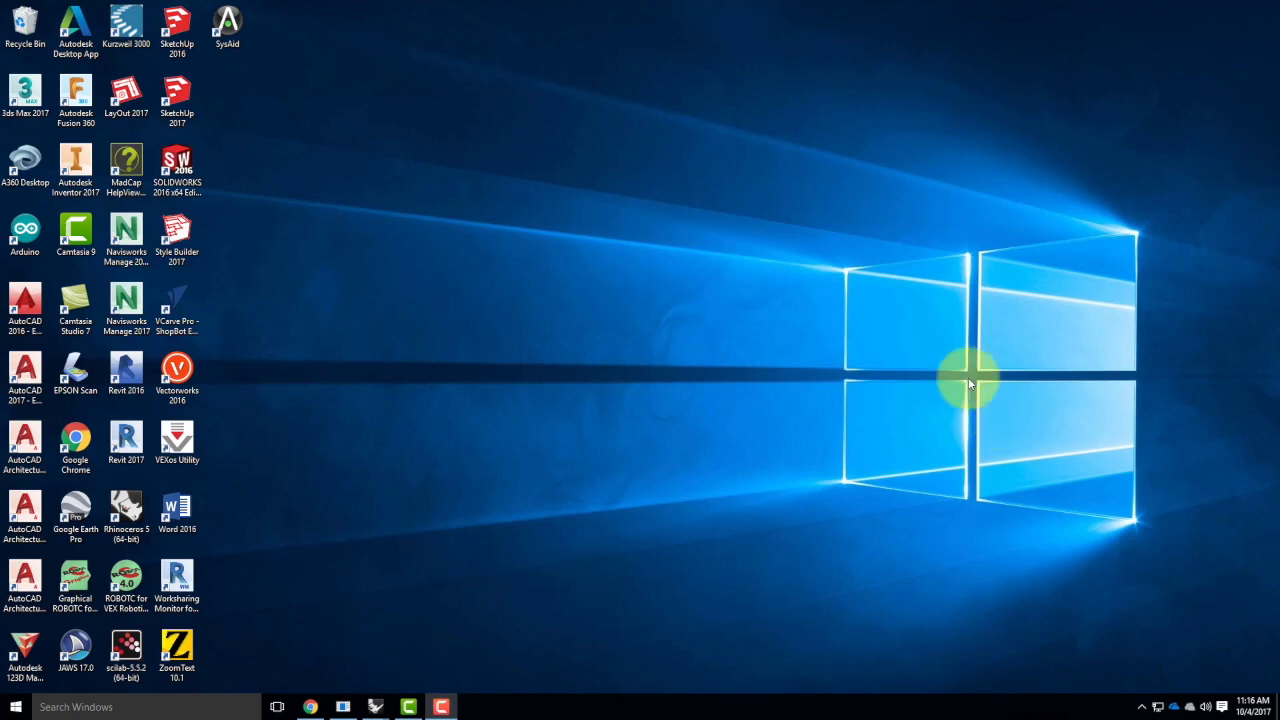
Switch to the Ex214_F2017 model in Rhinoceros and turn on the Default layer to show the other towers
click(380, 706)
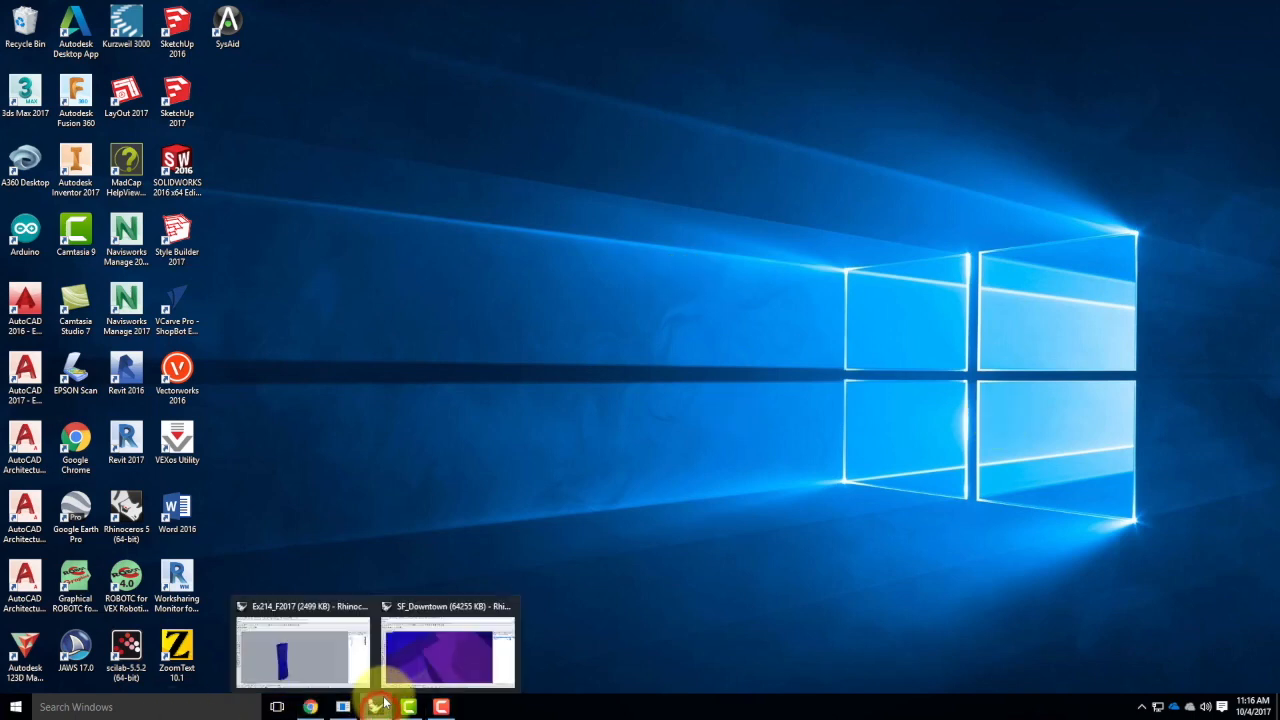
click(321, 646)
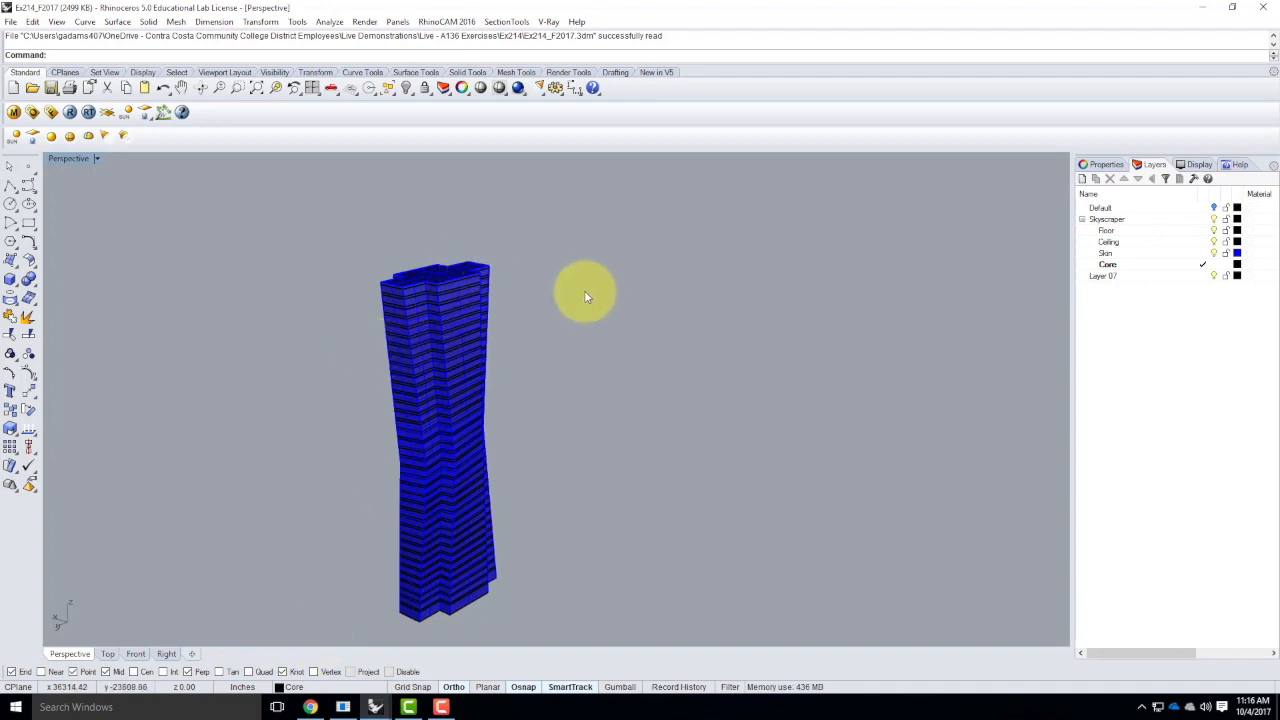
scroll(543, 268, down, 4)
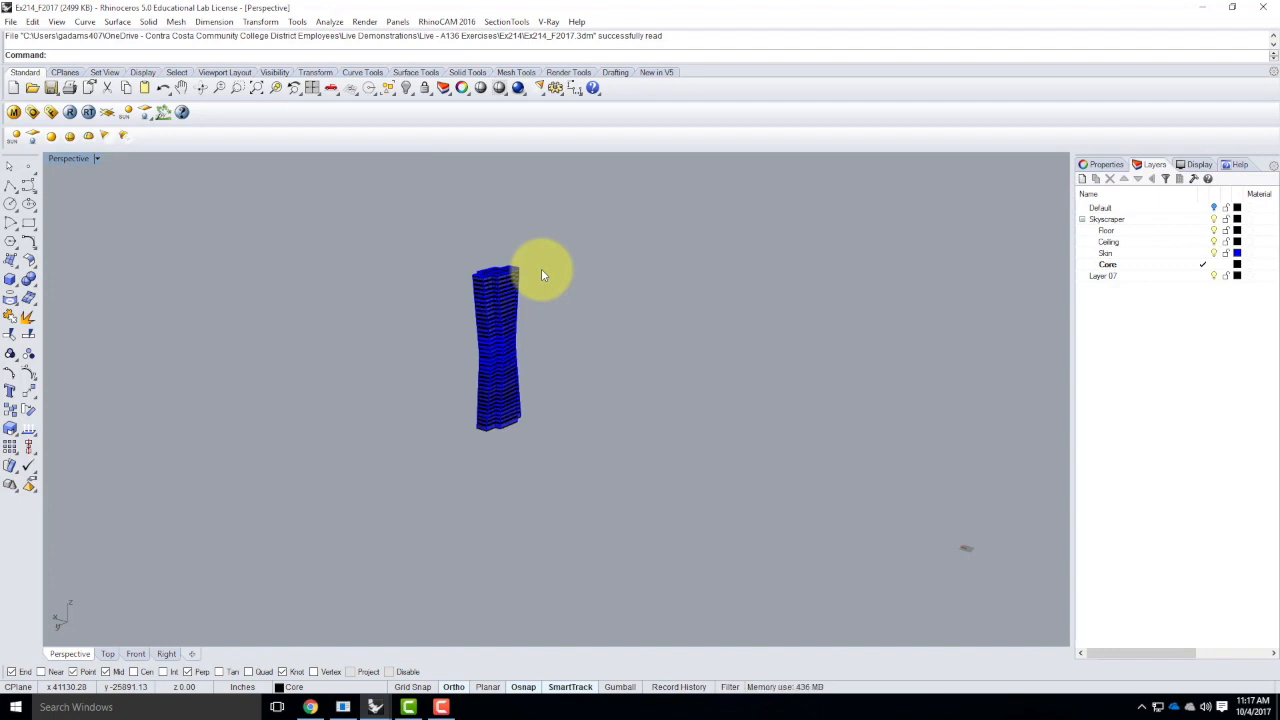
click(1215, 207)
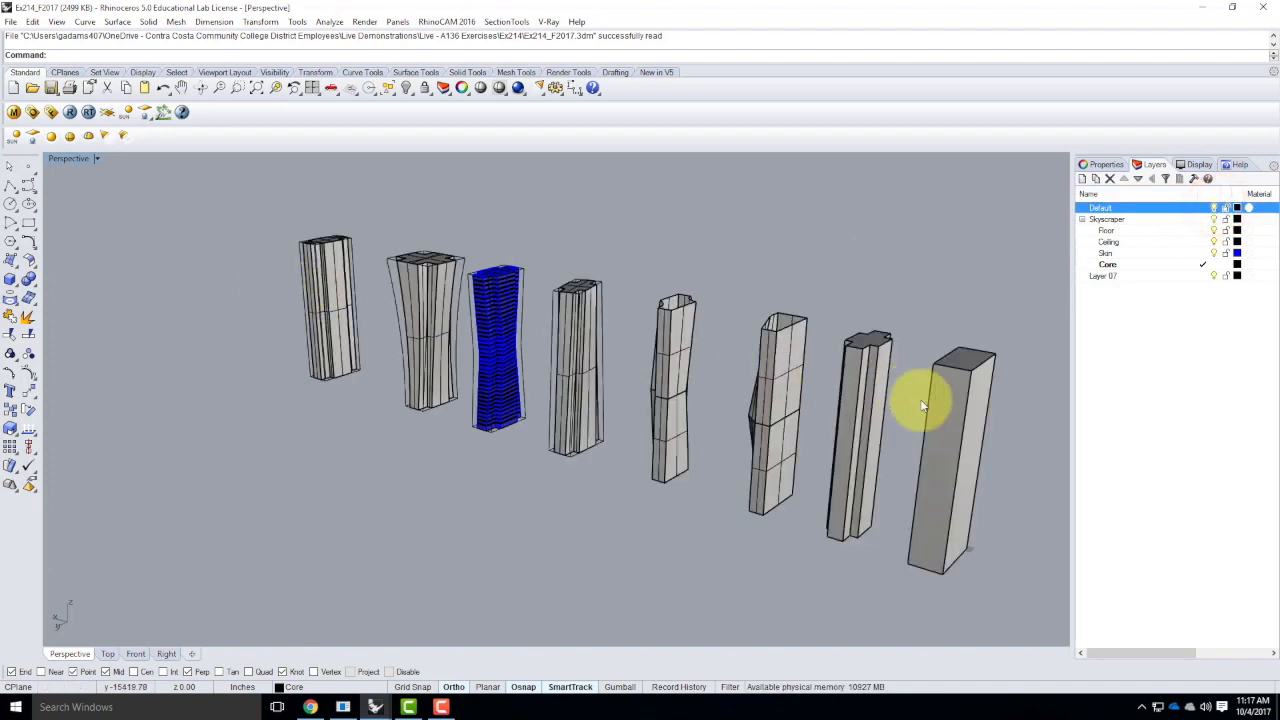
mouse_move(565, 435)
right_down()
mouse_move(371, 449)
mouse_move(429, 457)
mouse_move(542, 436)
right_up()
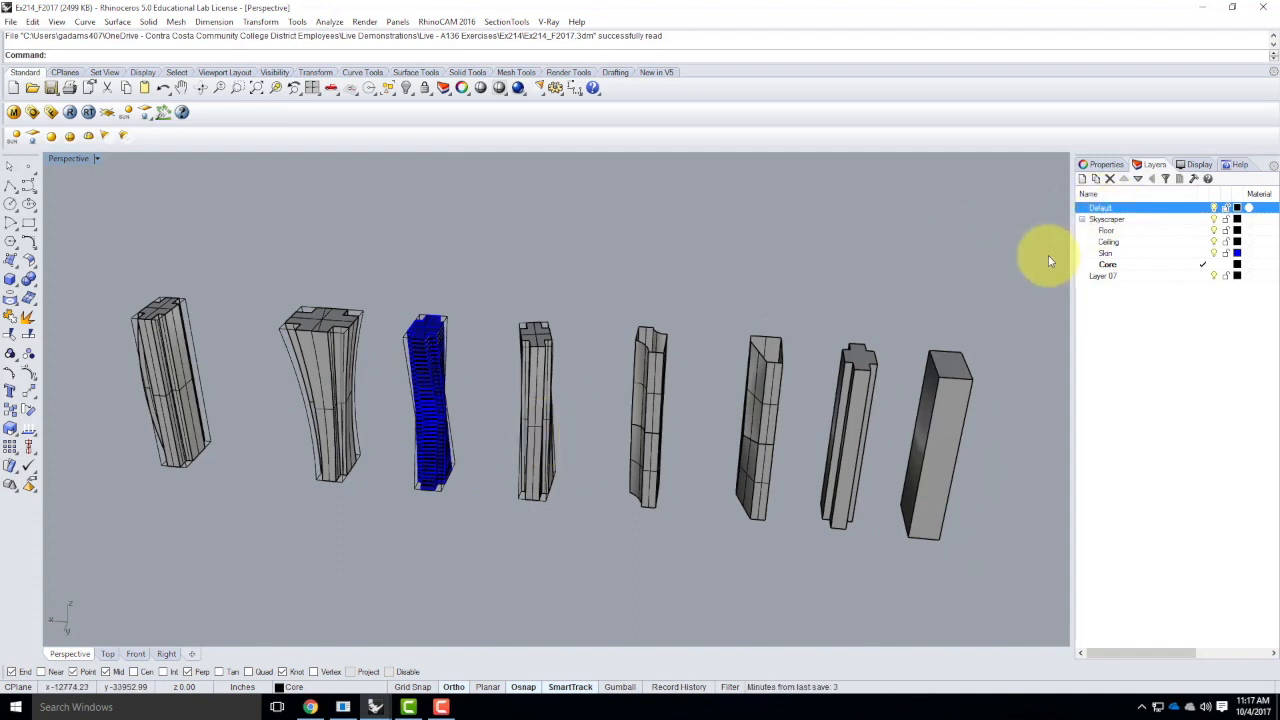
Save the model under the new name Ex215_F2017 in the Ex215 folder of Live - A136 Exercises
click(8, 20)
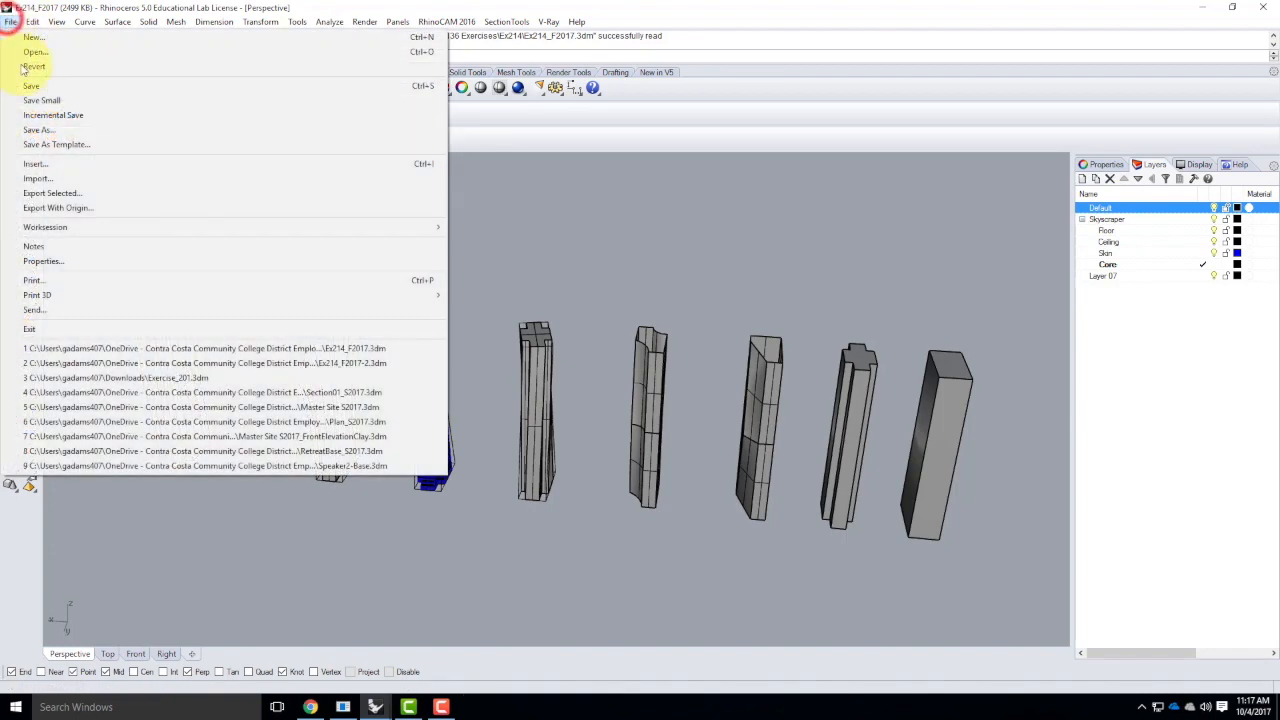
click(22, 112)
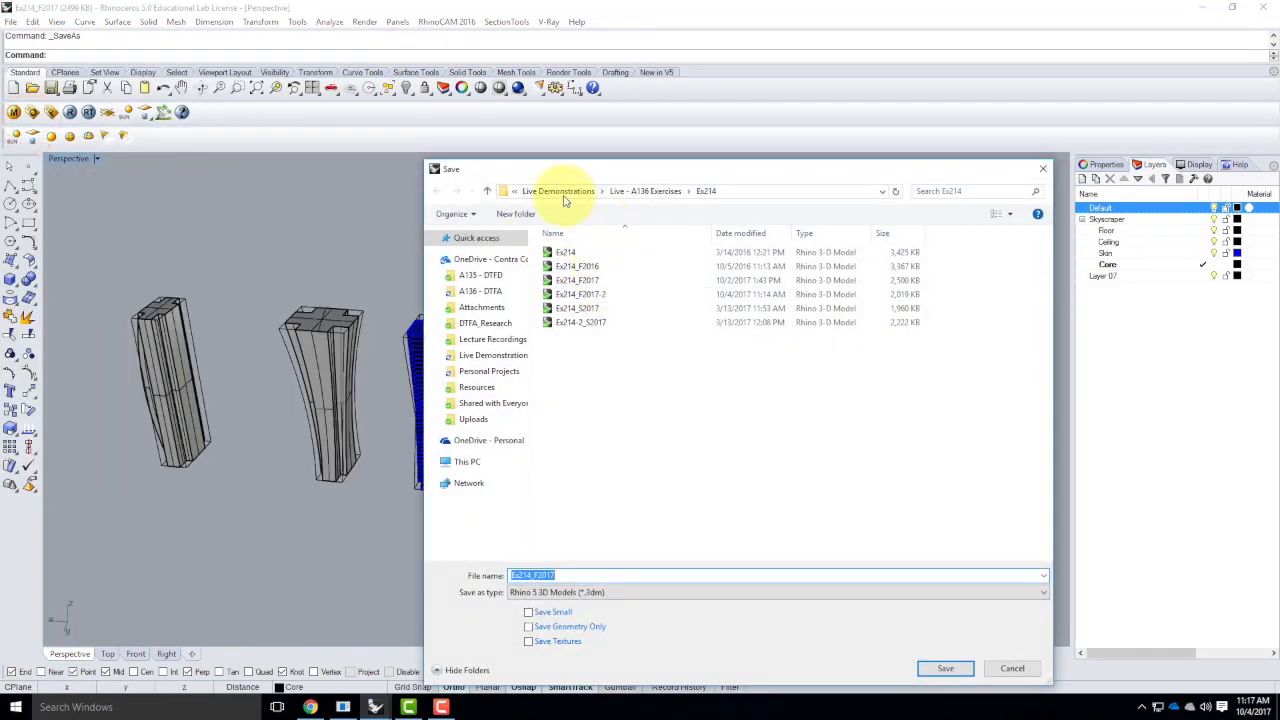
click(645, 192)
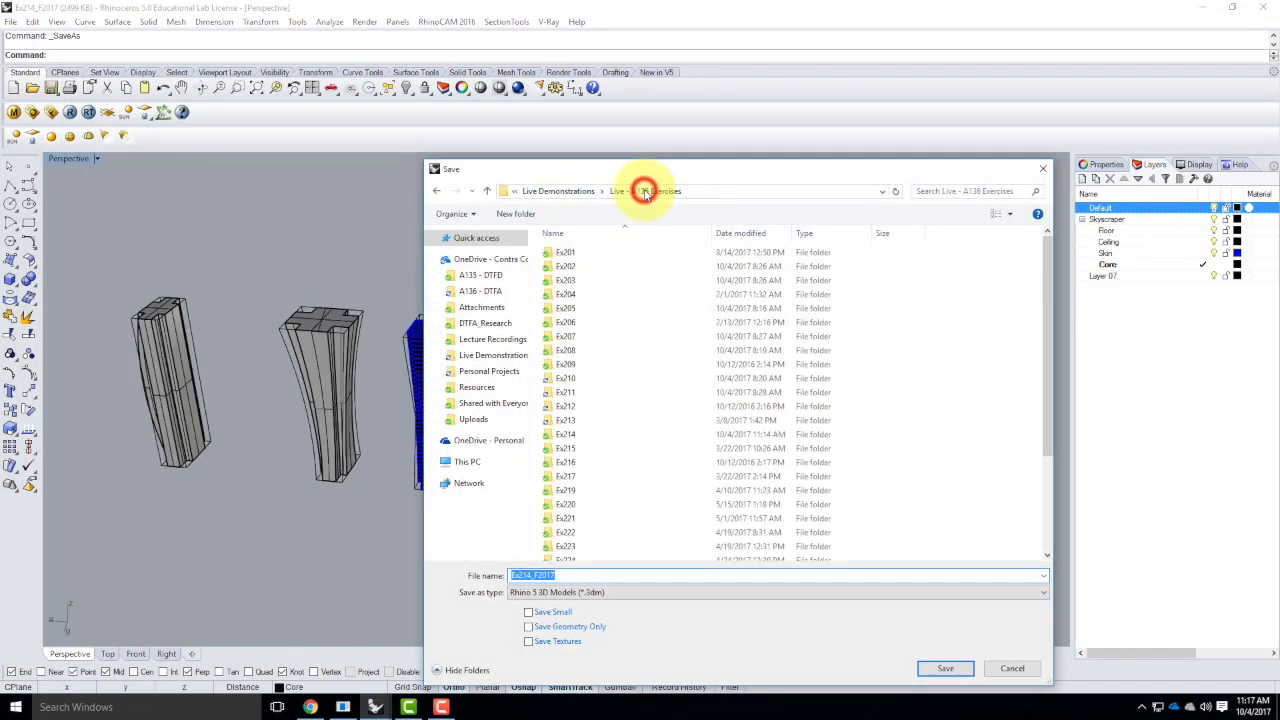
click(570, 450)
double_click(568, 450)
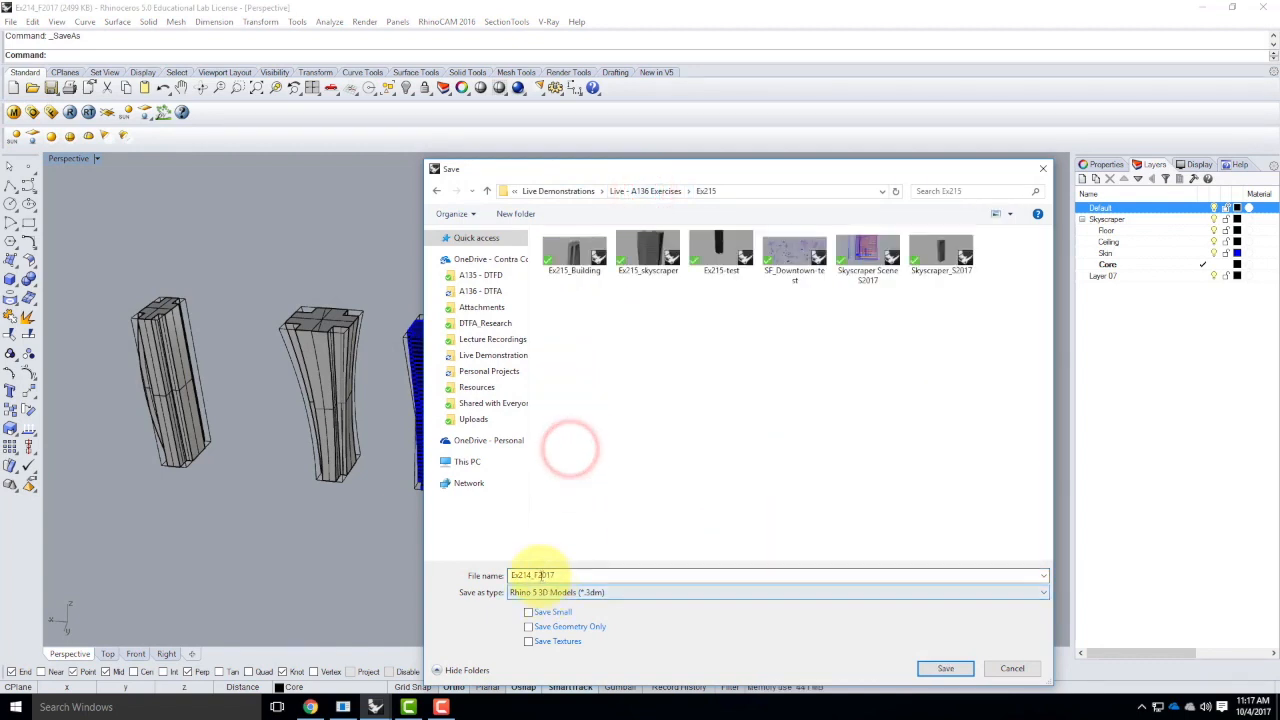
double_click(531, 575)
click(532, 575)
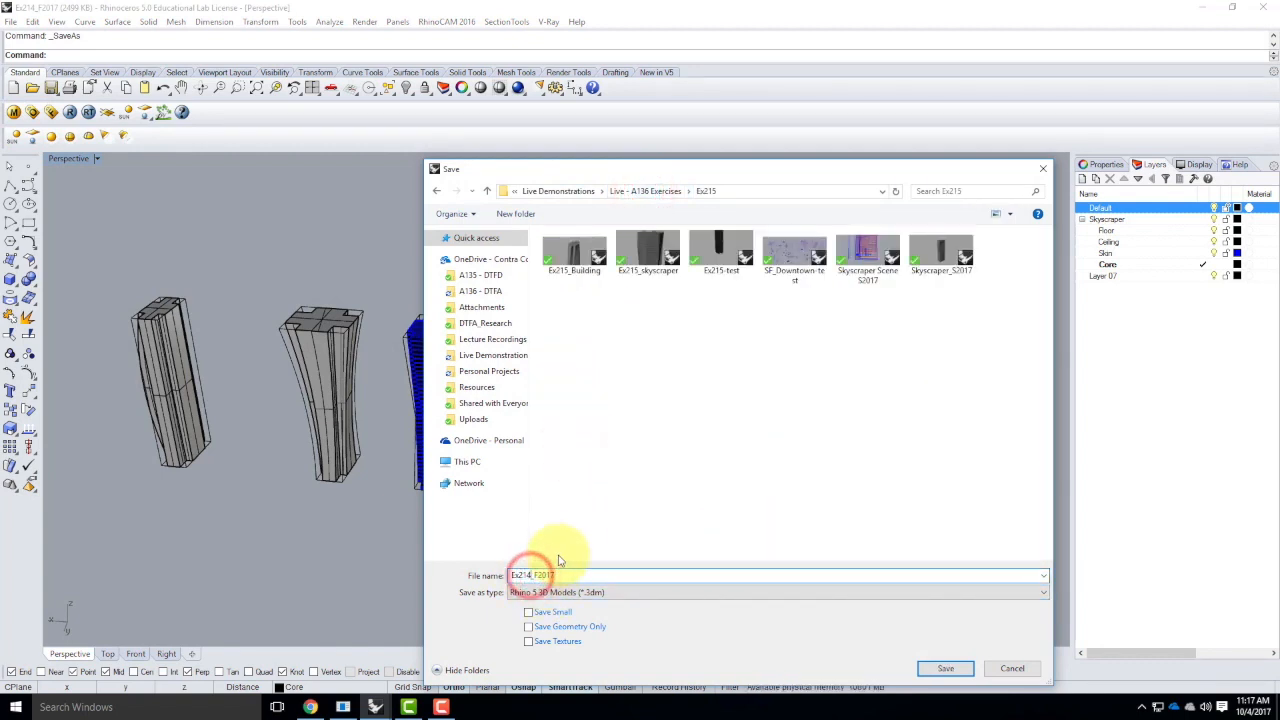
key(BackSpace)
text(5)
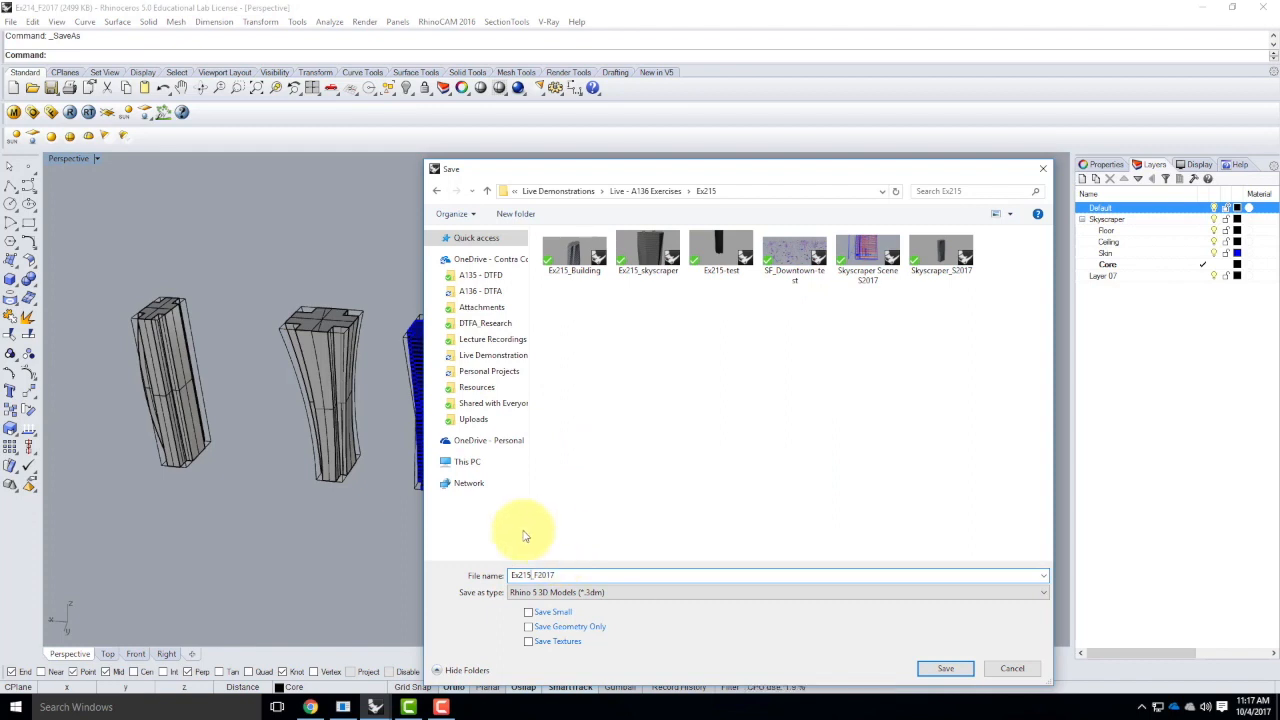
click(945, 668)
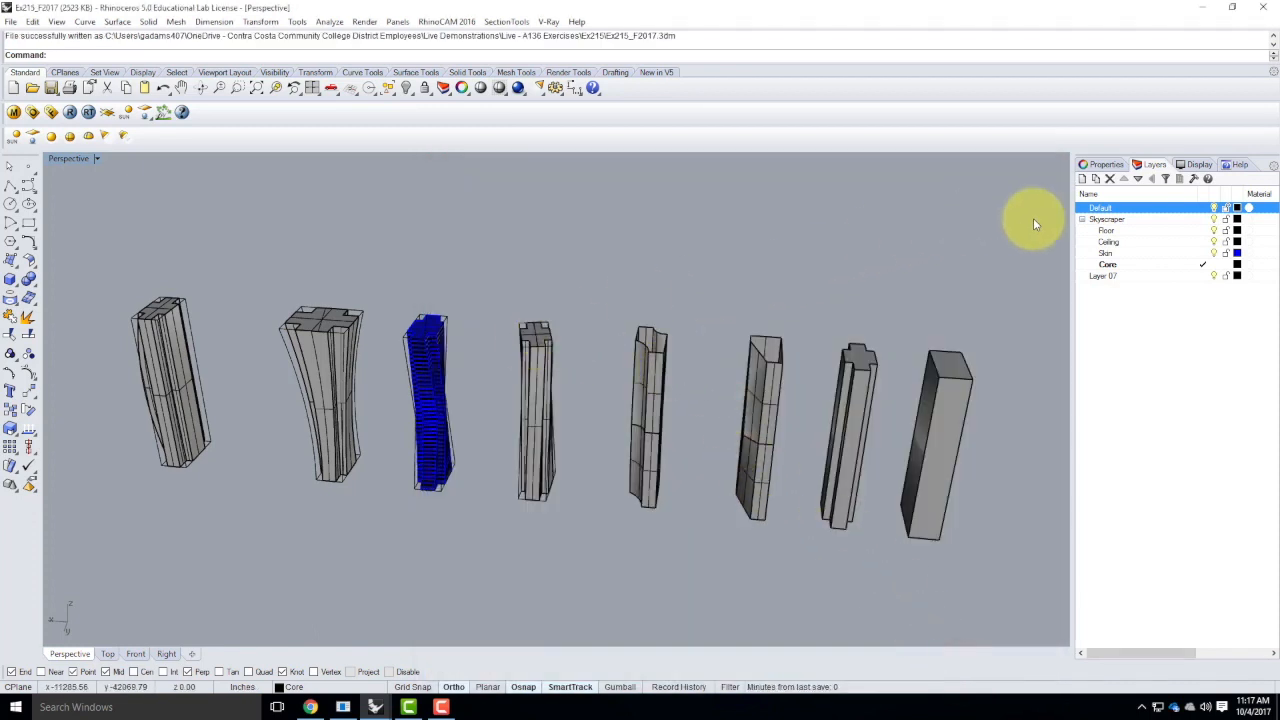
Delete the Default layer and Layer 07 together with the objects on them
right_click(1099, 208)
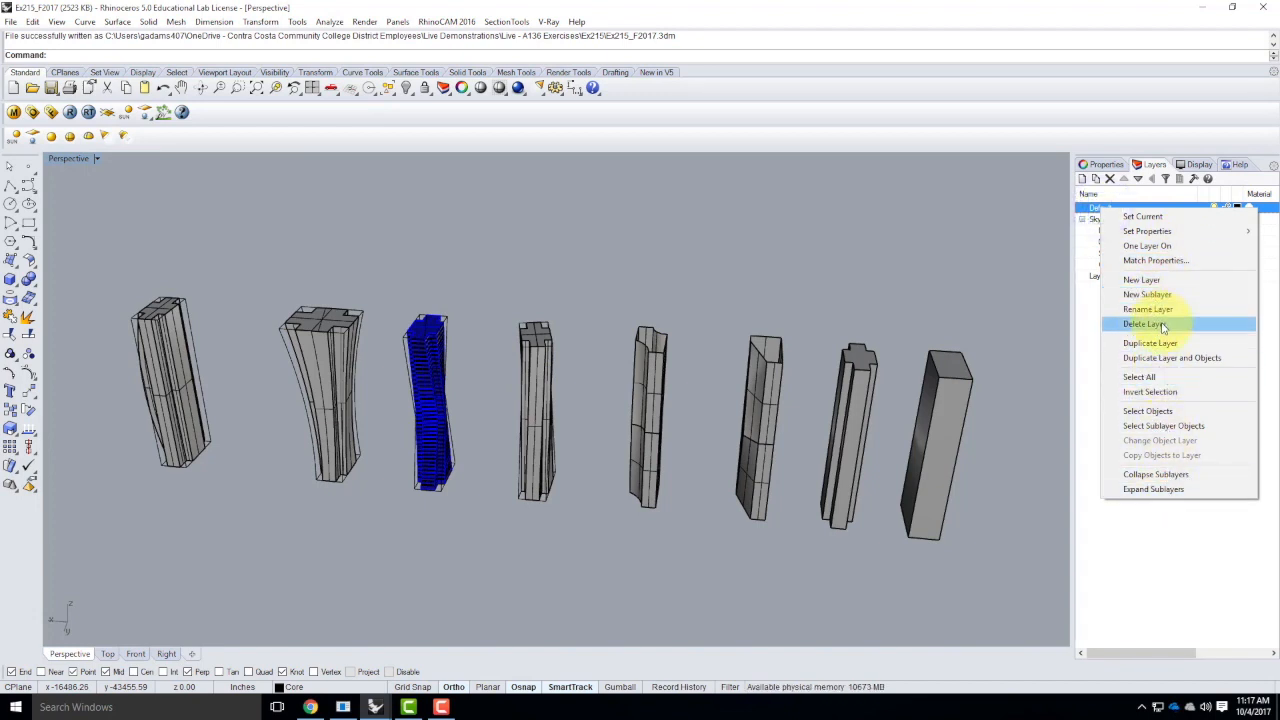
click(1150, 323)
click(606, 384)
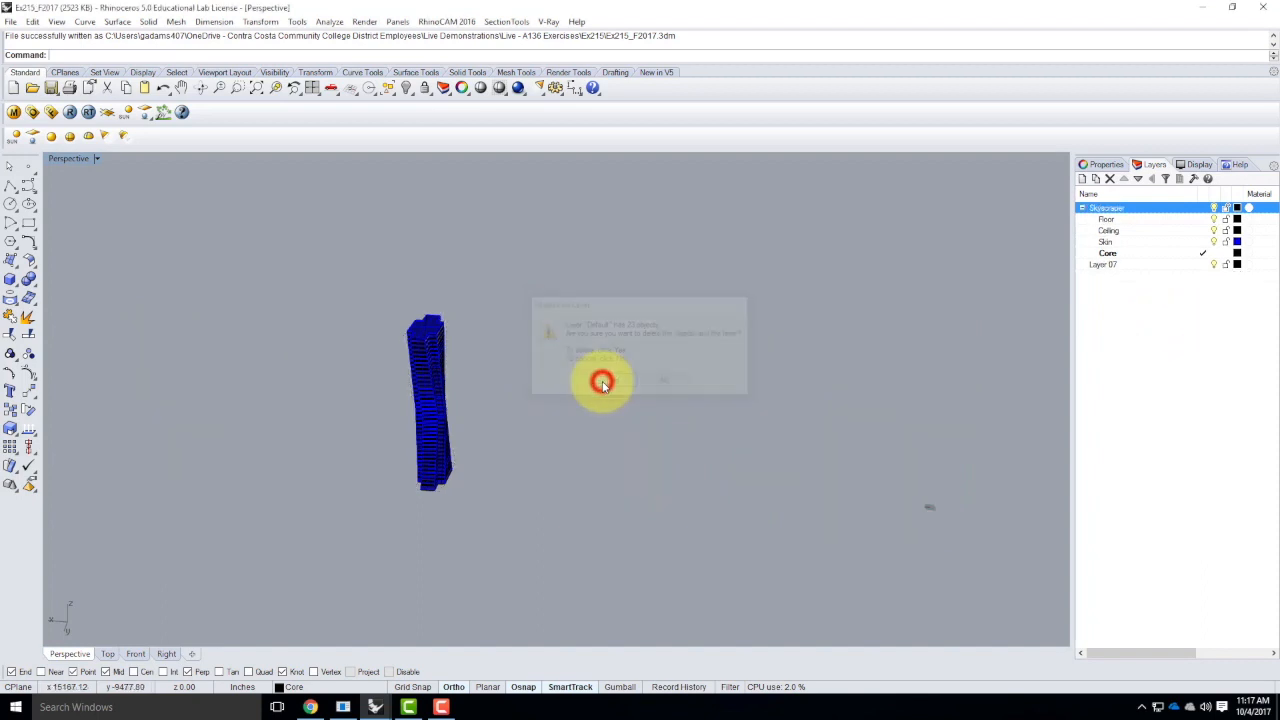
click(1104, 268)
click(1109, 178)
click(929, 387)
Move the whole skyscraper from its bottom corner to the origin at 0,0,0
drag(311, 280, 532, 538)
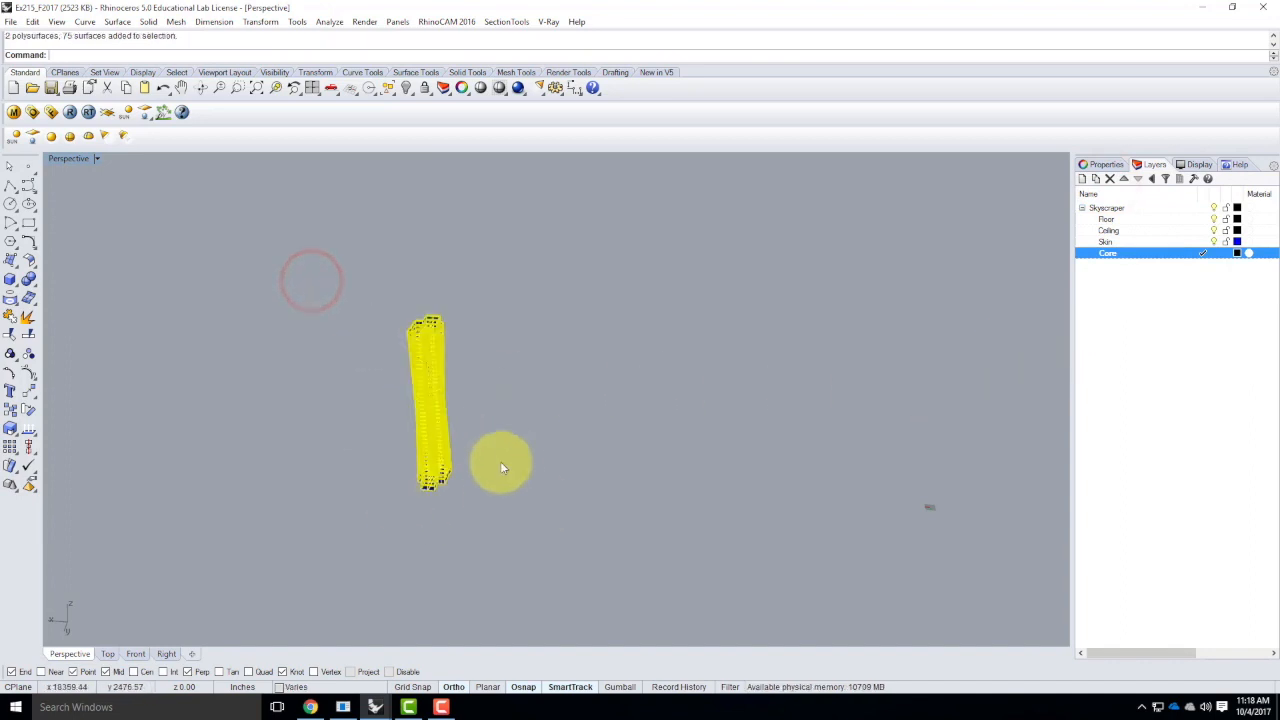
scroll(444, 491, up, 5)
scroll(380, 508, down, 5)
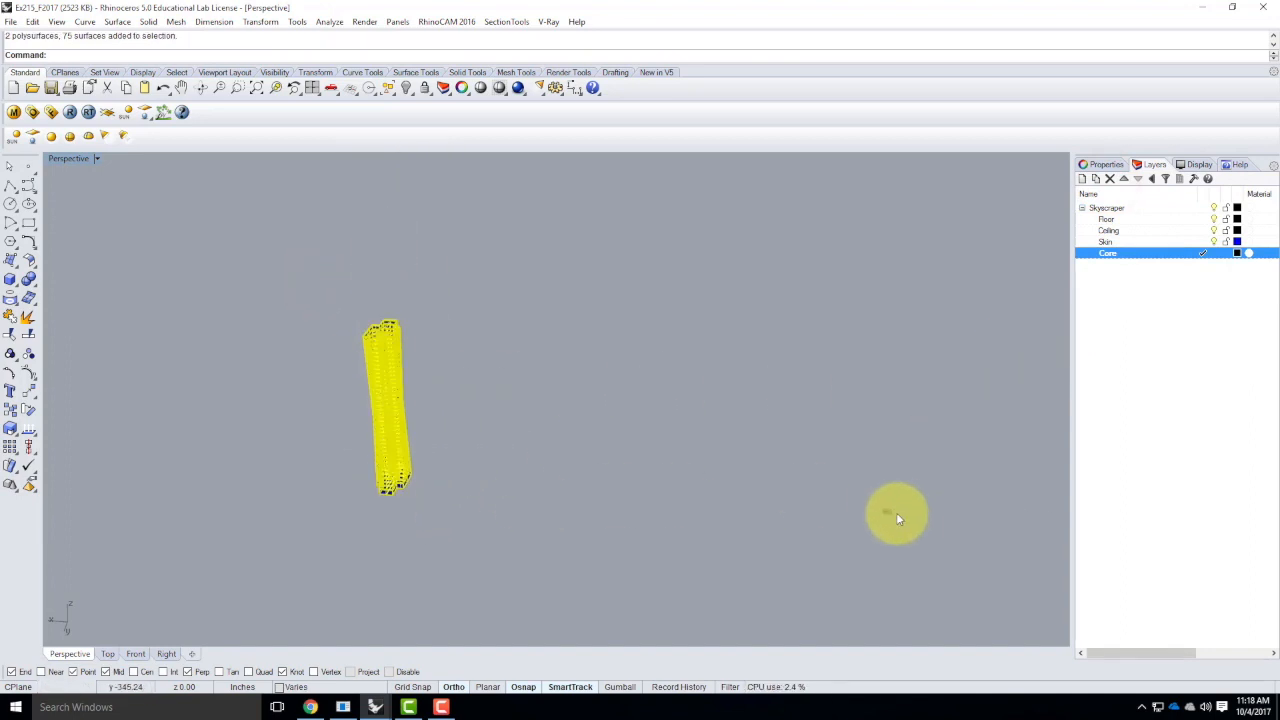
scroll(395, 510, up, 5)
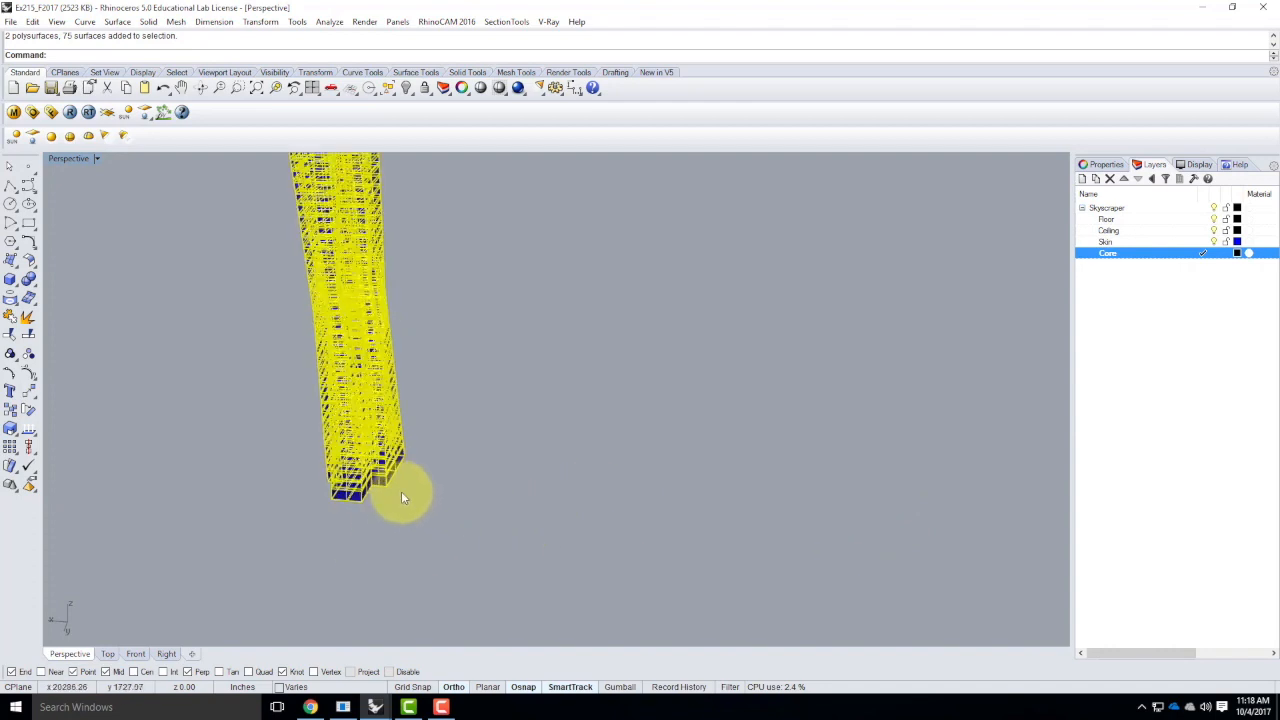
text(move)
key(Return)
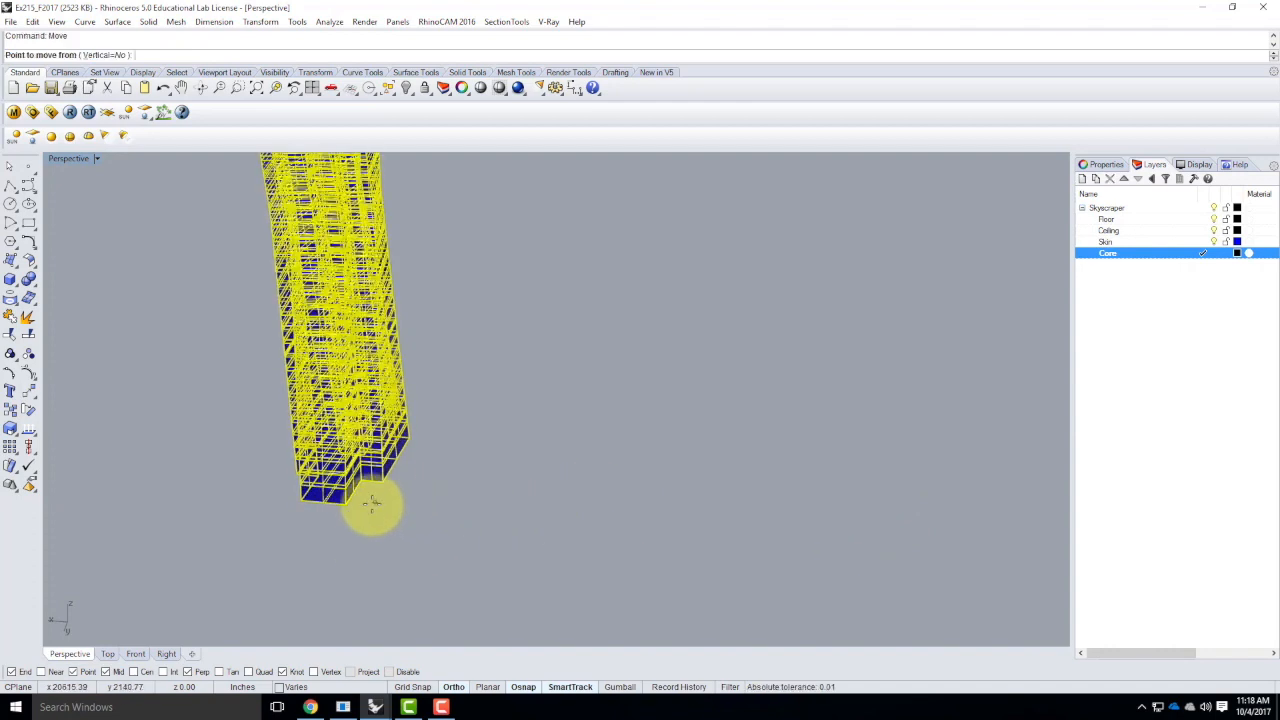
click(338, 506)
text(0,0,0)
key(Return)
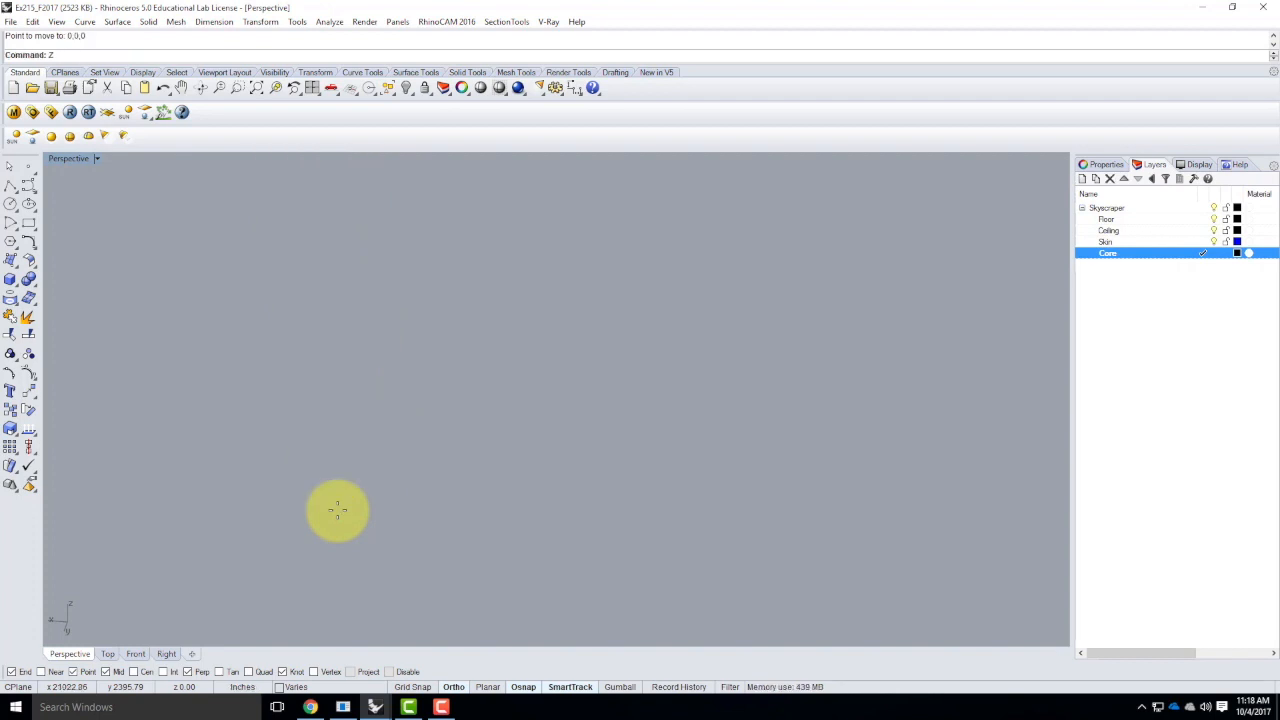
key(Return)
text(s)
key(Return)
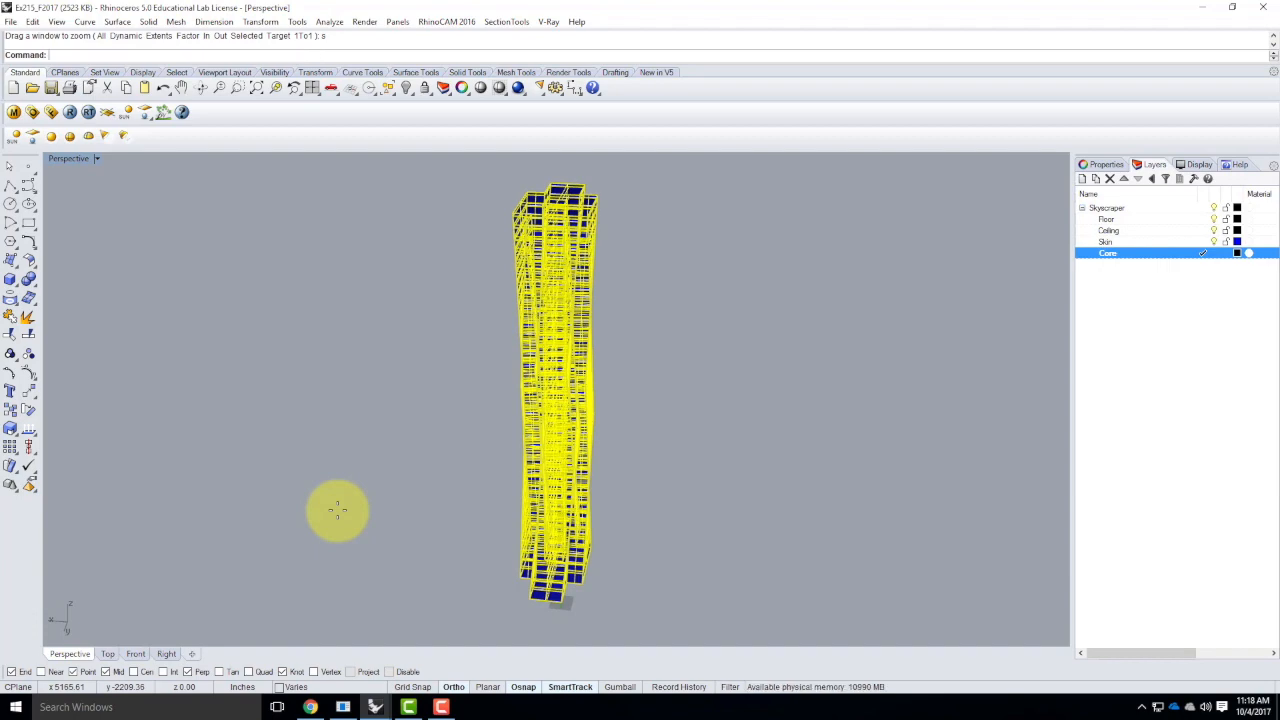
Draw a straight polyline about 300 inches long outward from the tower's bottom corner at the origin as a helper line
click(623, 548)
scroll(619, 607, up, 3)
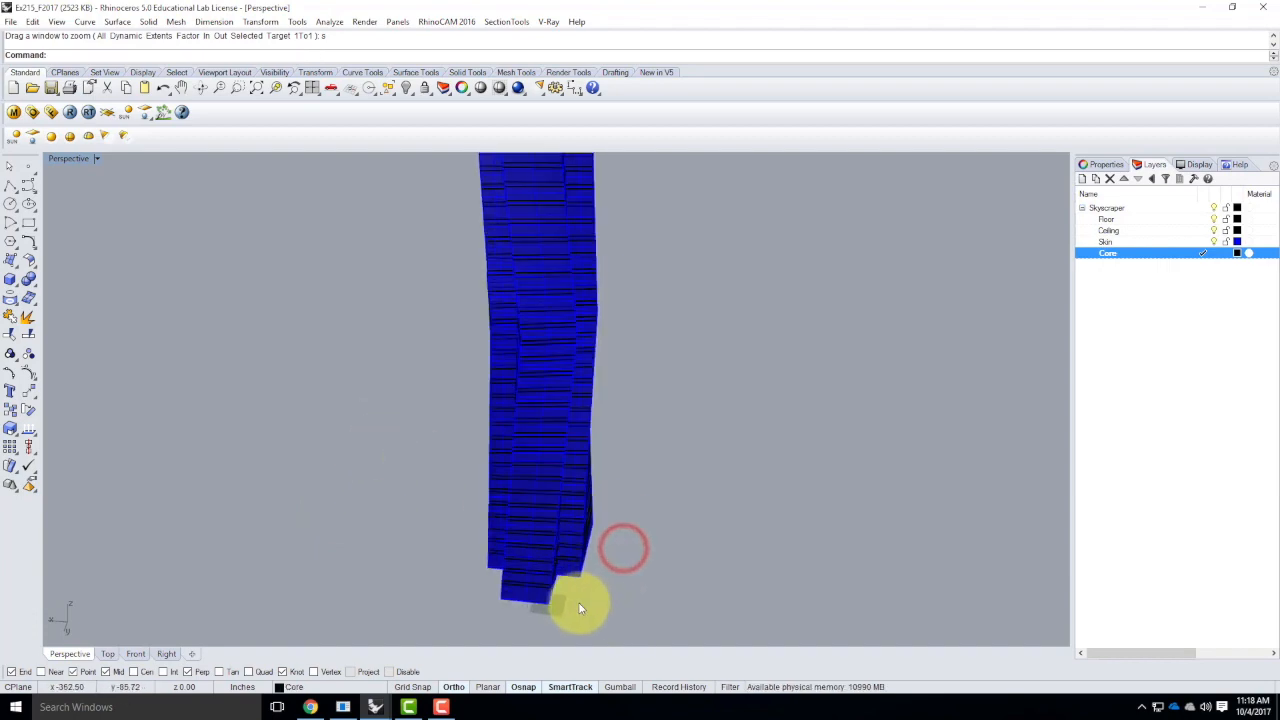
right_drag(660, 577, 520, 593)
scroll(525, 593, down, 4)
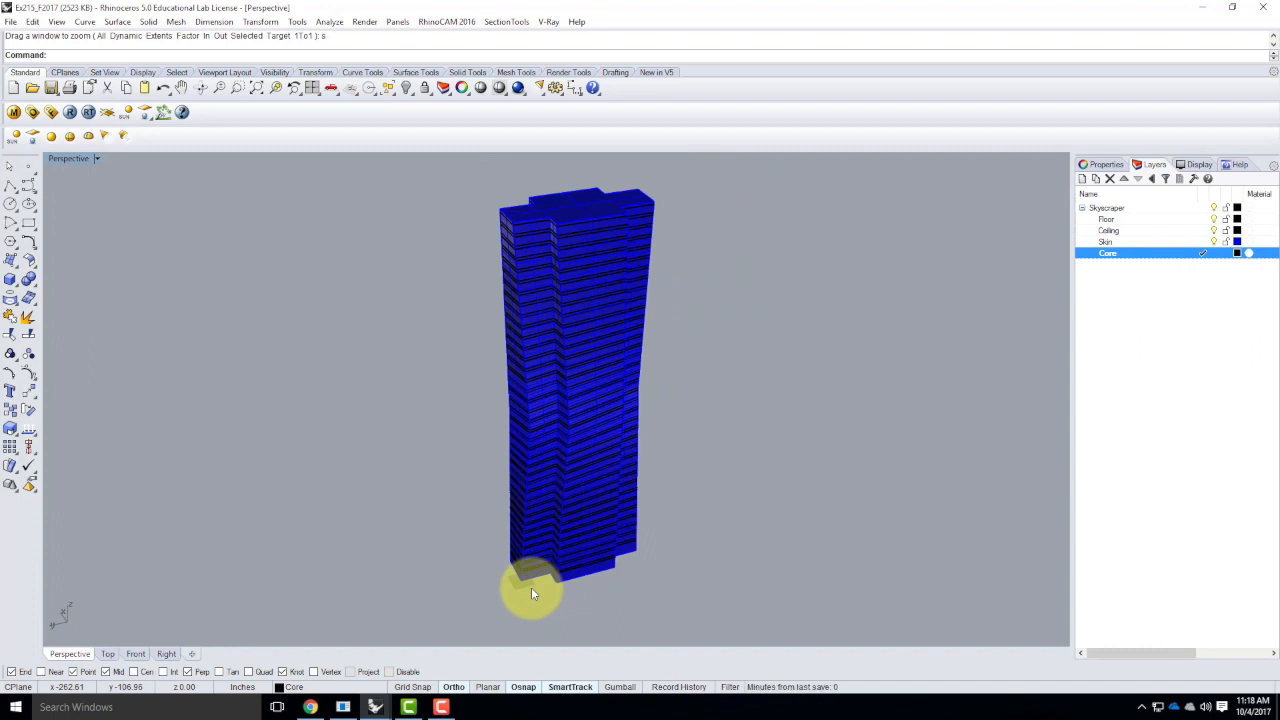
scroll(531, 590, up, 3)
click(10, 186)
scroll(520, 595, up, 3)
click(502, 569)
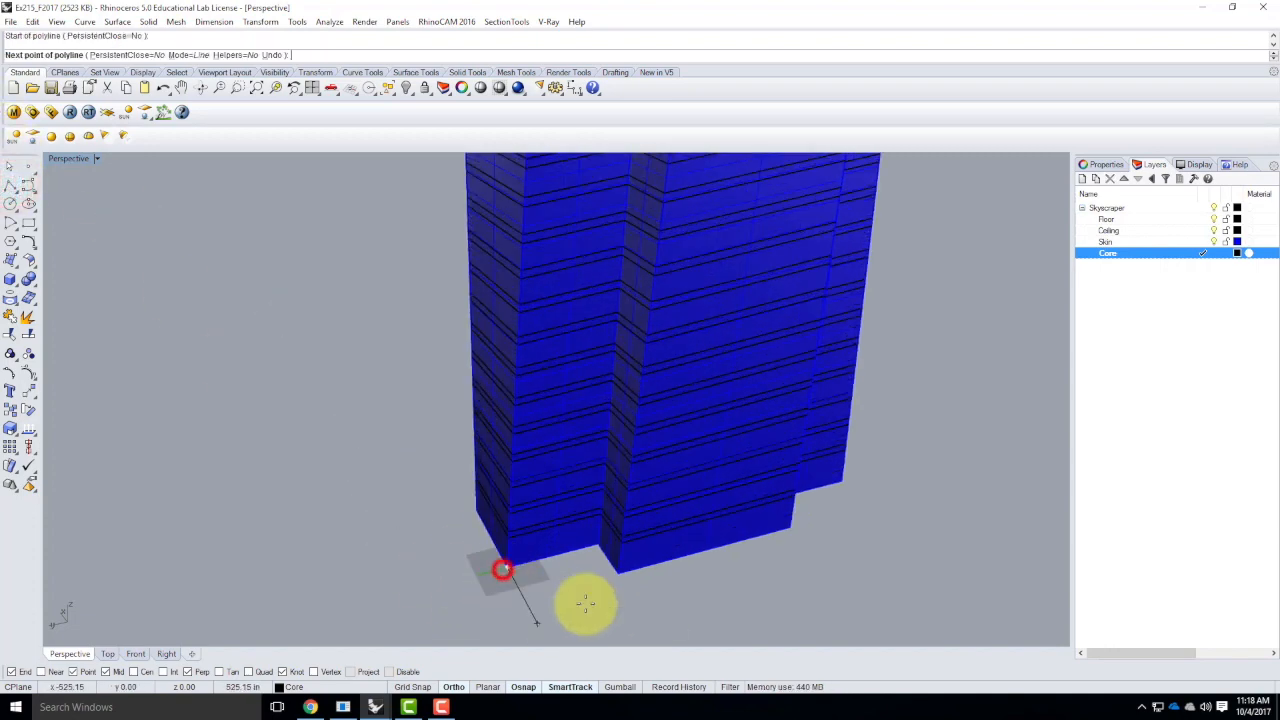
click(526, 591)
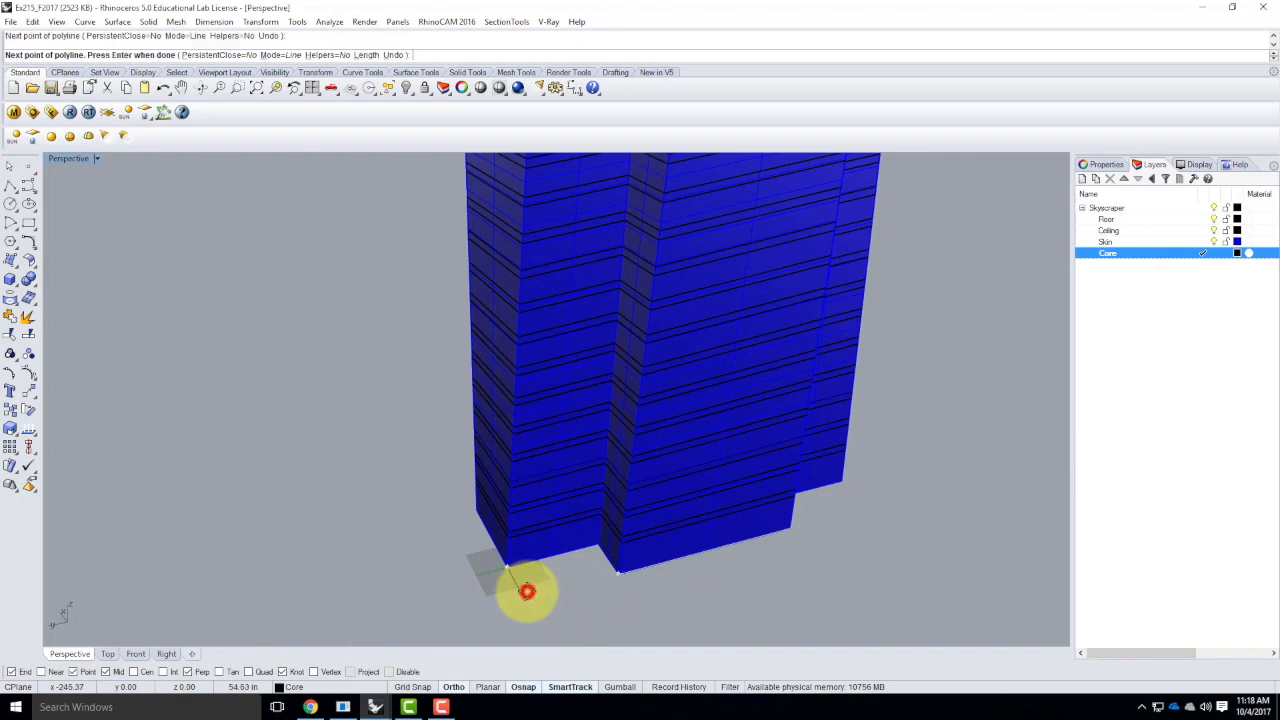
right_click(524, 590)
Try to move the crossing-selected tower geometry and helper line from the line's outer end to 0,0,0
drag(692, 626, 464, 518)
text(move)
key(Return)
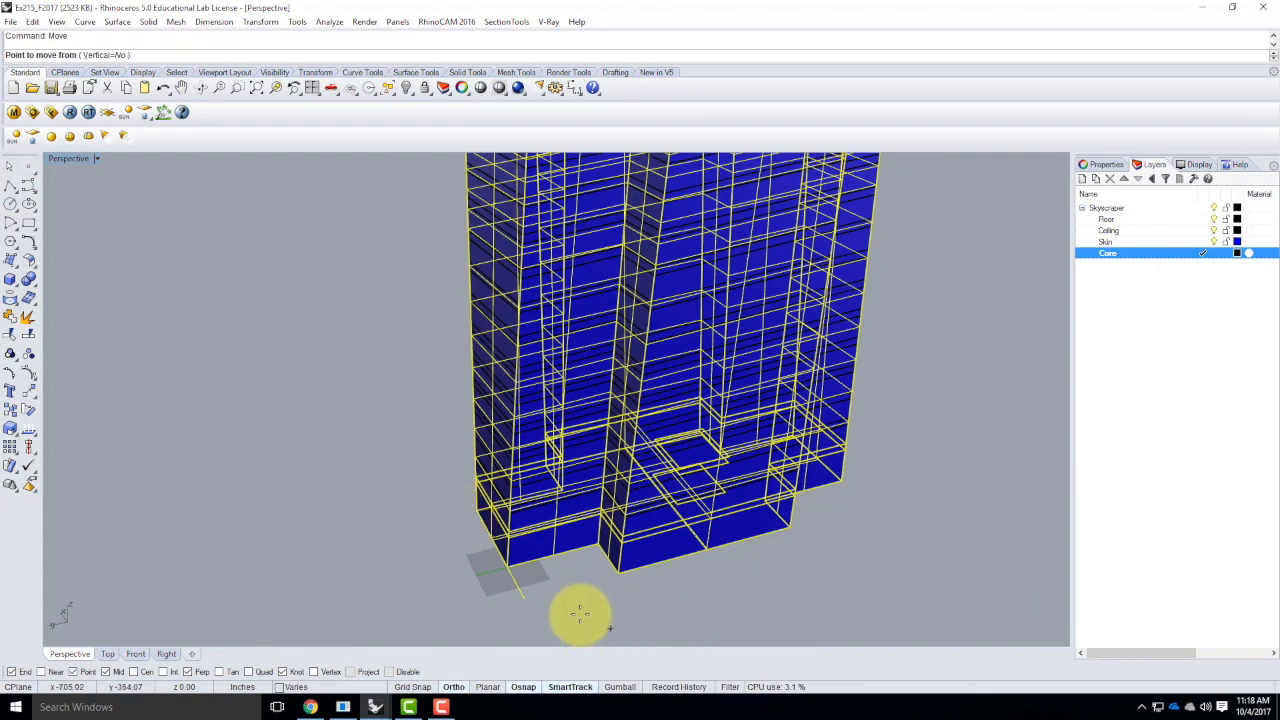
click(528, 600)
text(0,0,0)
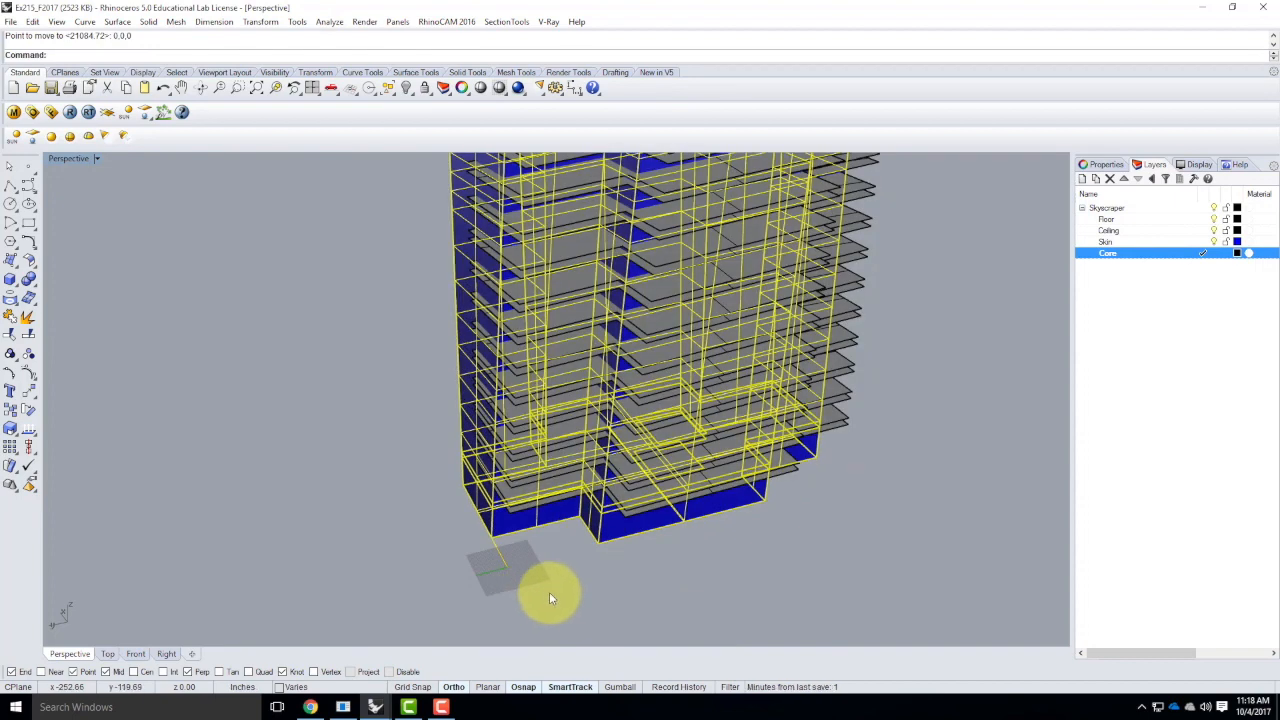
Delete the helper line, and undo both that deletion and the preceding move
click(548, 596)
click(500, 553)
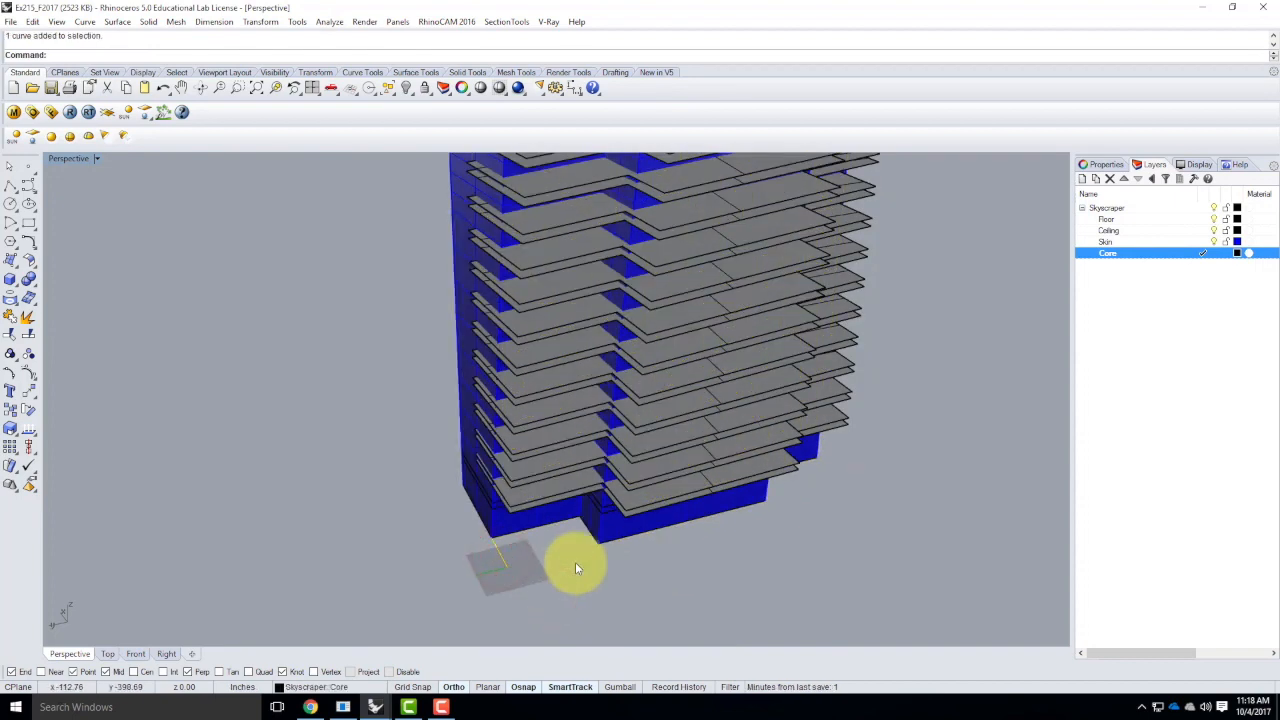
key(Delete)
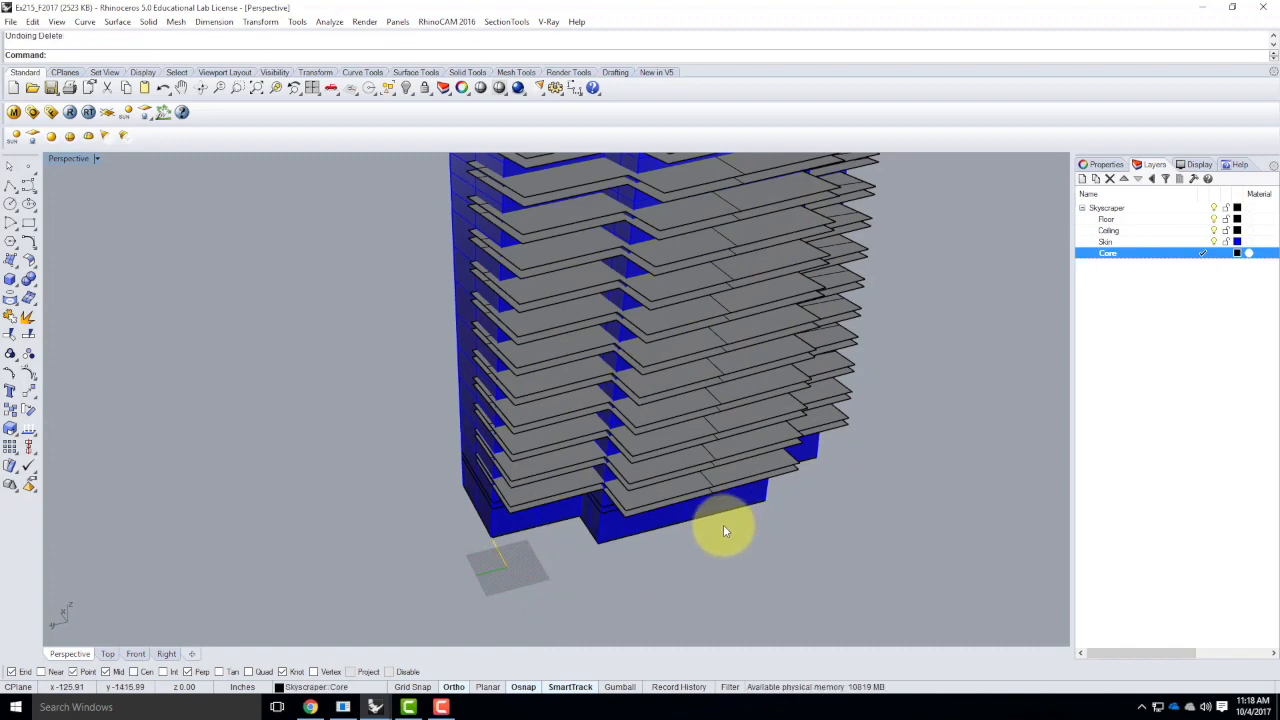
key(ctrl+z)
Move the entire tower with the helper line from the line's outer end to 0,0,0, and delete the helper line
click(827, 558)
click(911, 571)
drag(911, 572, 299, 361)
scroll(487, 460, down, 3)
key(ctrl+a)
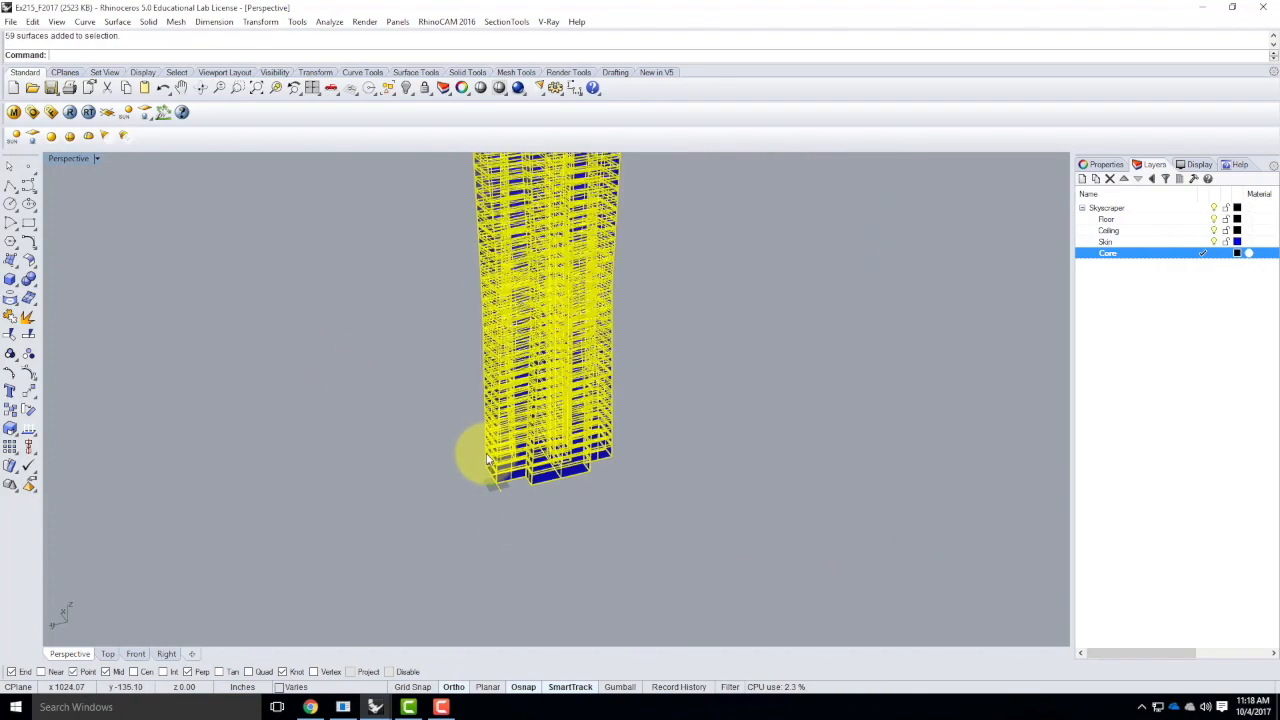
text(move)
key(Return)
scroll(520, 490, up, 3)
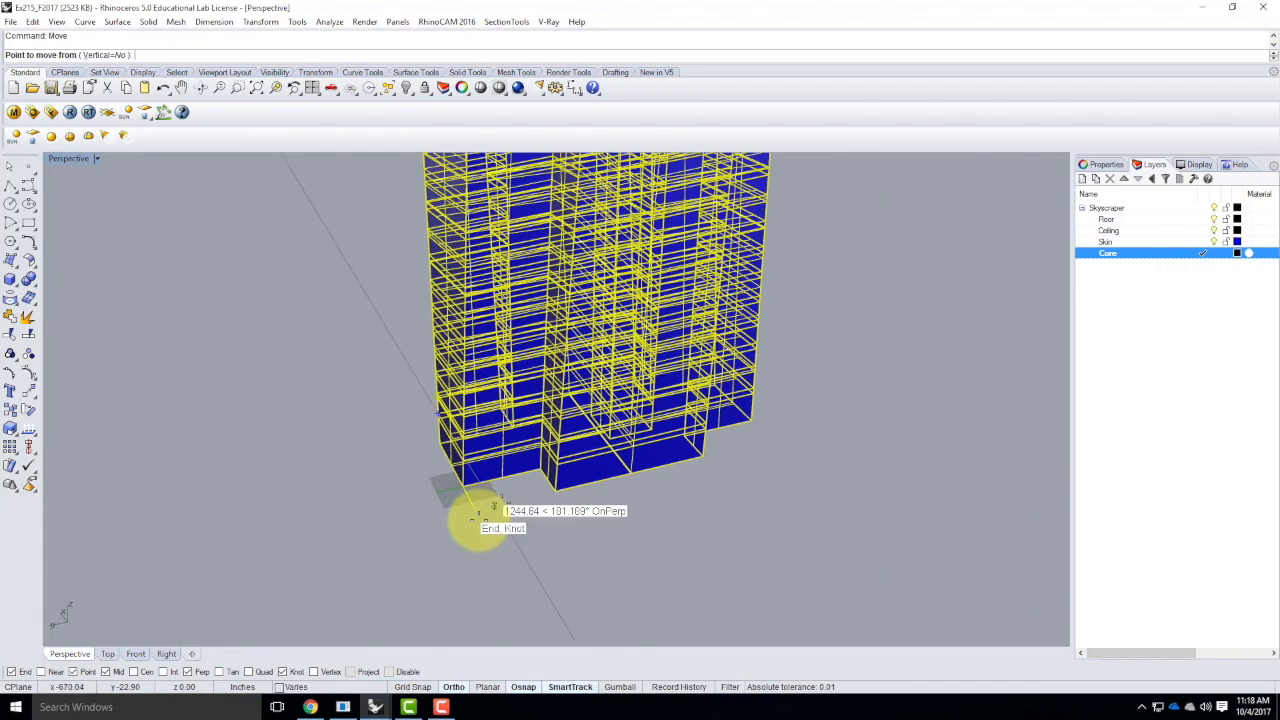
click(476, 511)
text(0,0,0)
key(Return)
click(473, 501)
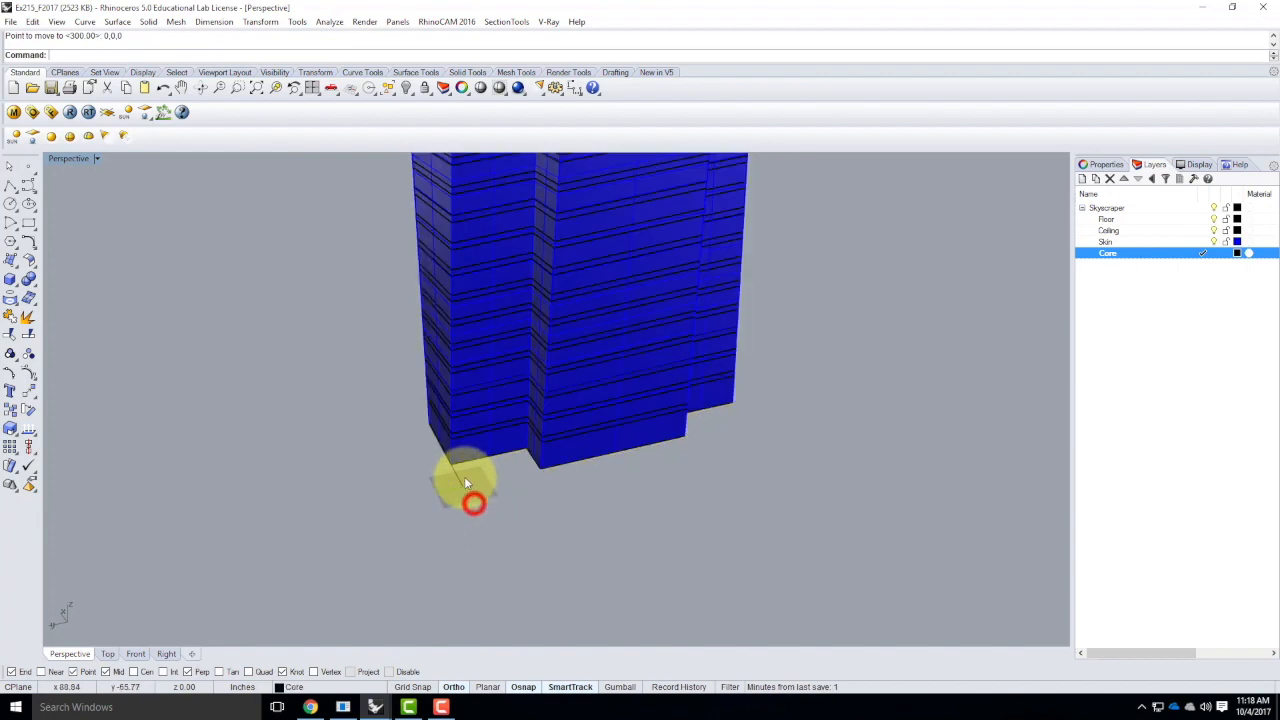
key(Delete)
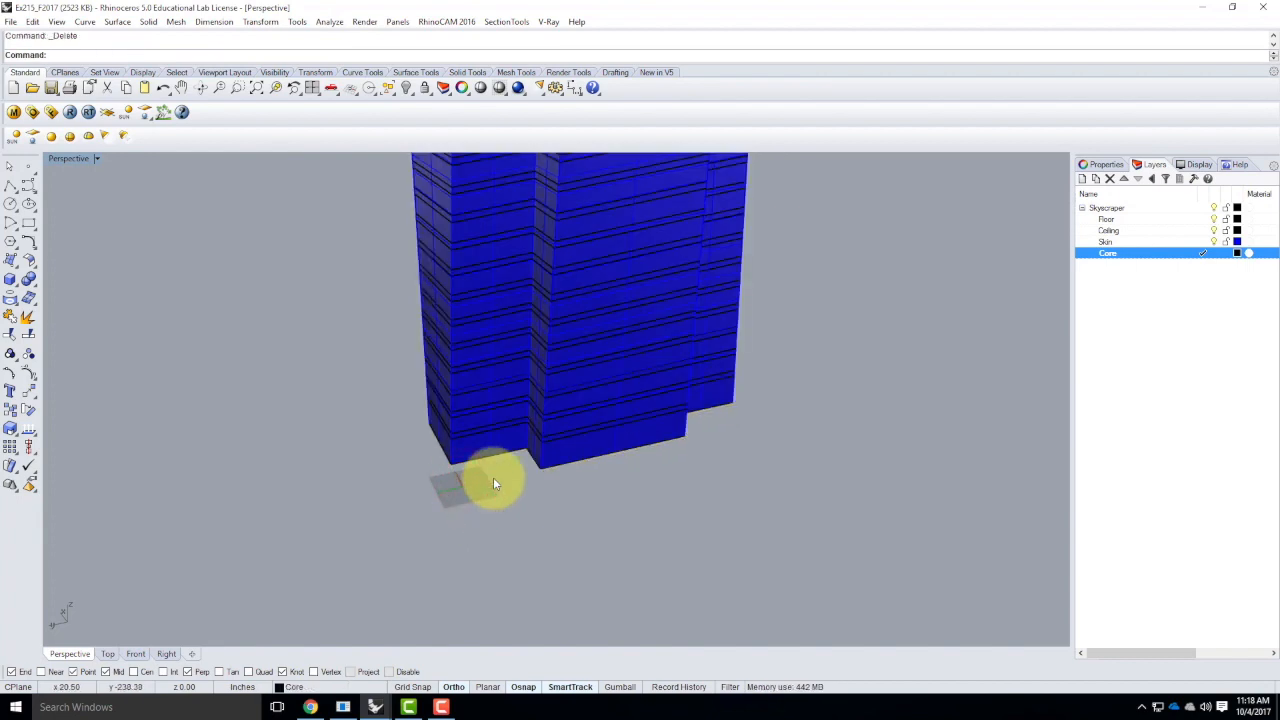
Purge the unused V-Ray materials from the scene's materials list
right_drag(523, 400, 571, 591)
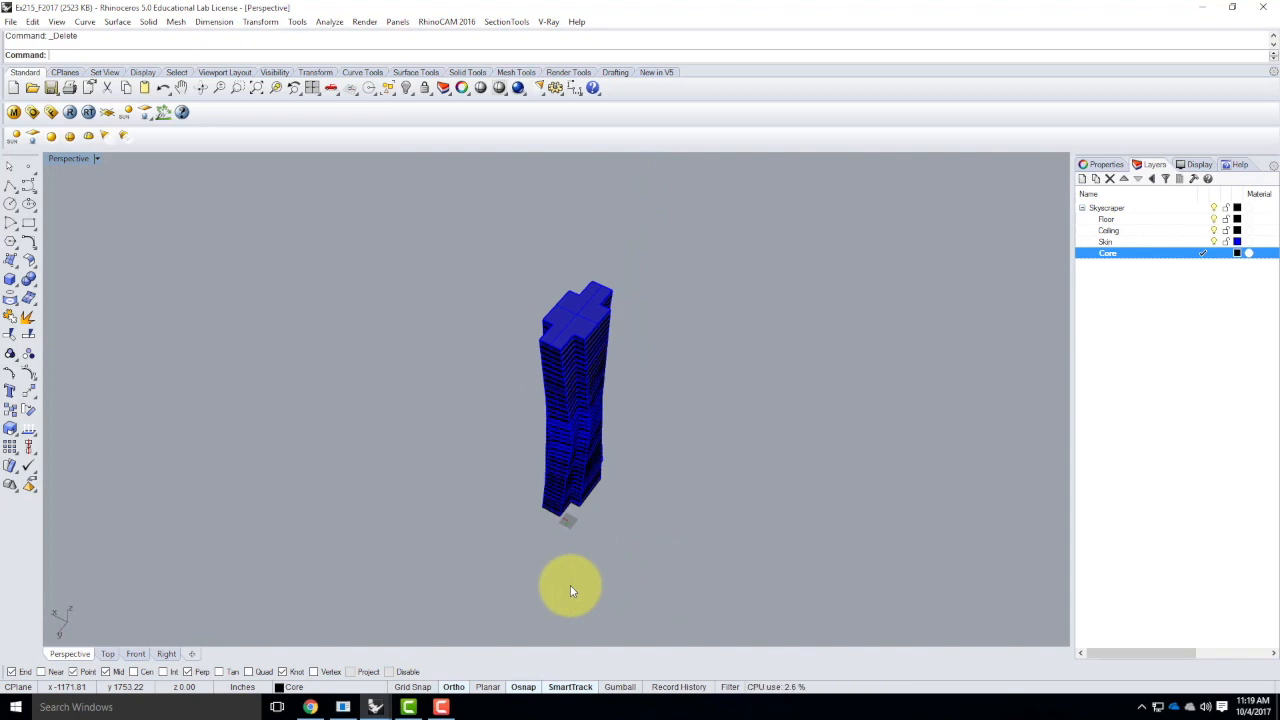
right_drag(570, 586, 560, 522)
right_drag(783, 308, 640, 431)
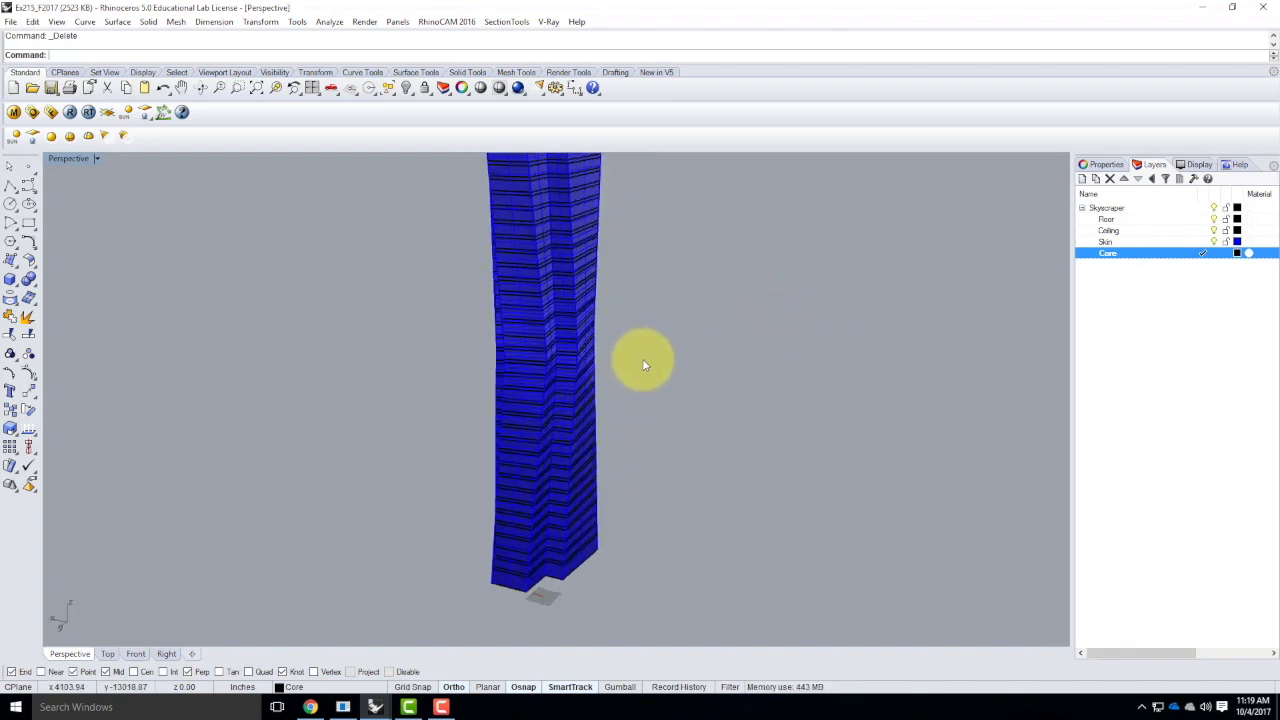
click(14, 112)
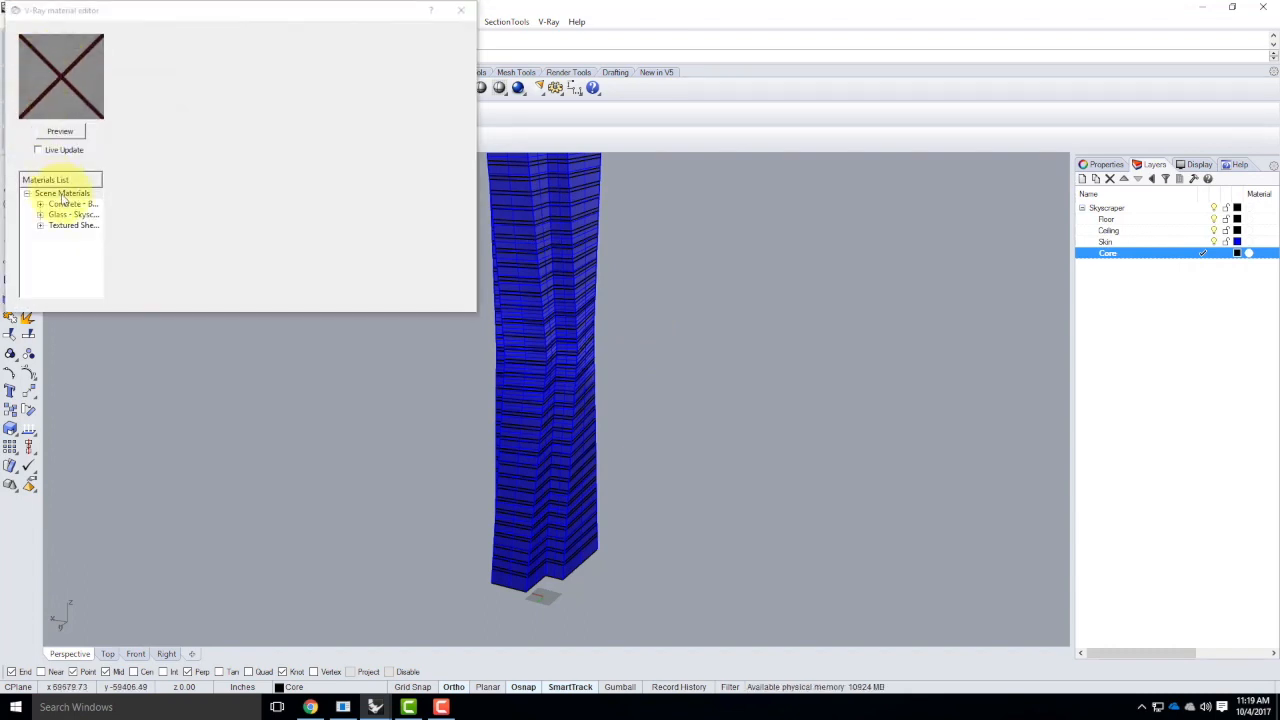
right_click(63, 195)
click(80, 193)
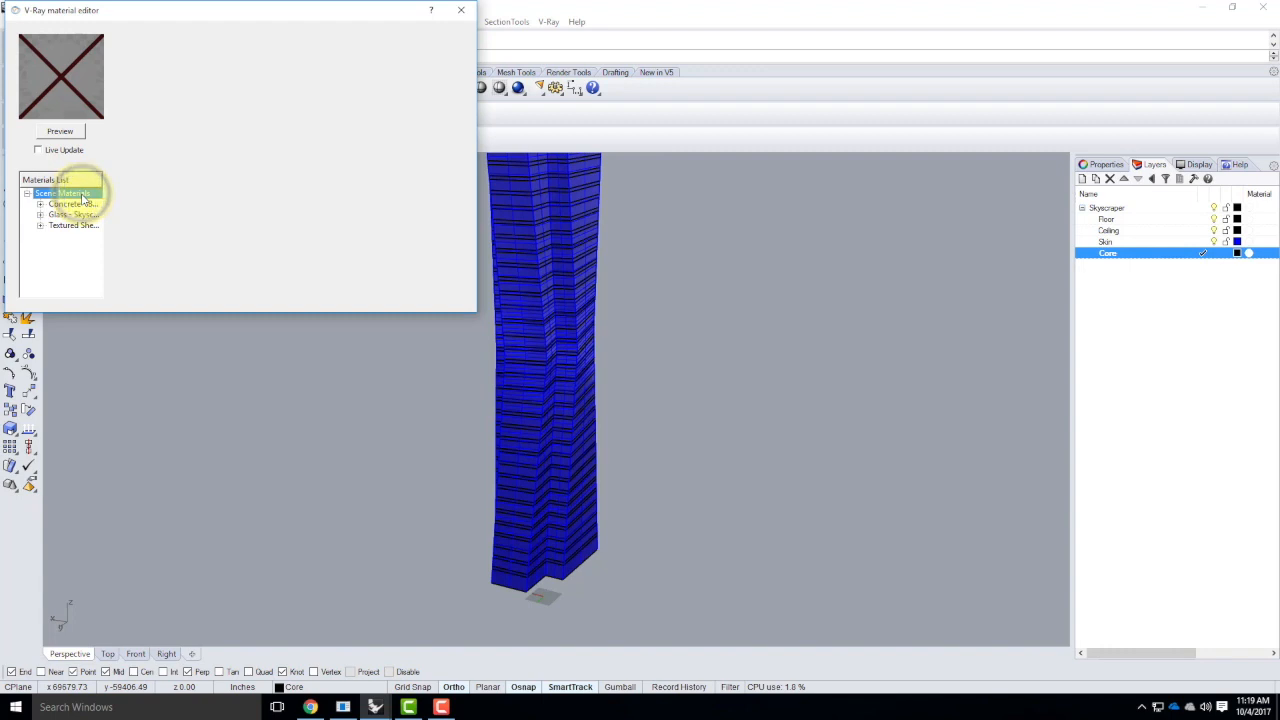
right_click(83, 196)
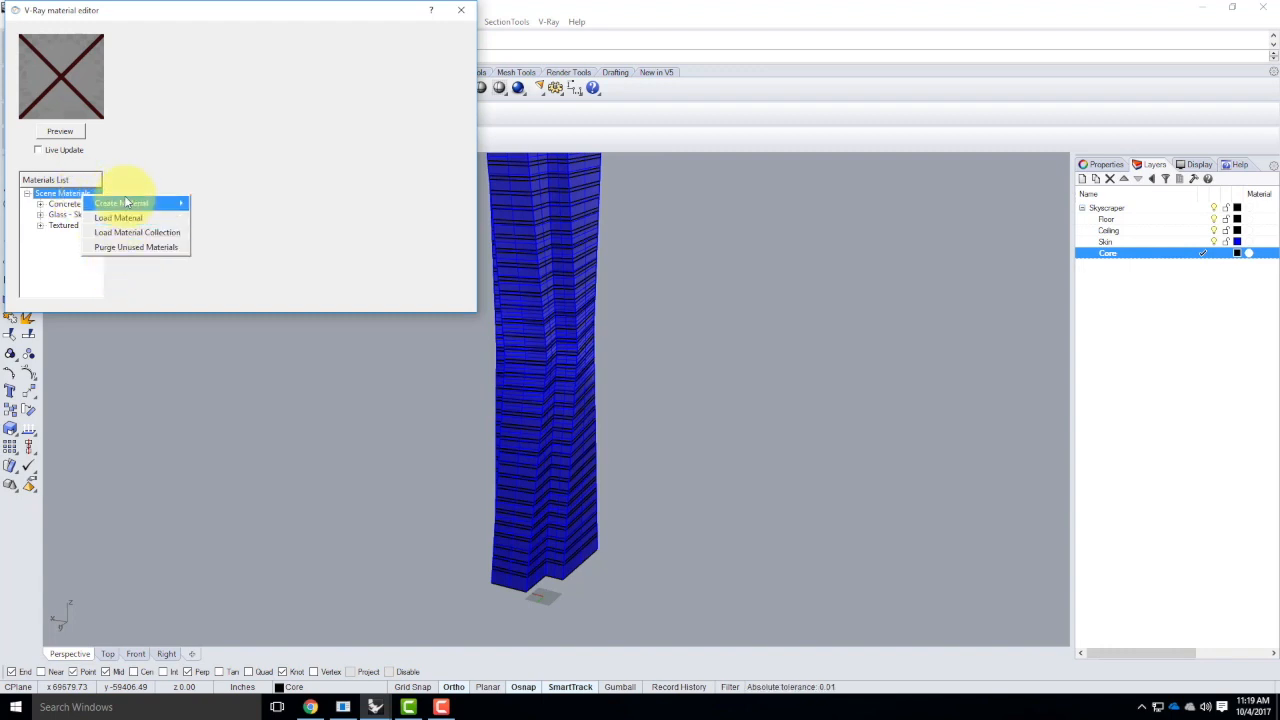
click(122, 247)
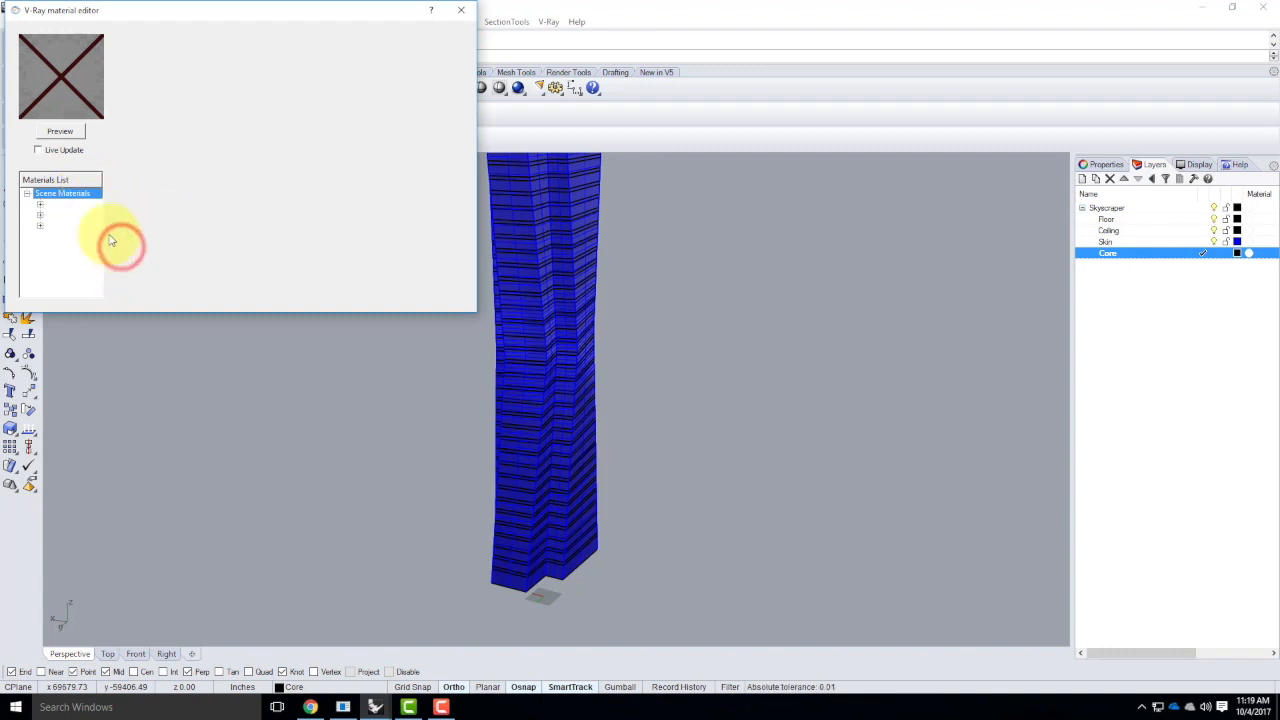
Start loading a V-Ray material and browse to the Glass folder within Resources, V-Ray, V-Ray Materials
right_click(83, 196)
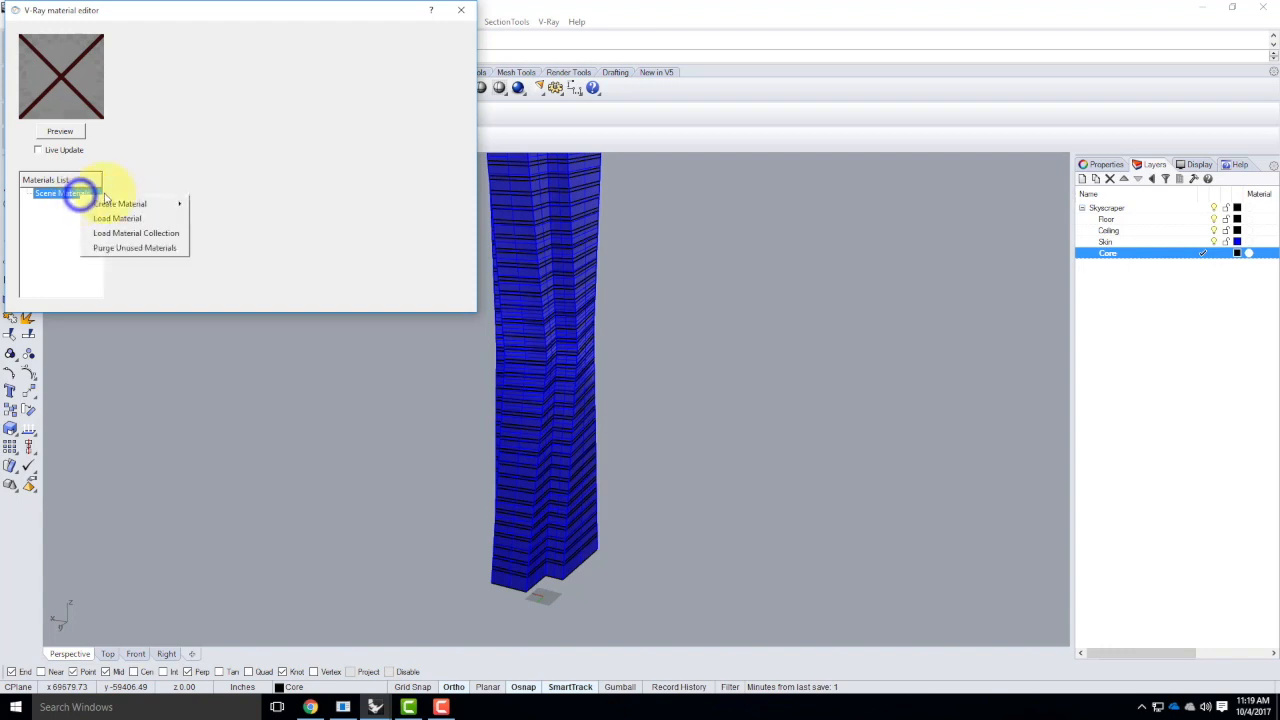
click(108, 220)
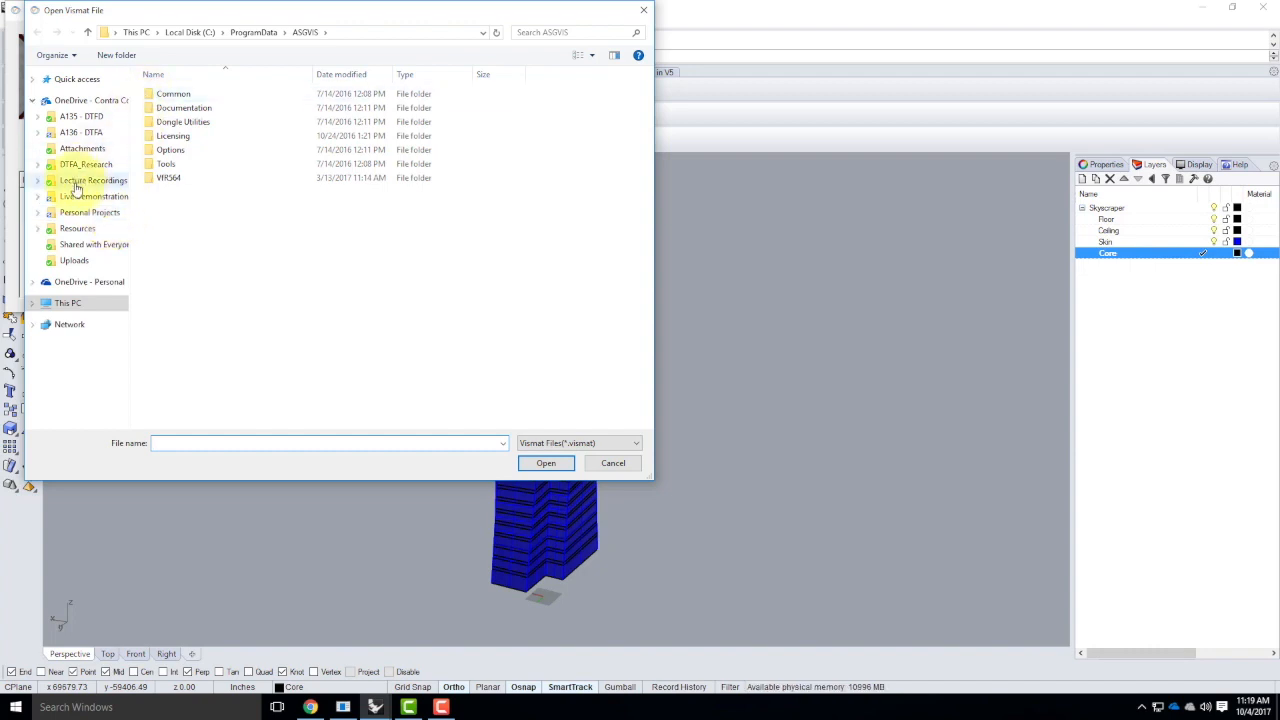
click(78, 229)
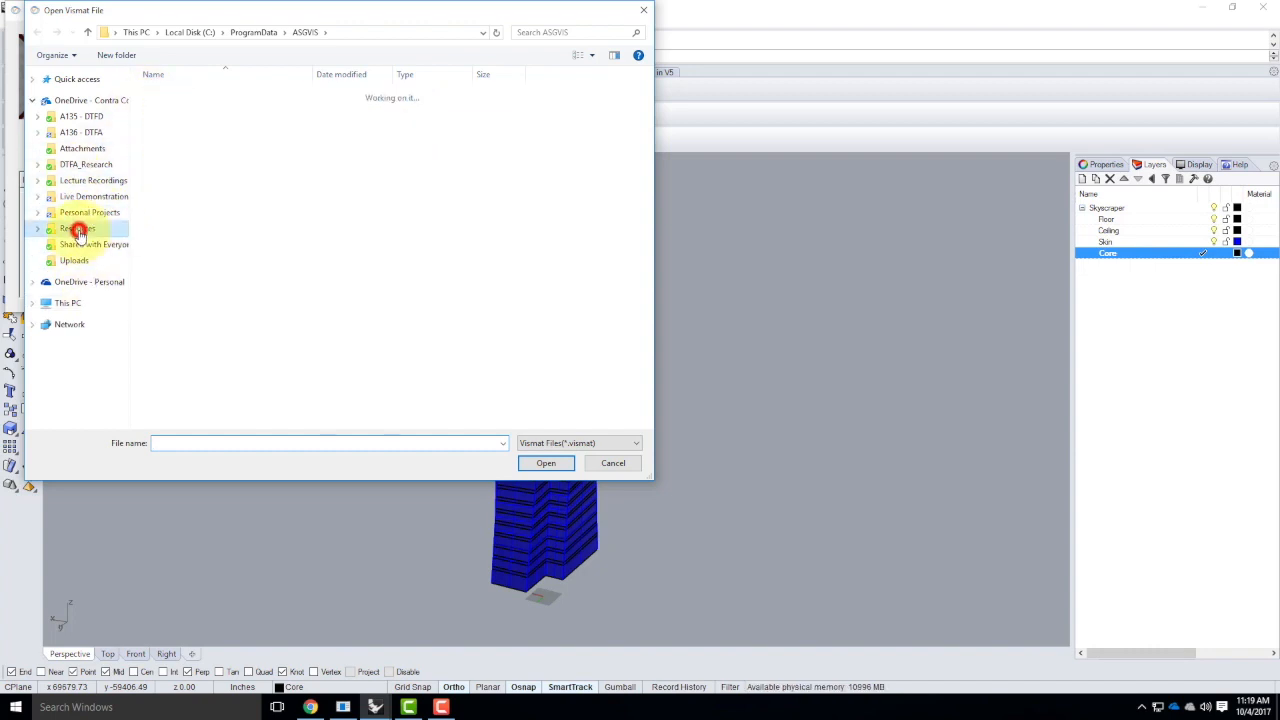
double_click(172, 264)
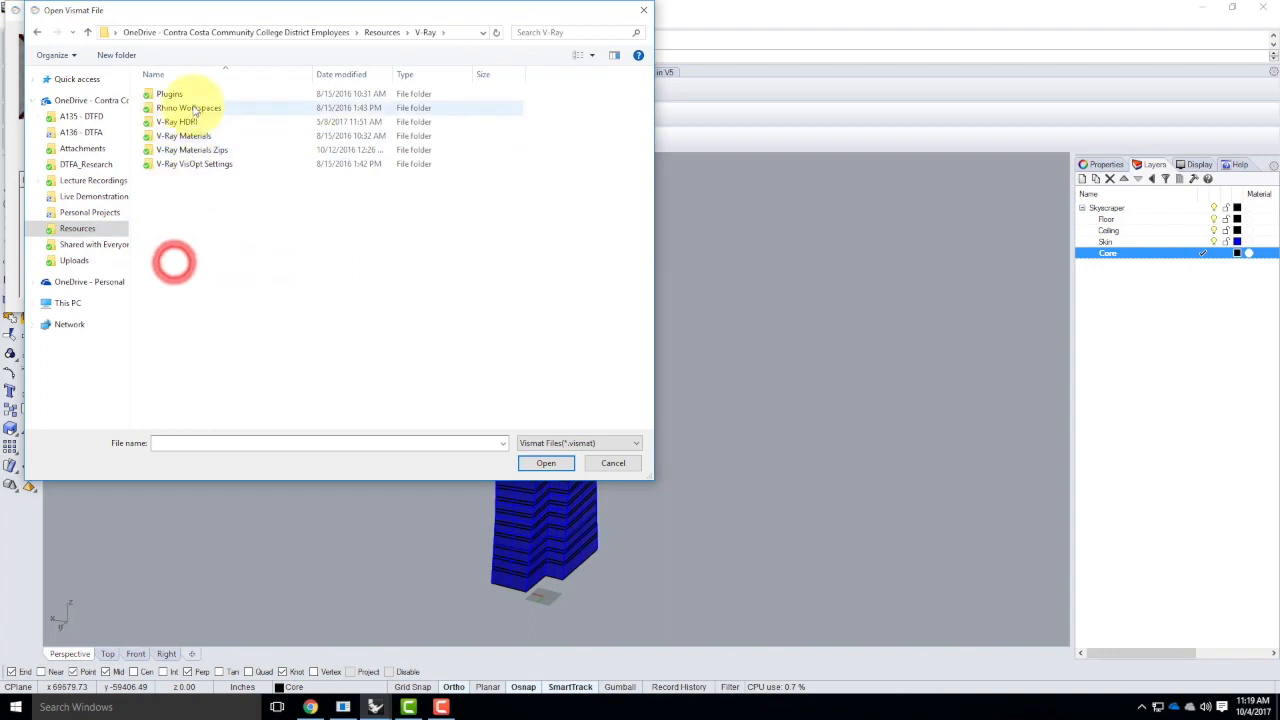
click(184, 137)
double_click(184, 137)
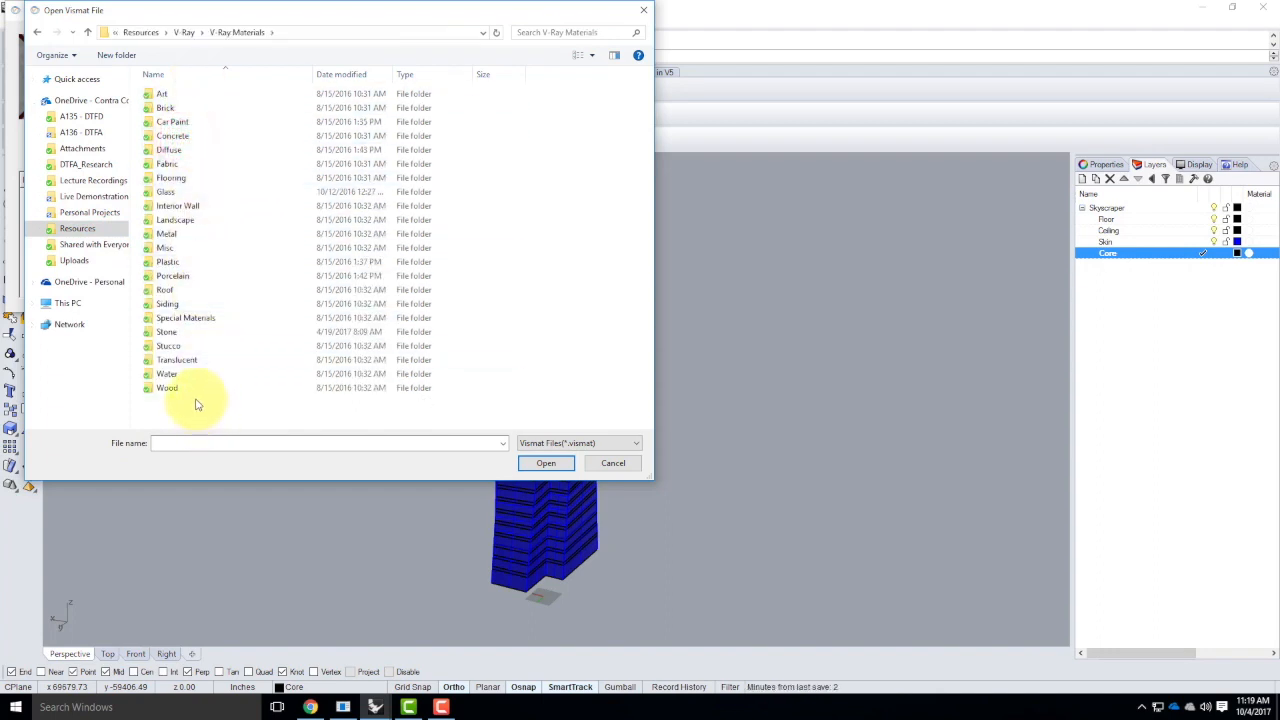
double_click(168, 192)
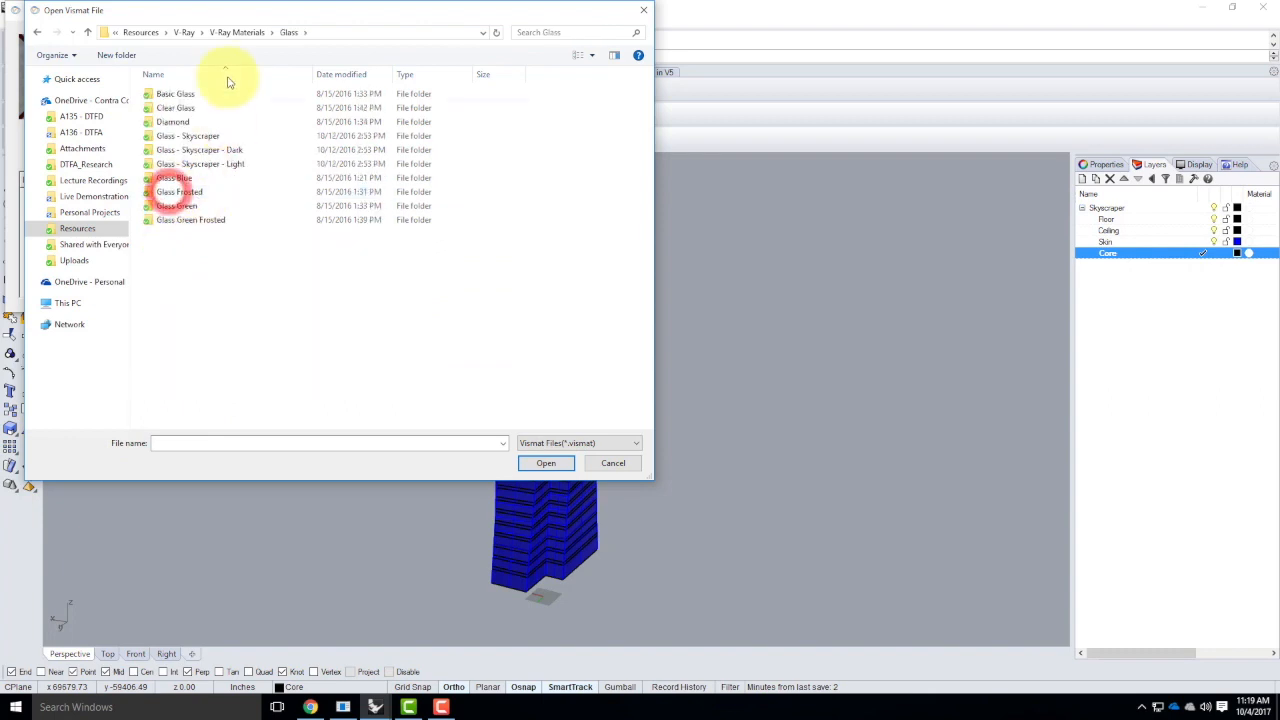
Load Glass - Skyscraper - Light.vismat from the Glass - Skyscraper - Light folder into the scene materials
click(222, 152)
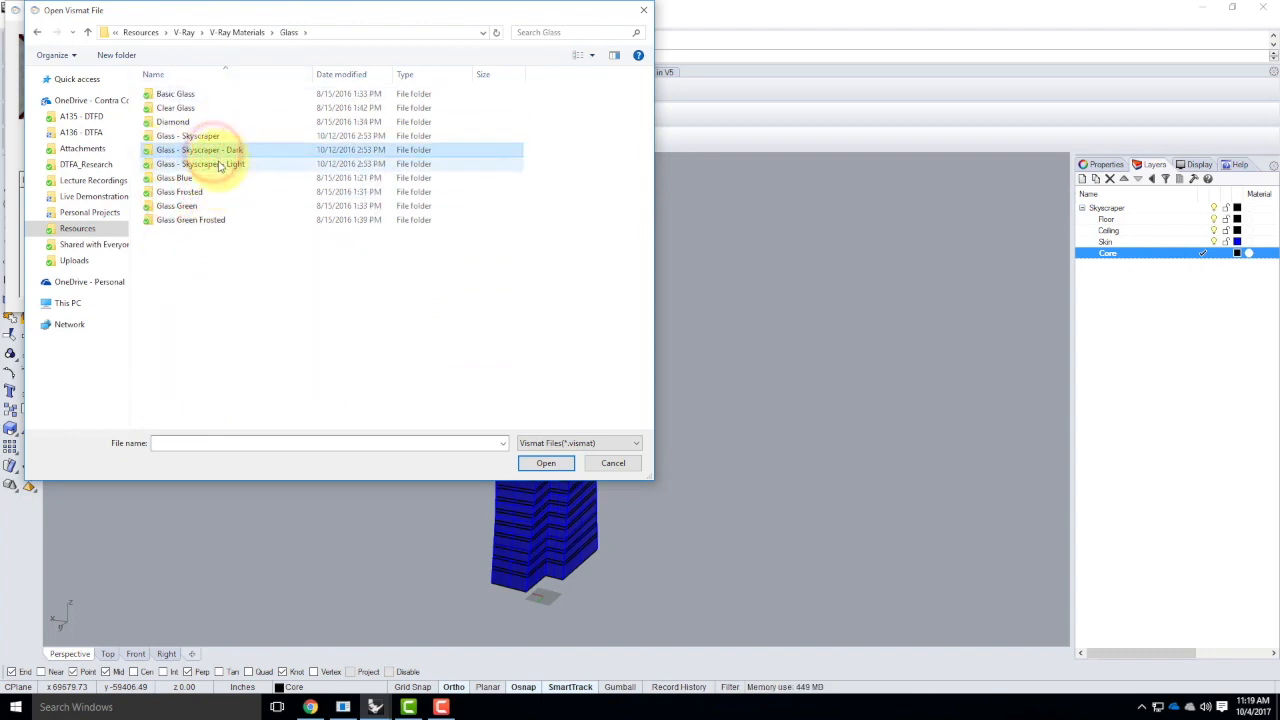
click(216, 166)
click(222, 152)
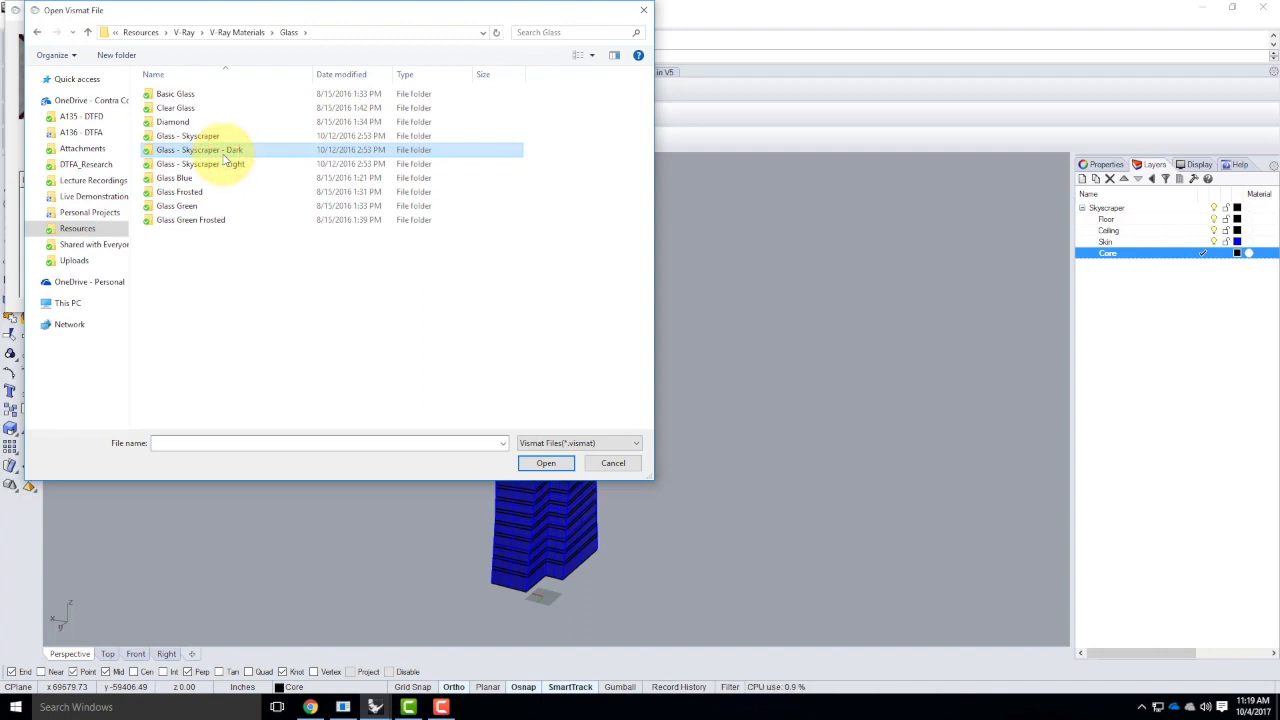
click(216, 167)
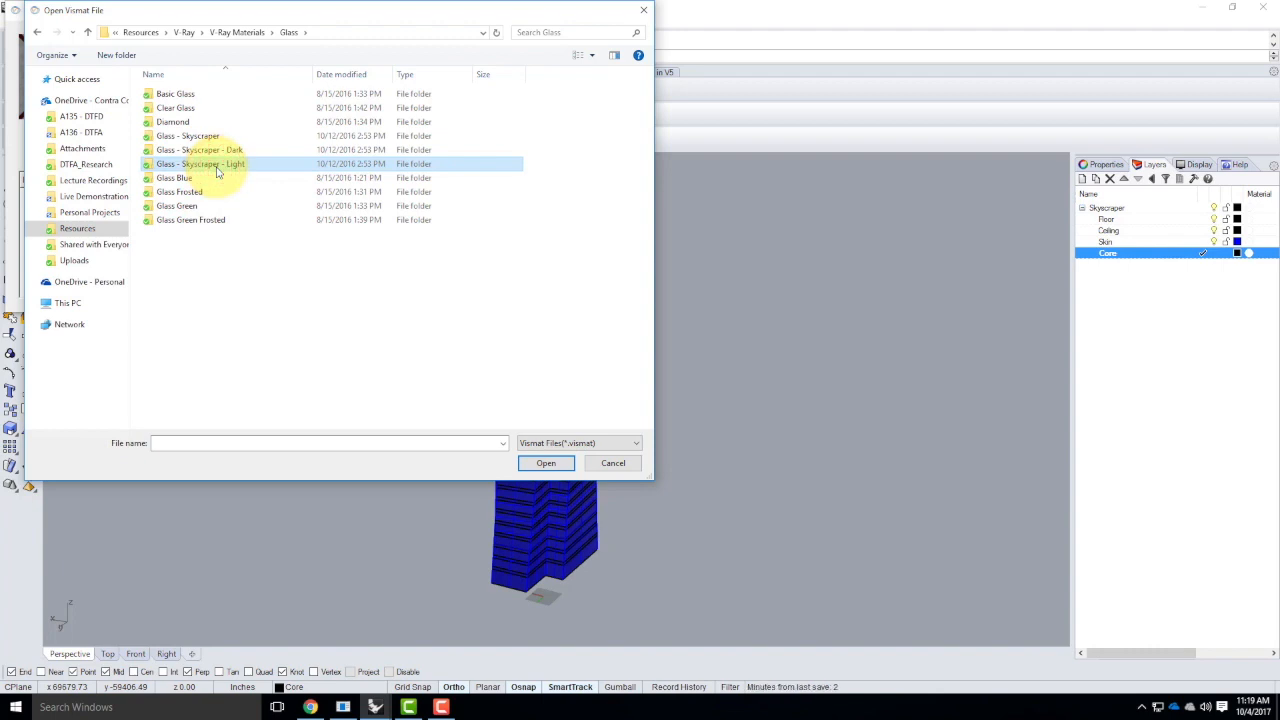
double_click(216, 167)
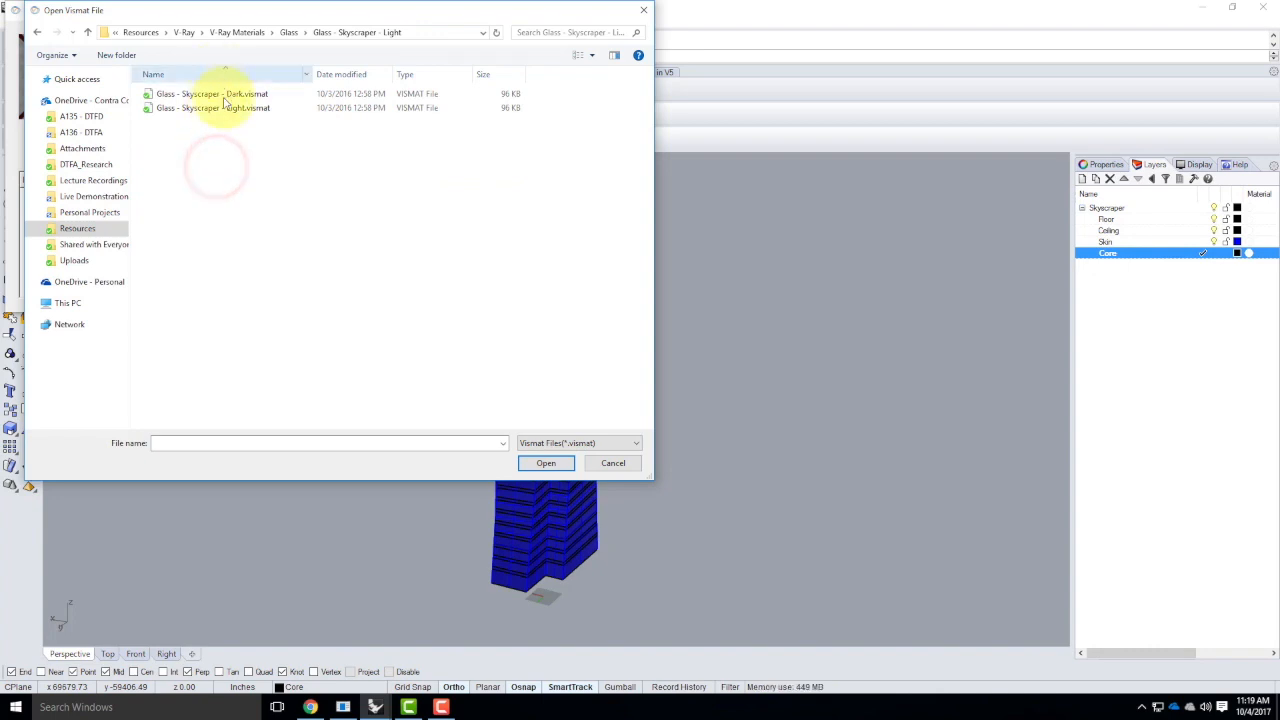
click(210, 107)
click(548, 464)
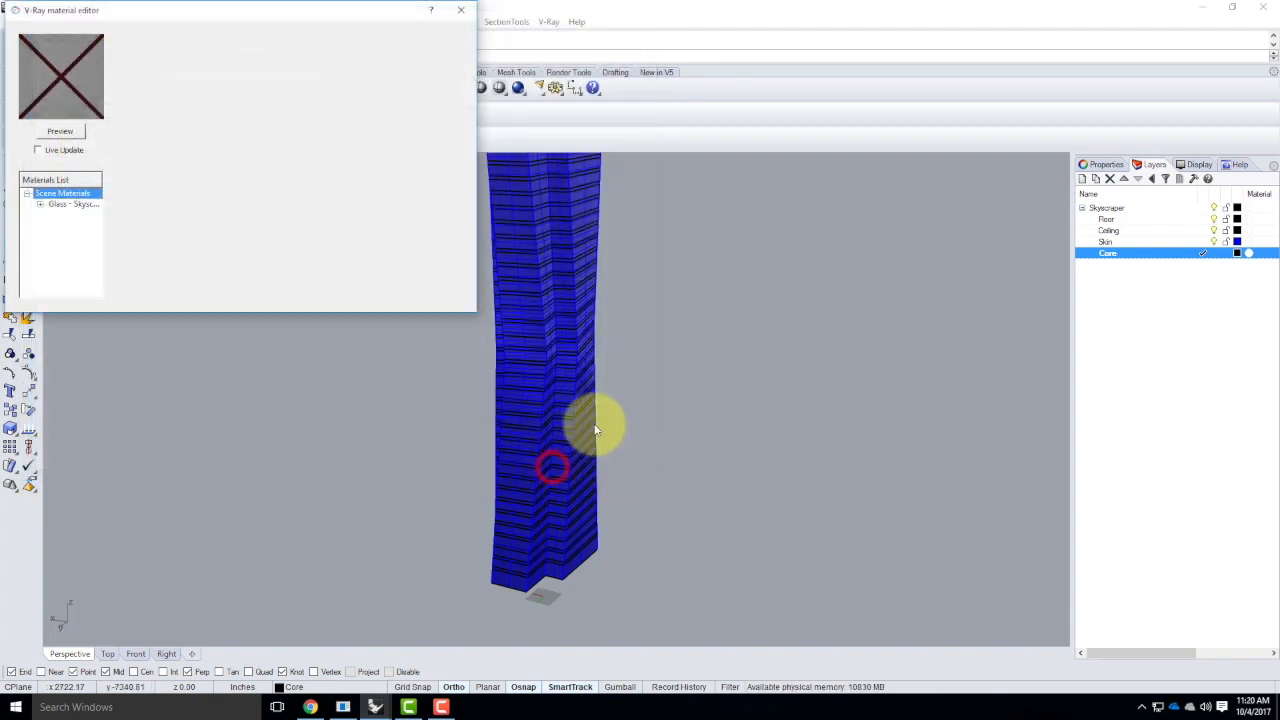
Load the Concrete - Basic material from the Concrete folder of V-Ray Materials into the scene
right_click(63, 194)
click(113, 217)
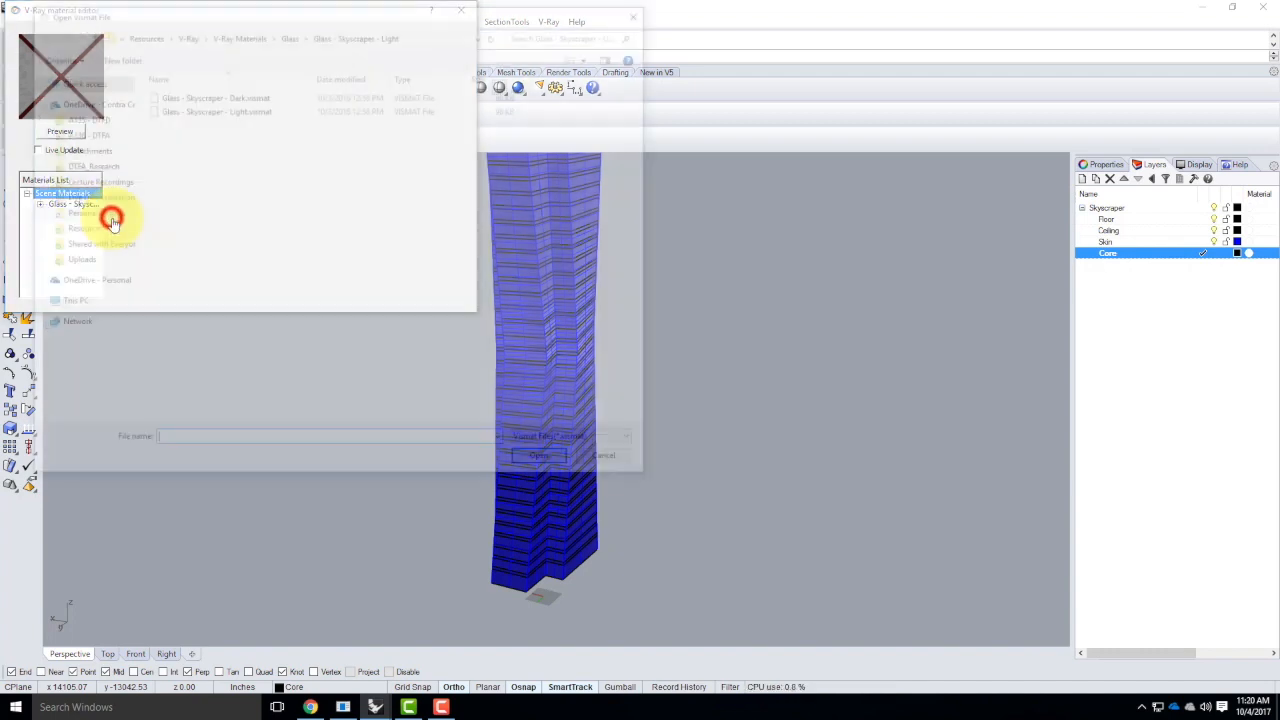
click(241, 32)
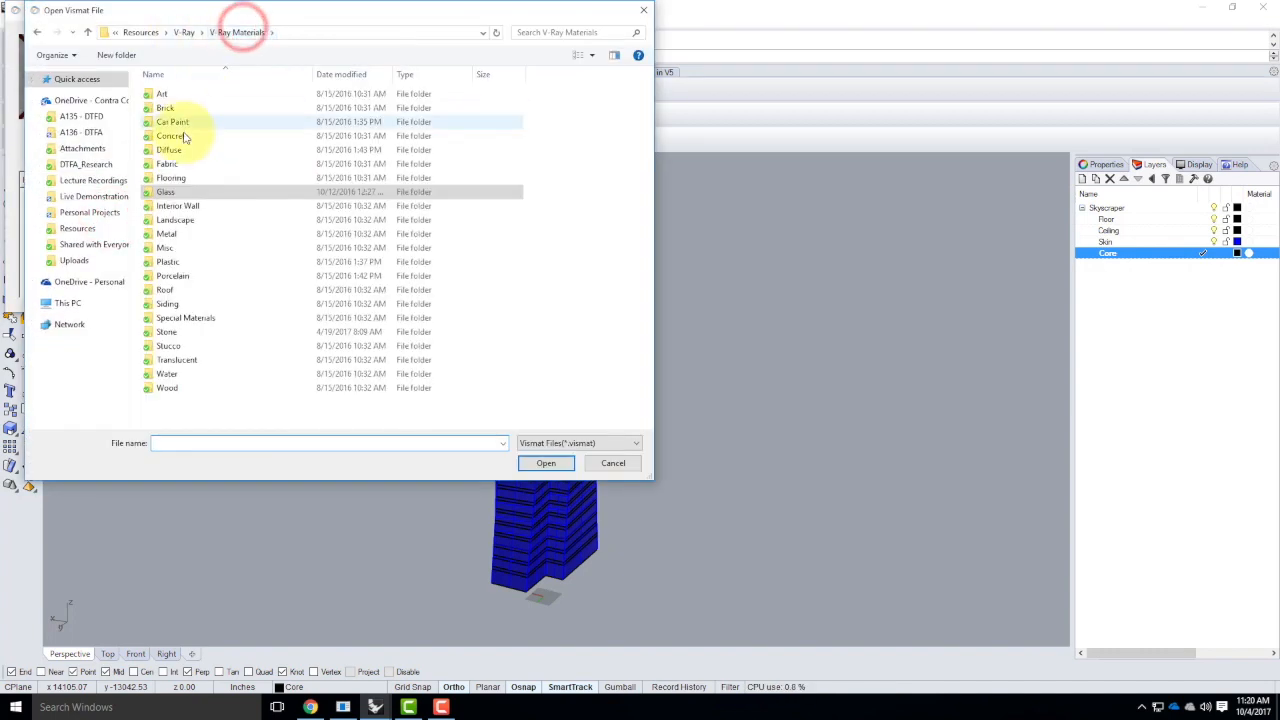
double_click(175, 136)
double_click(190, 93)
double_click(203, 92)
Load the Textured Sheetrock - White material from the Interior Wall folder of V-Ray Materials into the scene
right_click(72, 193)
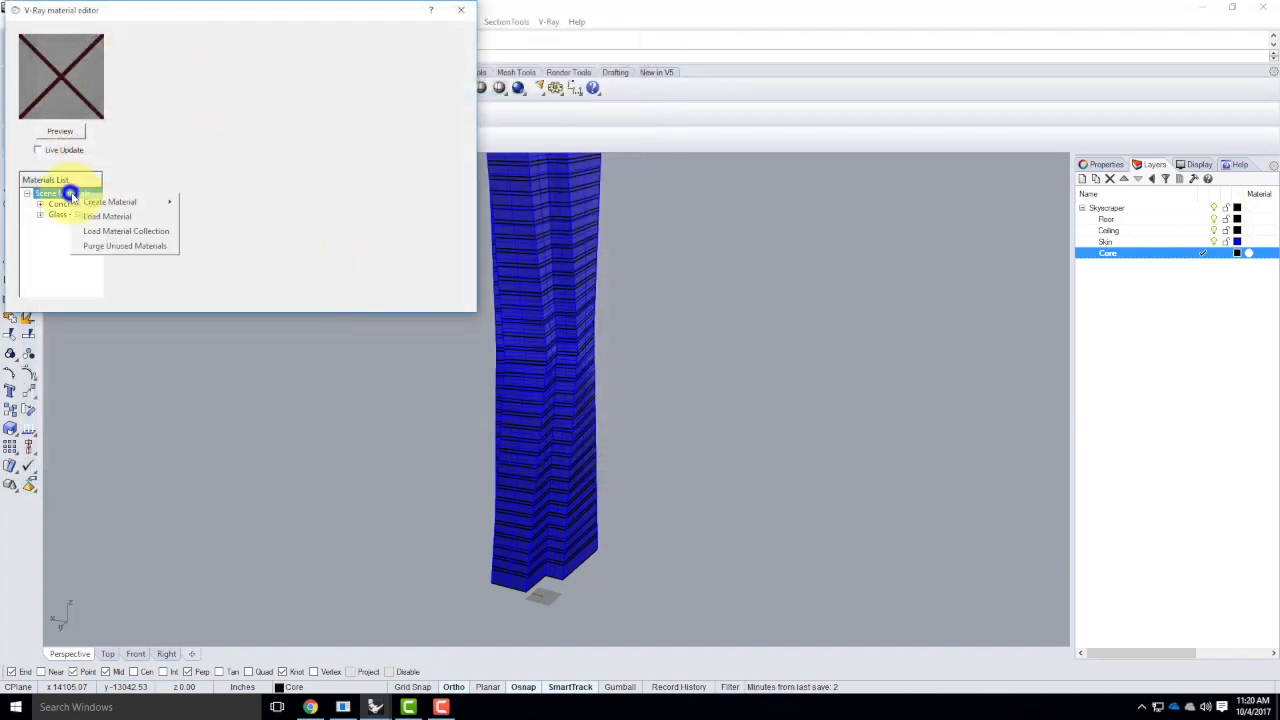
click(110, 218)
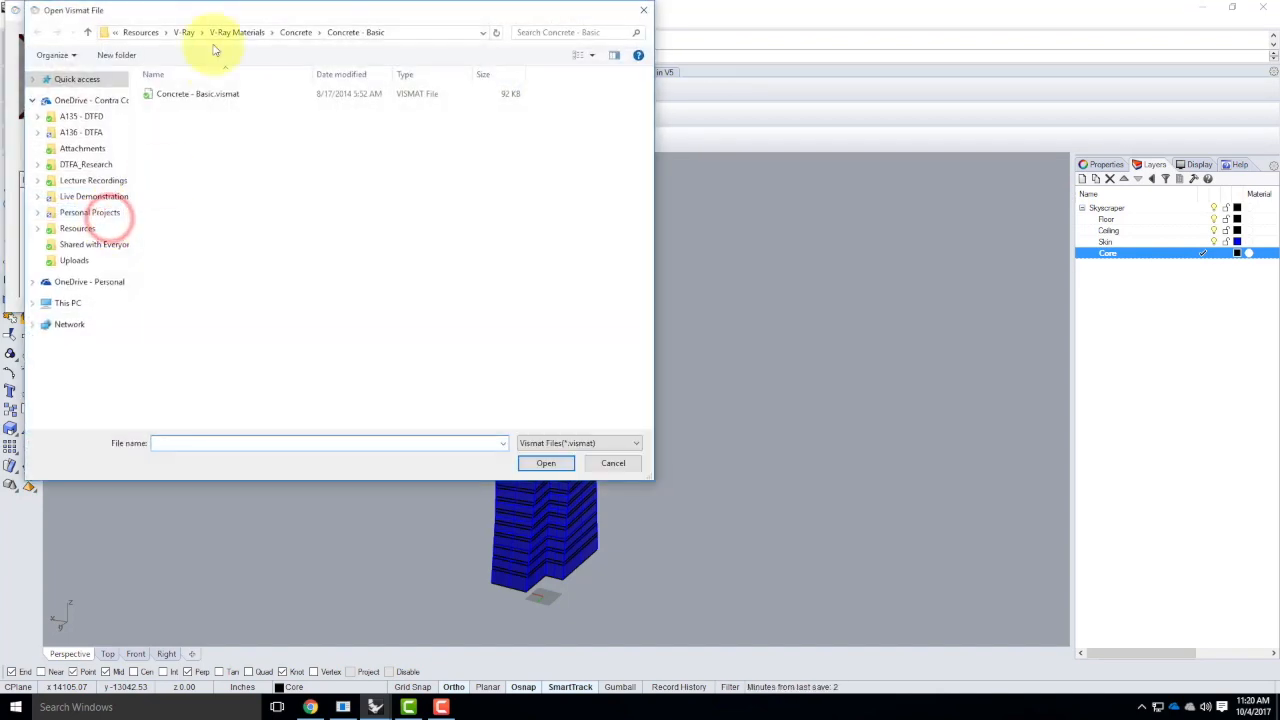
click(292, 33)
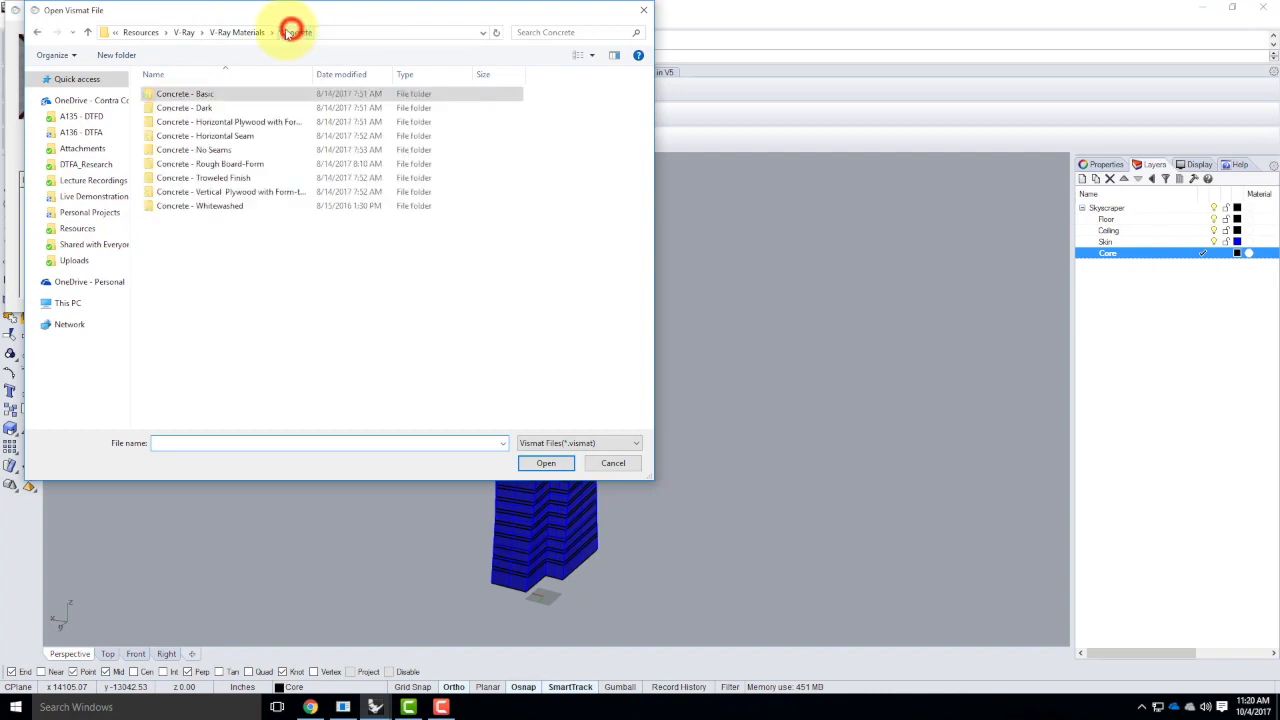
click(236, 31)
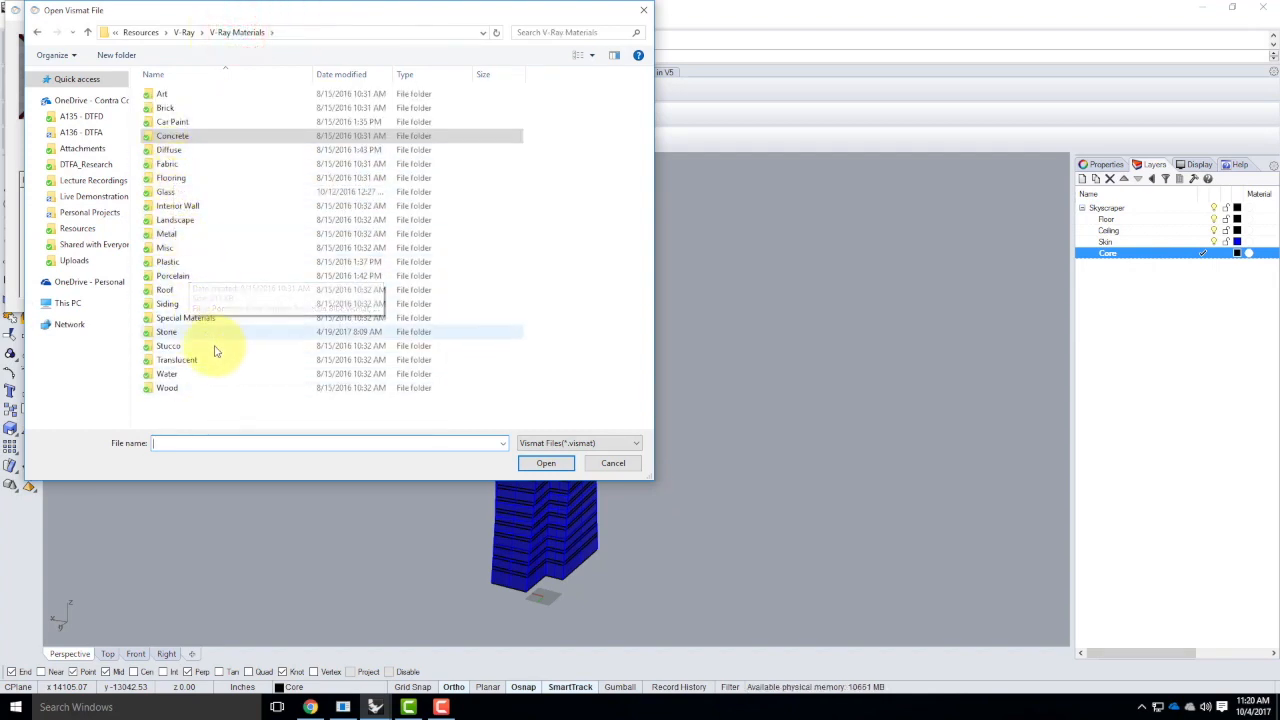
double_click(197, 206)
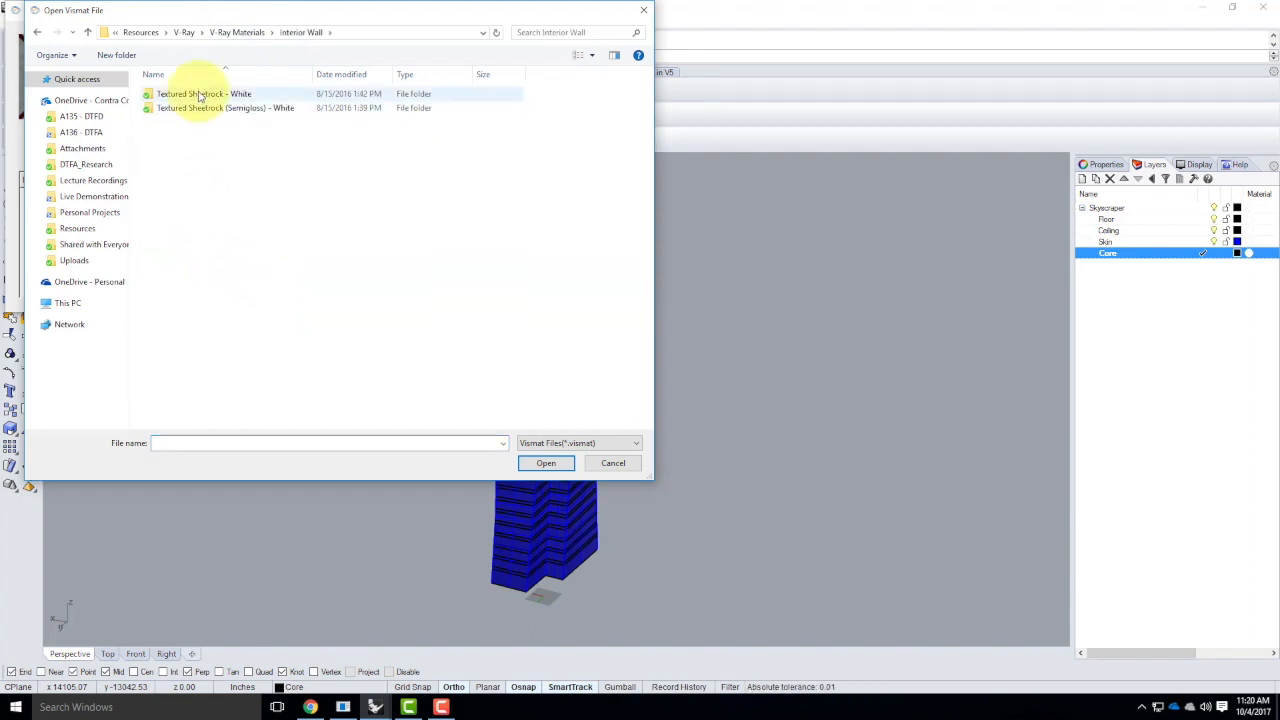
double_click(199, 95)
double_click(197, 92)
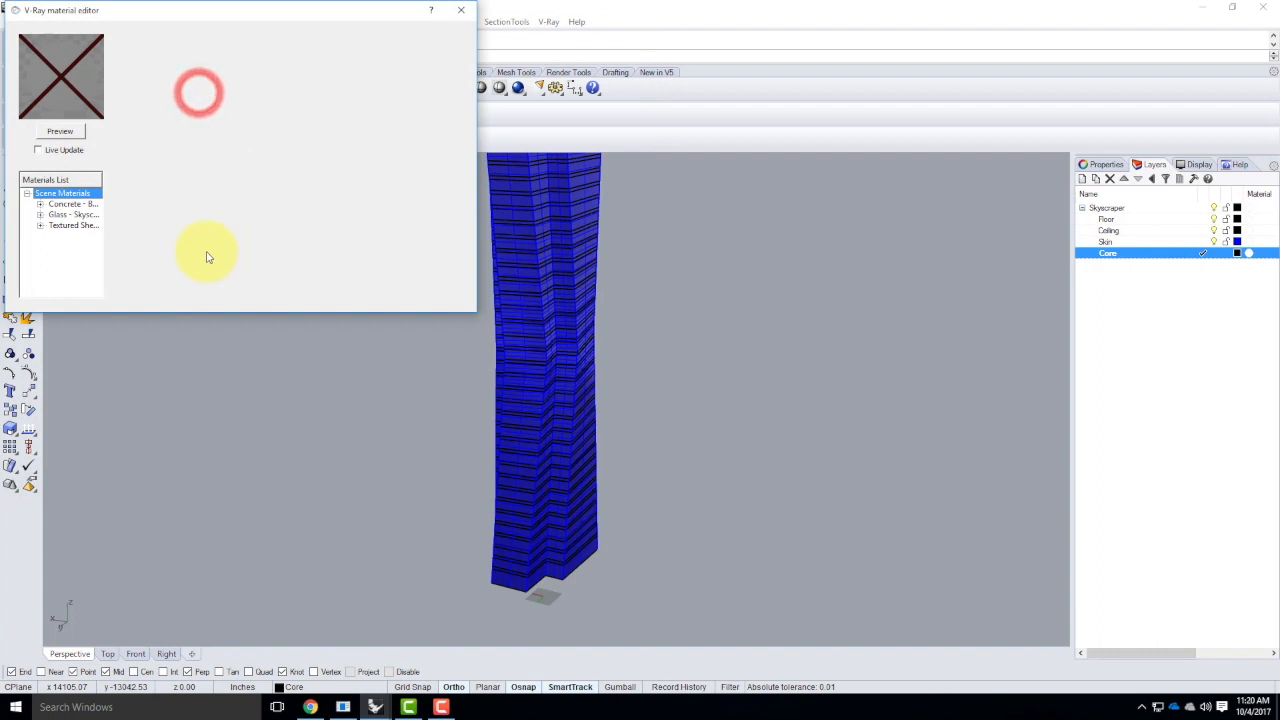
Apply the Concrete - Basic material to the Floor layer
click(70, 205)
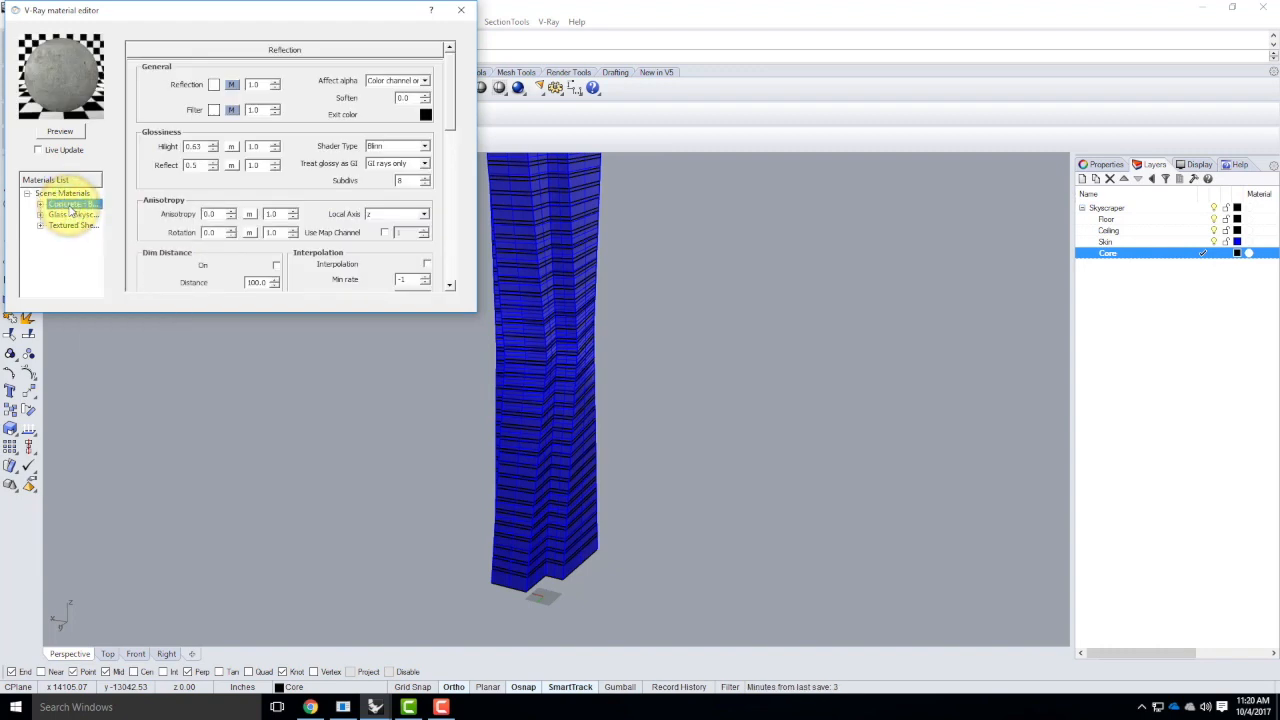
right_click(71, 210)
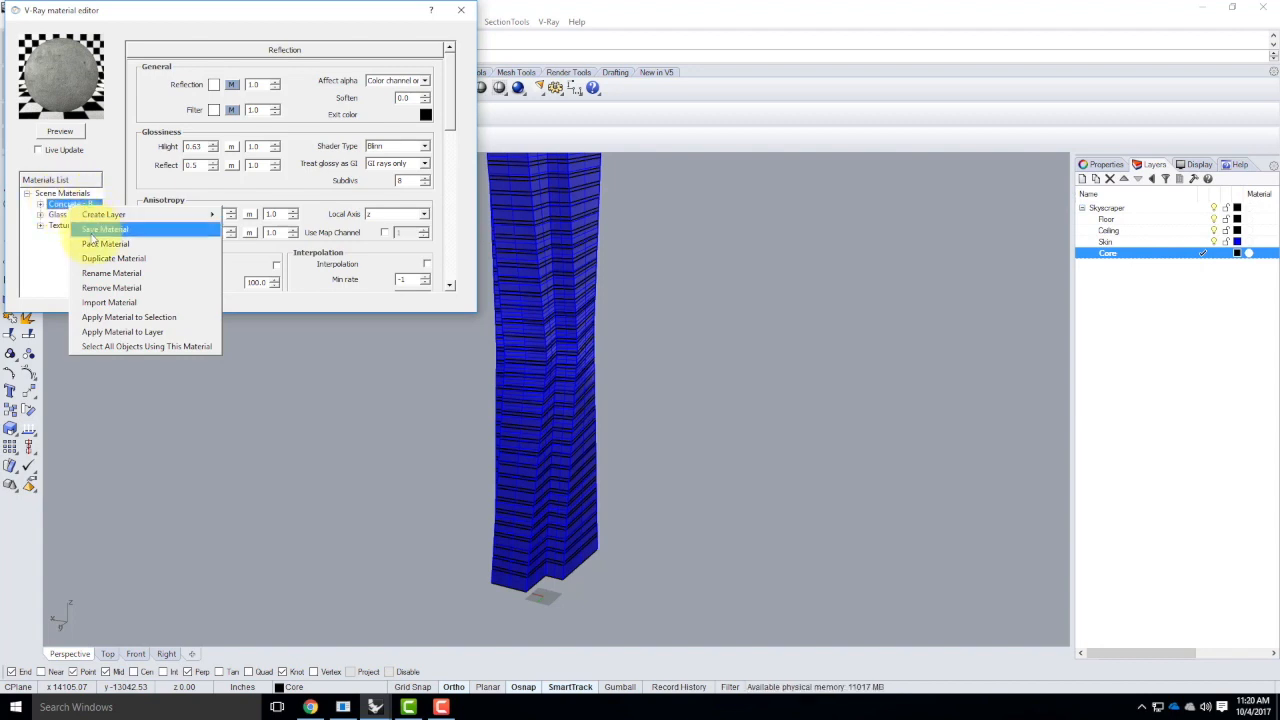
click(134, 332)
click(575, 296)
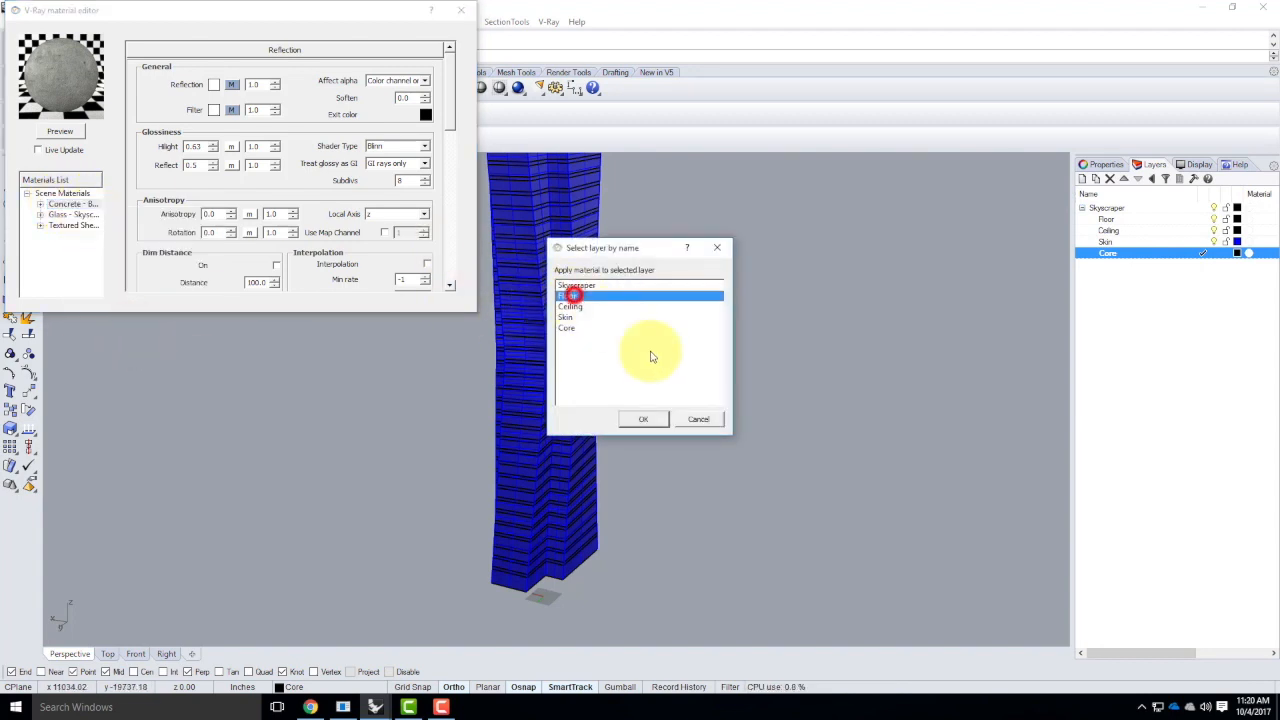
click(650, 418)
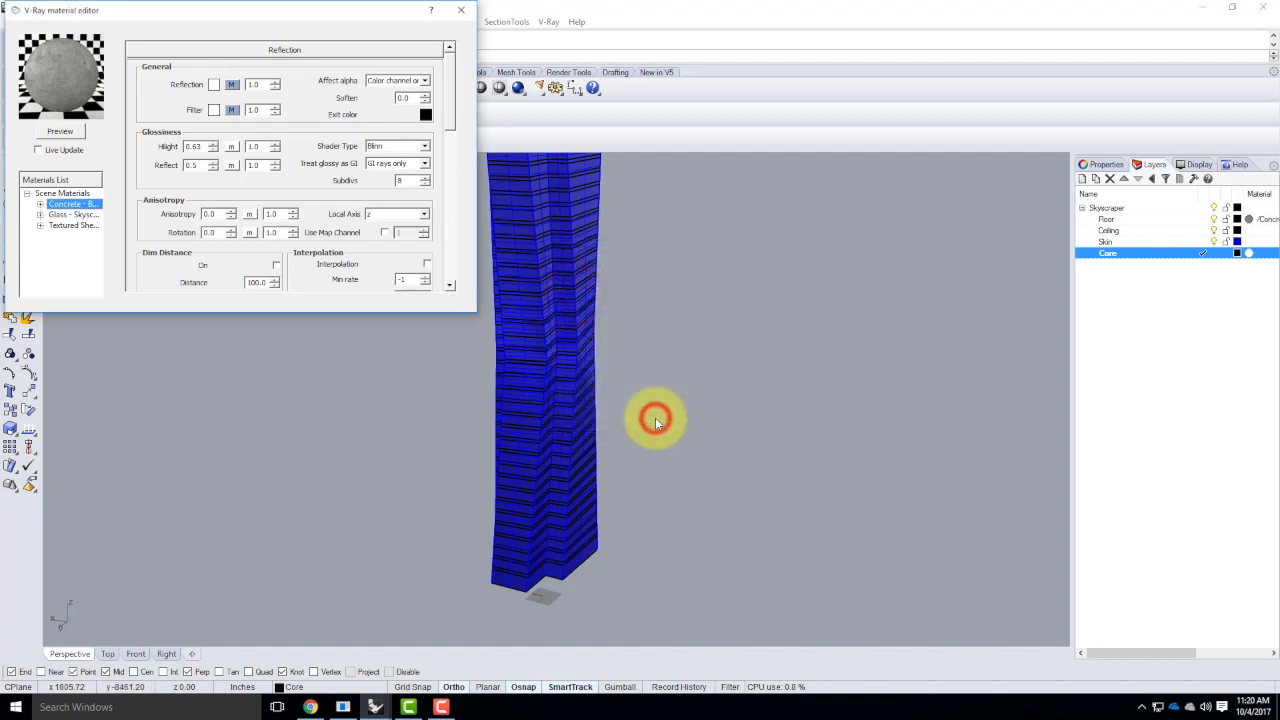
Apply the Textured Sheetrock - White material to the Ceiling layer
click(72, 227)
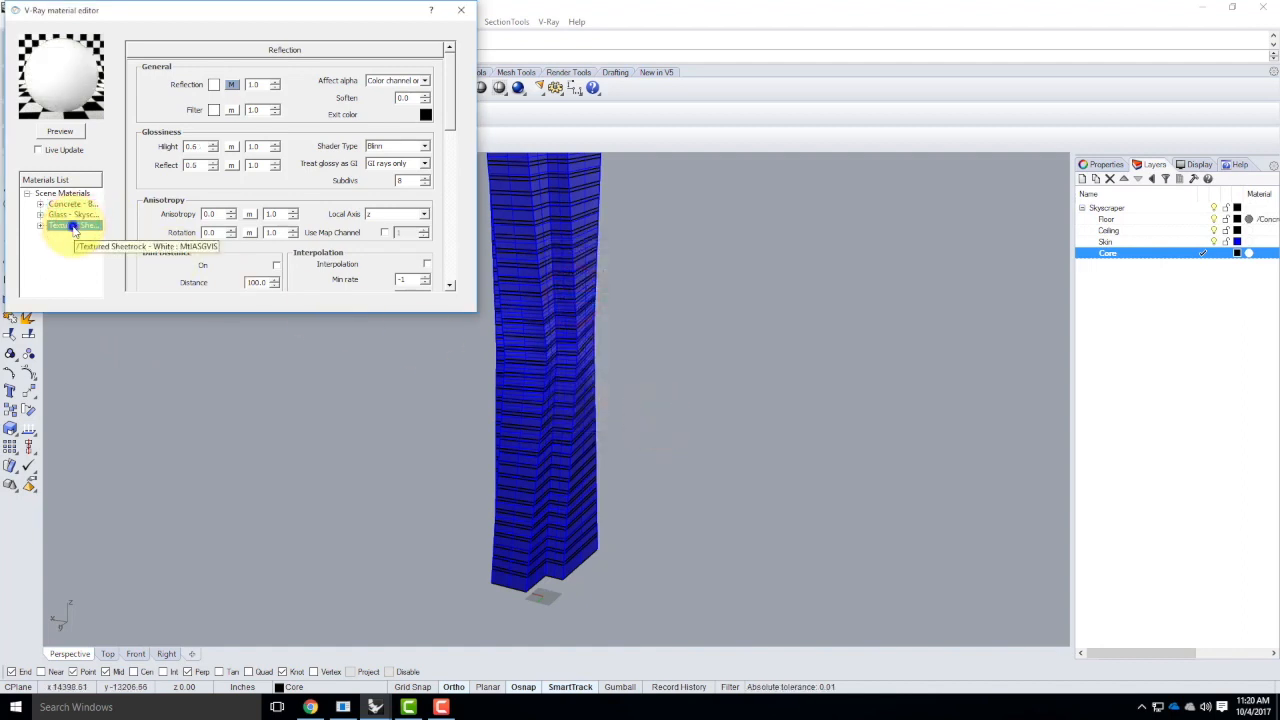
right_click(72, 228)
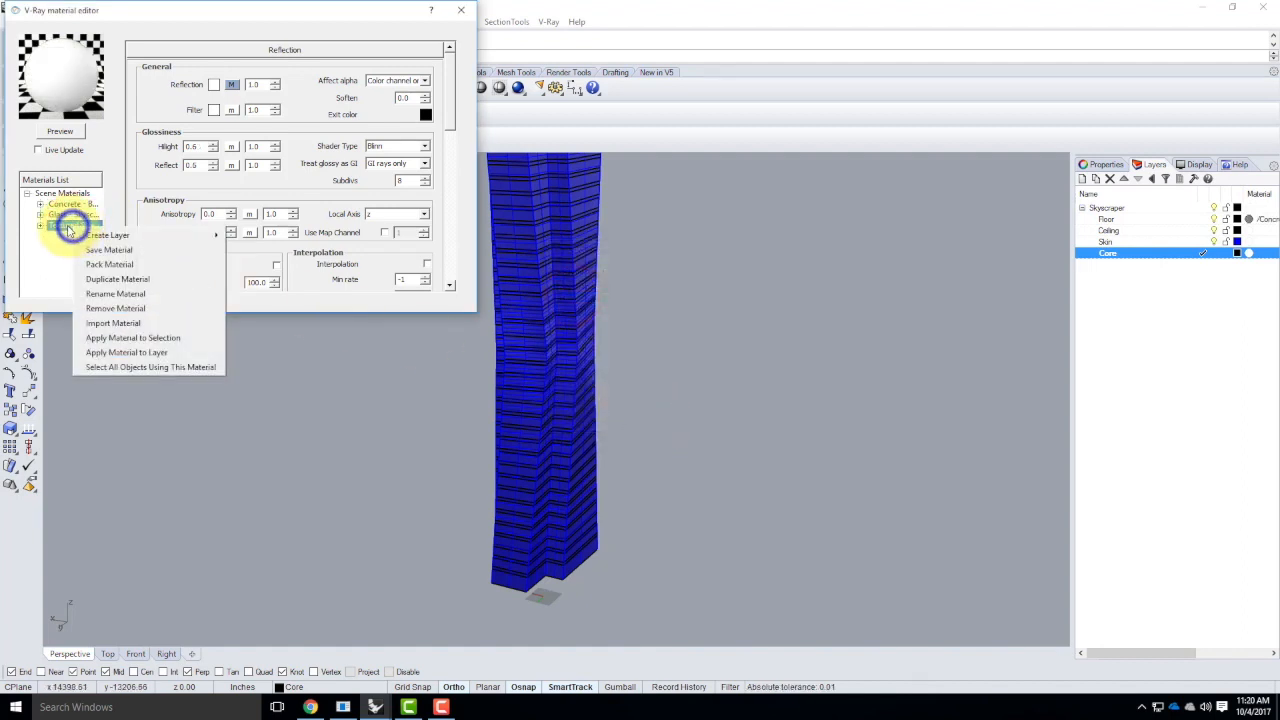
click(127, 352)
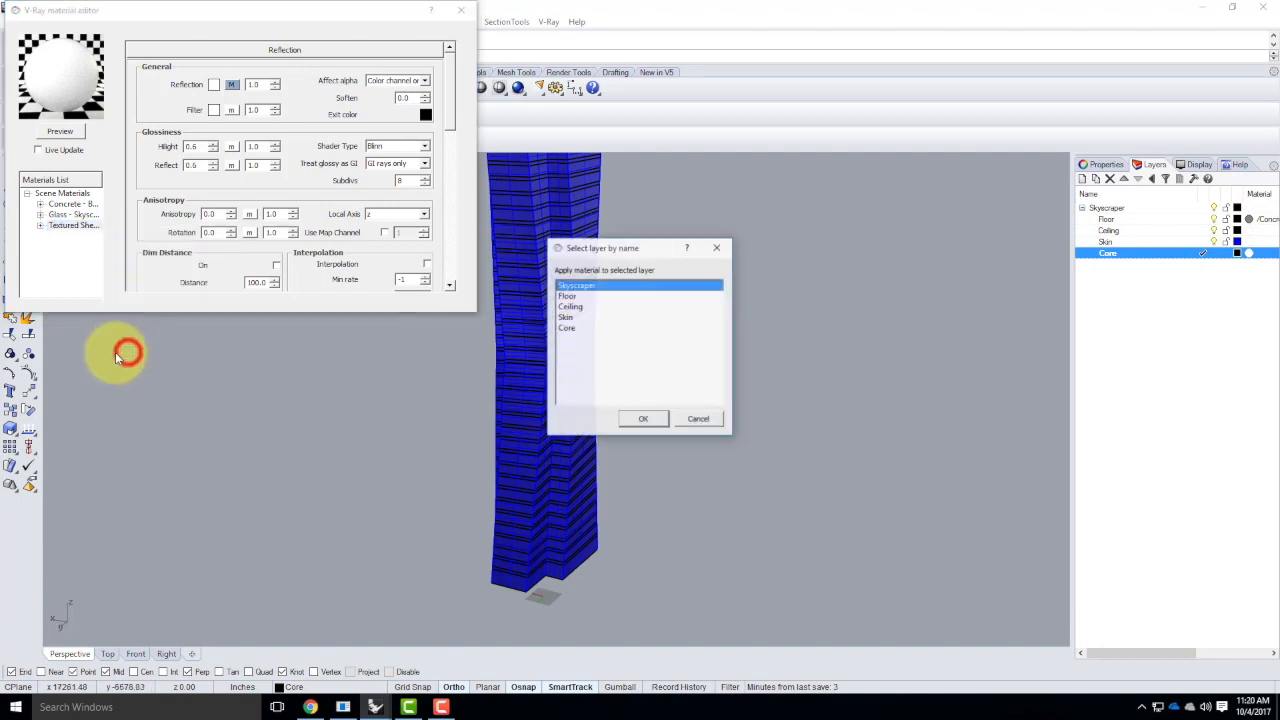
click(572, 306)
click(648, 418)
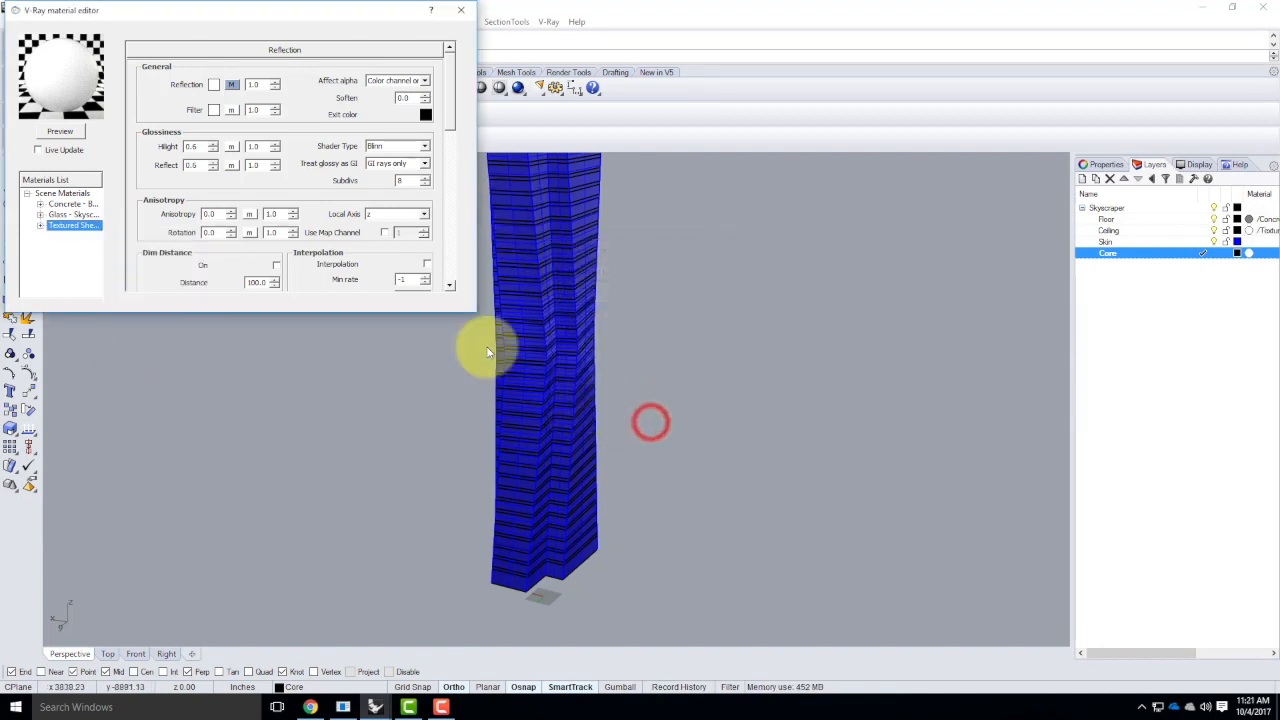
Apply the skyscraper glass material to the Skin layer
click(63, 215)
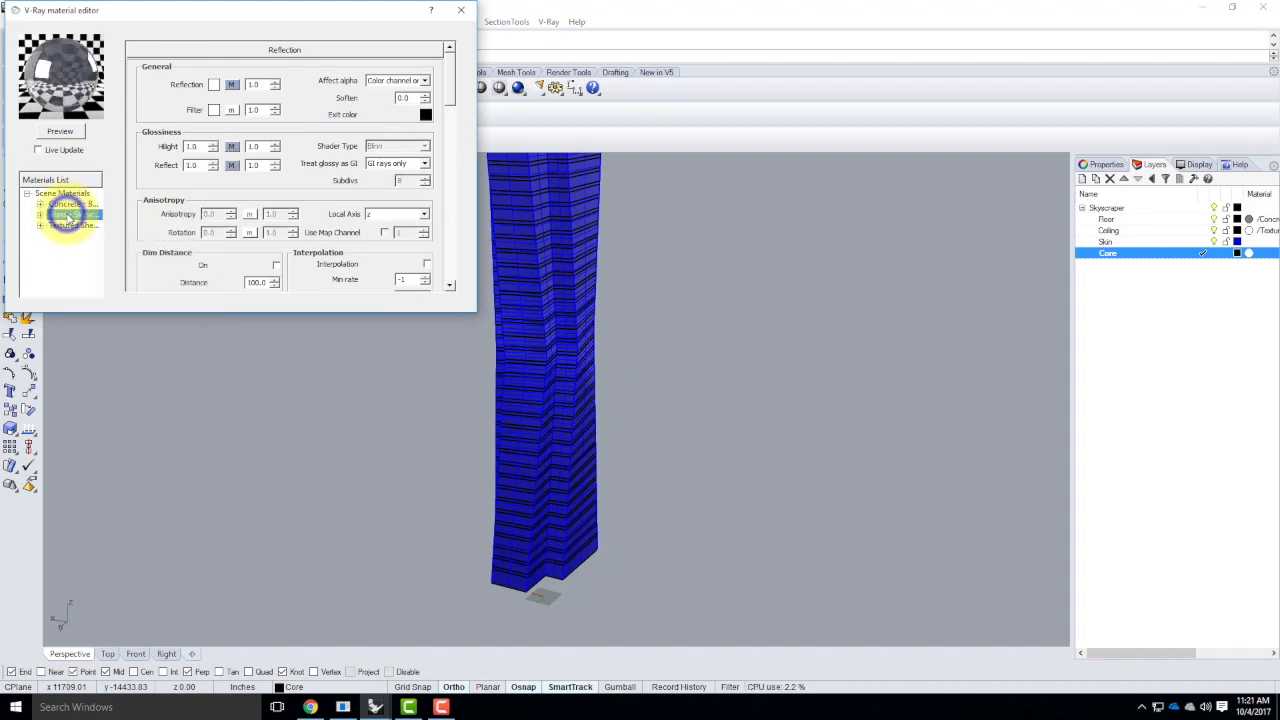
right_click(66, 215)
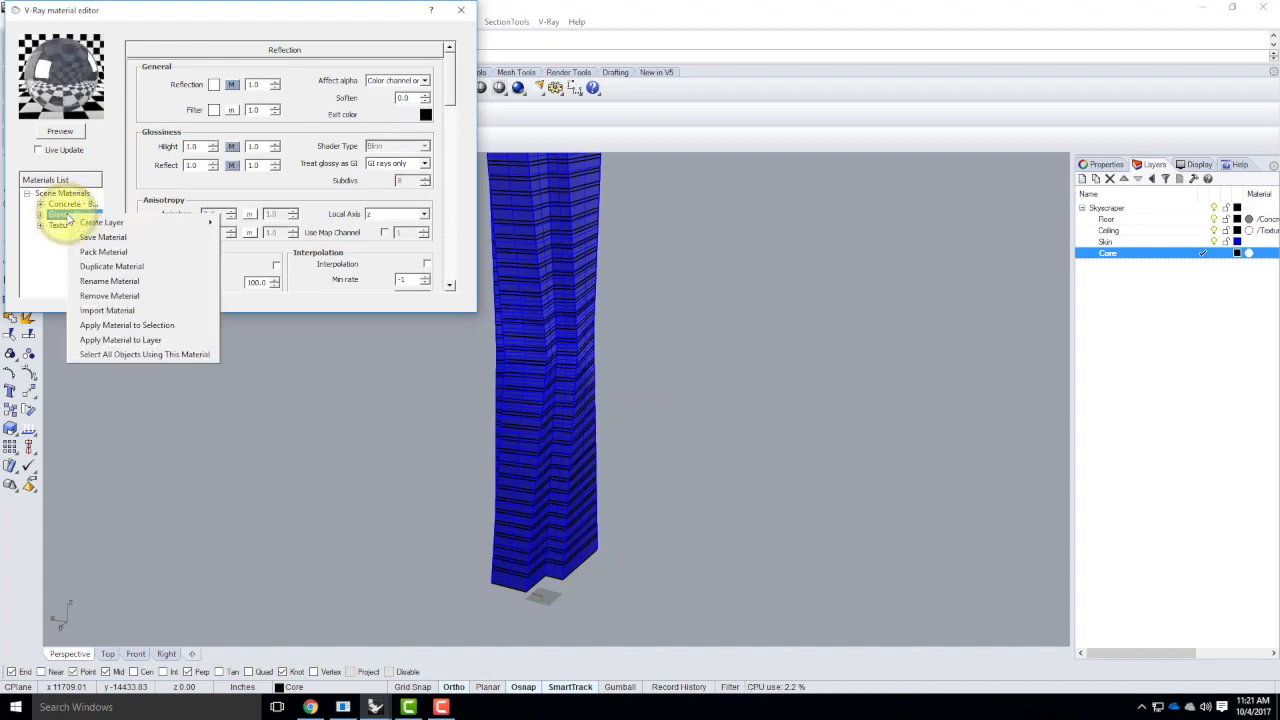
click(137, 340)
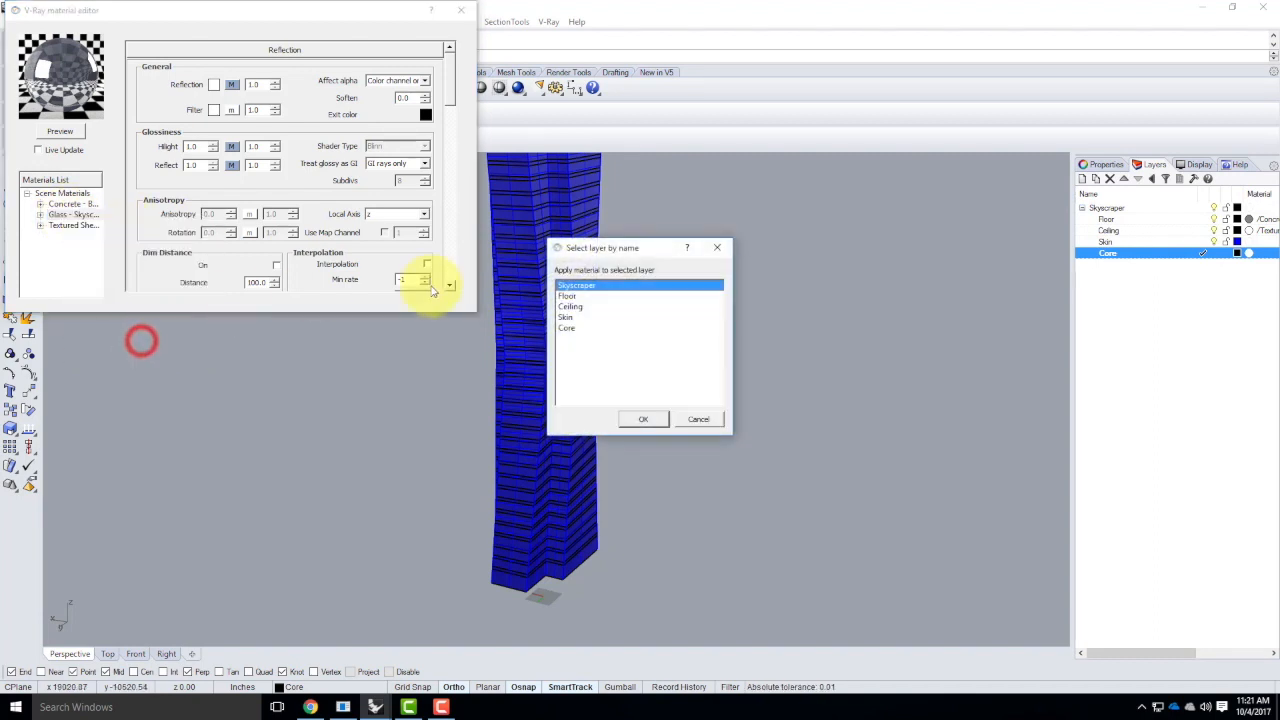
click(565, 317)
click(647, 419)
click(72, 246)
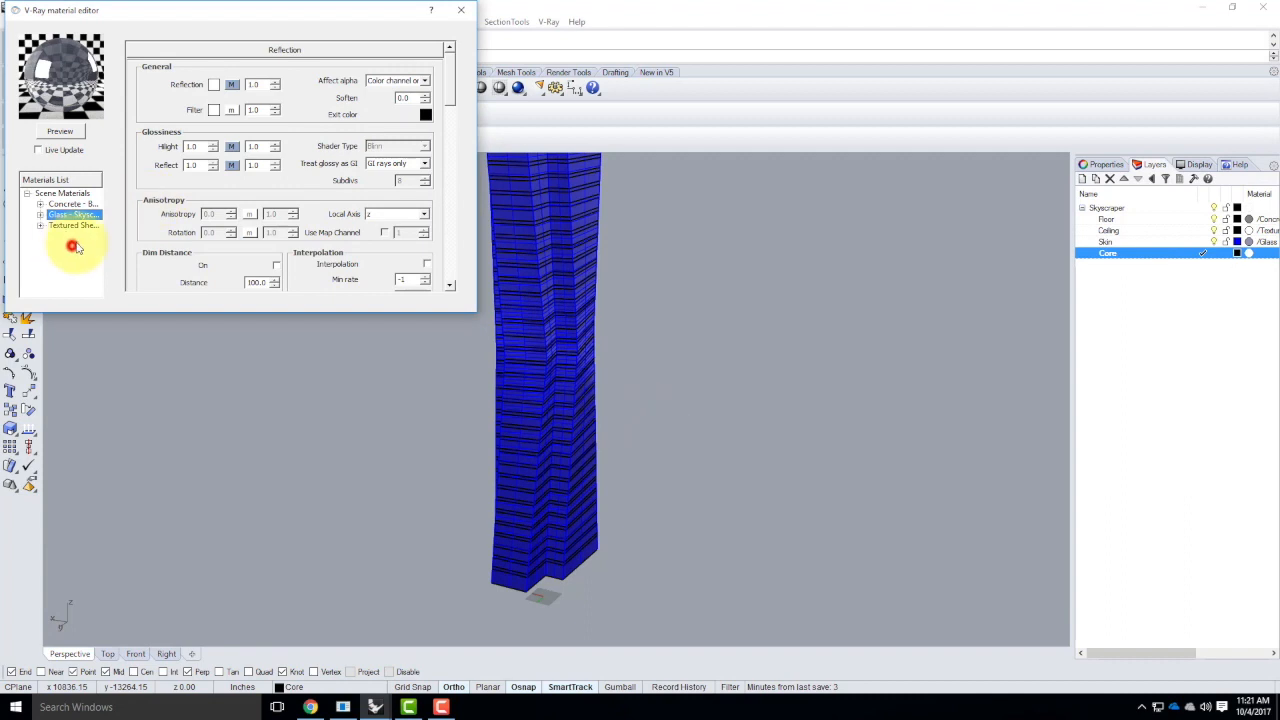
Load the Concrete - Vertical Plywood with Form-ties material from the Concrete folder of V-Ray Materials into the scene
right_click(70, 192)
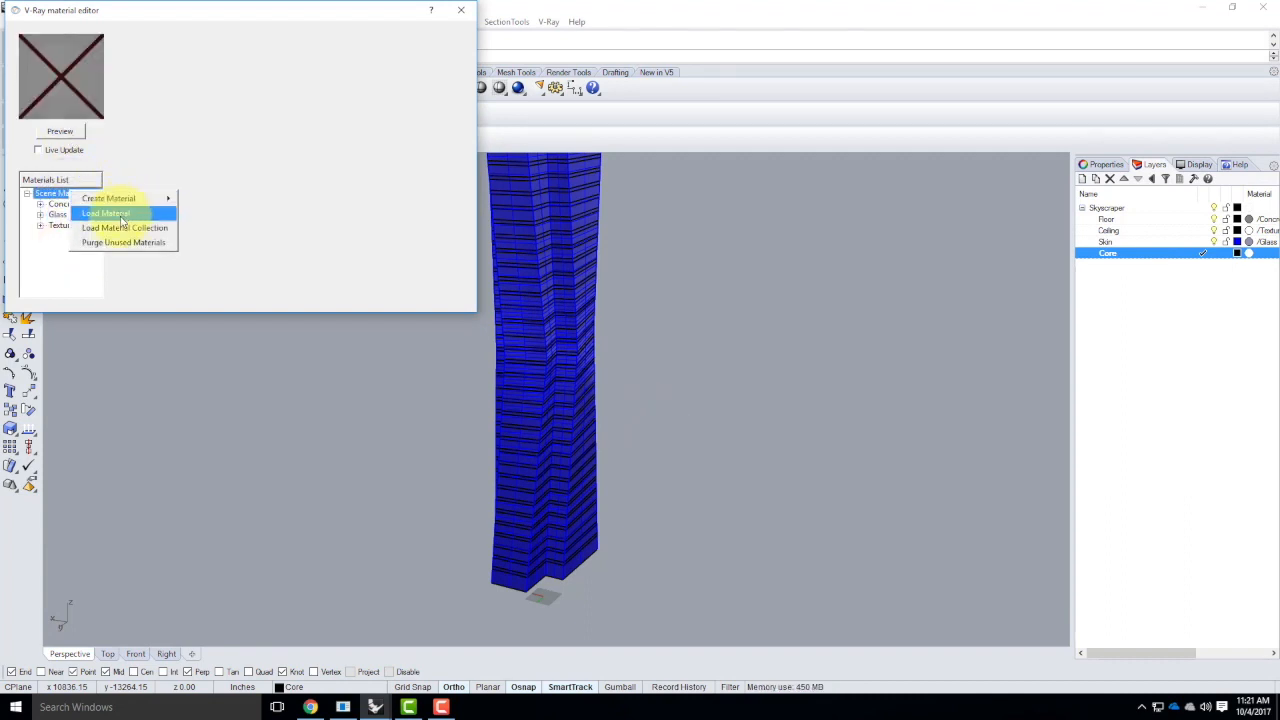
click(121, 214)
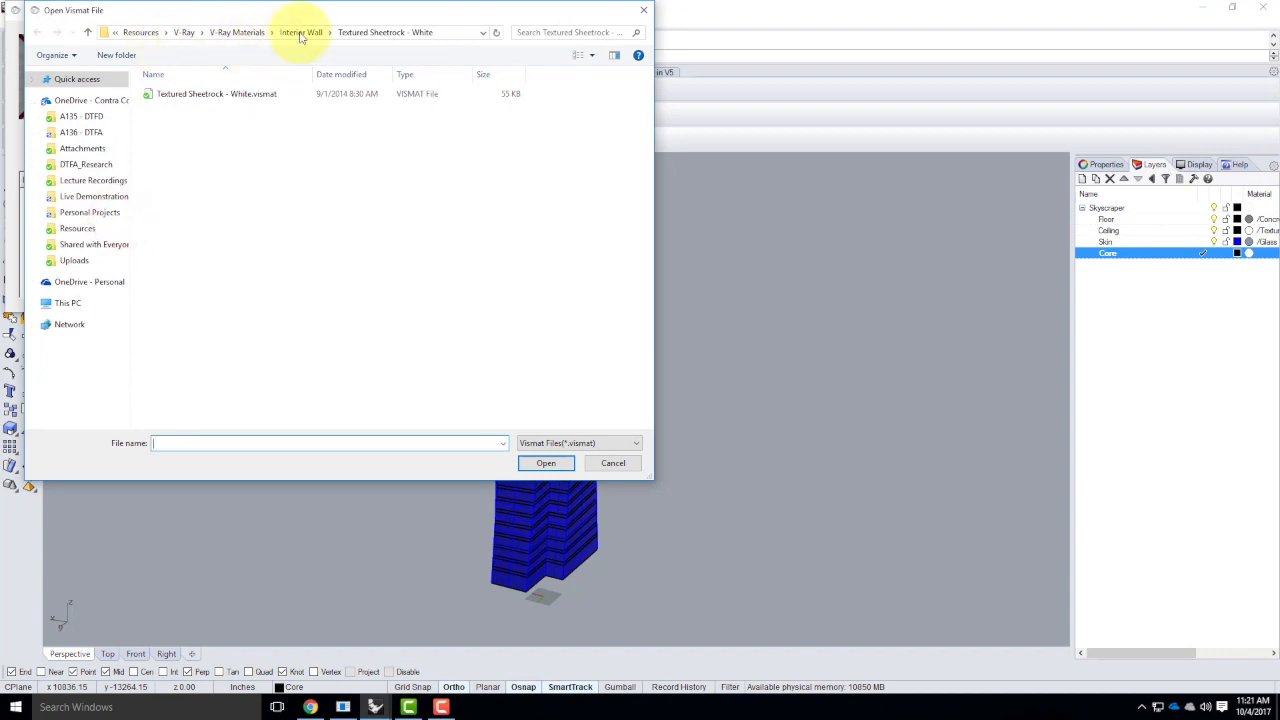
click(232, 32)
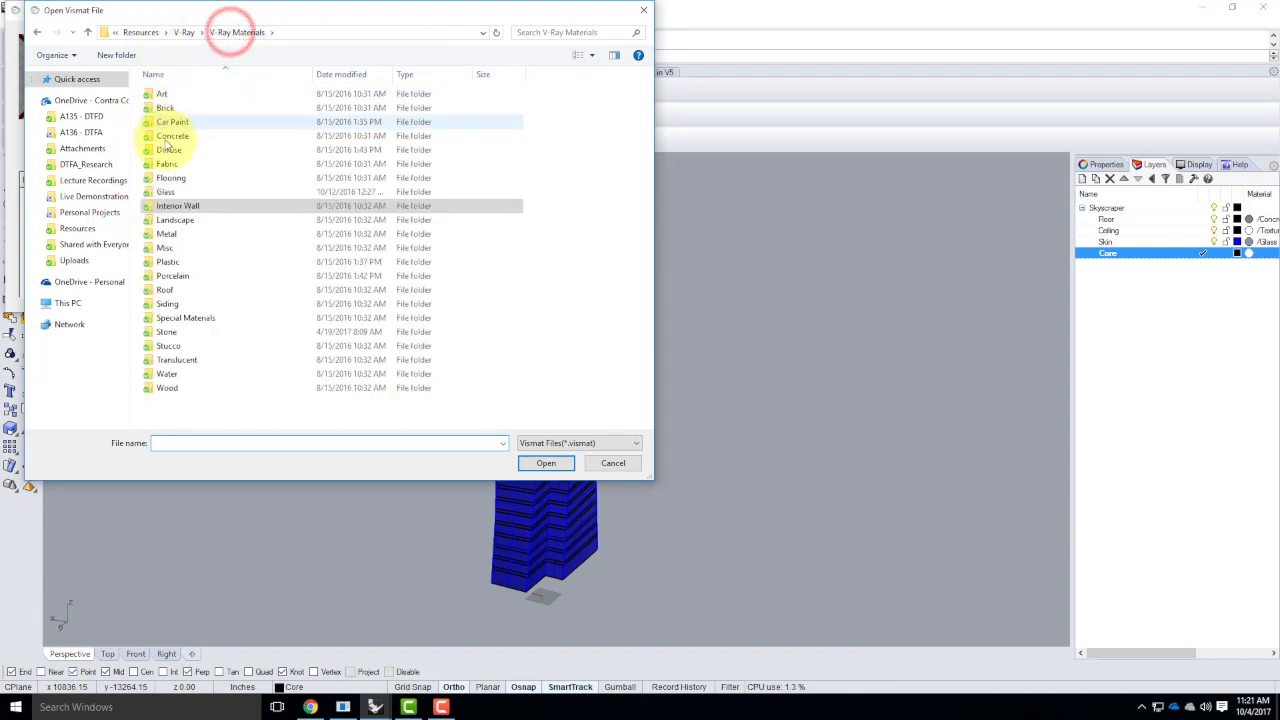
double_click(172, 136)
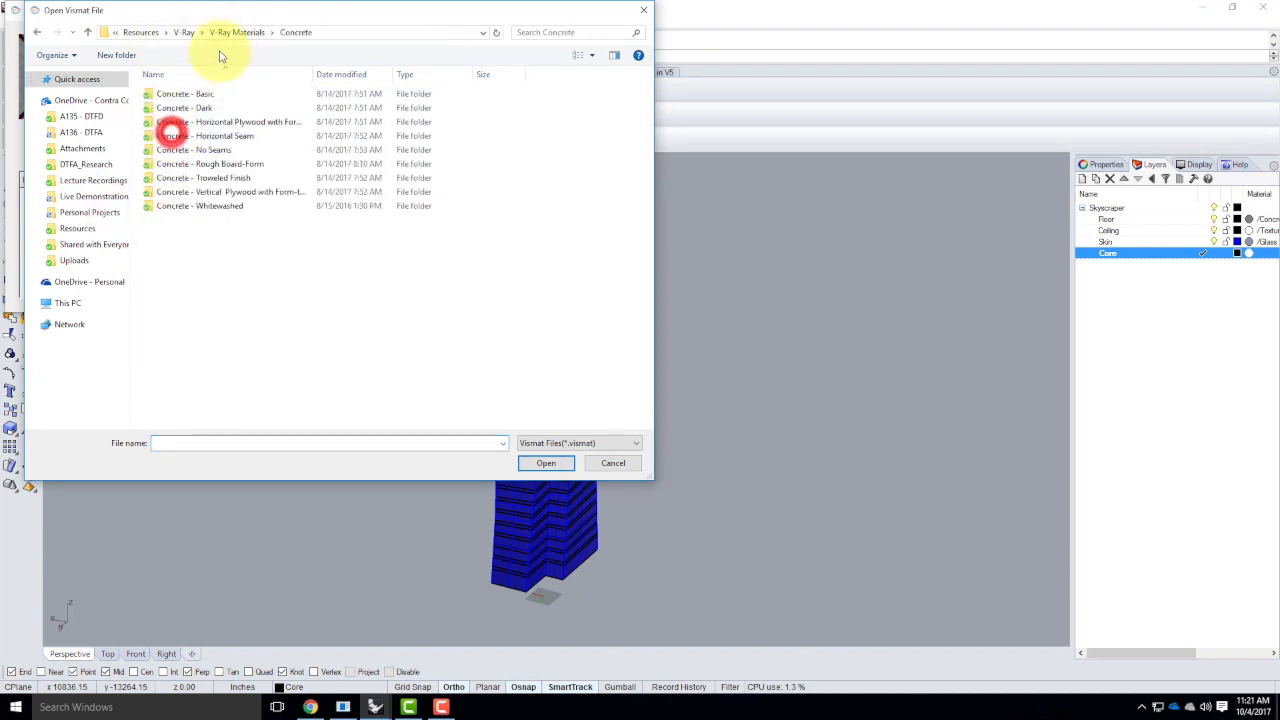
click(244, 192)
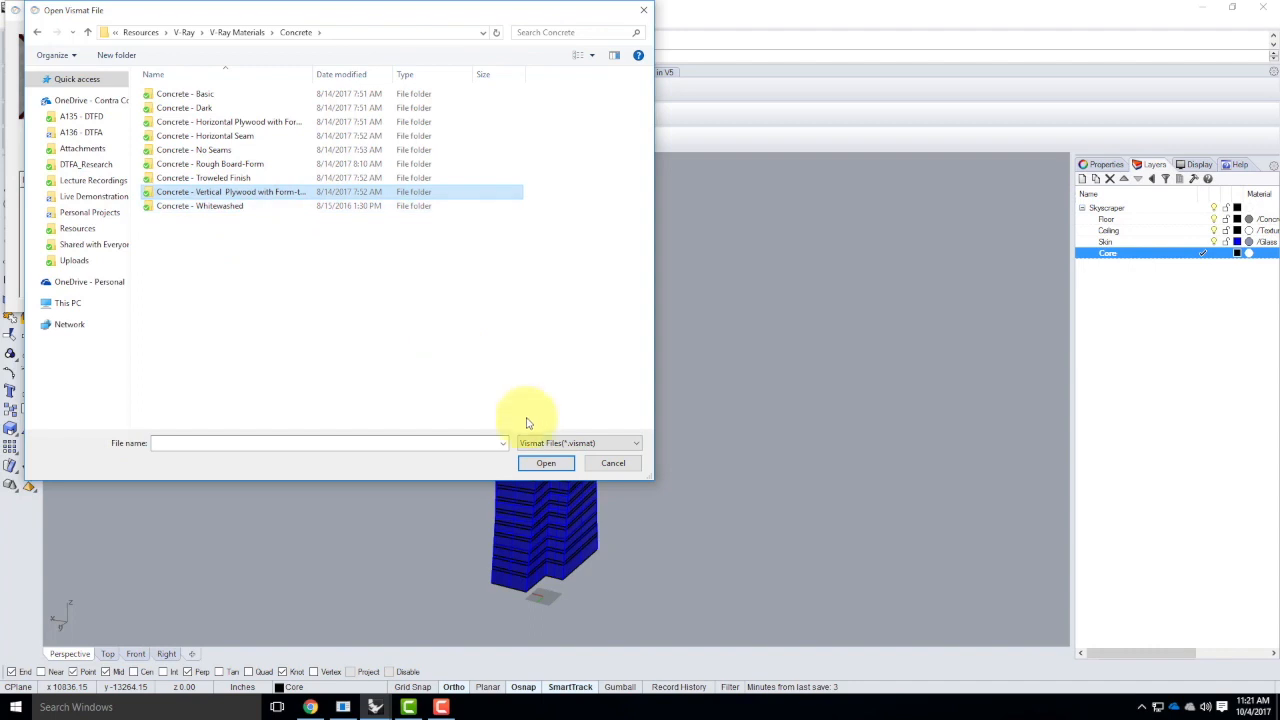
click(547, 465)
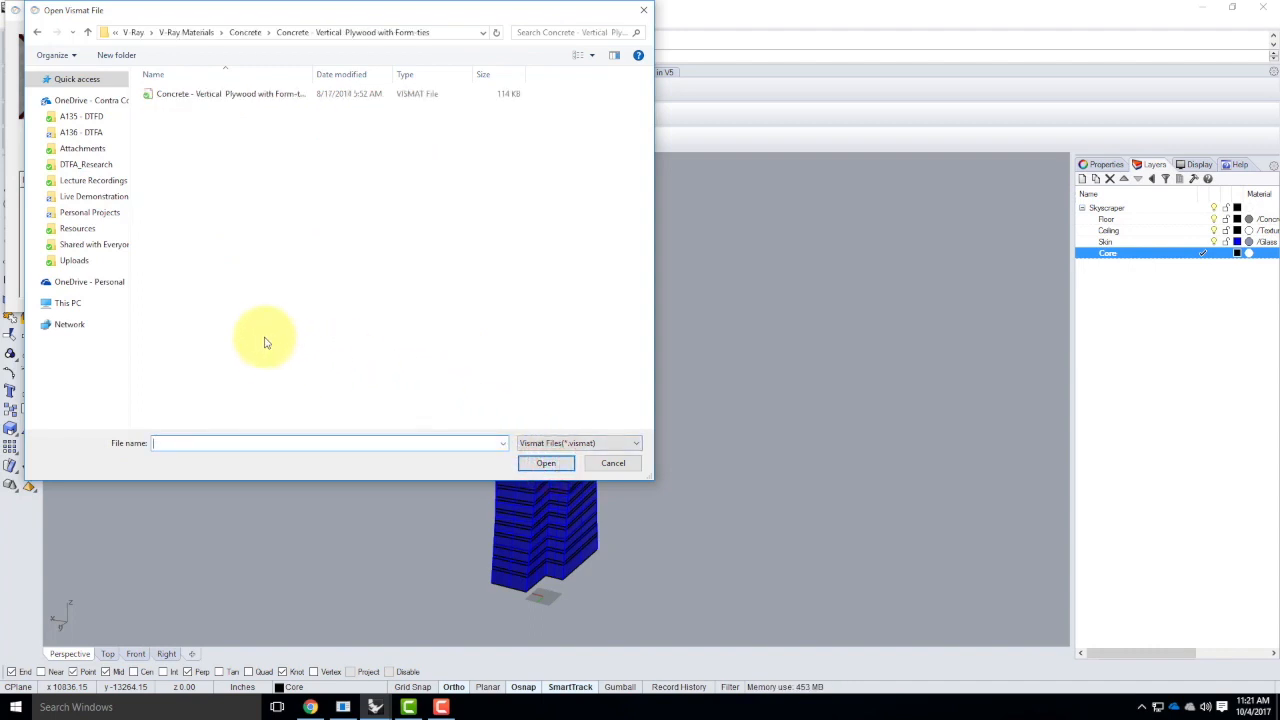
double_click(206, 94)
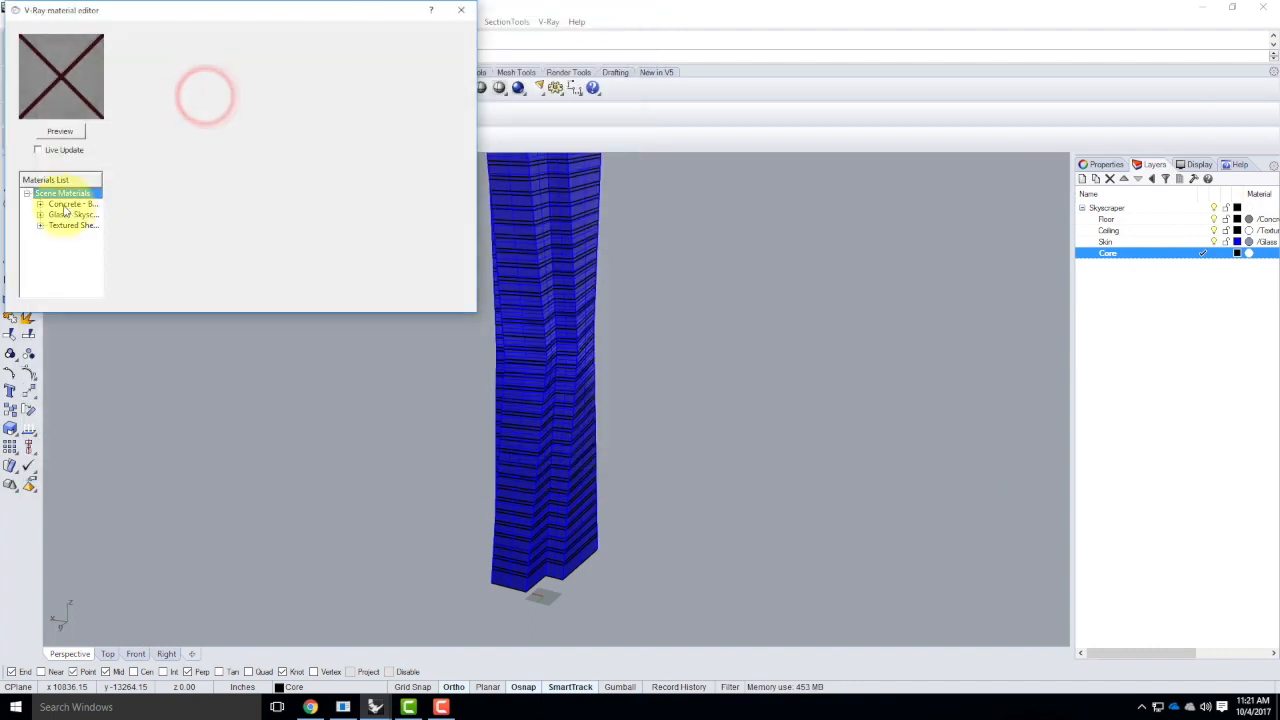
Apply the Concrete - Vertical Plywood with Form-ties material to the Core layer and close the material editor
click(62, 214)
right_click(64, 215)
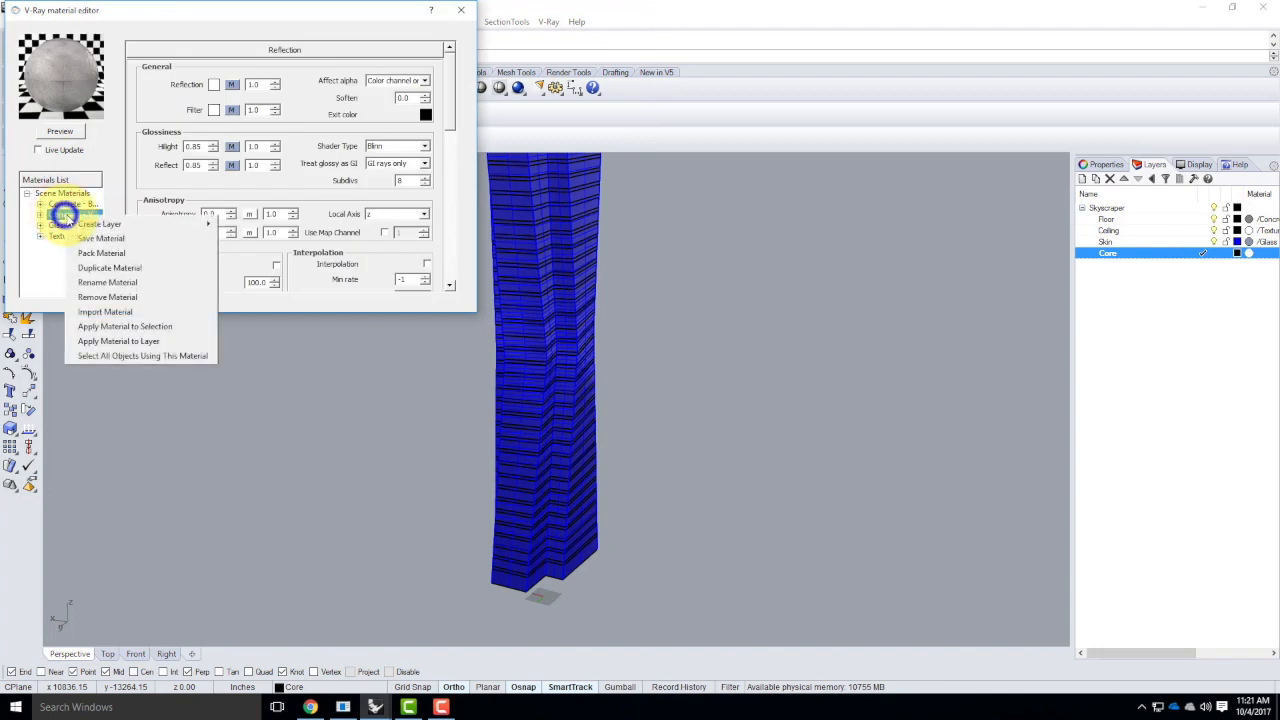
click(162, 341)
click(566, 329)
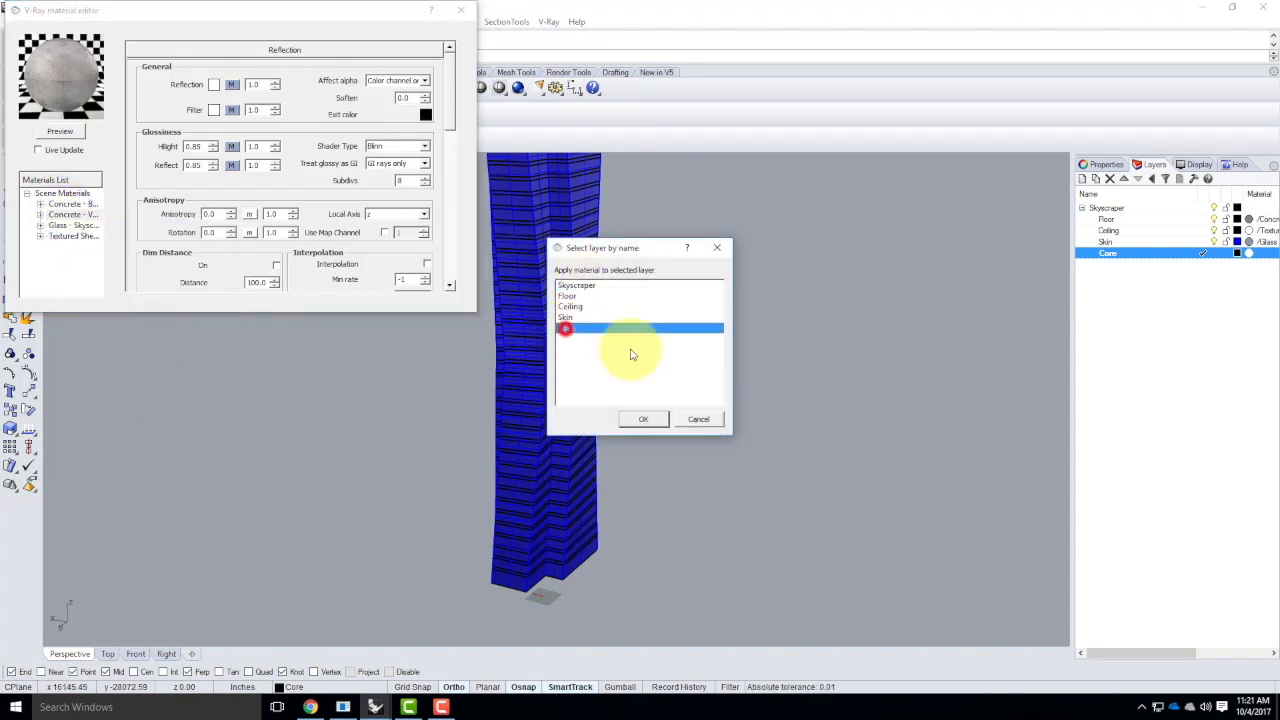
click(648, 420)
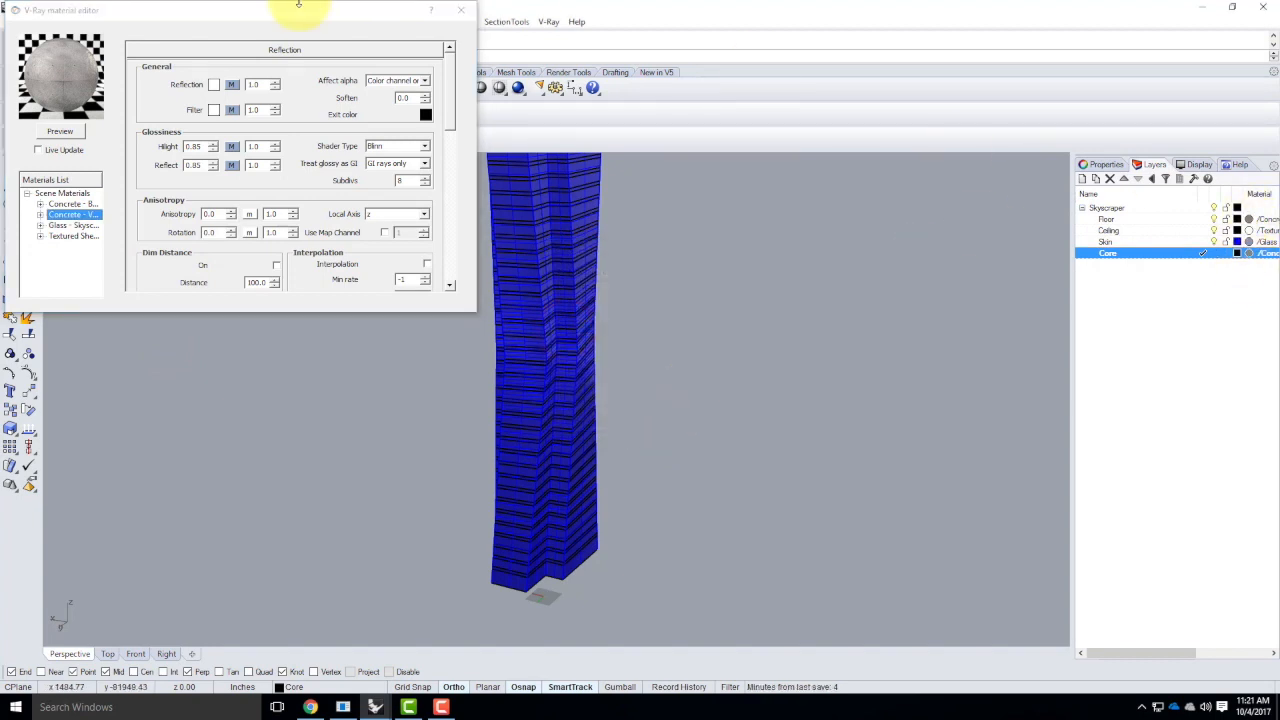
click(461, 10)
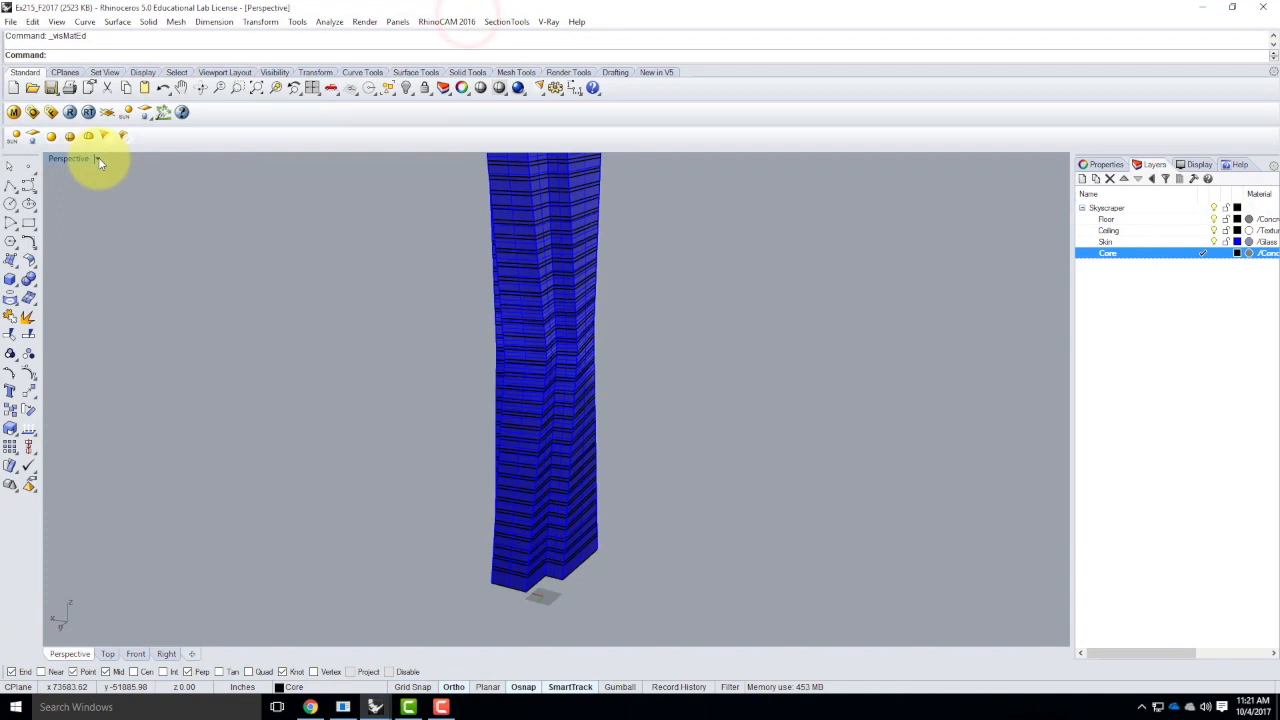
Switch the Perspective viewport to Rendered display and turn off the Skin layer
click(95, 159)
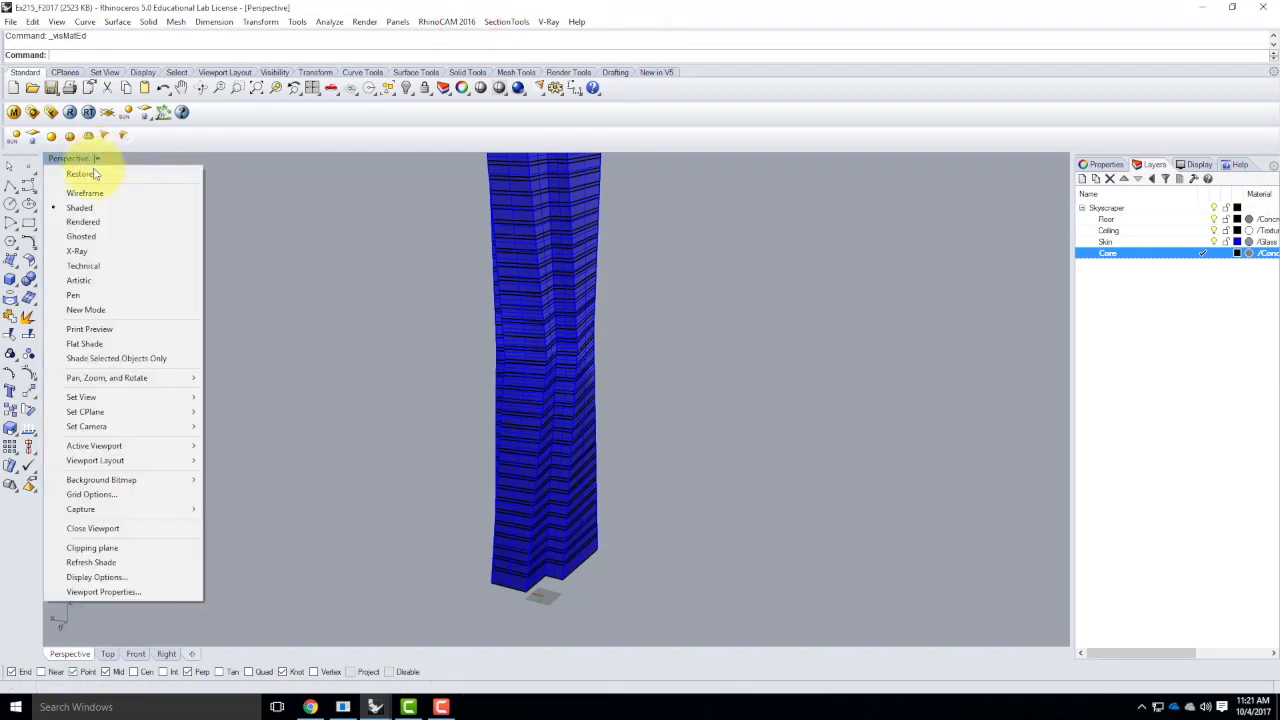
click(84, 222)
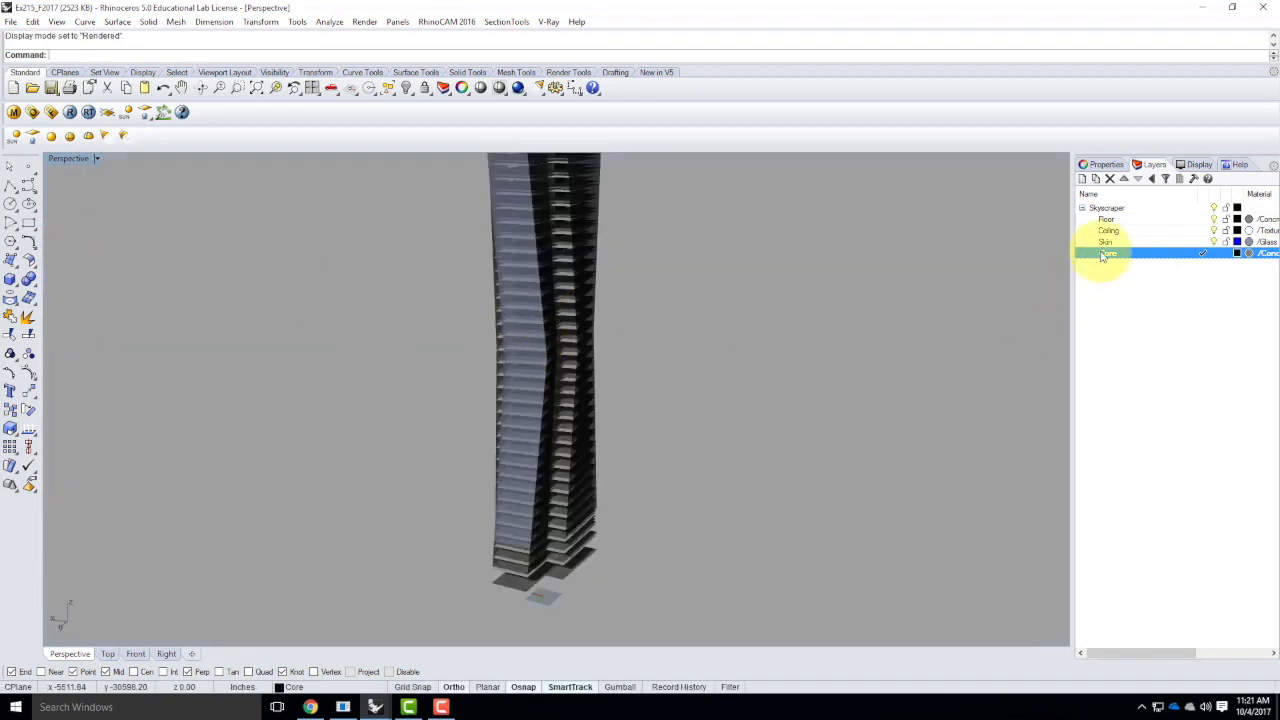
click(1214, 242)
Apply planar texture mapping to one upper floor surface, using the BoundingBox, World and UVW options
right_drag(815, 233, 825, 350)
scroll(566, 254, up, 5)
right_drag(539, 316, 520, 215)
scroll(446, 210, up, 3)
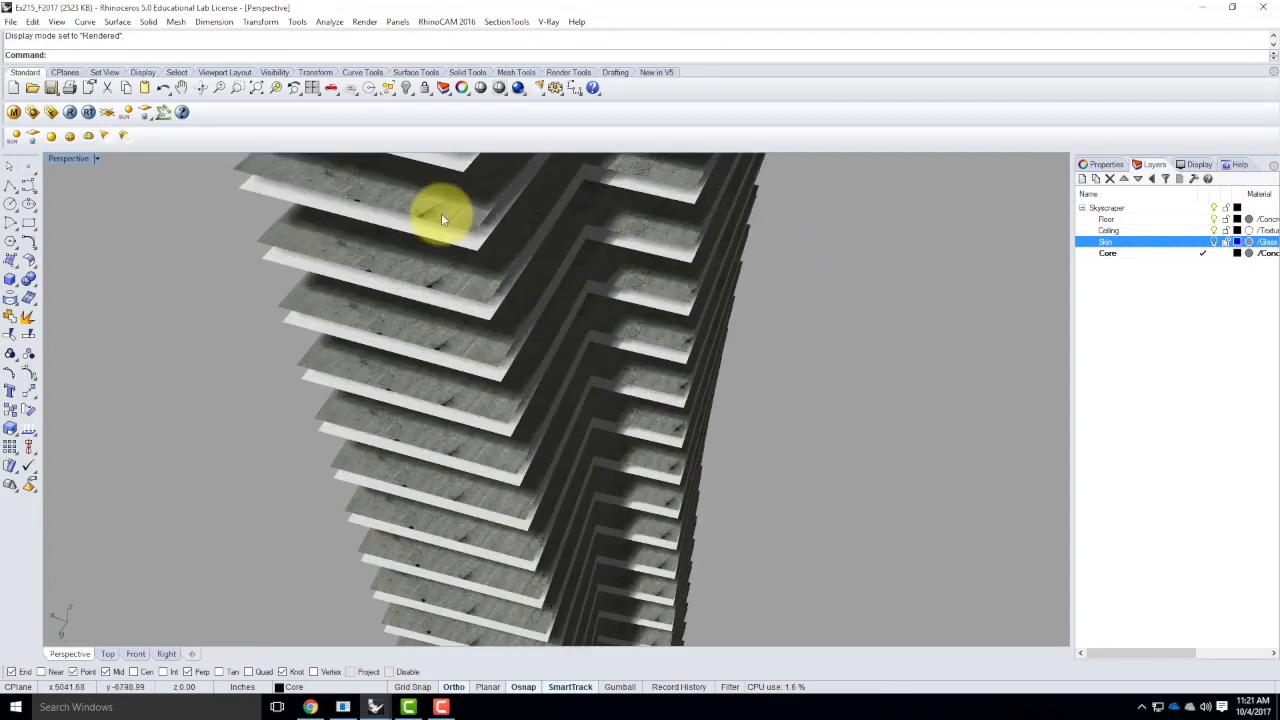
scroll(441, 212, up, 3)
scroll(484, 267, down, 5)
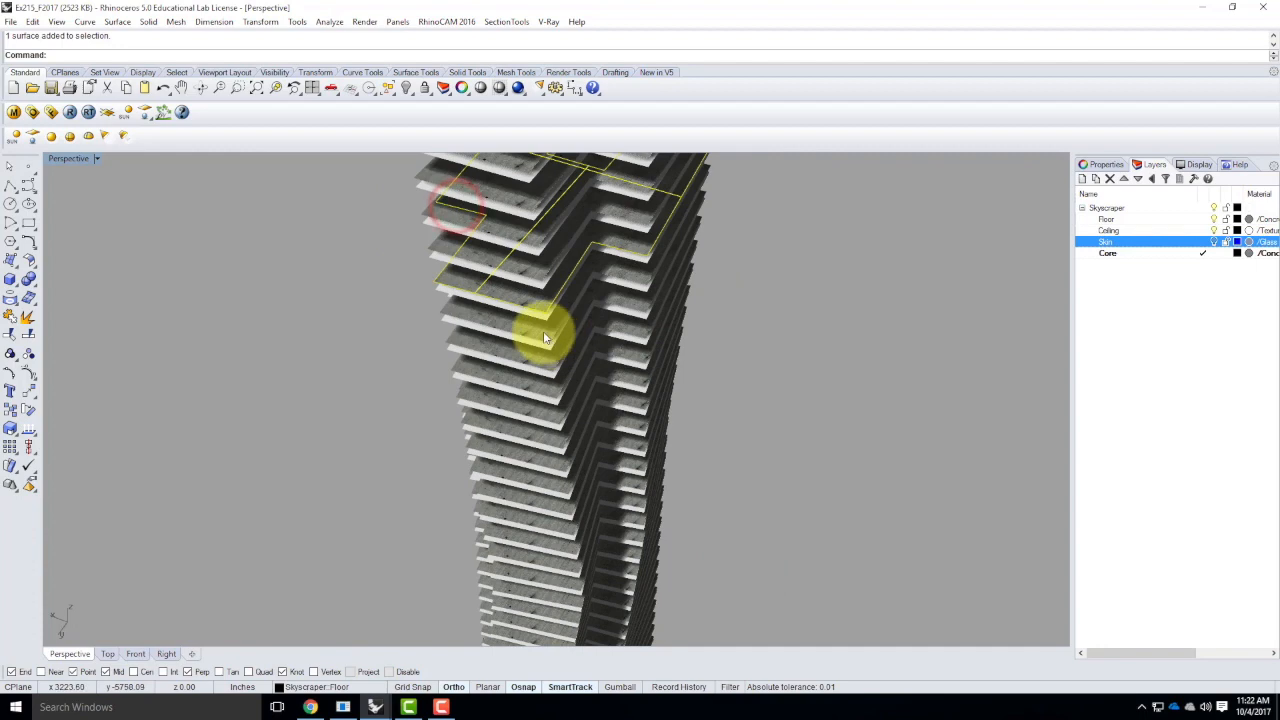
scroll(500, 229, up, 2)
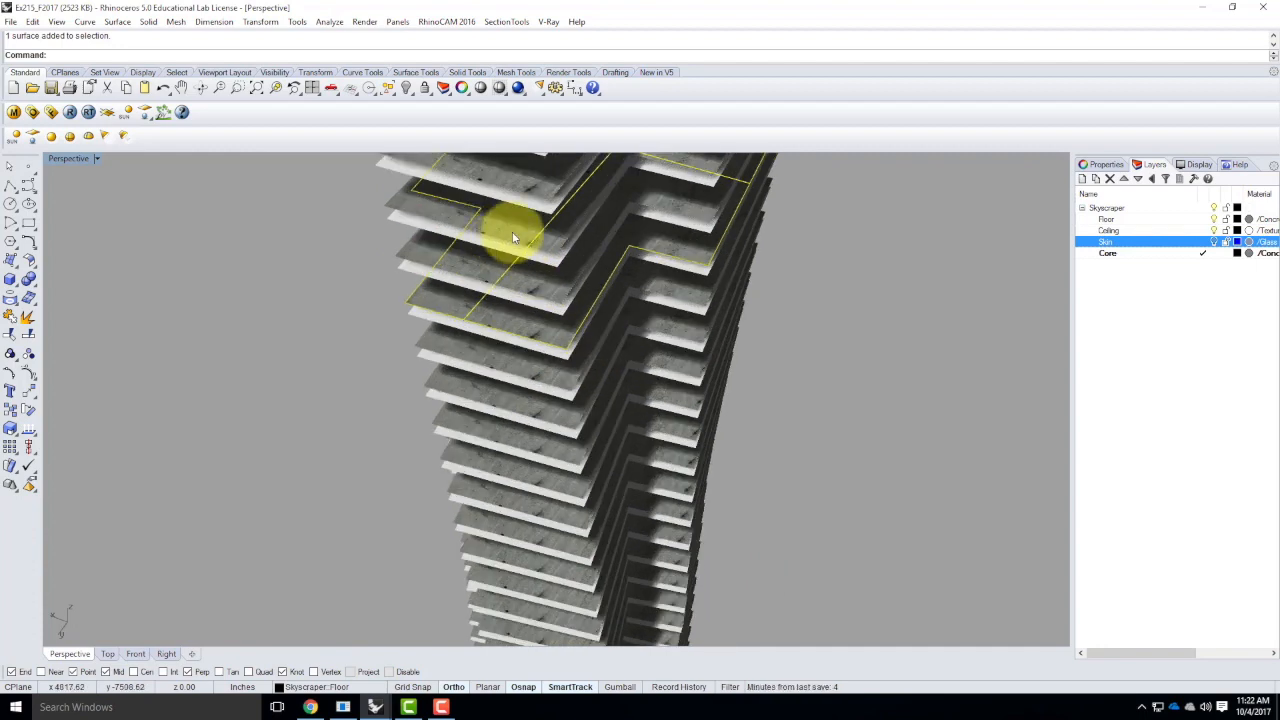
scroll(519, 229, down, 2)
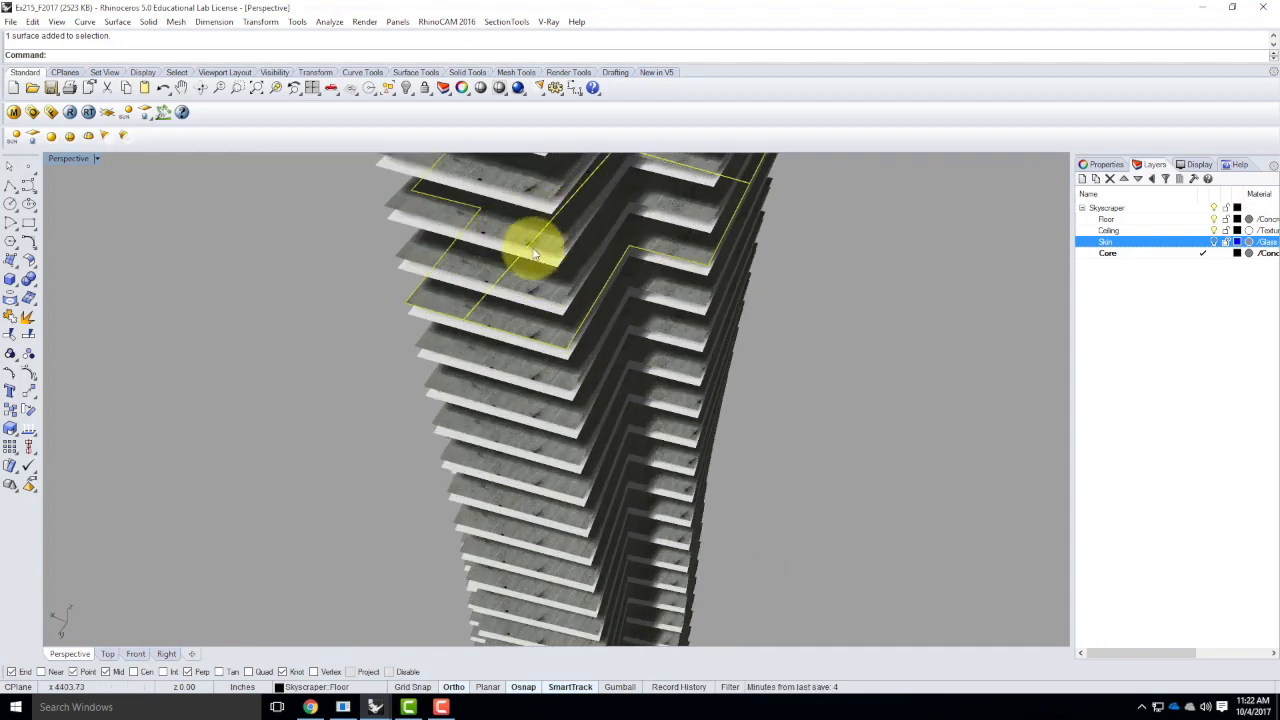
scroll(523, 258, down, 2)
scroll(504, 297, up, 2)
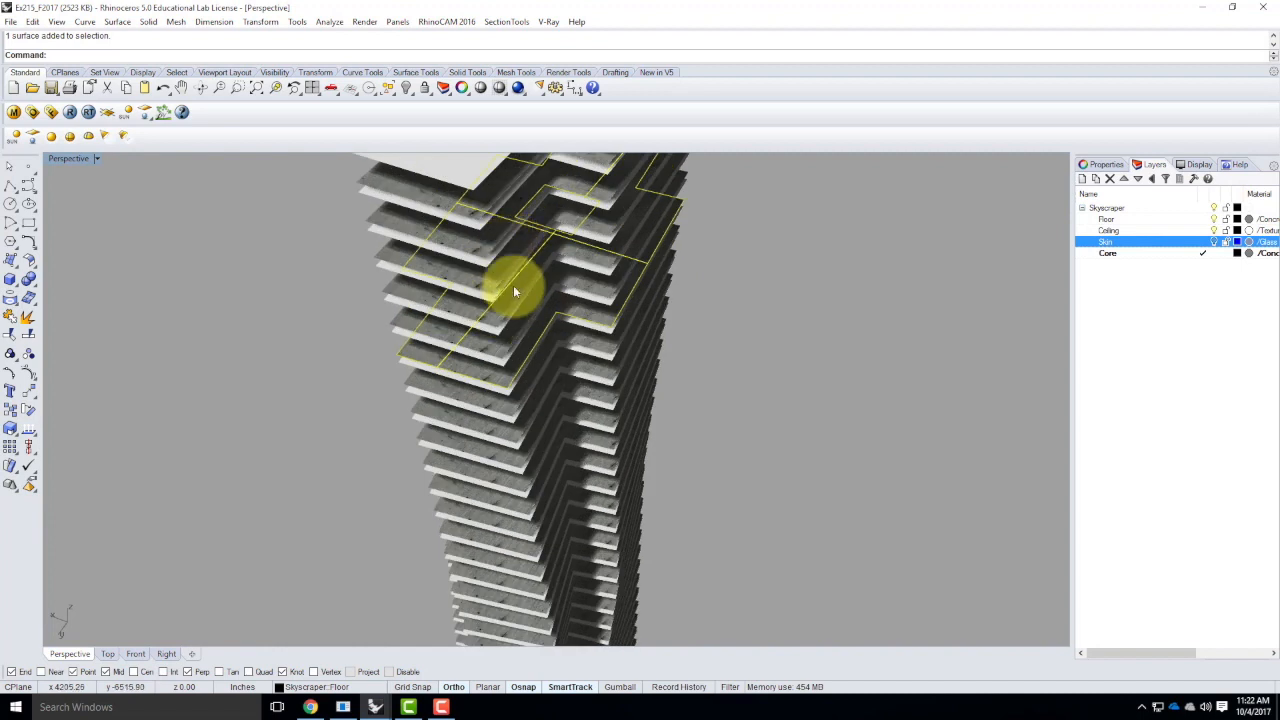
click(1102, 164)
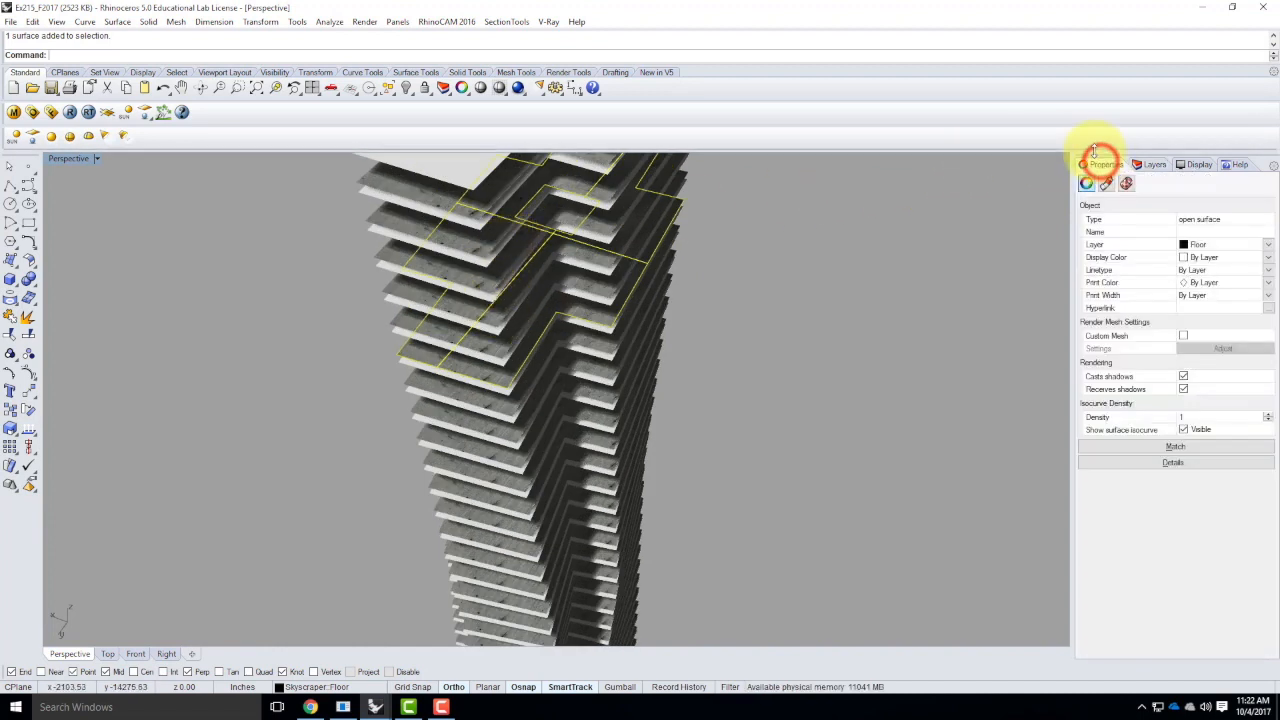
click(1127, 186)
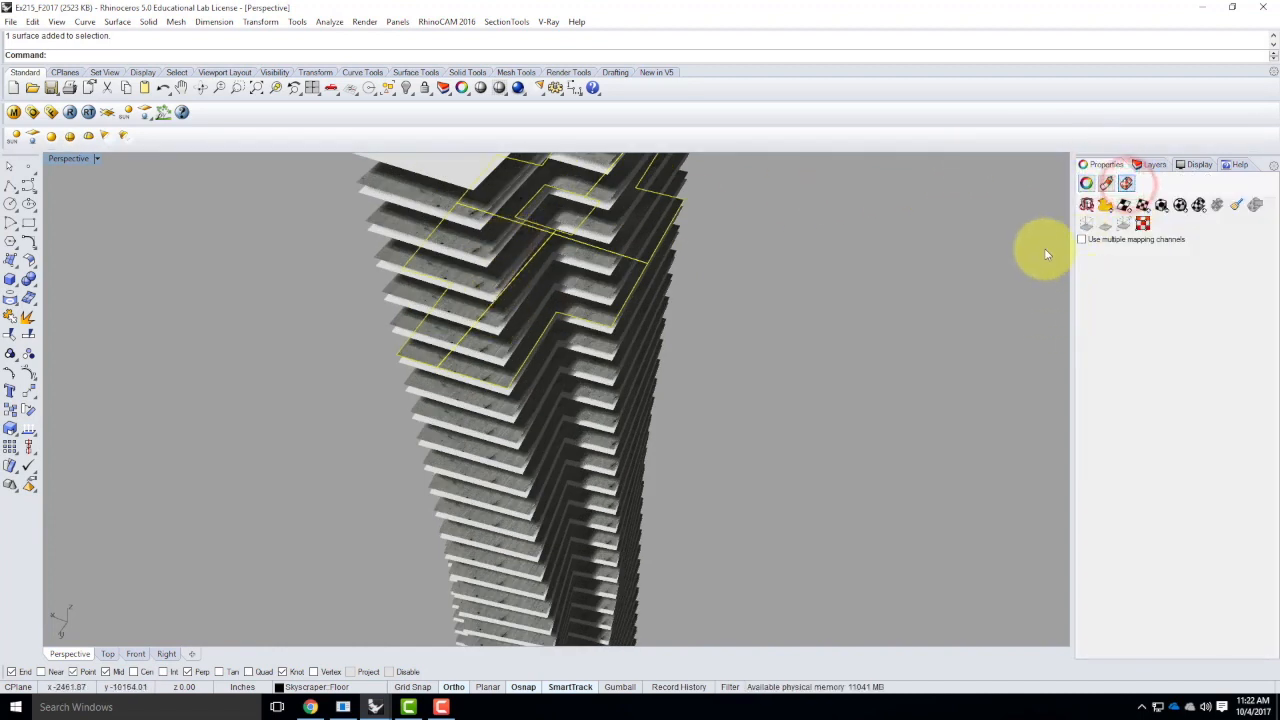
click(1143, 206)
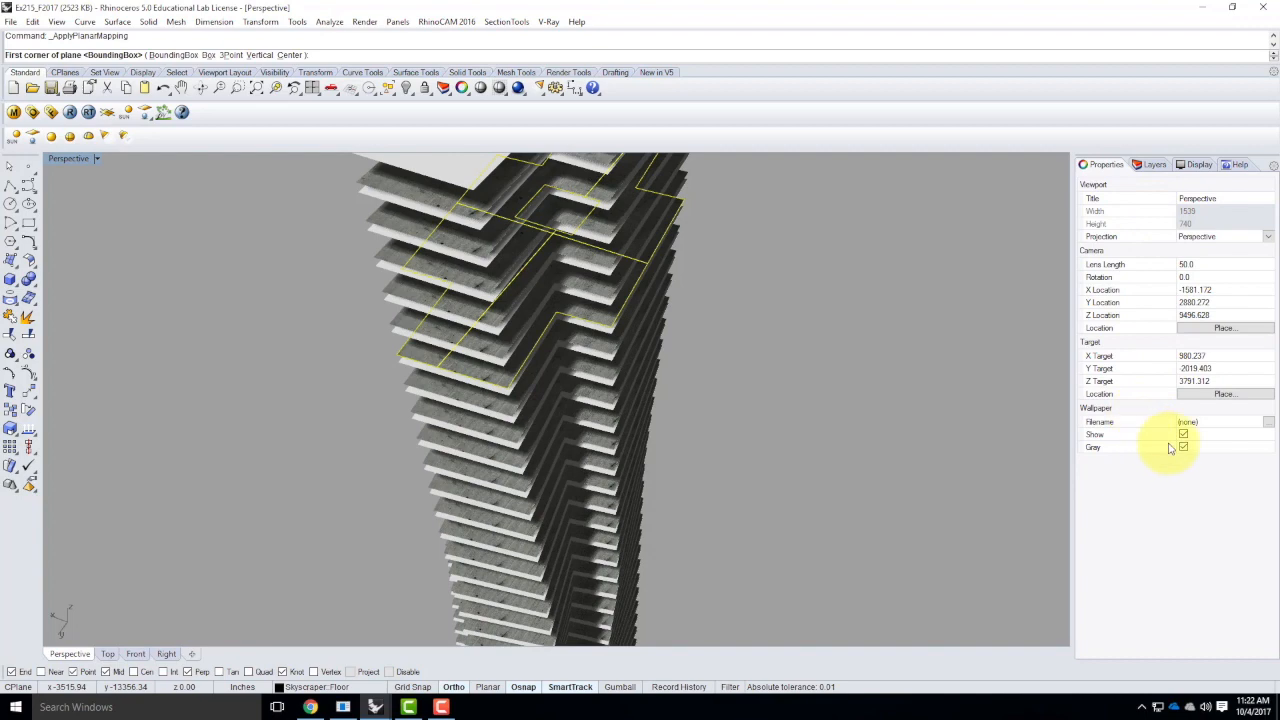
click(170, 56)
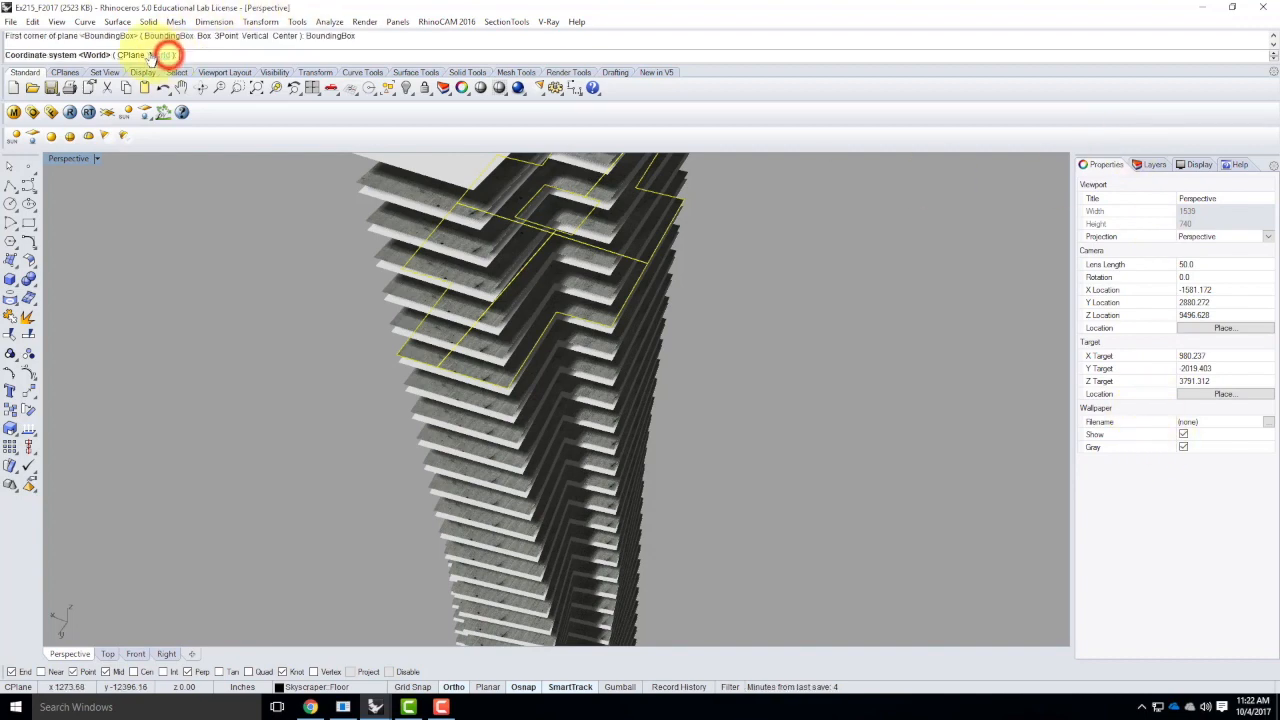
click(158, 55)
click(88, 55)
Make the floor mapping's XYZ sizes equal and set its locked UVW repeat to 50, then deselect the surface
right_drag(494, 374, 521, 364)
scroll(476, 234, up, 3)
scroll(479, 235, up, 2)
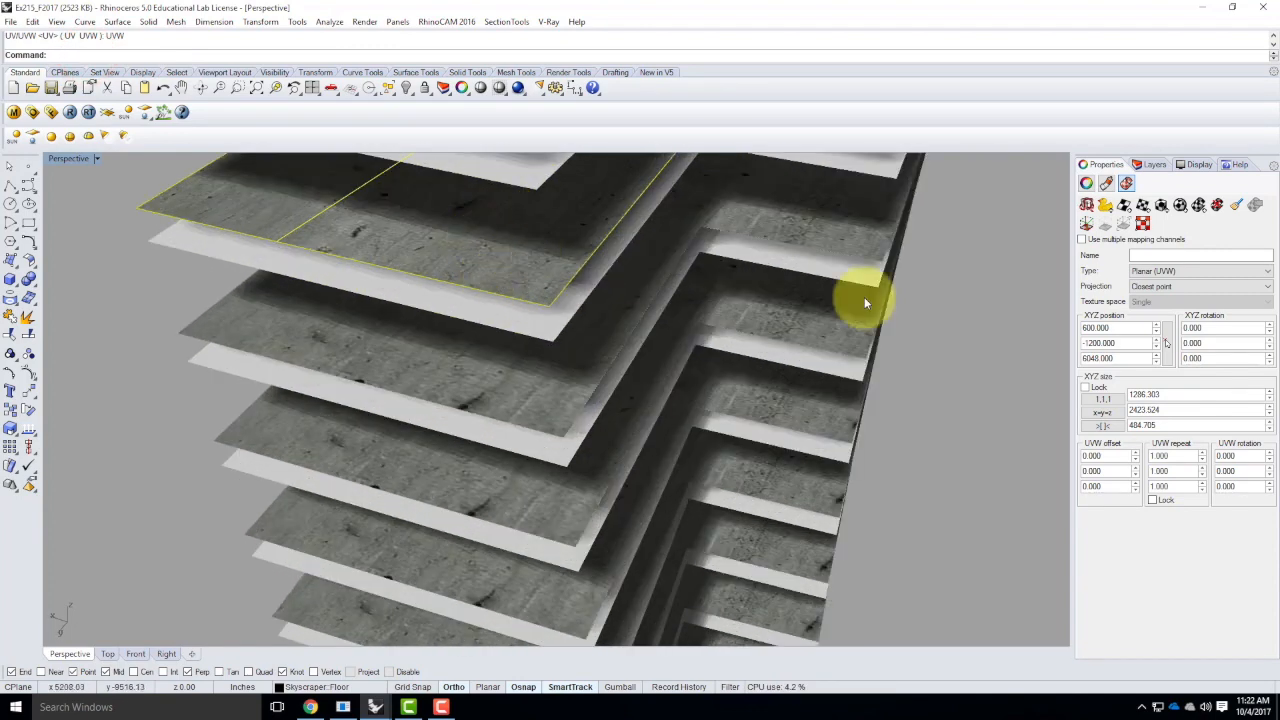
click(1153, 500)
double_click(1180, 456)
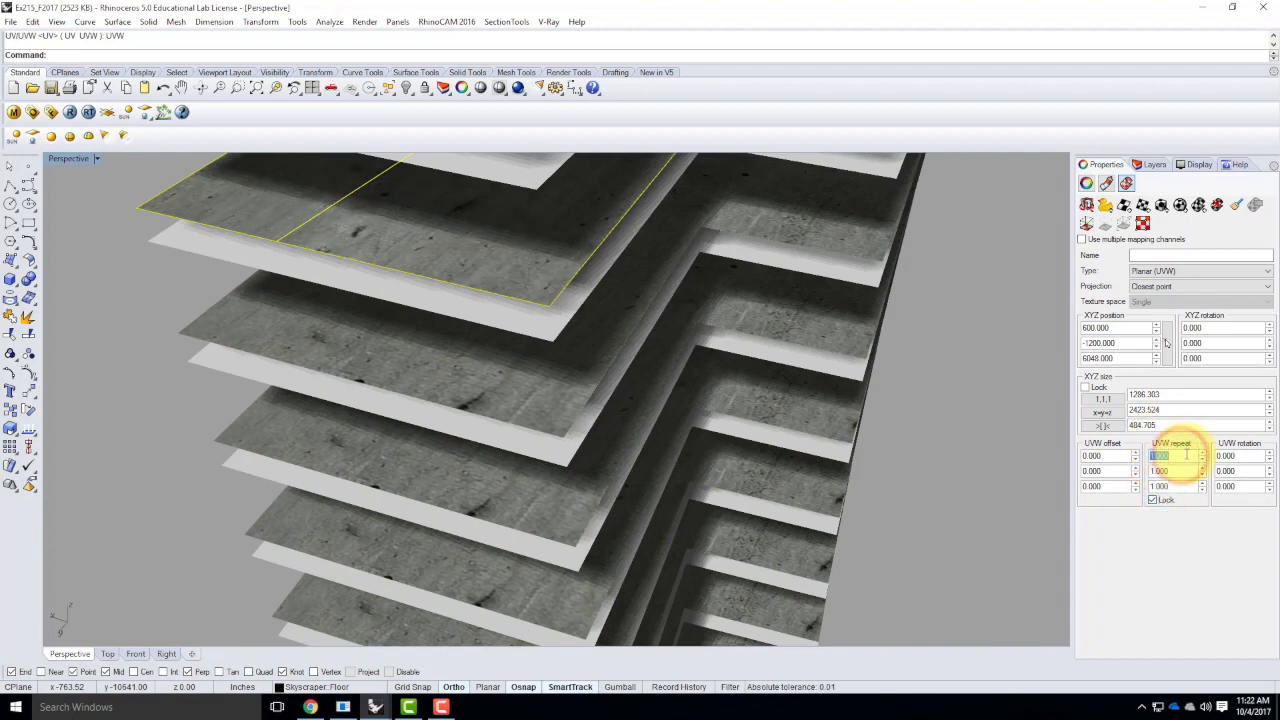
click(1104, 412)
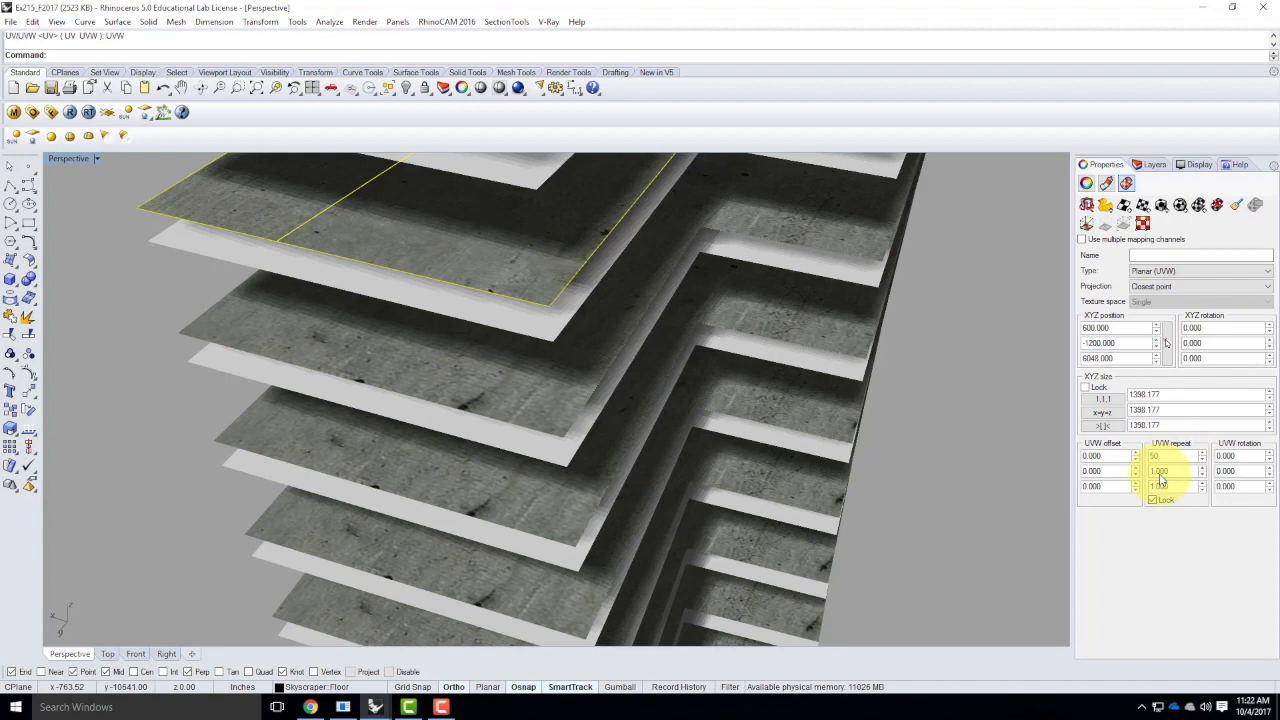
click(1160, 472)
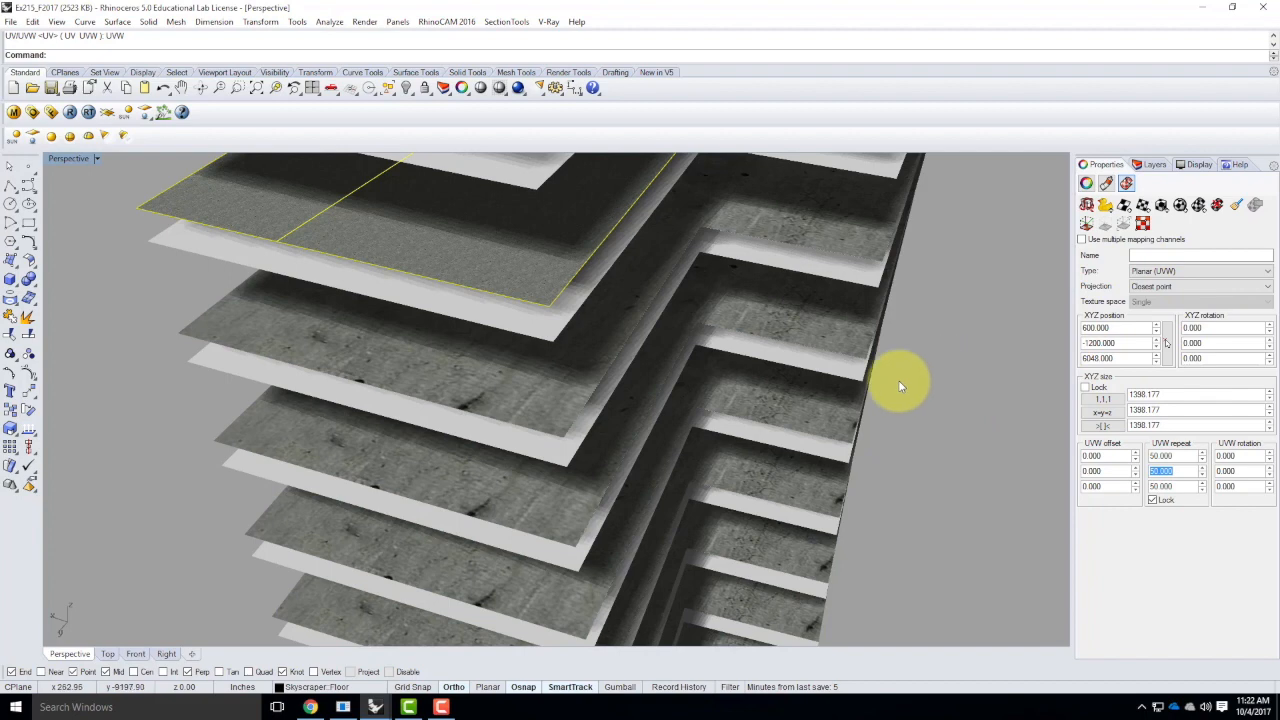
click(975, 271)
Select all objects on the Floor layer except the floor surface that already has the planar mapping
click(1149, 164)
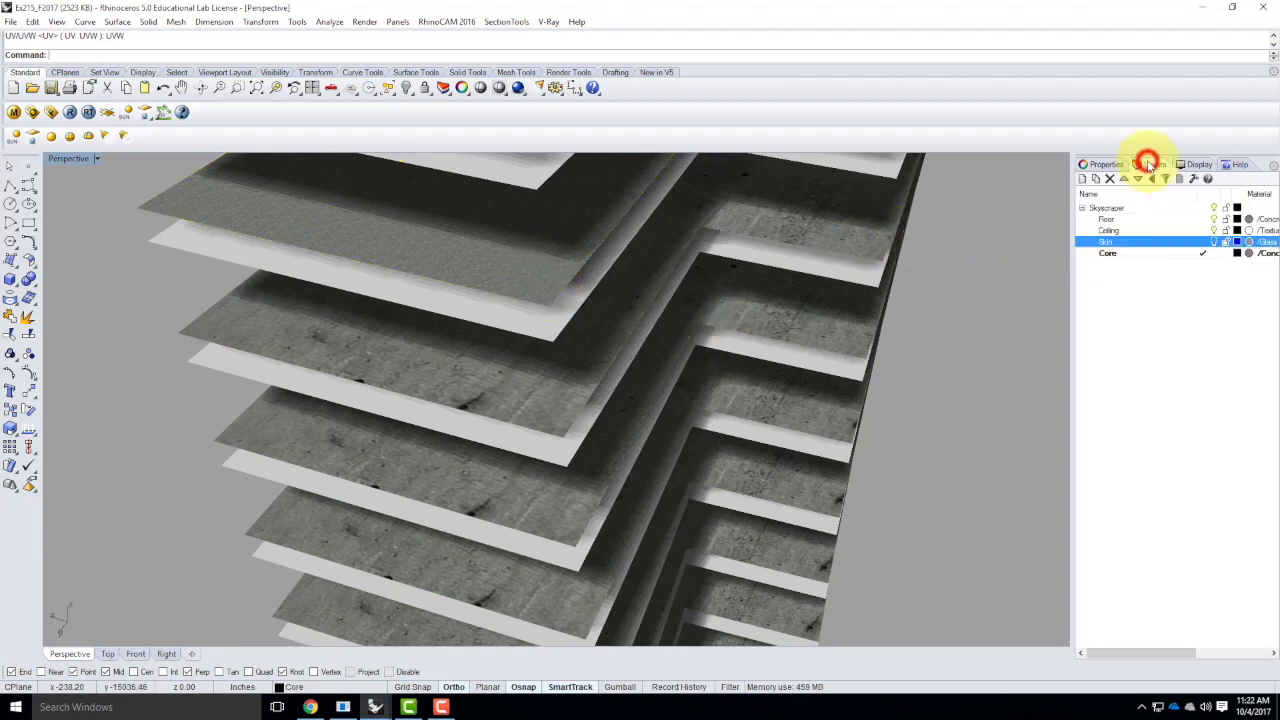
right_click(1115, 220)
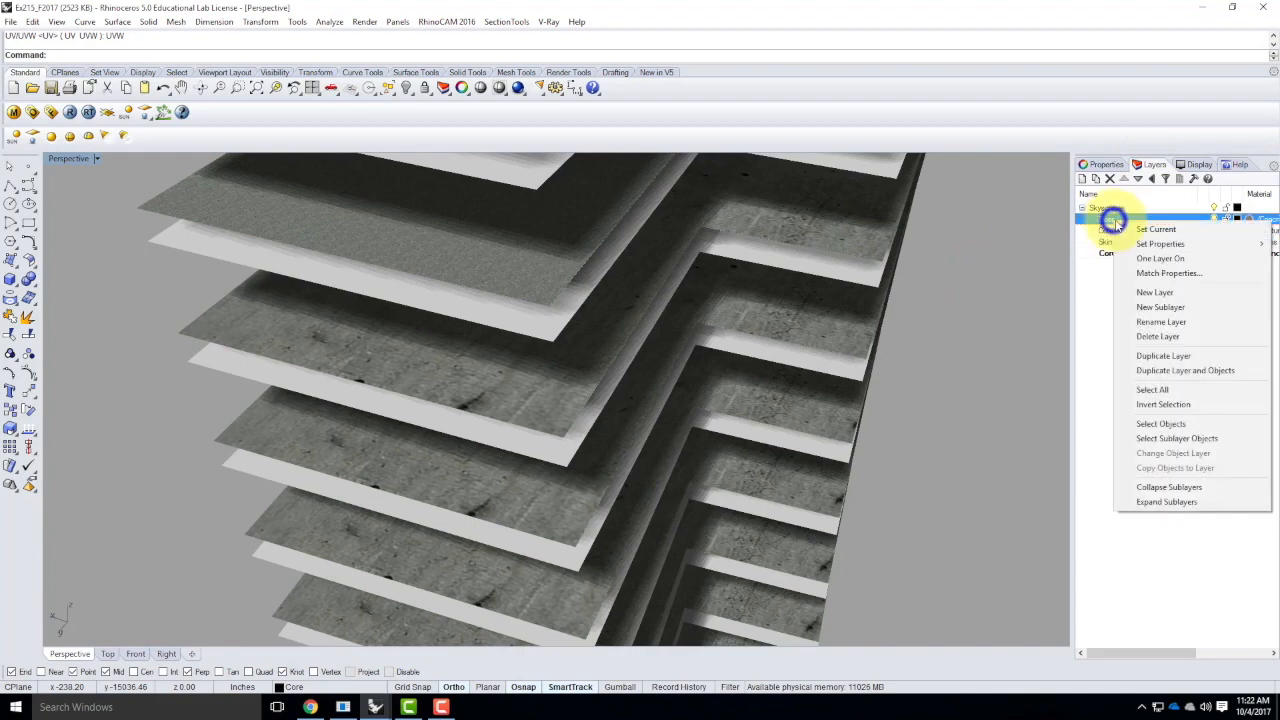
click(1176, 424)
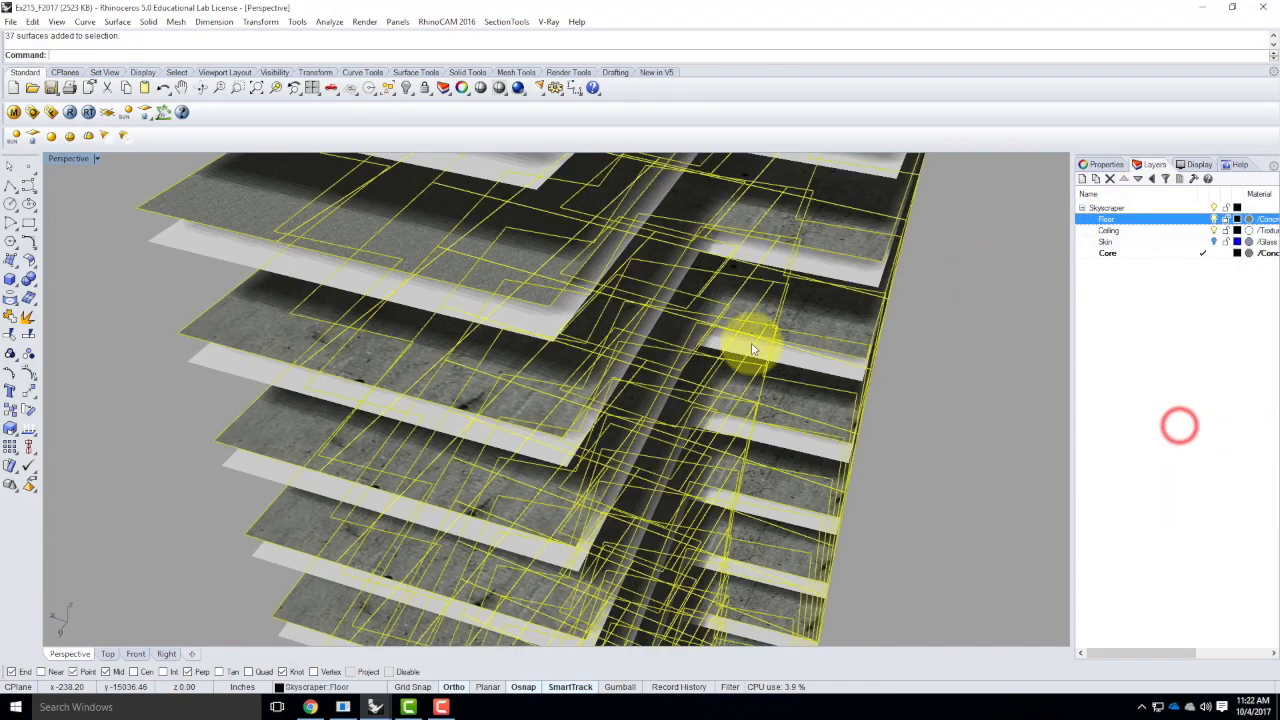
ctrl+click(170, 190)
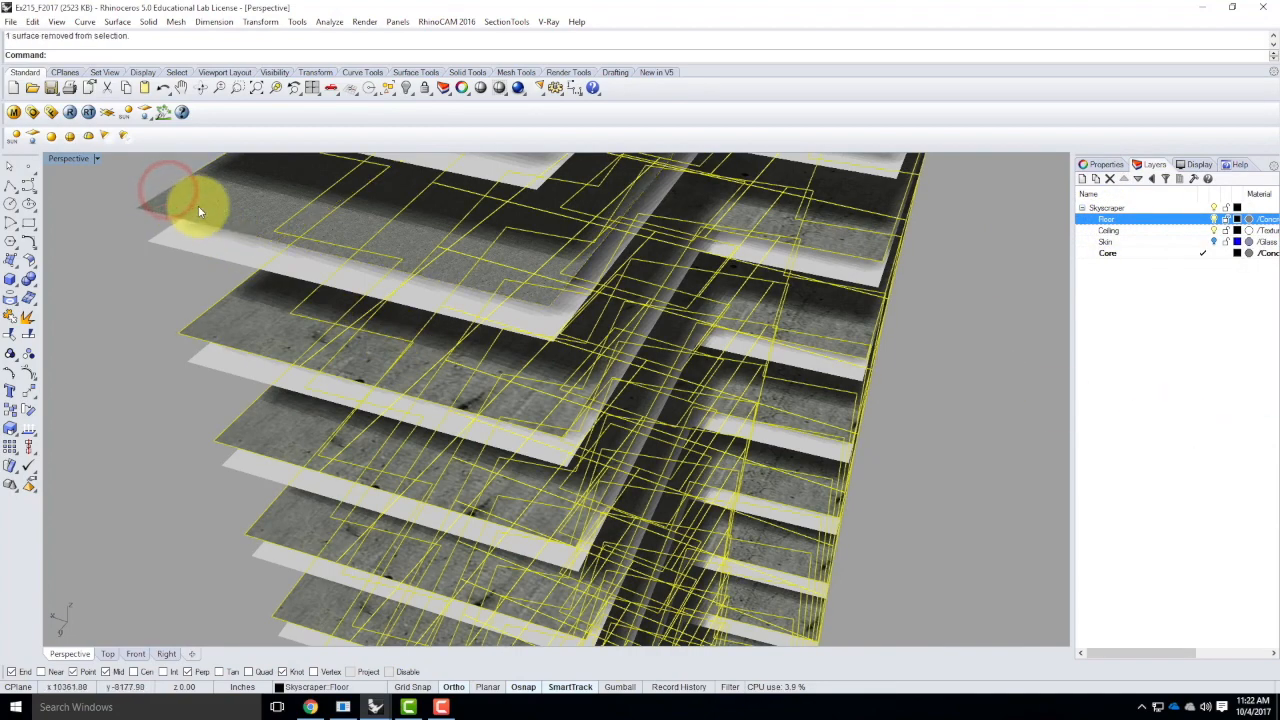
Match the selected floors' texture mapping to the planar-mapped floor surface across all channels, and deselect them
click(1101, 164)
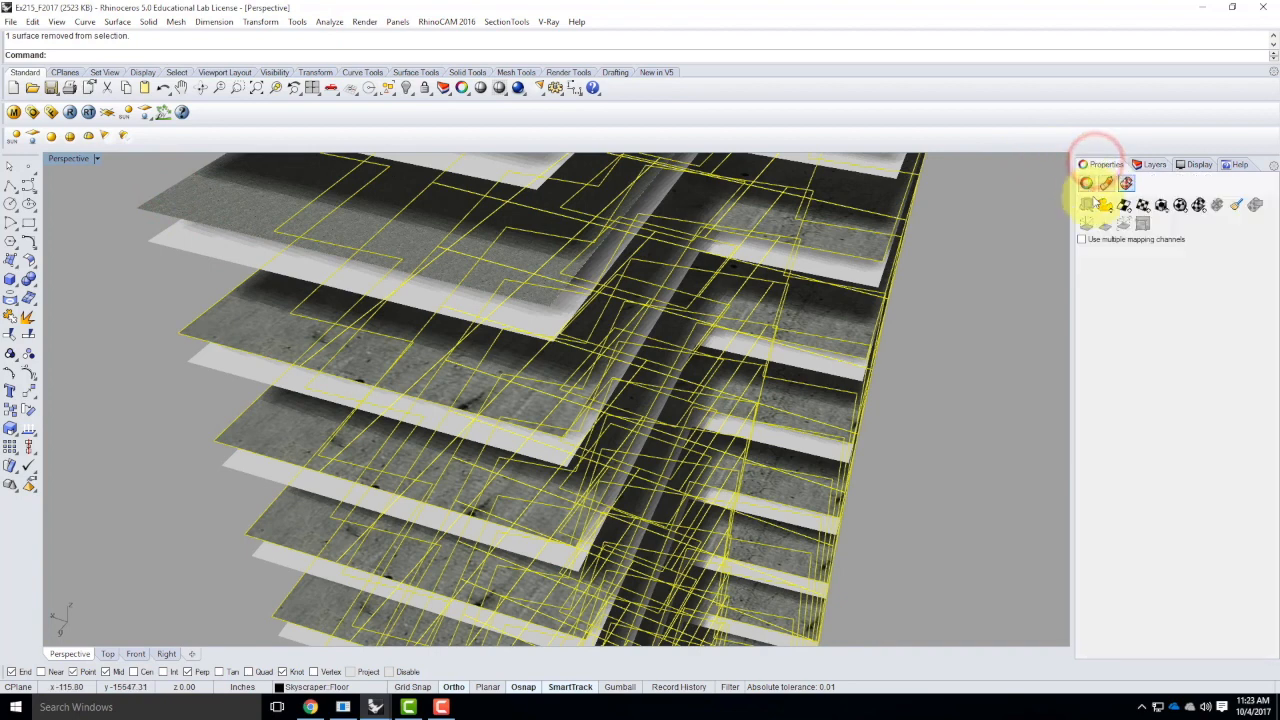
click(1236, 206)
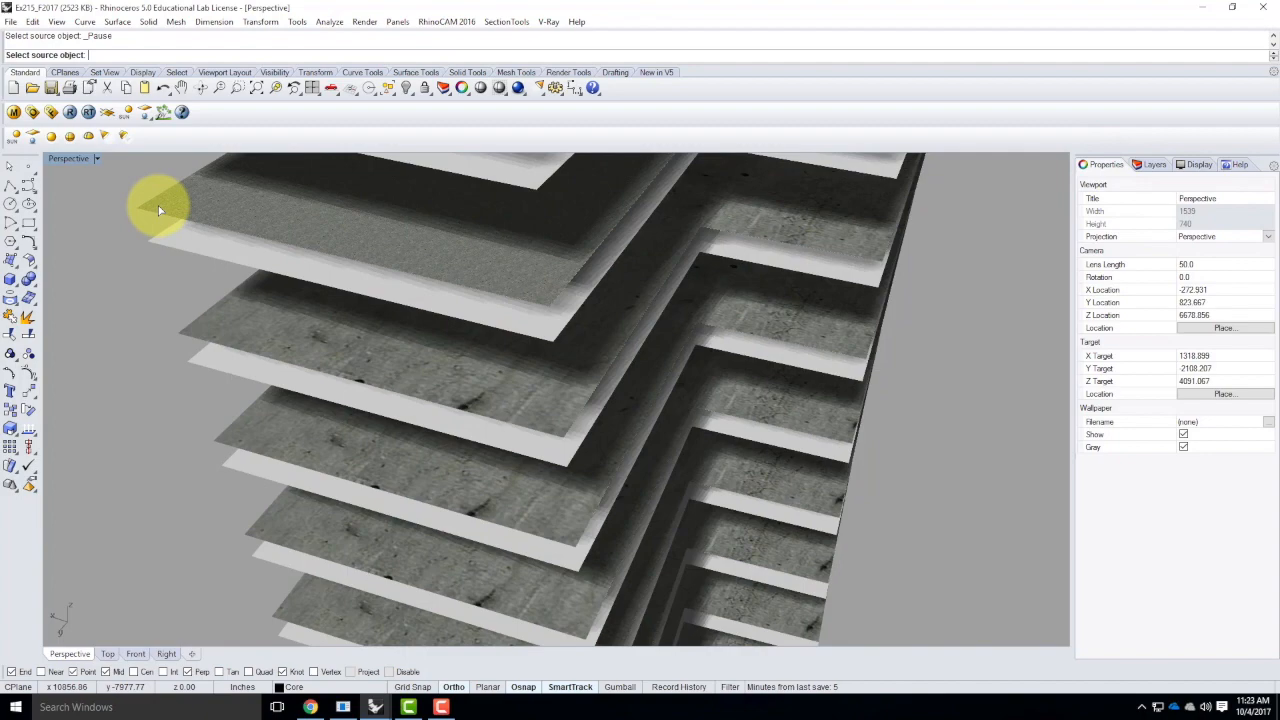
click(158, 208)
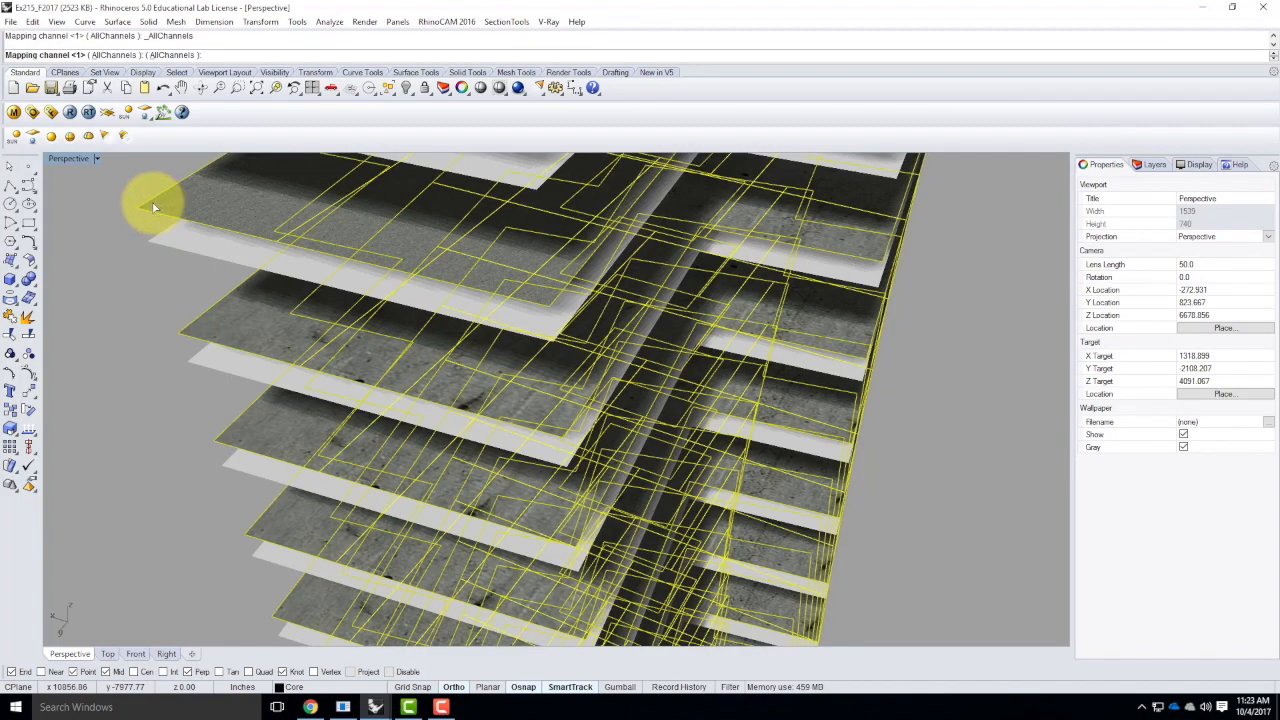
right_click(152, 209)
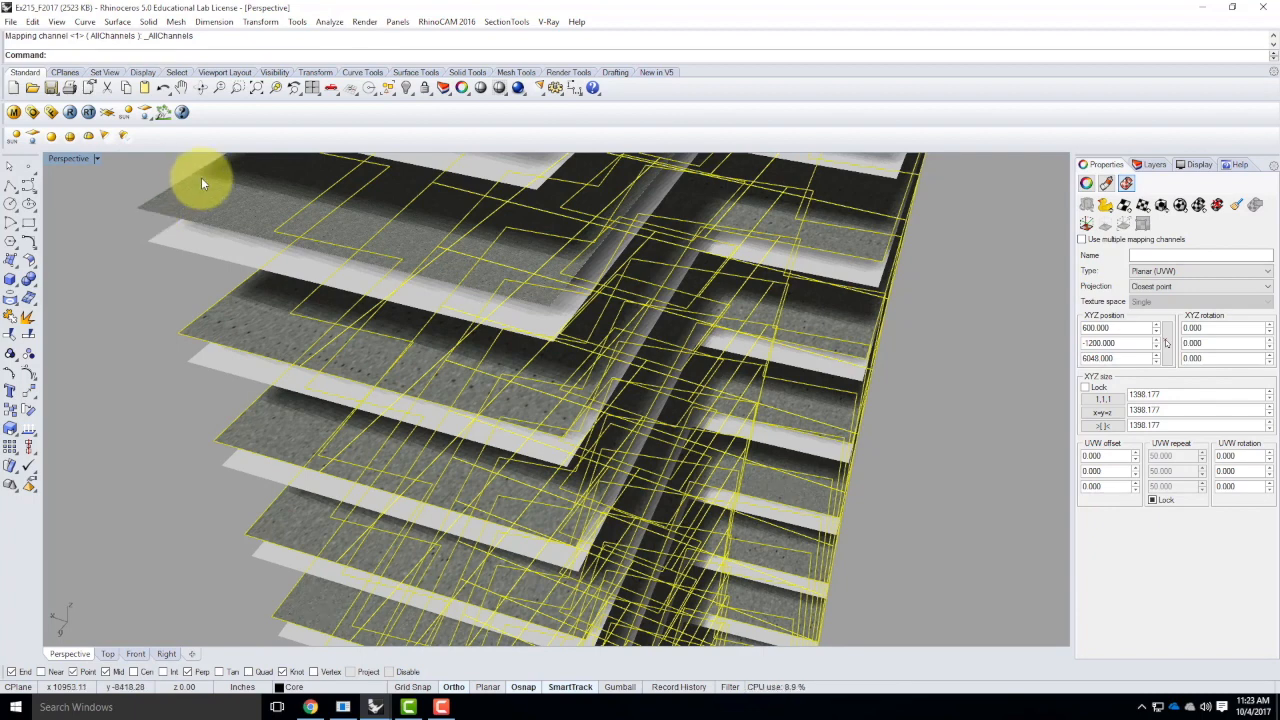
click(154, 300)
Turn off the Floor and Ceiling layers to isolate the tower's core
scroll(166, 371, down, 9)
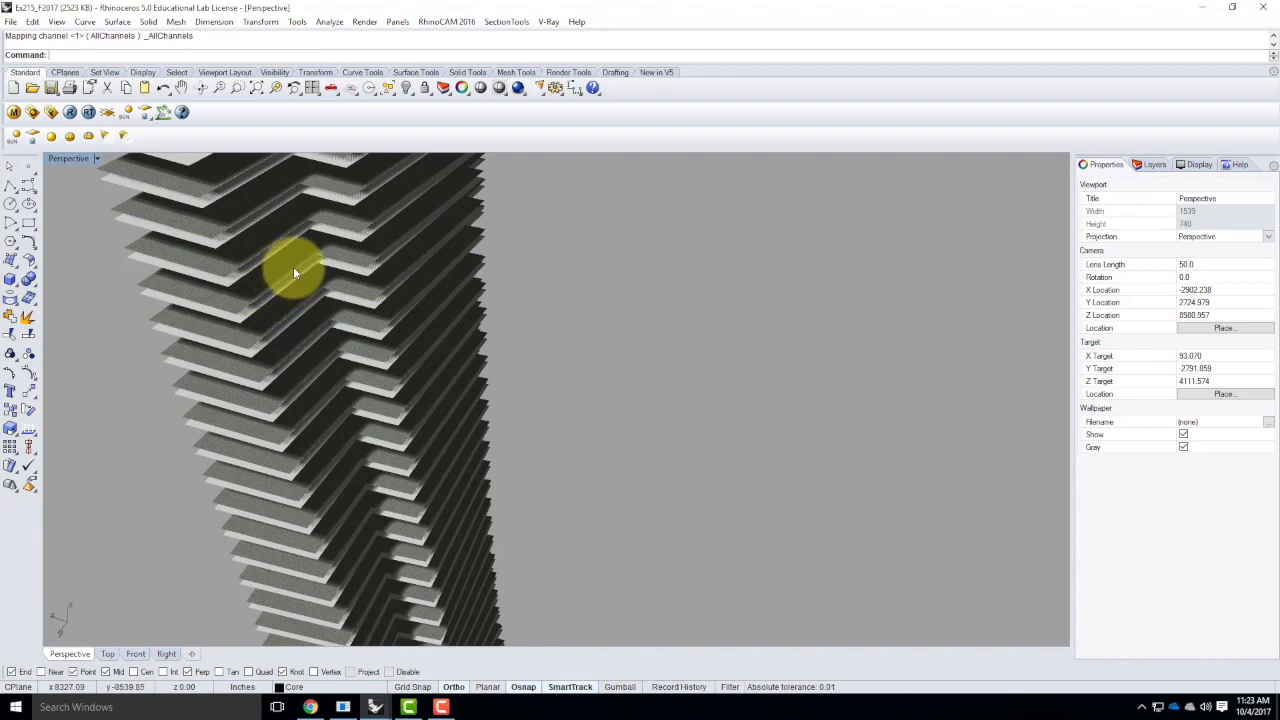
scroll(500, 228, down, 4)
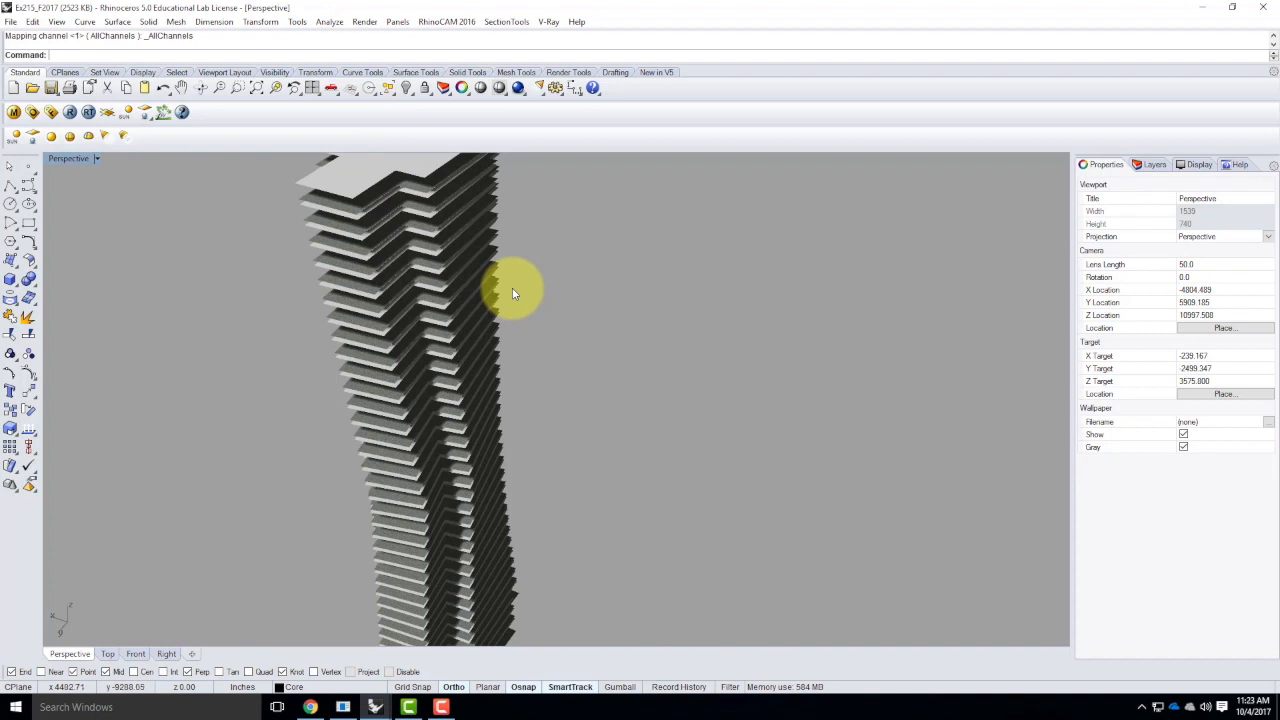
scroll(514, 293, down, 4)
mouse_move(525, 424)
right_down()
mouse_move(509, 366)
mouse_move(509, 423)
right_up()
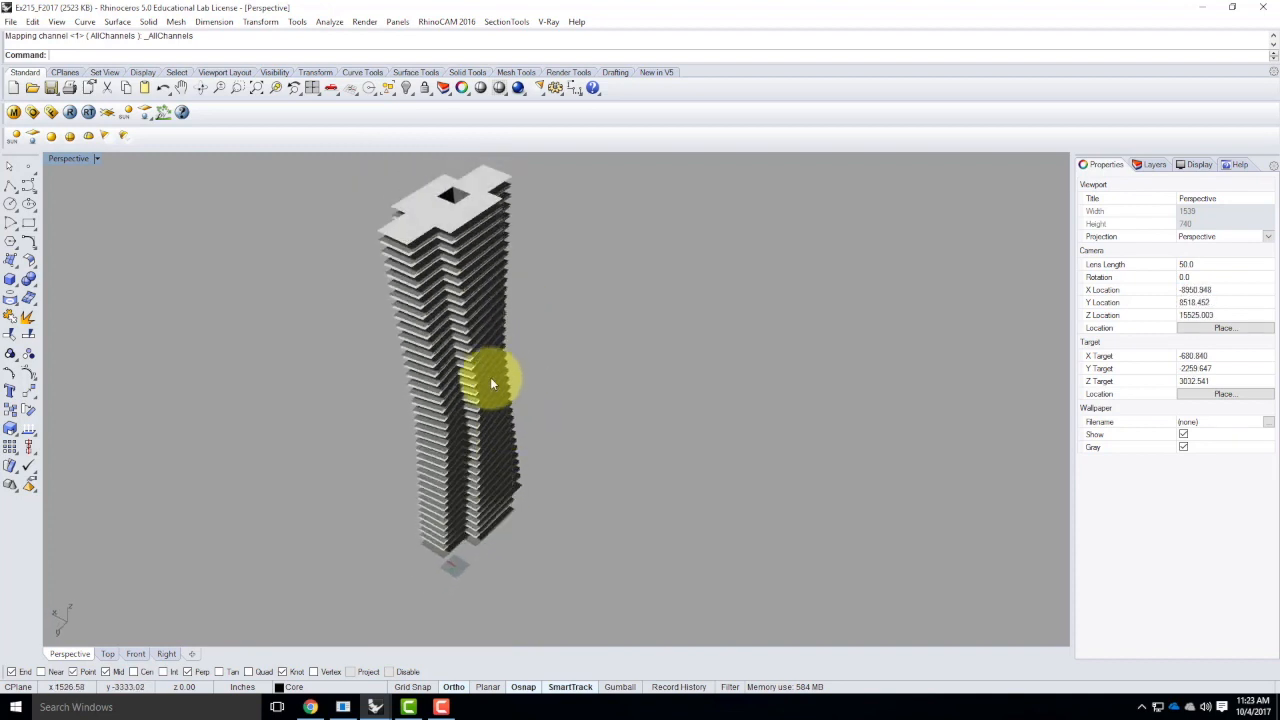
scroll(430, 232, up, 5)
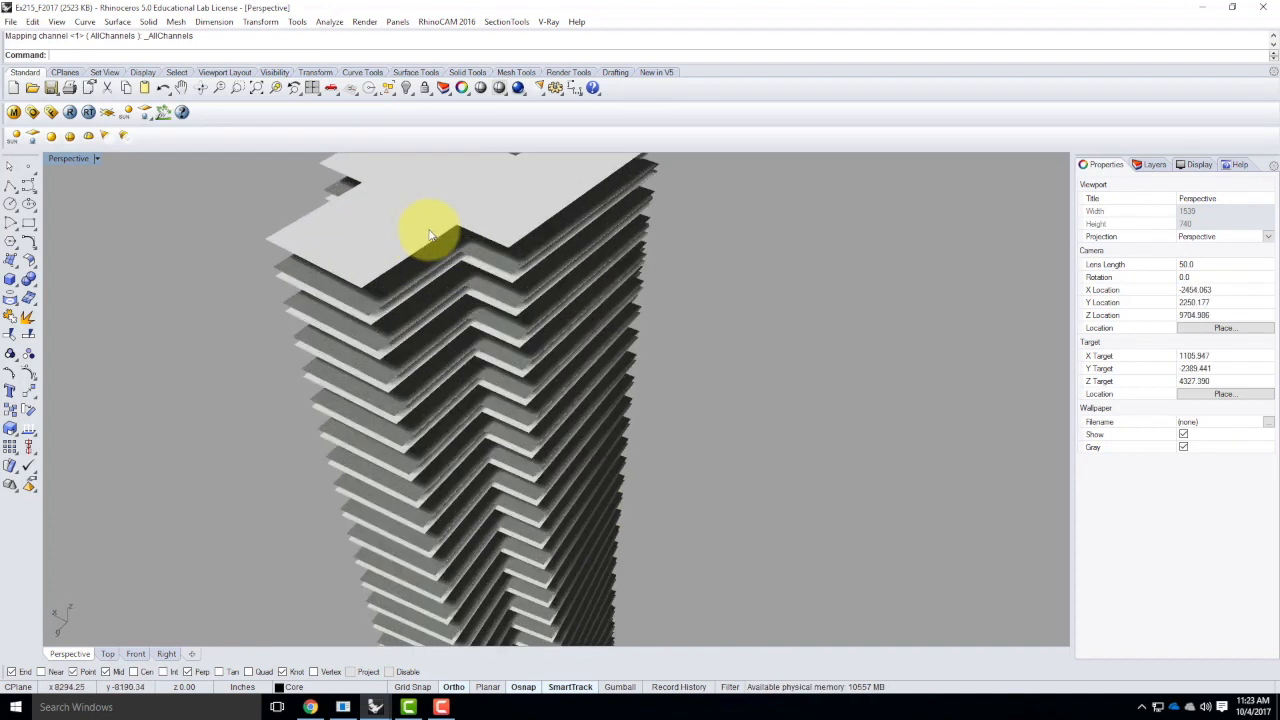
scroll(436, 349, down, 5)
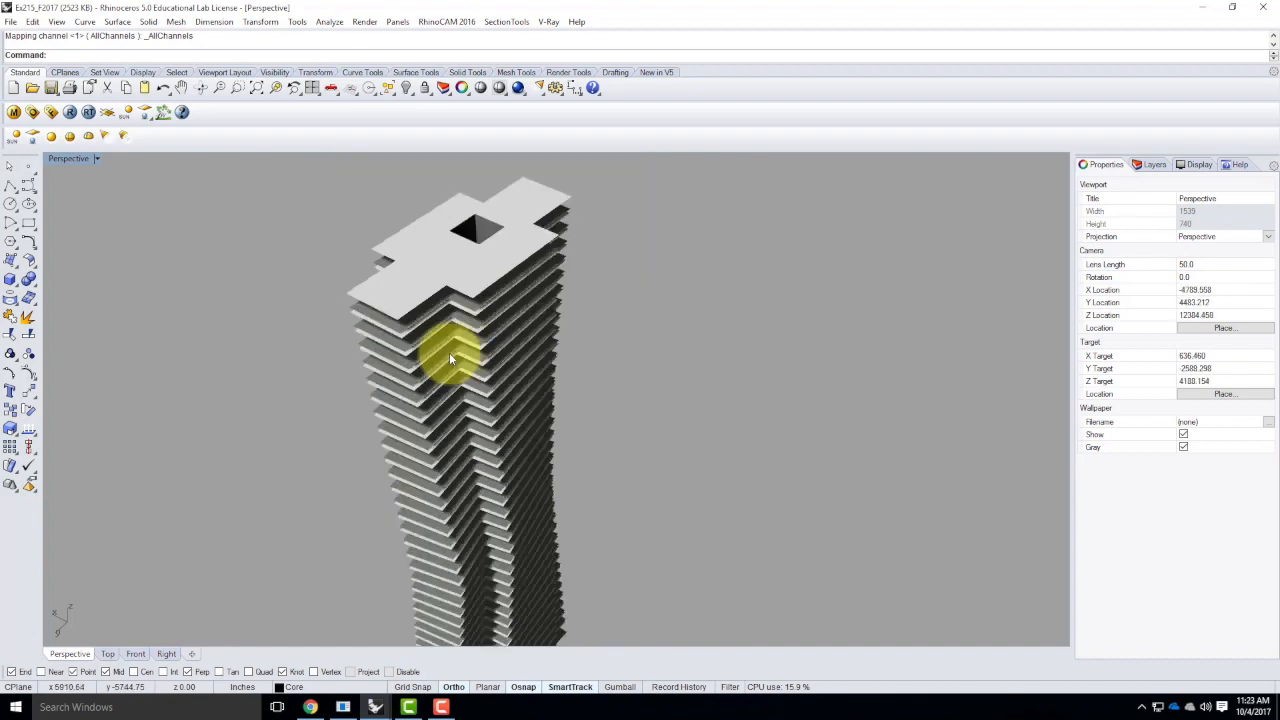
click(1146, 164)
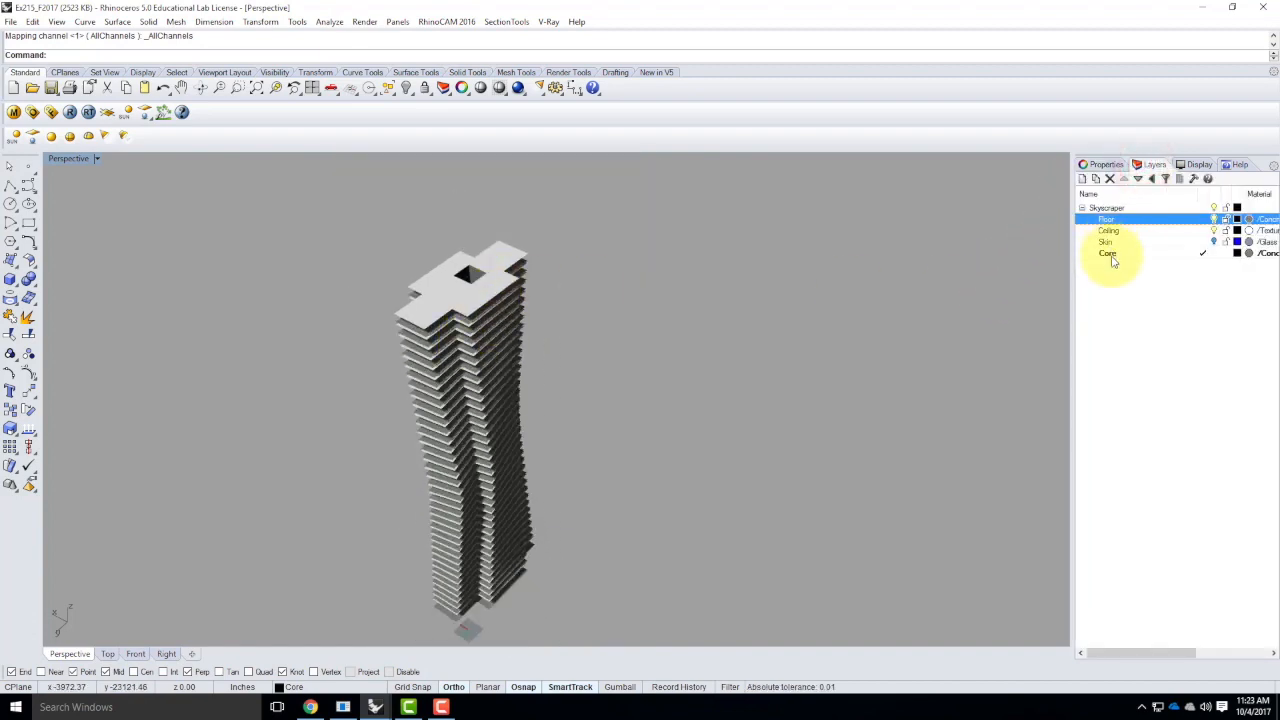
click(1214, 218)
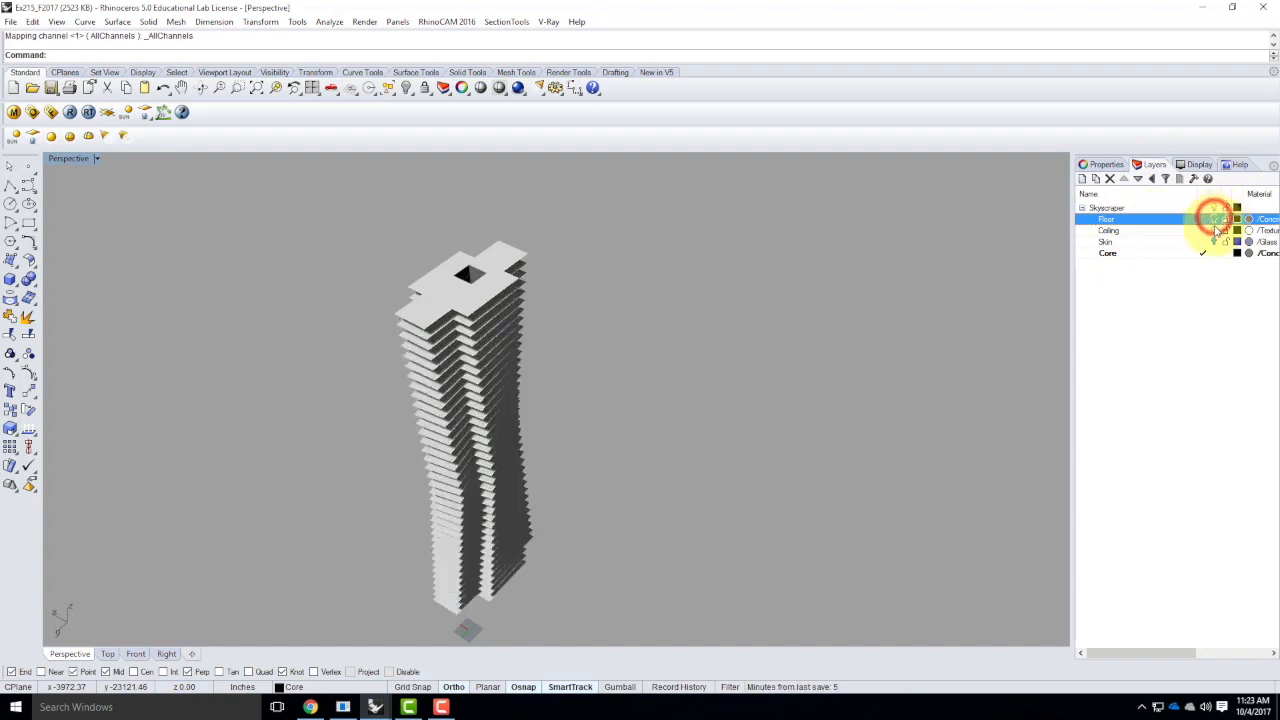
click(1214, 230)
Apply box texture mapping to the core polysurface, using the BoundingBox and World options with Capped set to Yes
right_drag(417, 572, 507, 507)
scroll(506, 507, up, 6)
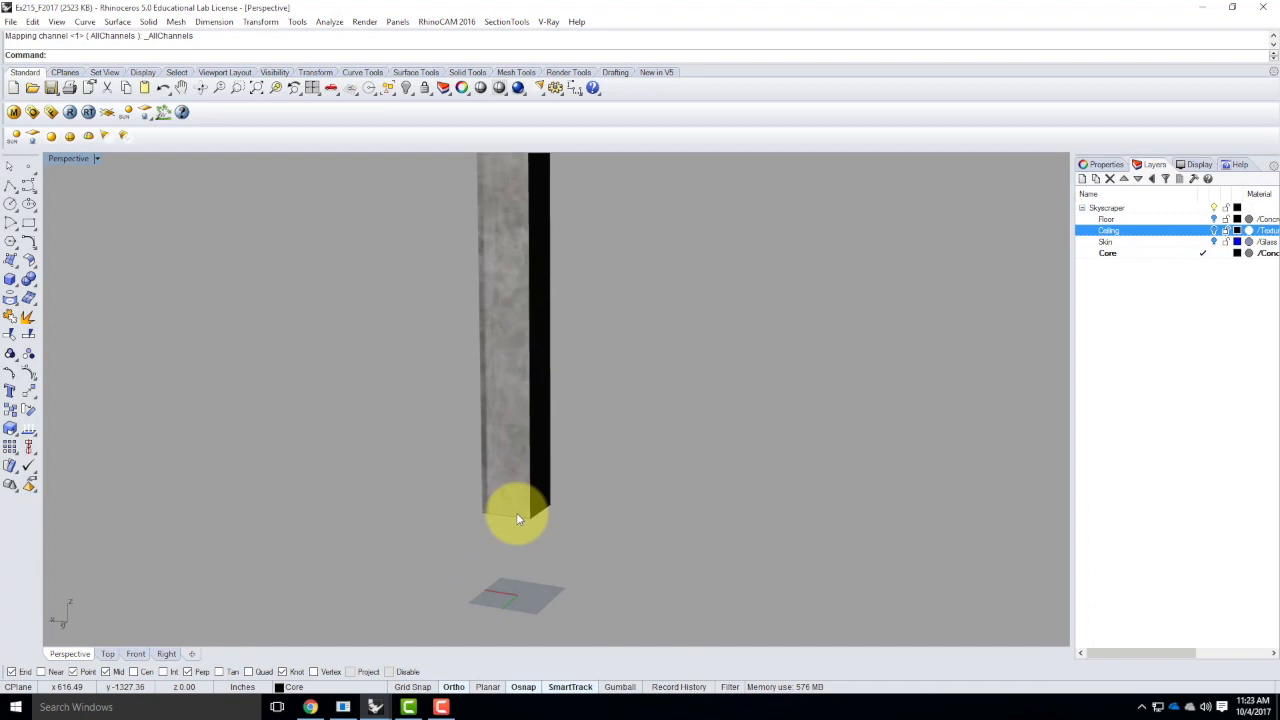
click(491, 482)
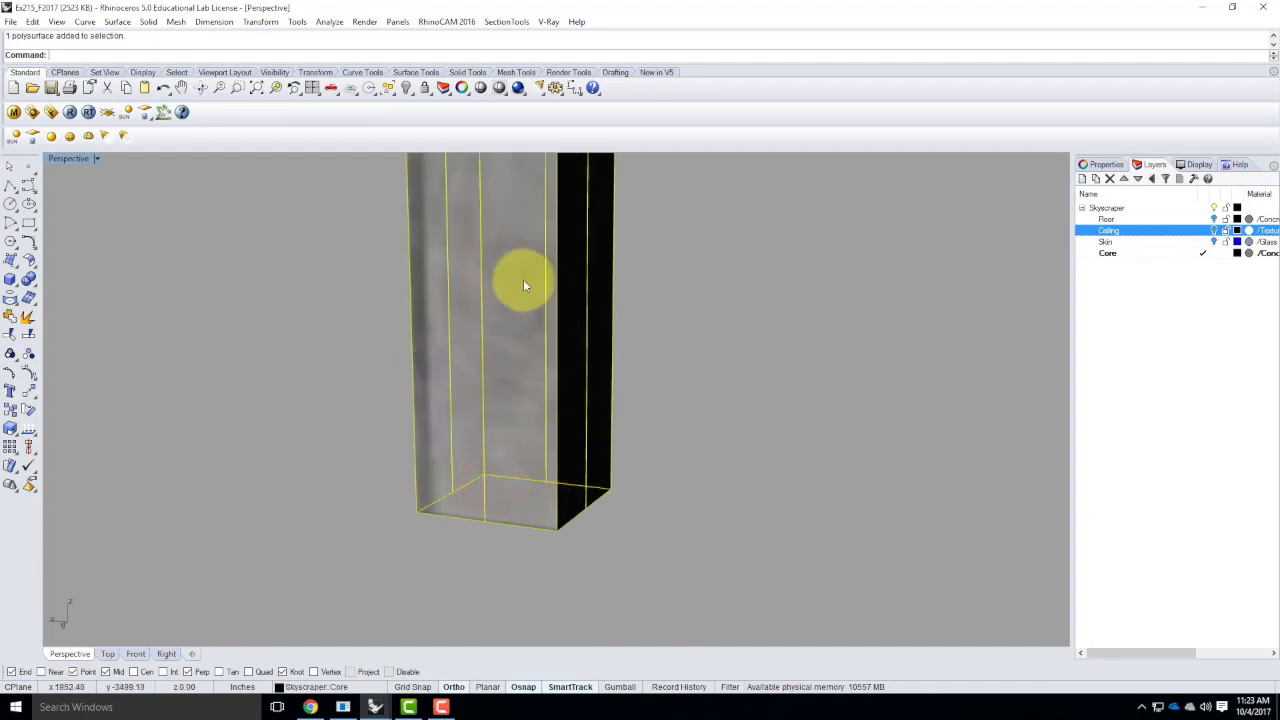
click(1100, 164)
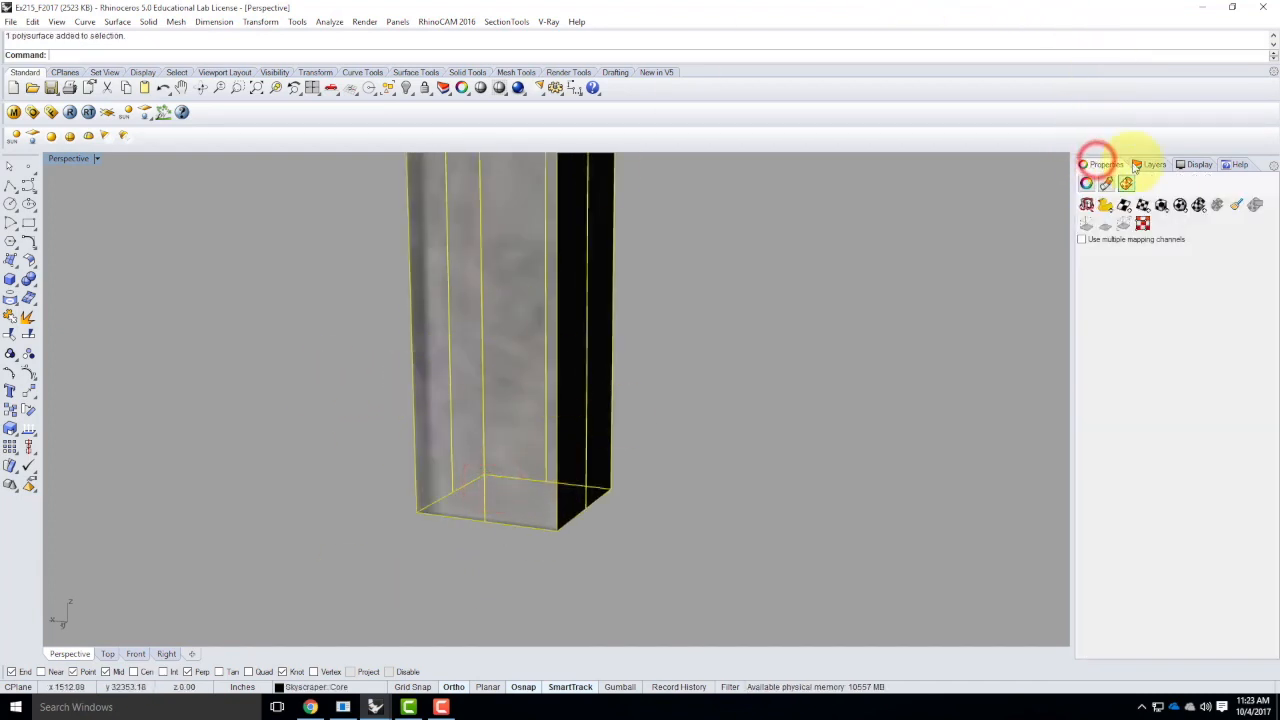
click(1164, 206)
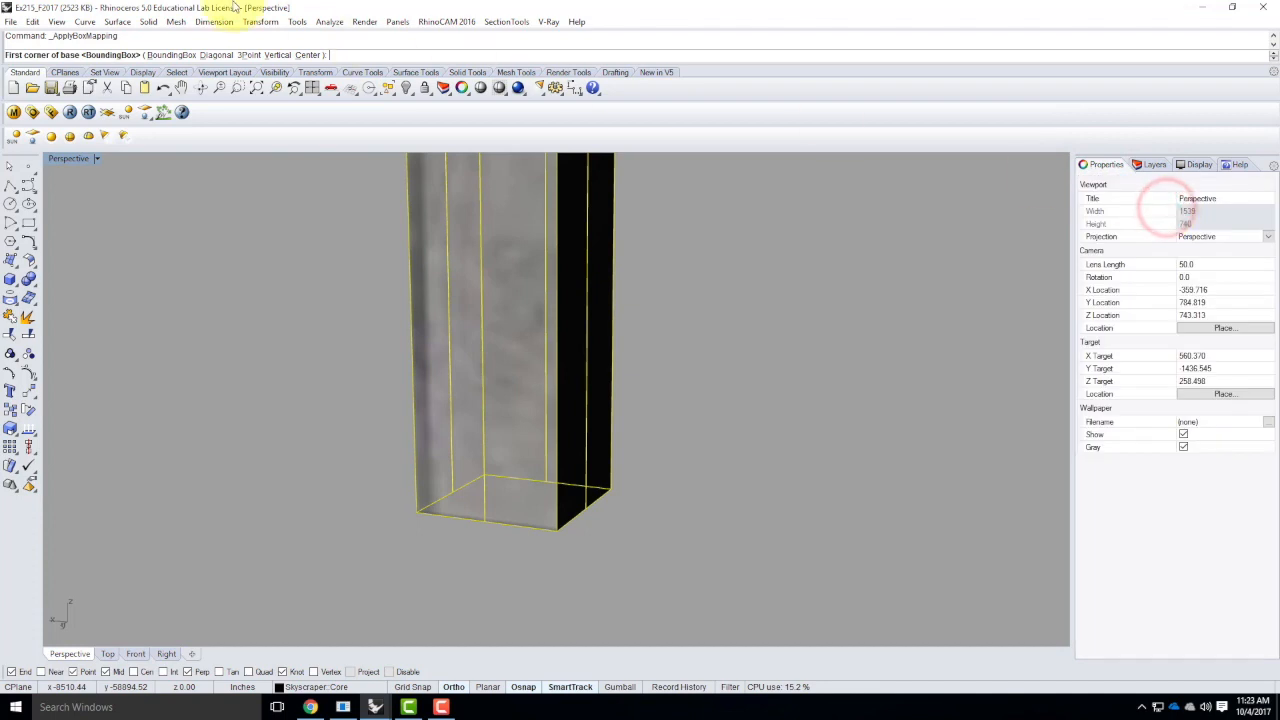
click(178, 55)
click(155, 55)
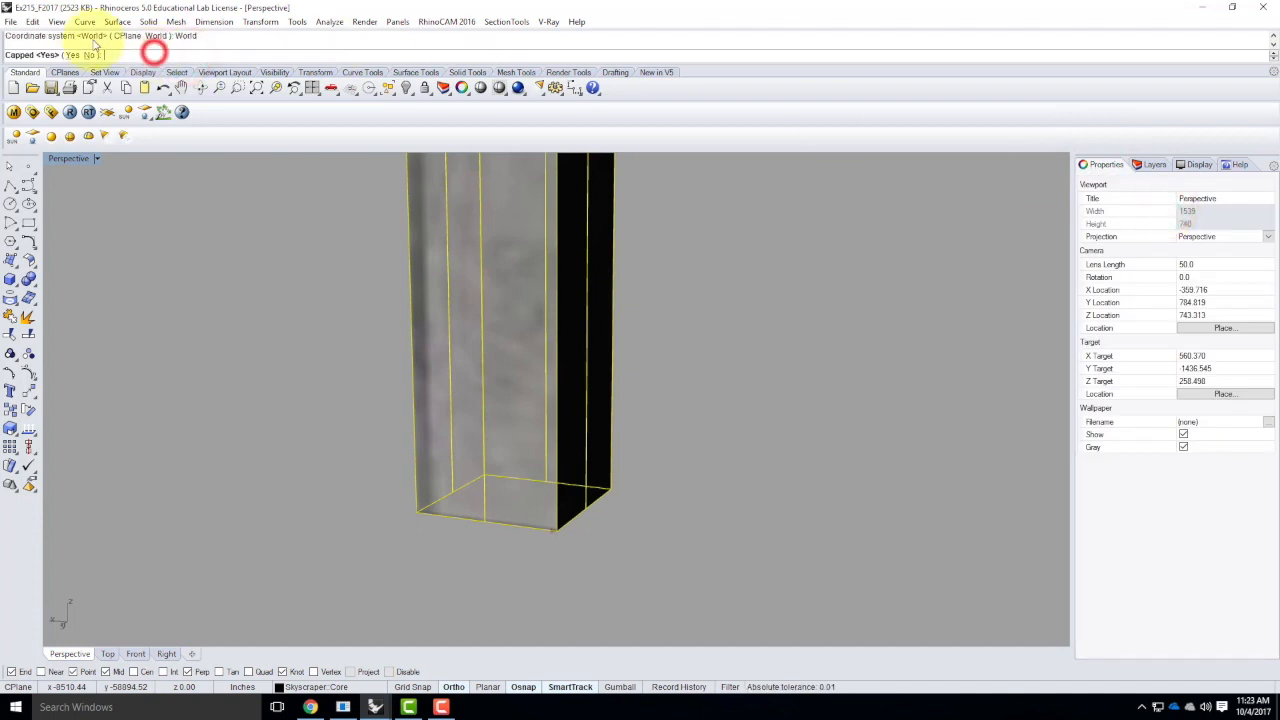
click(75, 56)
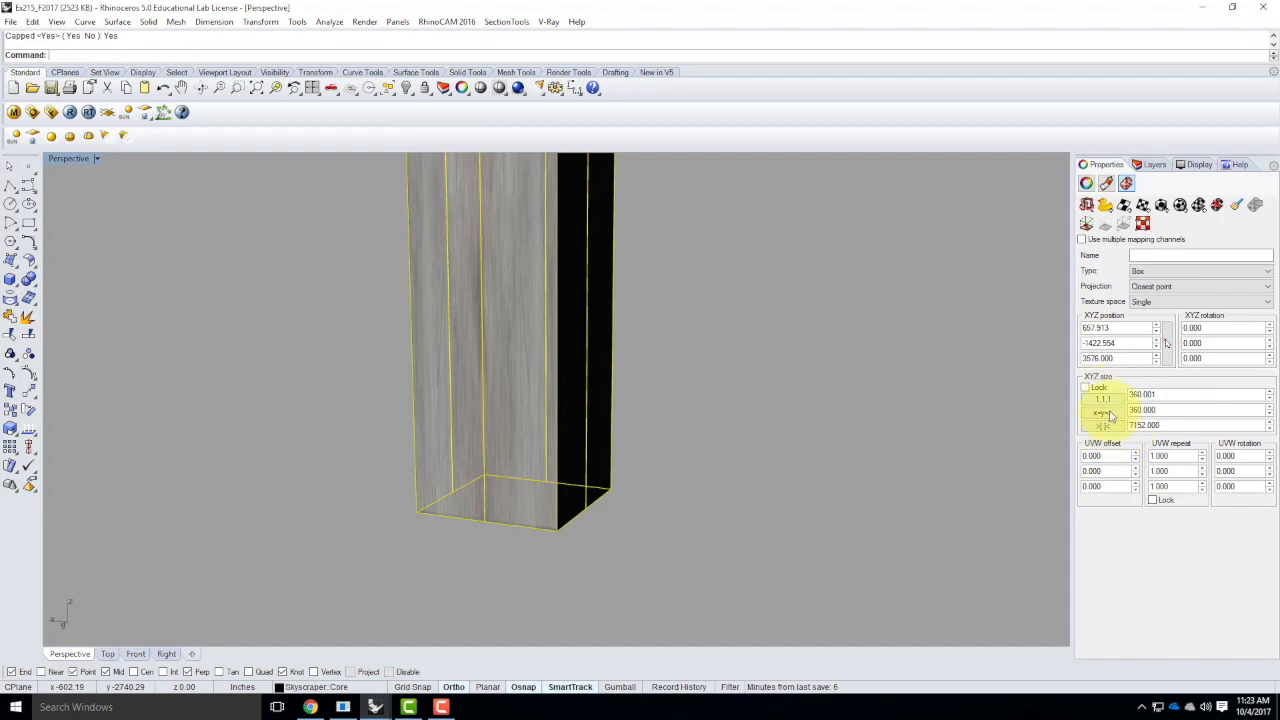
Make the core mapping's XYZ sizes equal, lock its UVW repeat and set the repeat to 100
click(1103, 412)
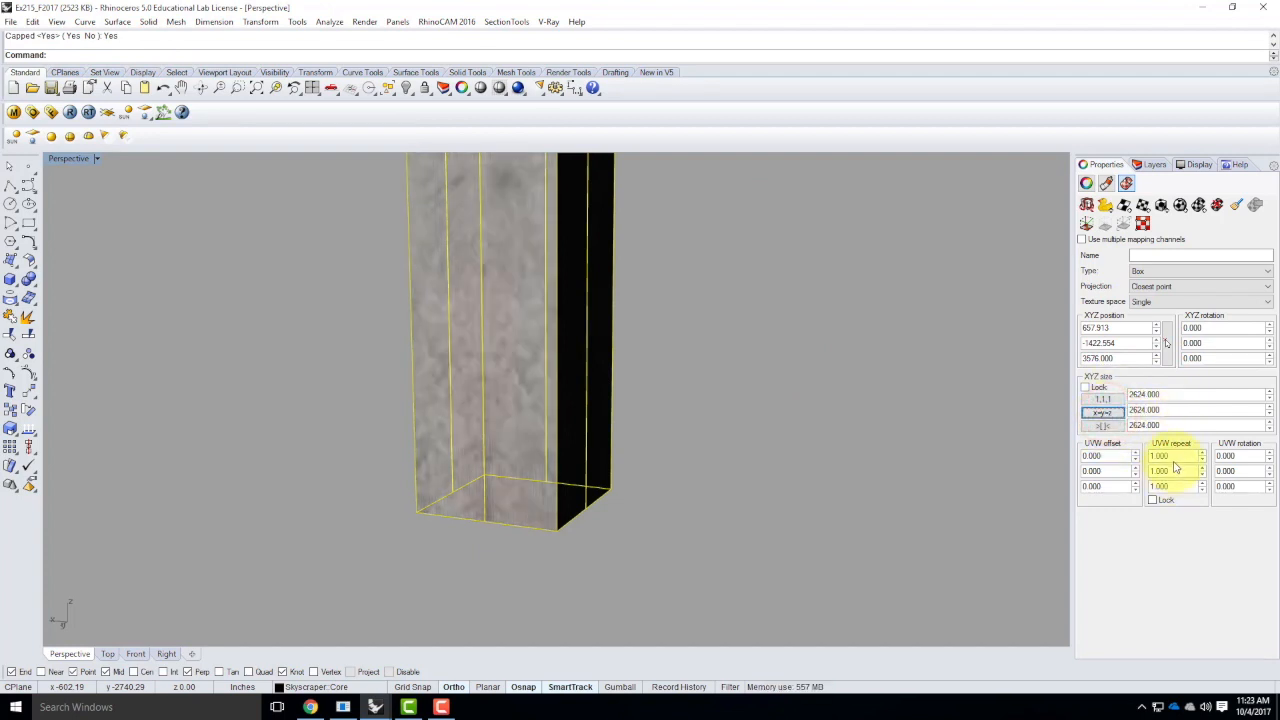
click(1153, 500)
double_click(1180, 456)
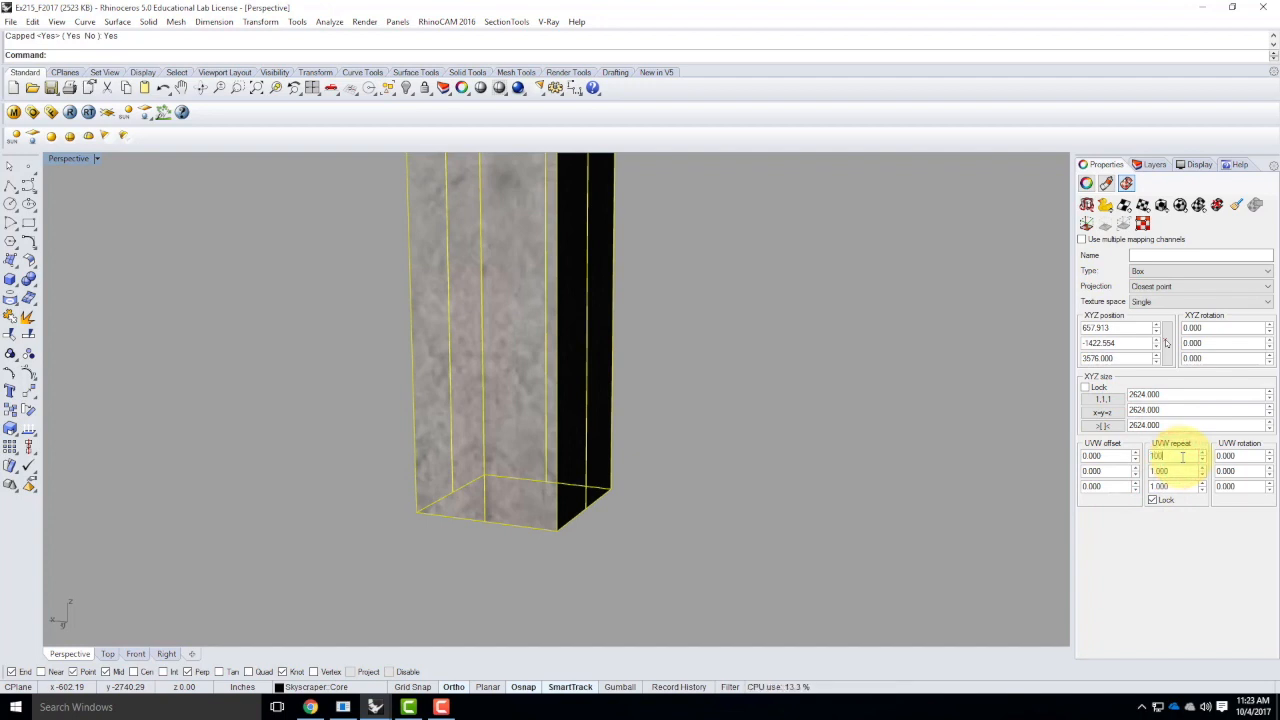
key(Tab)
Set the core mapping's locked UVW repeat to 30 to enlarge the concrete panels
scroll(529, 488, up, 10)
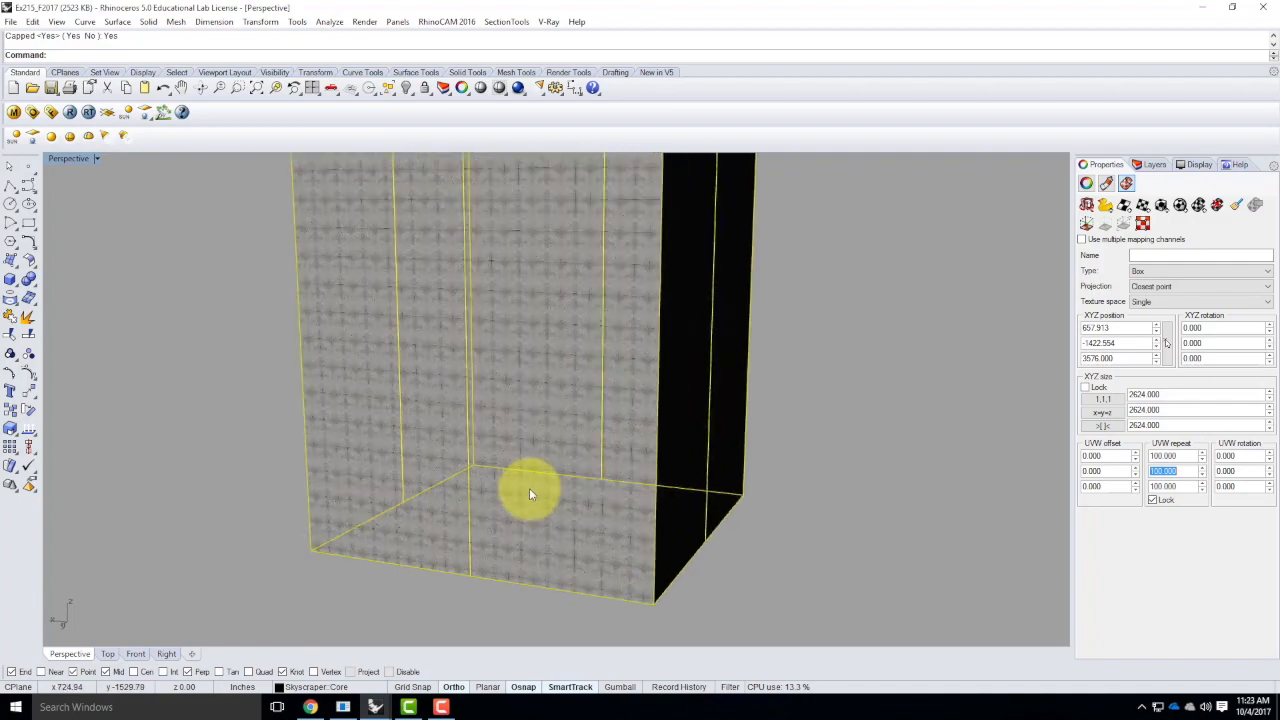
scroll(553, 339, down, 5)
scroll(562, 558, up, 7)
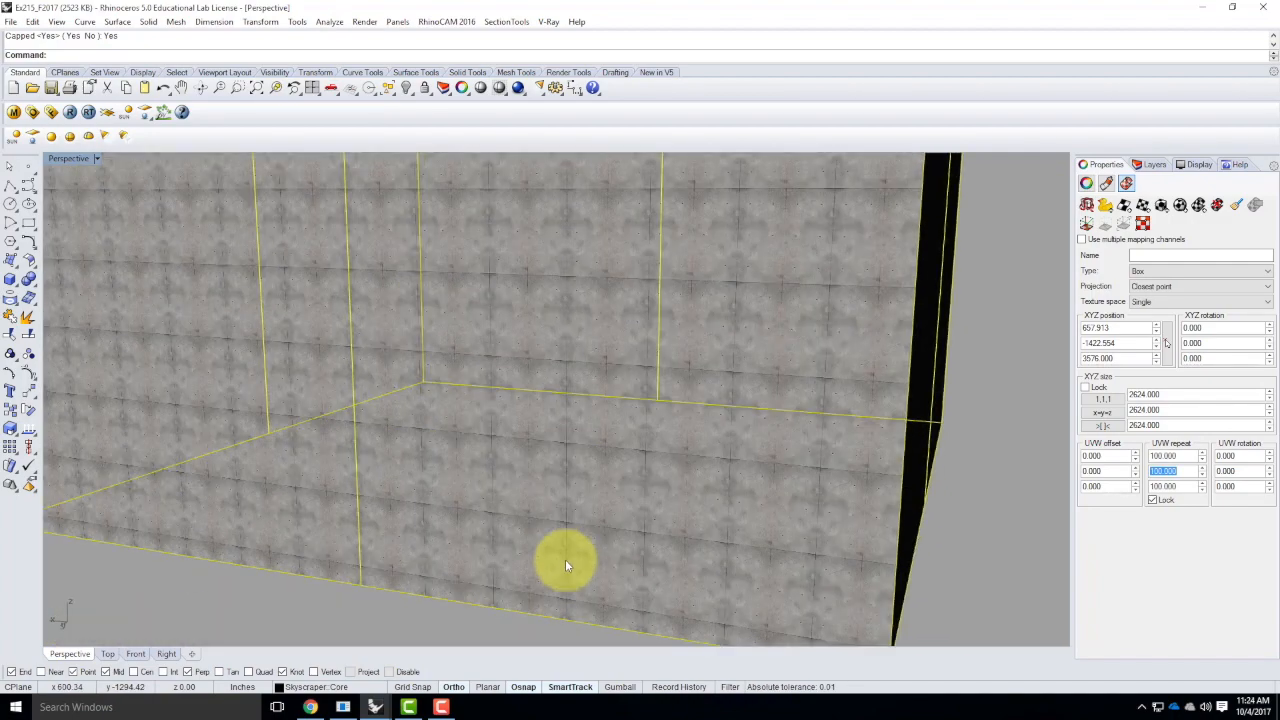
scroll(565, 358, down, 7)
scroll(565, 358, up, 3)
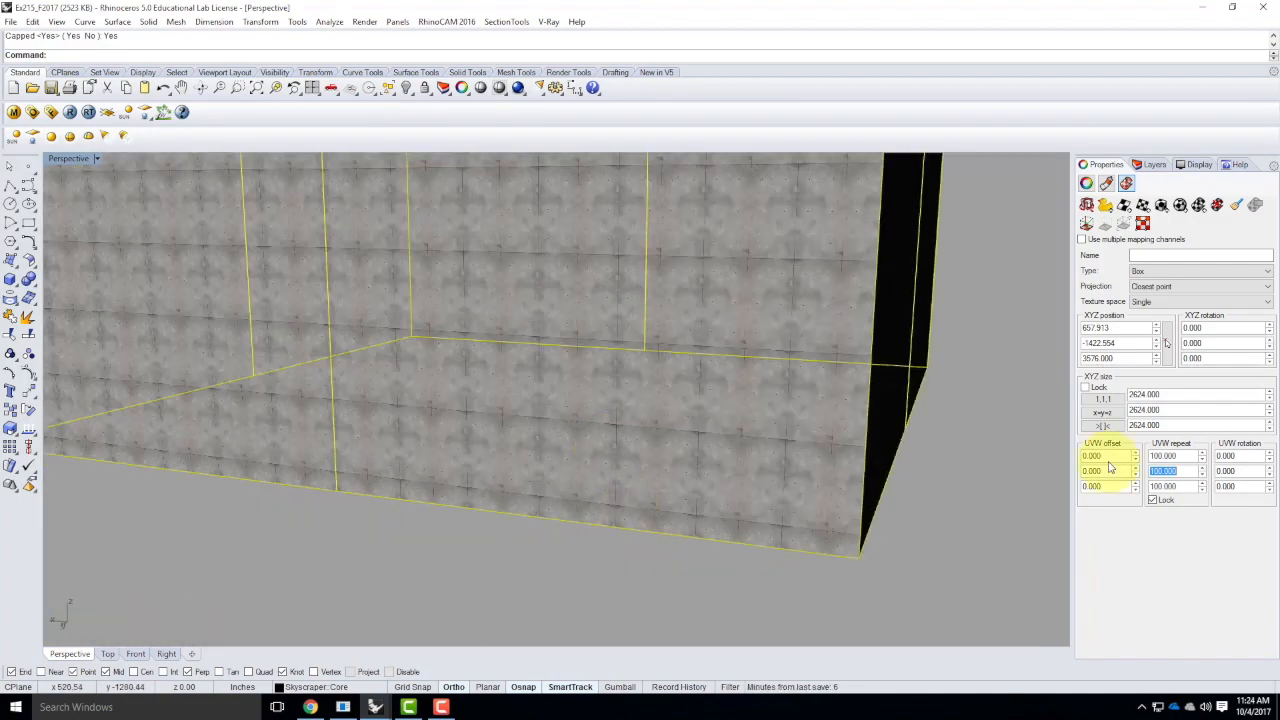
key(Tab)
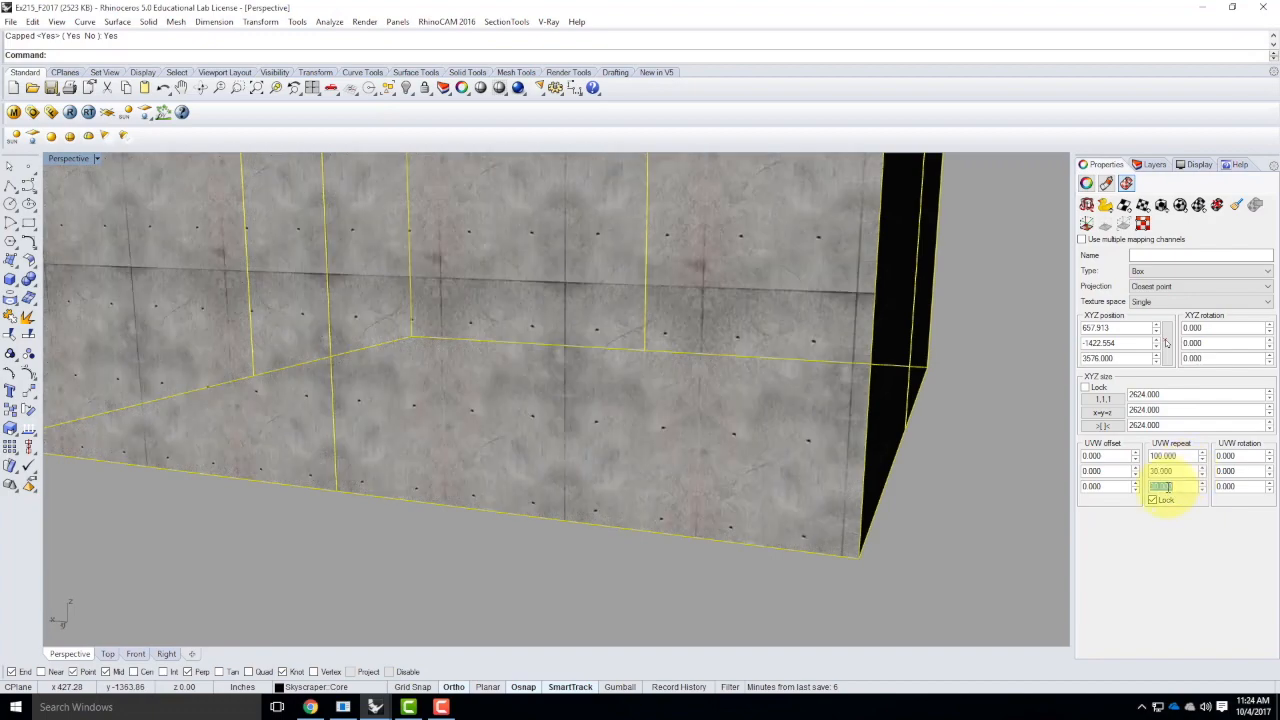
Set the core mapping's locked UVW repeat to 35 and deselect the core
scroll(957, 402, down, 7)
right_drag(1009, 424, 929, 443)
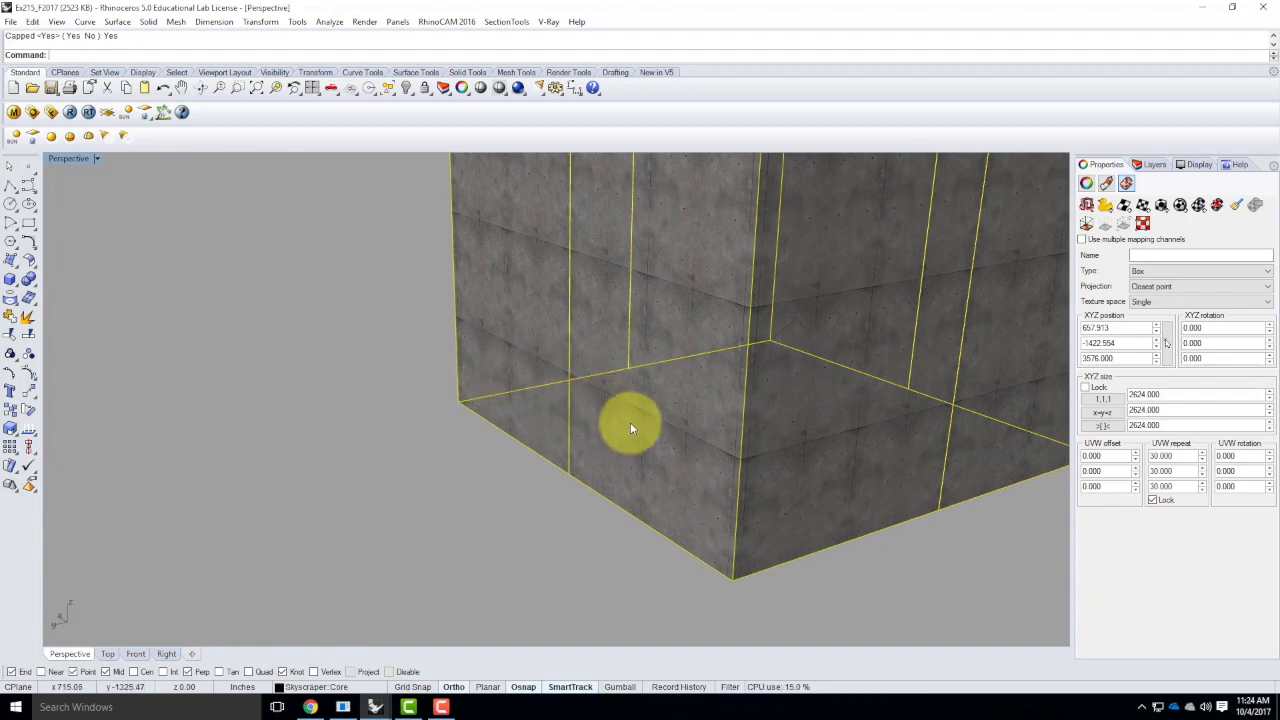
right_drag(655, 474, 834, 488)
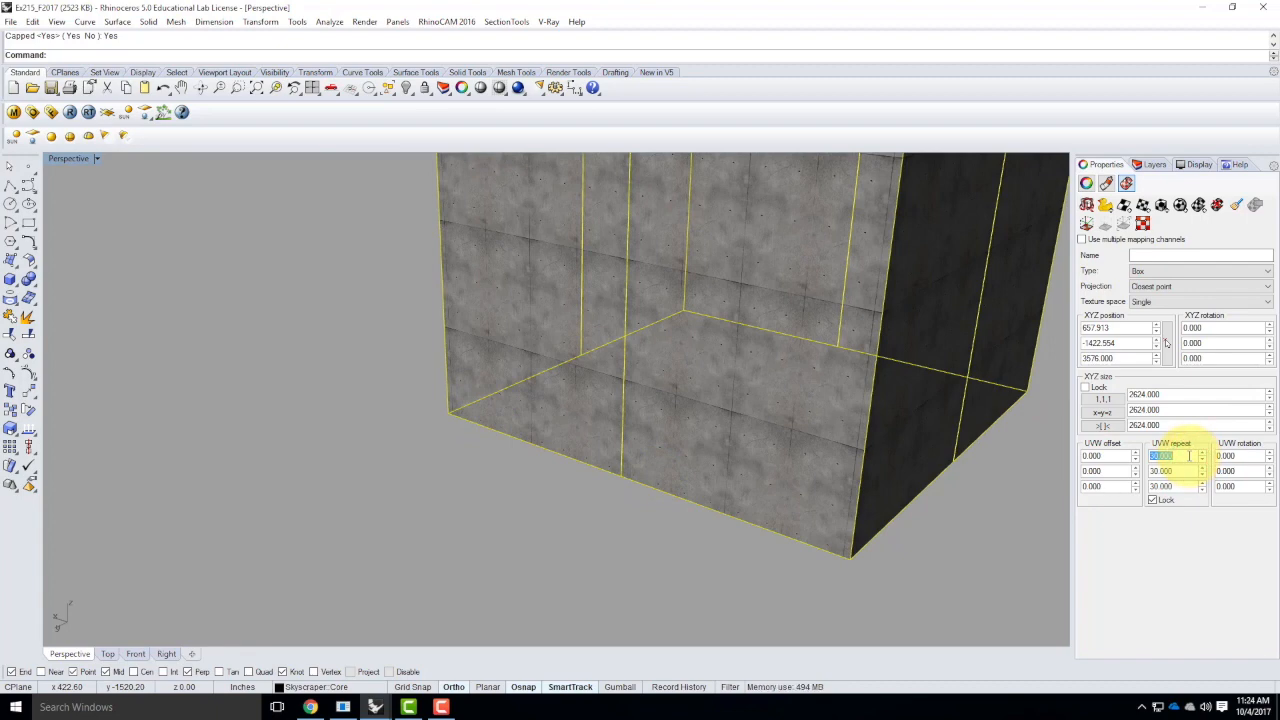
key(Tab)
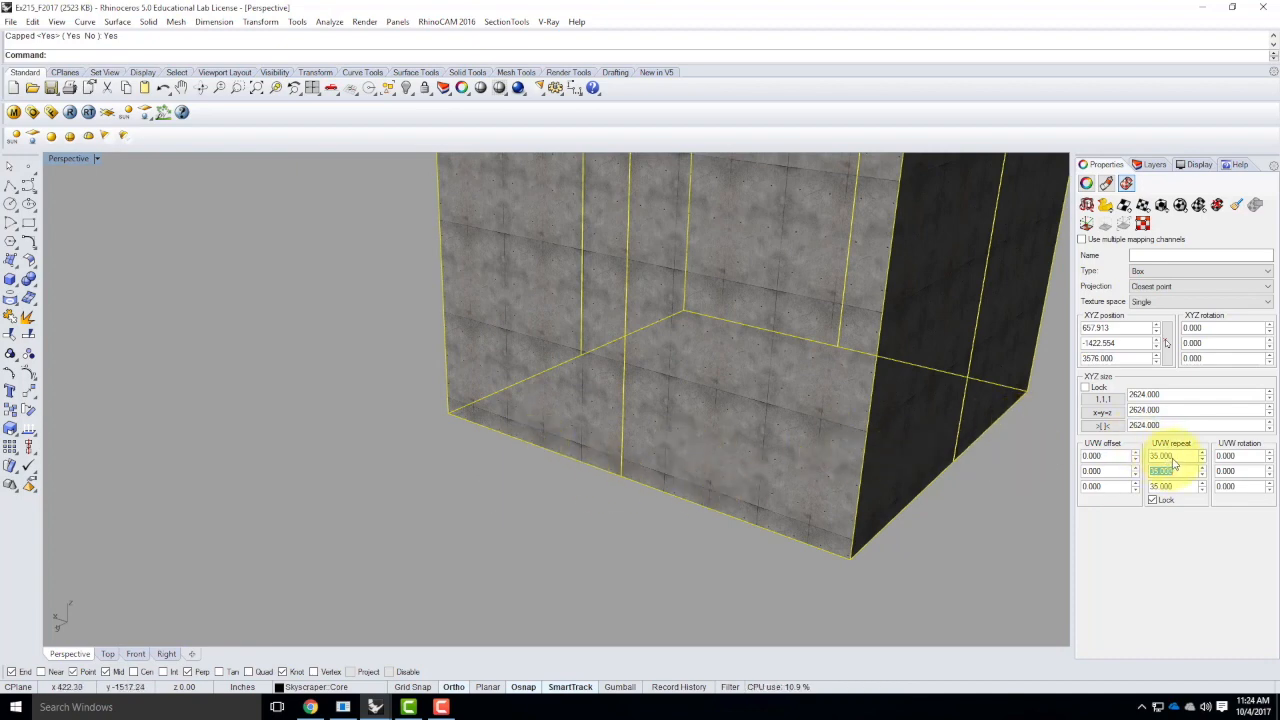
click(294, 407)
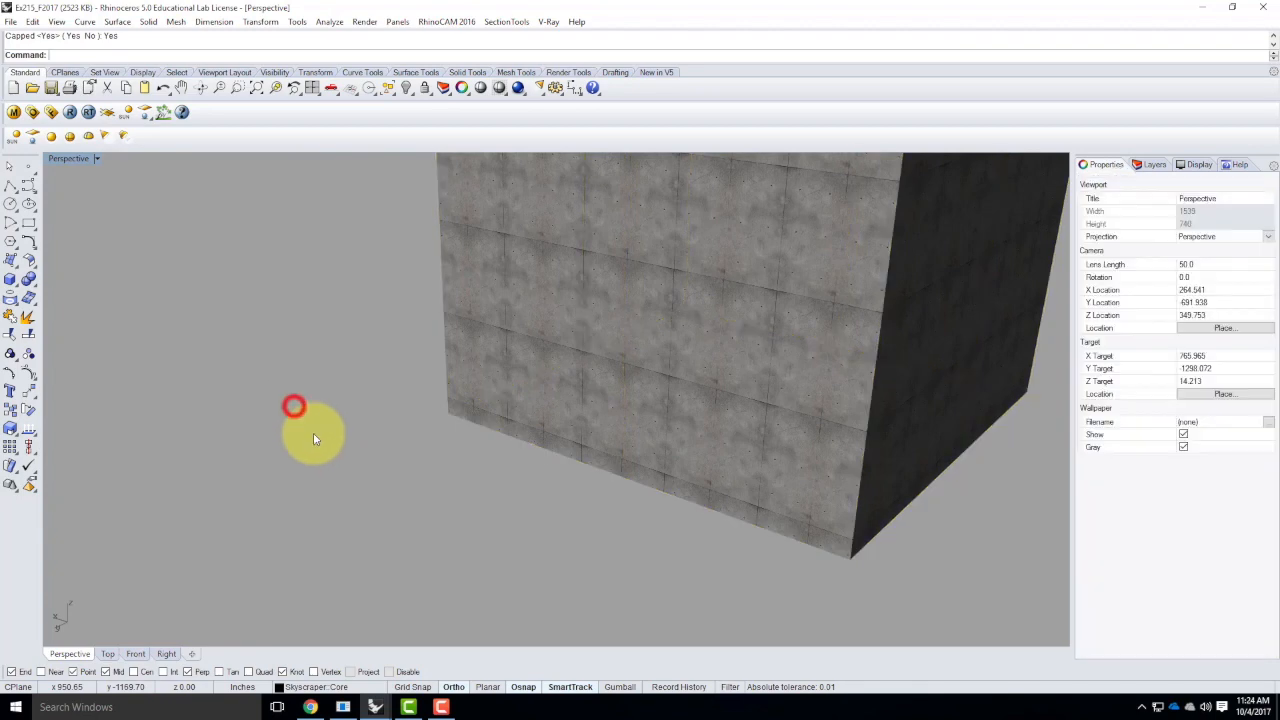
Turn the Skin layer back on with the whole tower in view
scroll(602, 478, down, 12)
scroll(587, 494, down, 10)
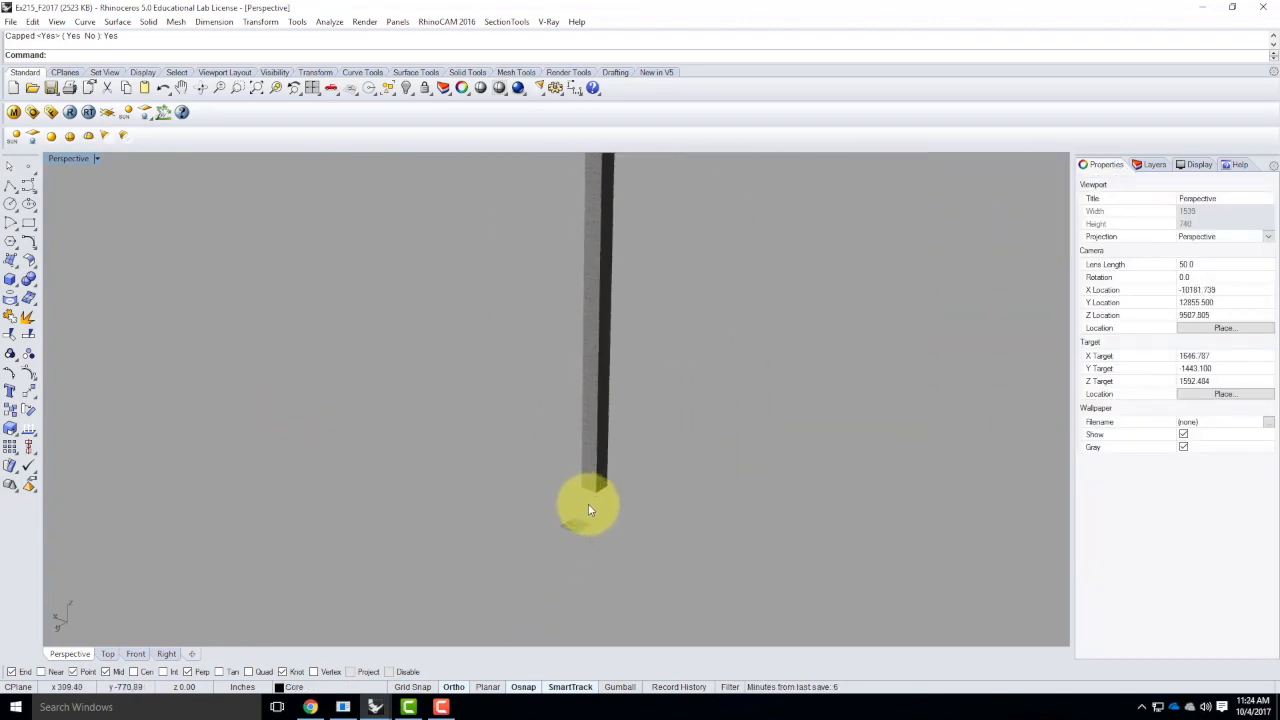
click(1140, 166)
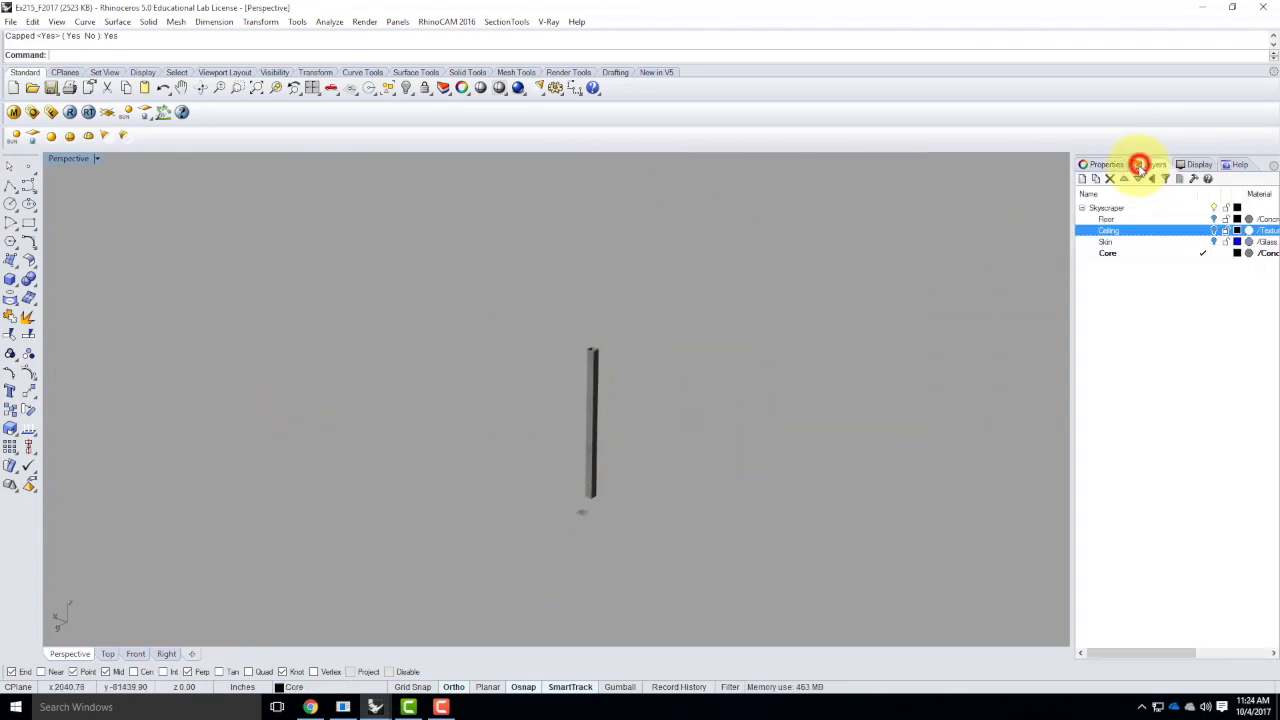
click(1108, 242)
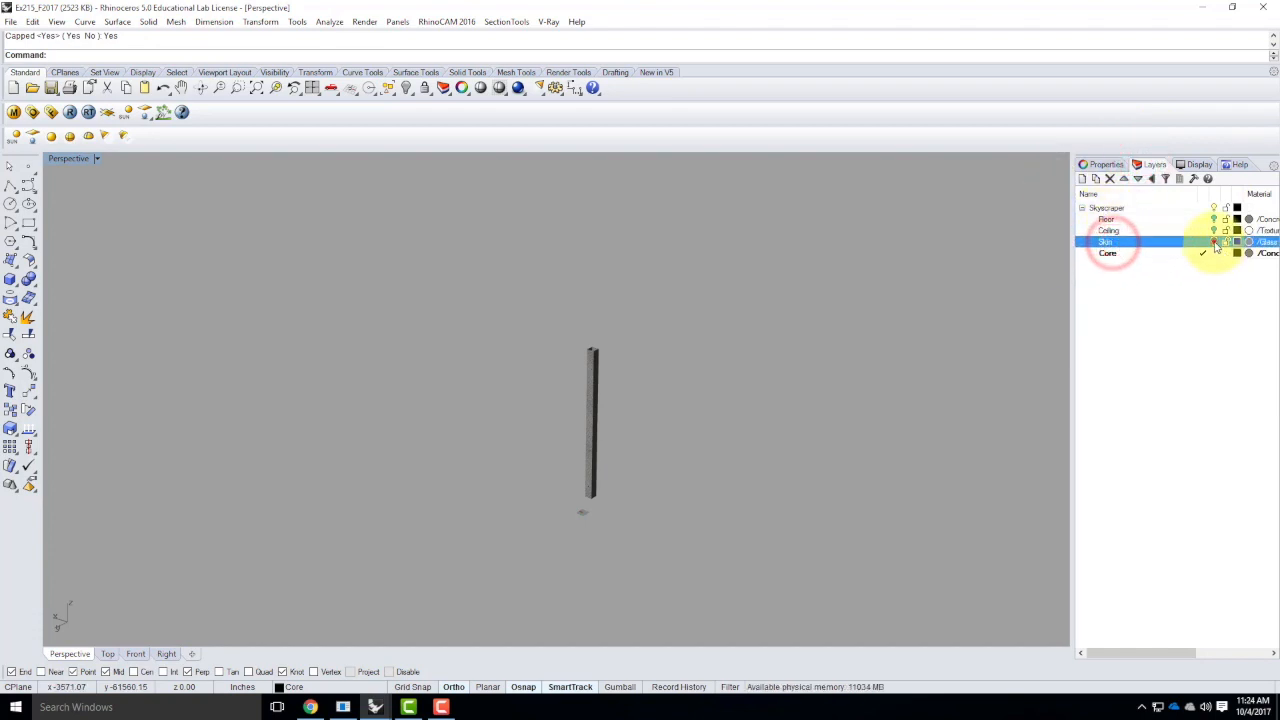
click(1214, 243)
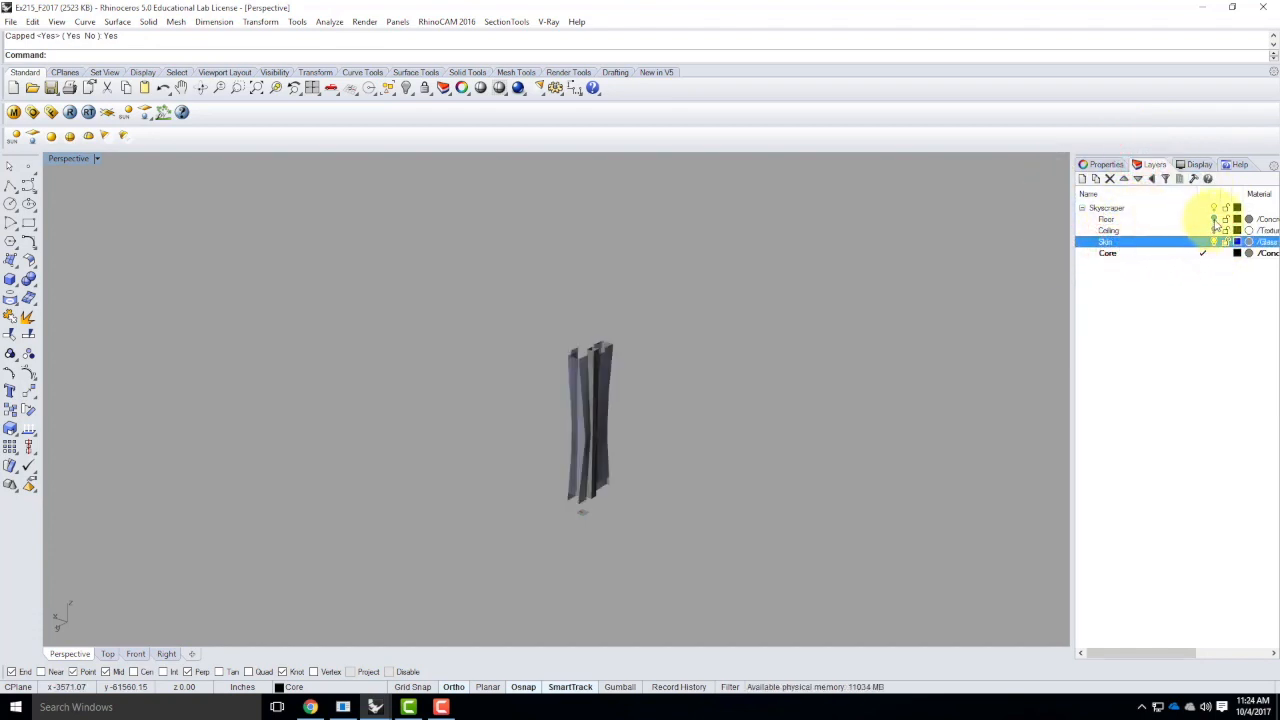
Make Skin the current layer and hide the Core layer so only the tower's skin shows
click(1200, 242)
click(1214, 253)
click(771, 360)
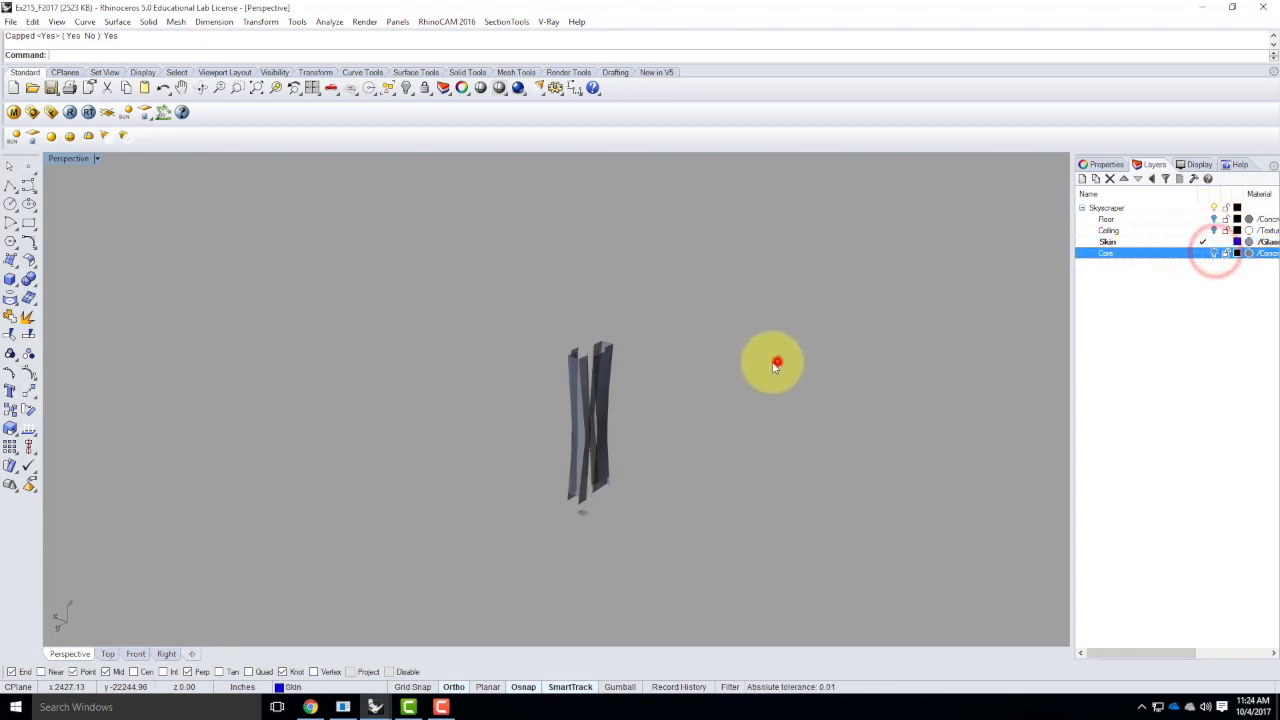
click(577, 477)
click(486, 460)
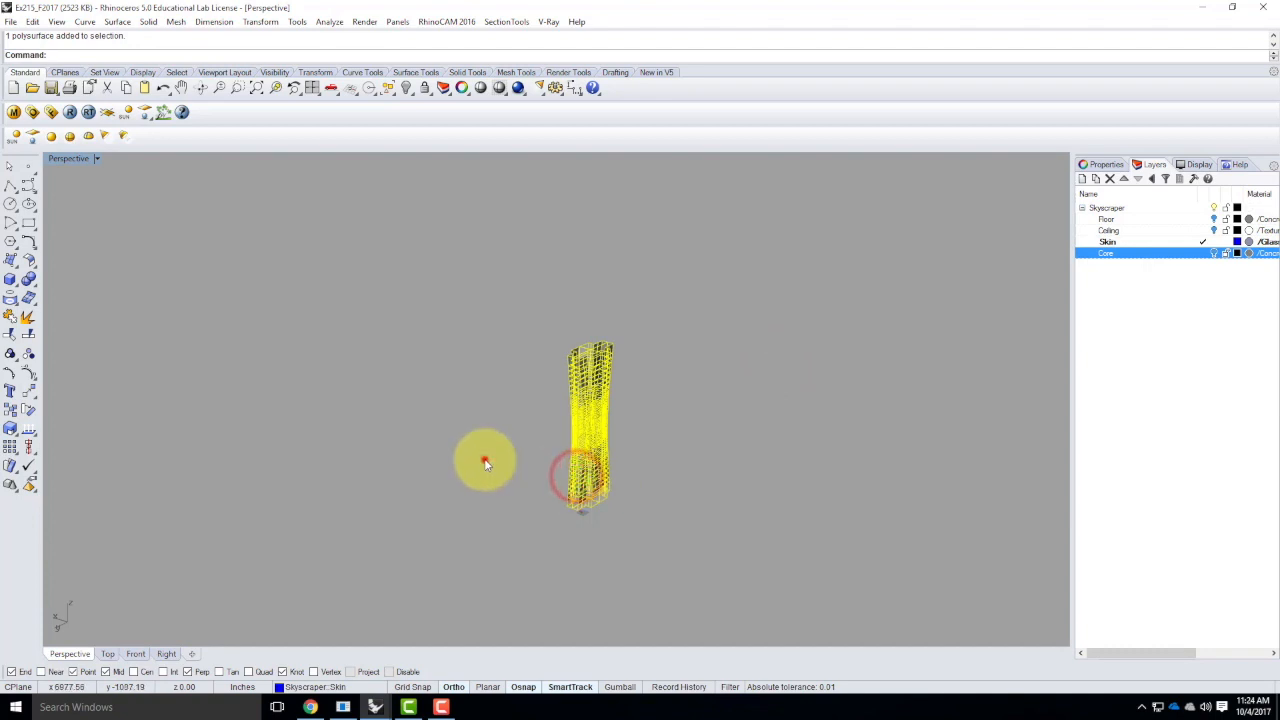
Apply a capped box texture mapping to the skin polysurface, using its bounding box and the World coordinate system
scroll(541, 472, up, 8)
right_drag(593, 484, 558, 450)
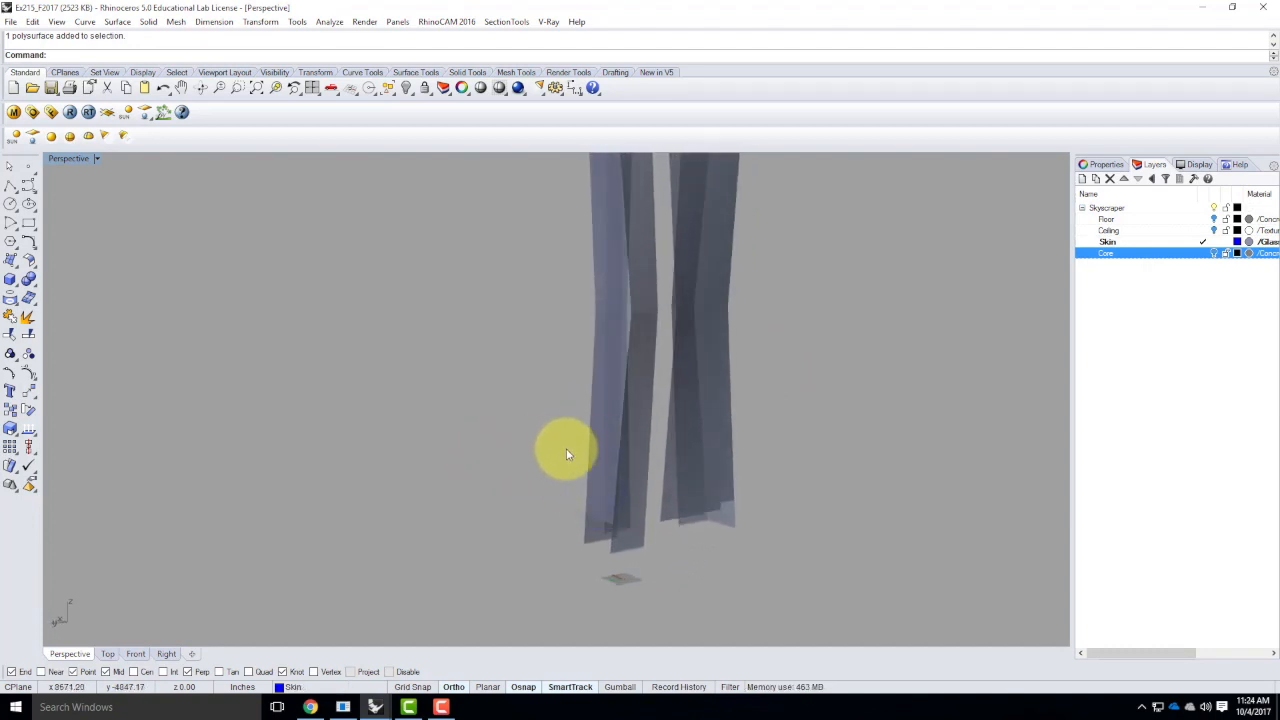
click(619, 389)
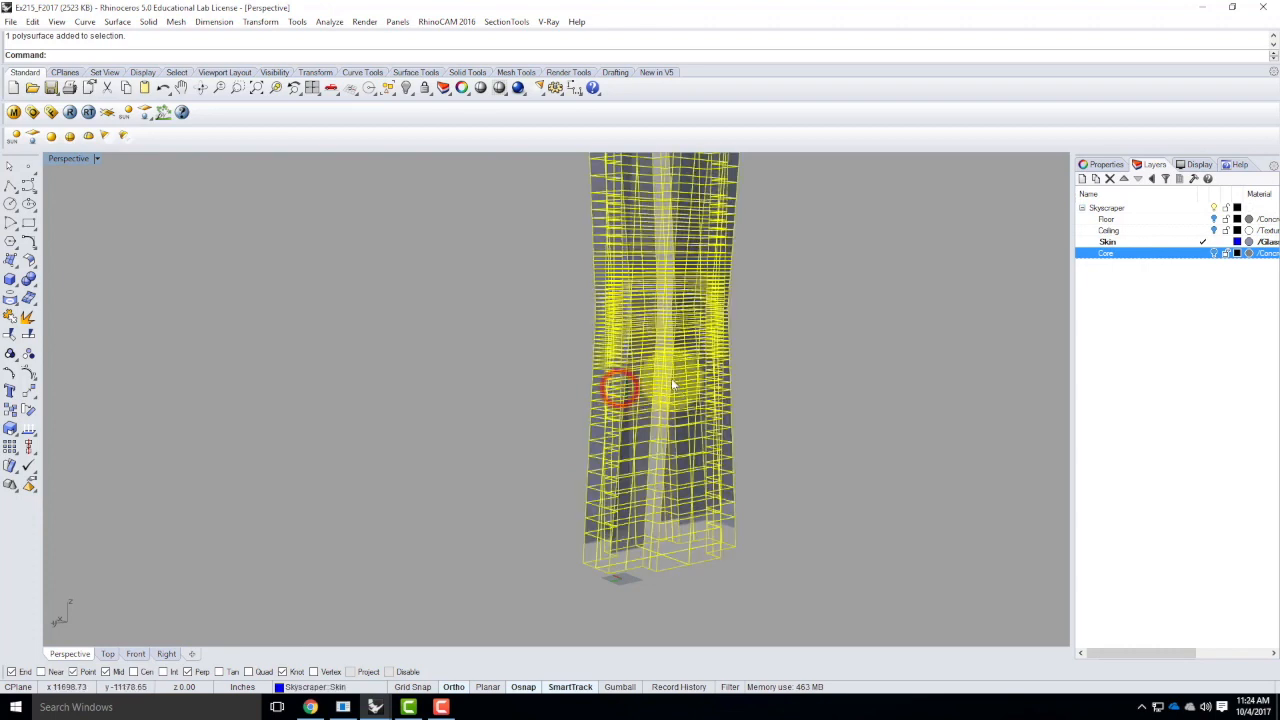
click(1110, 165)
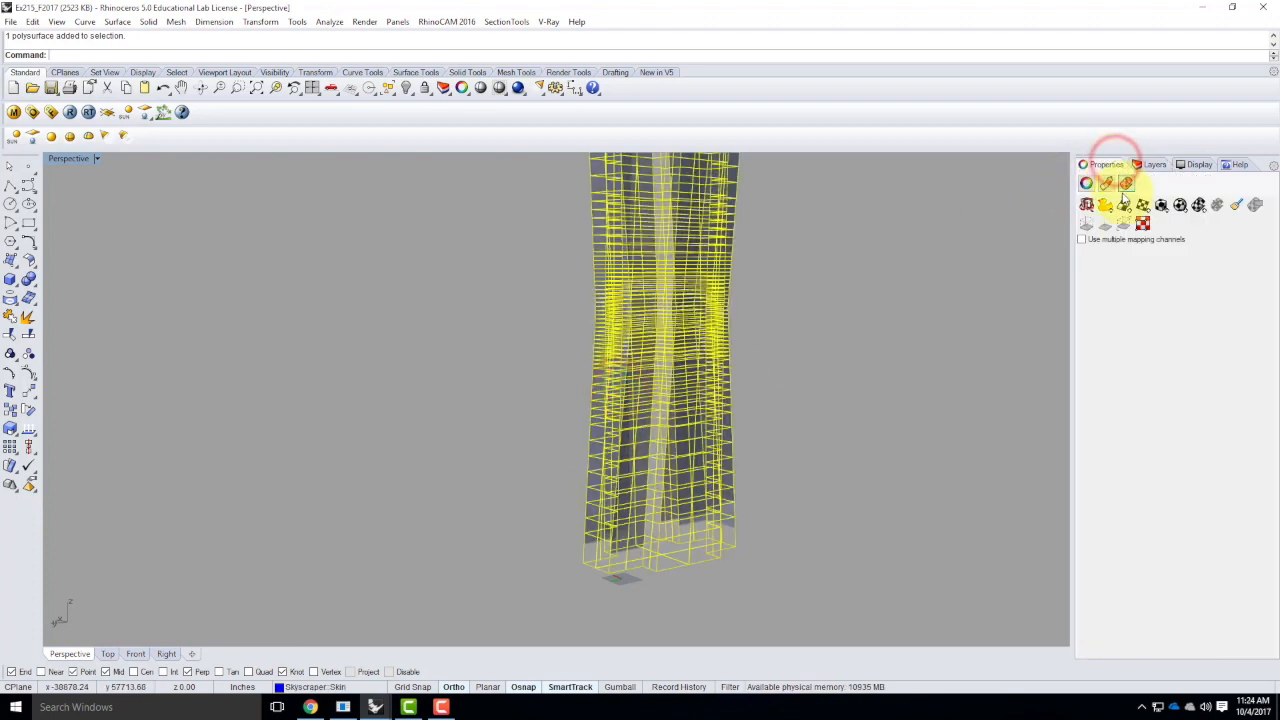
click(1161, 206)
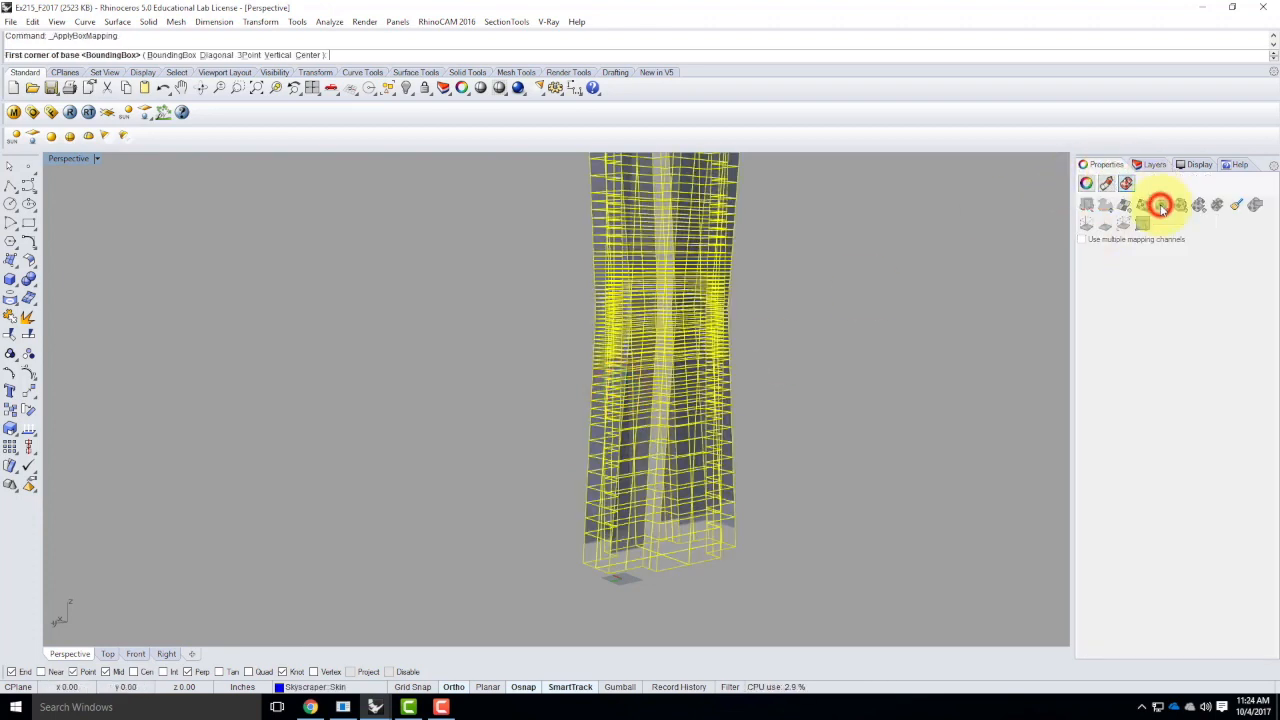
click(163, 54)
click(163, 55)
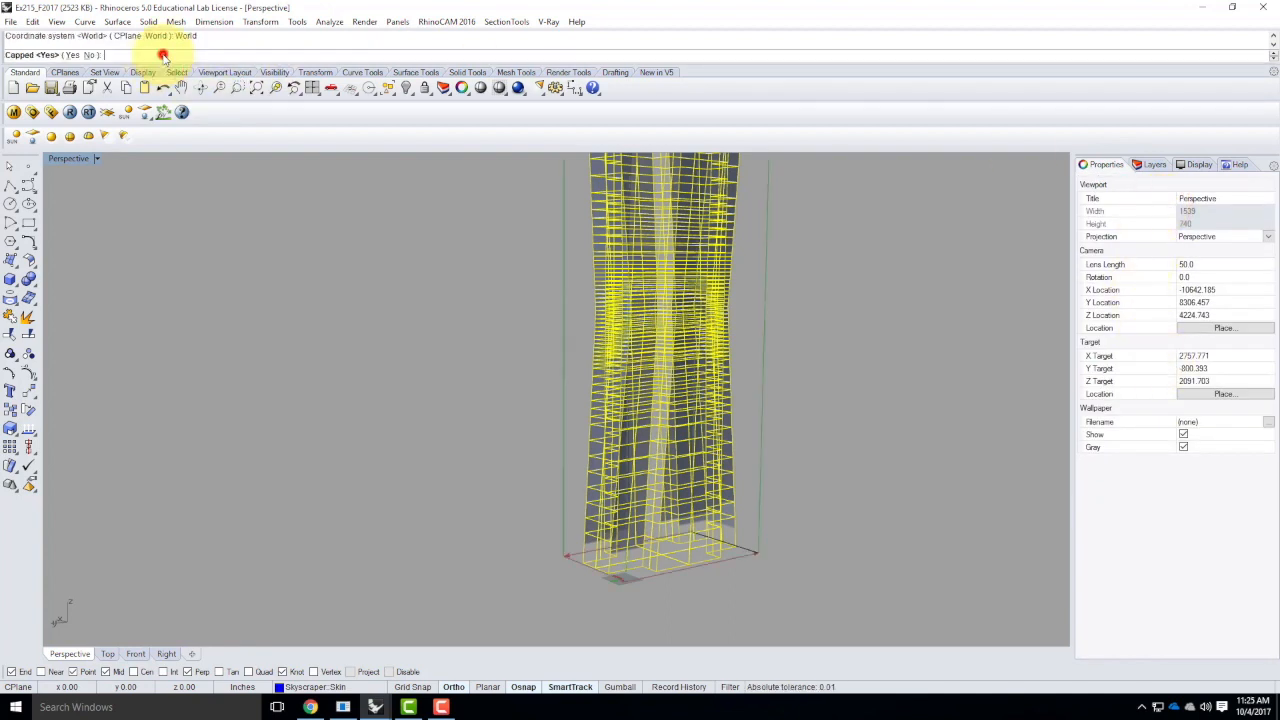
click(73, 56)
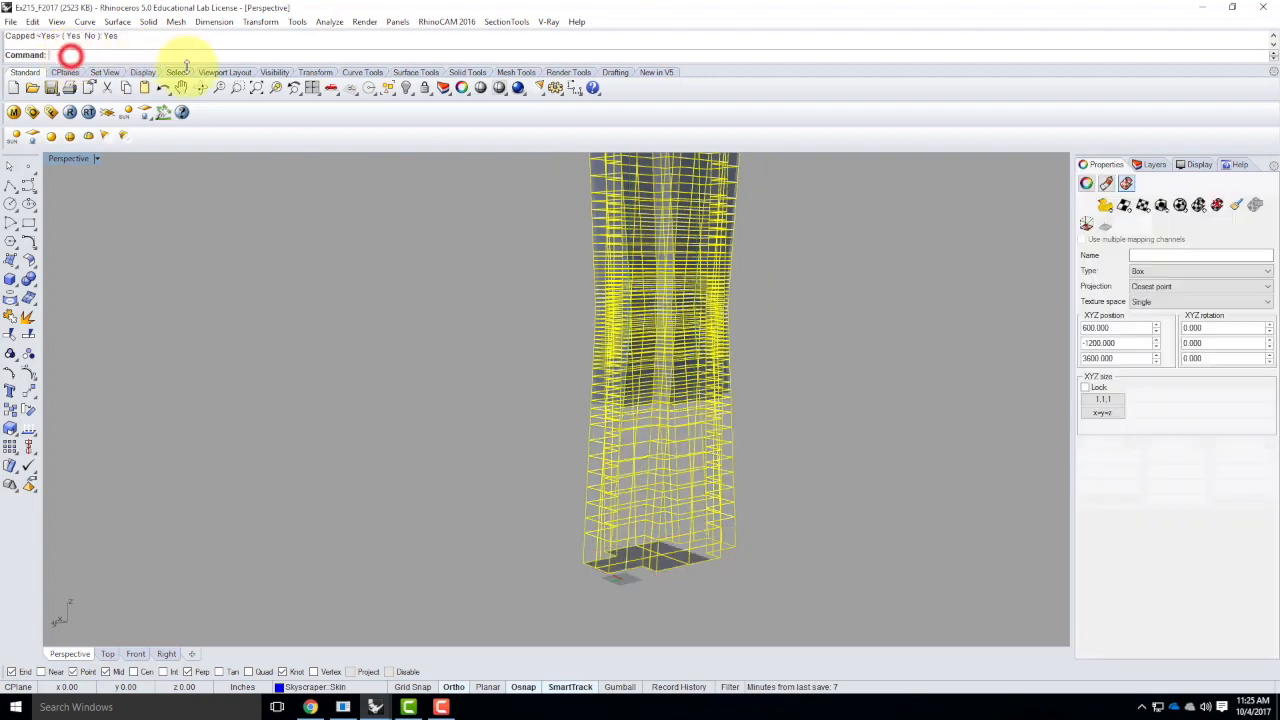
mouse_move(814, 459)
right_down()
mouse_move(890, 457)
mouse_move(811, 457)
right_up()
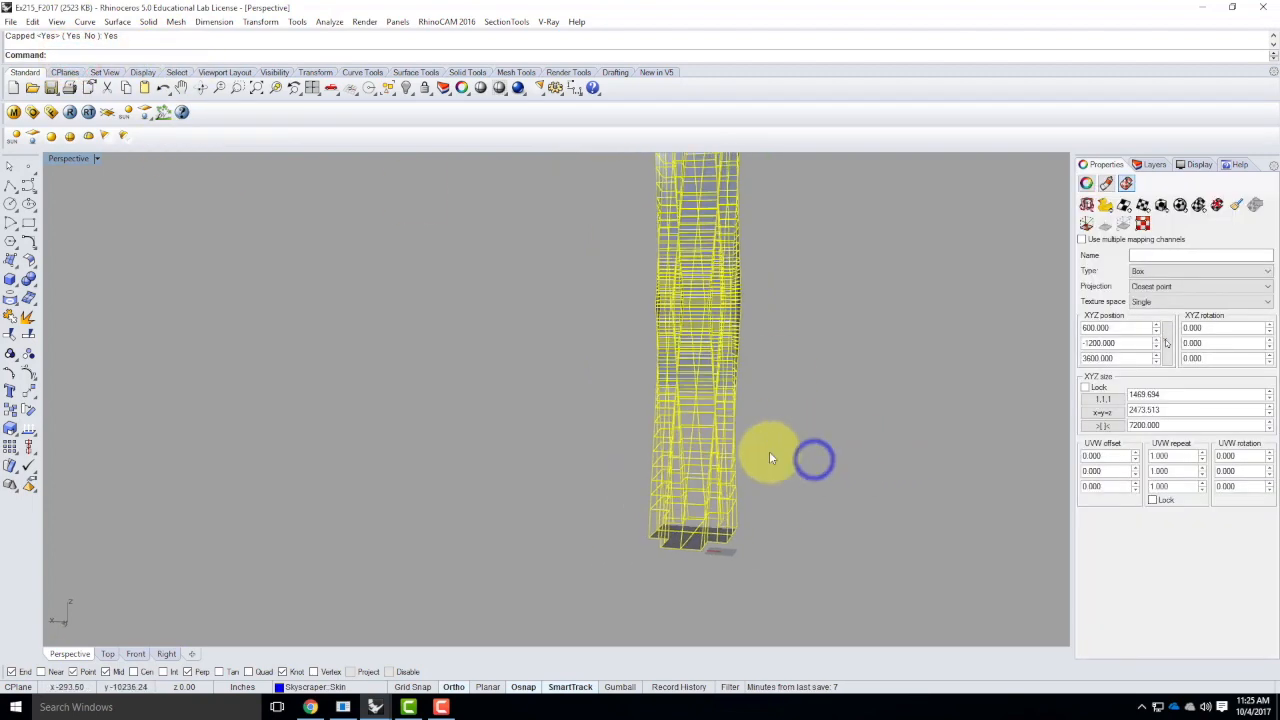
click(874, 403)
right_drag(969, 364, 731, 314)
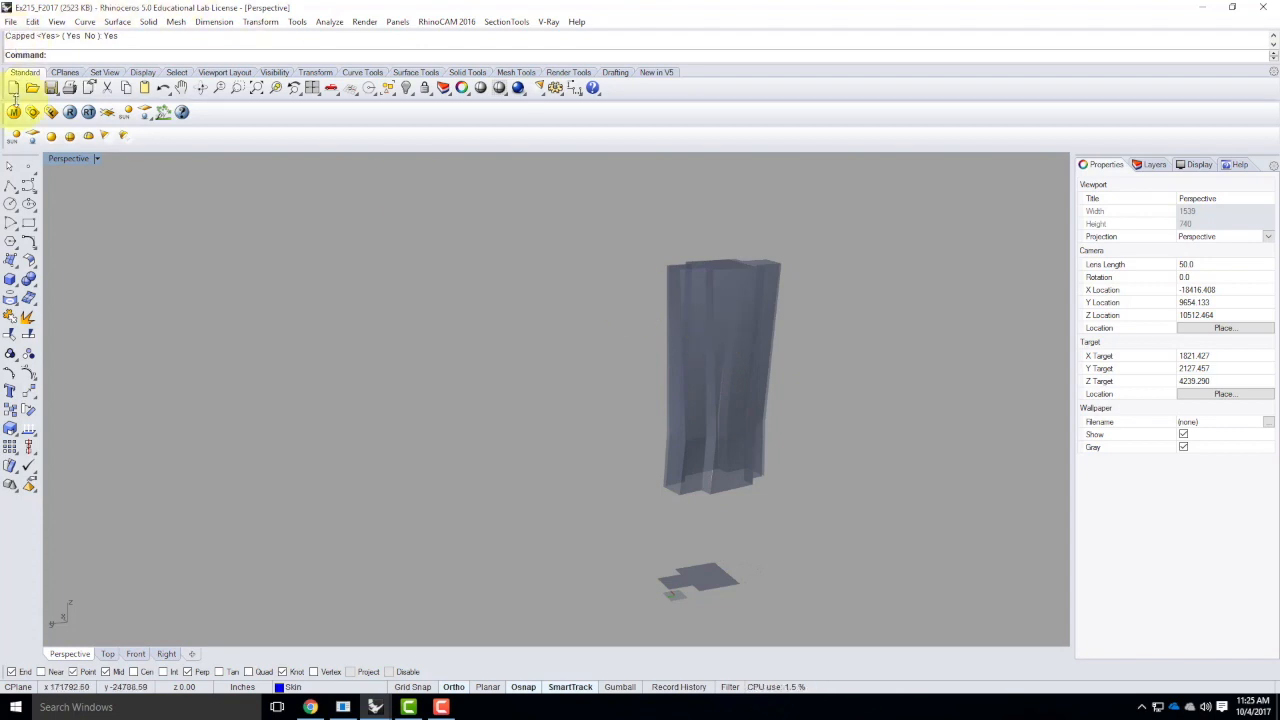
Examine the bitmap used for diffuse transparency in the Glass - Skyscraper - Light material, leaving its settings as they are
click(16, 114)
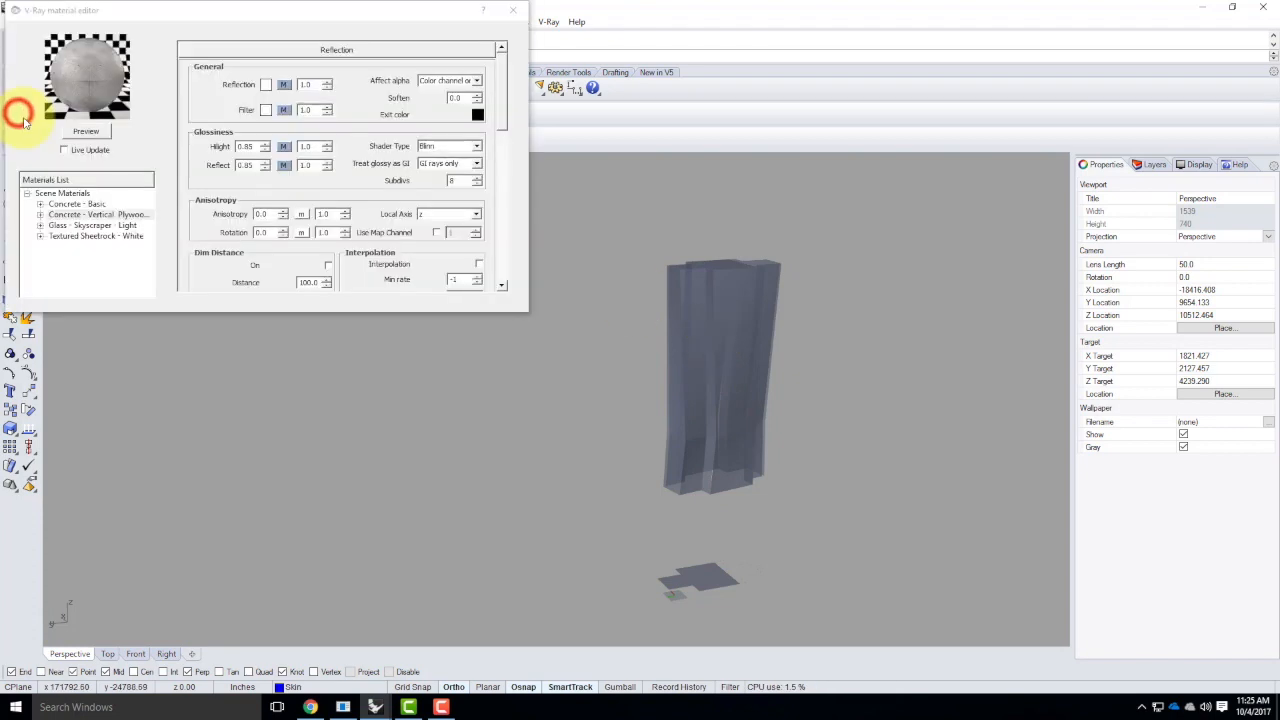
click(92, 225)
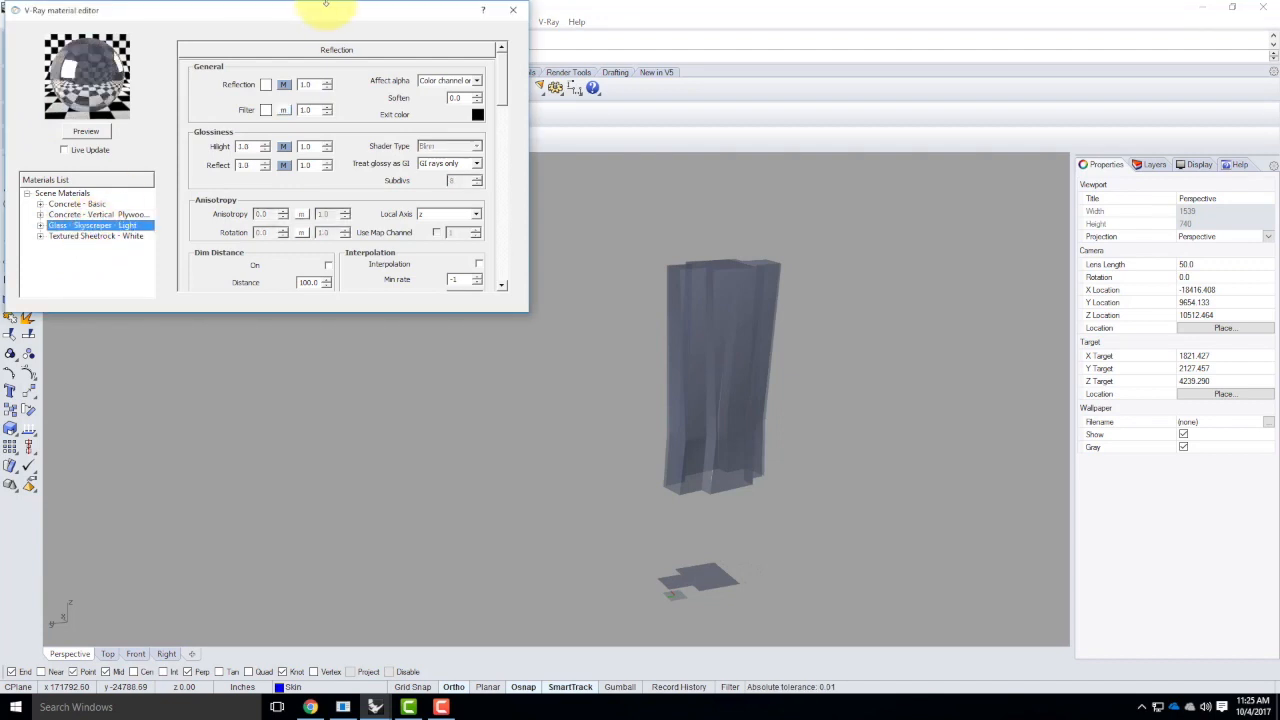
click(338, 50)
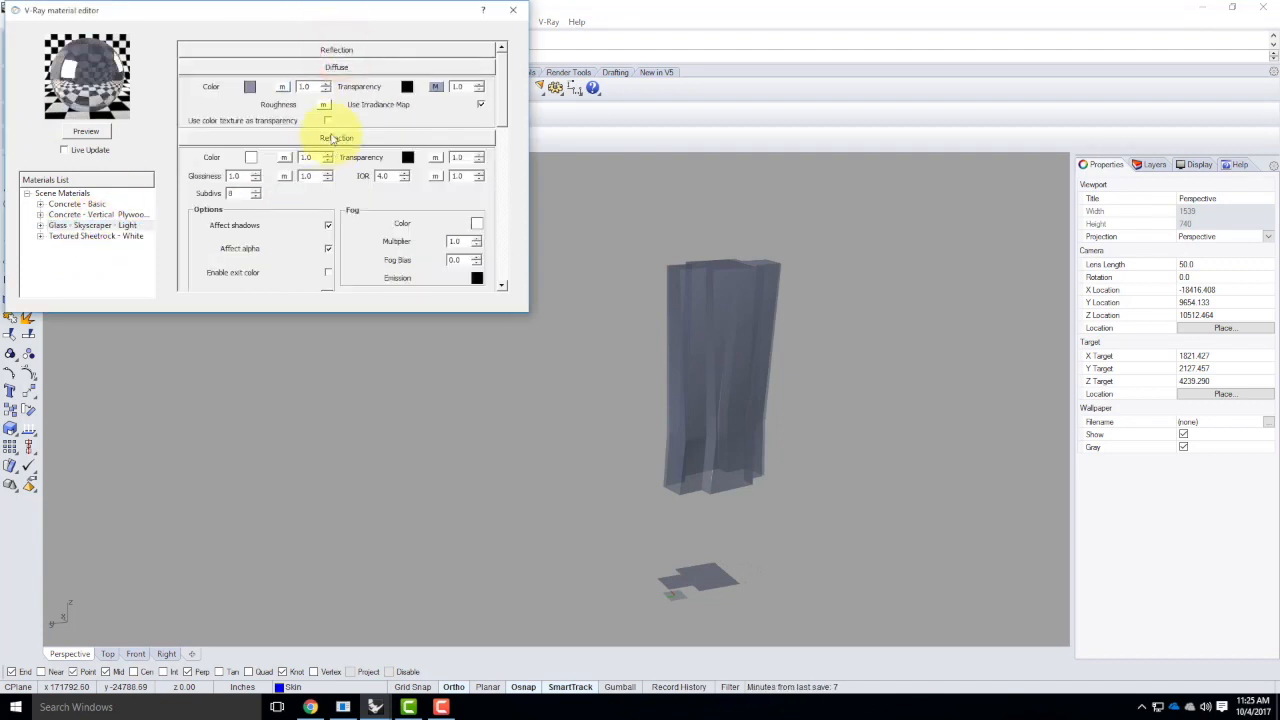
click(437, 88)
click(112, 143)
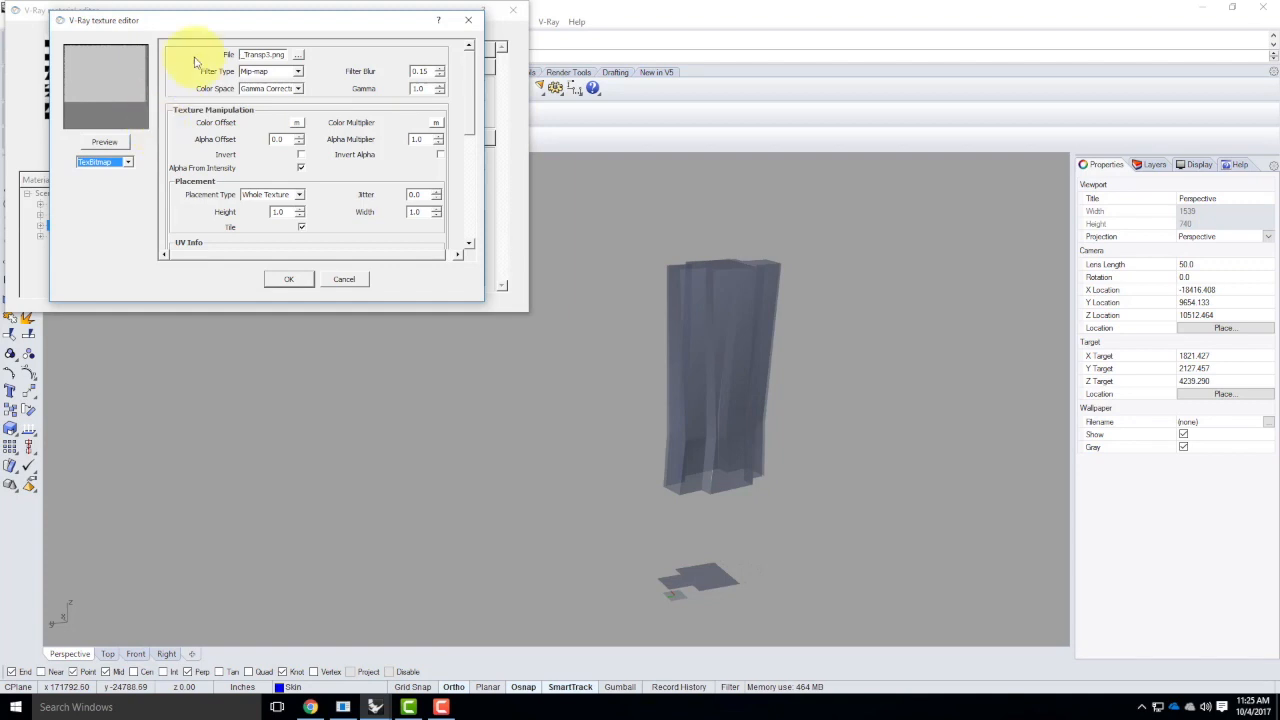
click(344, 280)
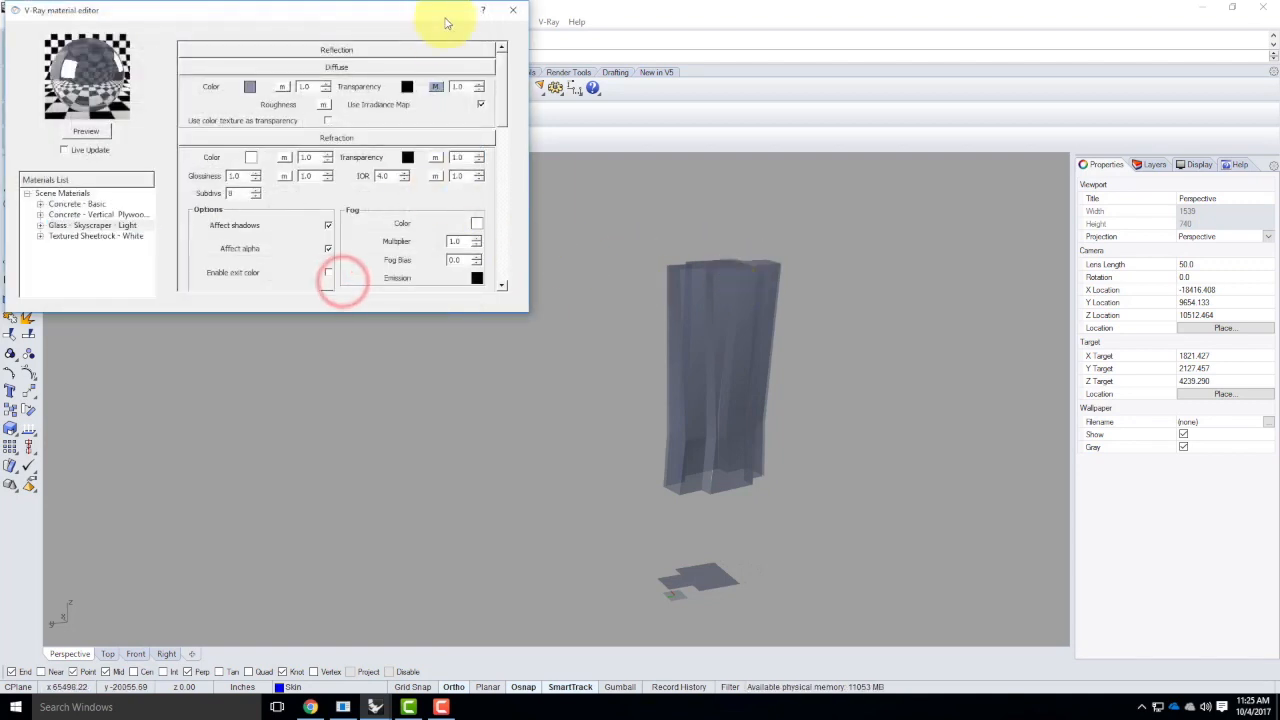
click(516, 12)
Select the skin and show its box mapping widget in the viewport
click(700, 423)
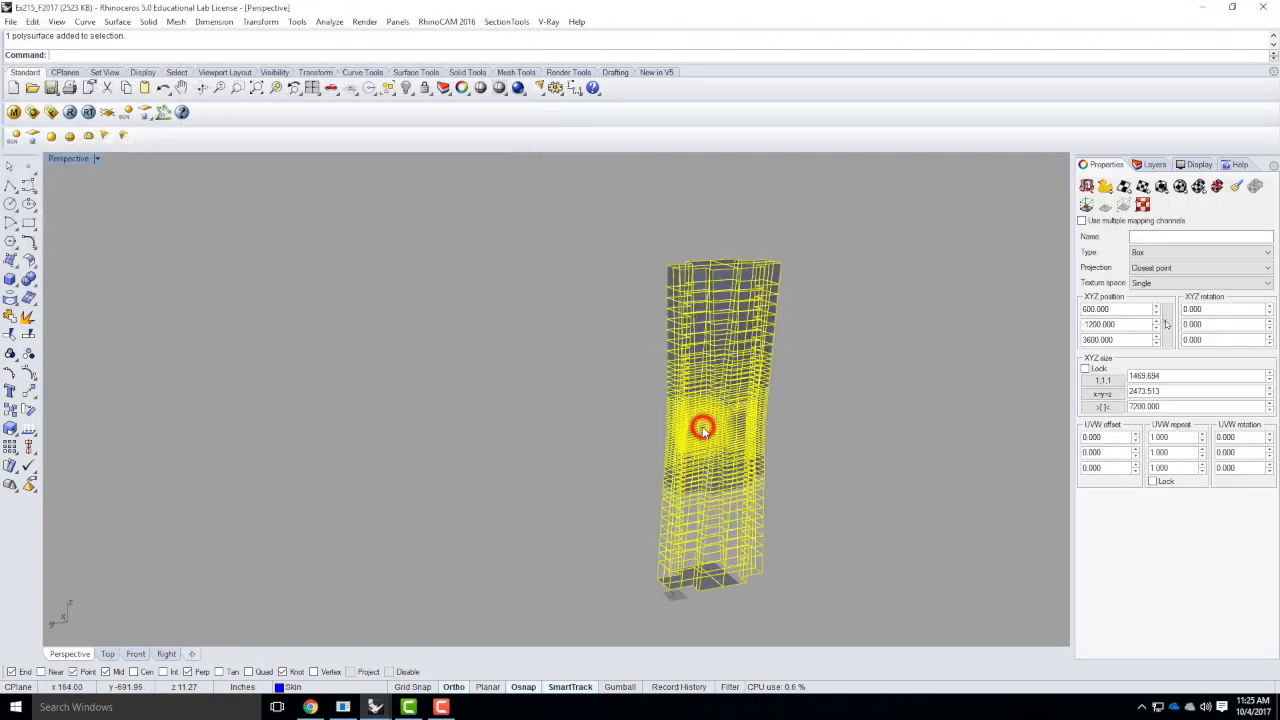
click(902, 265)
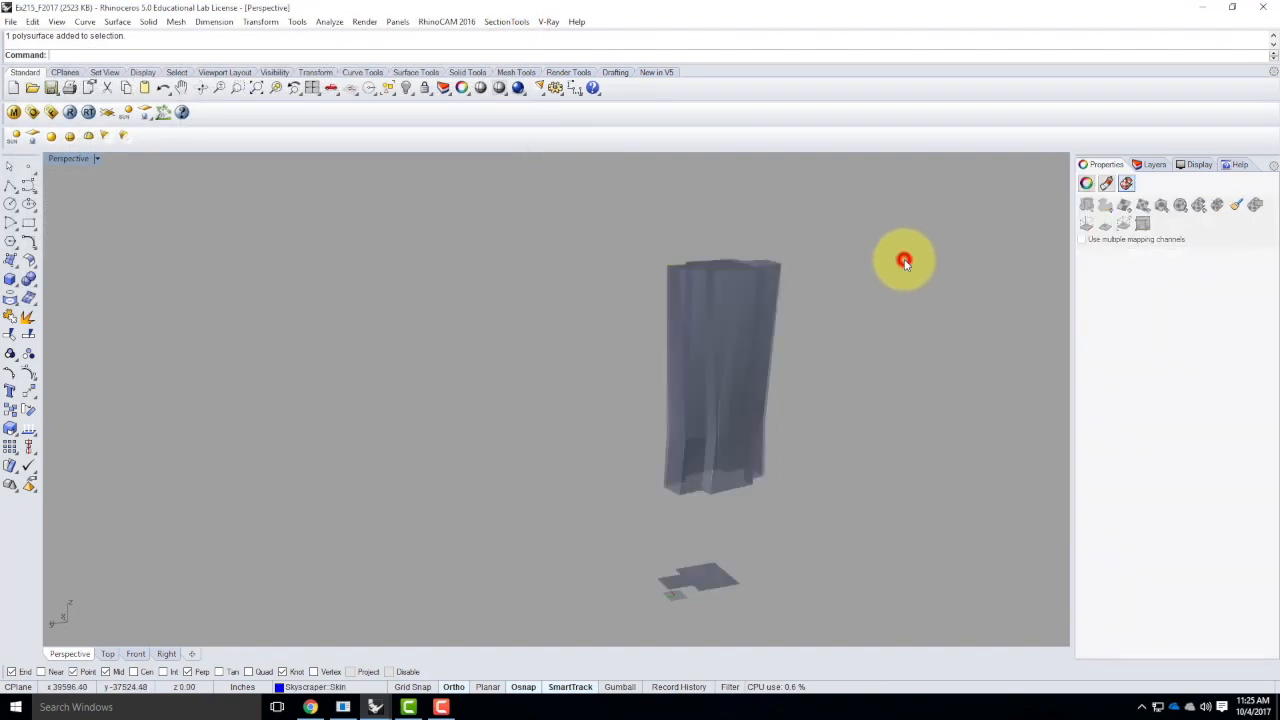
click(712, 344)
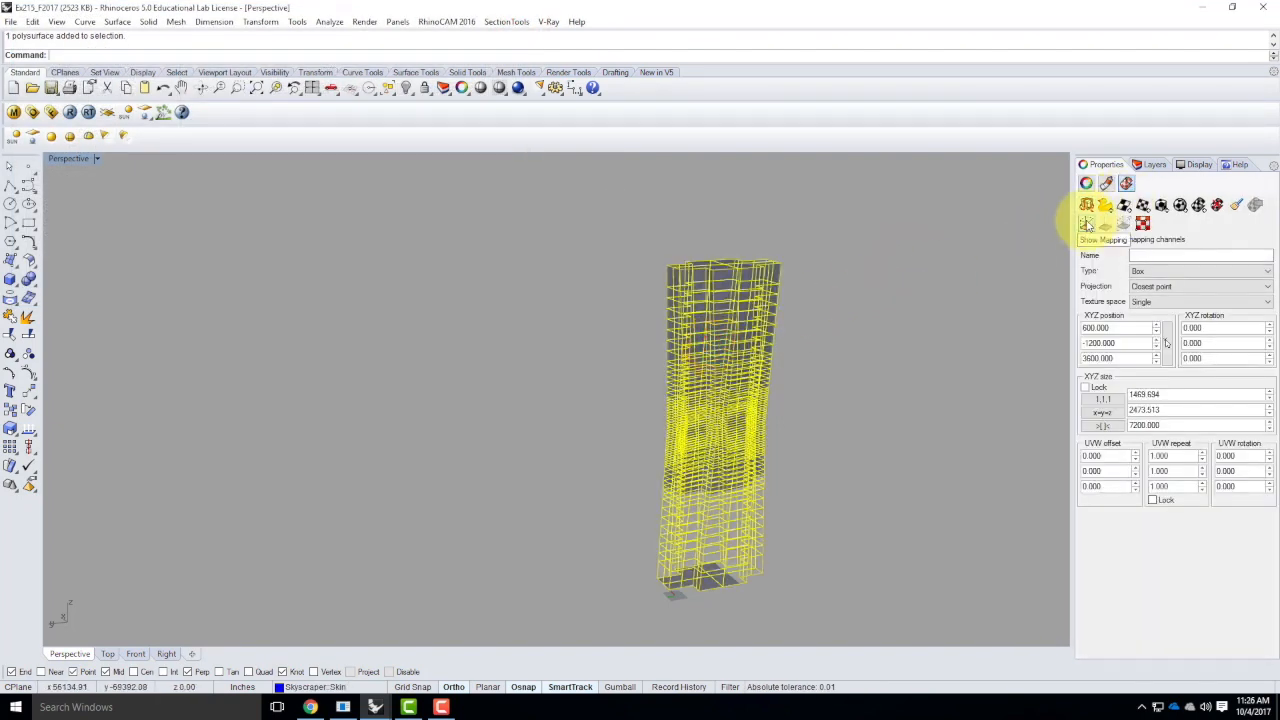
click(1087, 224)
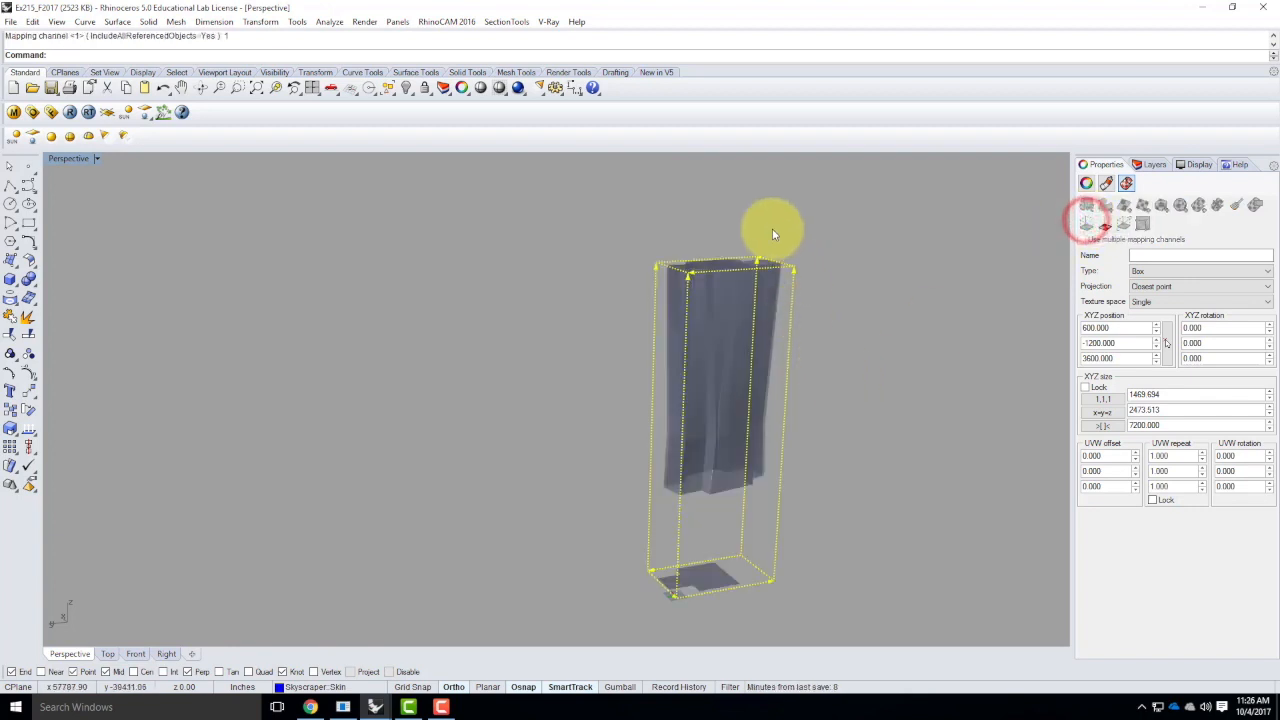
right_drag(614, 309, 686, 325)
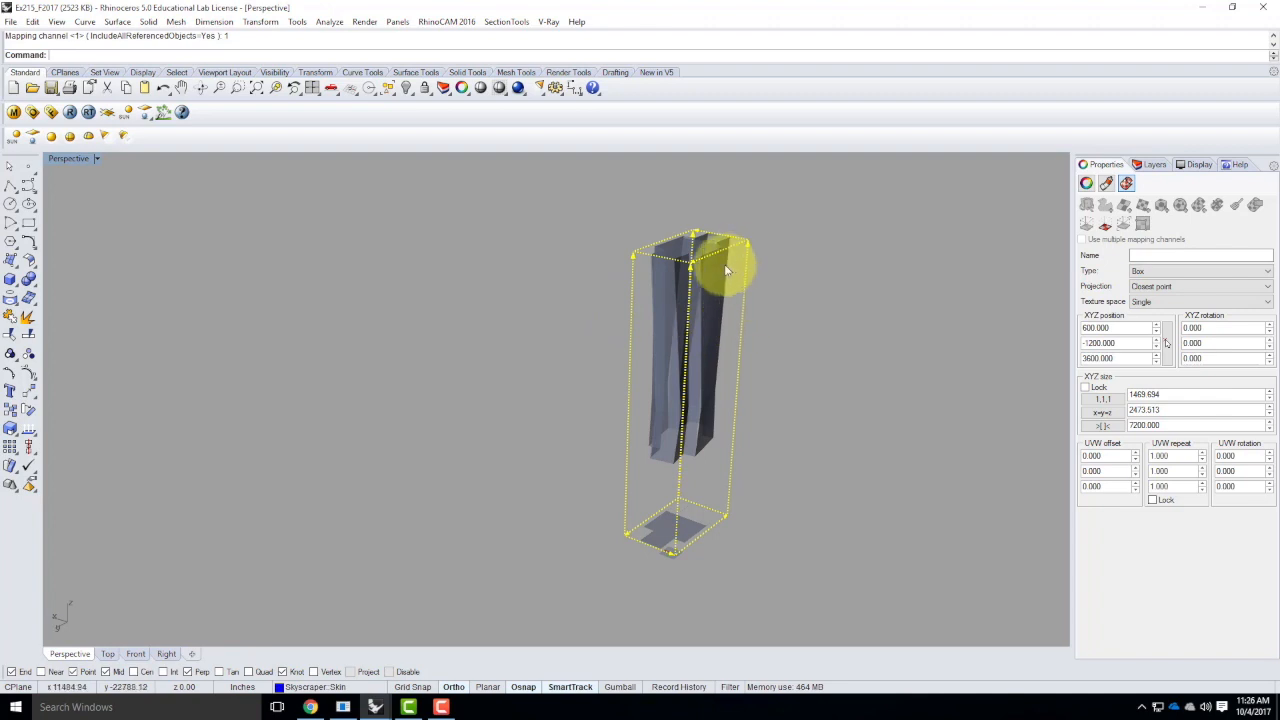
Scale the skin's mapping box in X to 4' with Scale1D, from its upper corner
scroll(705, 292, up, 2)
text(Scale1D)
key(Return)
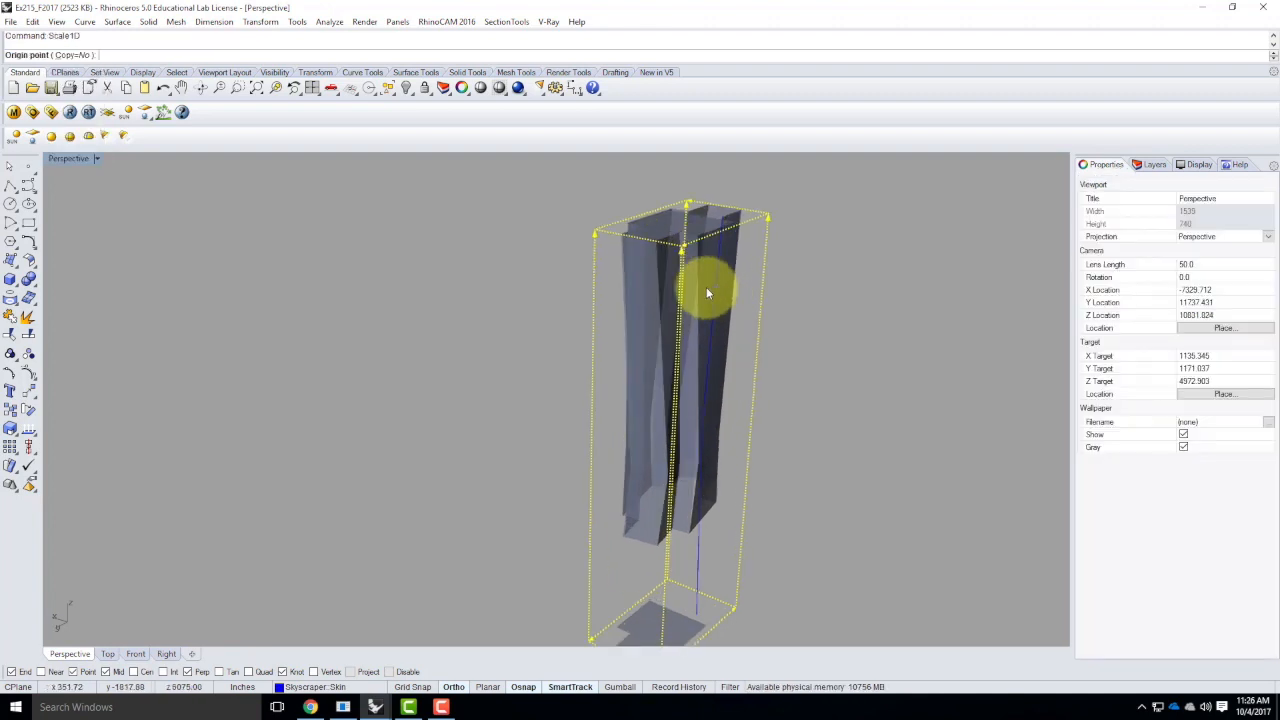
scroll(706, 243, up, 2)
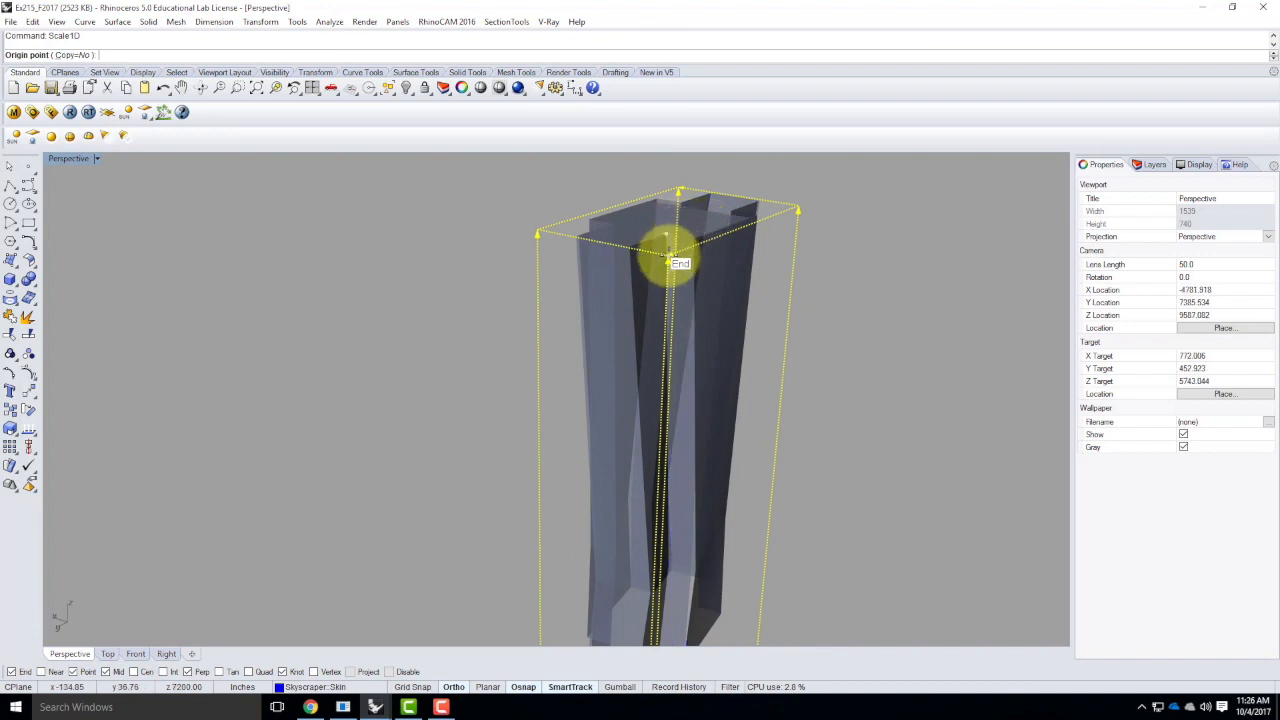
click(668, 254)
click(541, 228)
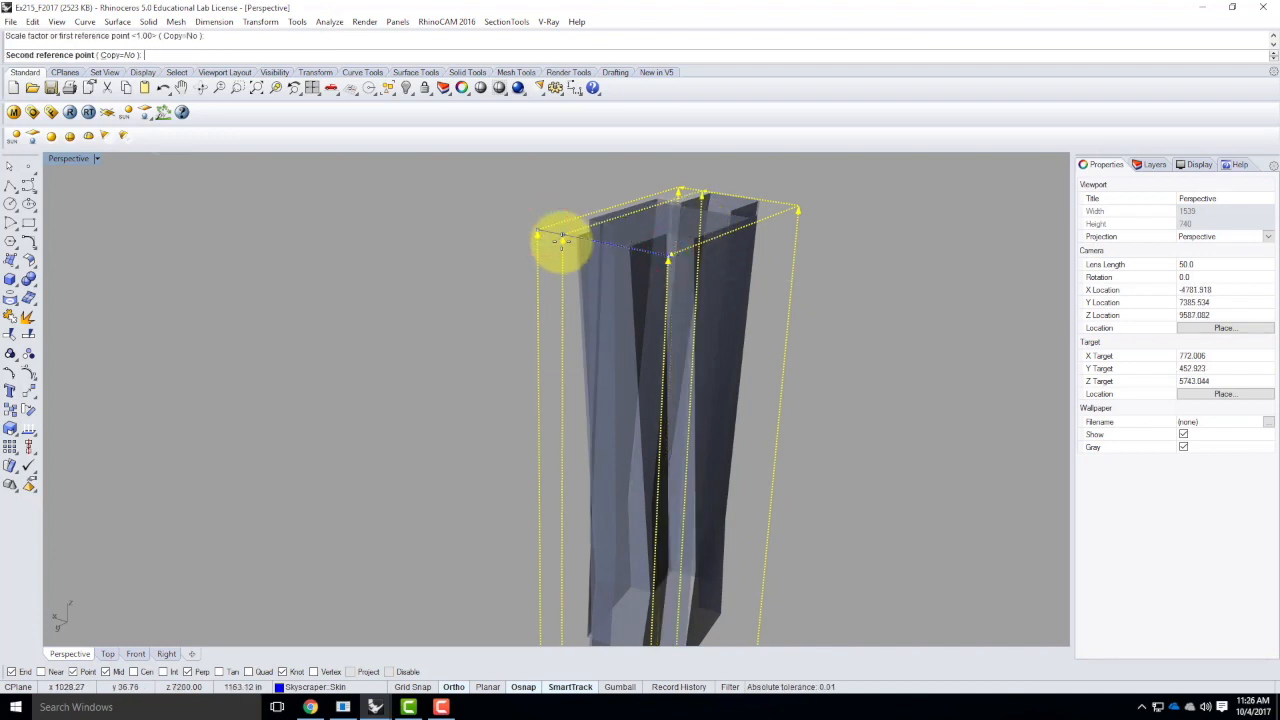
text(4')
key(Return)
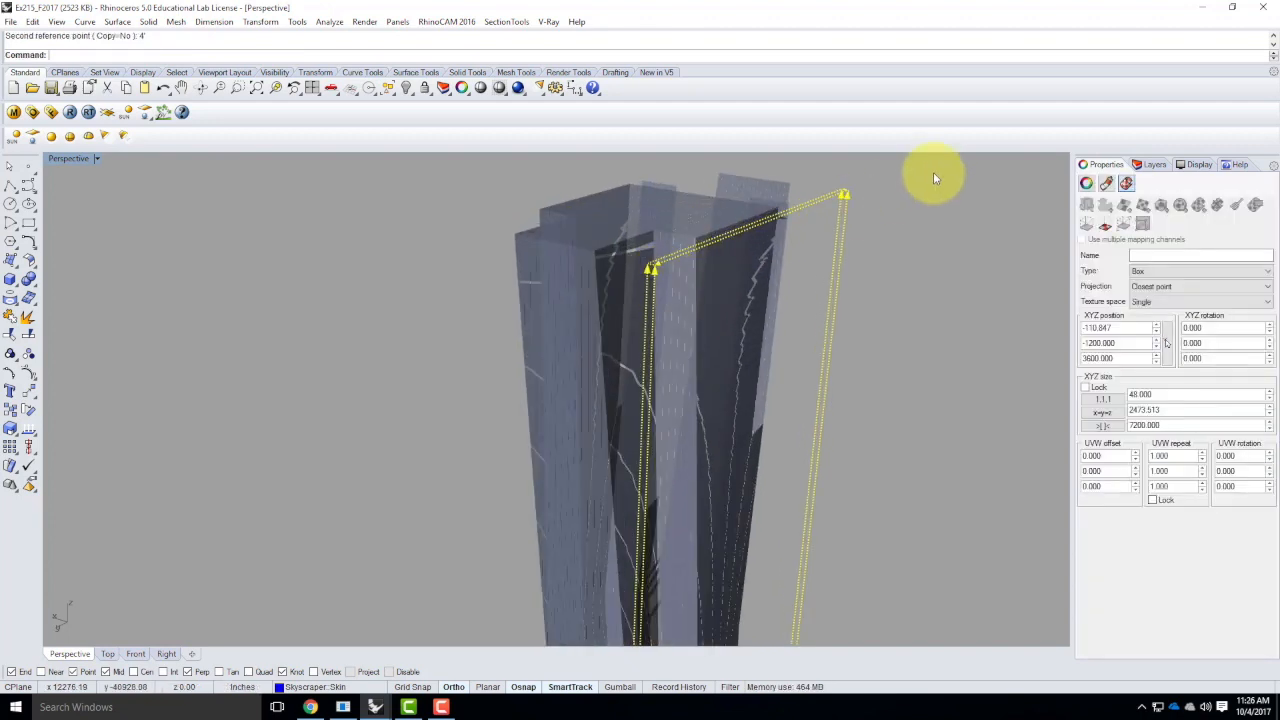
Scale the skin's mapping box in Y to 4' with Scale1D, from the same upper corner
key(Return)
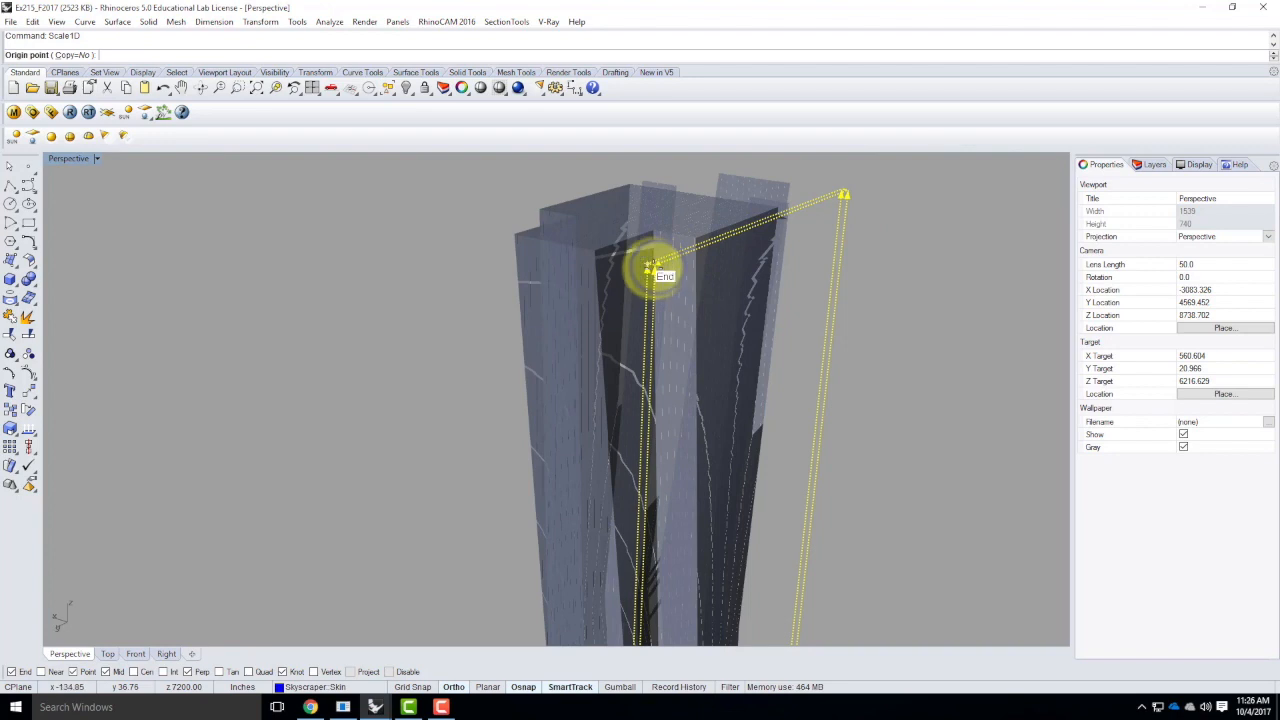
click(648, 266)
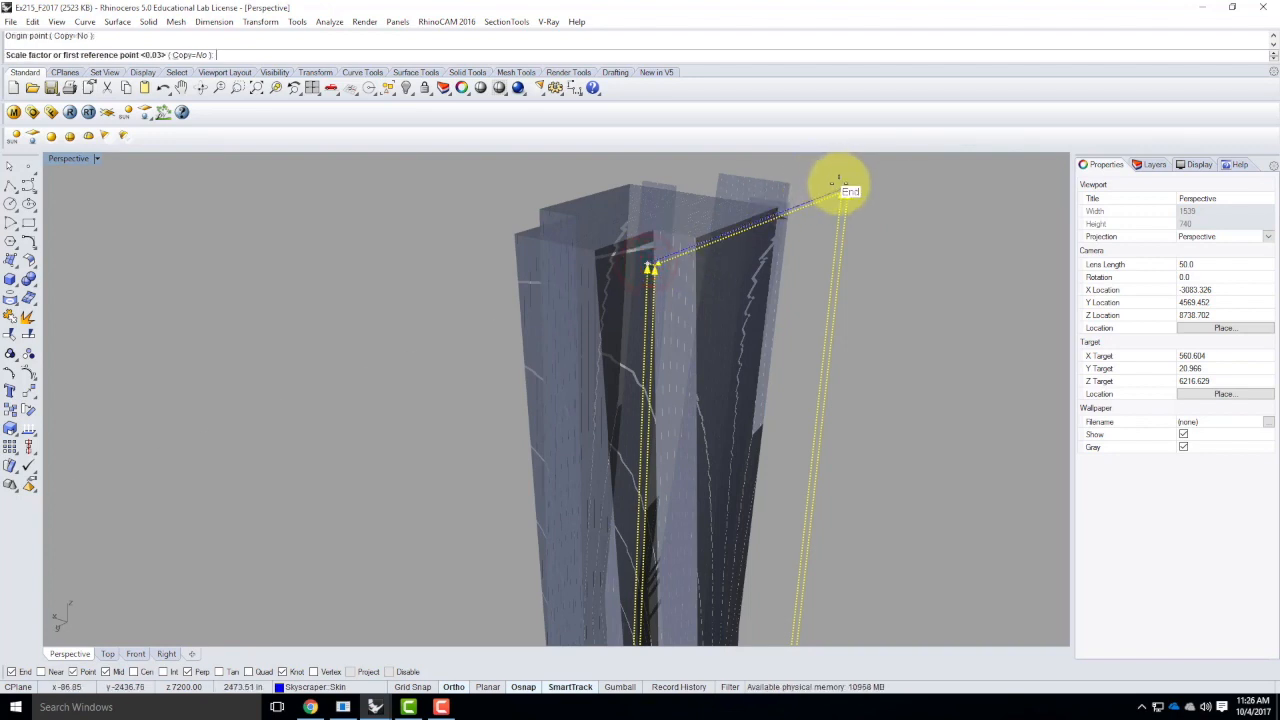
click(841, 191)
text(4)
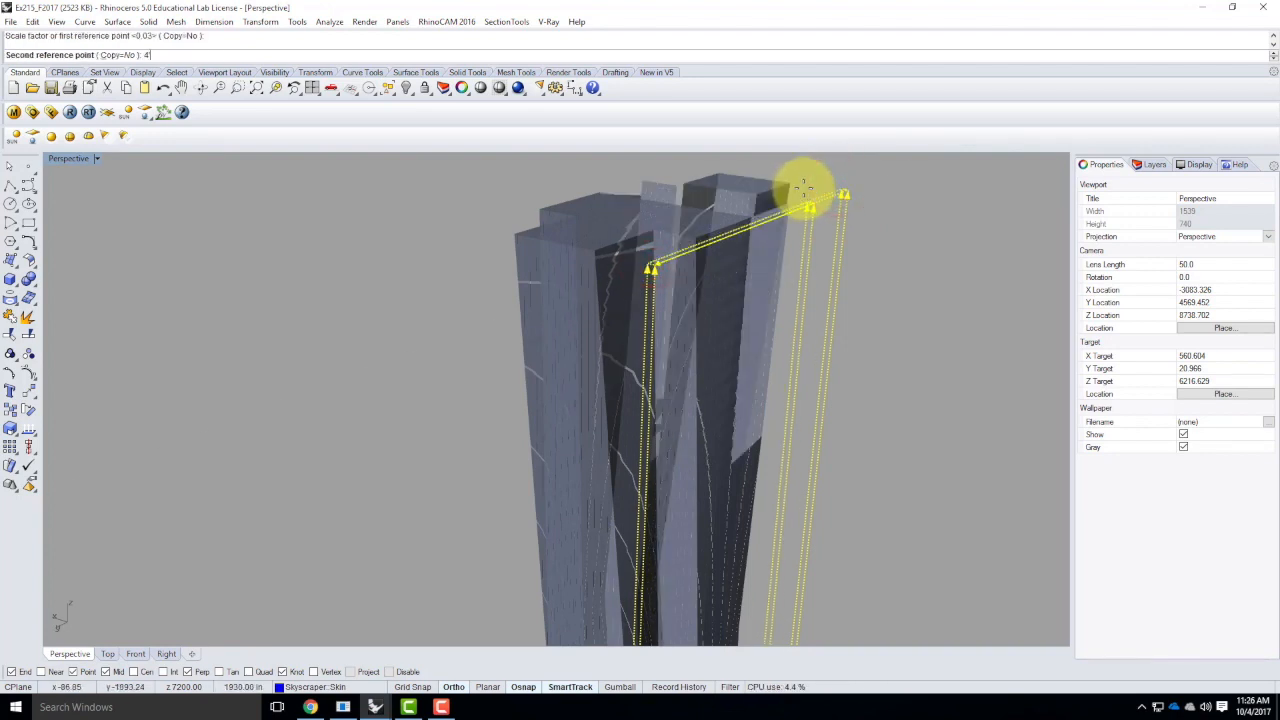
text(')
key(Return)
Scale the skin's mapping box in height to 16' with Scale1D, from its base corner
scroll(689, 166, down, 5)
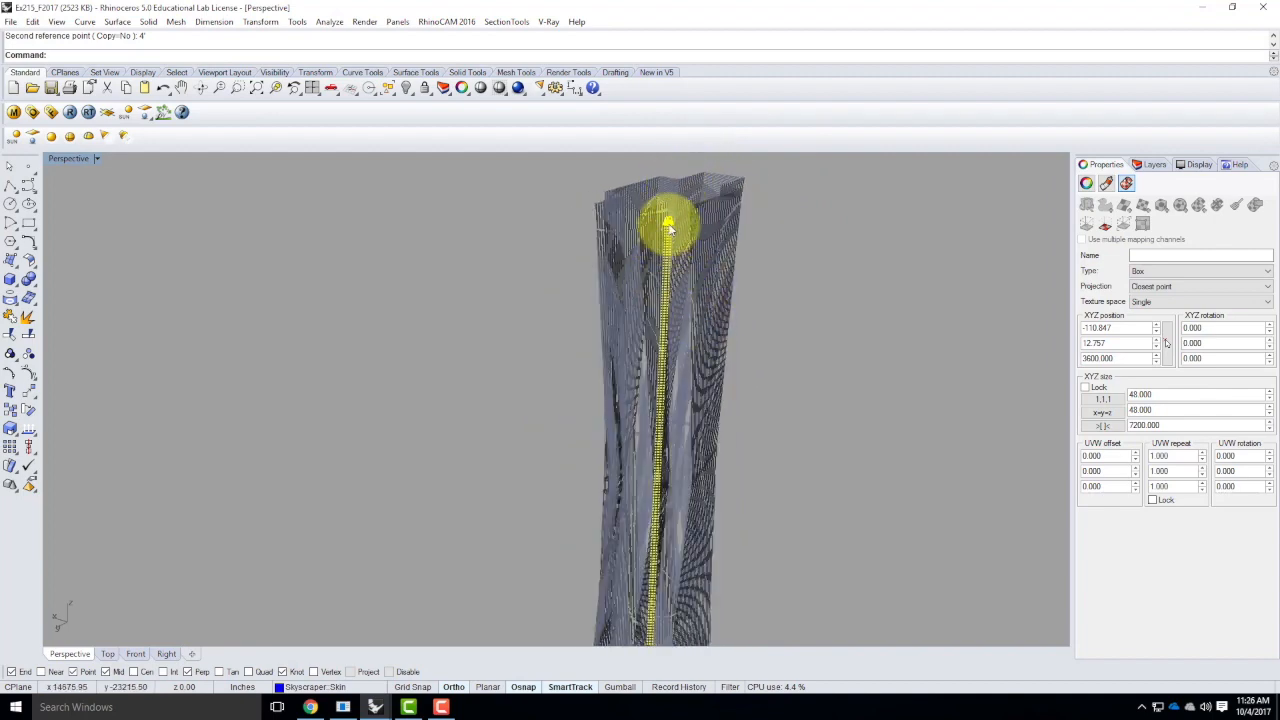
scroll(668, 233, down, 3)
scroll(655, 455, up, 8)
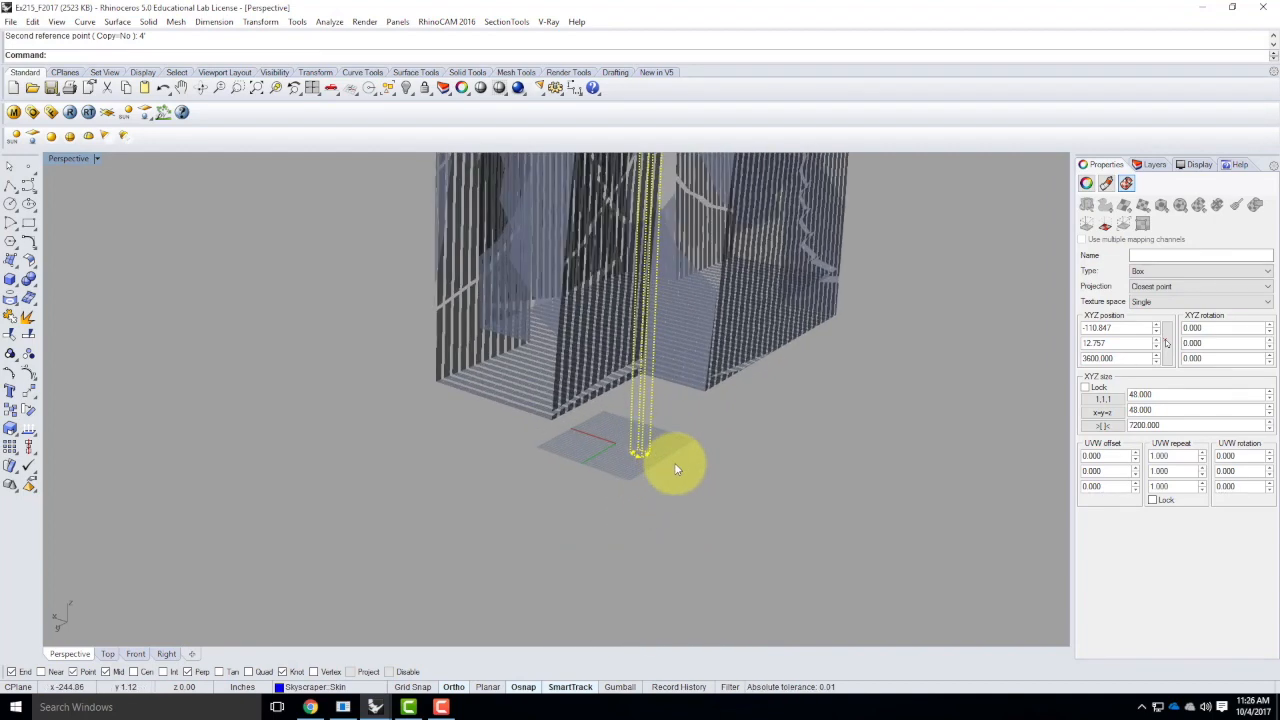
text(Scale1D)
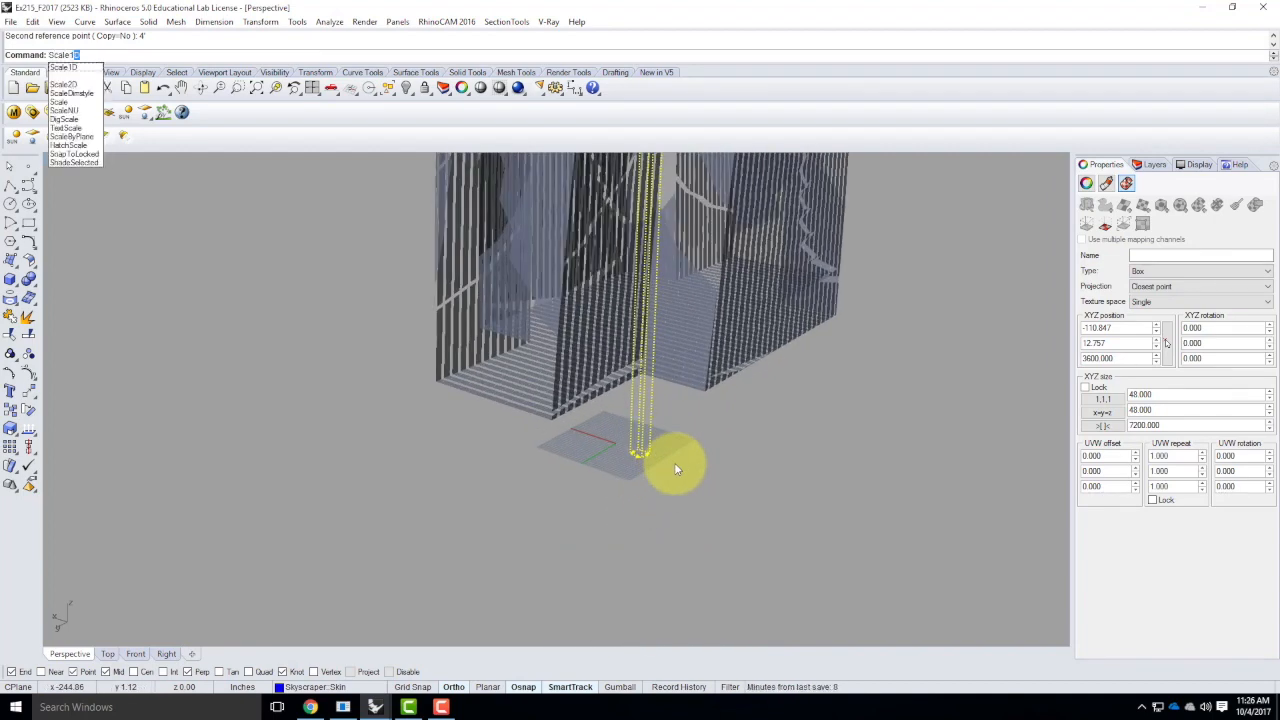
key(Return)
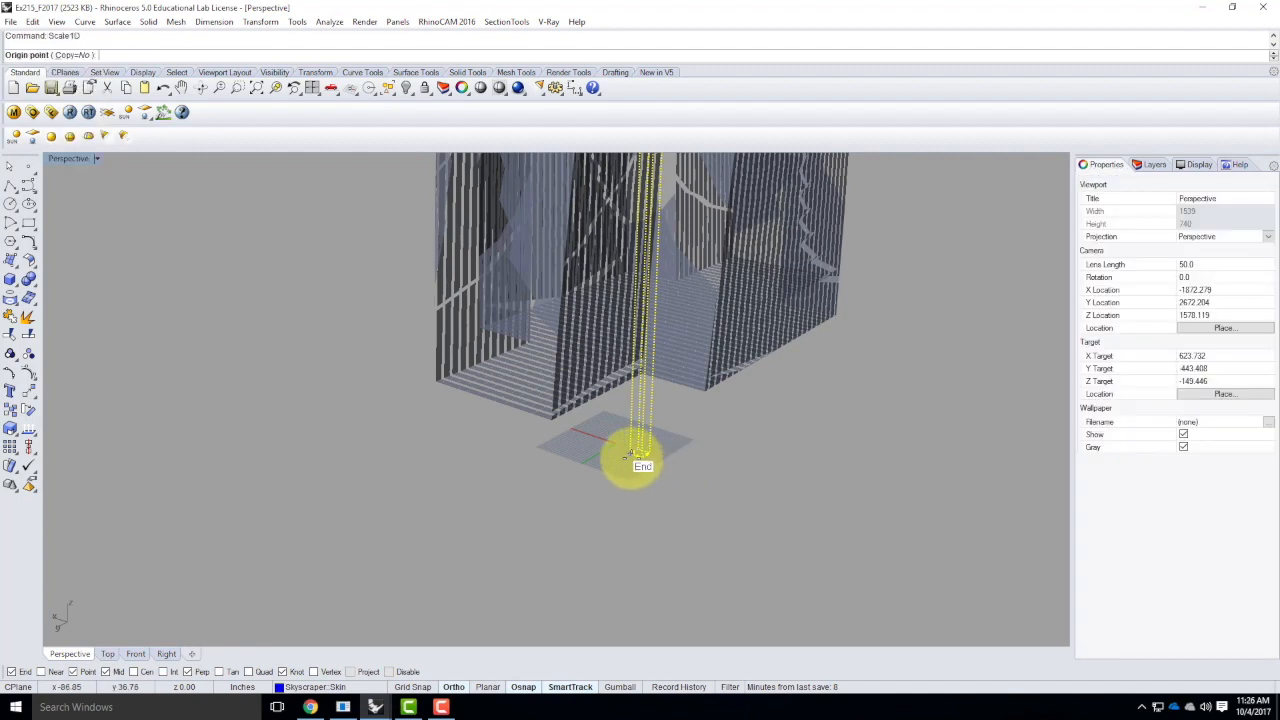
click(632, 455)
scroll(632, 534, down, 3)
scroll(640, 450, down, 1)
scroll(643, 300, up, 8)
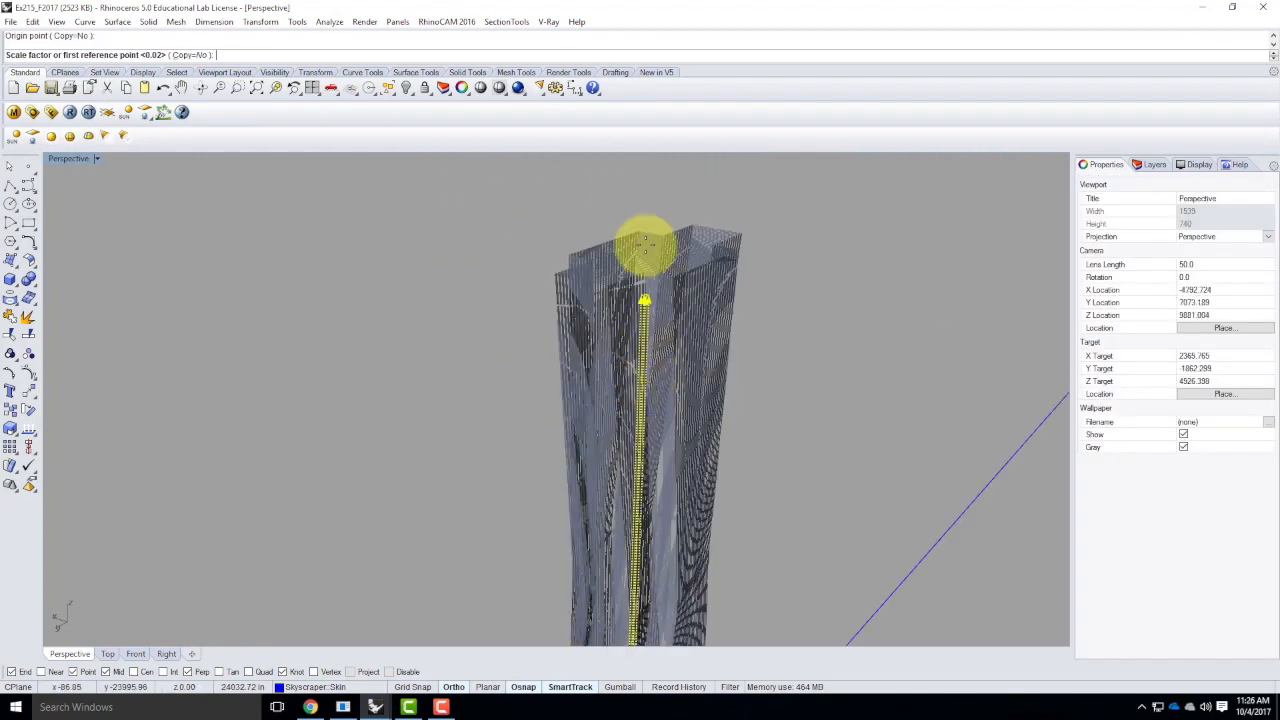
click(679, 438)
text(16')
key(Return)
Turn on the Floor layer and move the skin's mapping box from its base corner to a point beside the tower's base
scroll(666, 434, down, 6)
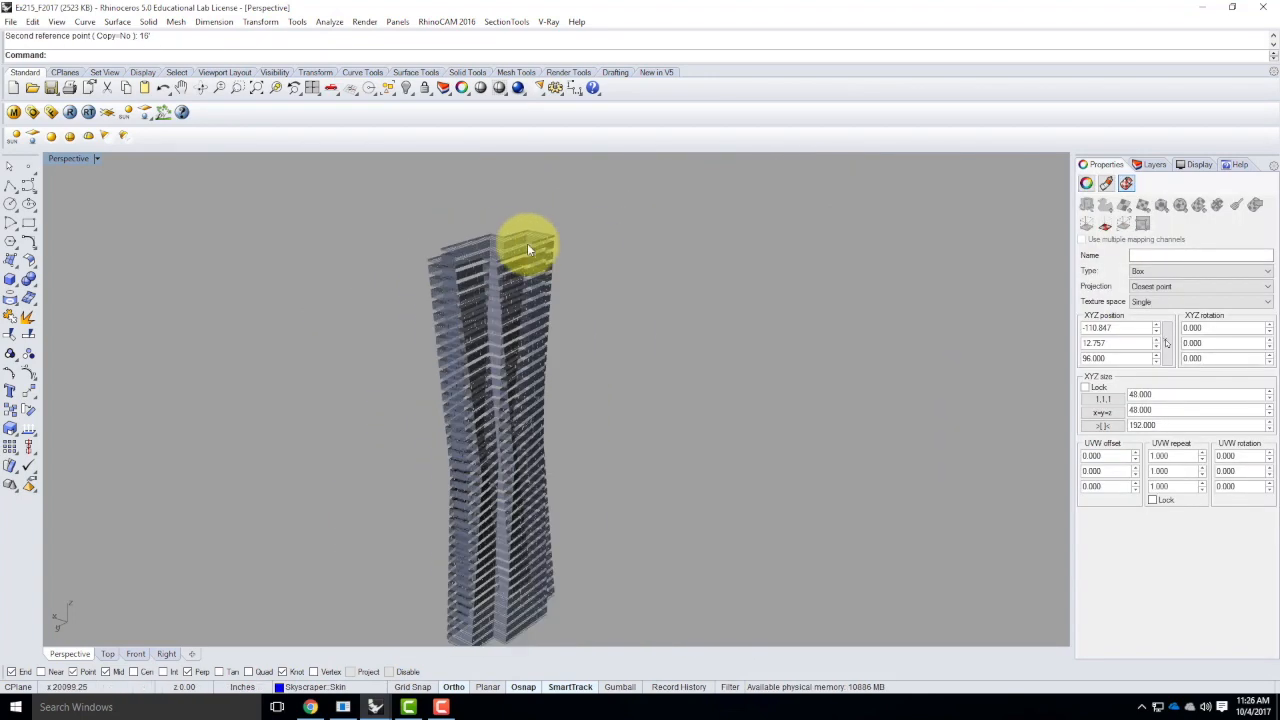
scroll(531, 377, up, 1)
scroll(520, 430, up, 6)
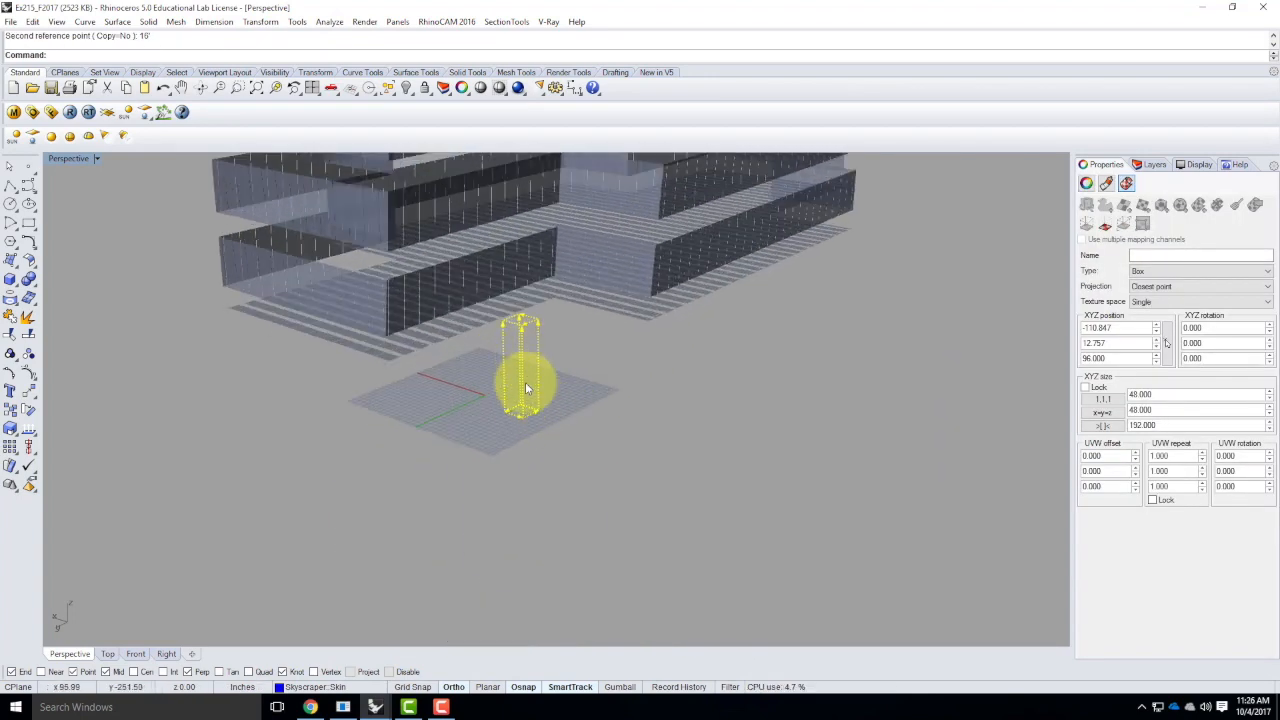
scroll(525, 465, down, 1)
text(move)
key(Return)
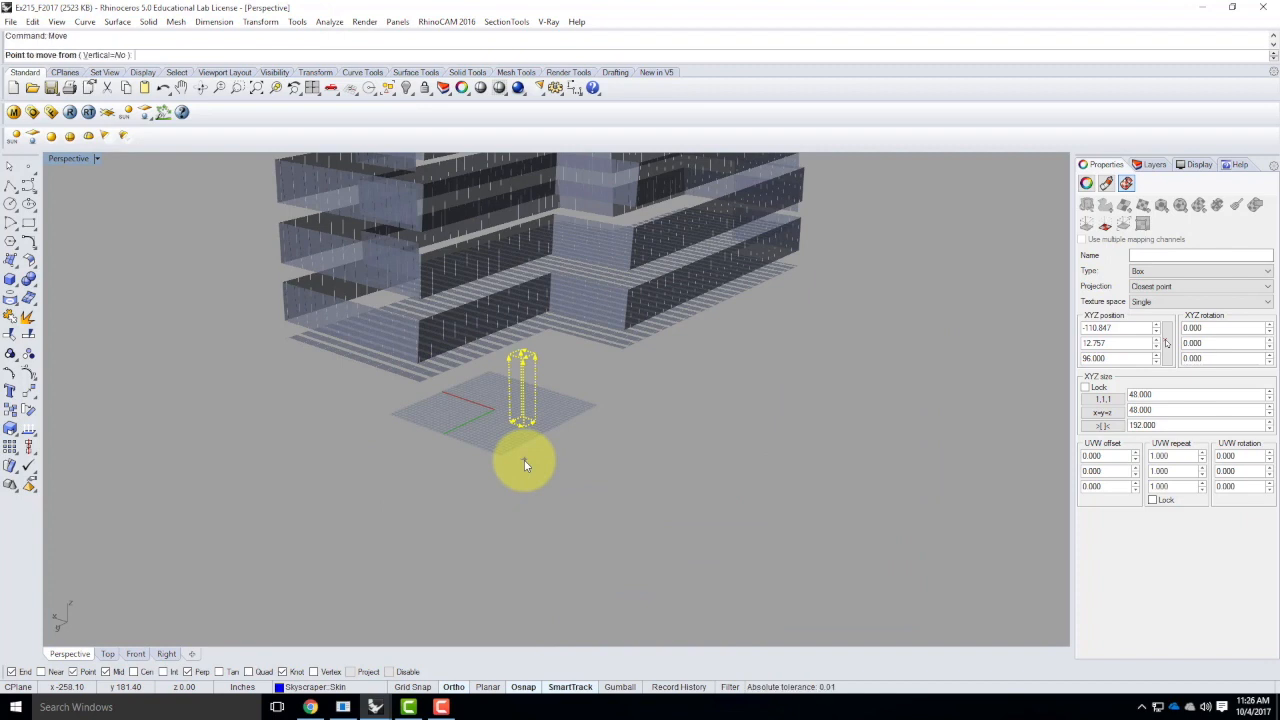
click(1156, 166)
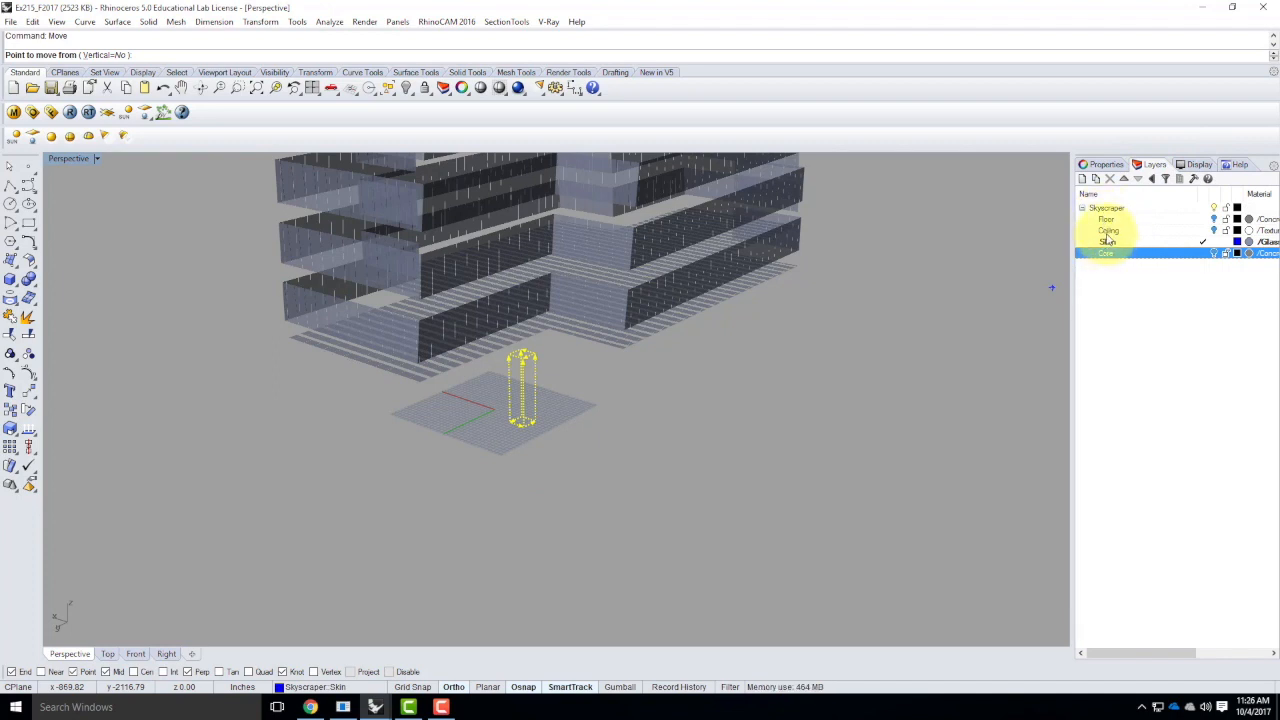
click(1215, 220)
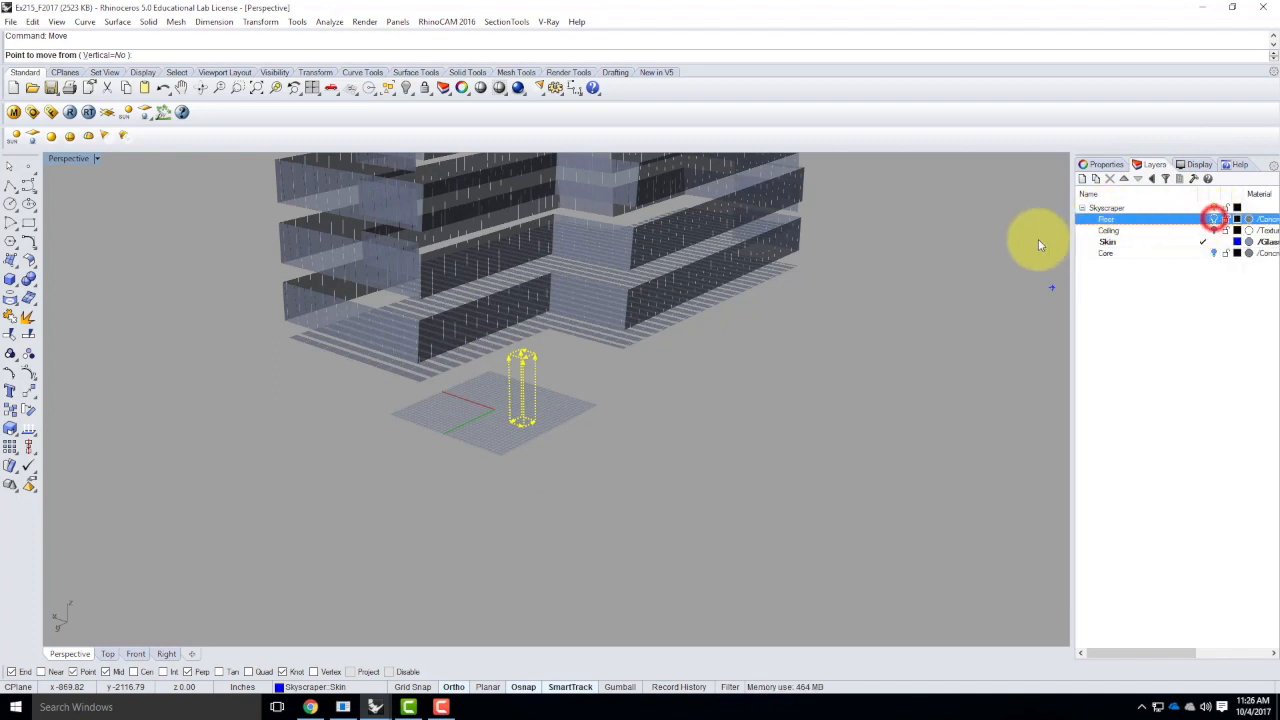
click(523, 434)
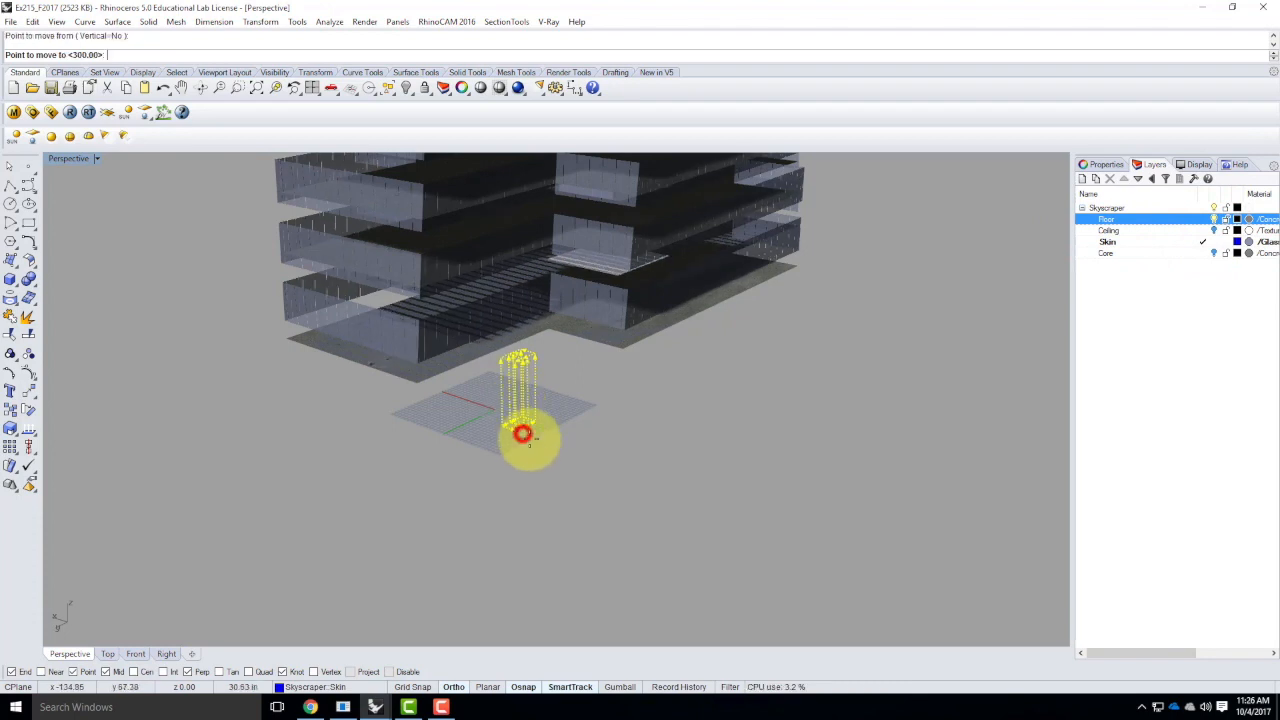
scroll(523, 434, down, 6)
scroll(519, 375, up, 5)
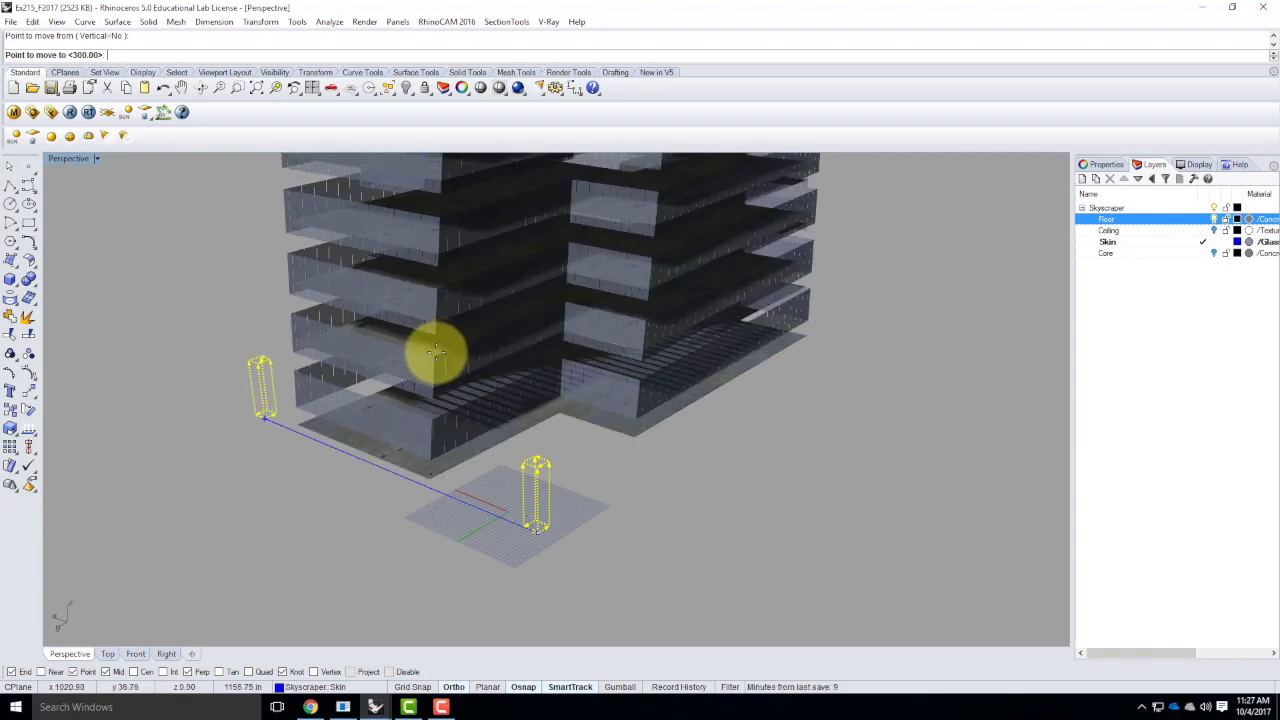
click(541, 486)
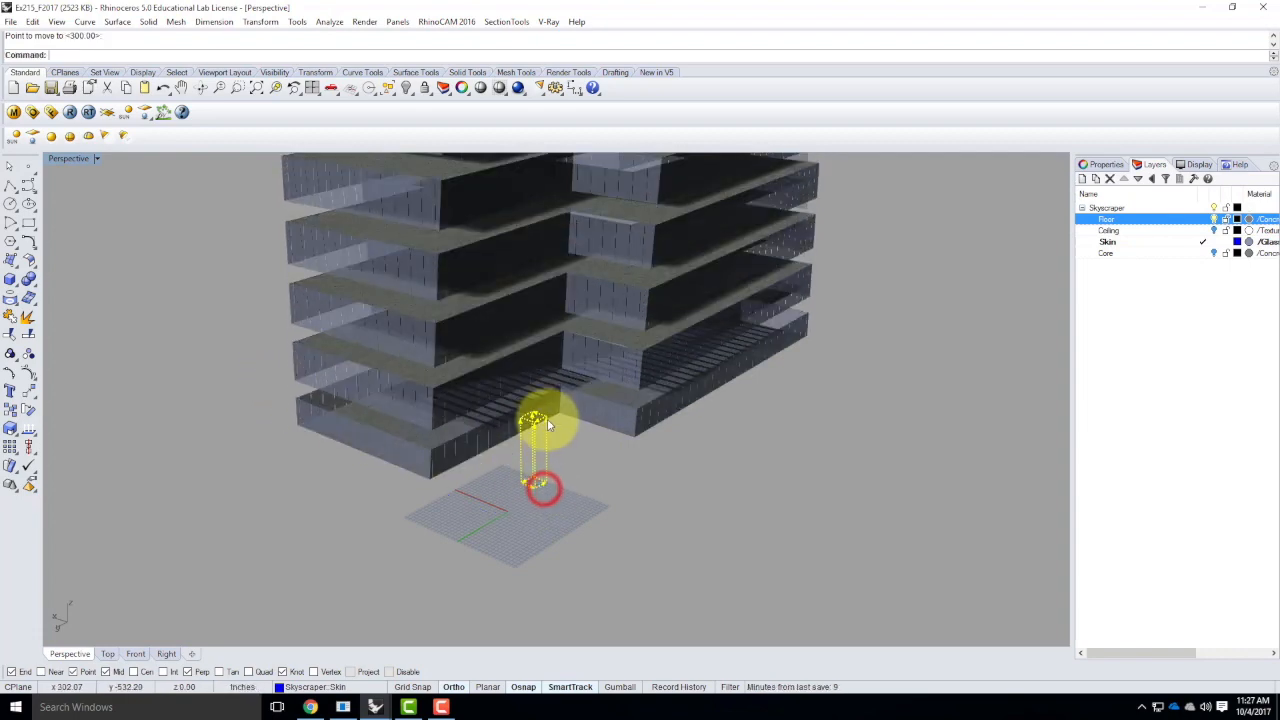
Move the skin's mapping box from its upper corner to the outer corner of a floor slab on the tower
key(Return)
click(547, 419)
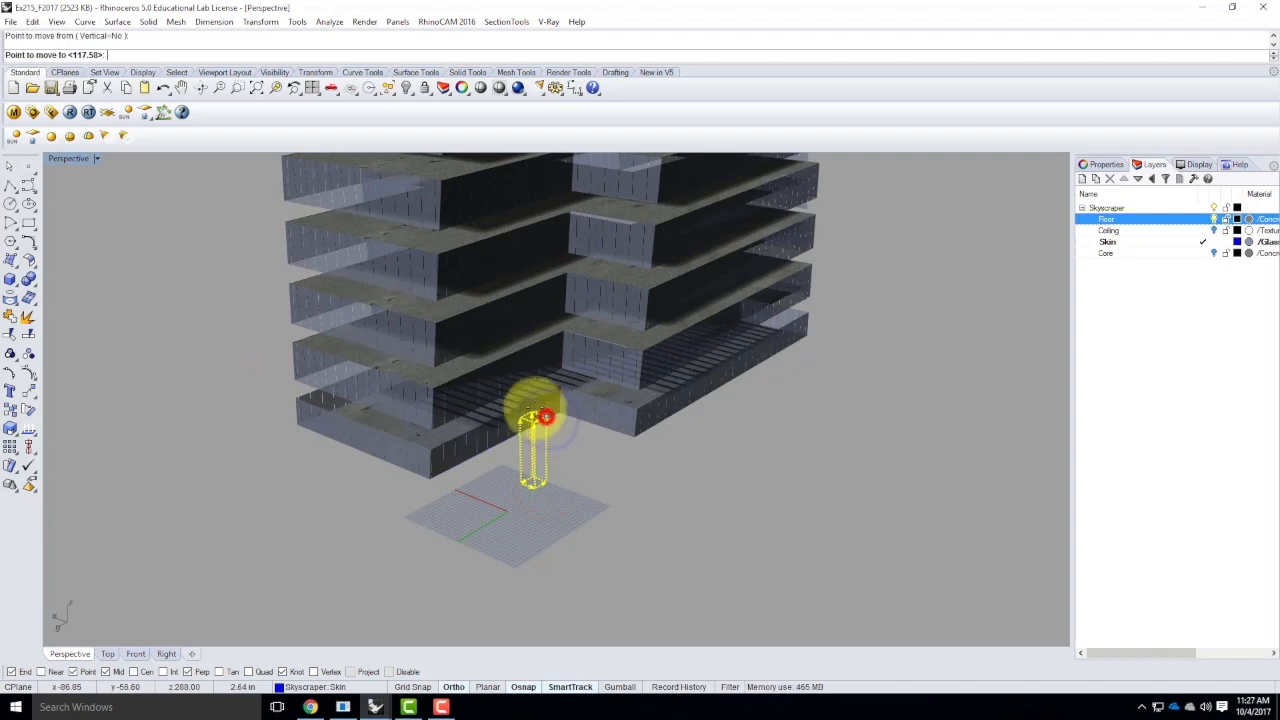
click(441, 255)
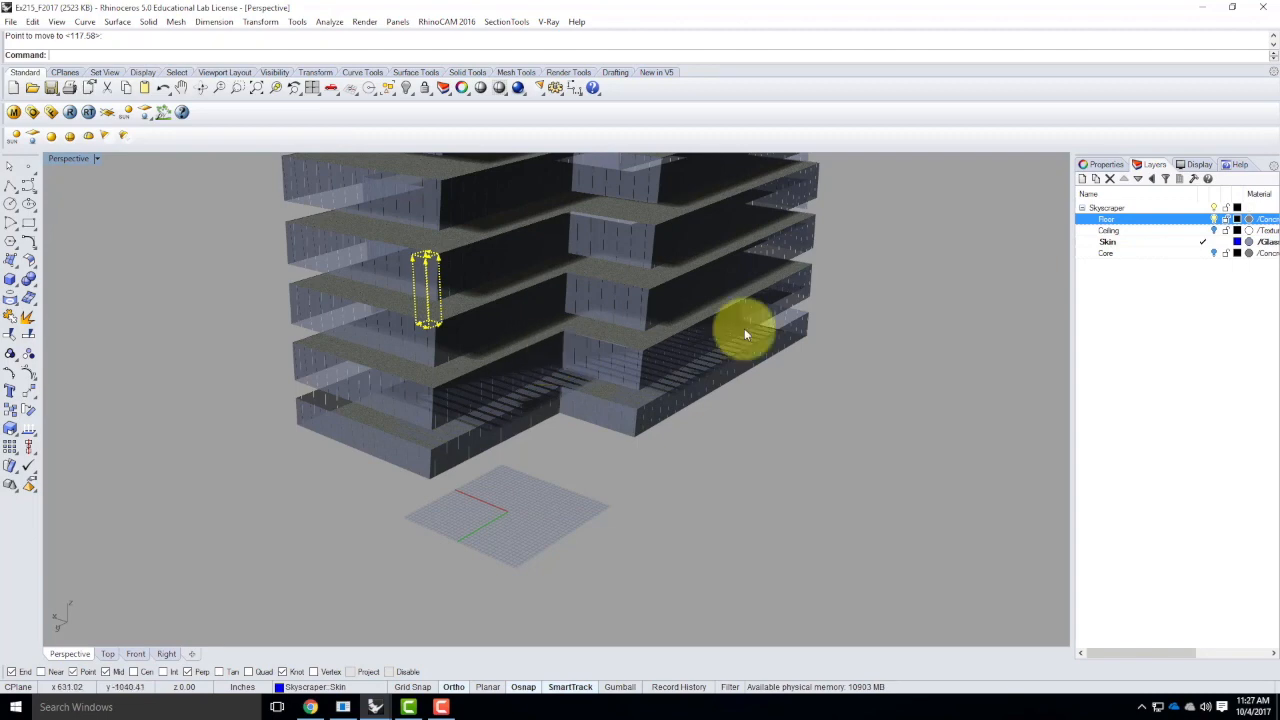
Turn on the Ceiling layer and move the skin's mapping box by its upper corner down to line up with the ceiling's corner
click(1213, 230)
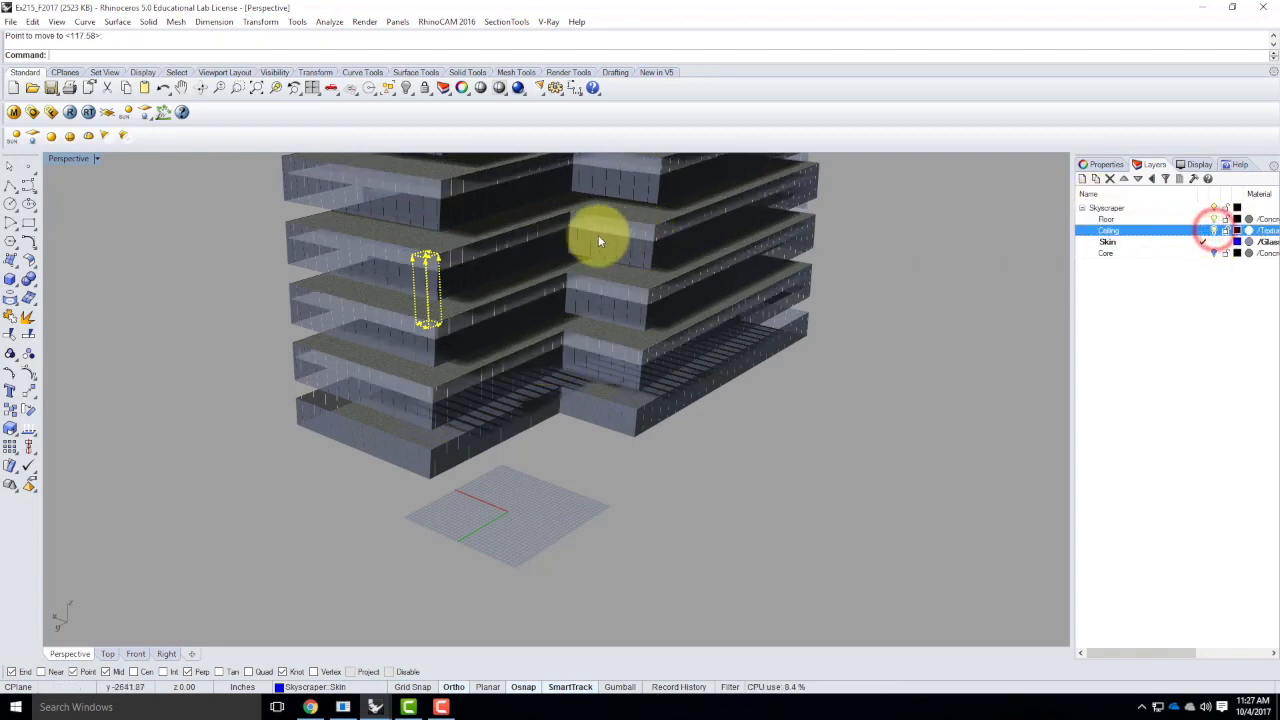
right_click(437, 260)
scroll(440, 265, up, 4)
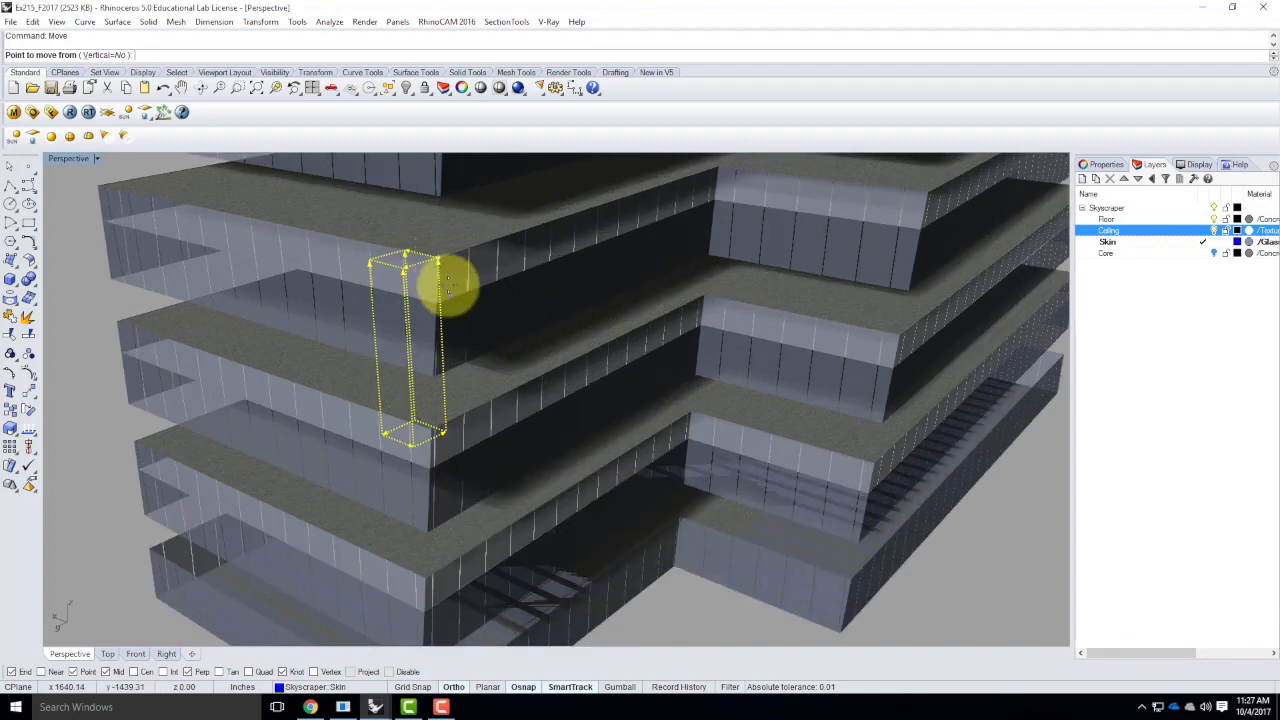
click(437, 260)
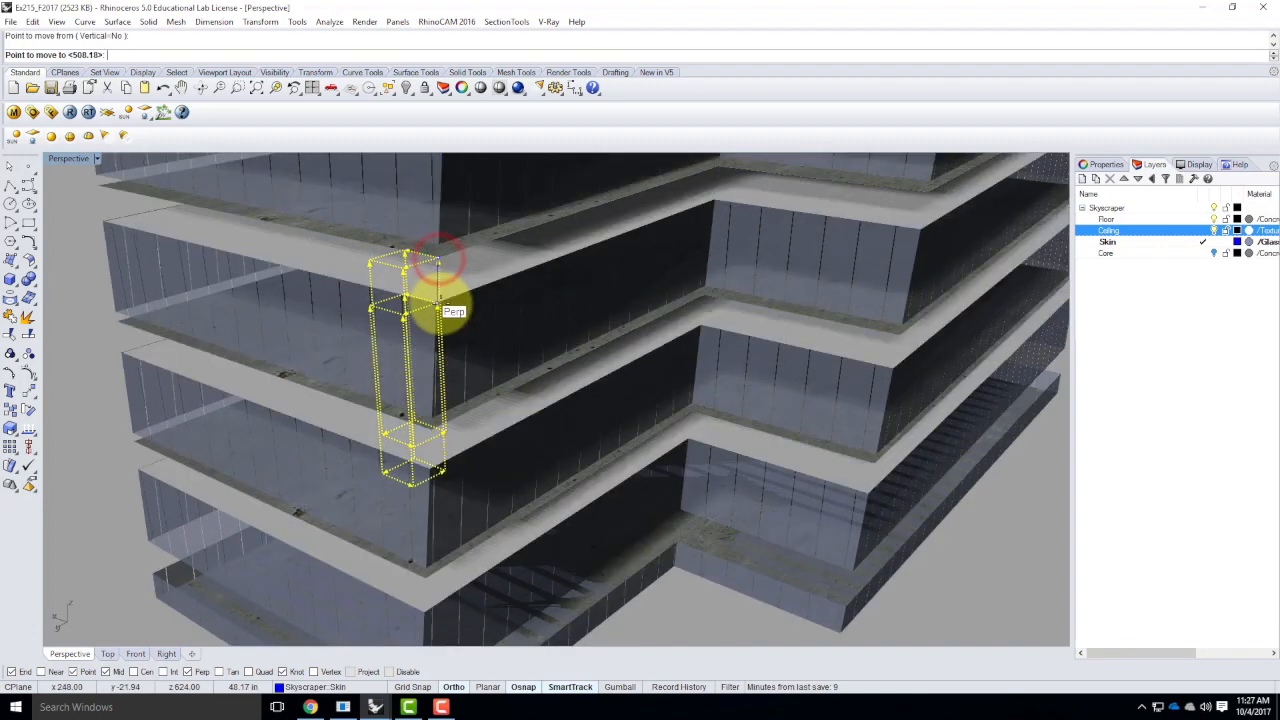
scroll(445, 290, down, 5)
click(568, 457)
Examine how the glass panel divisions line up with the floors and ceilings around the tower's lower storeys
right_drag(543, 494, 530, 440)
scroll(380, 267, up, 8)
right_drag(360, 277, 435, 295)
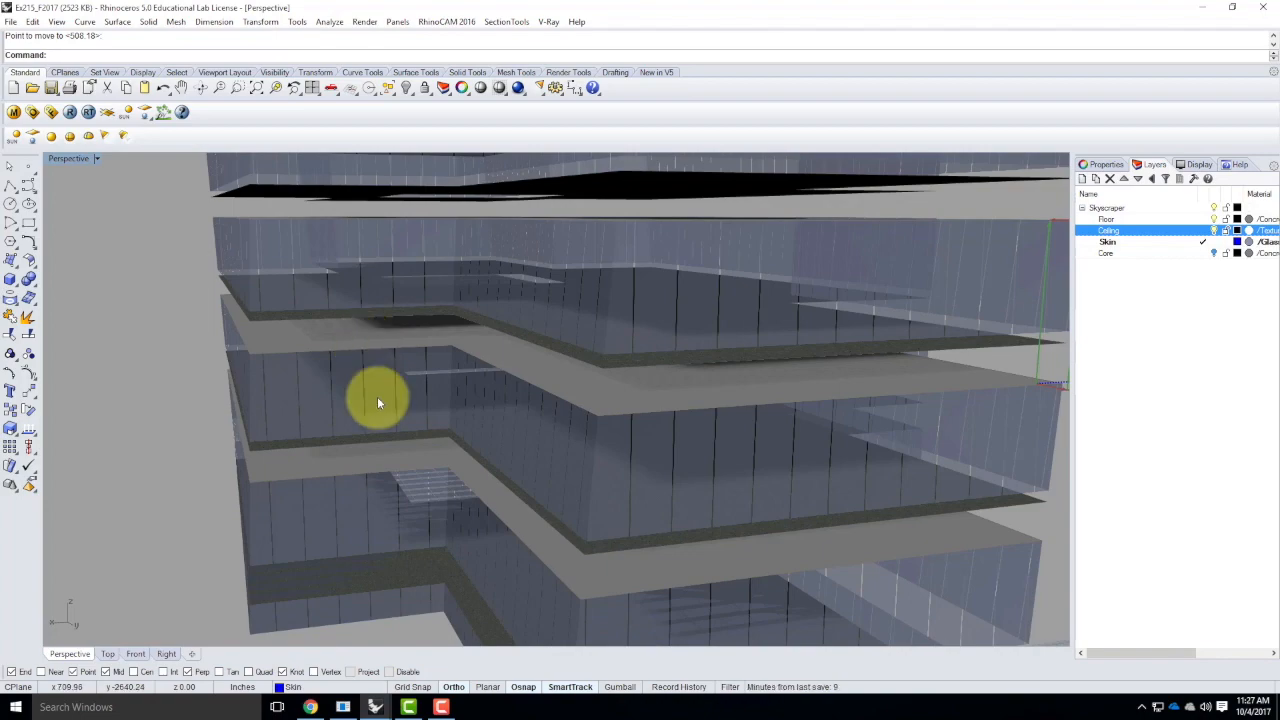
scroll(377, 403, down, 5)
right_drag(611, 443, 567, 439)
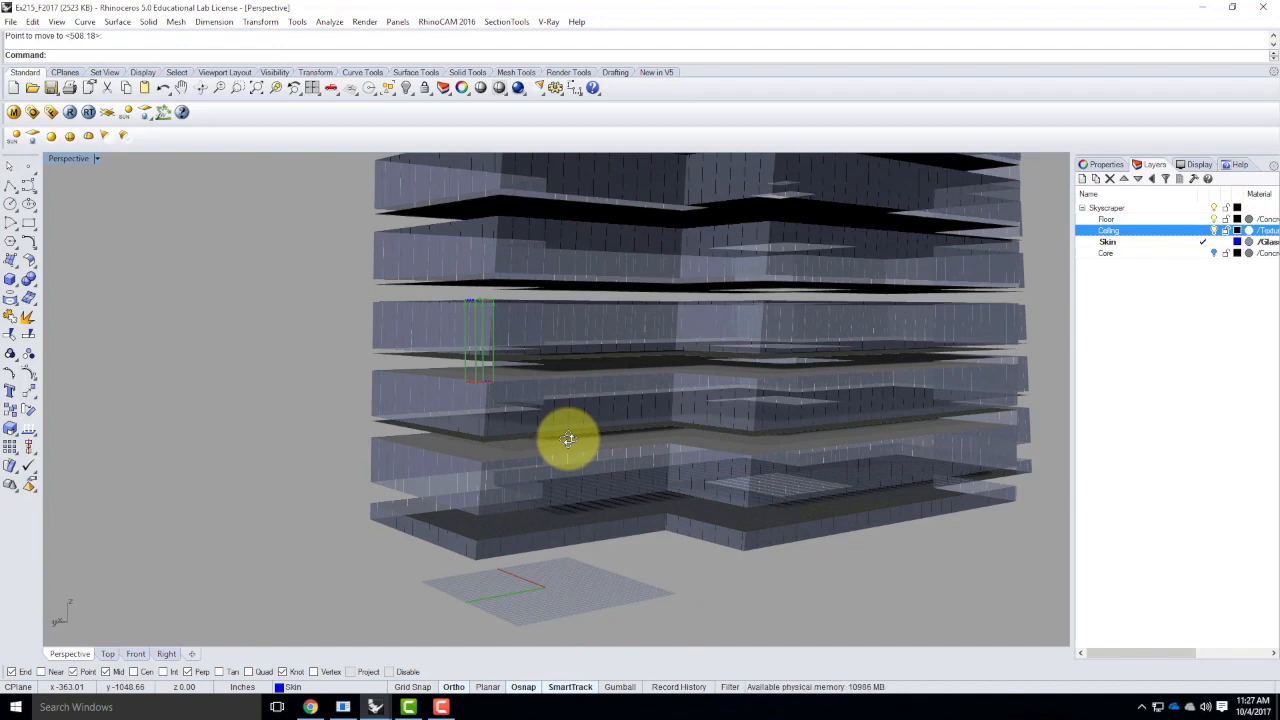
right_drag(567, 440, 503, 537)
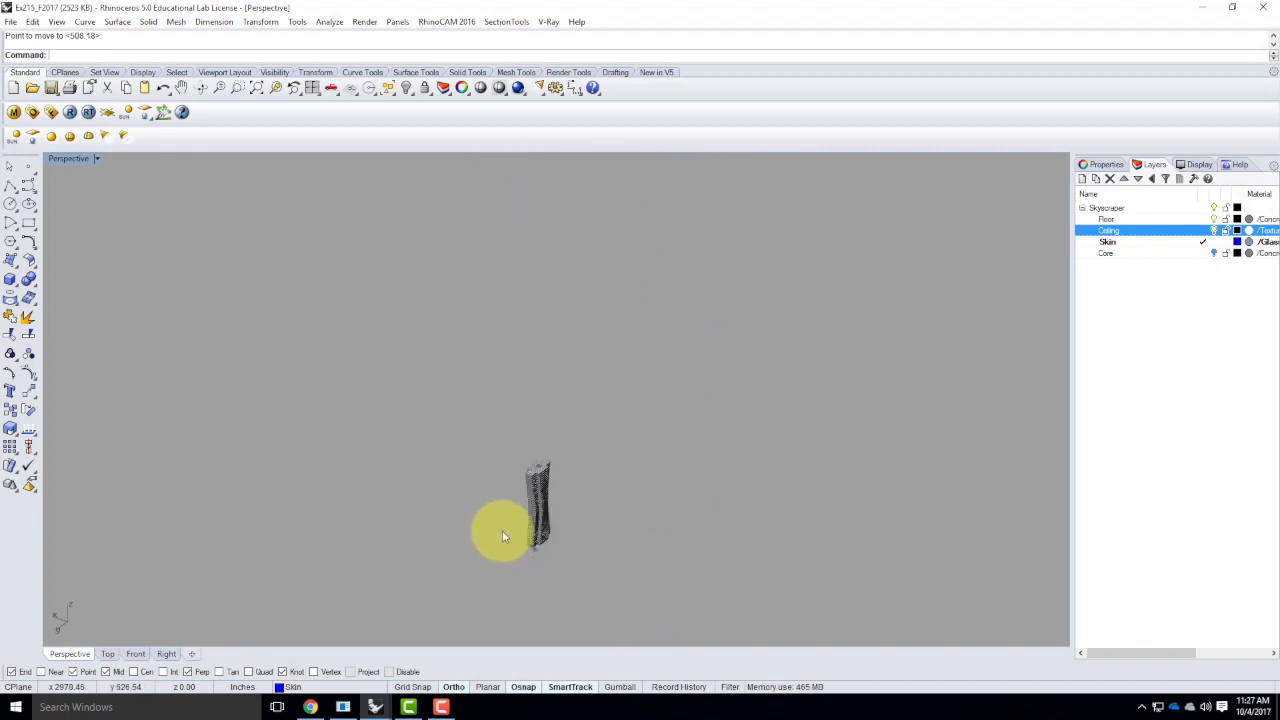
scroll(503, 537, up, 5)
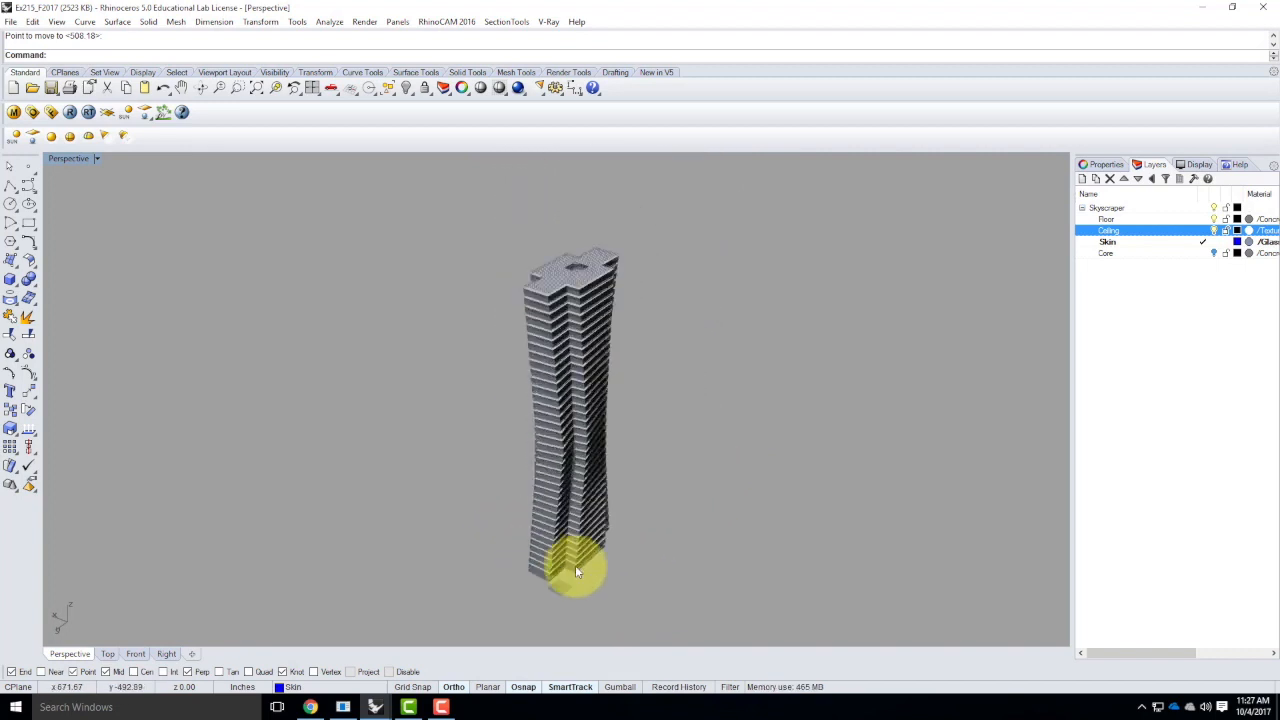
Save the model and turn on the Core layer
click(10, 22)
click(27, 88)
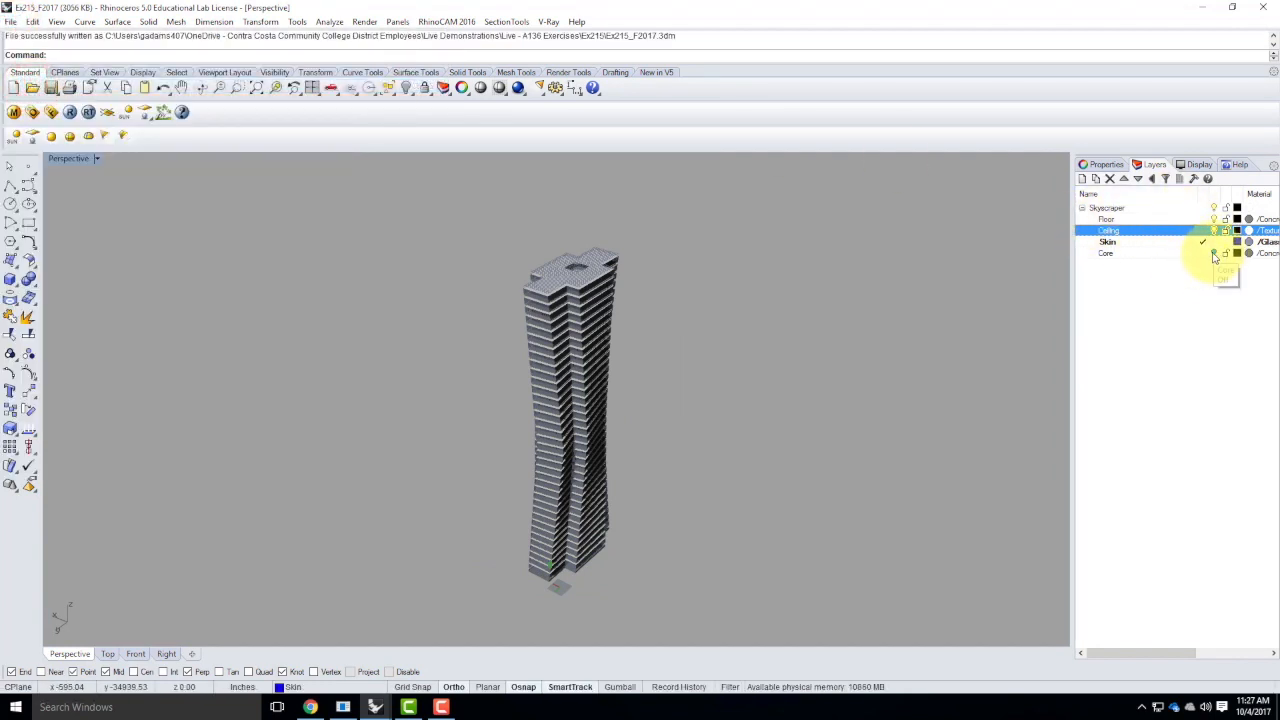
click(1214, 253)
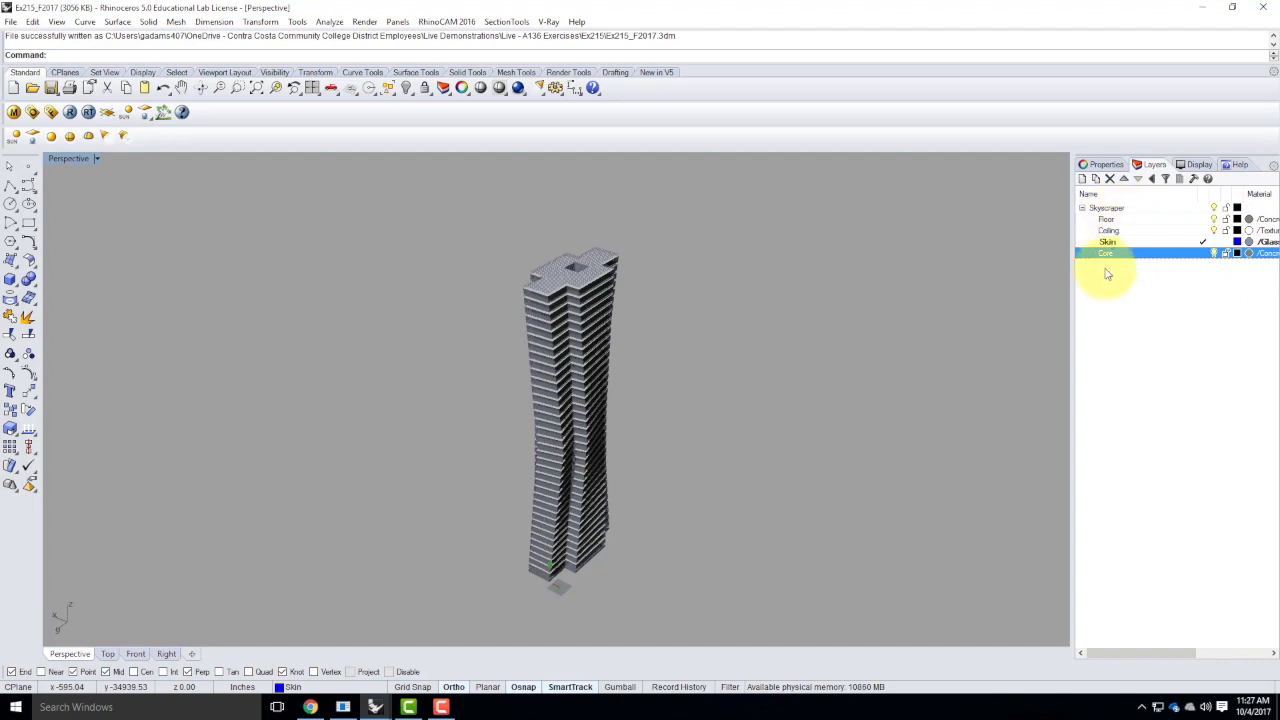
click(680, 309)
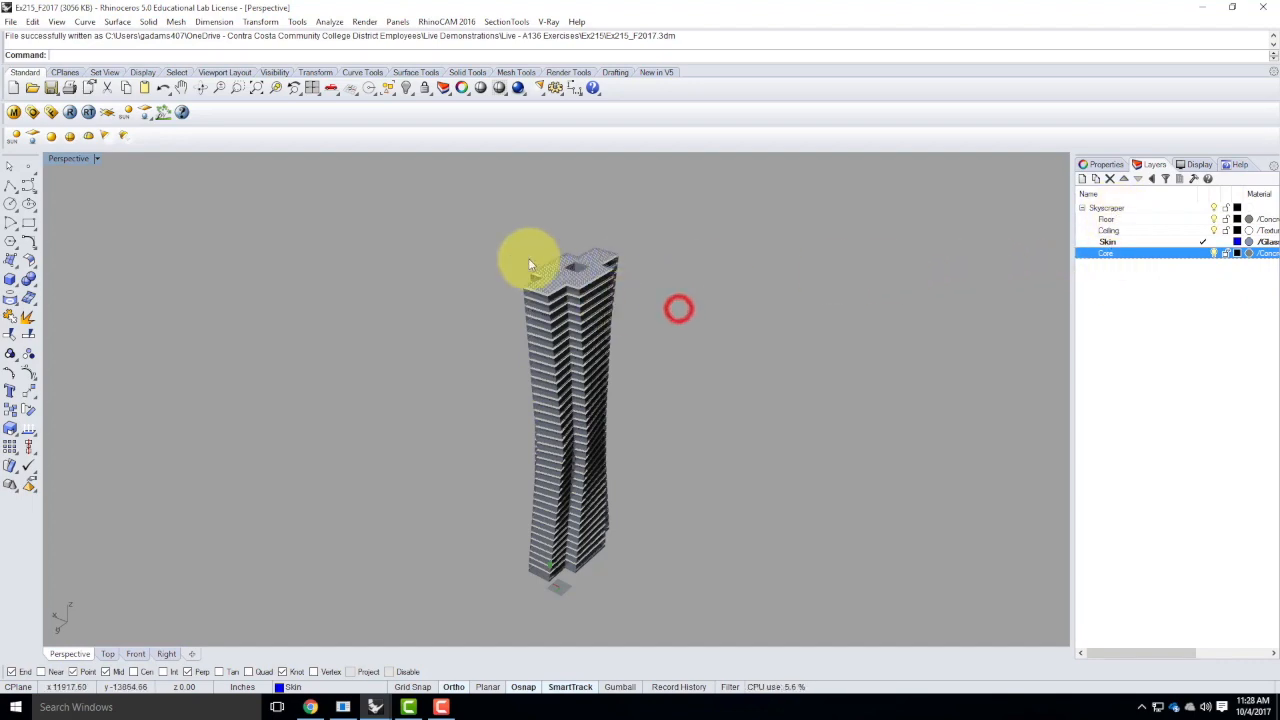
Inspect the tower's roof and upper storeys with the polysurface there selected, and clear the selection
scroll(566, 272, up, 14)
click(437, 372)
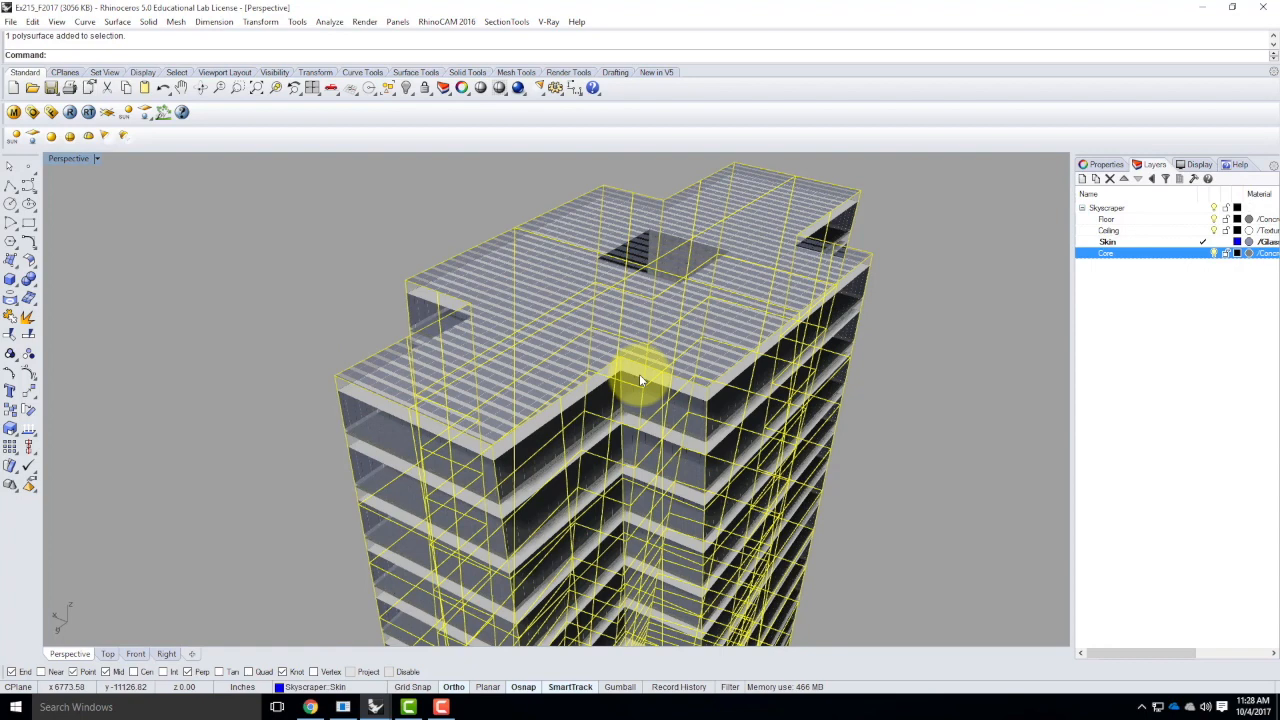
scroll(643, 287, down, 6)
scroll(556, 333, up, 2)
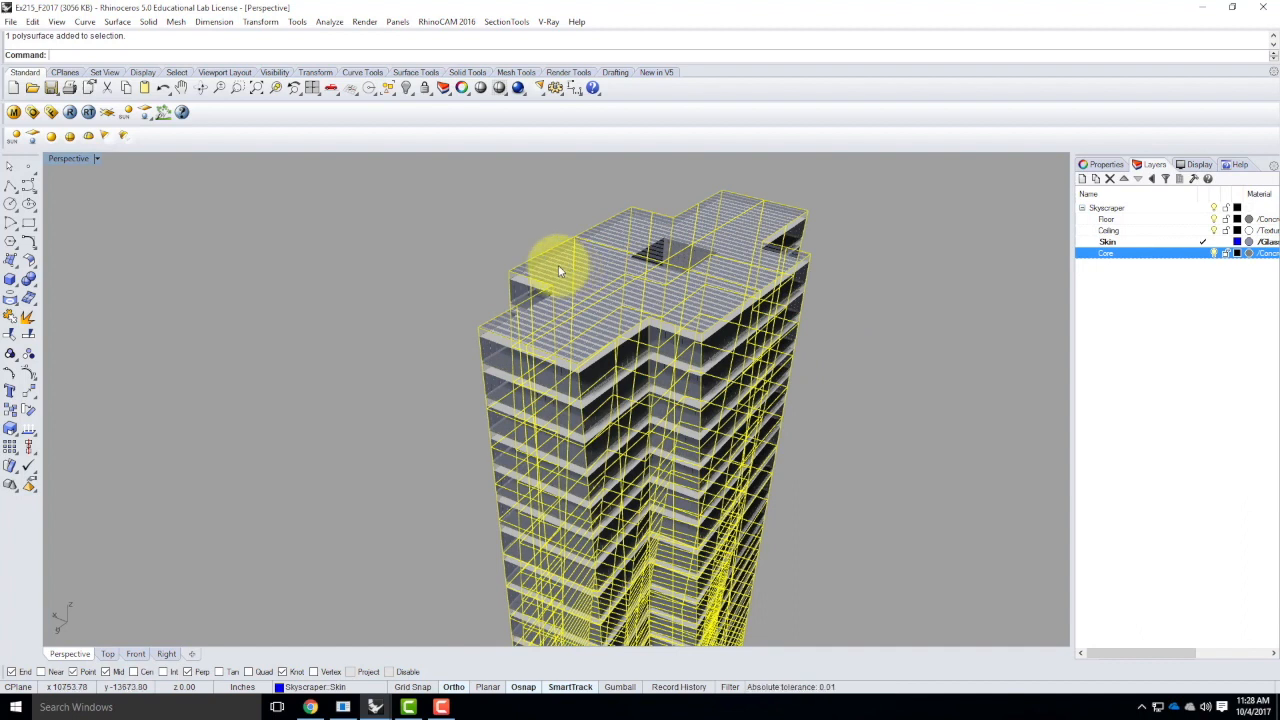
click(436, 250)
scroll(386, 245, down, 6)
scroll(573, 398, down, 10)
scroll(558, 515, up, 7)
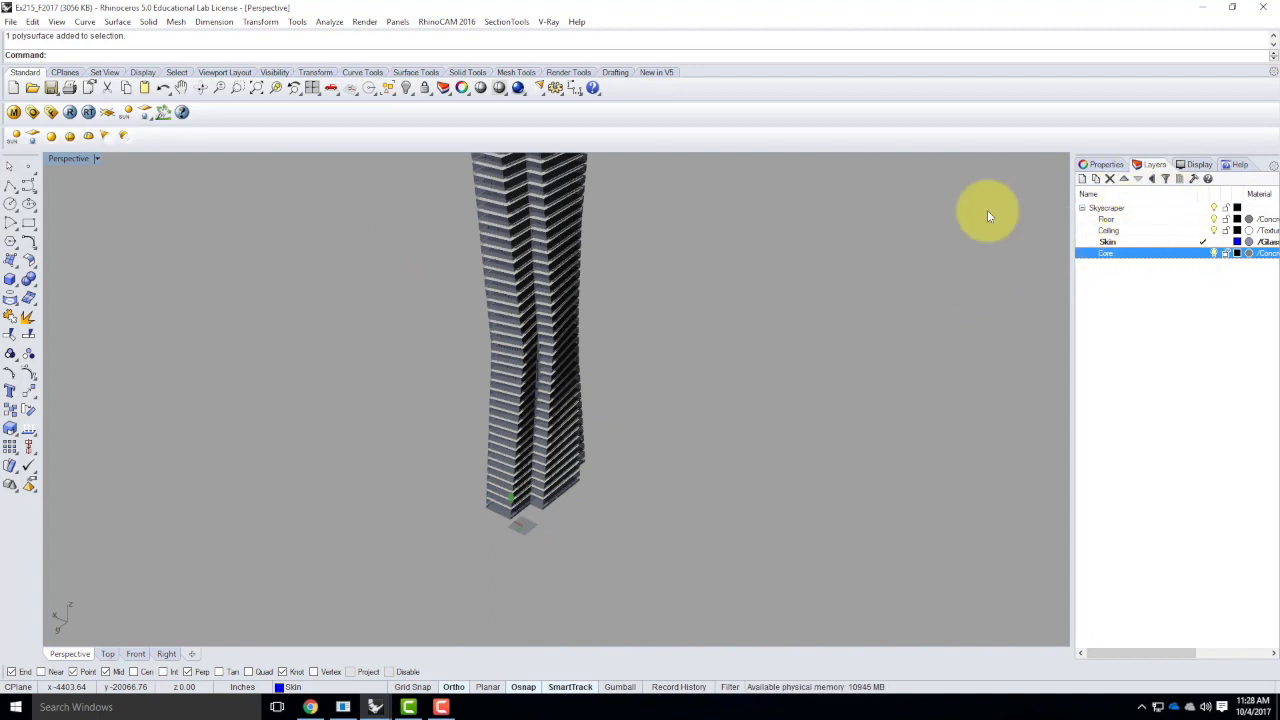
Make the parent Skyscraper layer current and save the model
double_click(1145, 207)
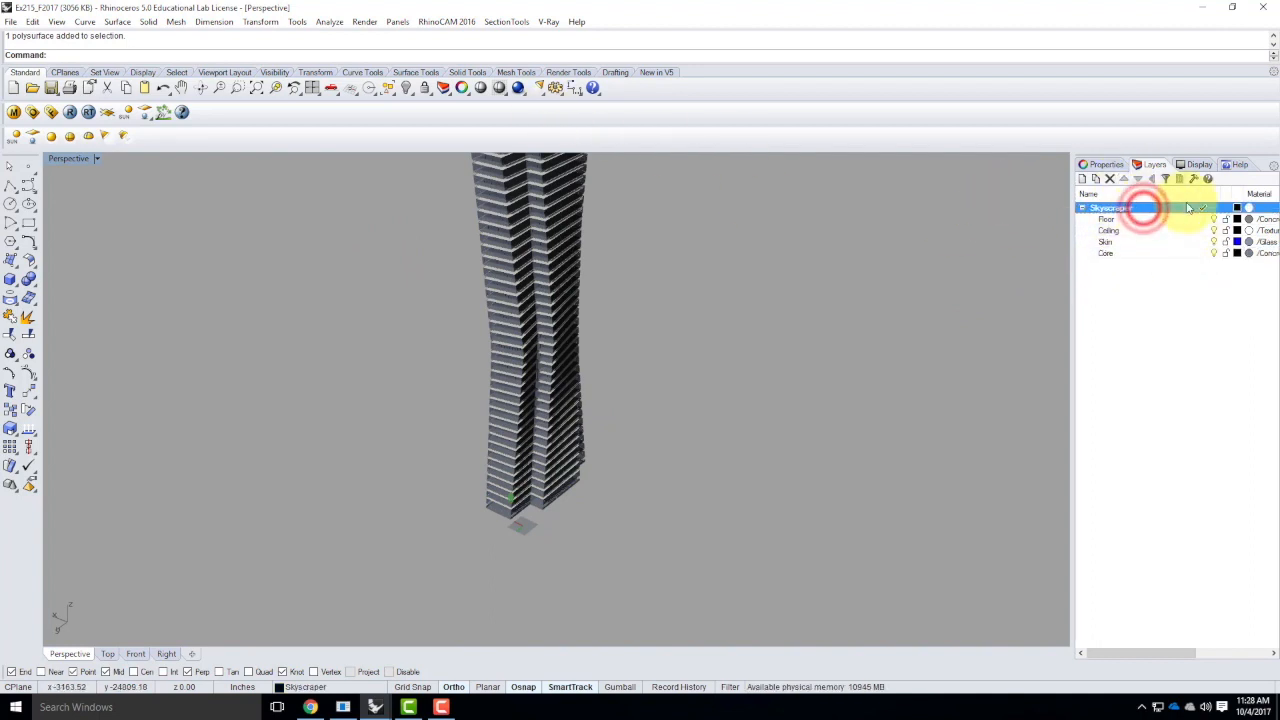
click(10, 21)
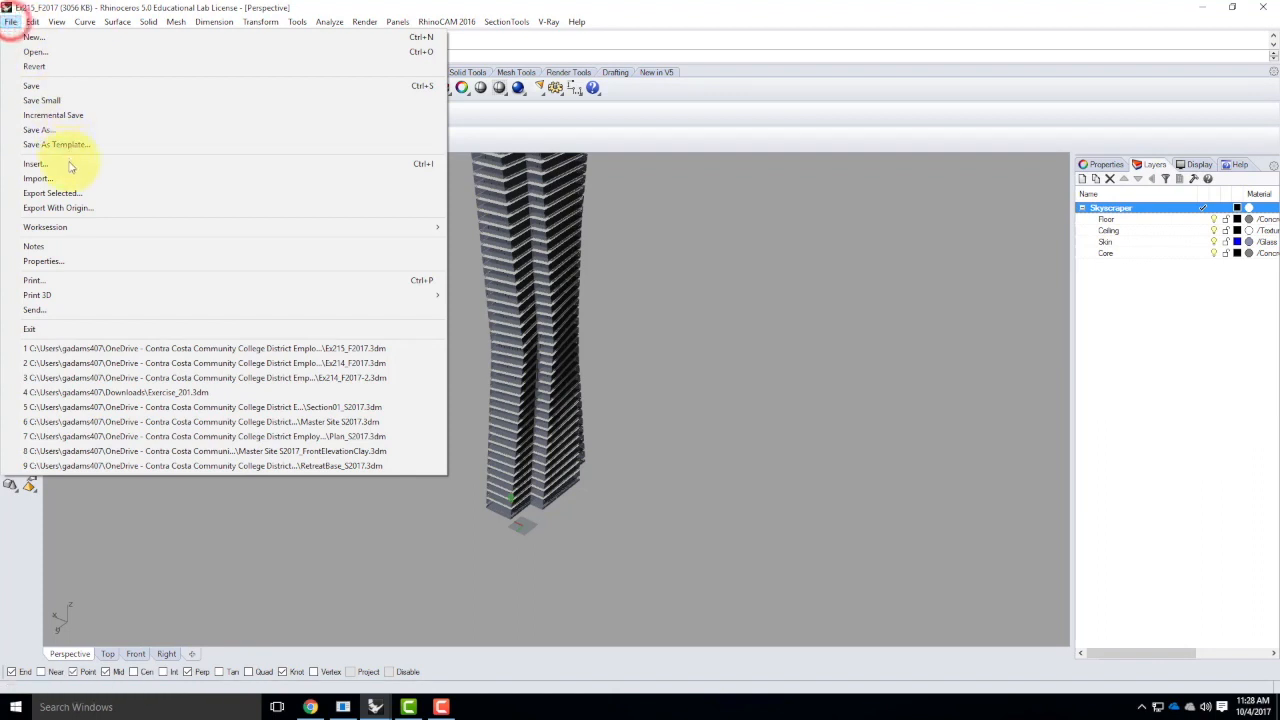
click(55, 86)
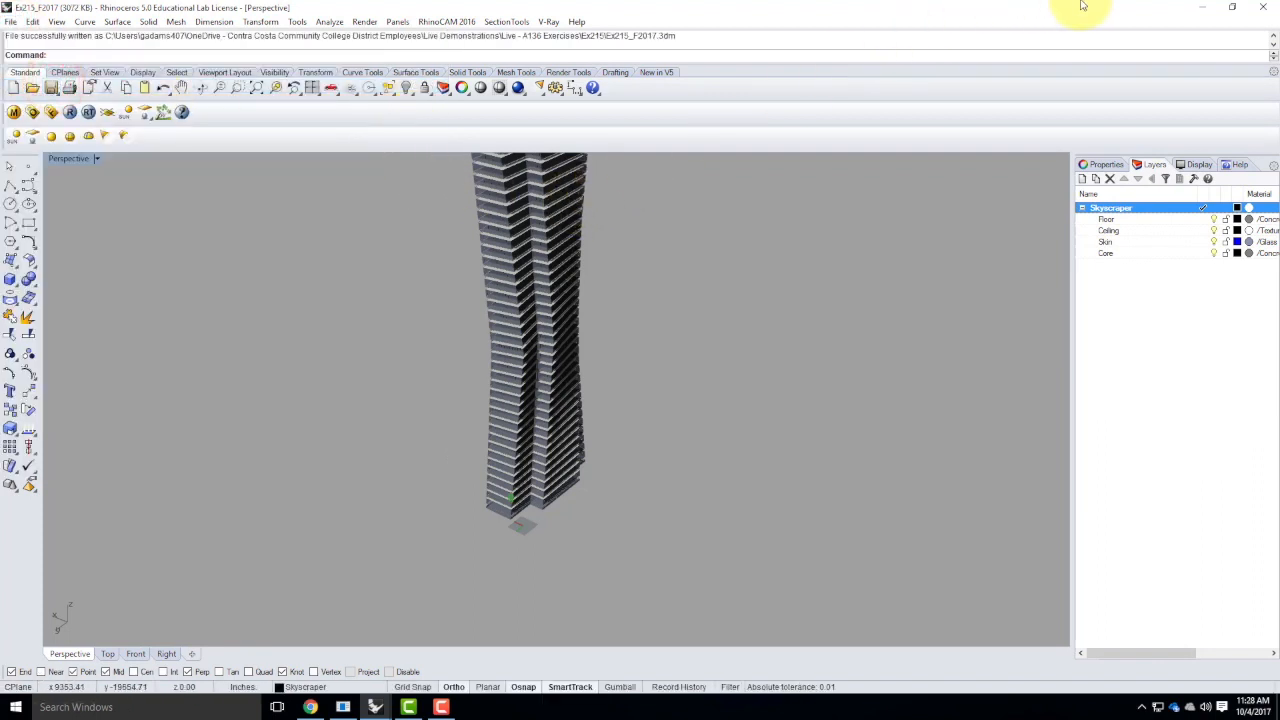
Minimize Rhino, switch to Chrome and open the Digital Tools For Designers & Architects site in a new tab
click(1202, 10)
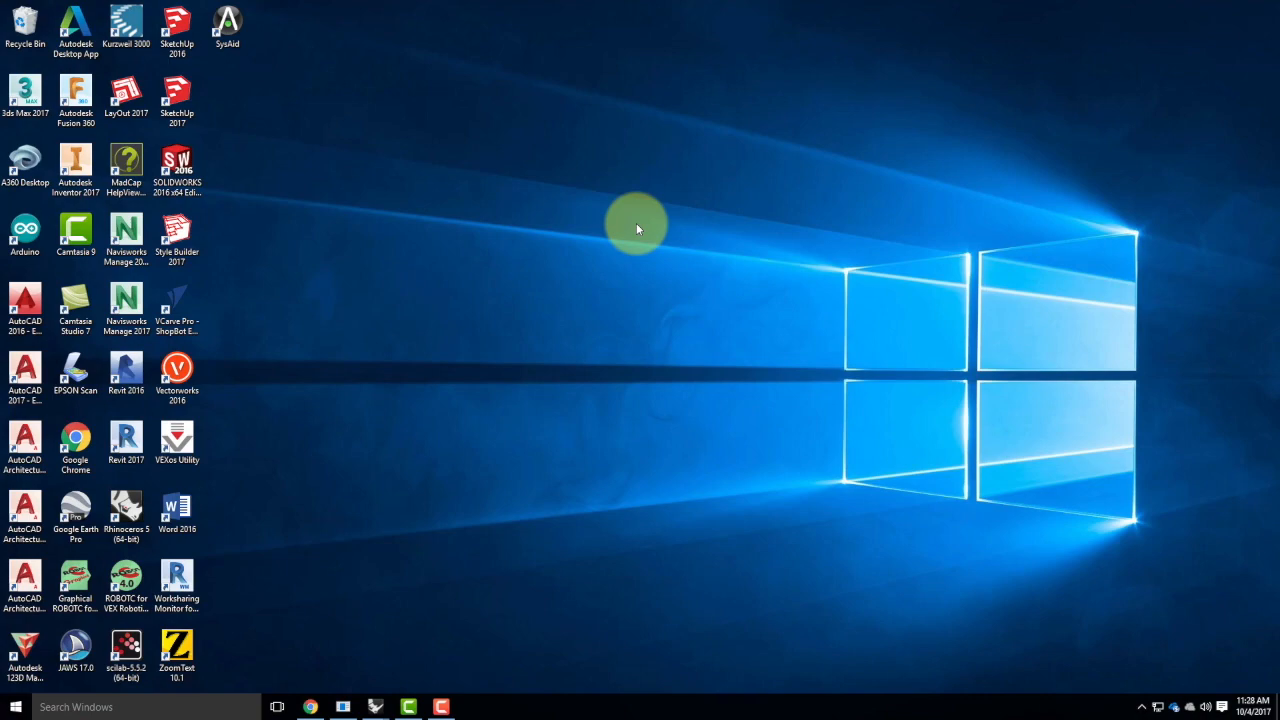
click(310, 706)
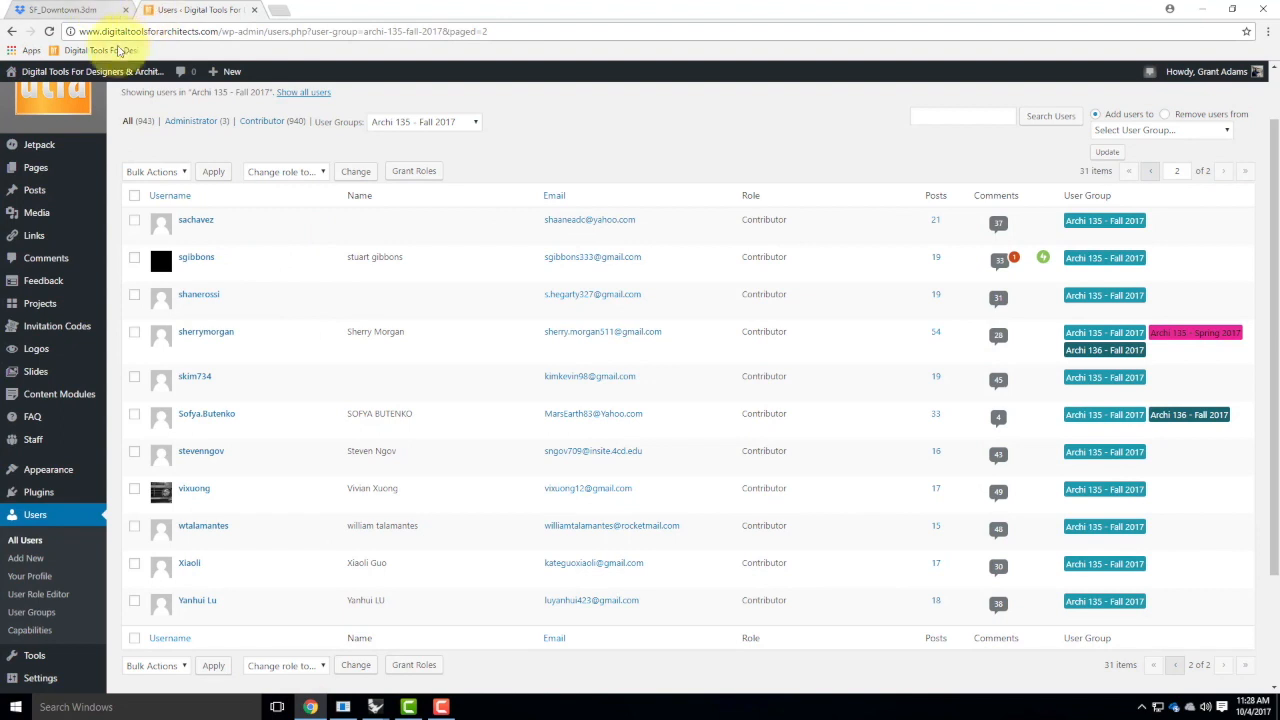
mouse_move(10, 72)
right_click(22, 95)
click(60, 104)
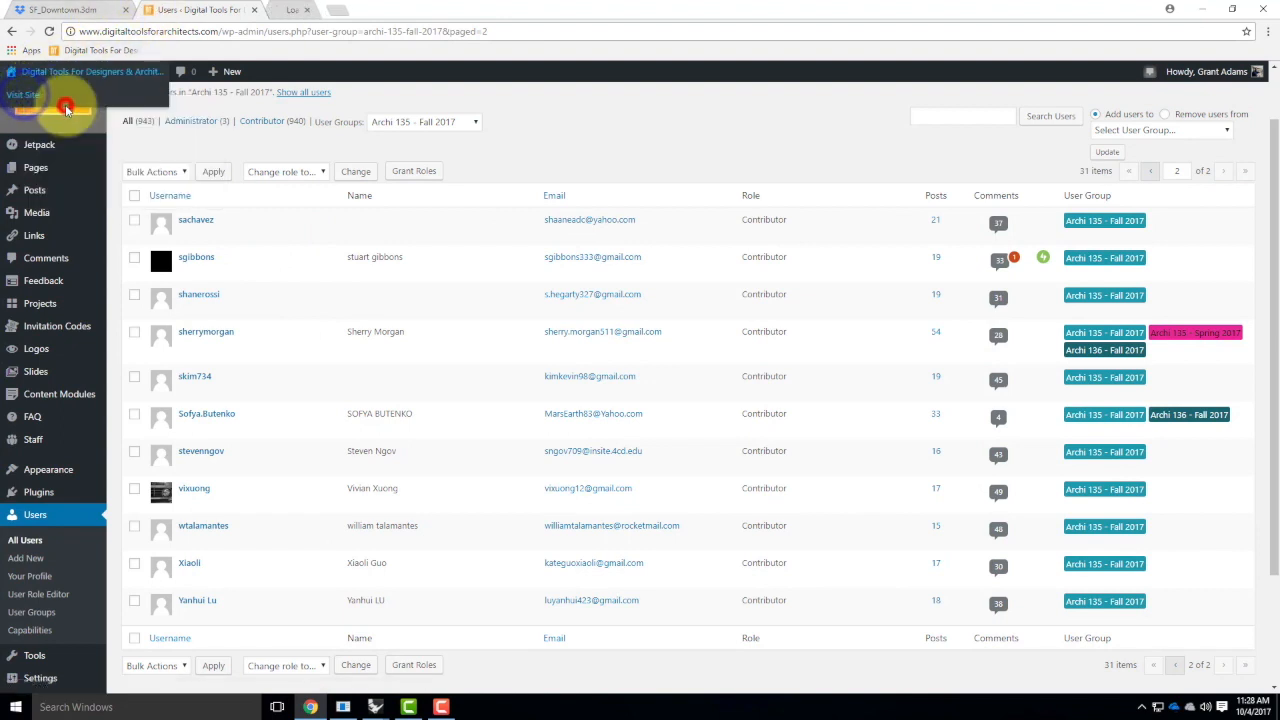
click(318, 10)
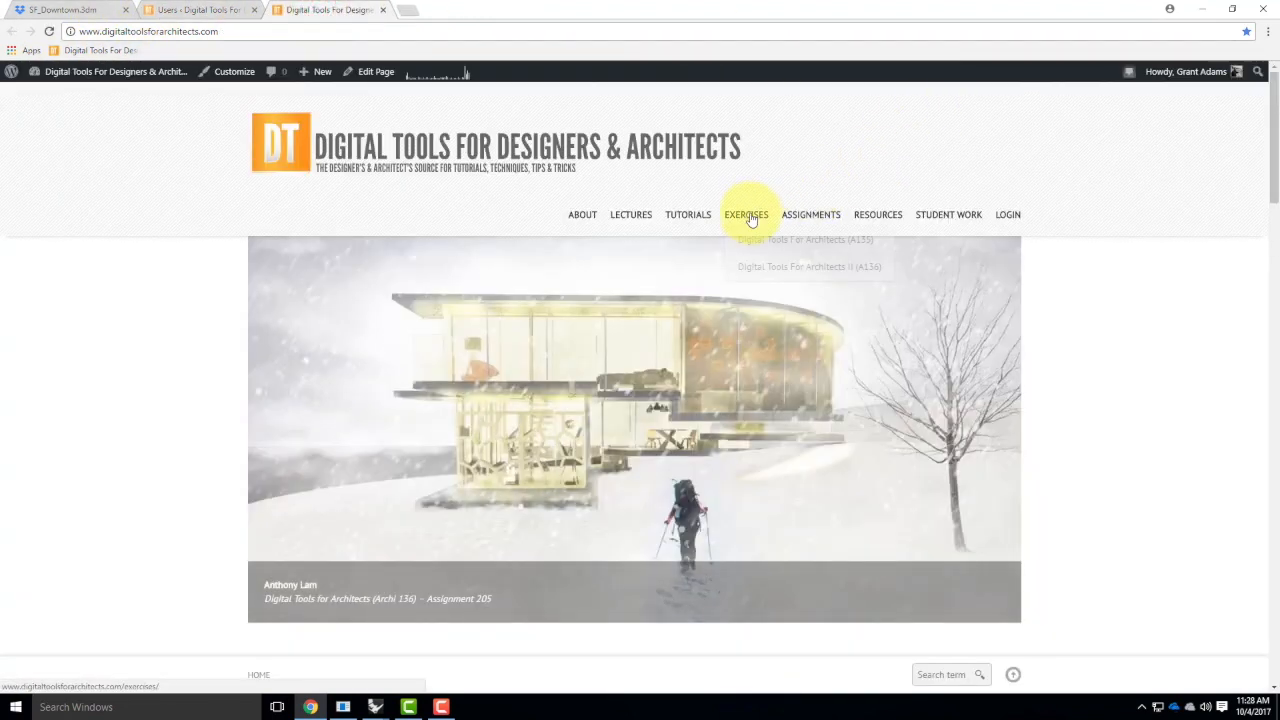
Open the Exercise 215 page from the Fall 2017 exercises and go to its Downloads section
mouse_move(749, 214)
click(662, 262)
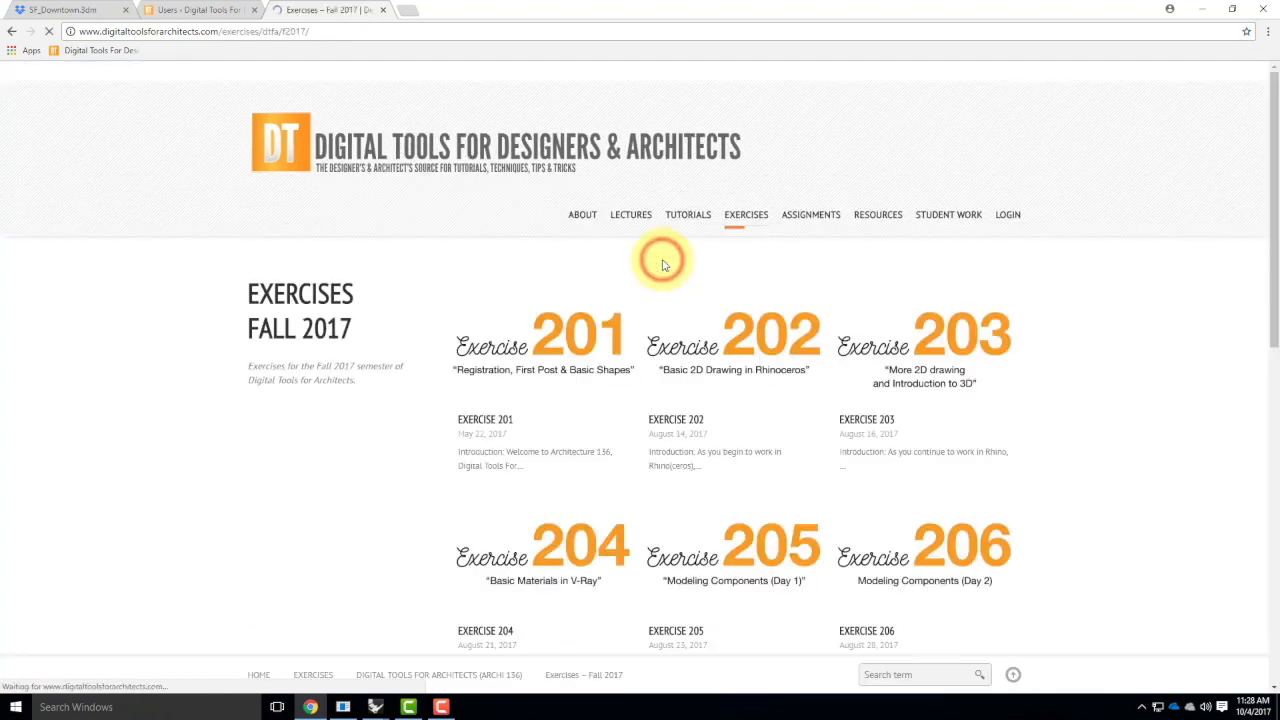
scroll(706, 329, down, 8)
click(895, 390)
scroll(628, 383, down, 3)
scroll(628, 380, down, 3)
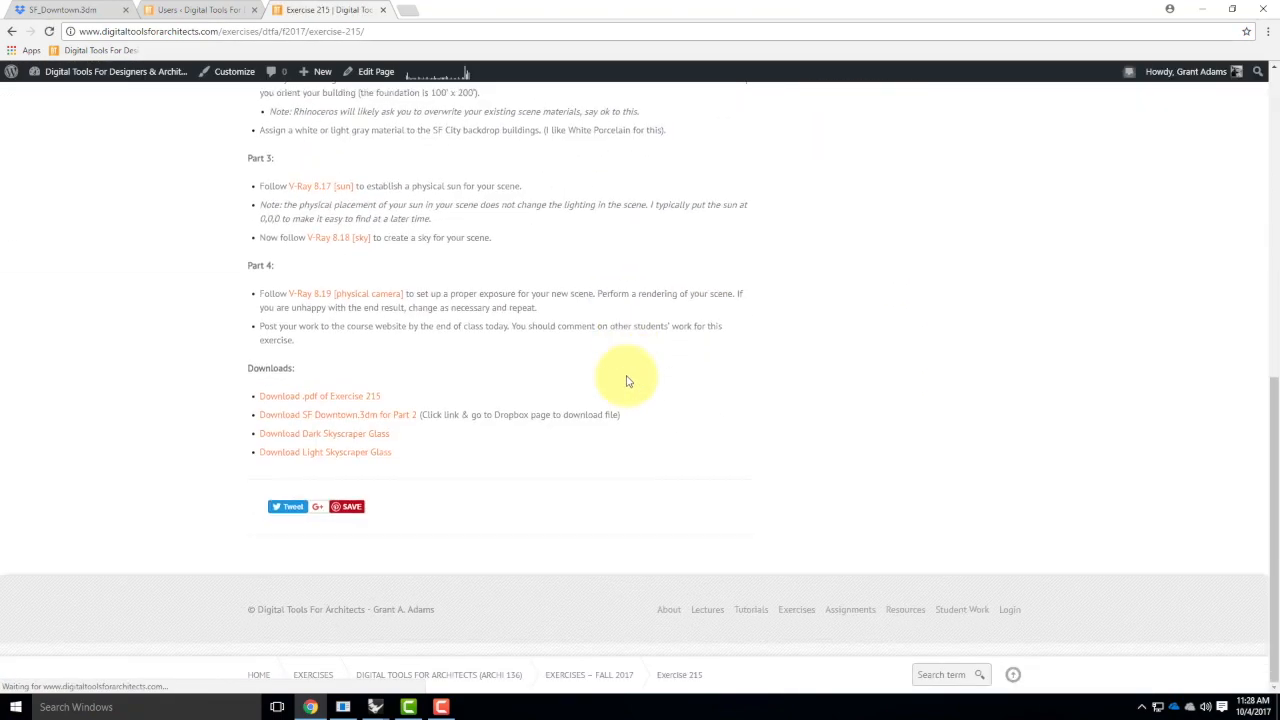
Open the Dropbox page for SF_Downtown.3dm, display its download options and minimize the browser
click(359, 418)
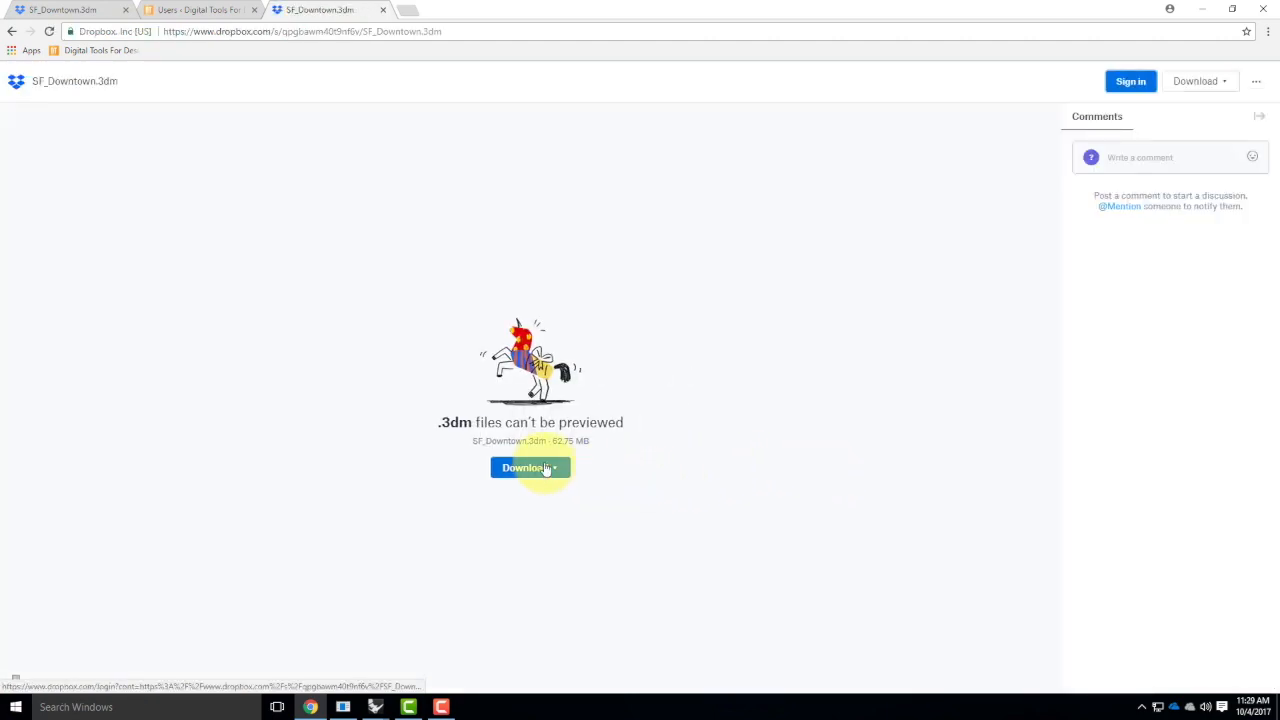
click(553, 467)
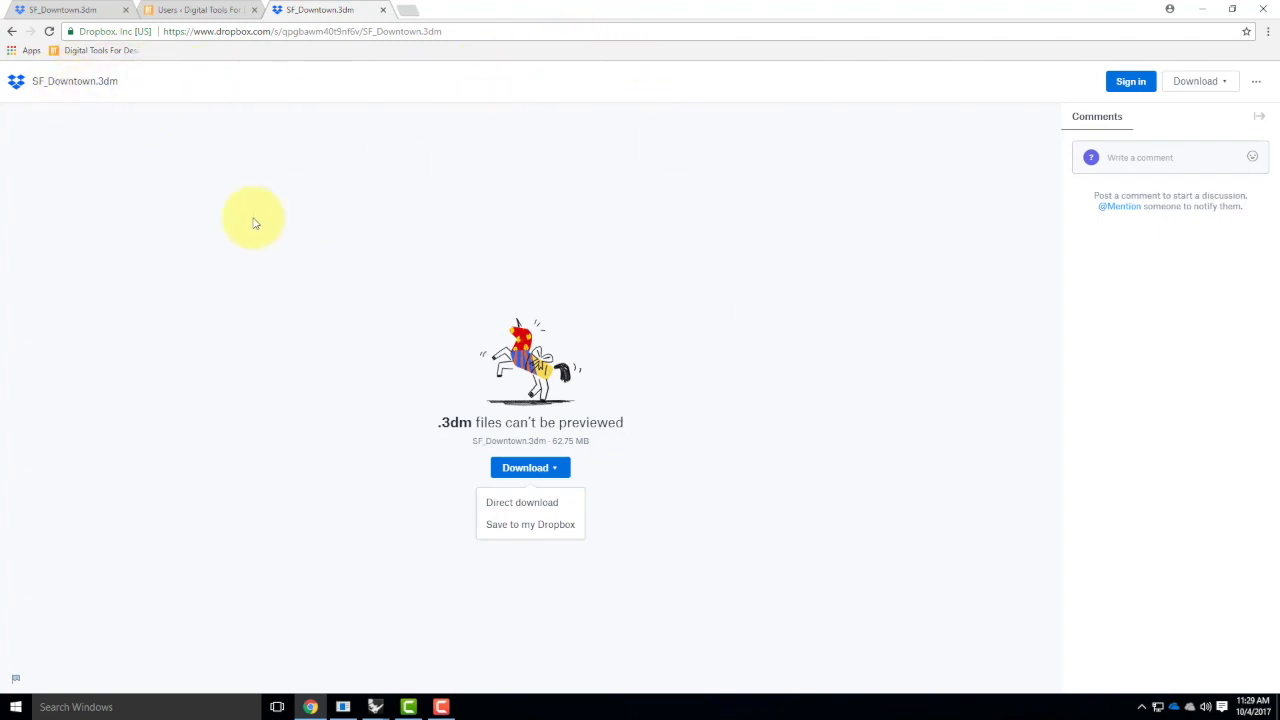
click(1202, 9)
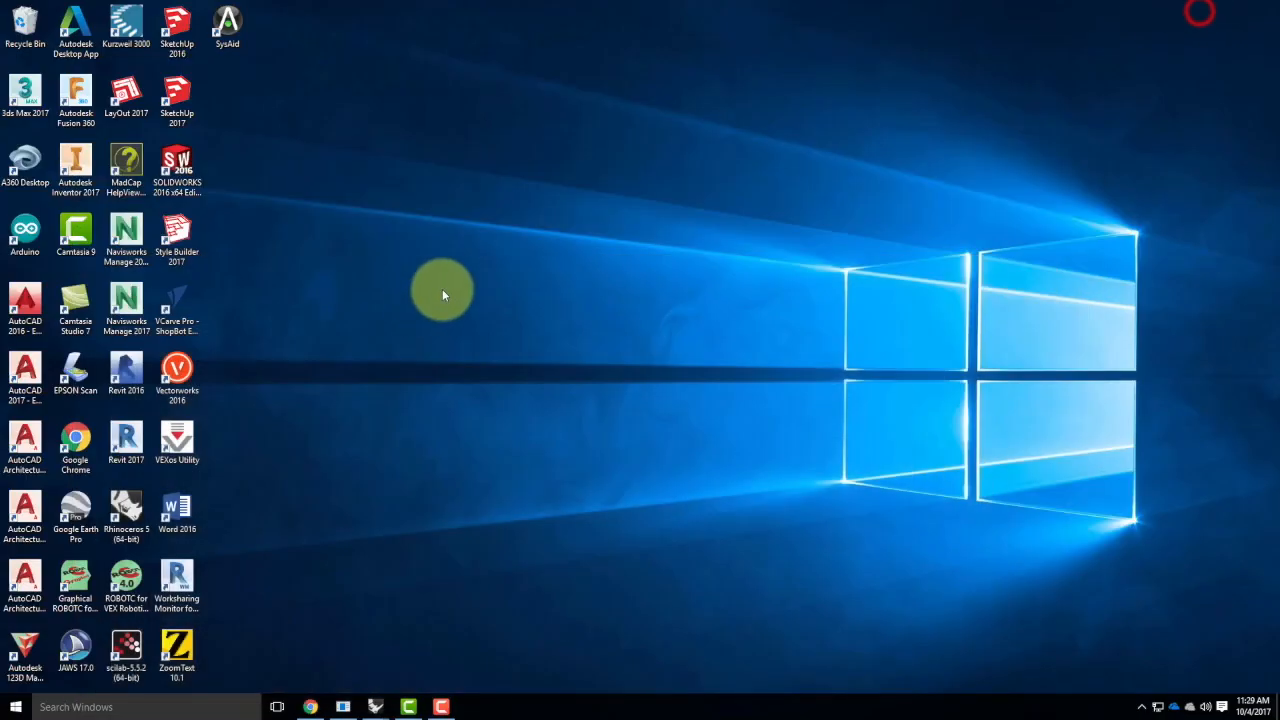
Open the SF_Downtown model from the Downloads folder in Rhino, accepting read-only mode
click(15, 707)
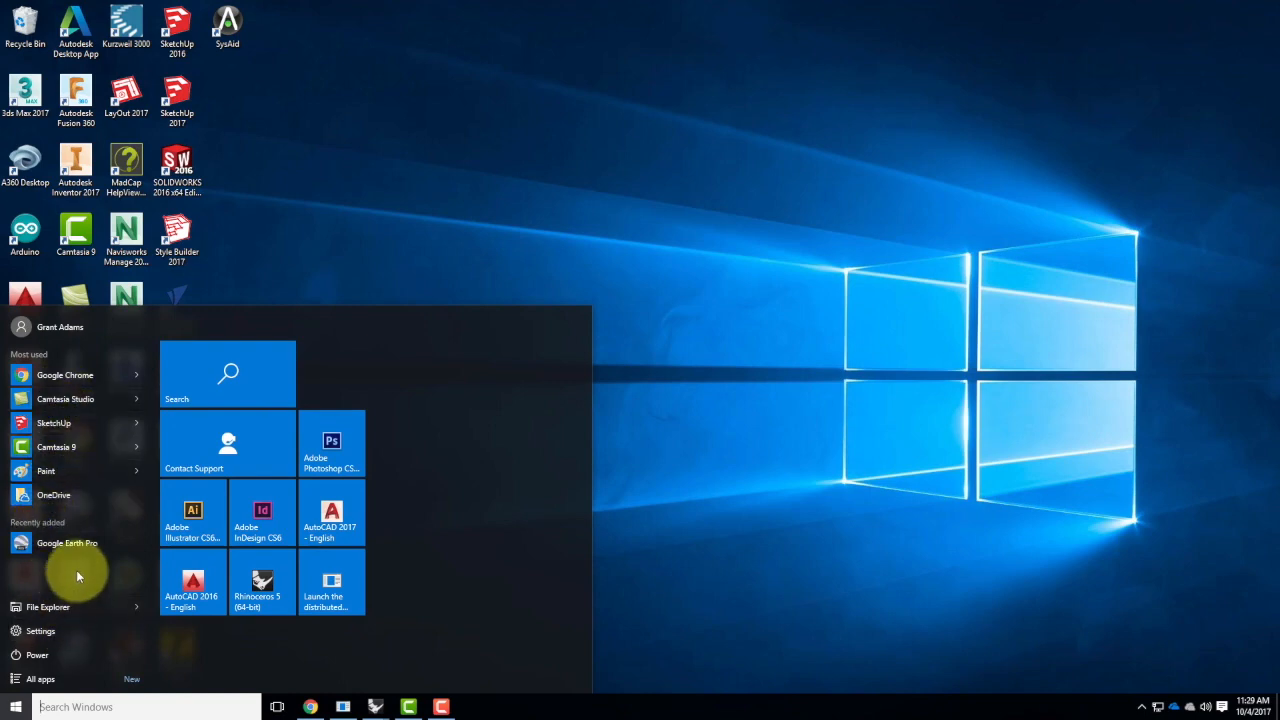
click(72, 607)
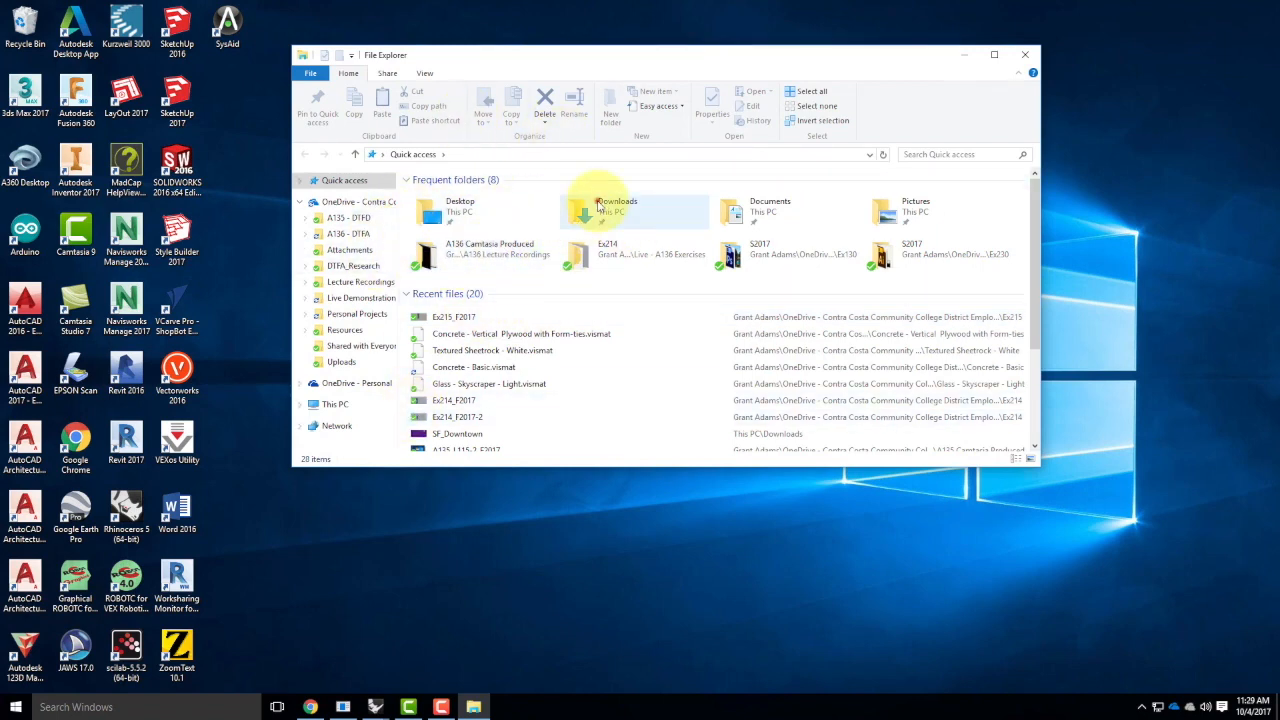
double_click(585, 207)
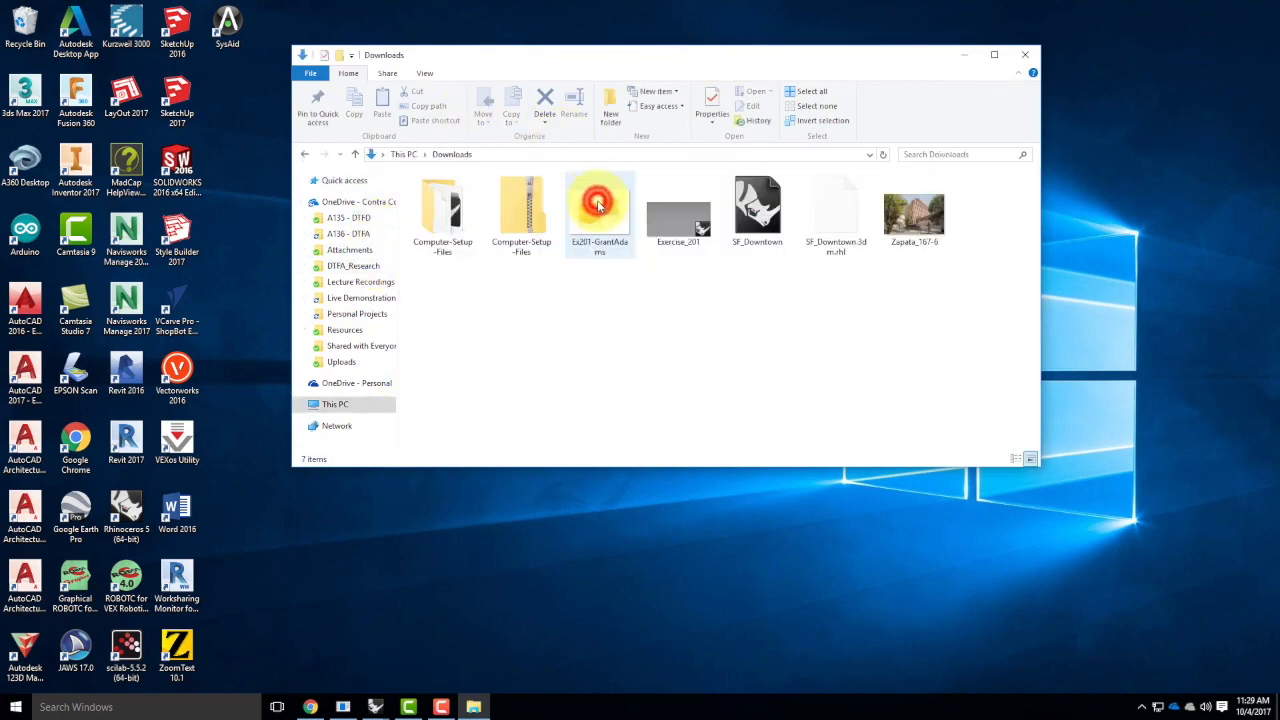
click(746, 224)
double_click(746, 221)
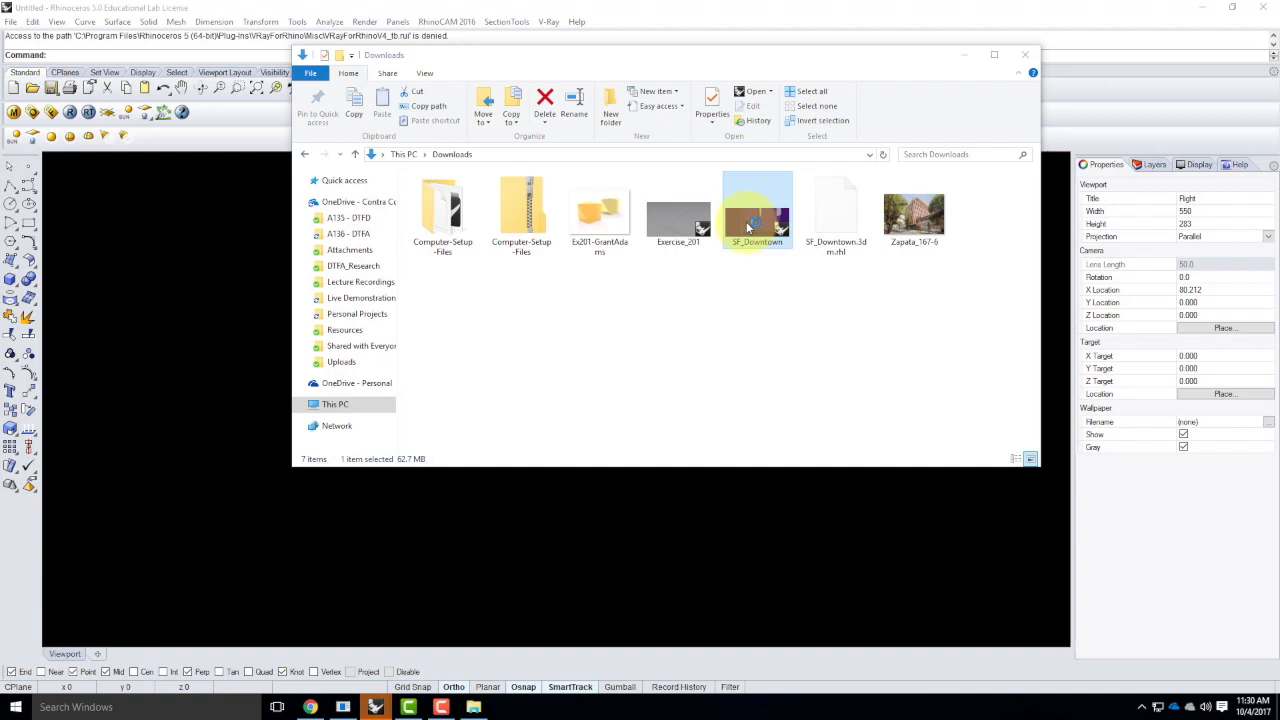
click(965, 55)
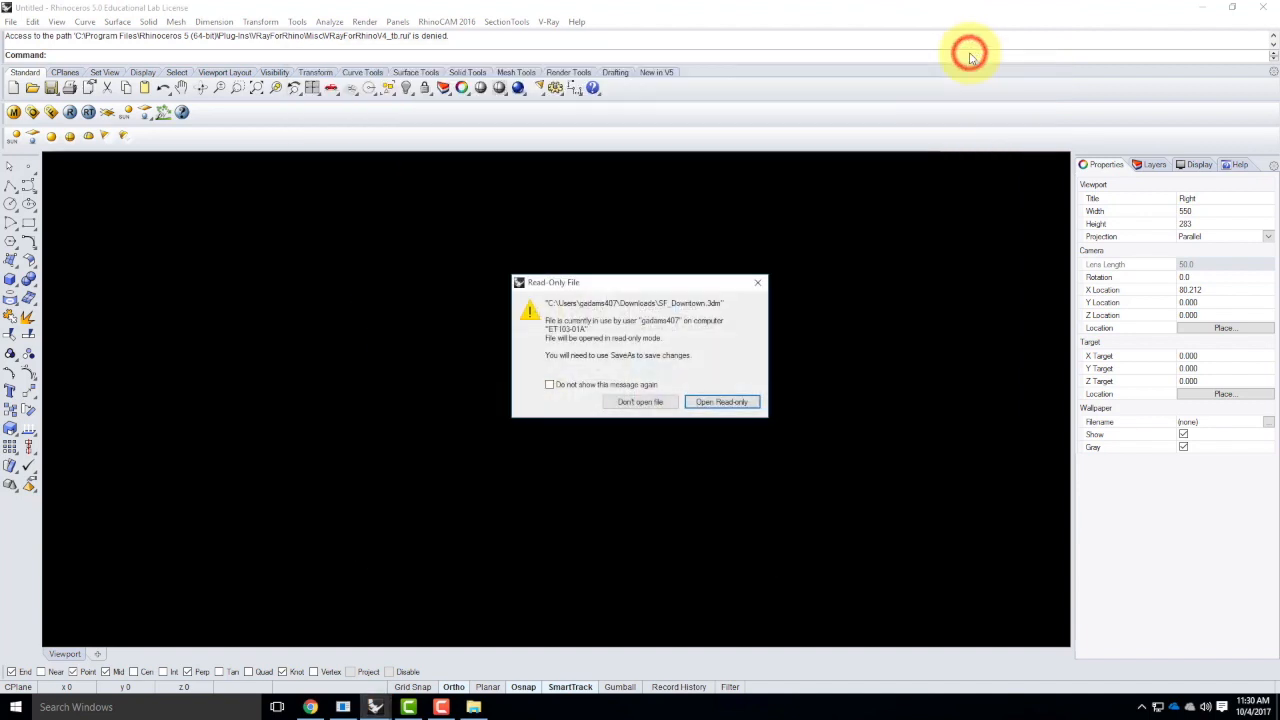
click(721, 402)
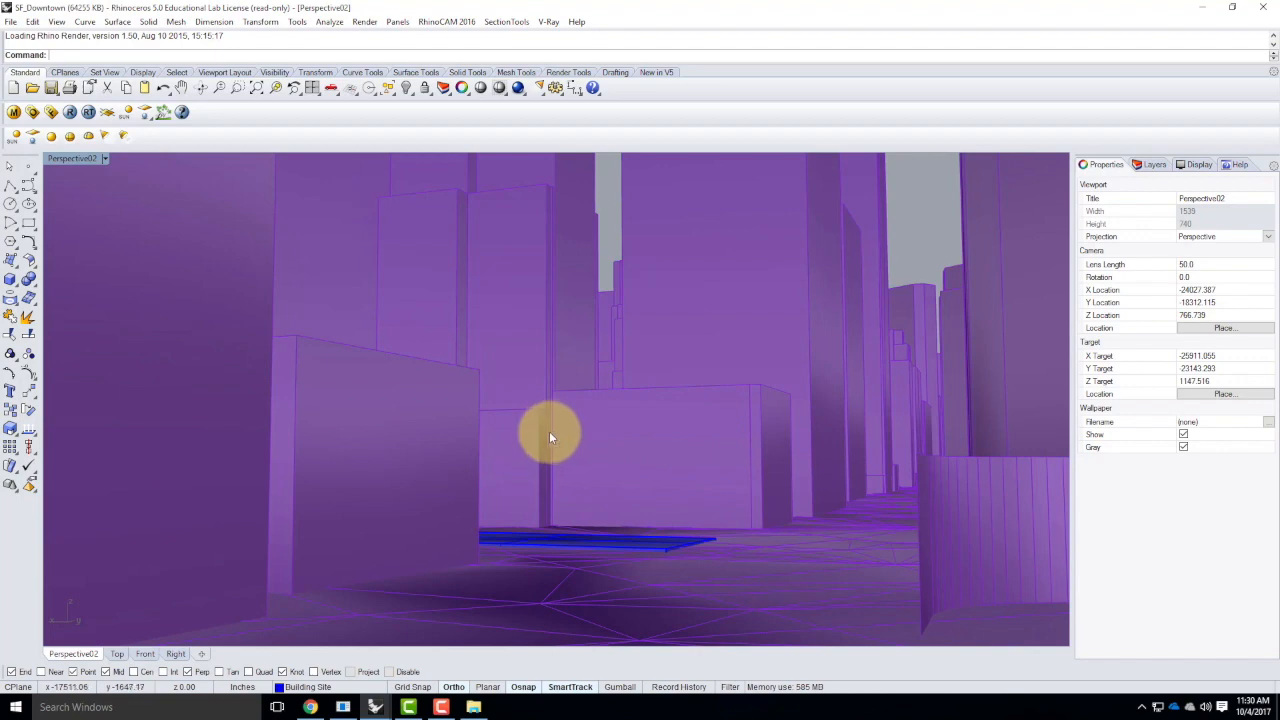
Examine the downtown city model from above, from the blue building site out to the full extent of the terrain
scroll(594, 416, up, 5)
right_drag(597, 349, 604, 453)
scroll(596, 530, down, 10)
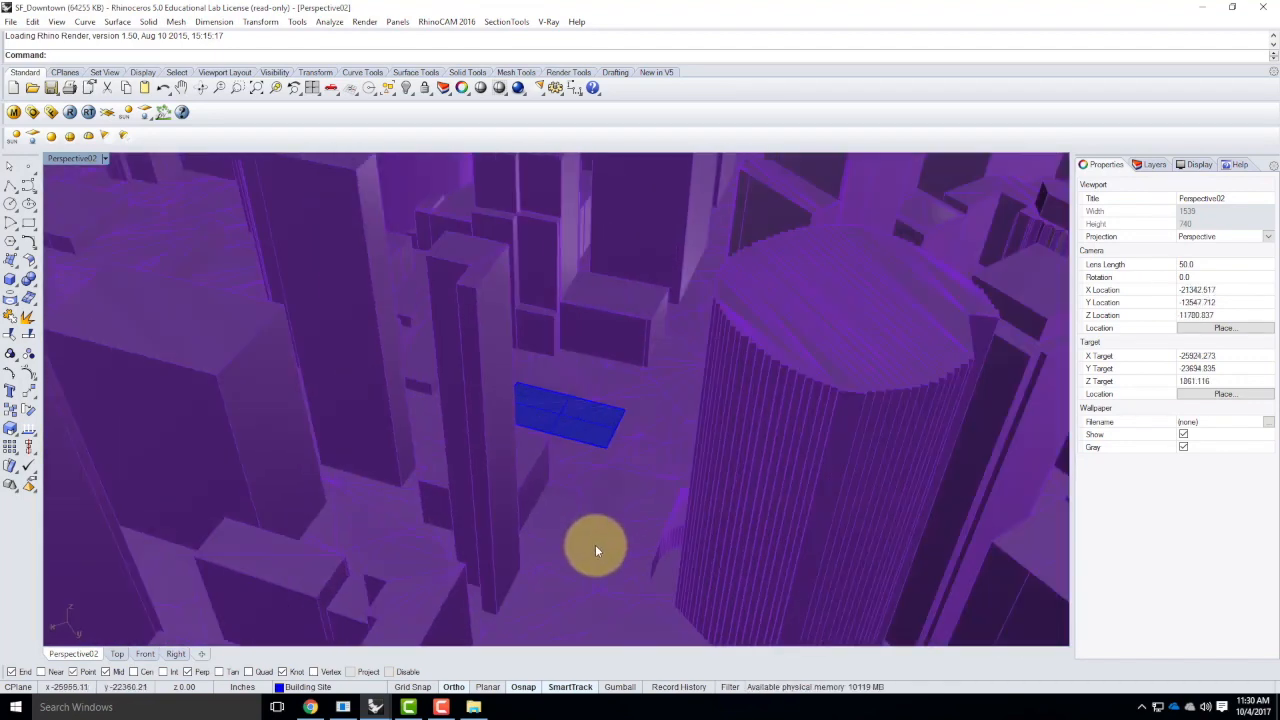
scroll(594, 530, down, 2)
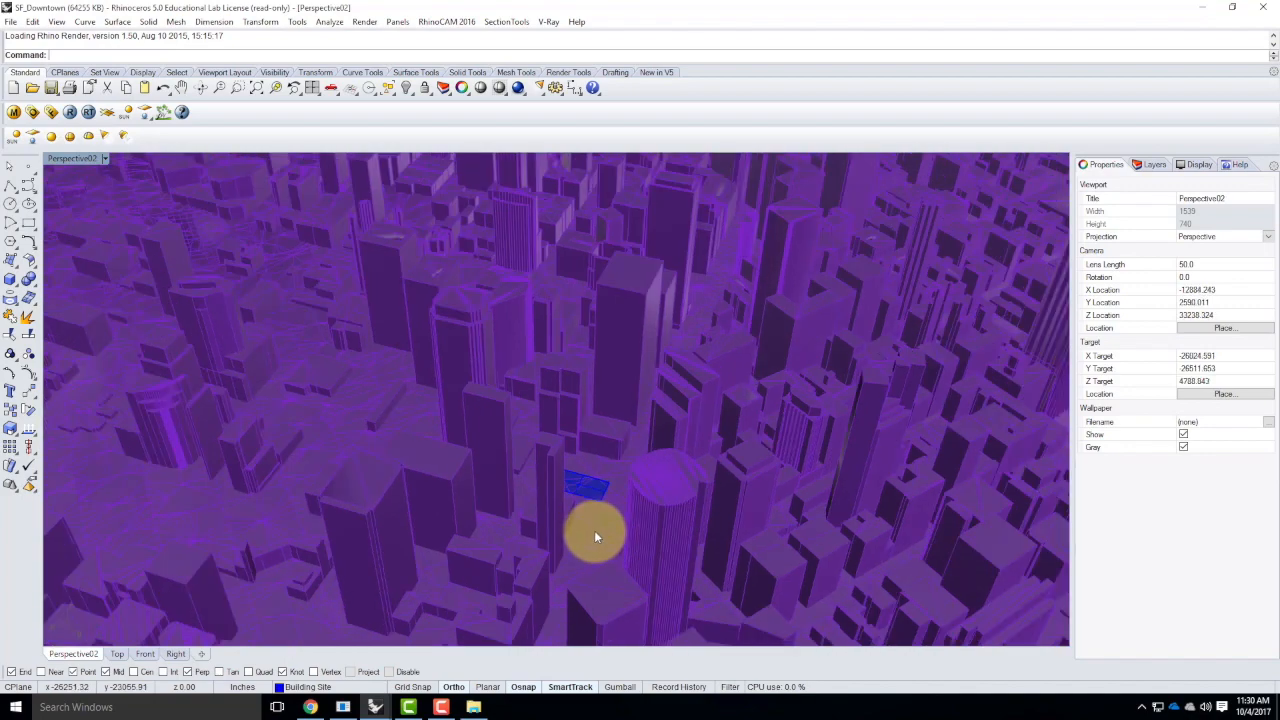
scroll(532, 510, down, 2)
right_drag(460, 507, 368, 412)
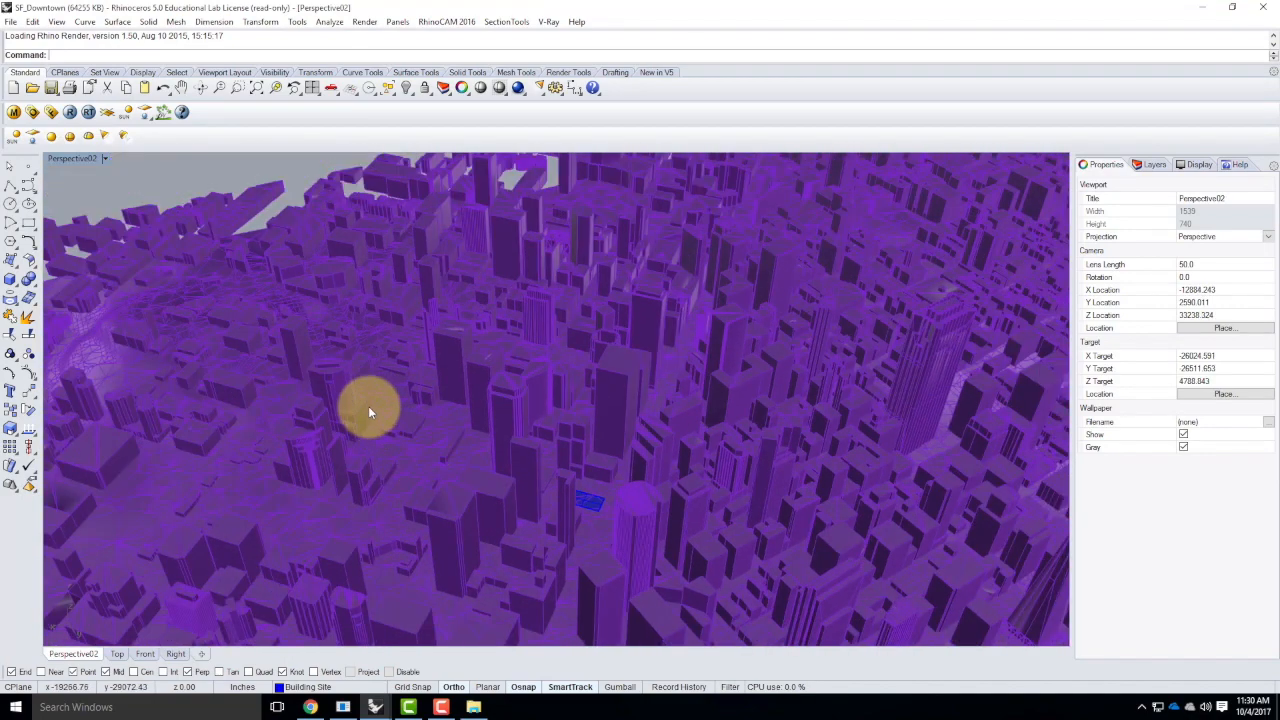
scroll(343, 376, down, 2)
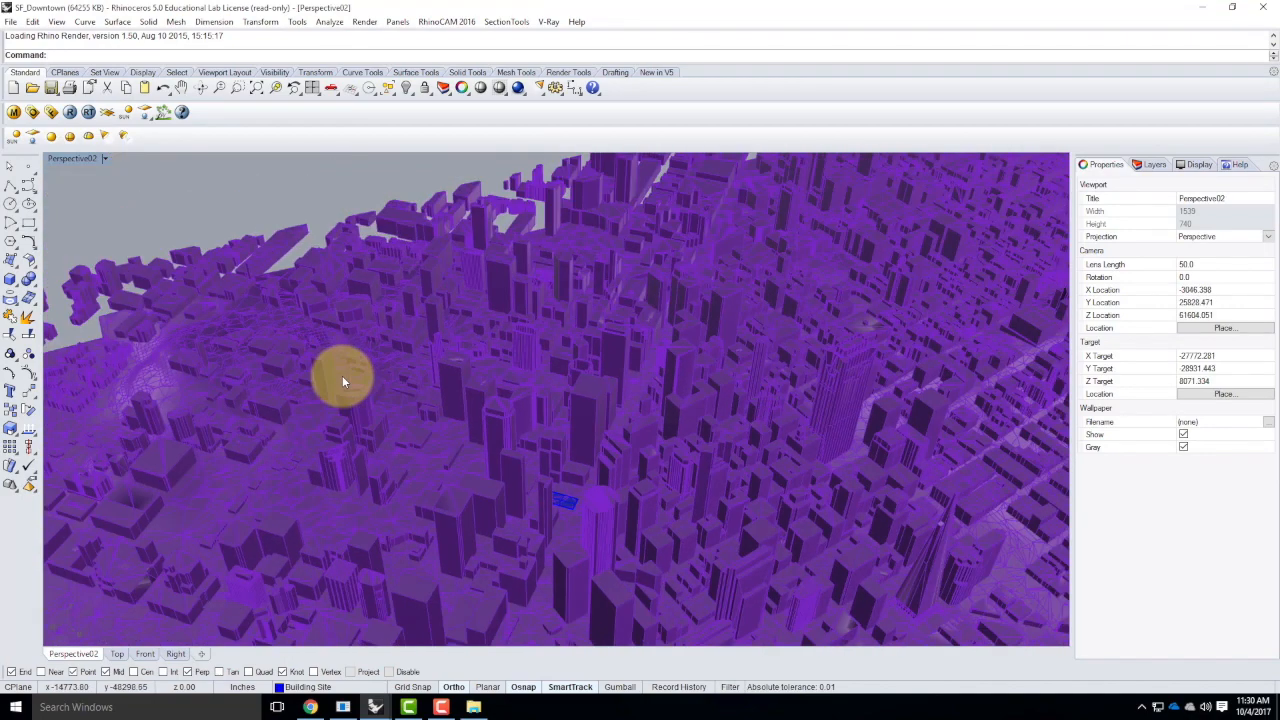
scroll(342, 375, down, 2)
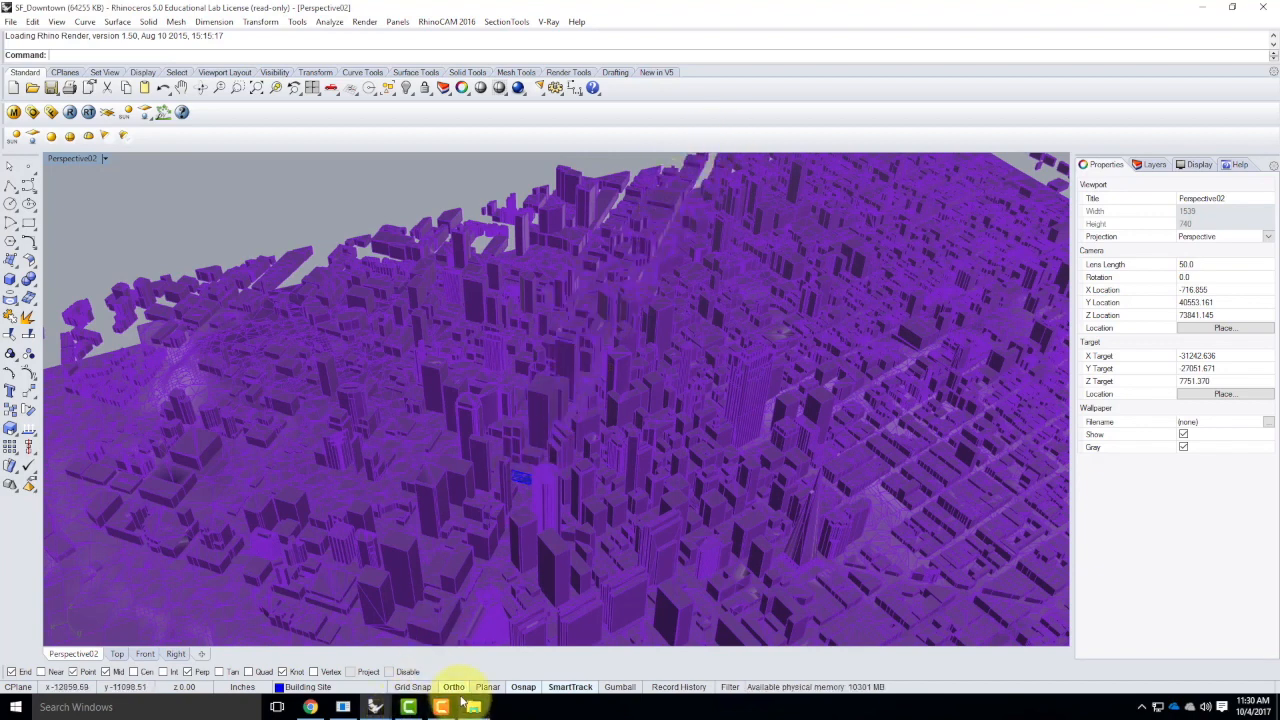
mouse_move(472, 707)
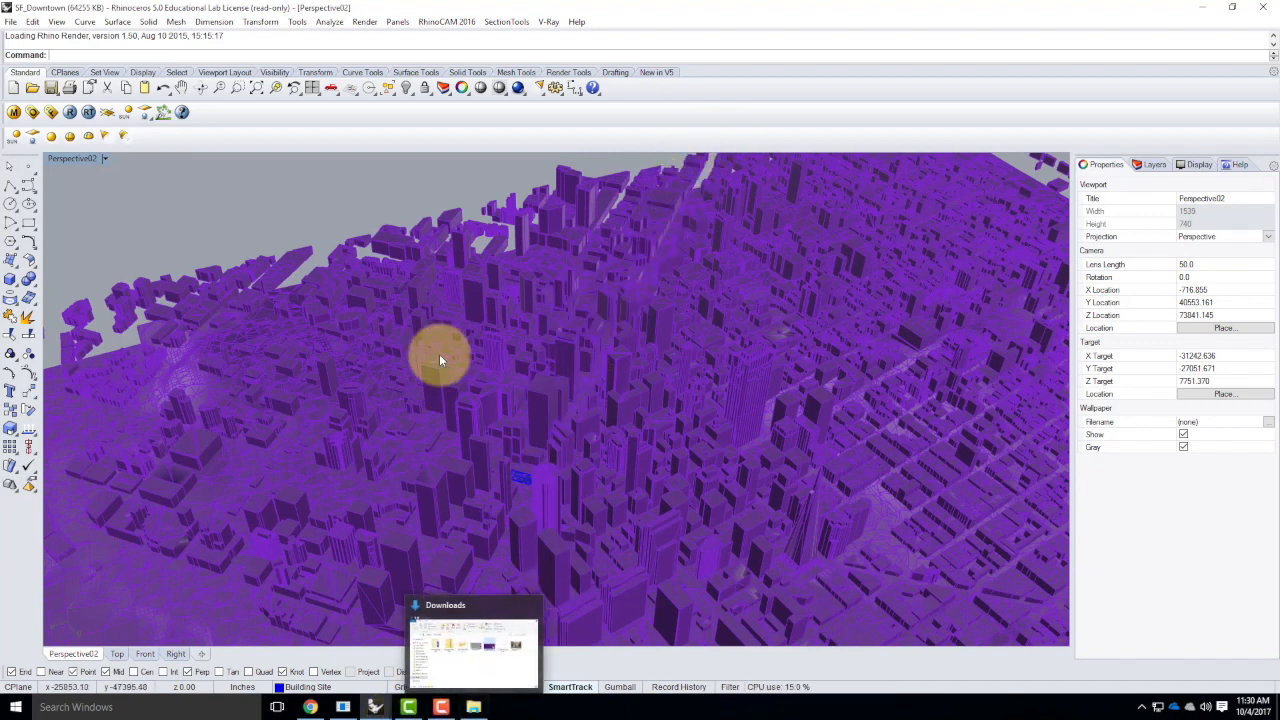
click(275, 181)
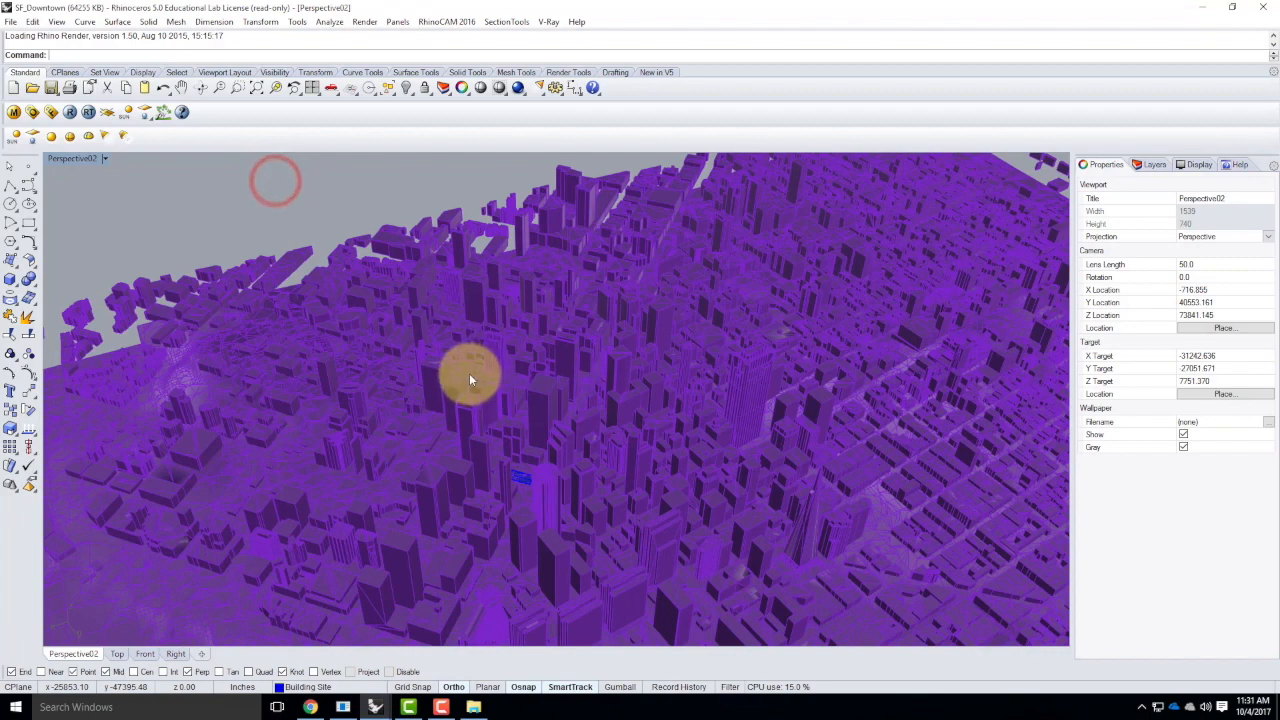
scroll(467, 377, down, 2)
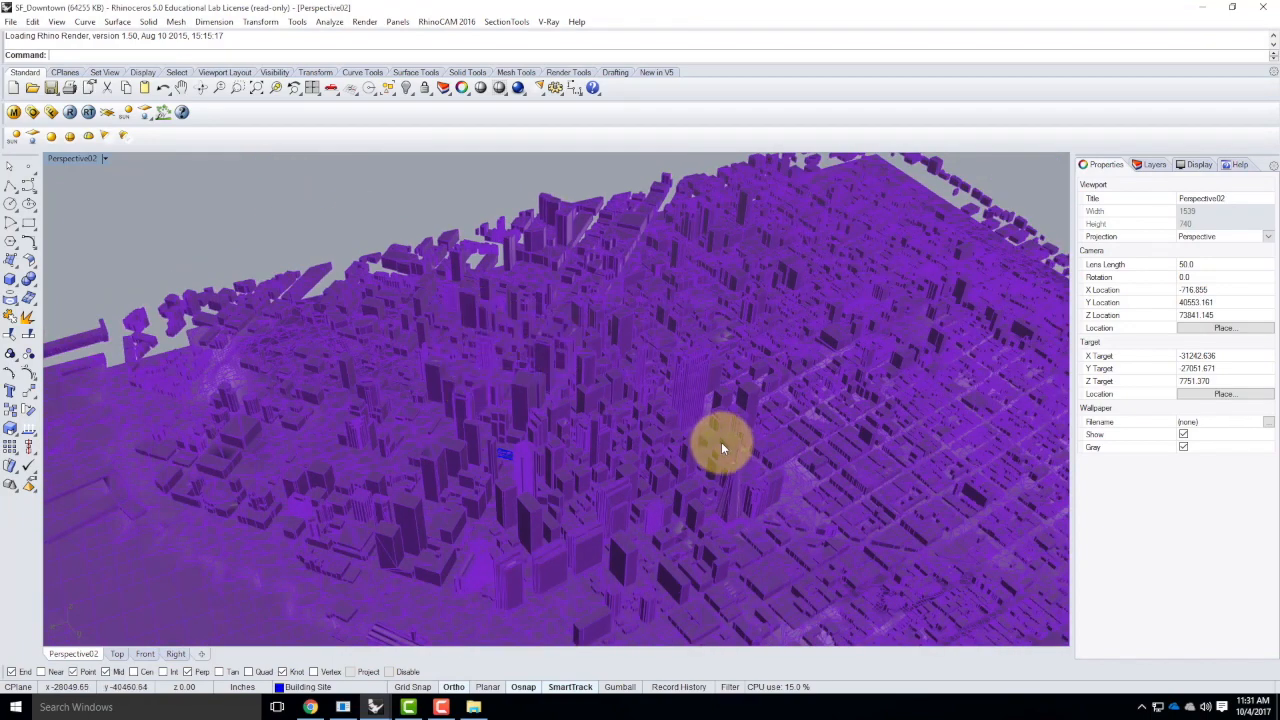
scroll(721, 442, down, 3)
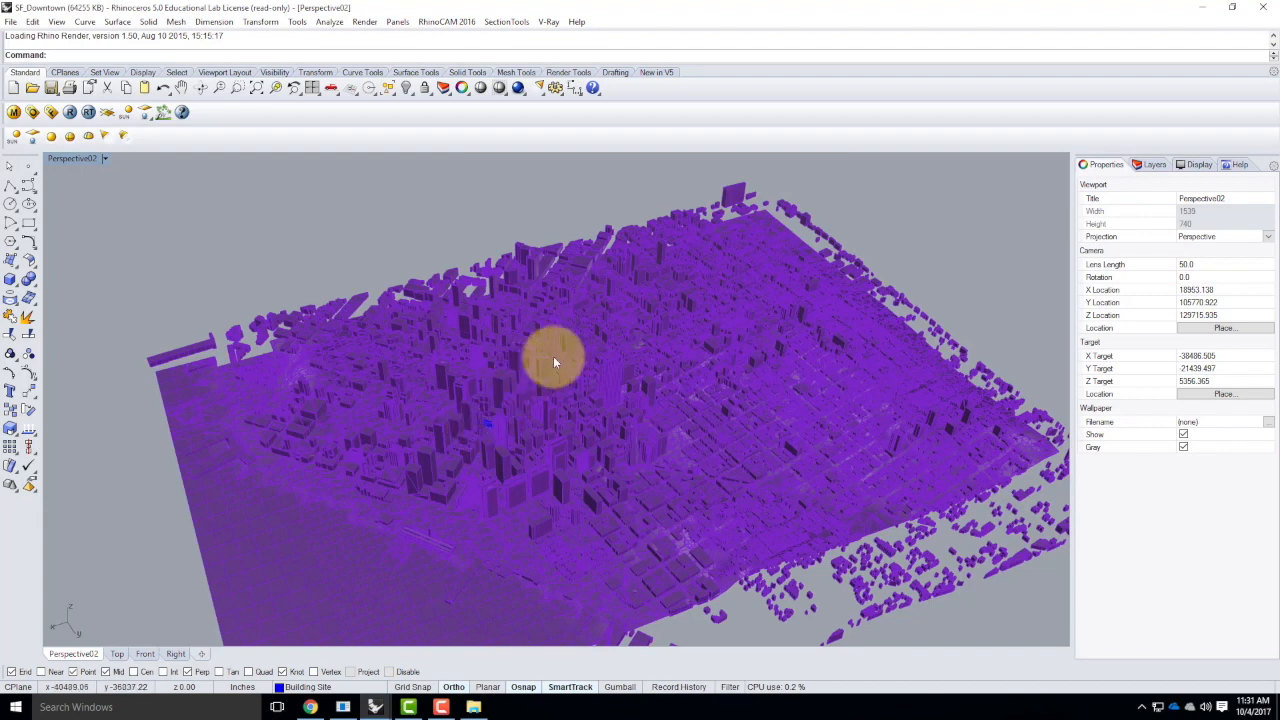
Select all objects on the Building Site layer and zoom to the selection
click(1150, 166)
click(1100, 207)
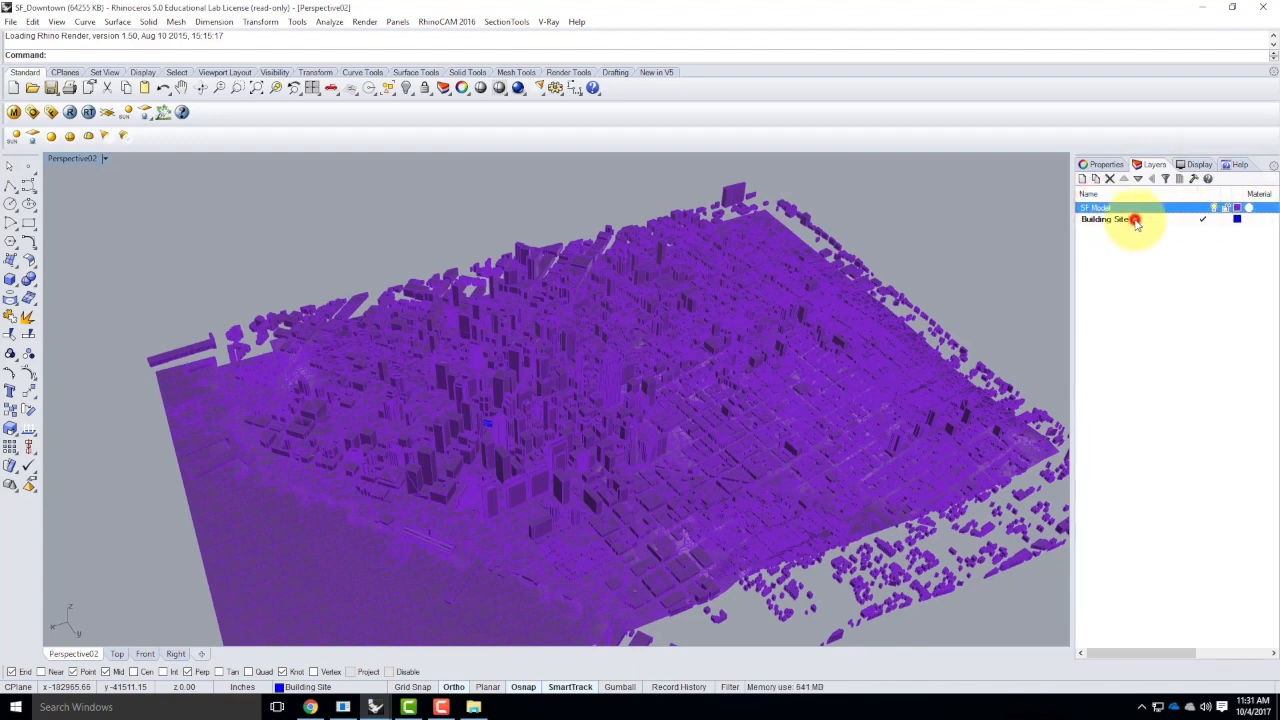
click(1136, 220)
right_click(1136, 220)
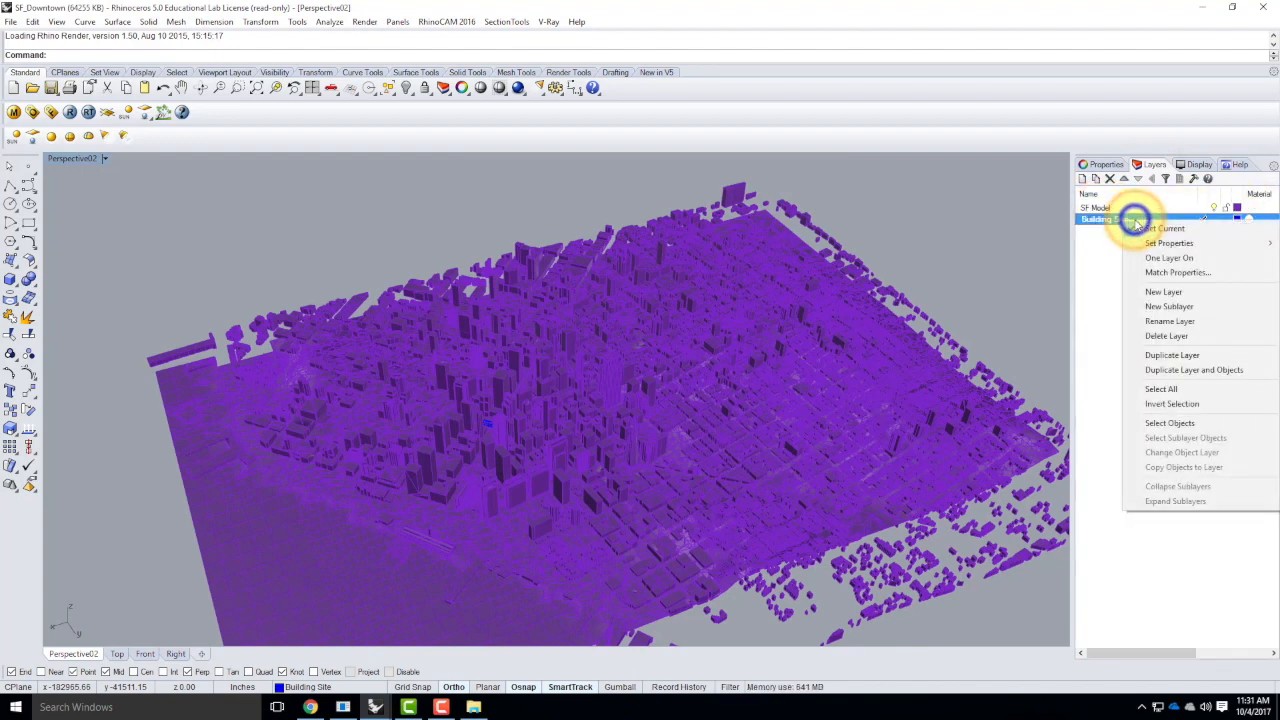
click(1179, 423)
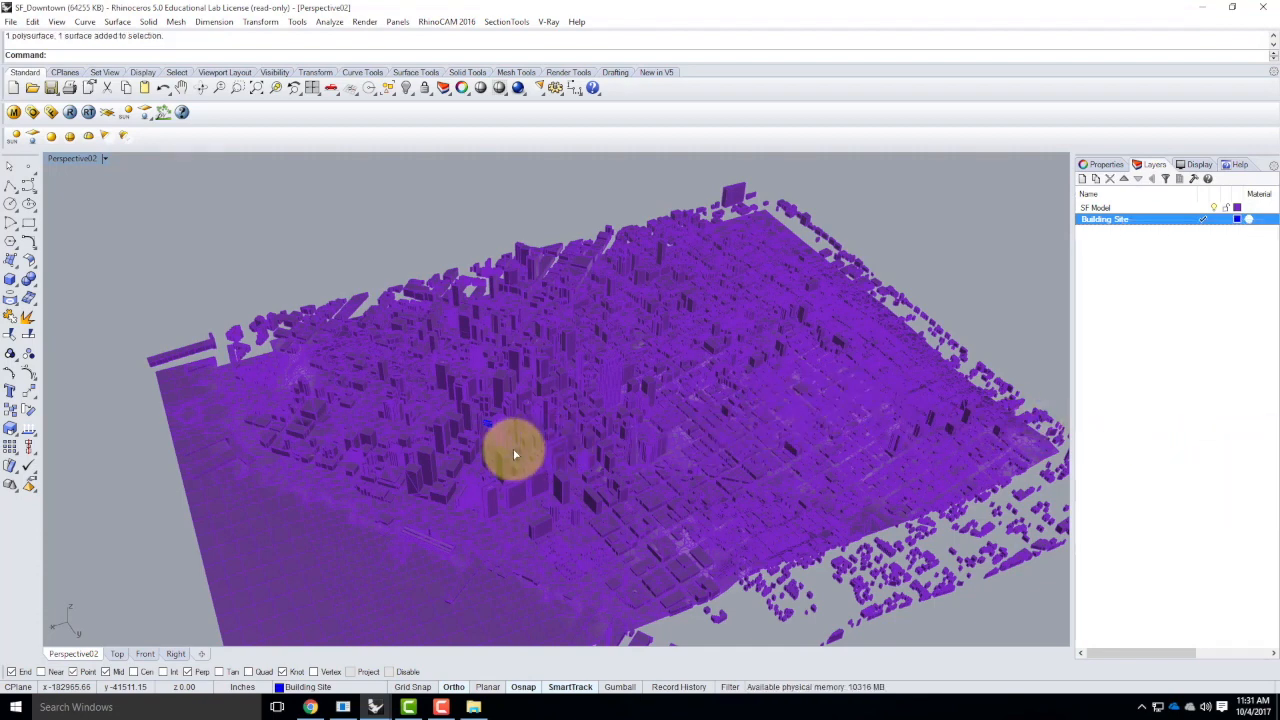
text(z)
key(Return)
text(s)
key(Return)
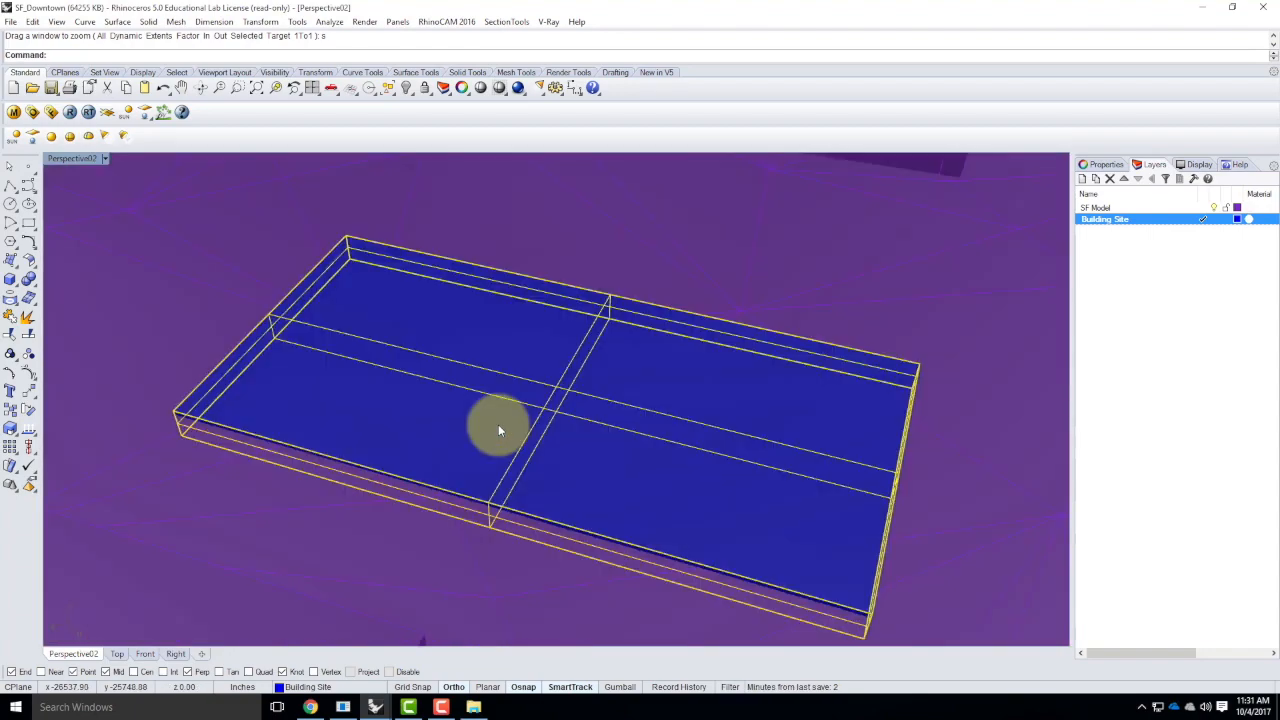
Clear the selection and examine the building site and its neighbouring buildings from several angles
scroll(487, 430, down, 3)
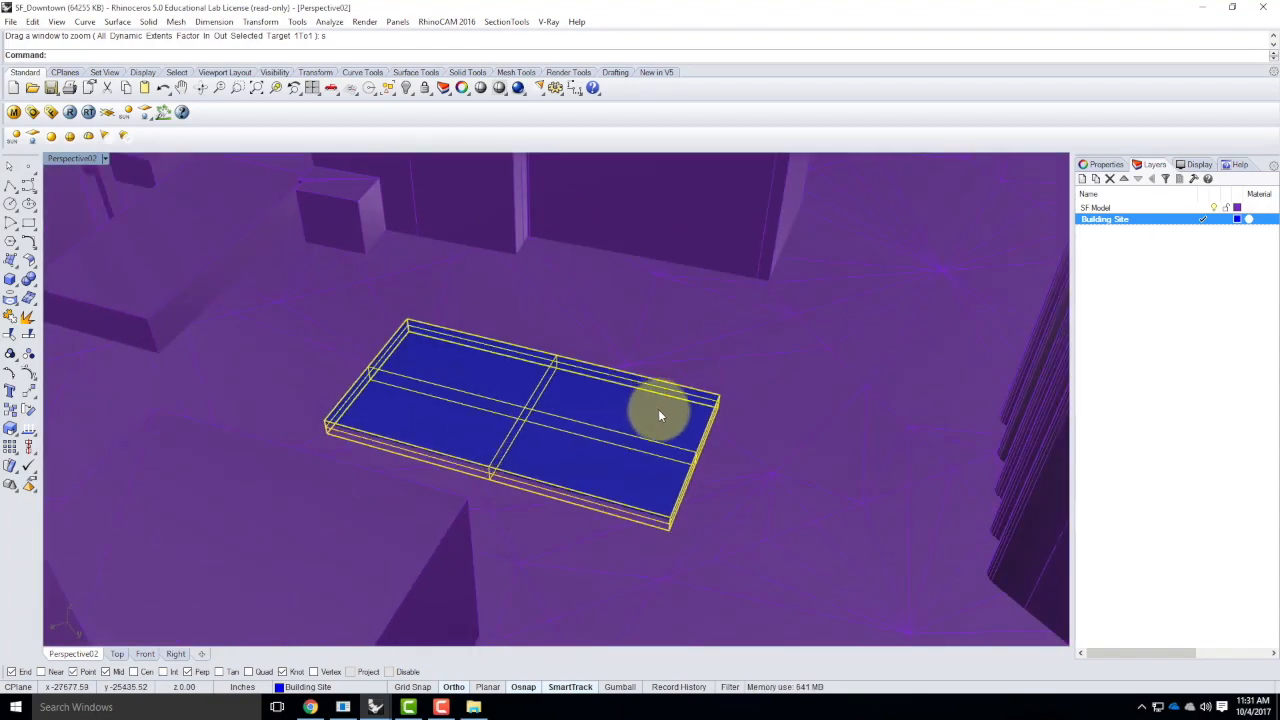
click(780, 419)
right_drag(822, 430, 735, 487)
right_drag(770, 486, 752, 459)
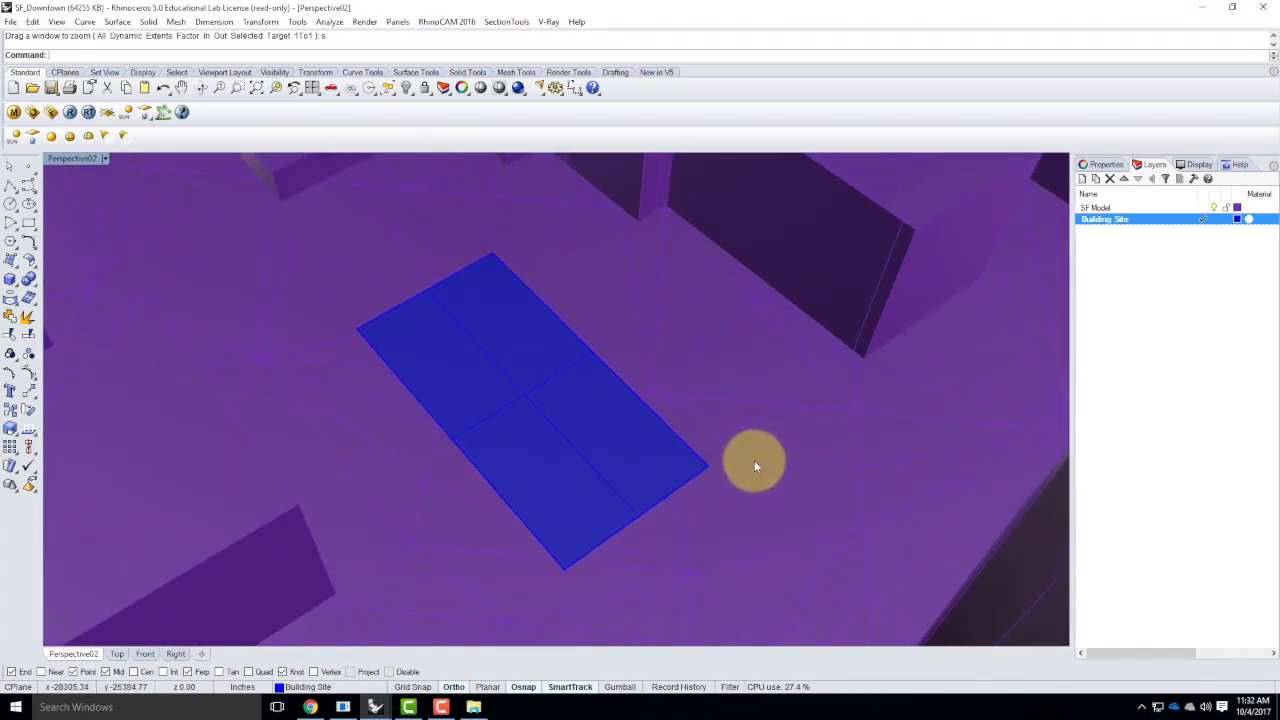
scroll(752, 464, down, 5)
right_drag(688, 484, 707, 512)
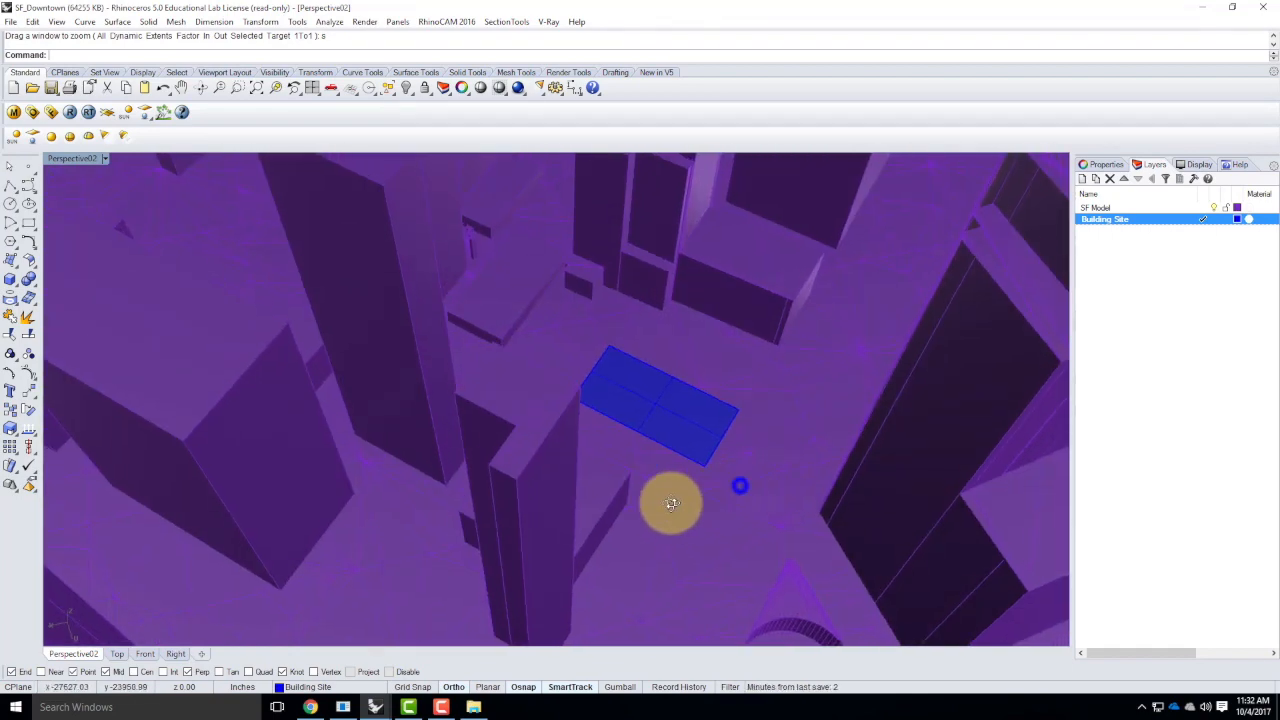
right_drag(671, 503, 662, 518)
right_drag(712, 484, 668, 449)
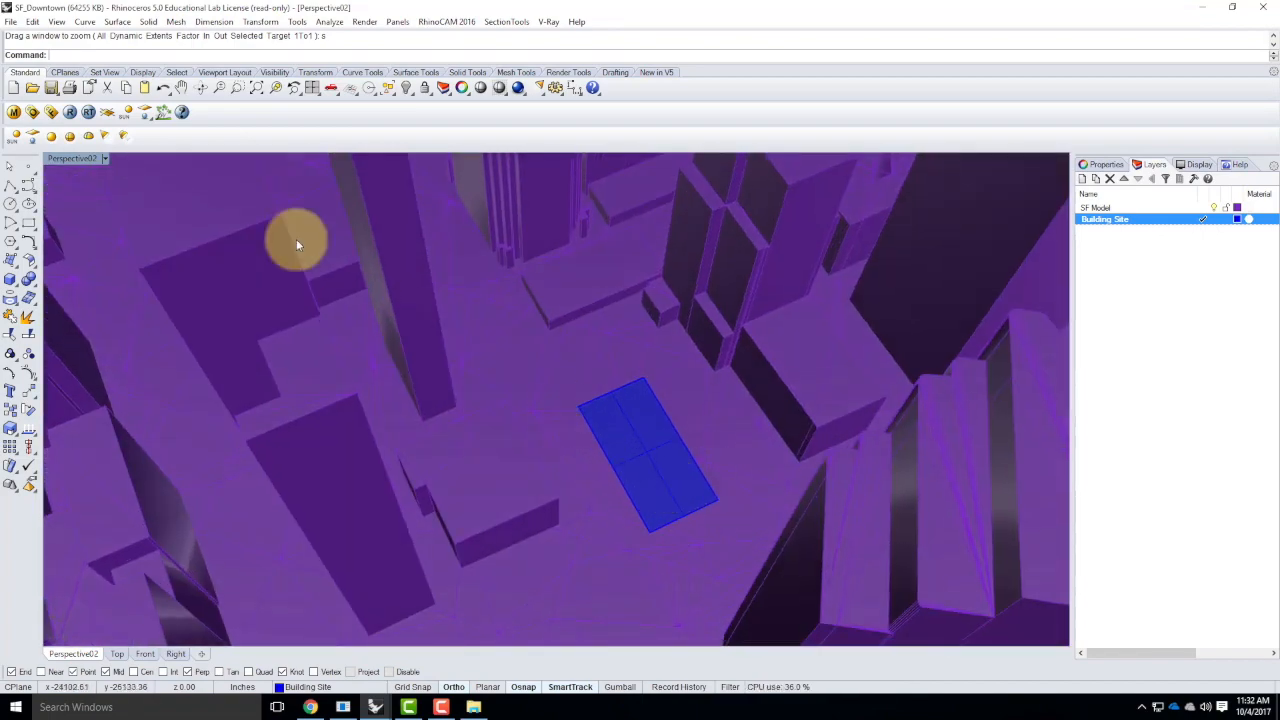
Start inserting a block instance and choose the Ex215_F2017 file from the Ex215 folder of the Live - A136 Exercises
click(11, 21)
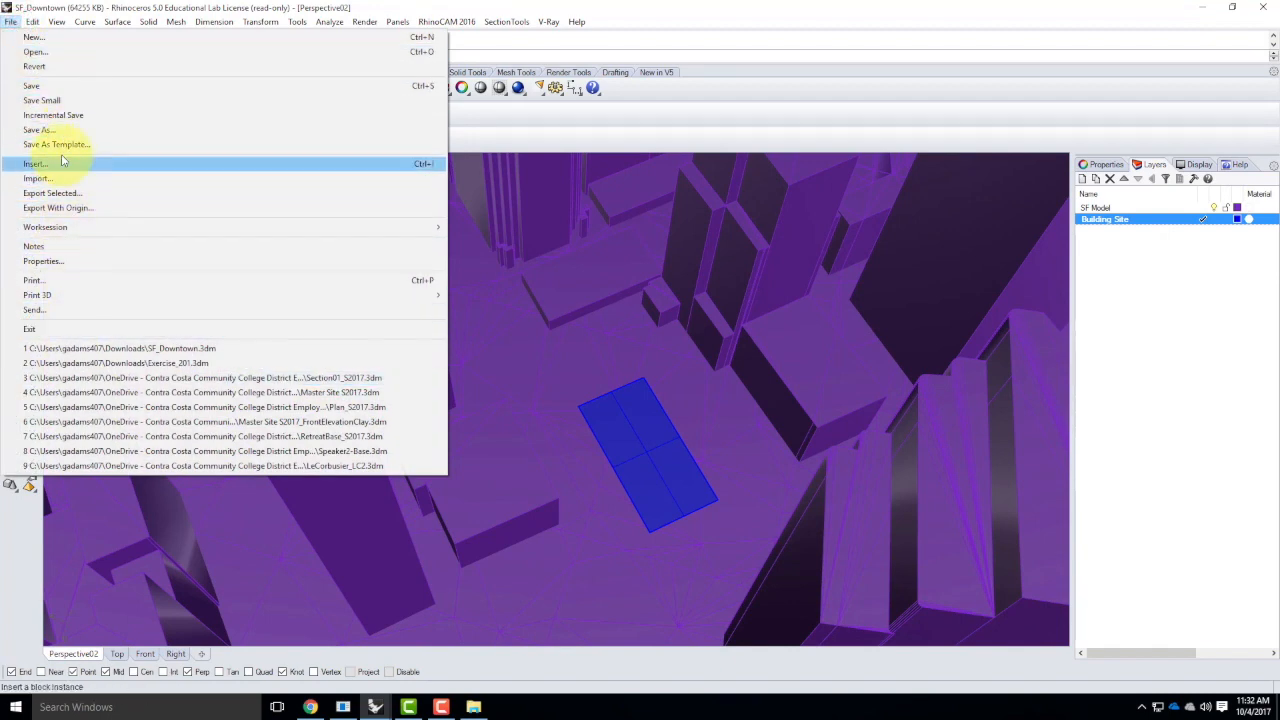
mouse_move(38, 22)
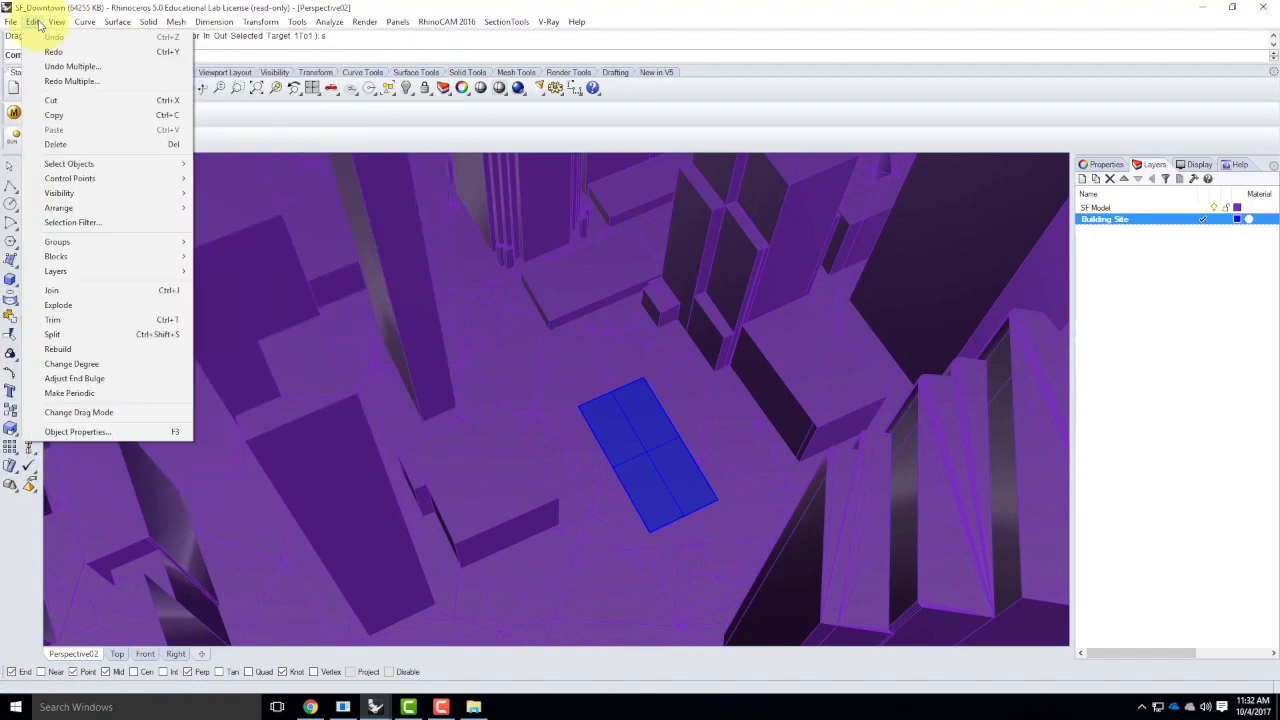
mouse_move(80, 257)
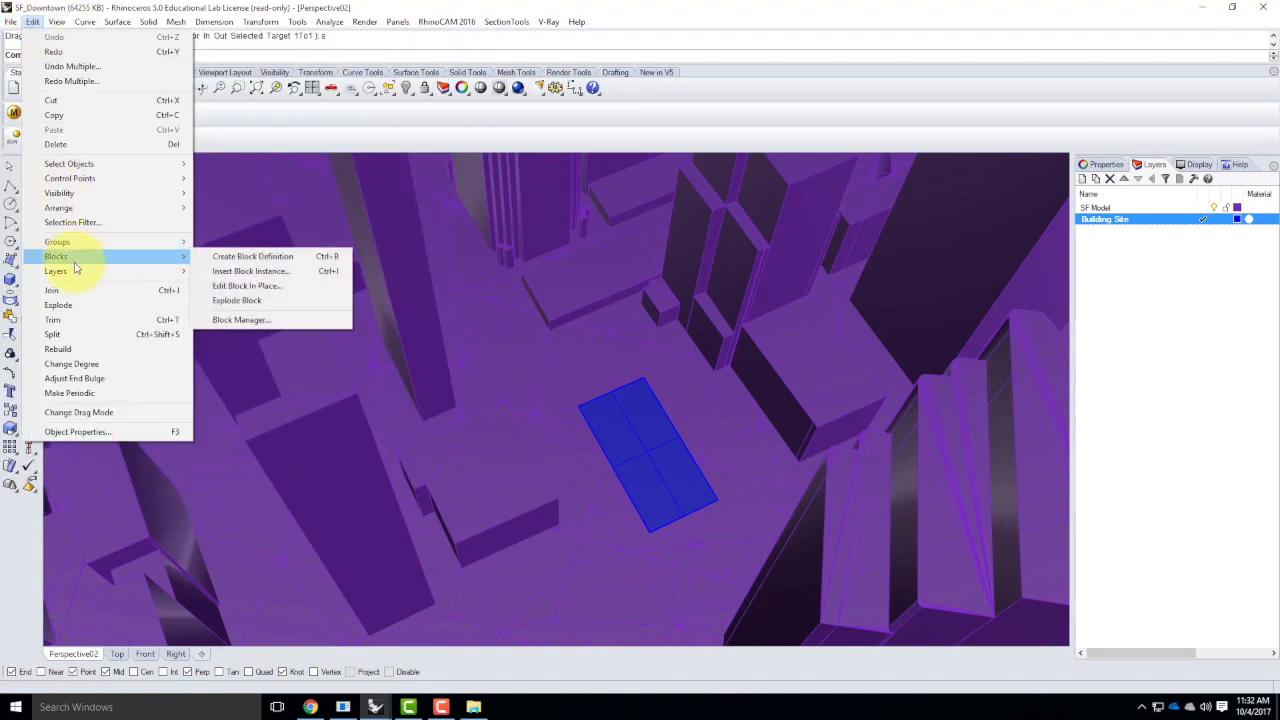
click(256, 272)
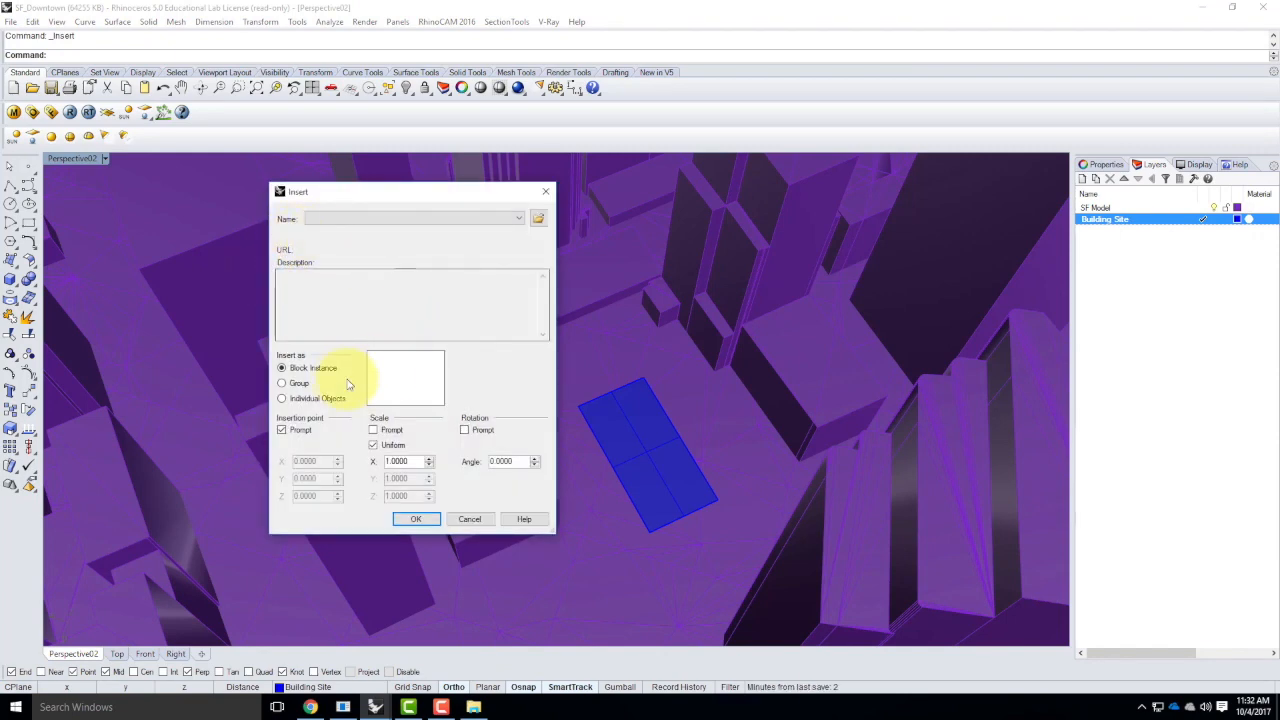
click(539, 219)
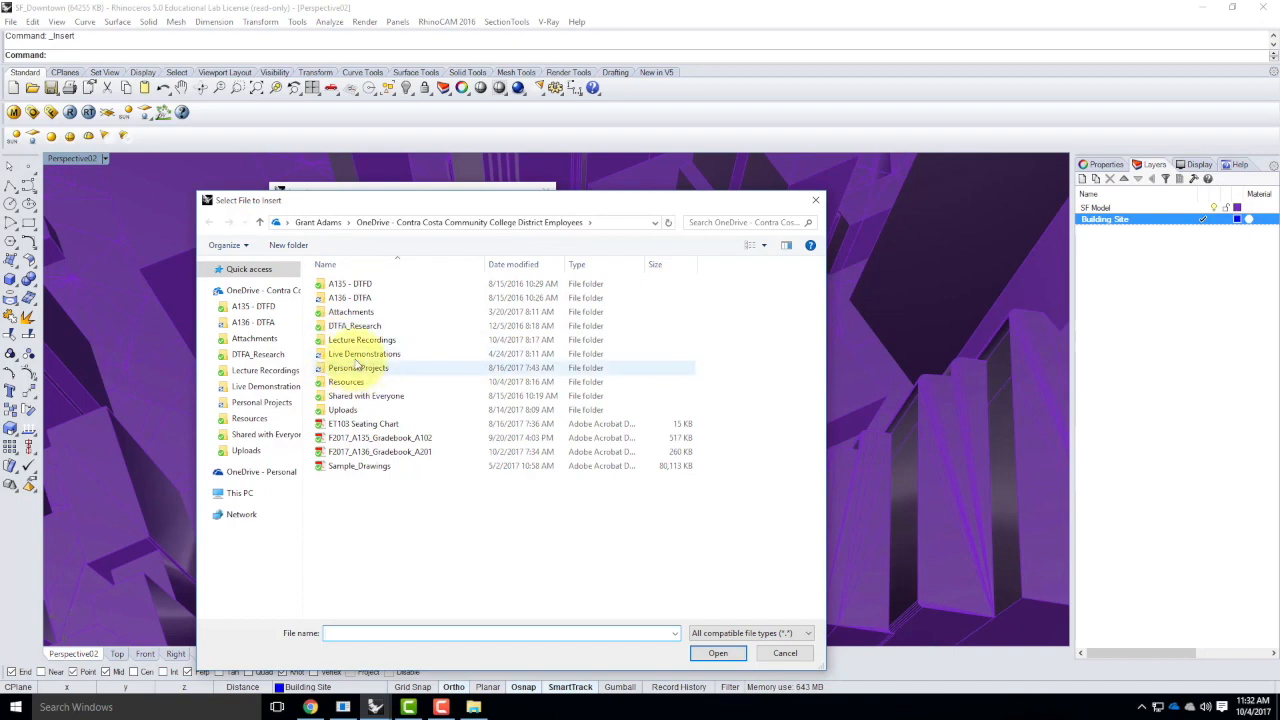
double_click(352, 355)
double_click(351, 300)
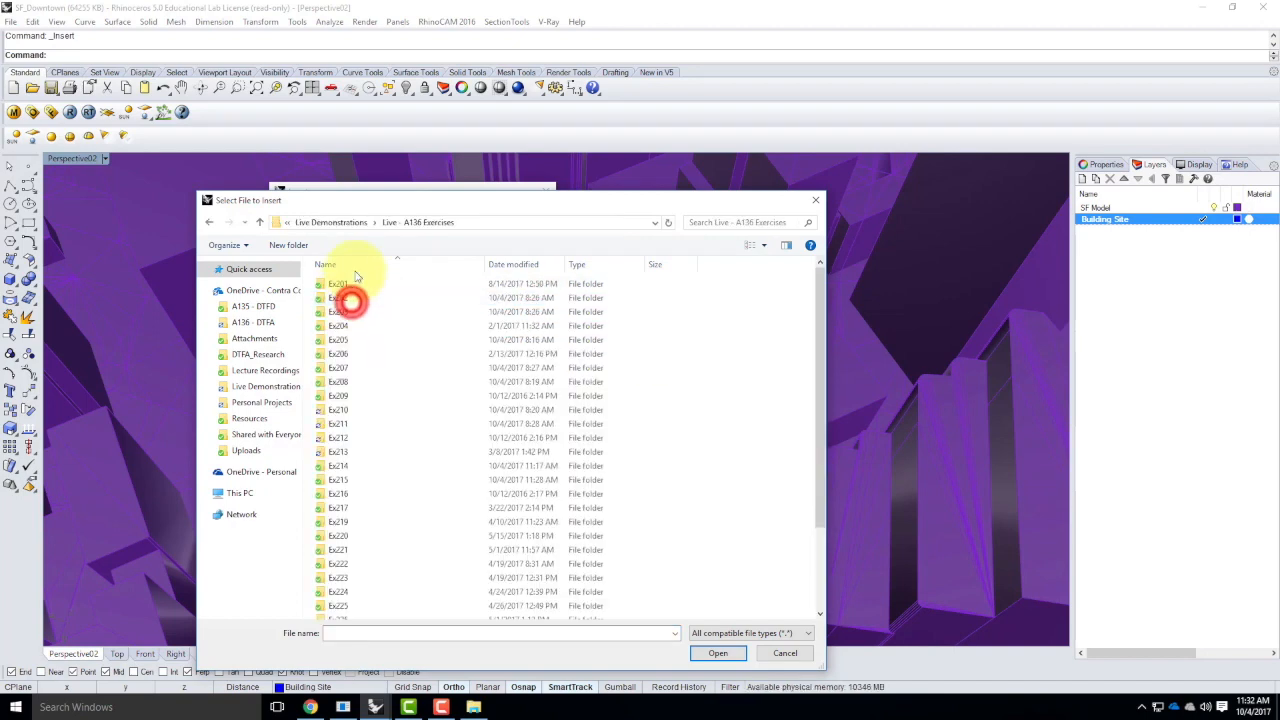
double_click(341, 481)
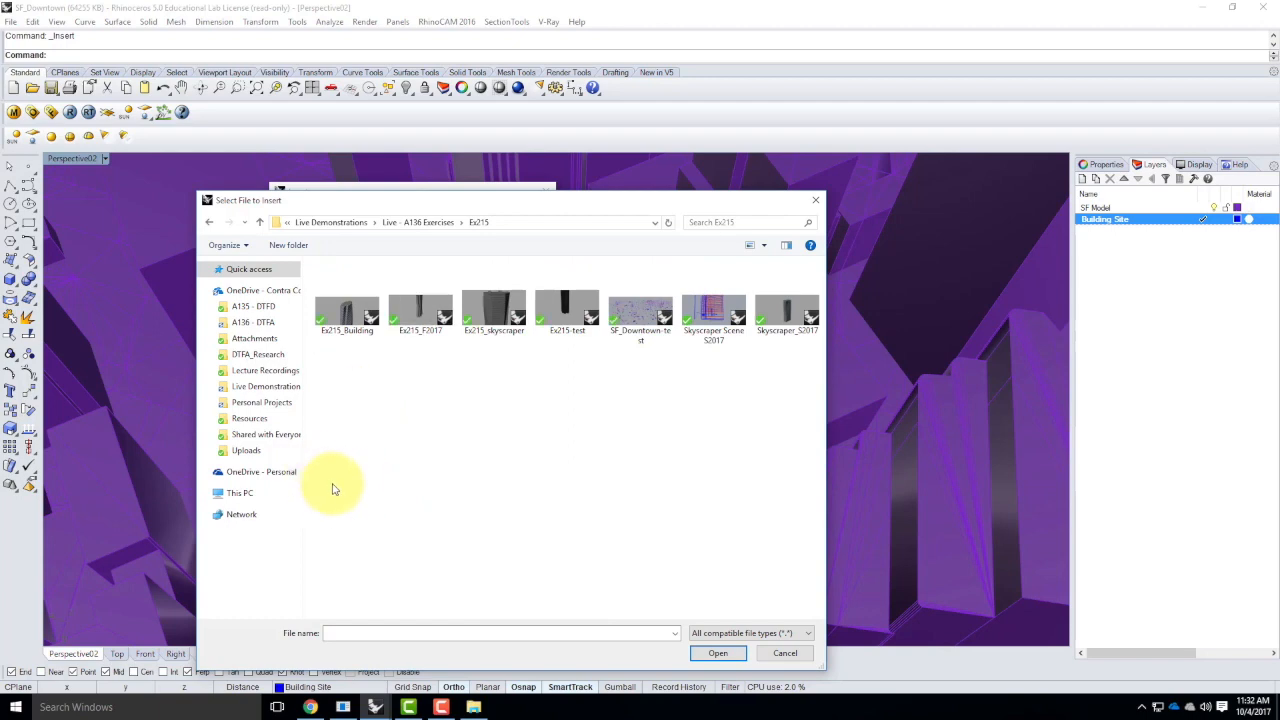
click(419, 309)
click(718, 653)
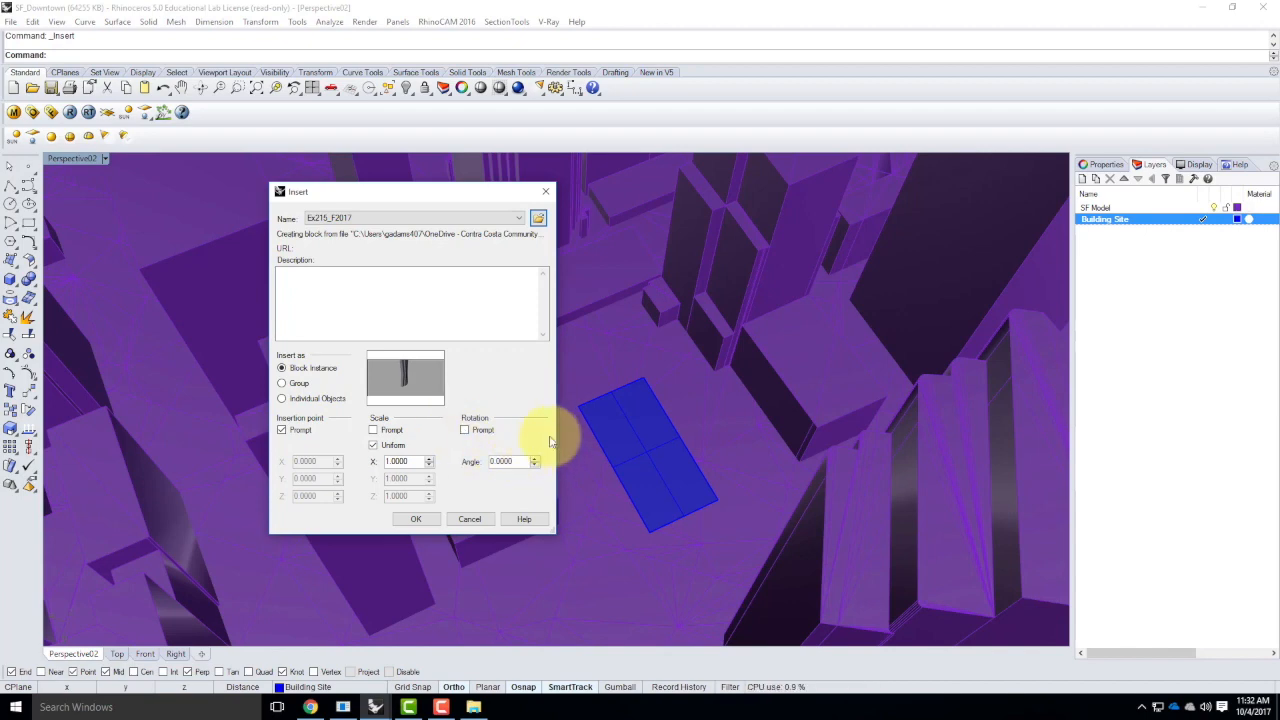
Insert Ex215_F2017 as a linked block with Reference layer style, placing it at a corner of the building site
click(416, 519)
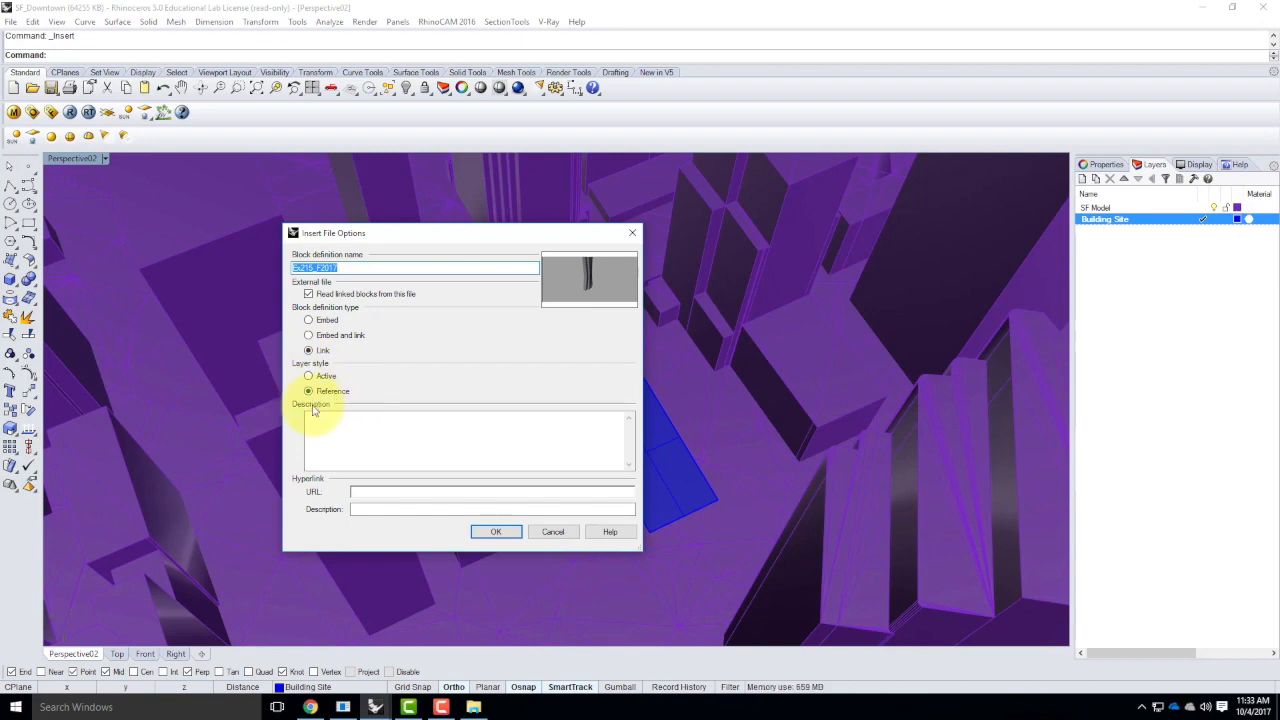
click(497, 531)
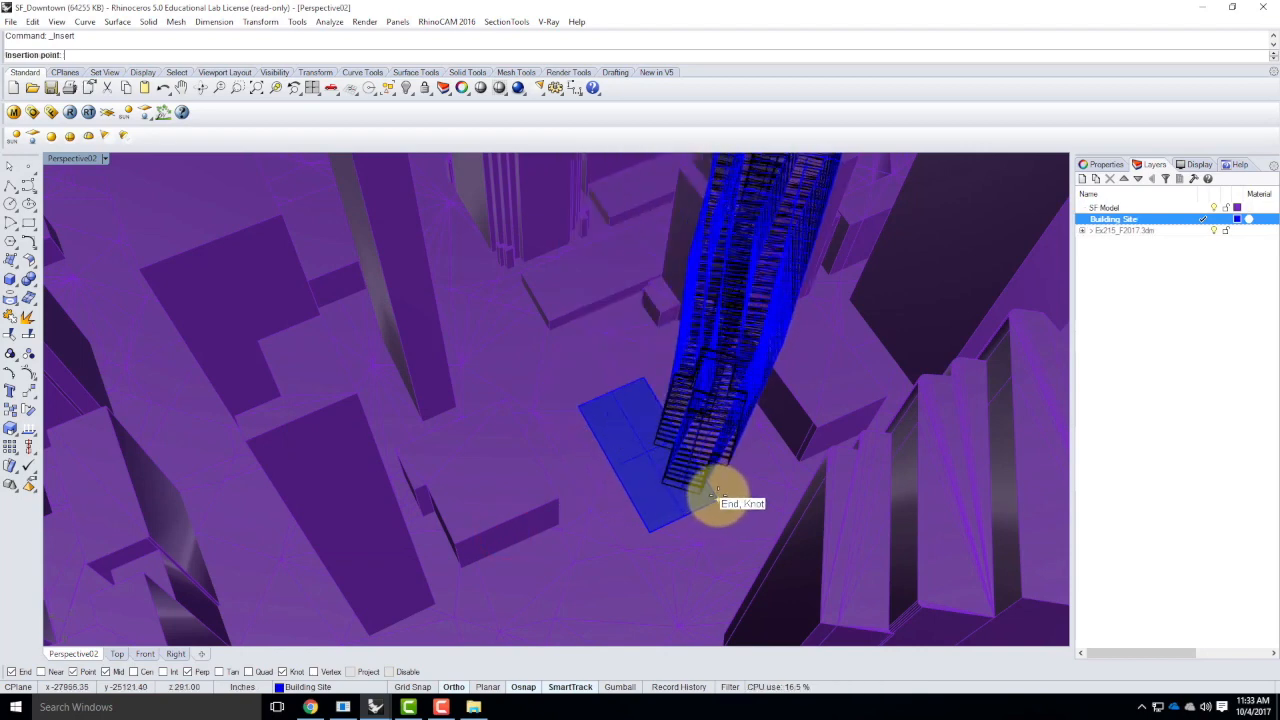
click(714, 494)
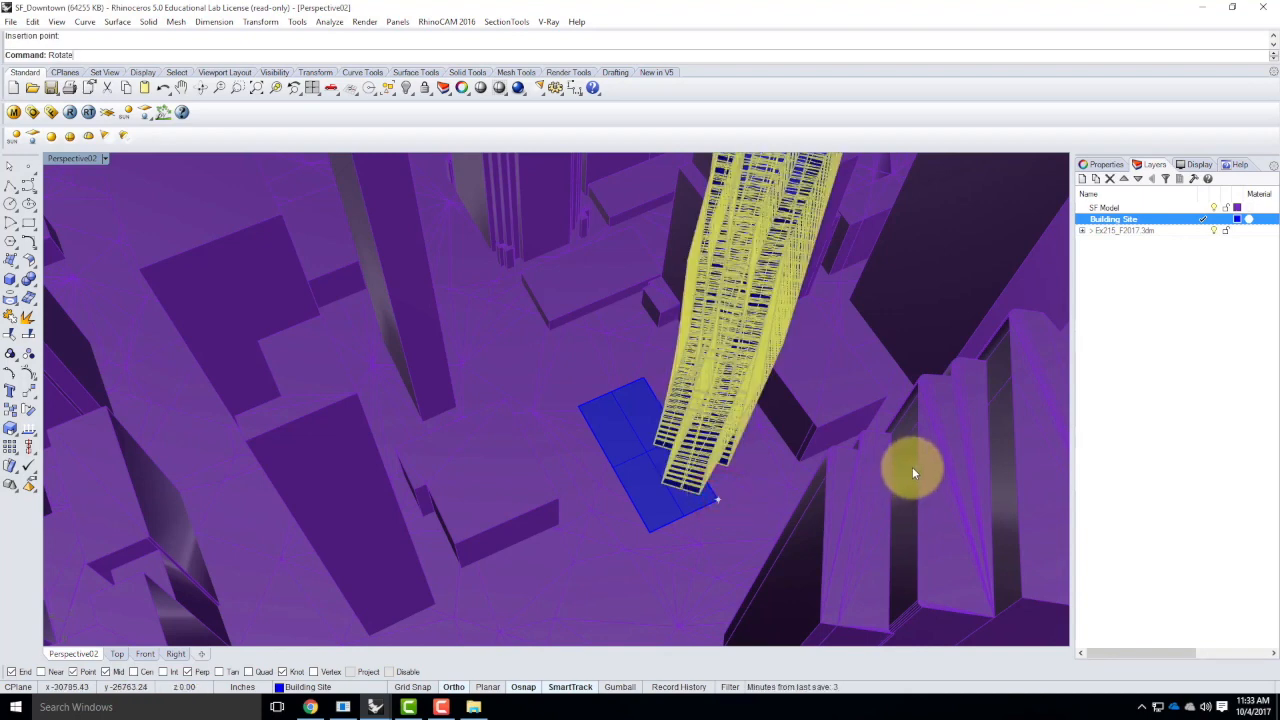
Rotate the skyscraper block about the building site's corner, using reference points to align its base with the site edge, and deselect it
key(Return)
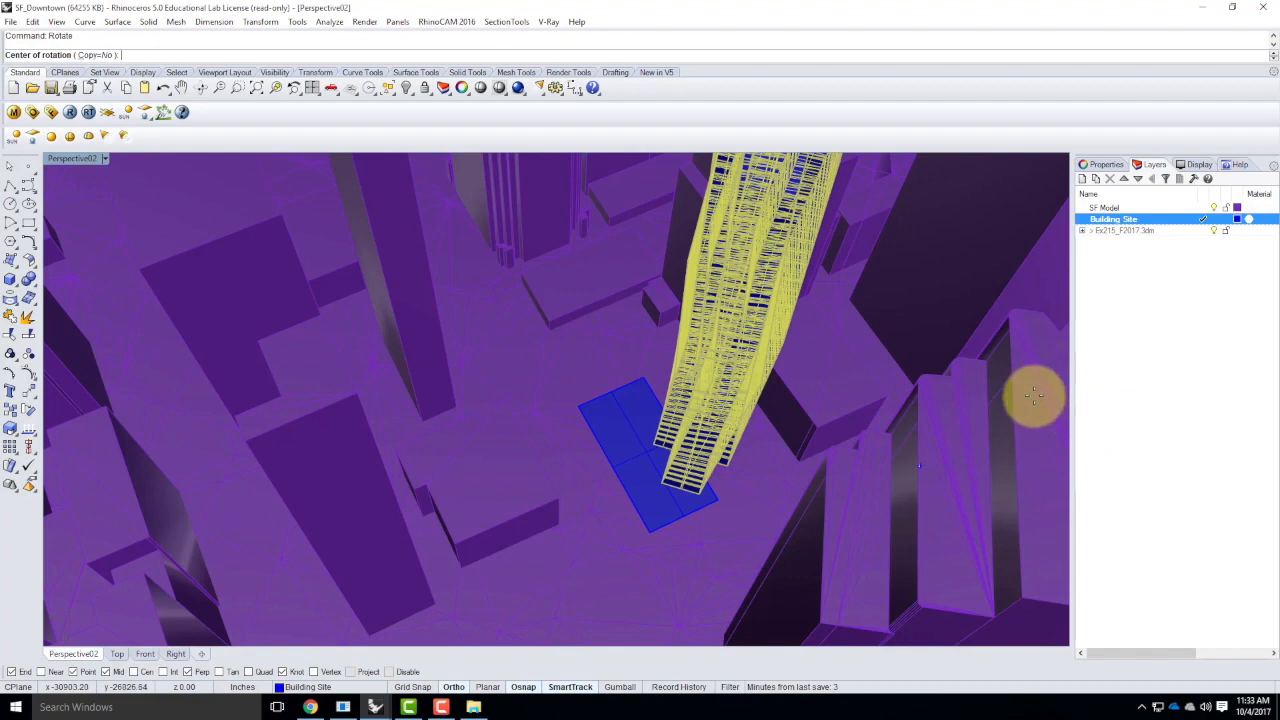
click(721, 495)
click(730, 463)
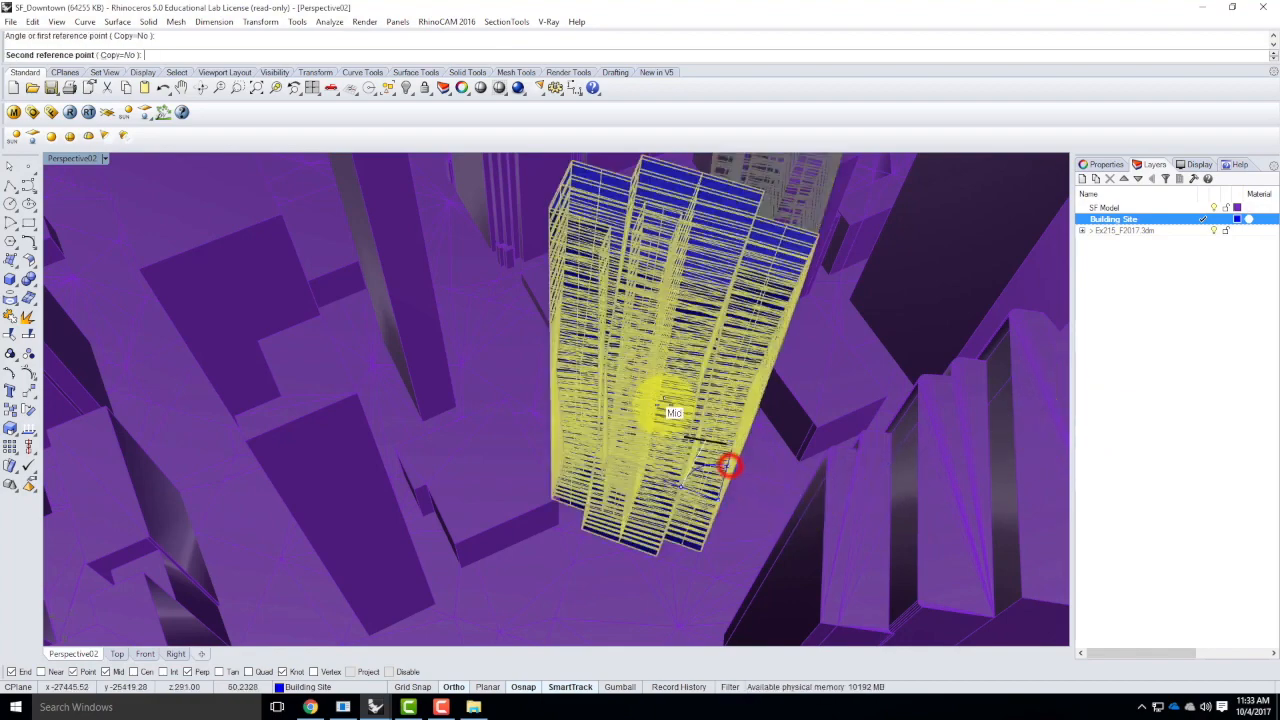
right_drag(795, 404, 594, 457)
scroll(566, 522, up, 9)
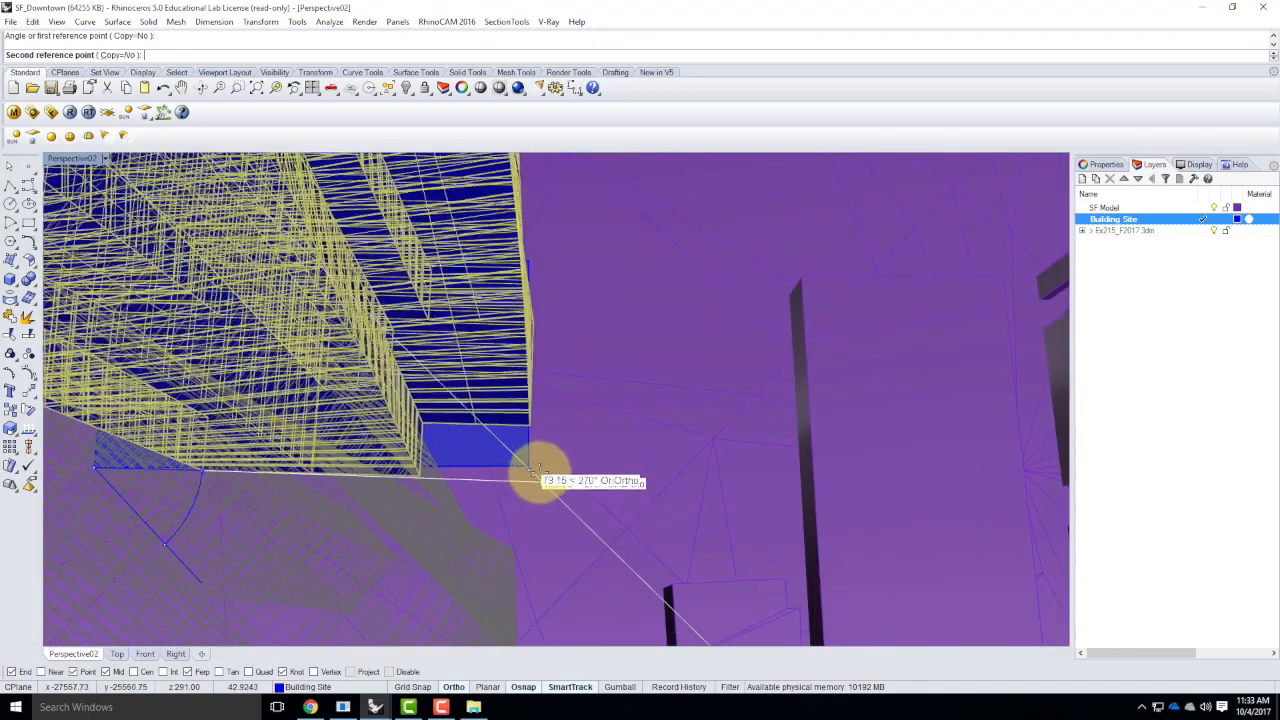
click(526, 463)
right_drag(563, 463, 658, 497)
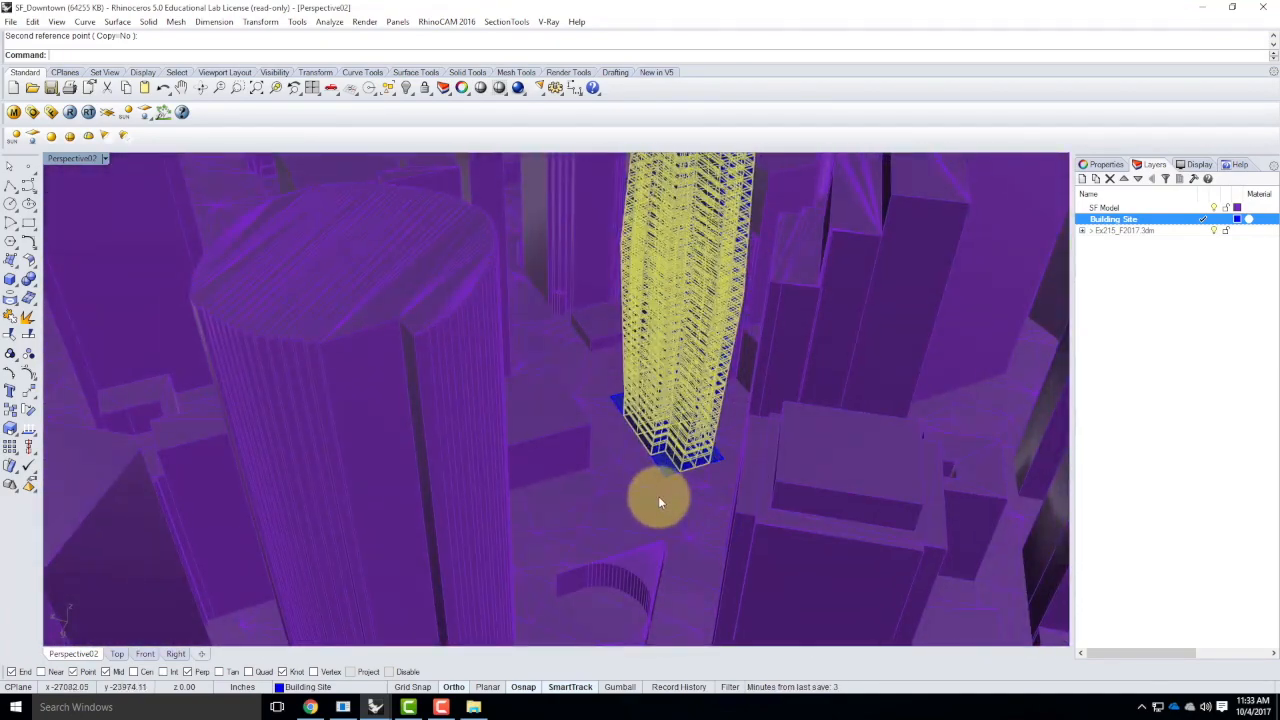
key(Escape)
right_drag(566, 451, 800, 446)
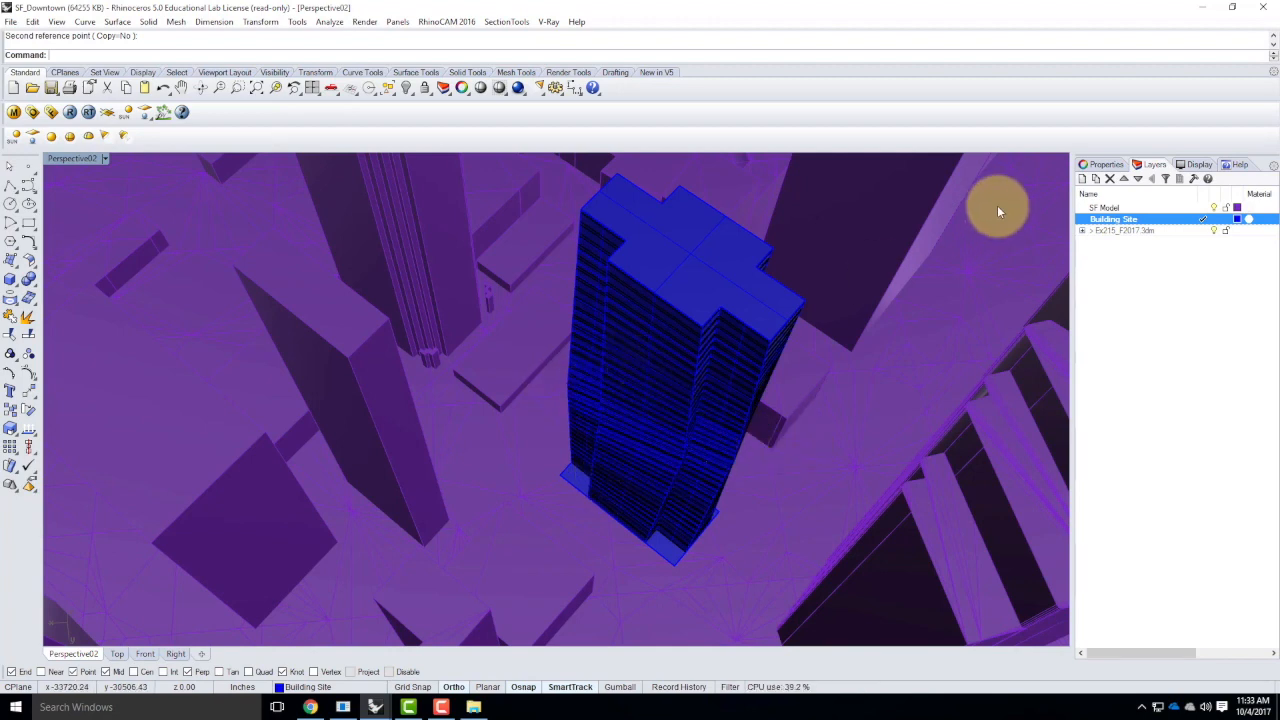
Examine the sublayers of the linked Ex215_F2017 layer and a neighbouring building mesh on the SF Model layer, and clear the selection
click(1082, 230)
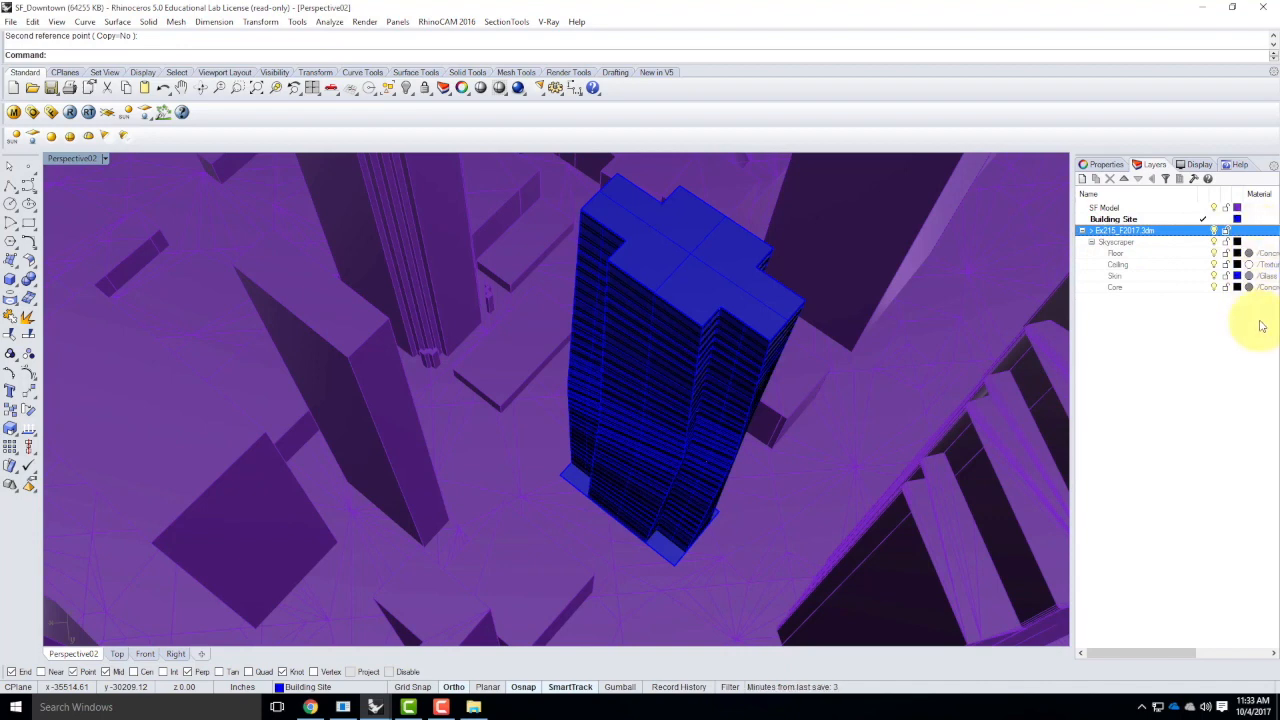
click(1082, 231)
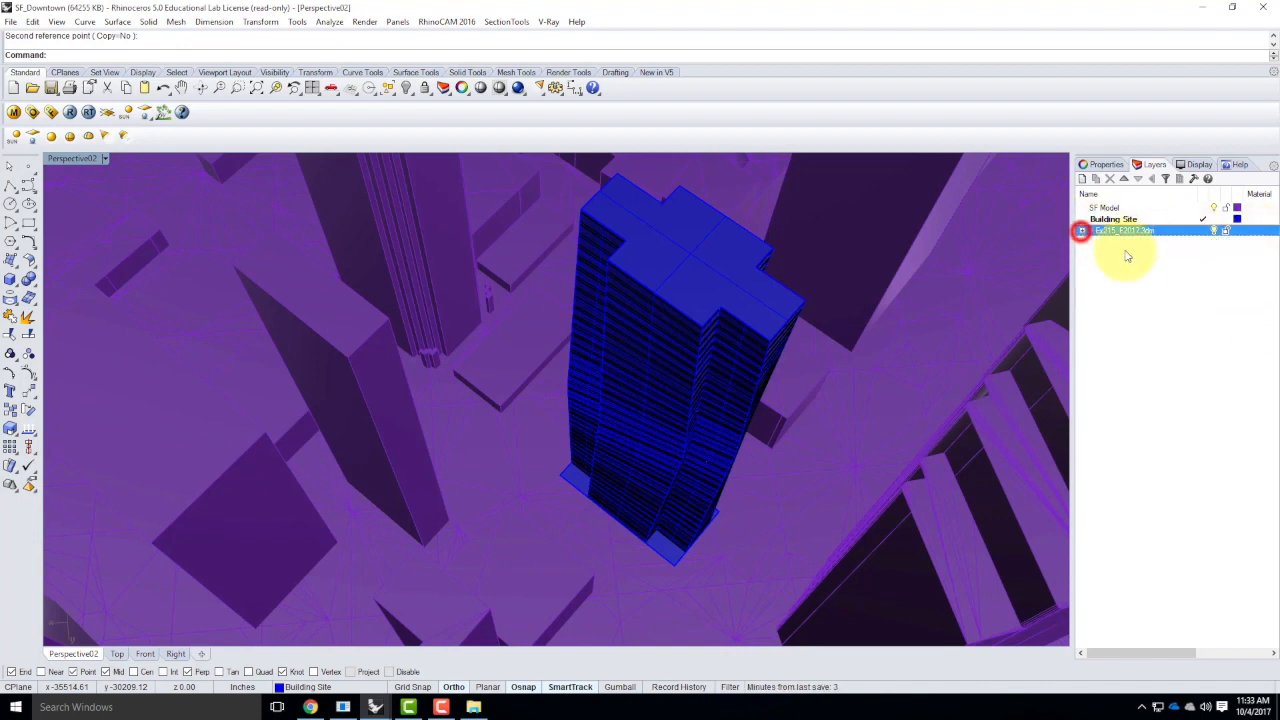
click(1105, 207)
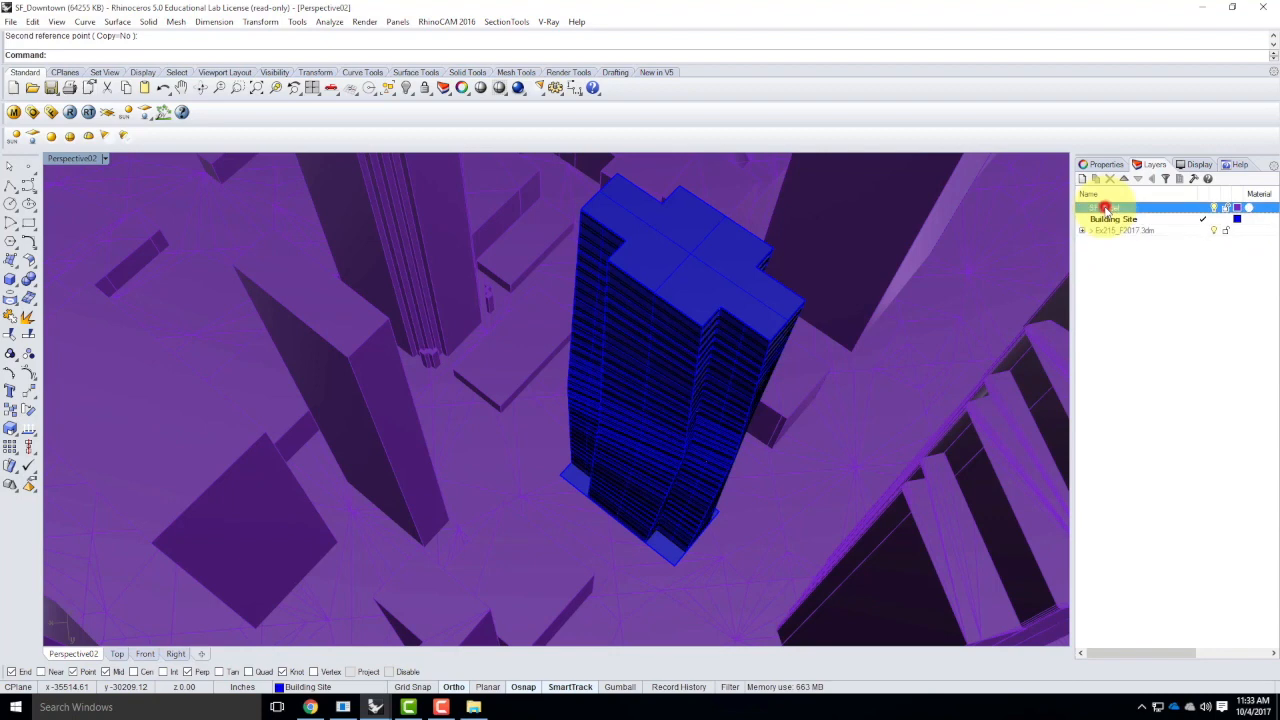
click(366, 398)
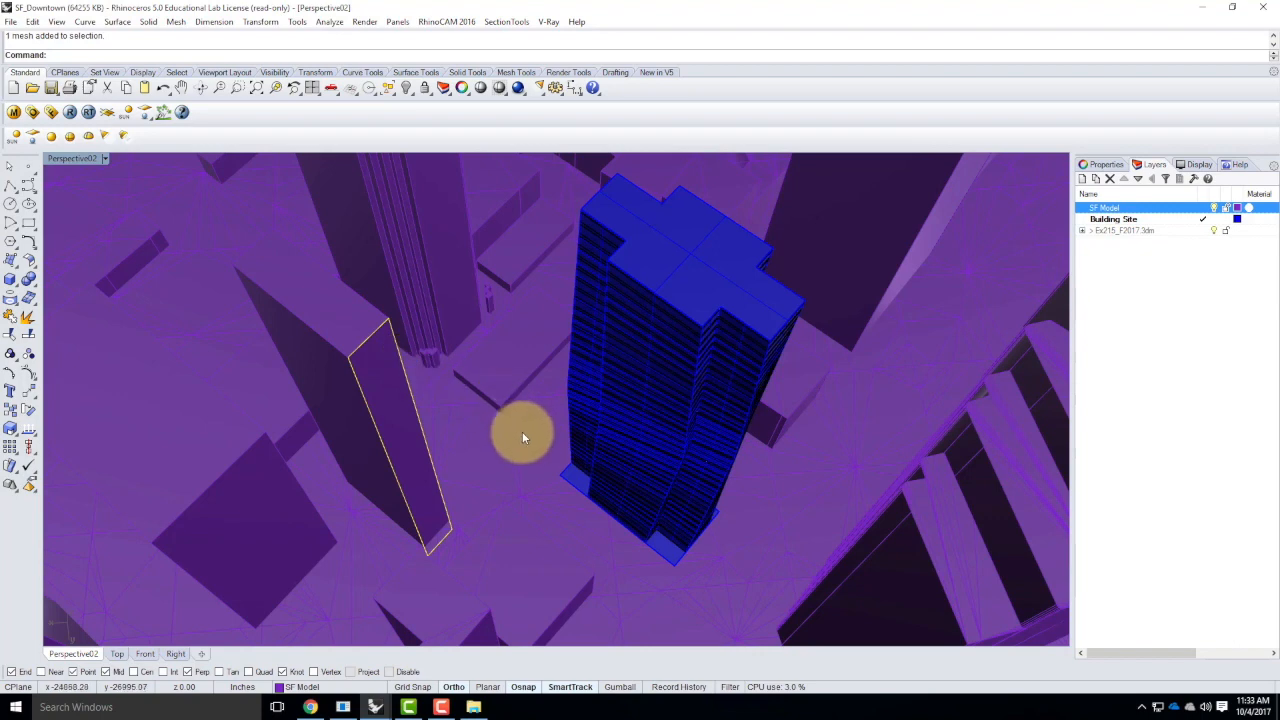
scroll(520, 440, down, 2)
scroll(517, 455, down, 2)
key(Escape)
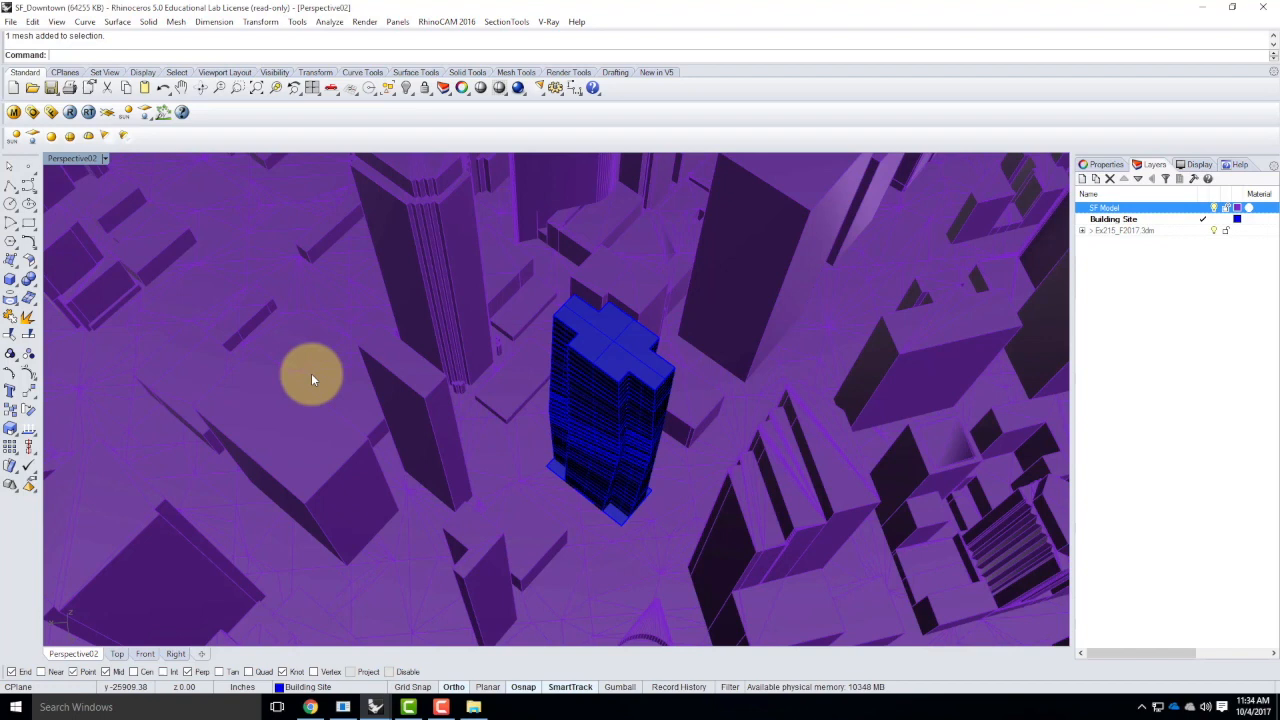
Open the V-Ray material editor and display the settings of the porcelain scene material
click(13, 113)
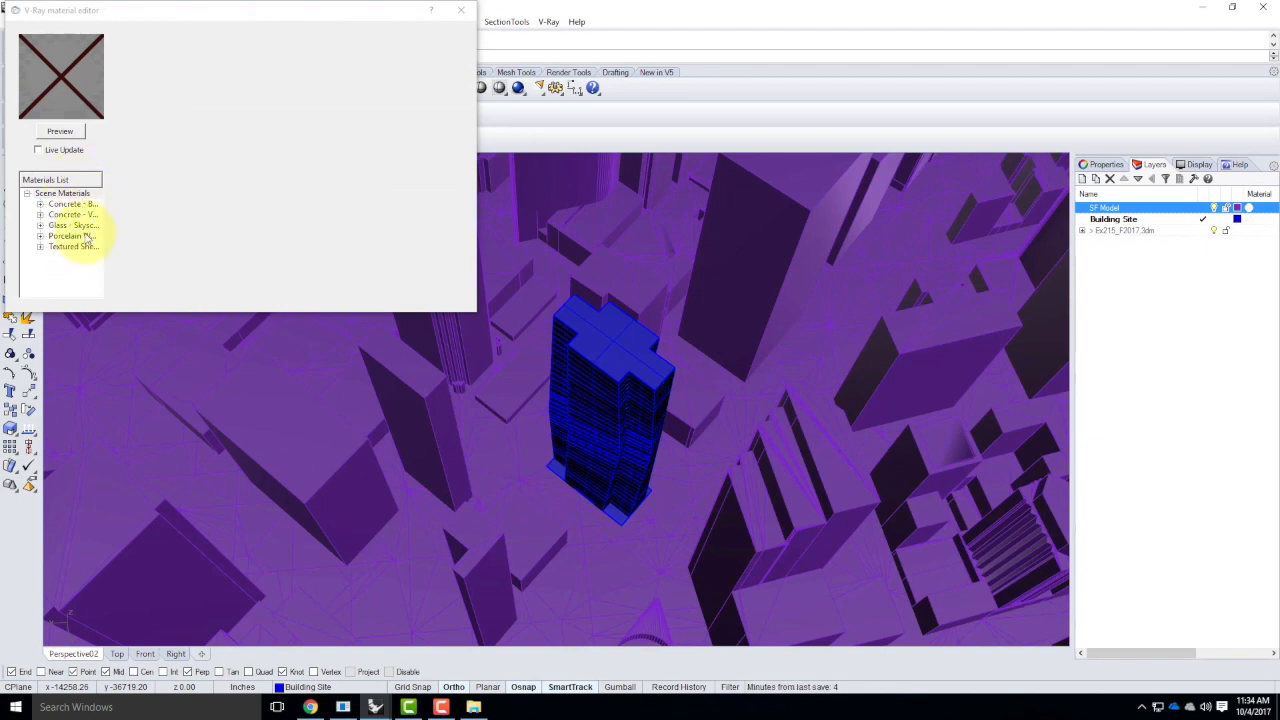
click(76, 237)
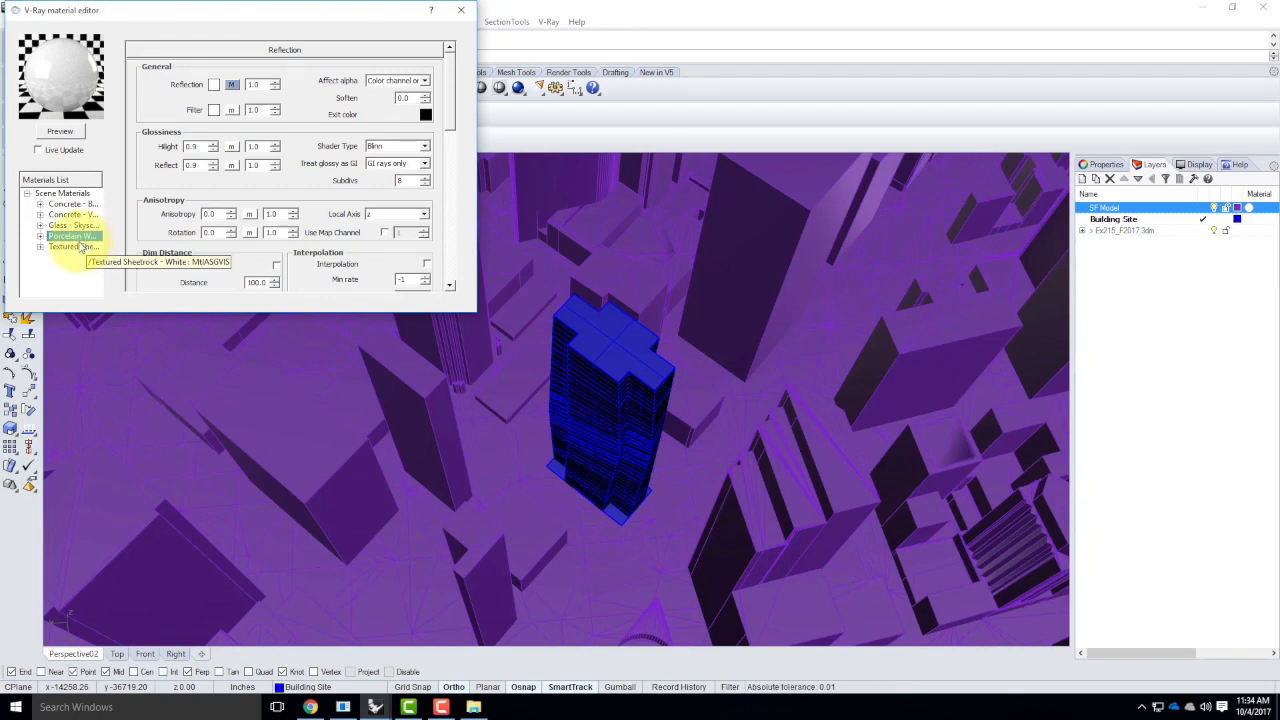
right_click(78, 193)
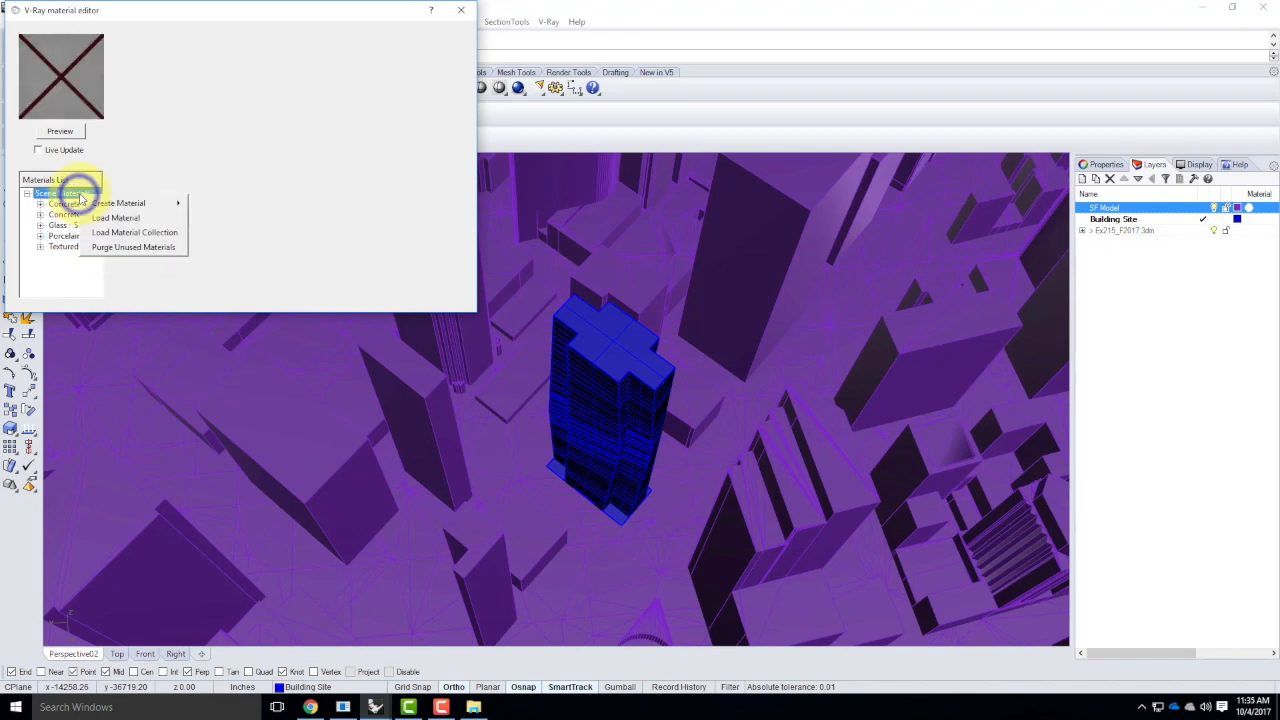
click(130, 220)
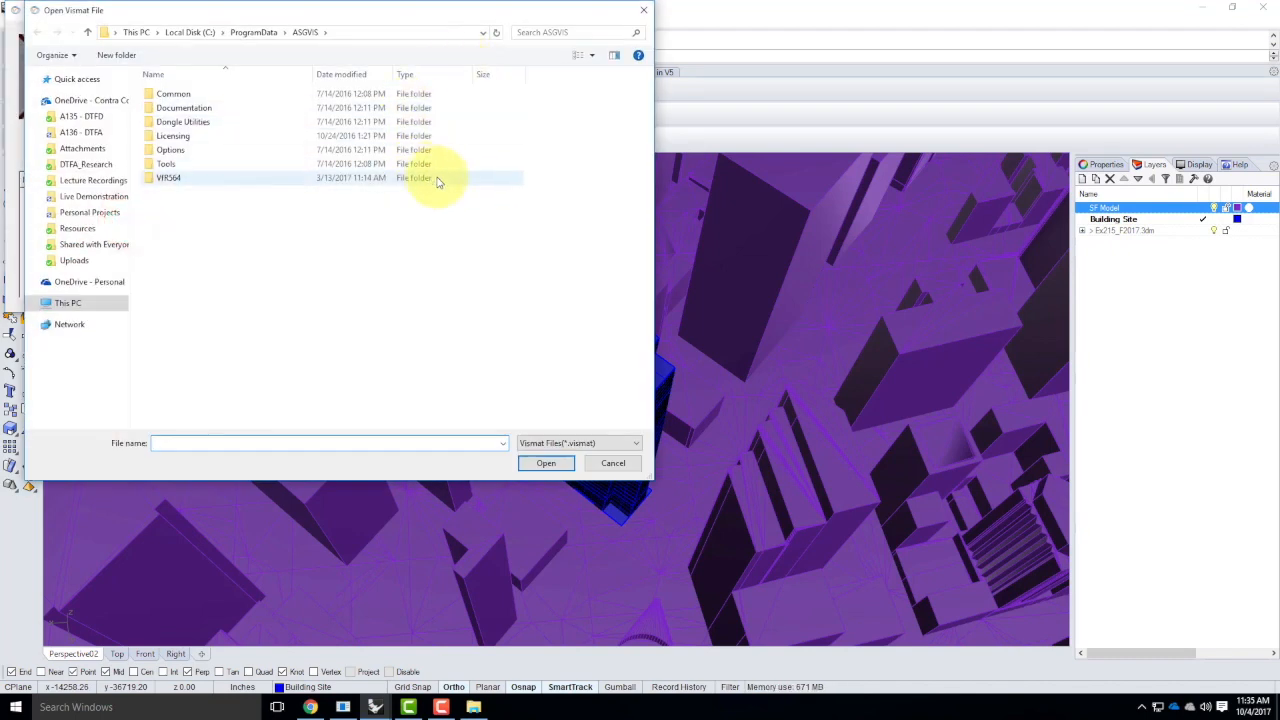
click(613, 463)
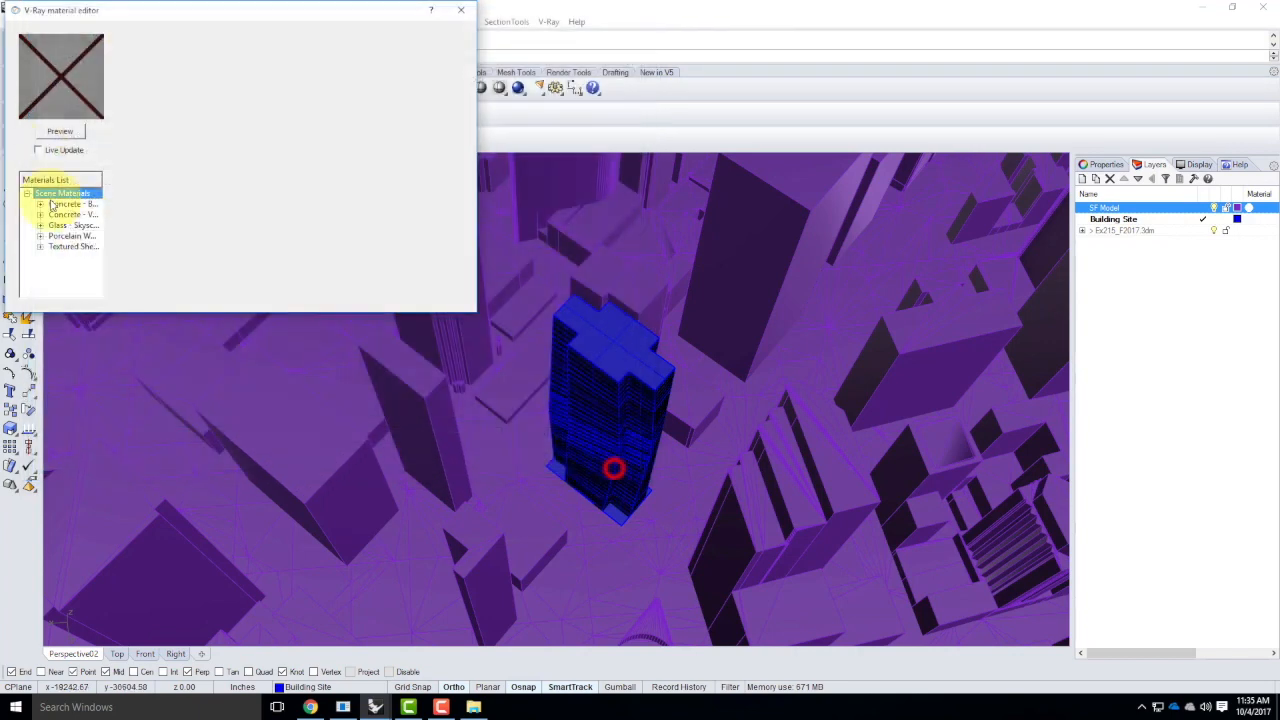
Apply the porcelain V-Ray material to the SF Model layer and close the material editor
click(64, 236)
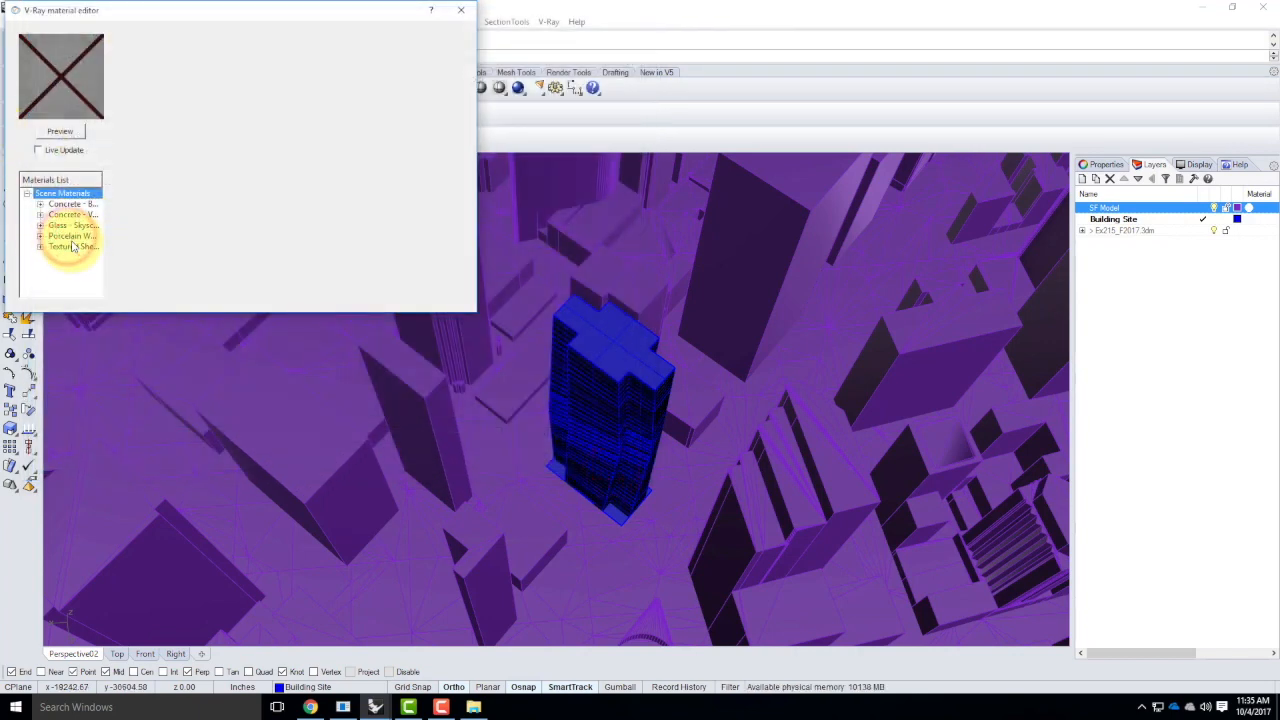
click(1152, 209)
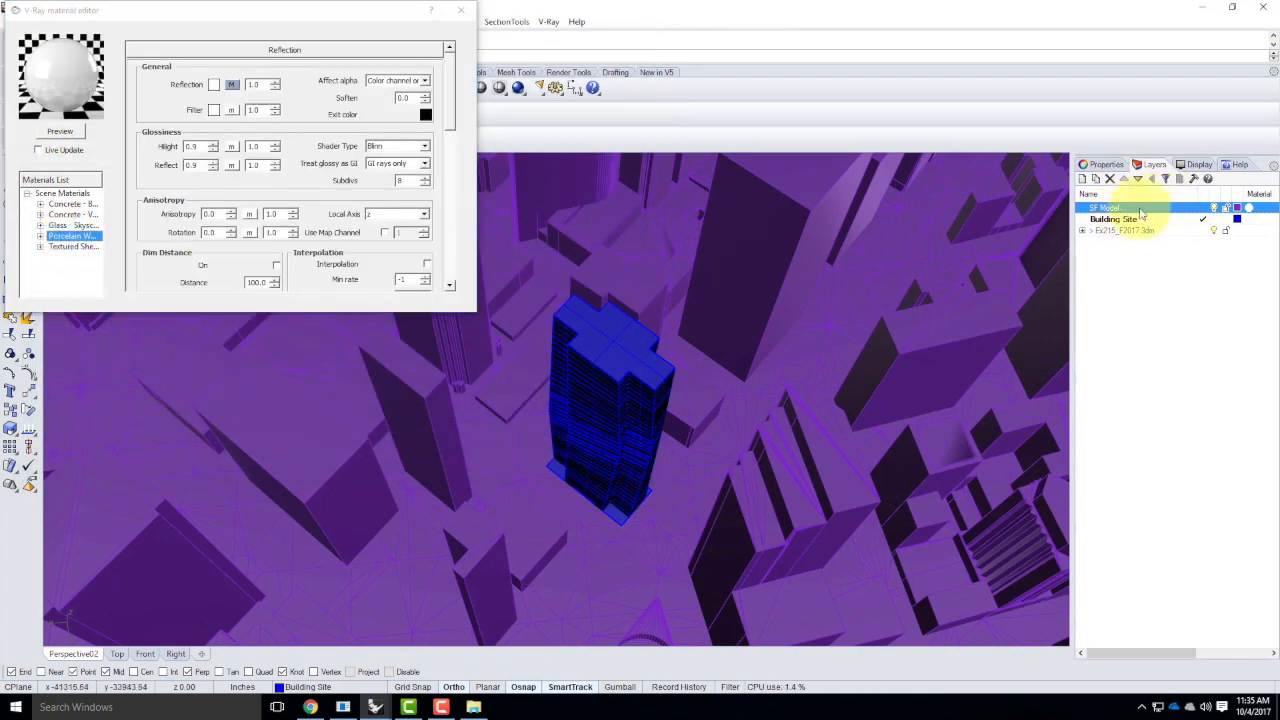
right_click(77, 238)
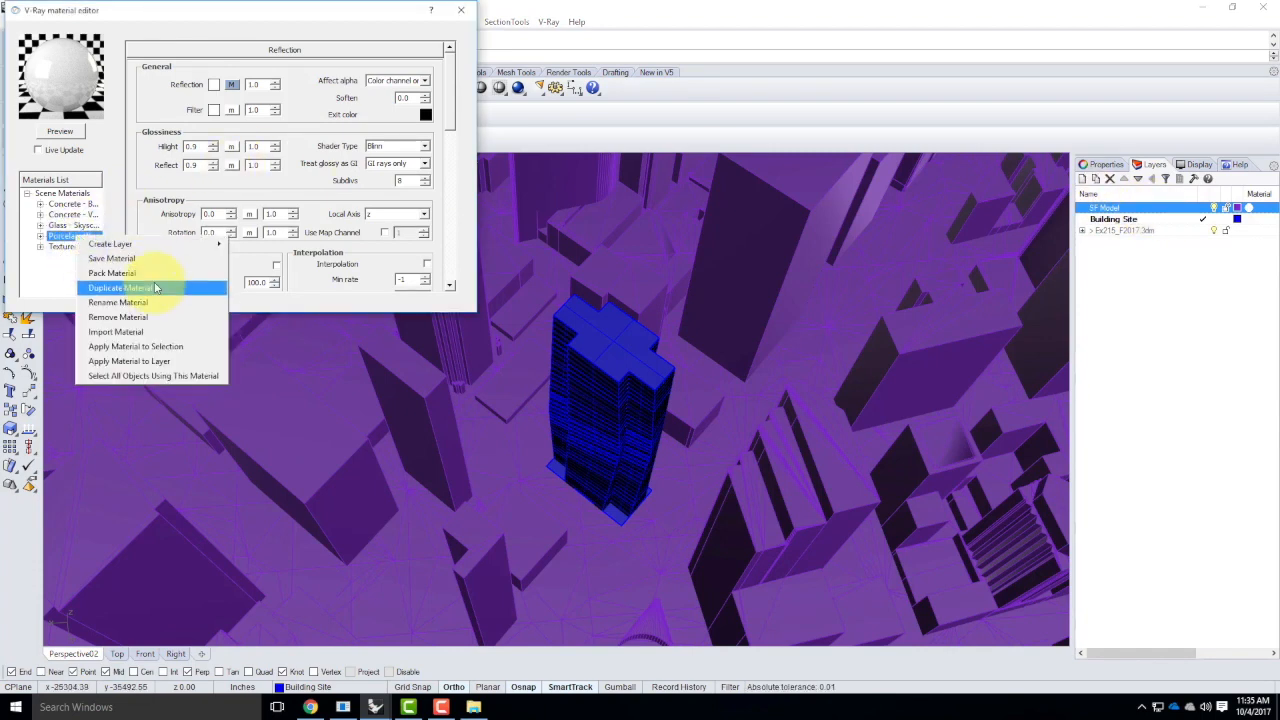
click(150, 368)
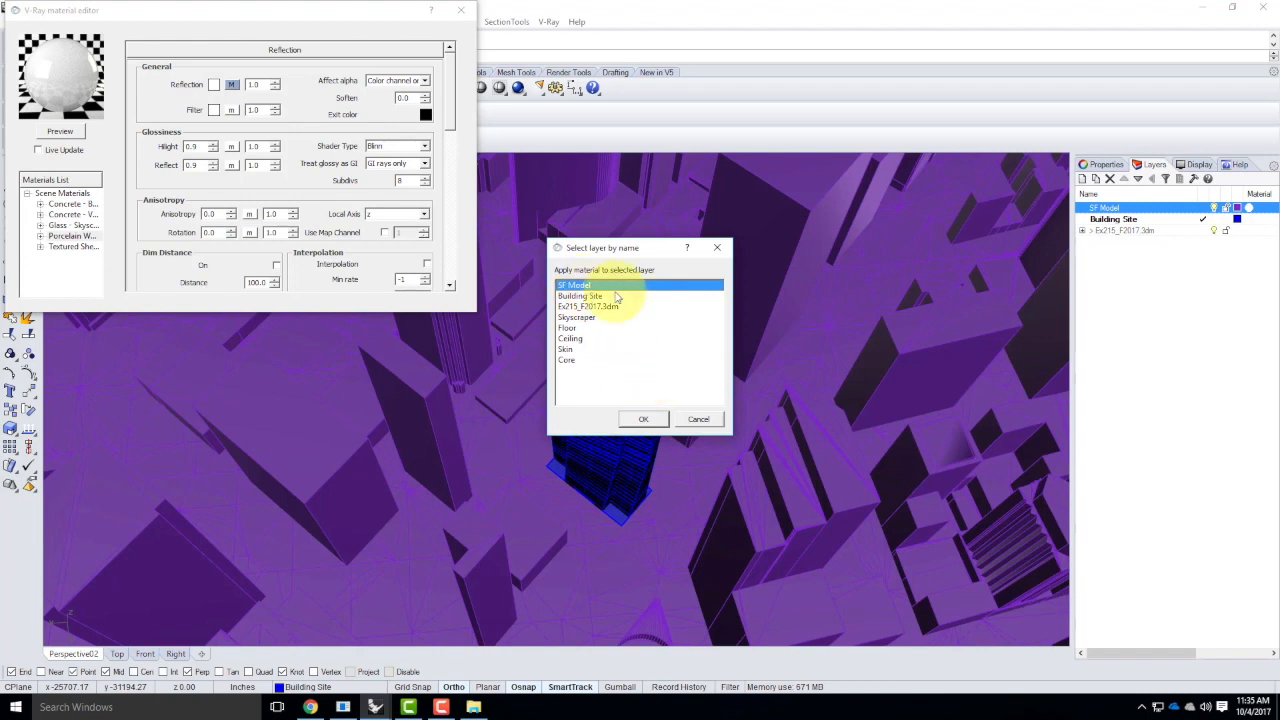
click(643, 419)
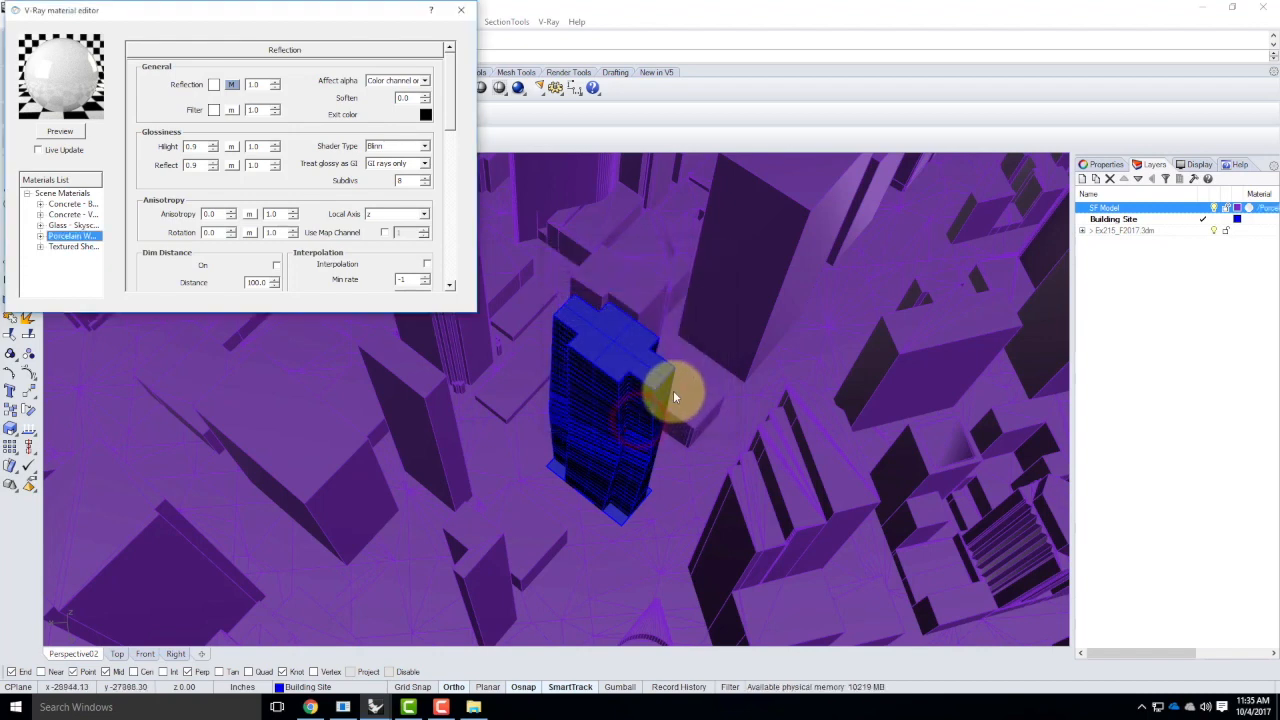
click(461, 10)
Check the perspective view in Rendered display mode and return it to Shaded mode
click(105, 159)
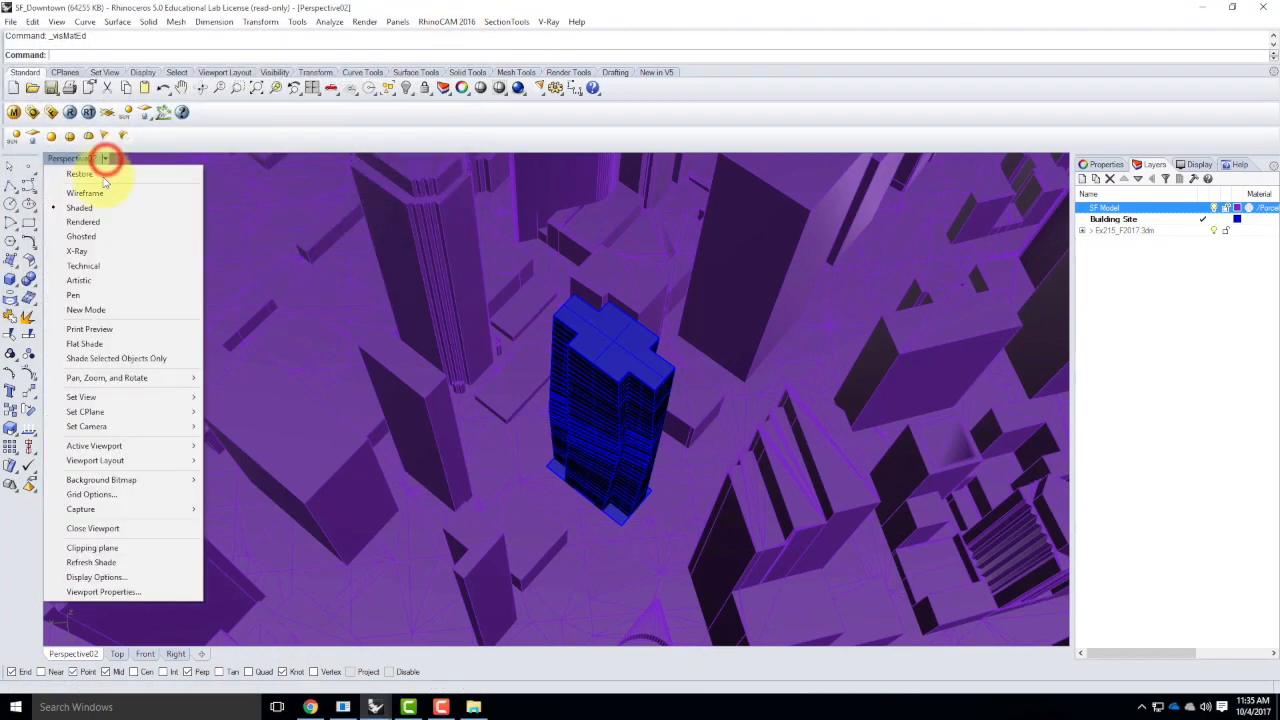
click(90, 224)
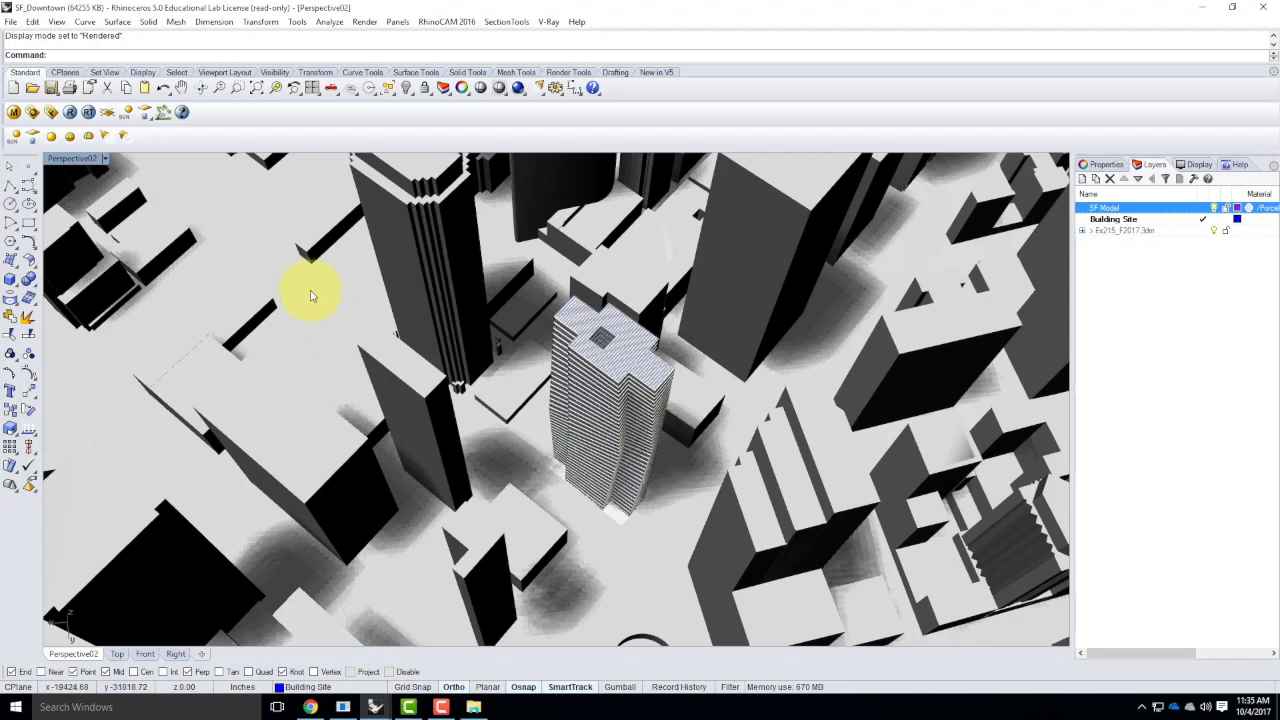
click(107, 158)
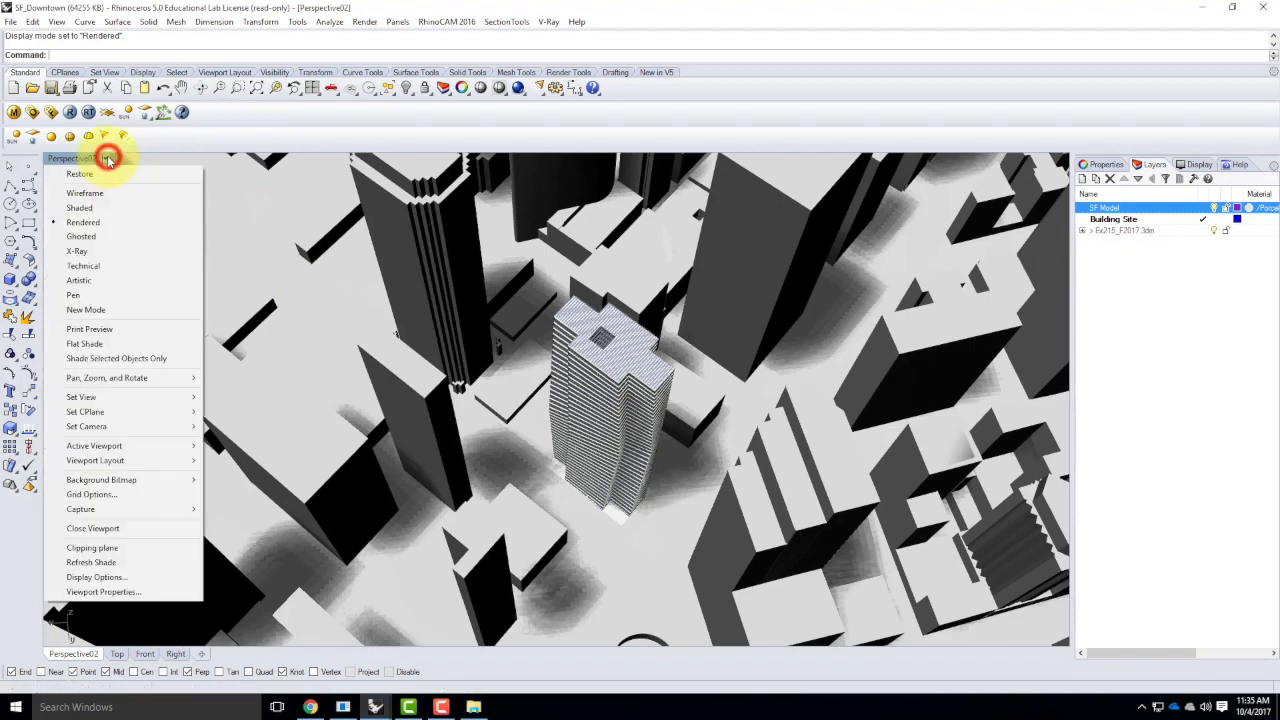
click(80, 212)
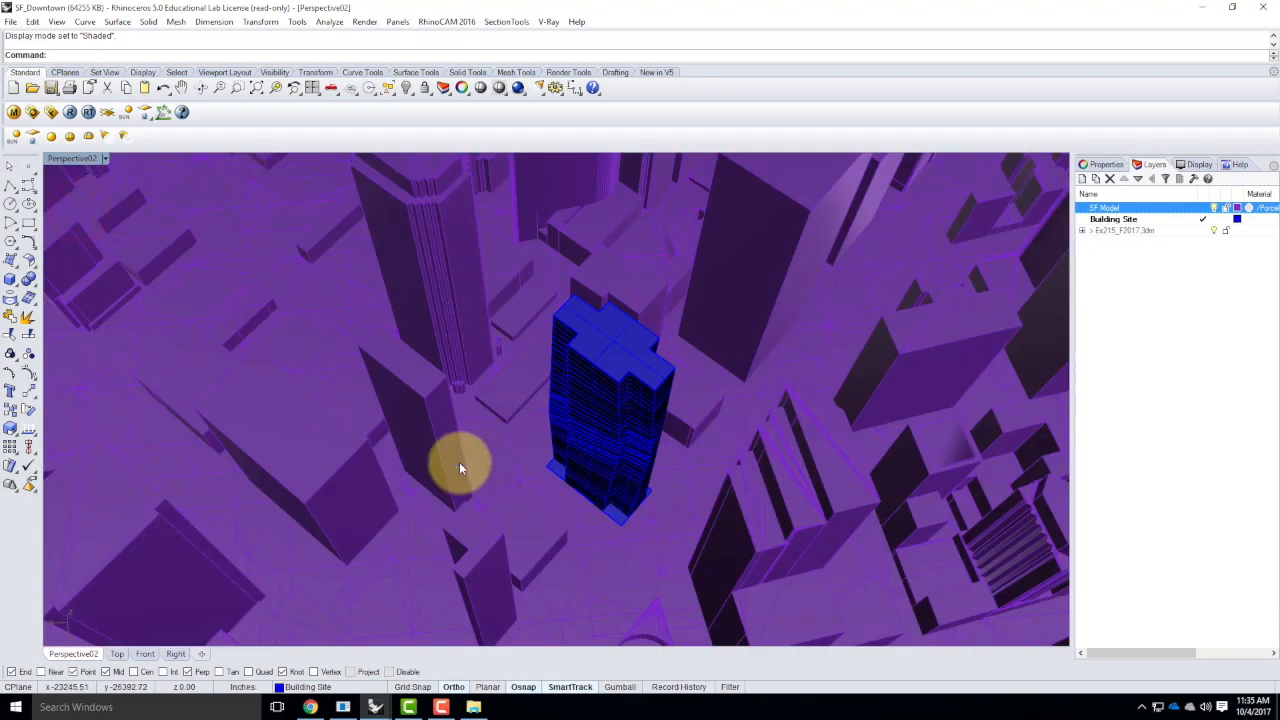
Inspect the skyscraper within the city and by itself with the SF Model layer hidden, and show that layer again
right_drag(510, 434, 572, 437)
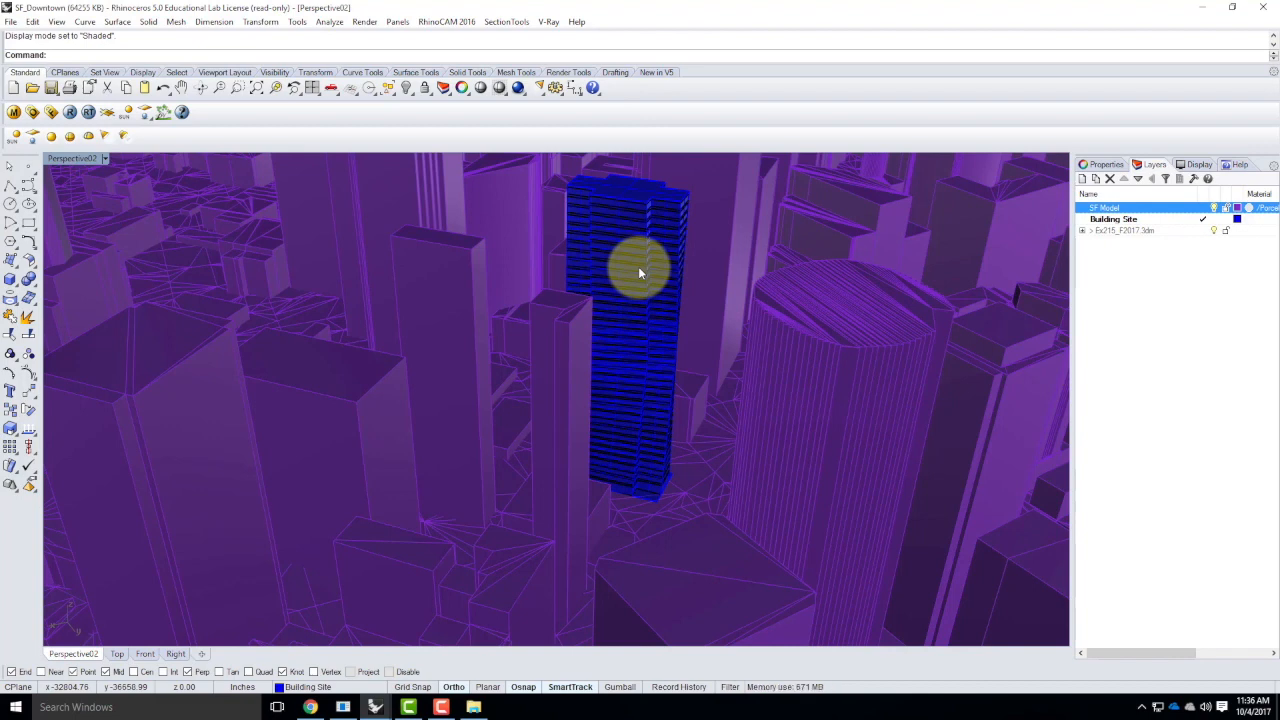
scroll(638, 266, down, 2)
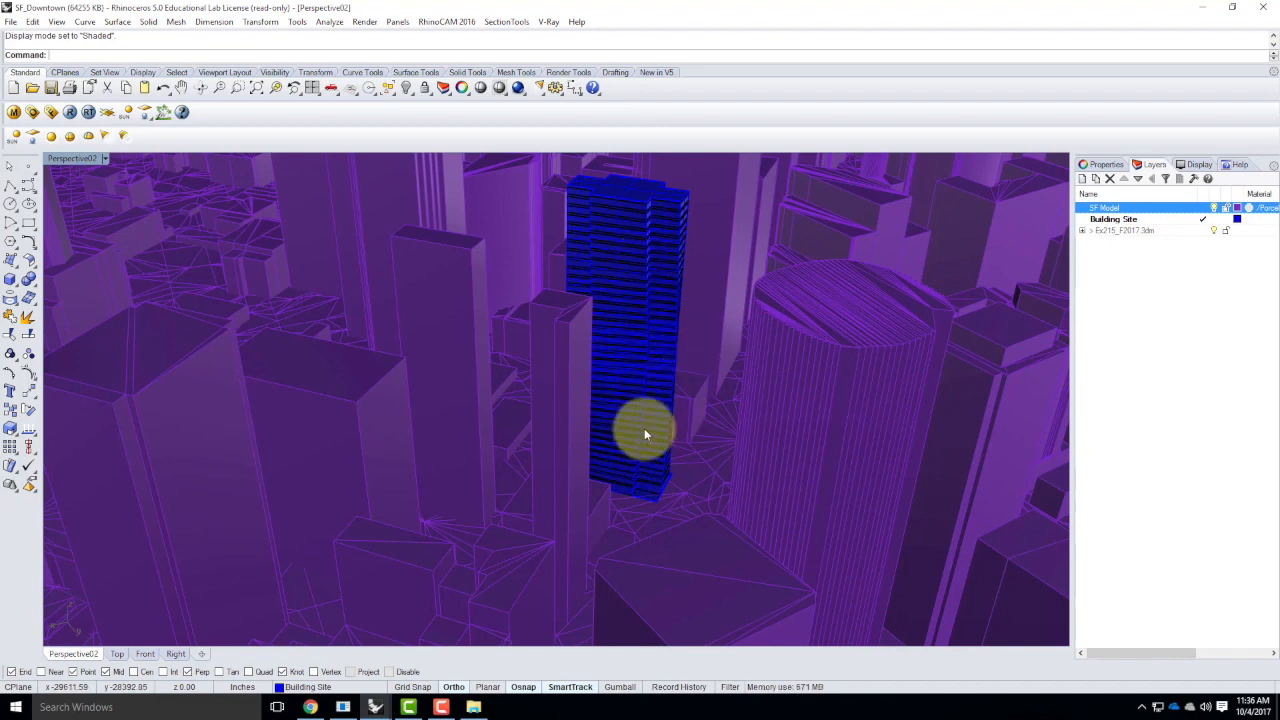
scroll(640, 429, down, 3)
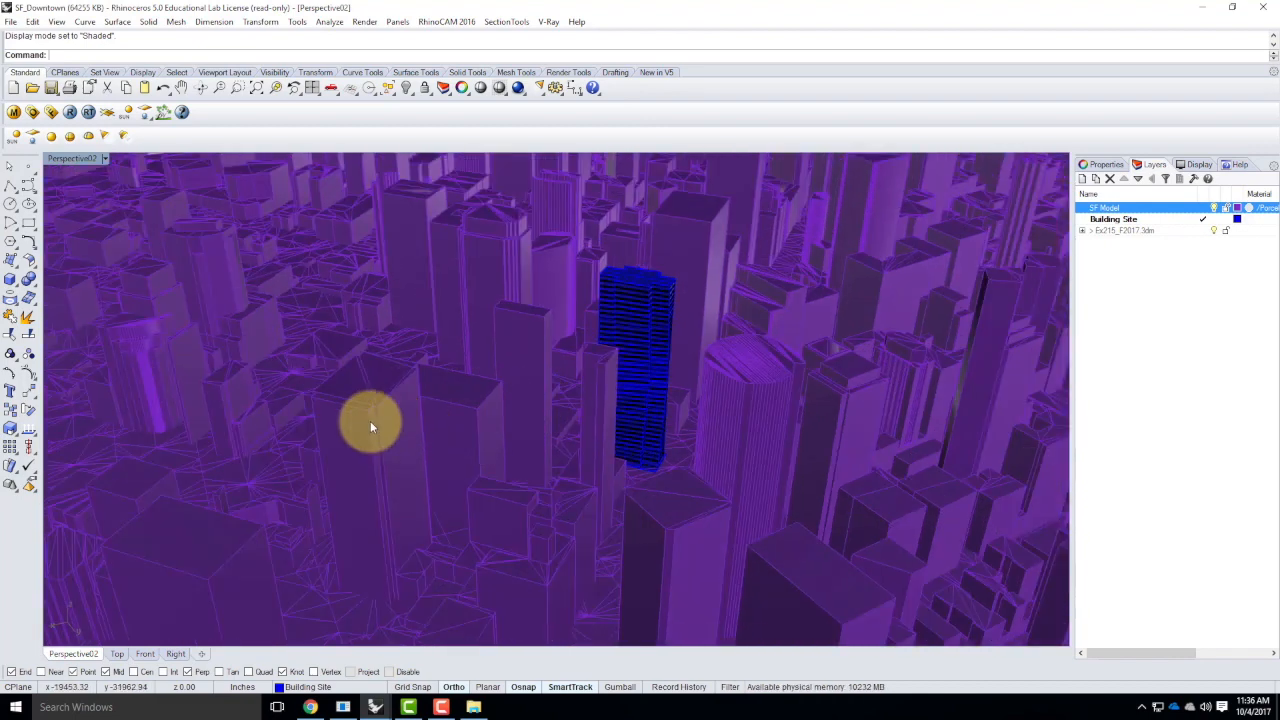
click(1216, 208)
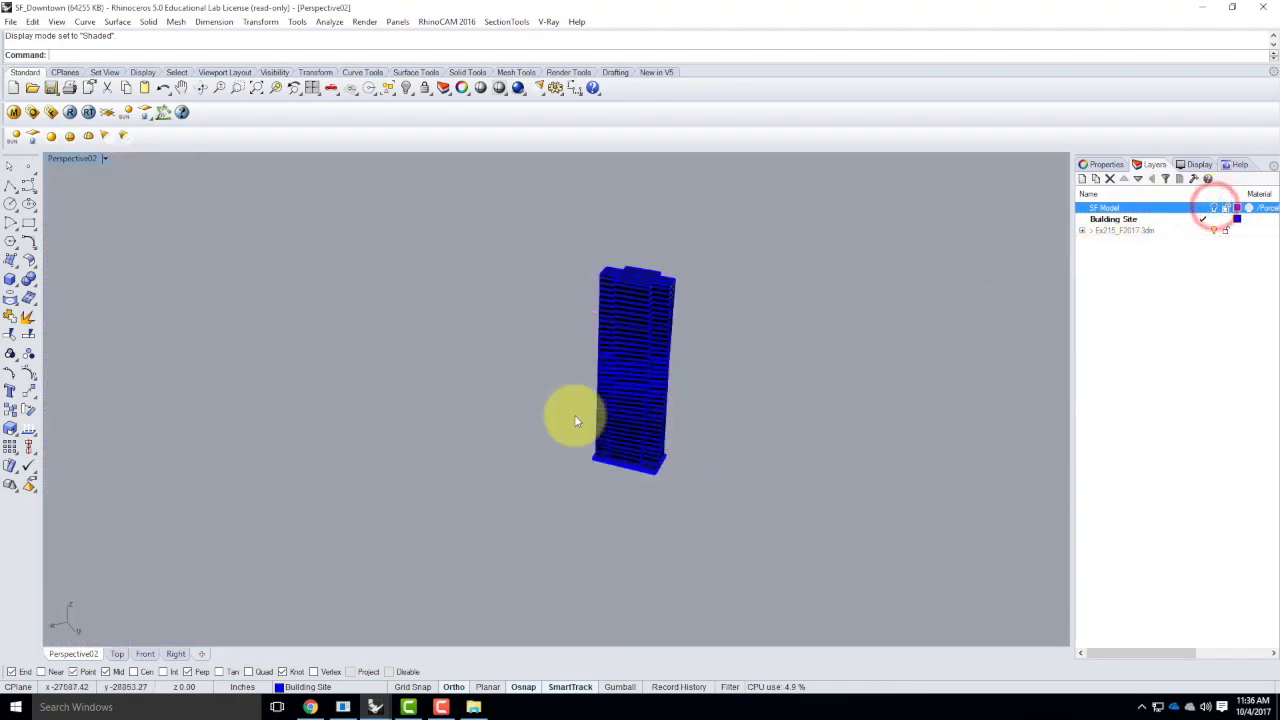
scroll(574, 414, down, 4)
scroll(633, 420, up, 2)
scroll(548, 398, up, 3)
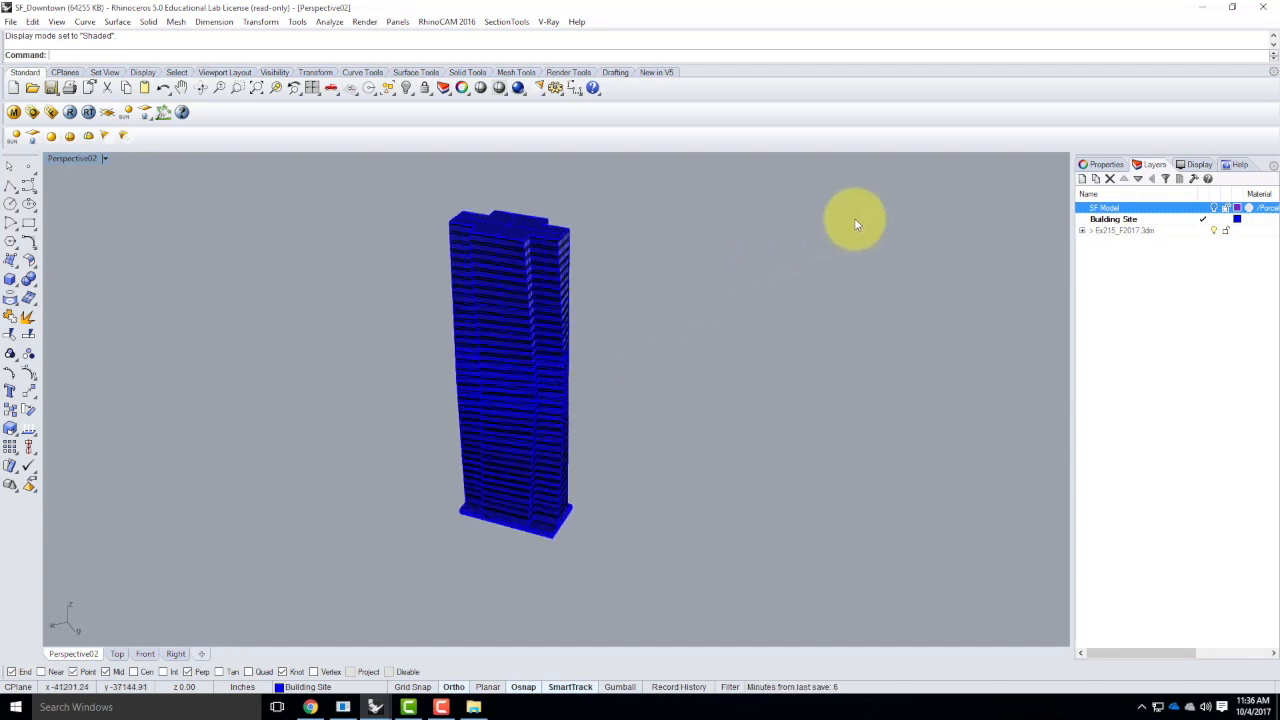
click(1213, 208)
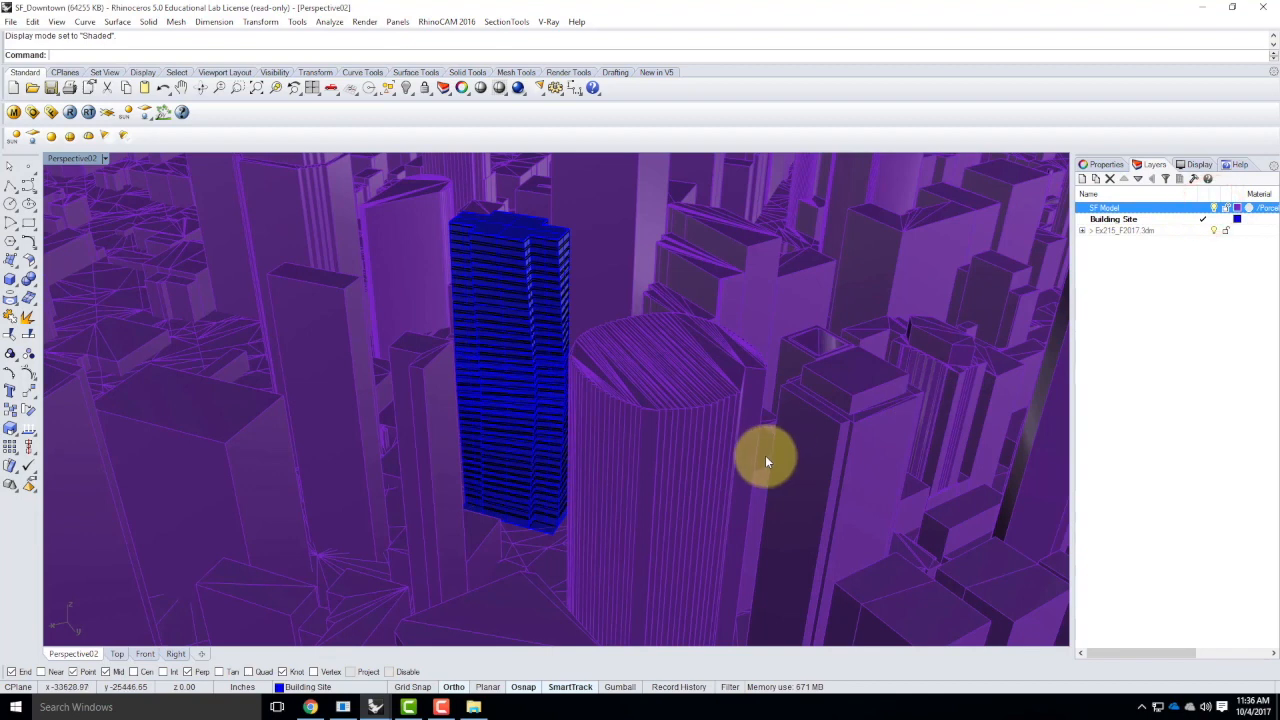
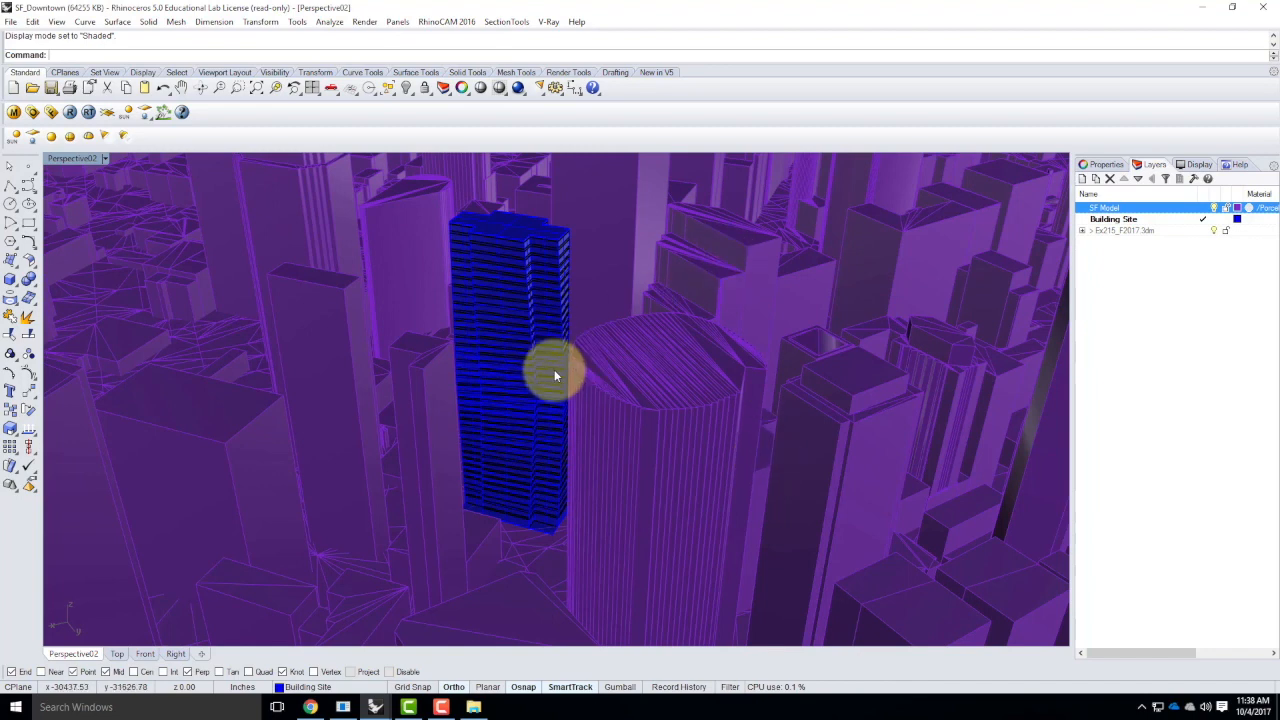
View the skyscraper from the saved view Perspective01 and from the saved view Perspective02
scroll(543, 372, down, 5)
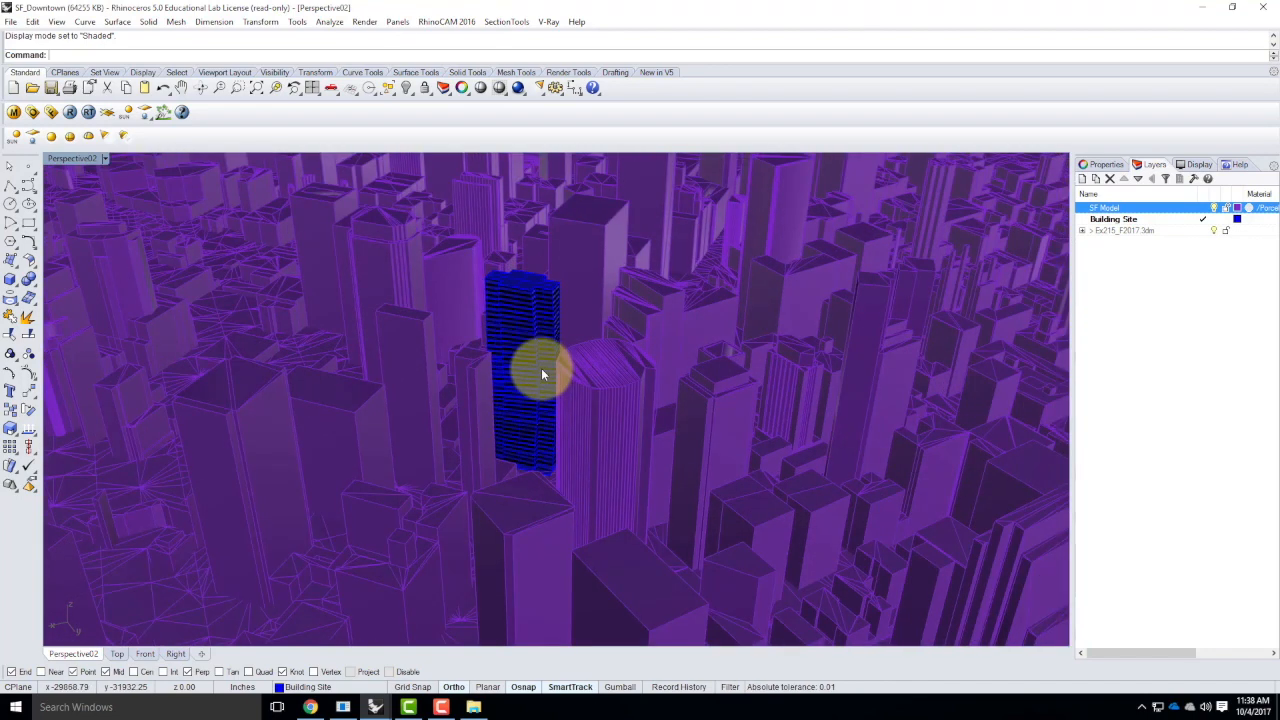
scroll(501, 375, down, 2)
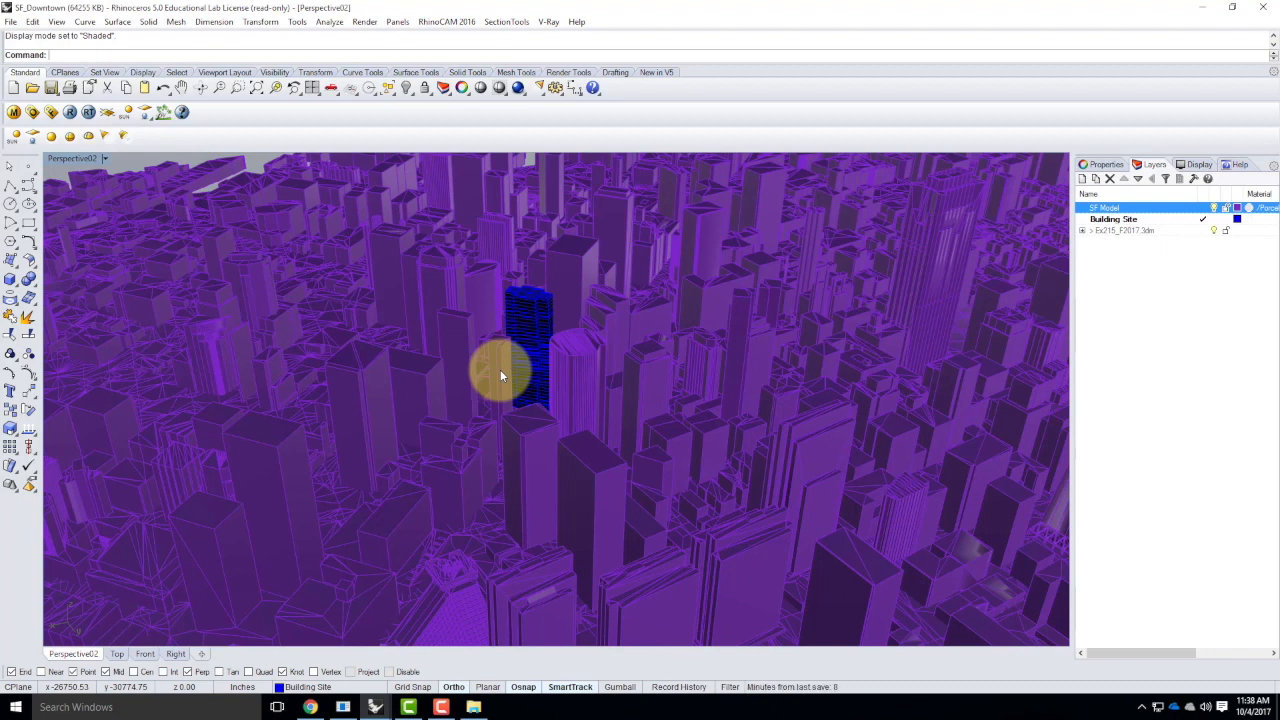
click(103, 159)
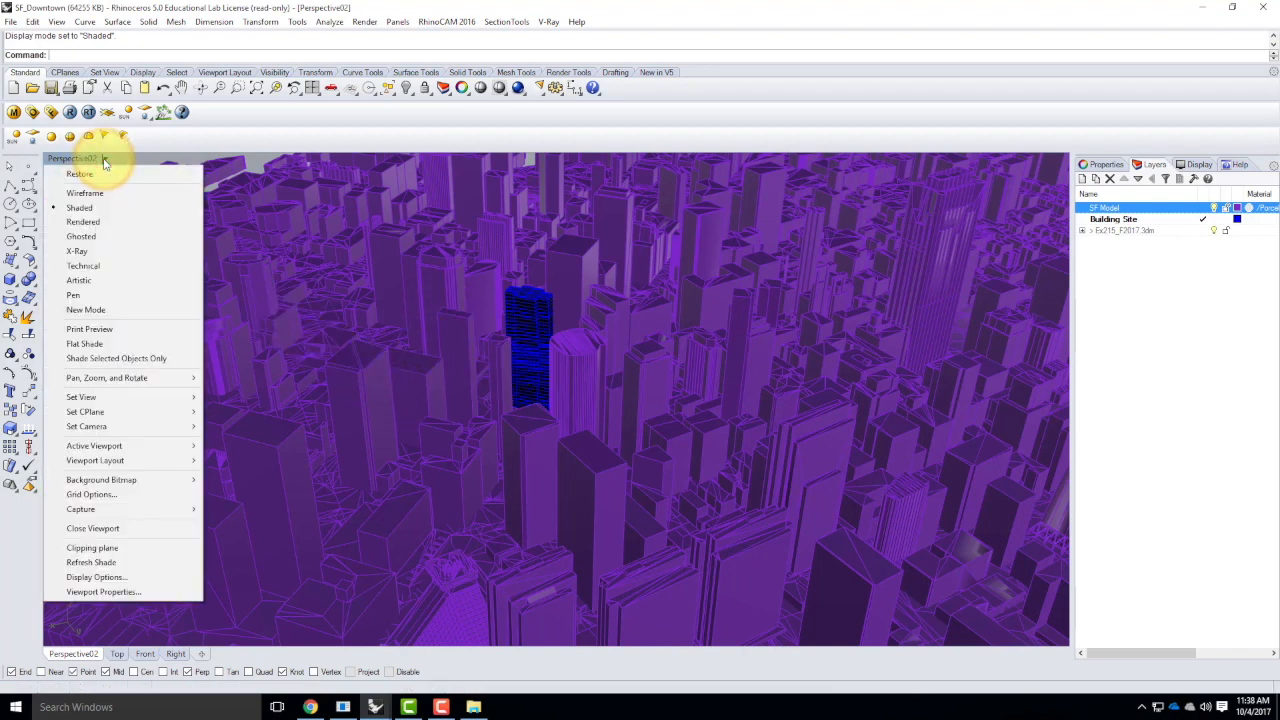
mouse_move(118, 398)
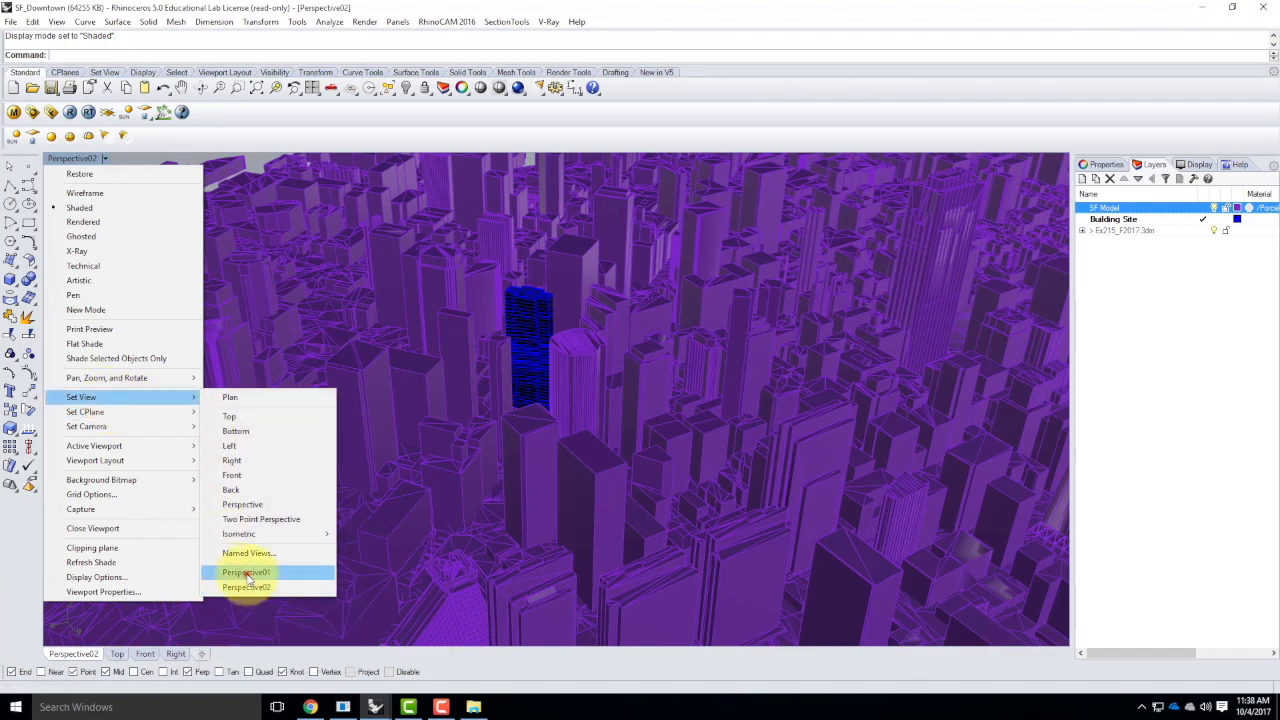
click(246, 573)
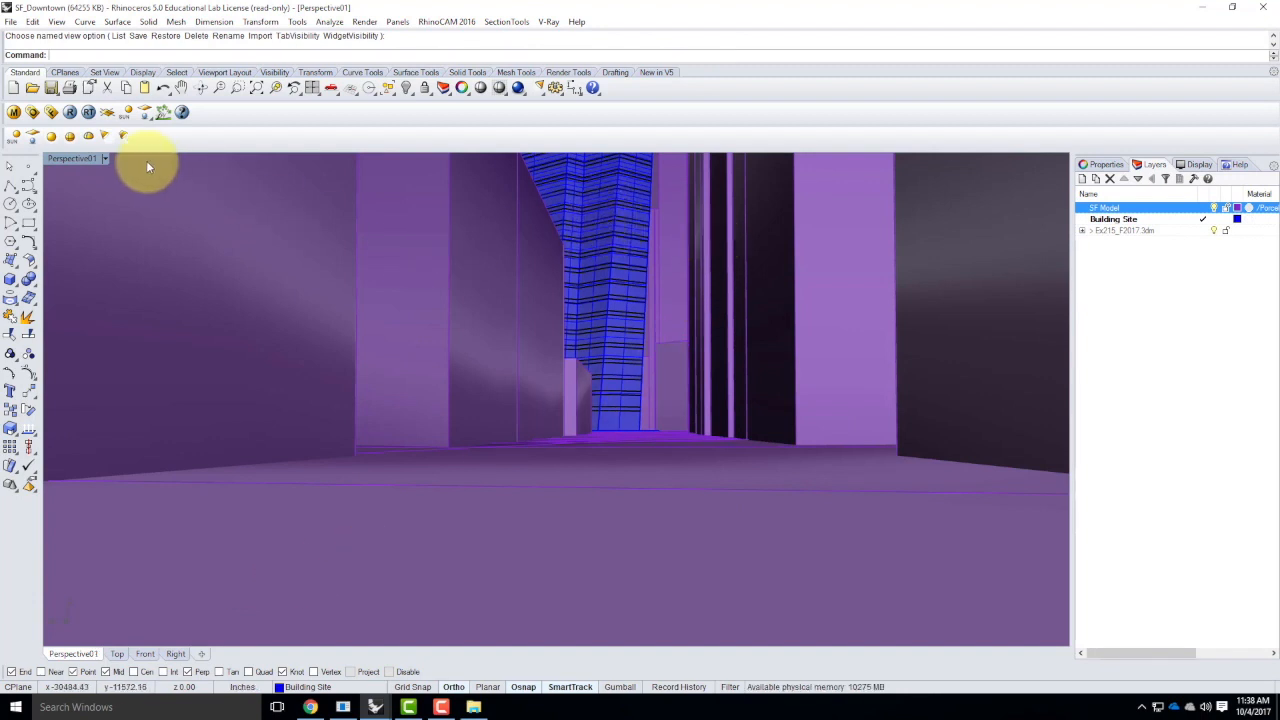
click(105, 158)
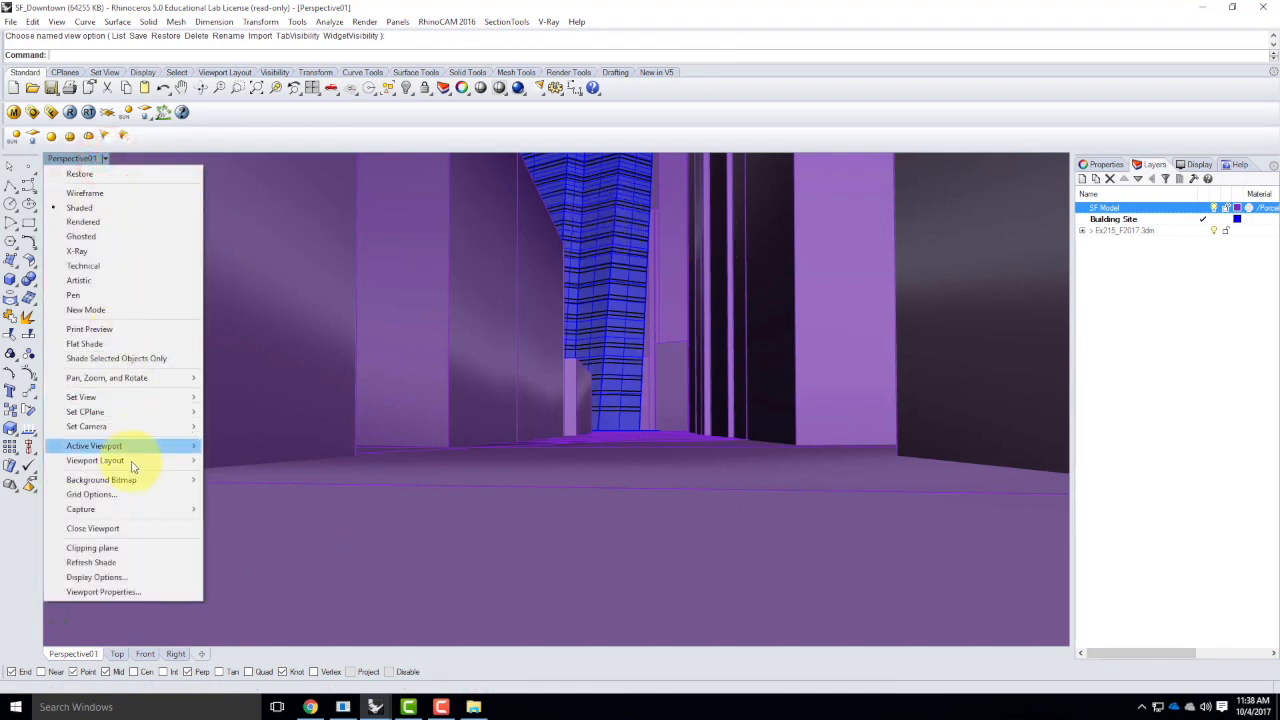
mouse_move(157, 404)
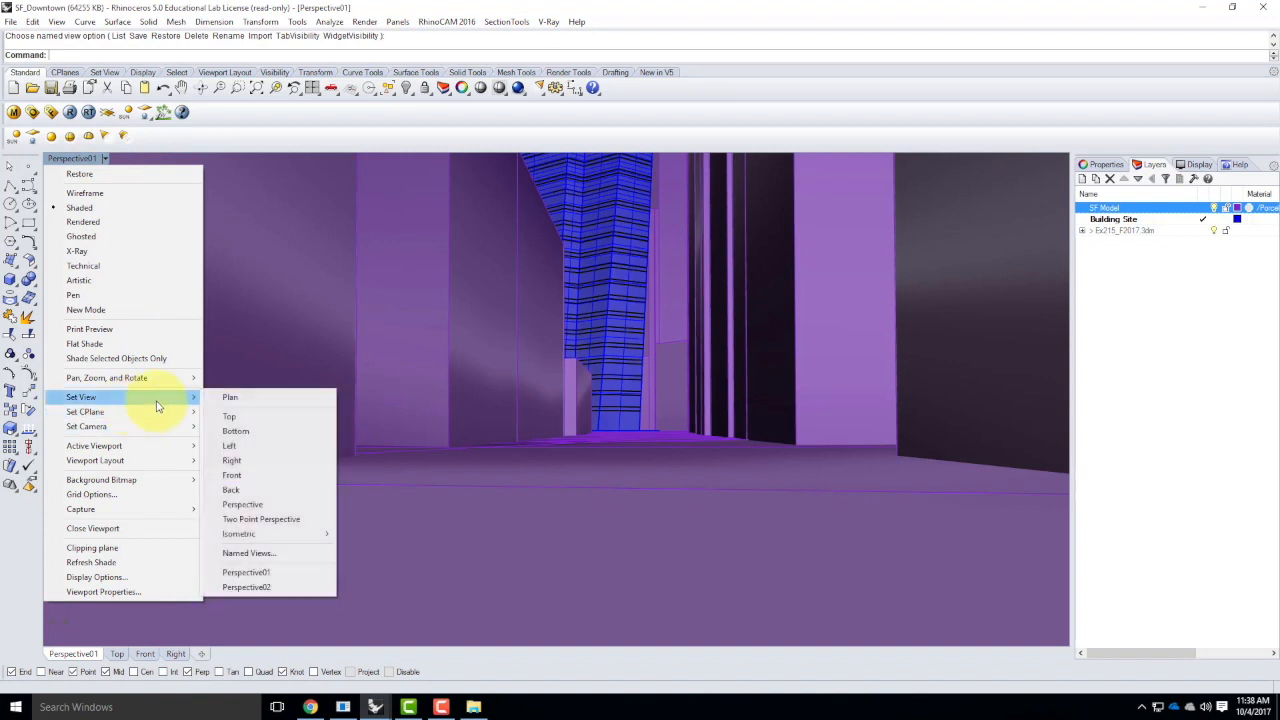
click(265, 588)
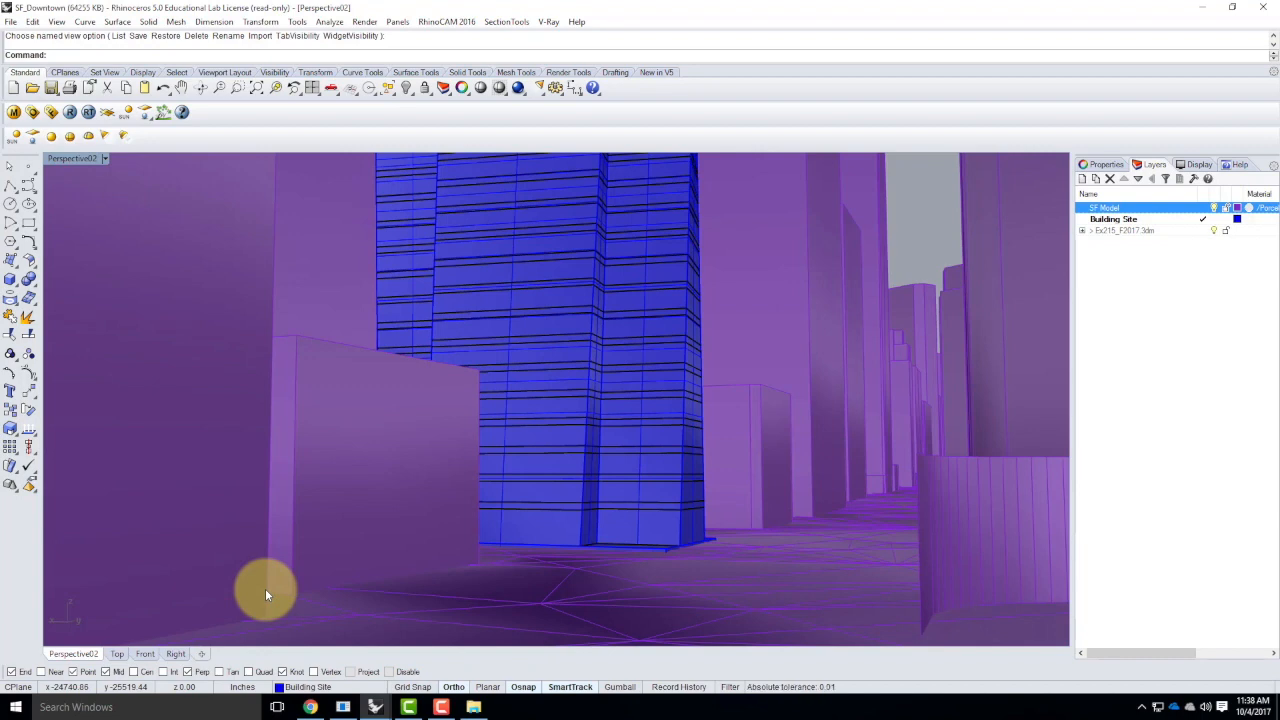
Save the model as SF_Downtown_Ex215_F2017-1 in the Ex215 folder under Live - A136 Exercises
click(10, 21)
click(40, 129)
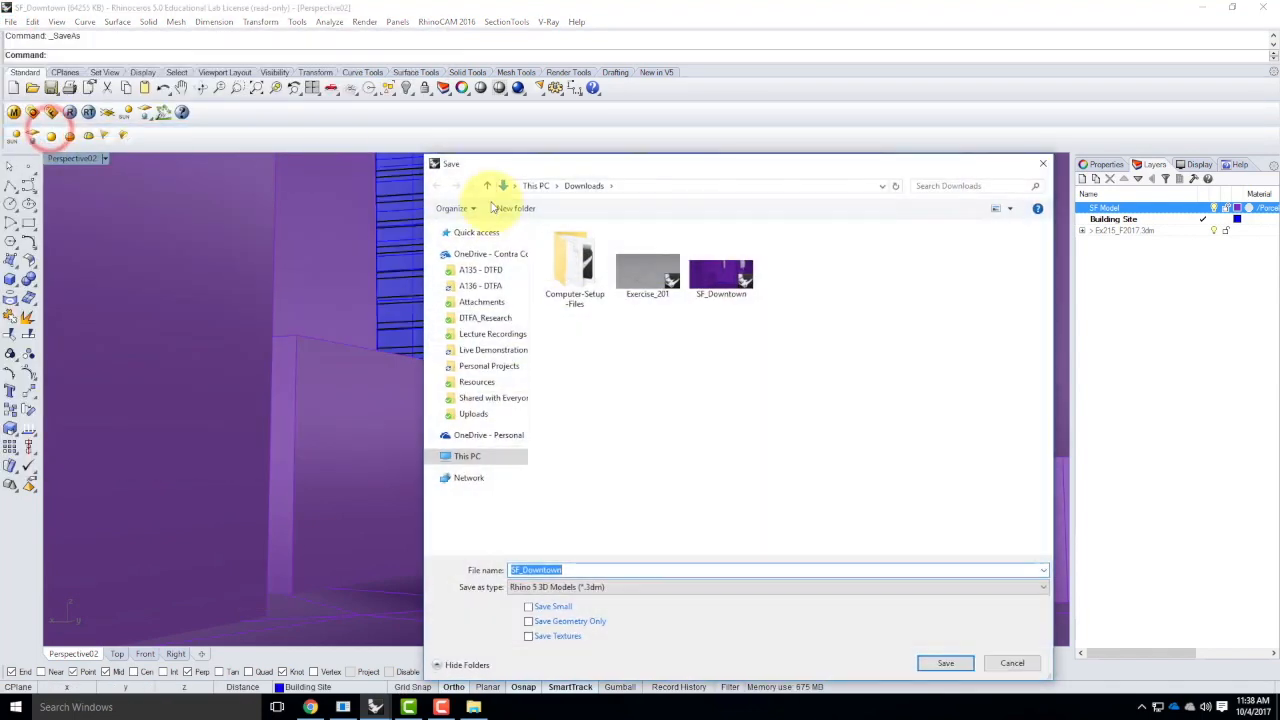
click(481, 349)
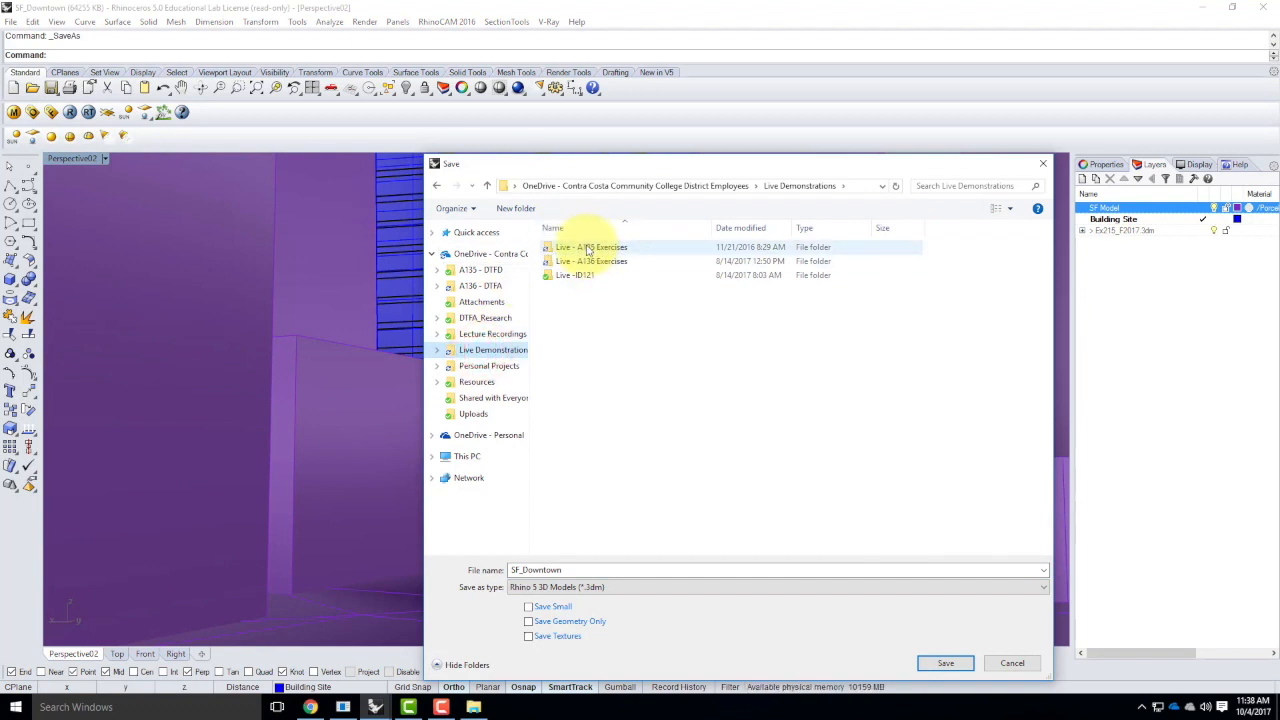
double_click(592, 262)
click(566, 443)
double_click(566, 443)
click(566, 569)
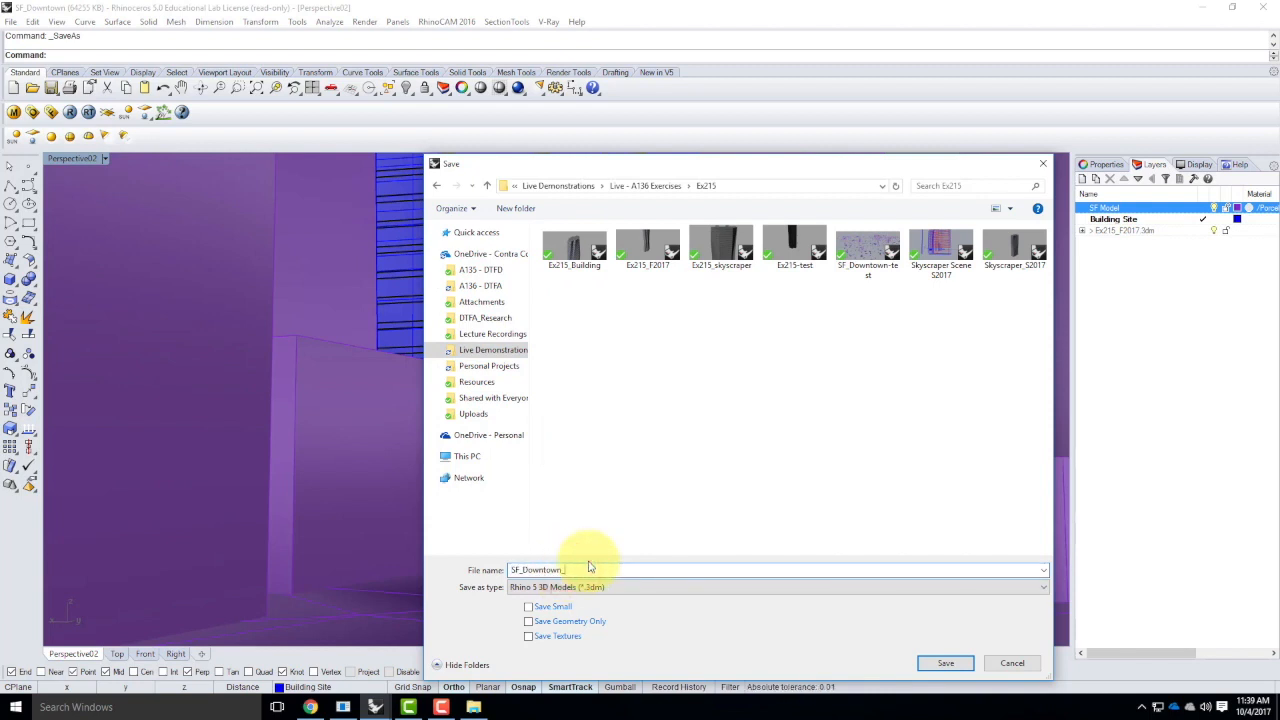
text(_Ex215_F2017-1)
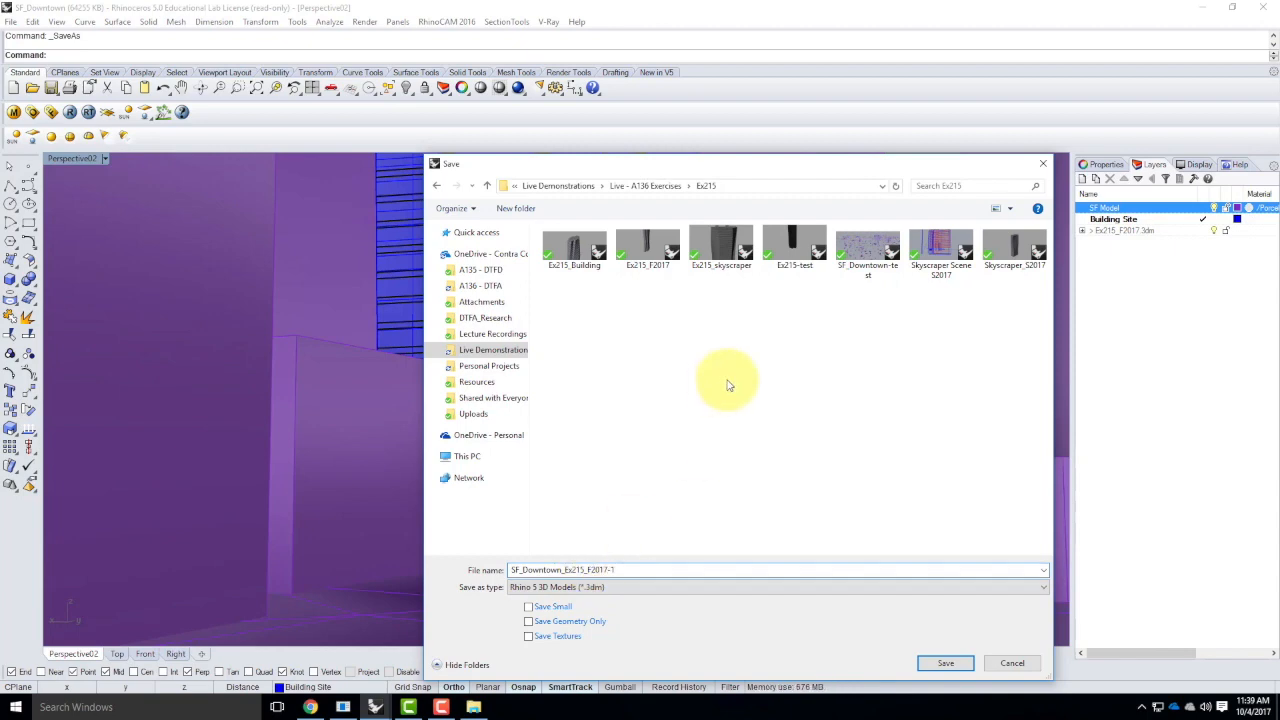
click(941, 665)
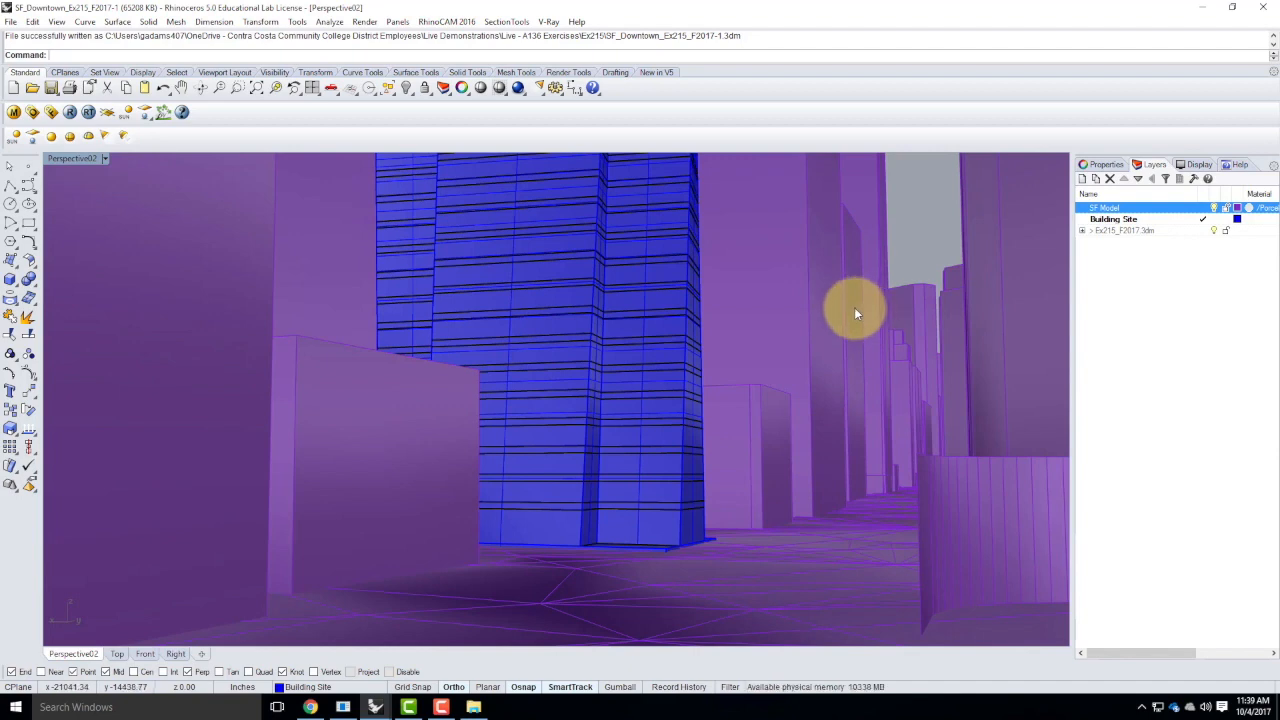
Create a new layer named Environment
click(1082, 178)
text(Env)
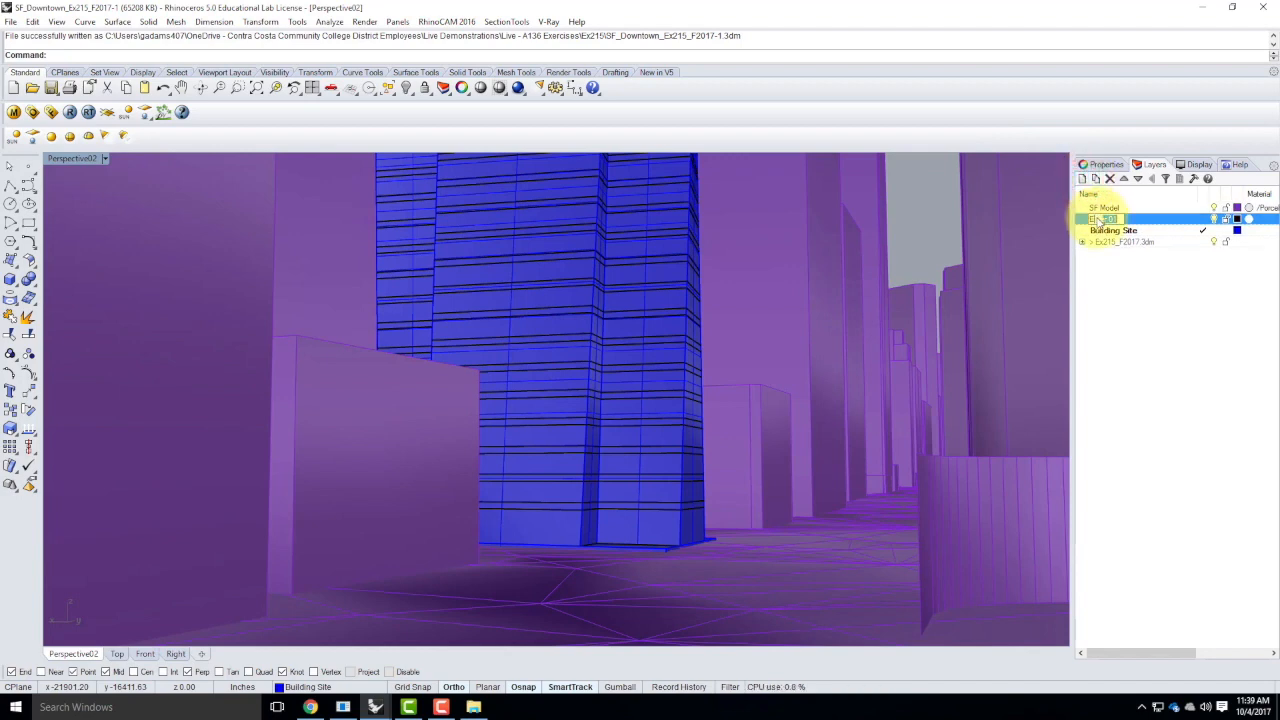
text(ironment)
key(Return)
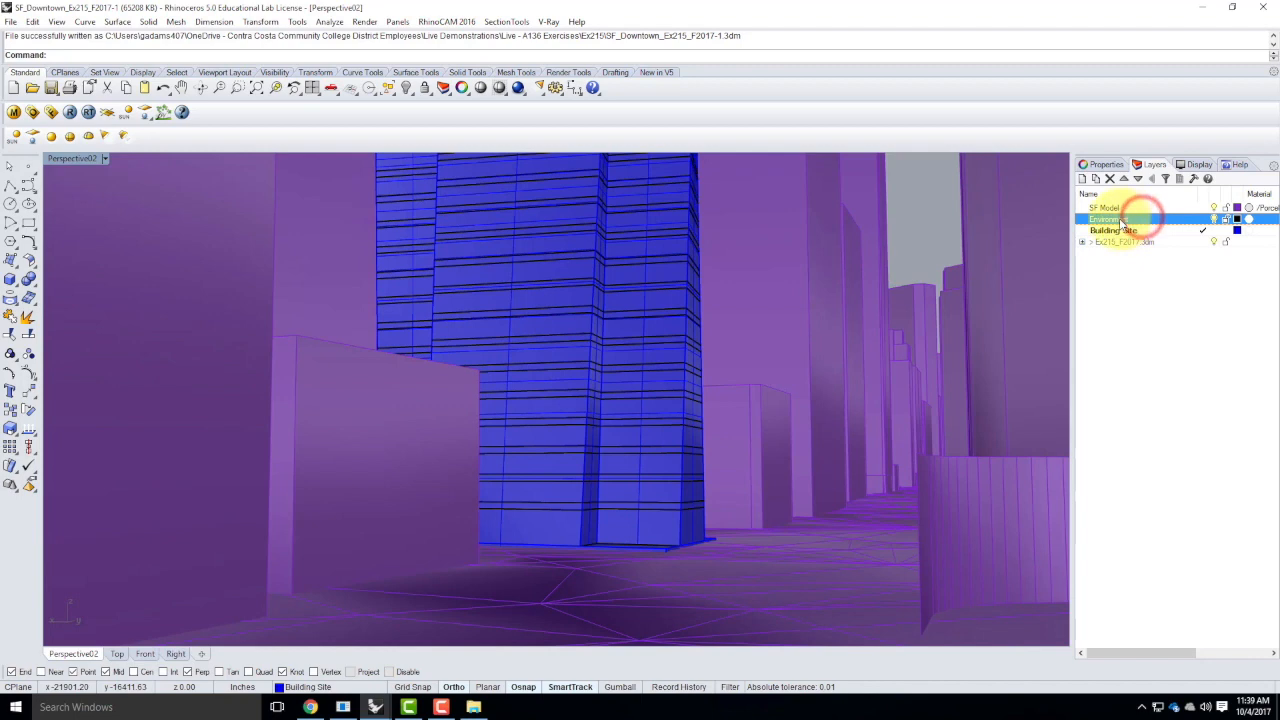
Add a sublayer named Sun under the Environment layer and make it the current layer
click(1095, 178)
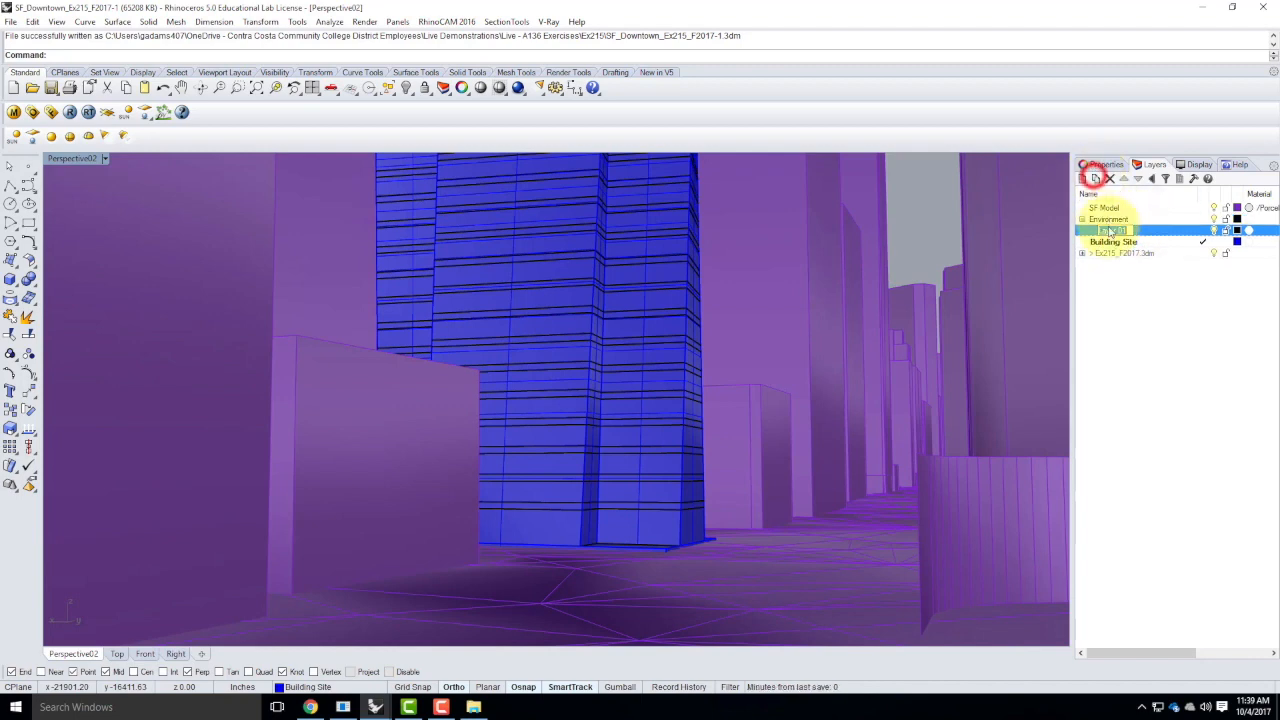
text(Sun)
key(Return)
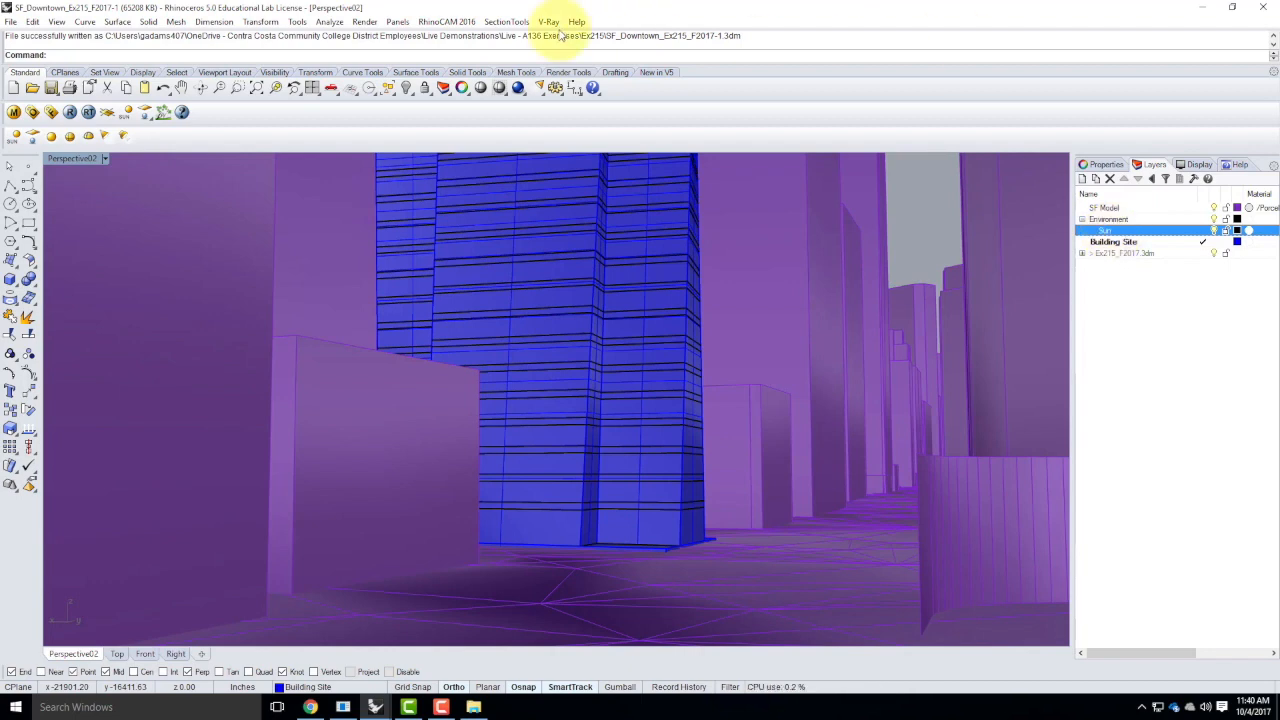
click(1187, 232)
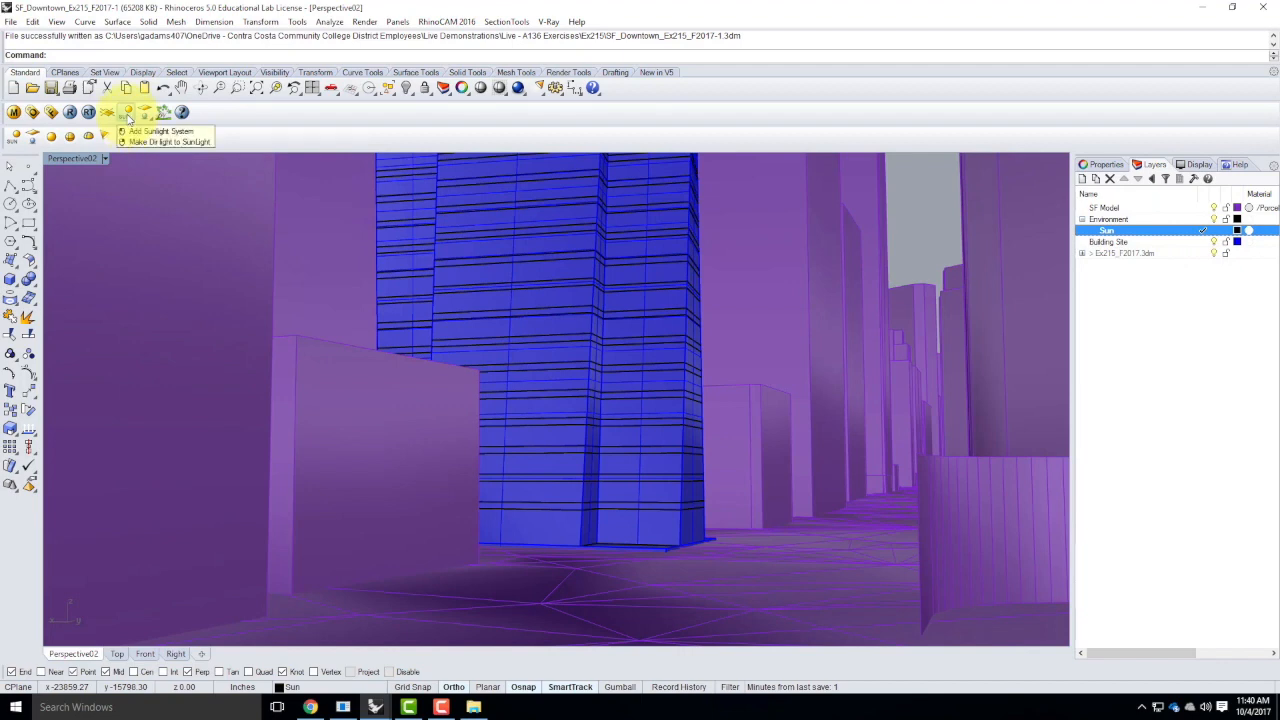
Start a V-Ray sunlight system with manual control off and its location set to San Francisco, CA, USA
click(127, 118)
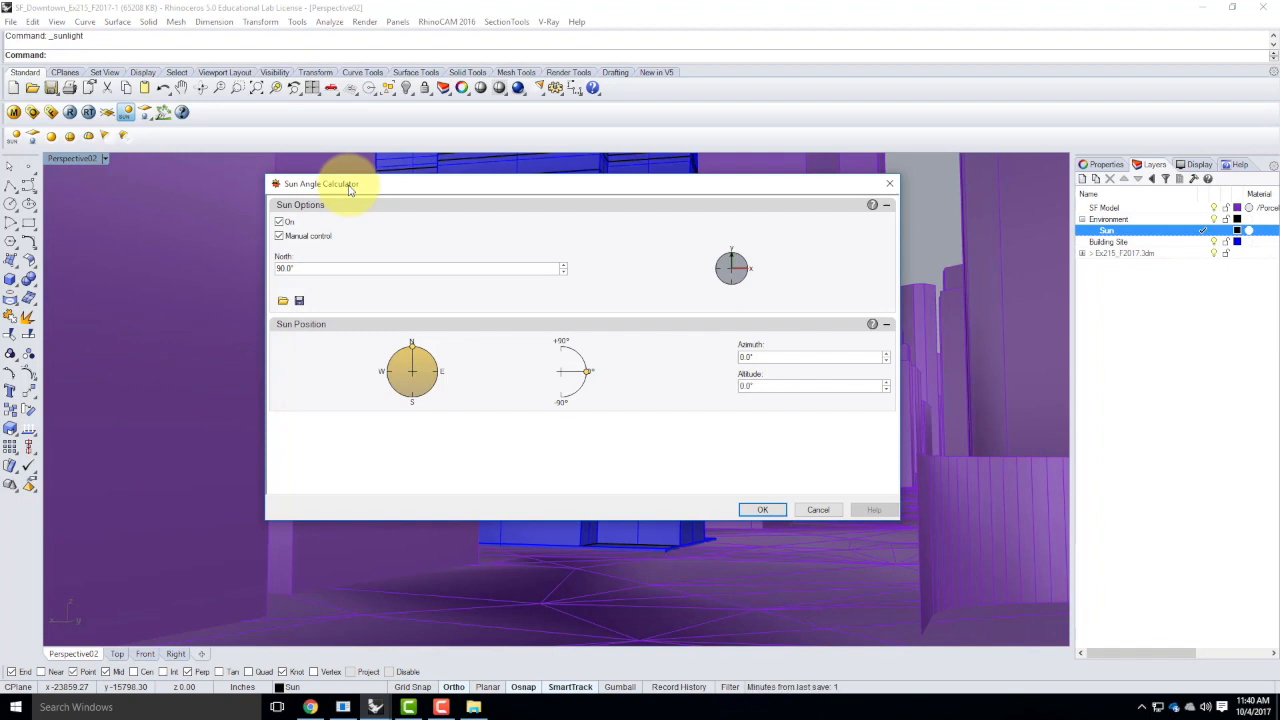
click(280, 237)
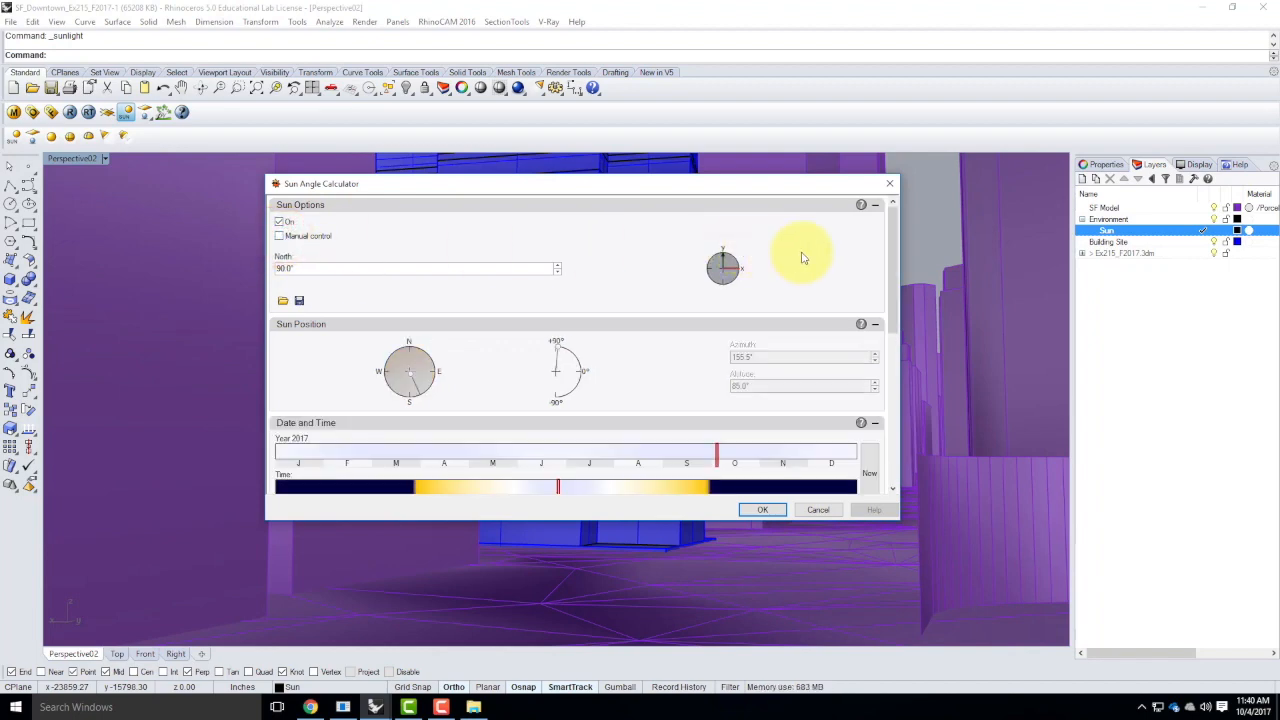
drag(895, 245, 889, 440)
click(331, 438)
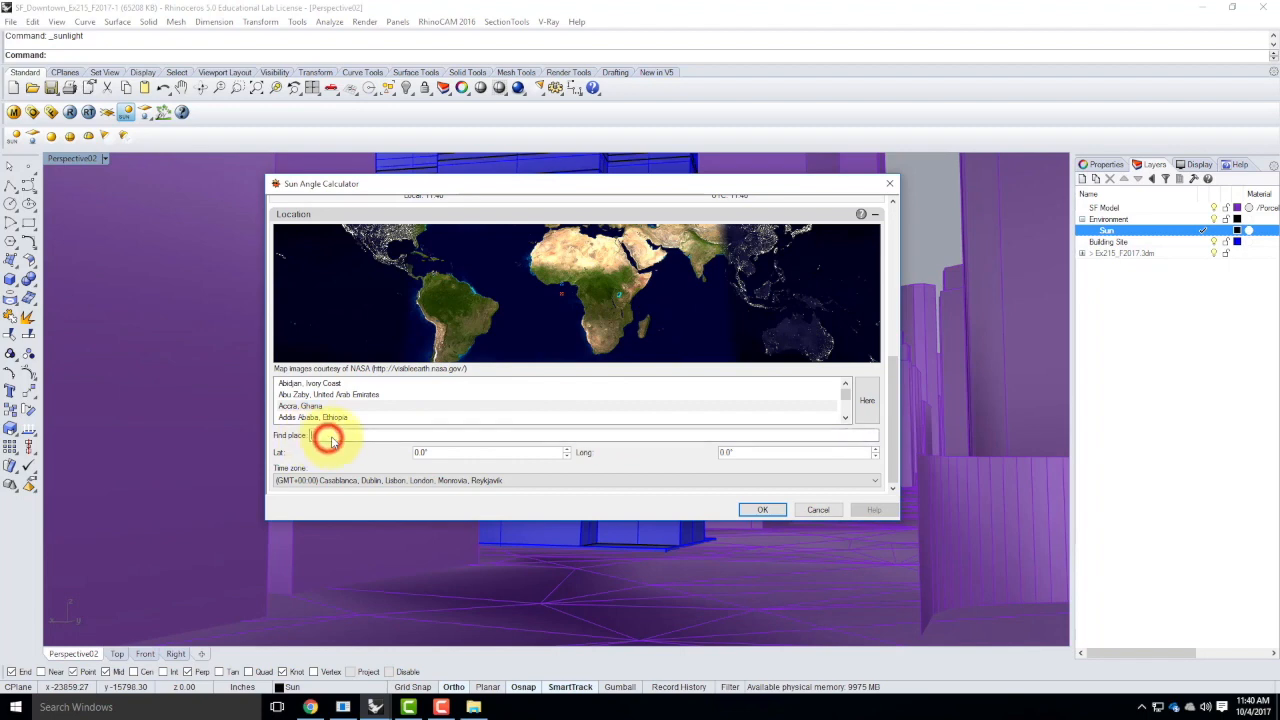
text(San )
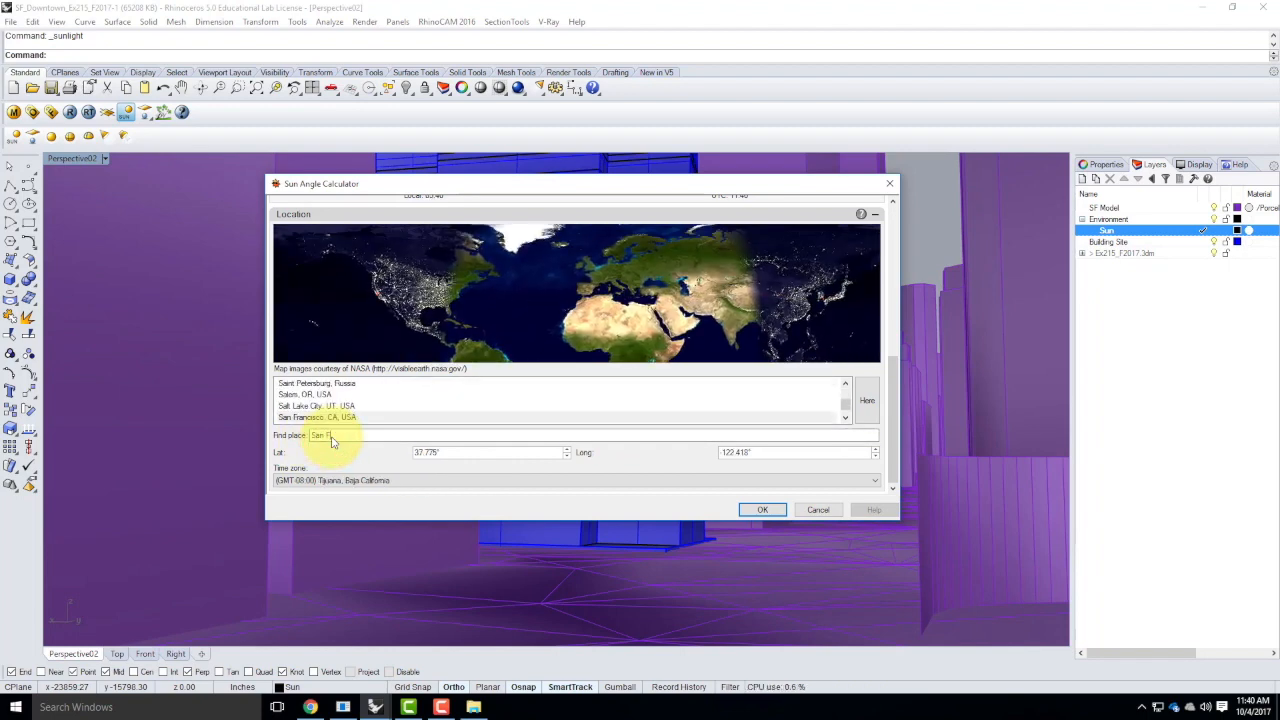
text(F)
click(345, 417)
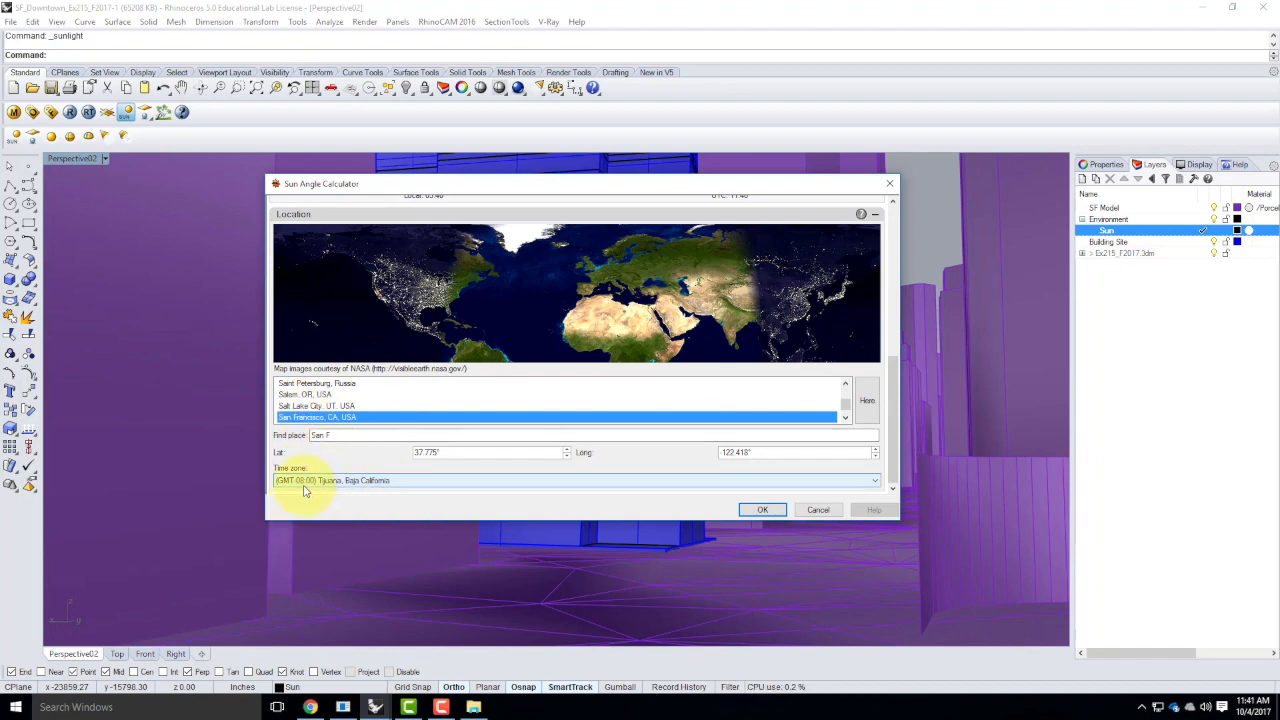
Set the sun's time of day to about 8:58 AM, enable daylight saving, and accept the sun settings
click(892, 400)
drag(892, 400, 894, 280)
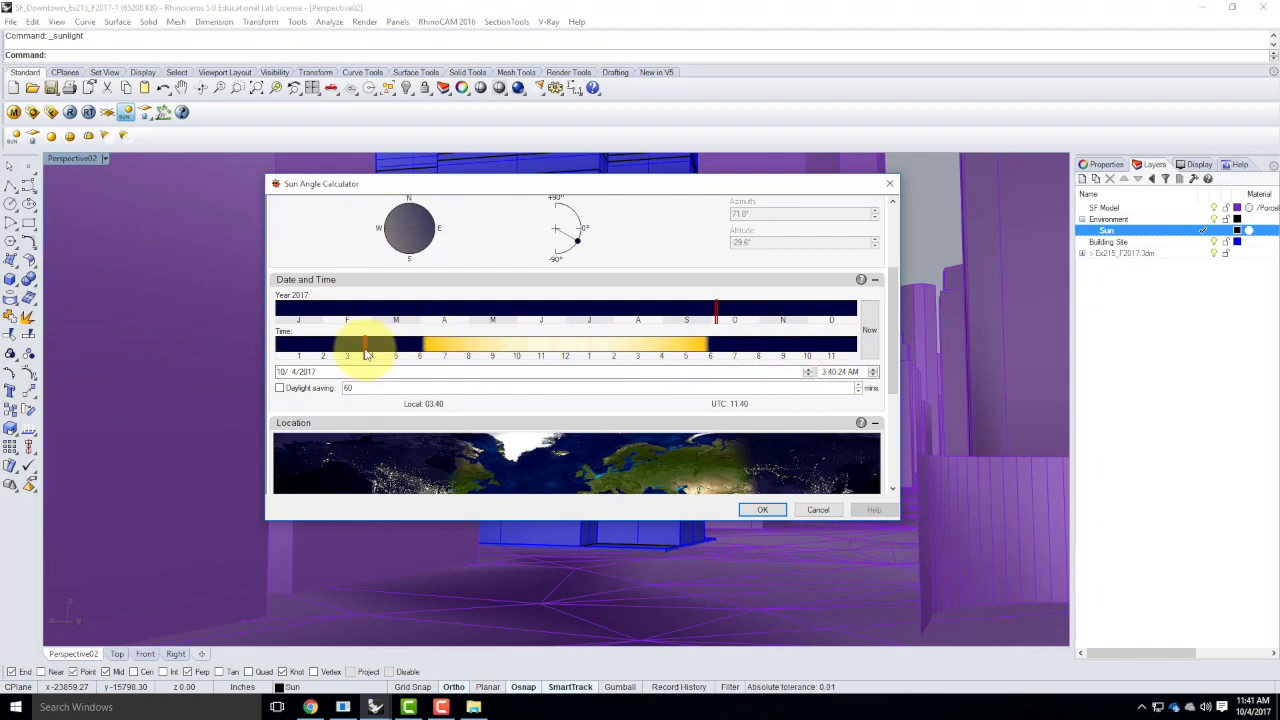
drag(368, 354, 485, 350)
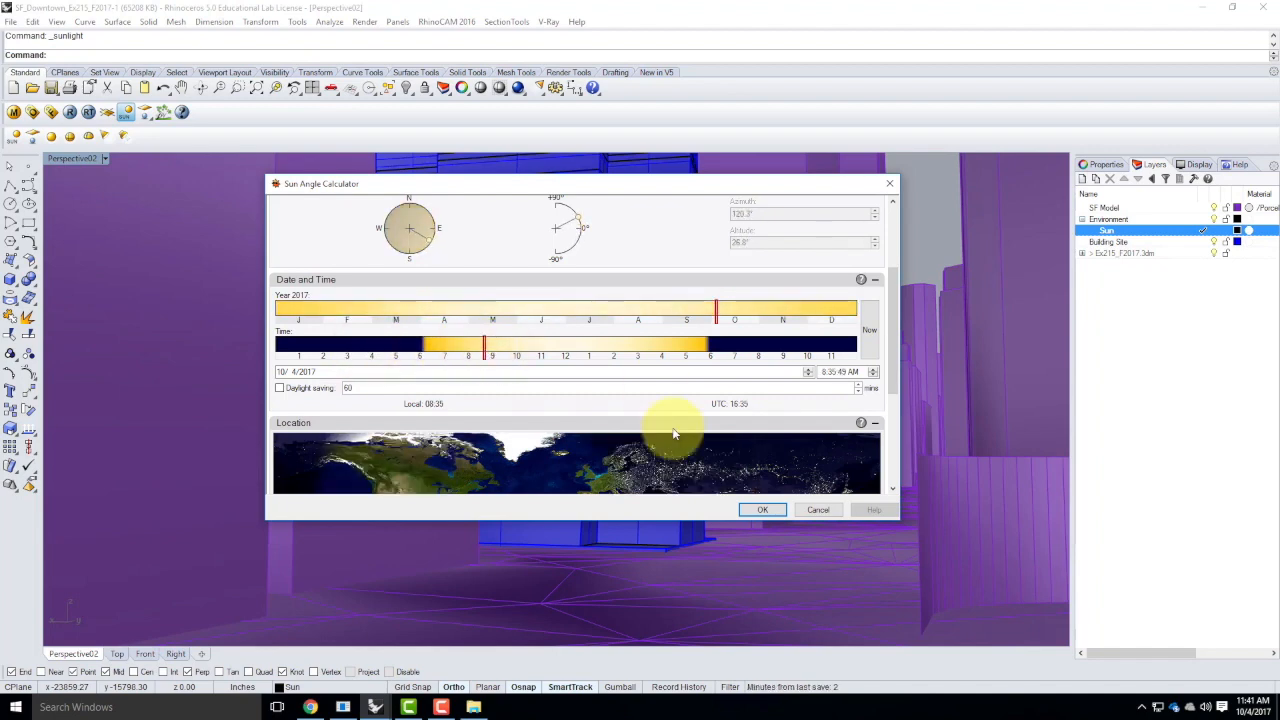
scroll(666, 427, down, 2)
drag(484, 268, 494, 268)
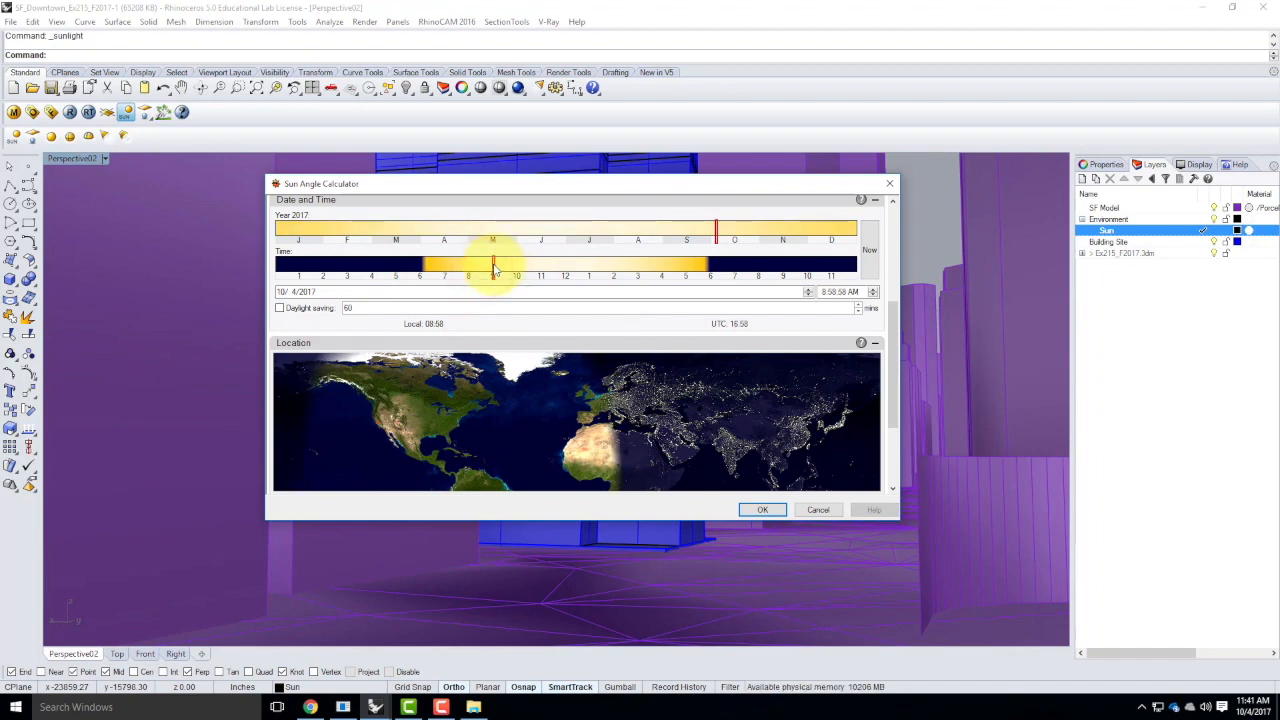
scroll(493, 265, up, 3)
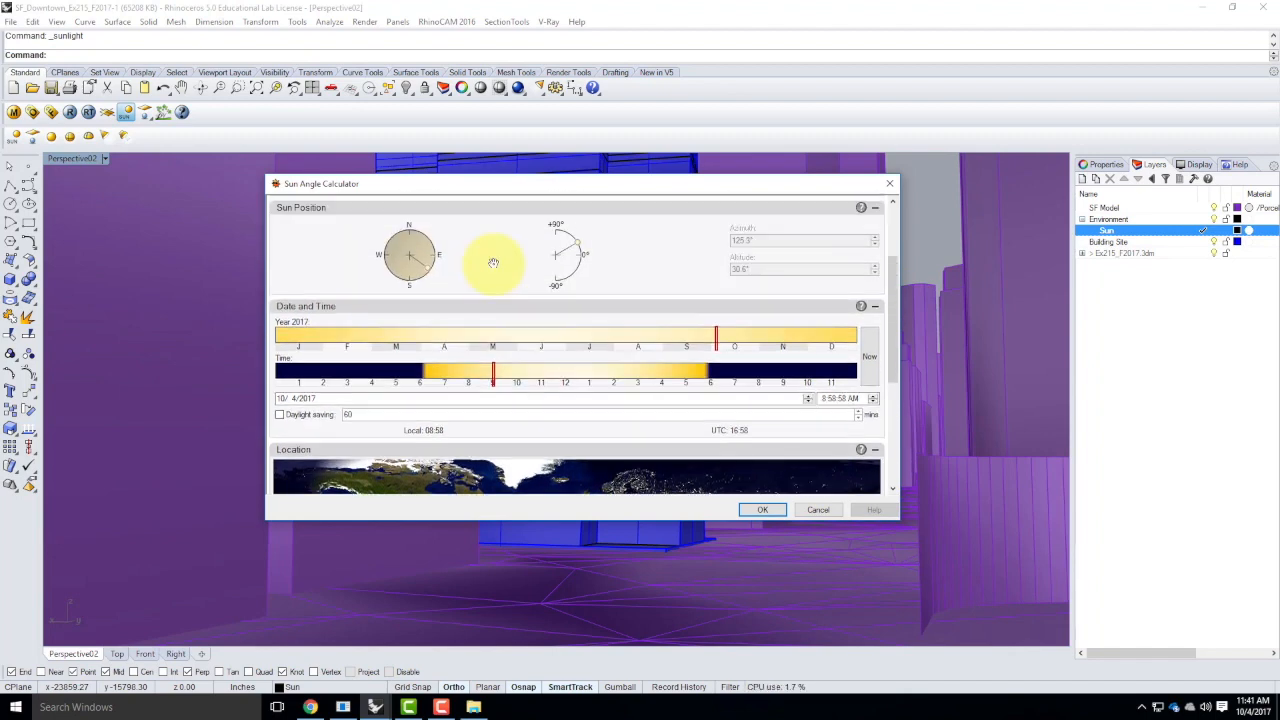
click(280, 414)
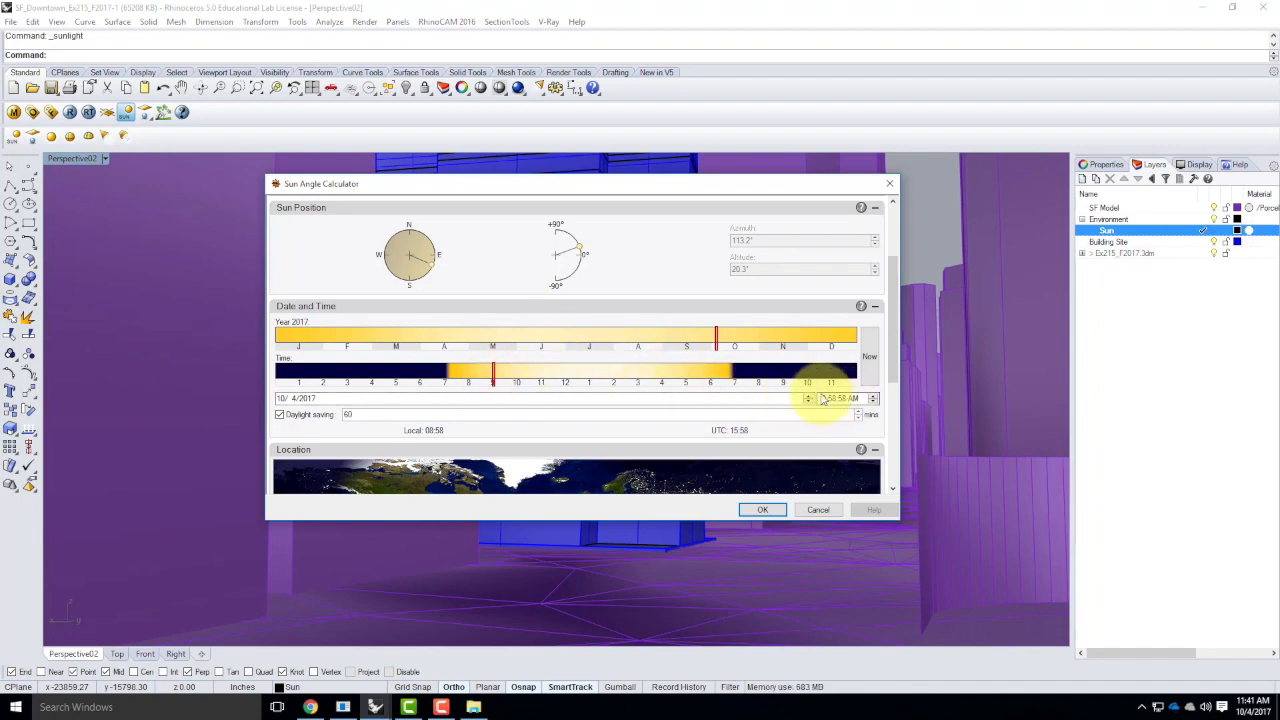
scroll(591, 317, up, 1)
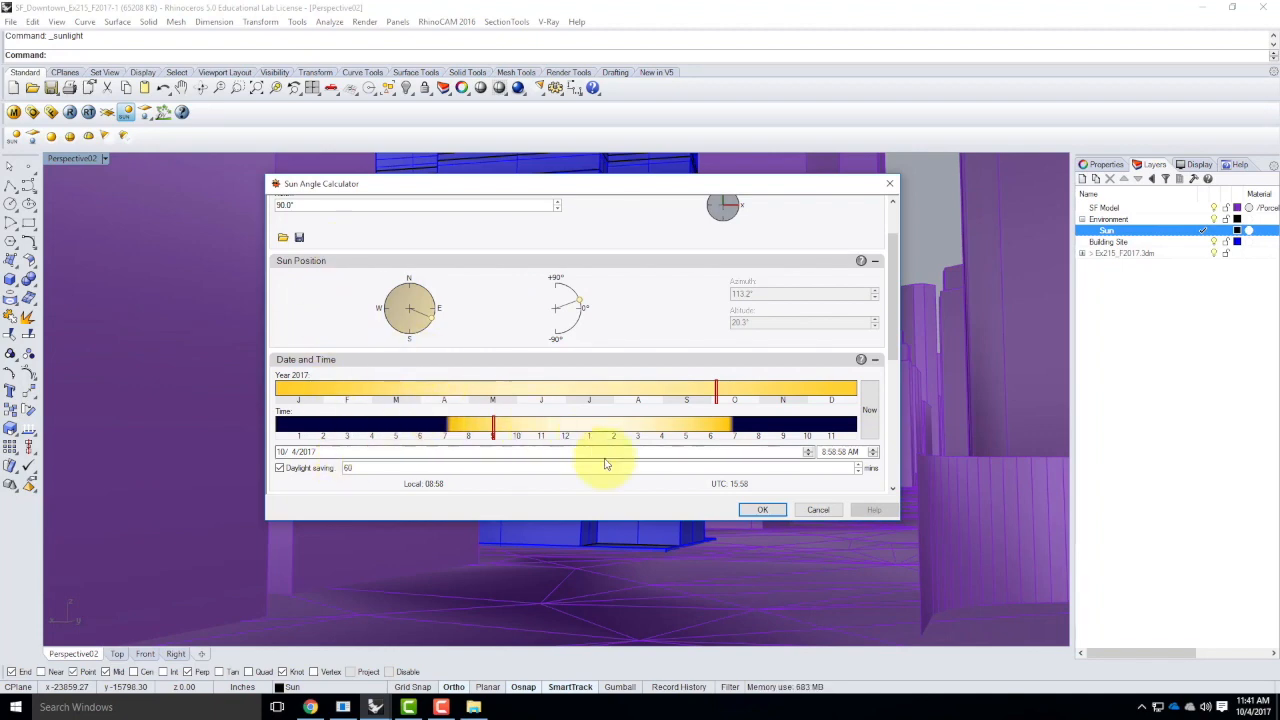
click(763, 511)
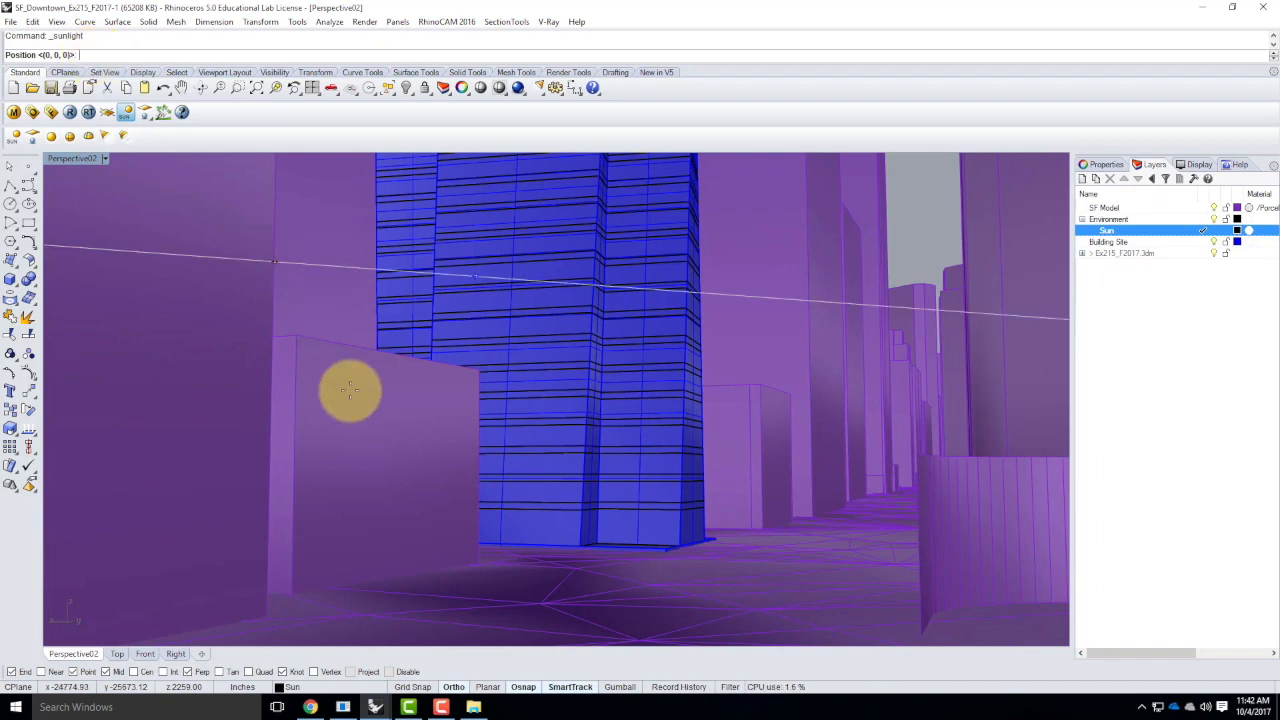
Place the sunlight at the near corner of the skyscraper's base and display the light's object properties
click(660, 545)
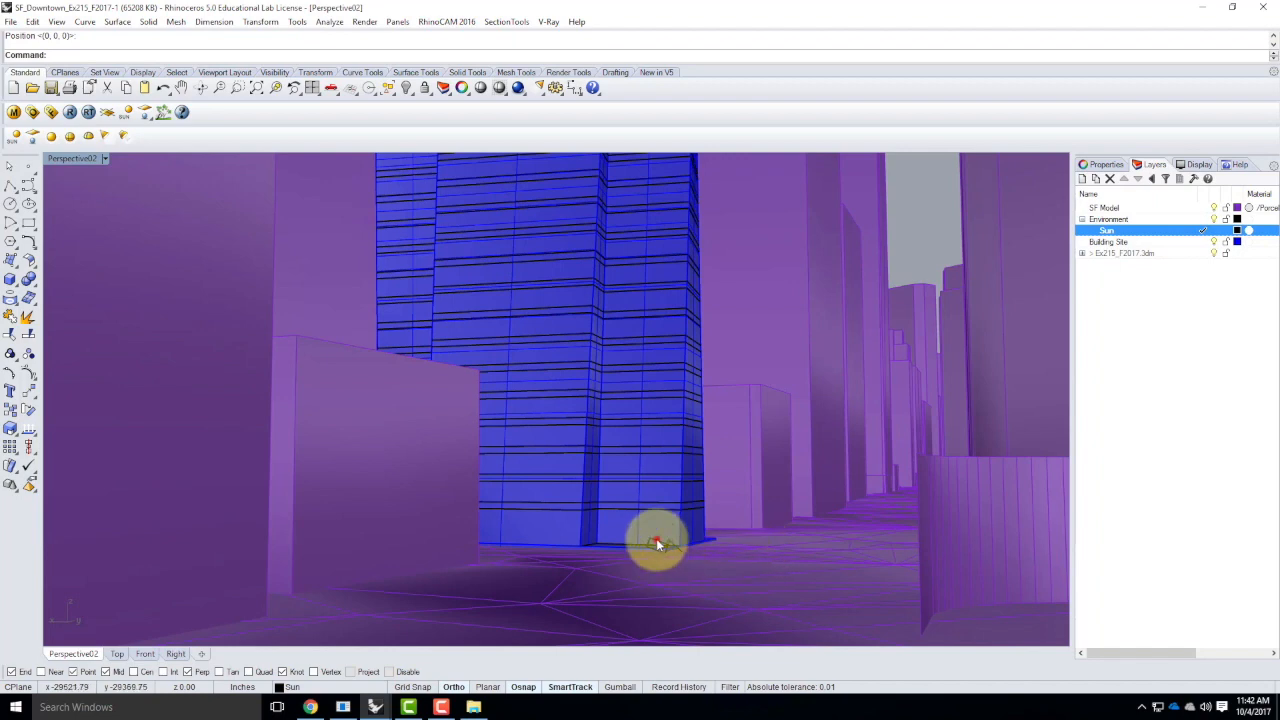
click(724, 561)
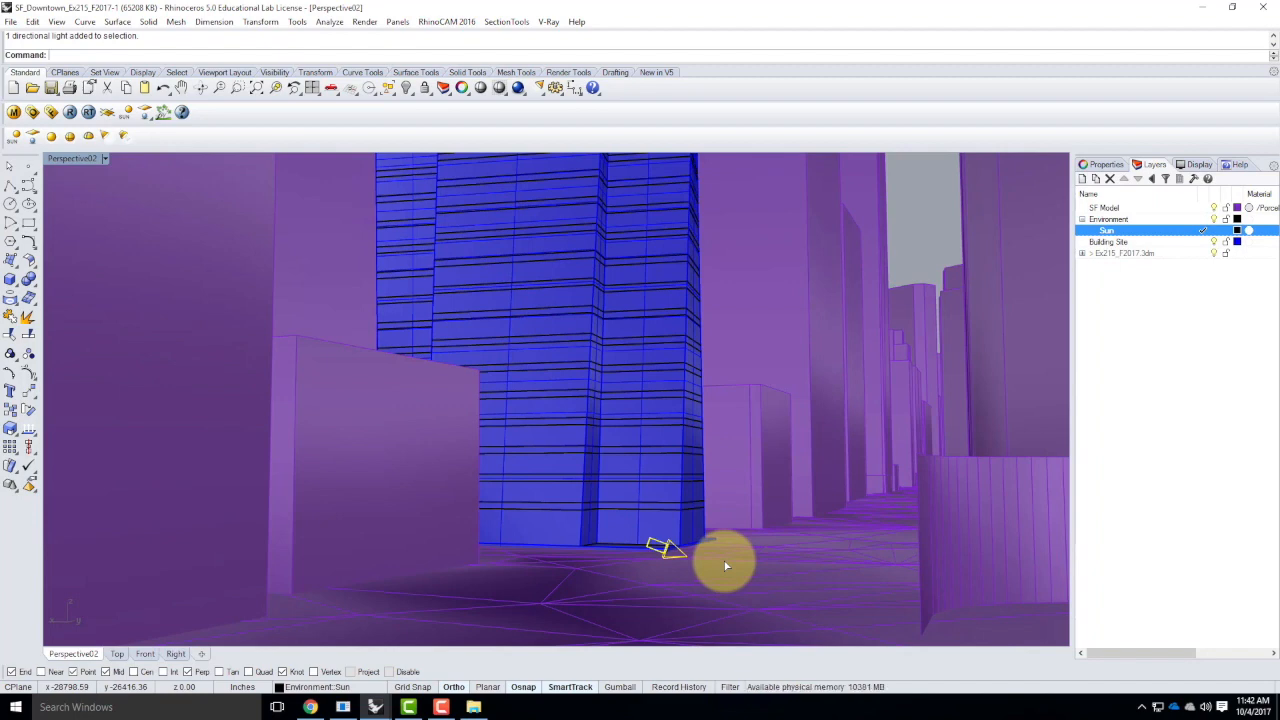
right_drag(723, 517, 723, 604)
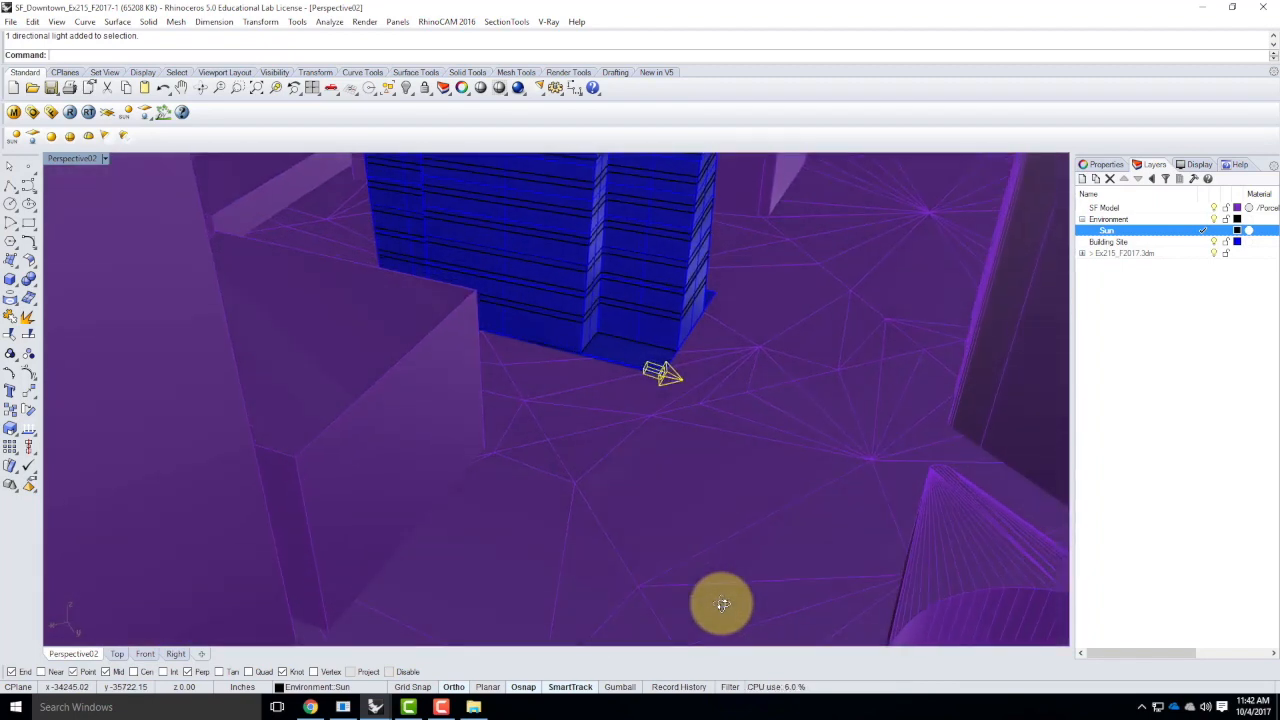
mouse_move(619, 449)
right_down()
mouse_move(630, 548)
mouse_move(637, 445)
right_up()
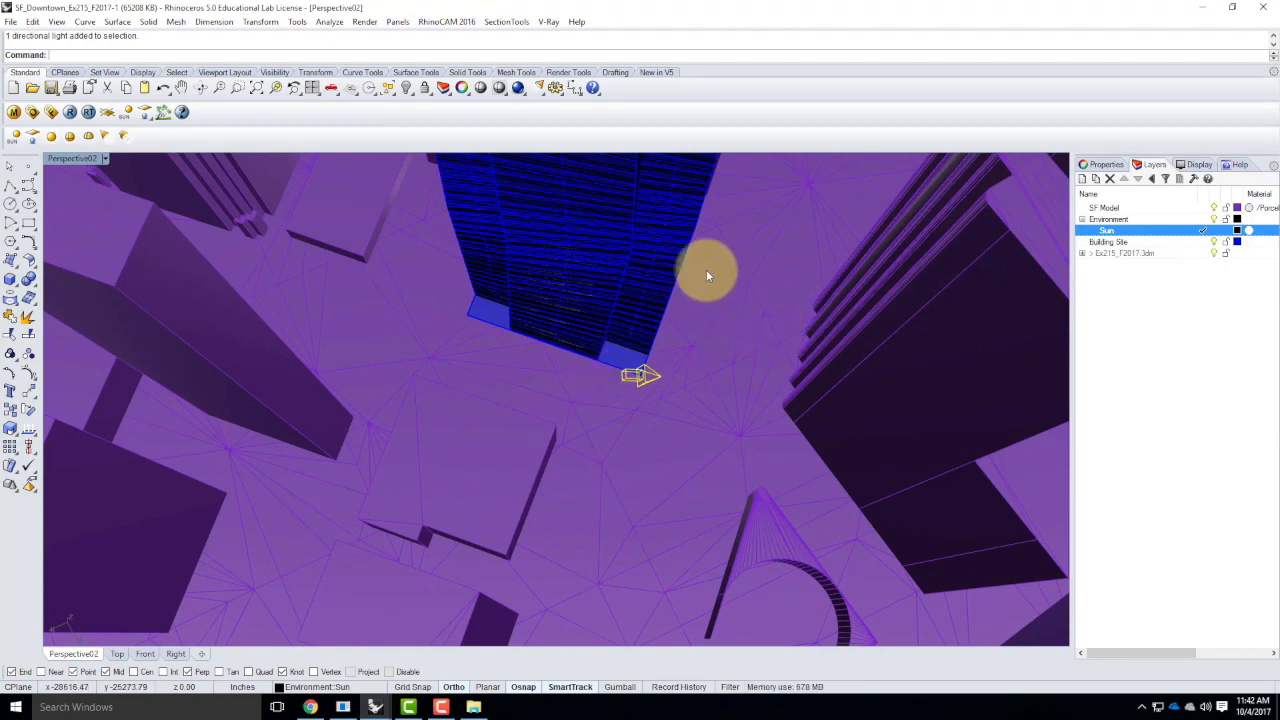
click(1103, 165)
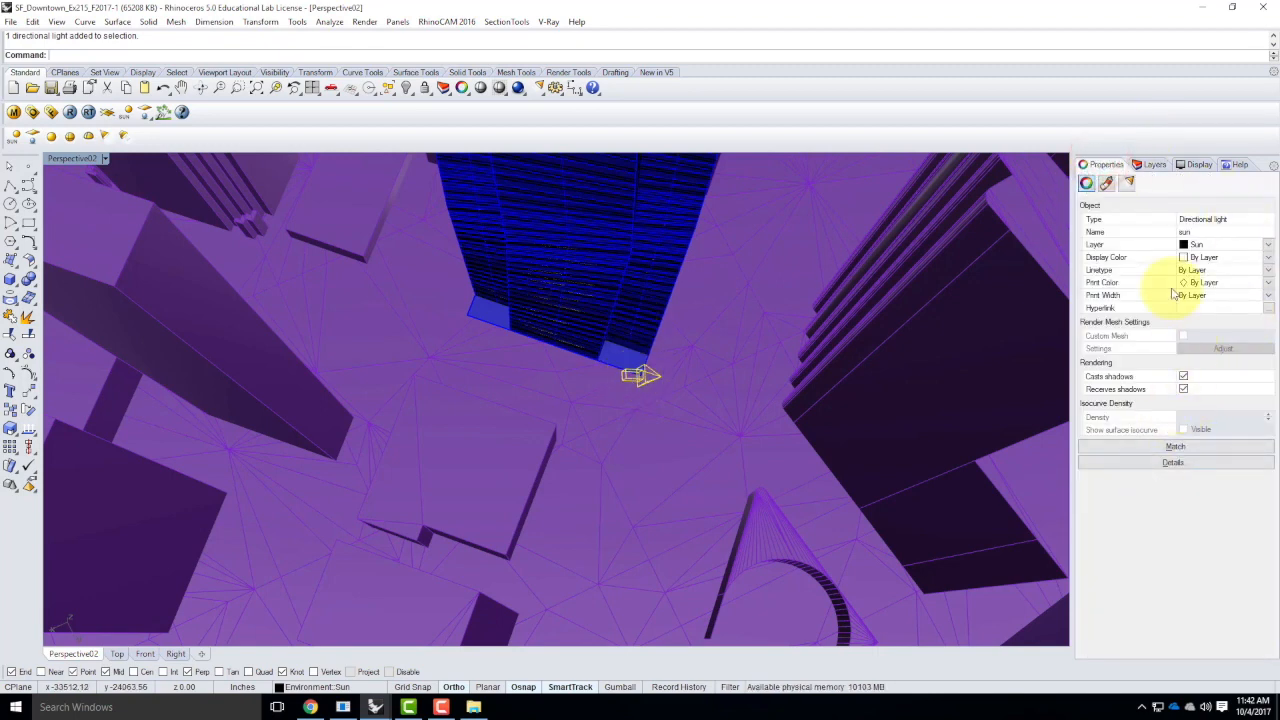
Reopen the placed sunlight's sun settings with manual control off and set its location to San Francisco, CA, USA
click(1087, 184)
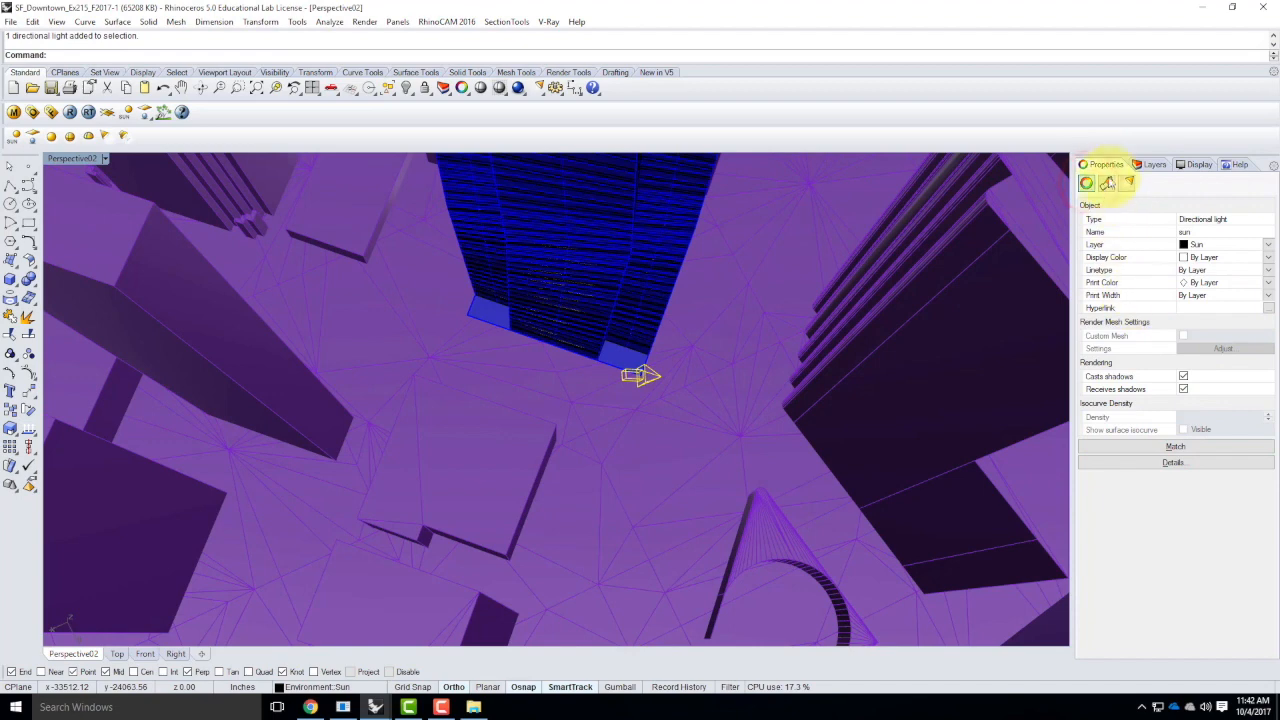
click(1127, 183)
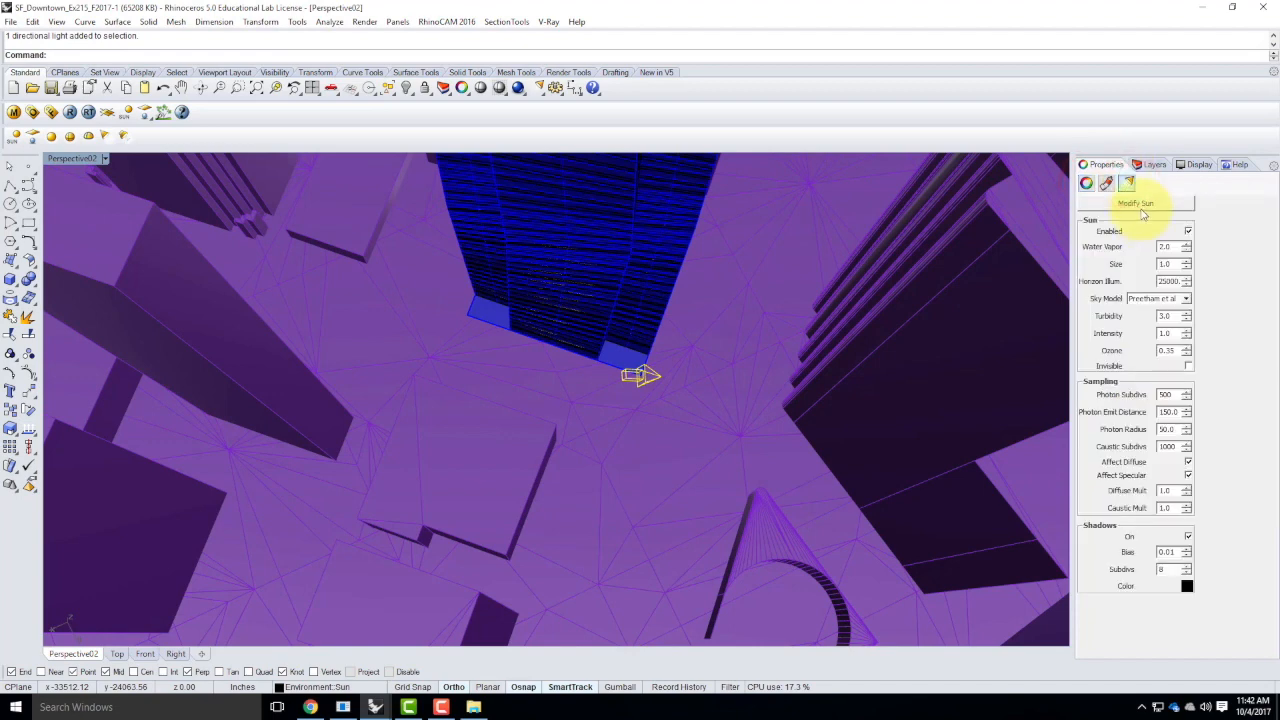
click(1140, 203)
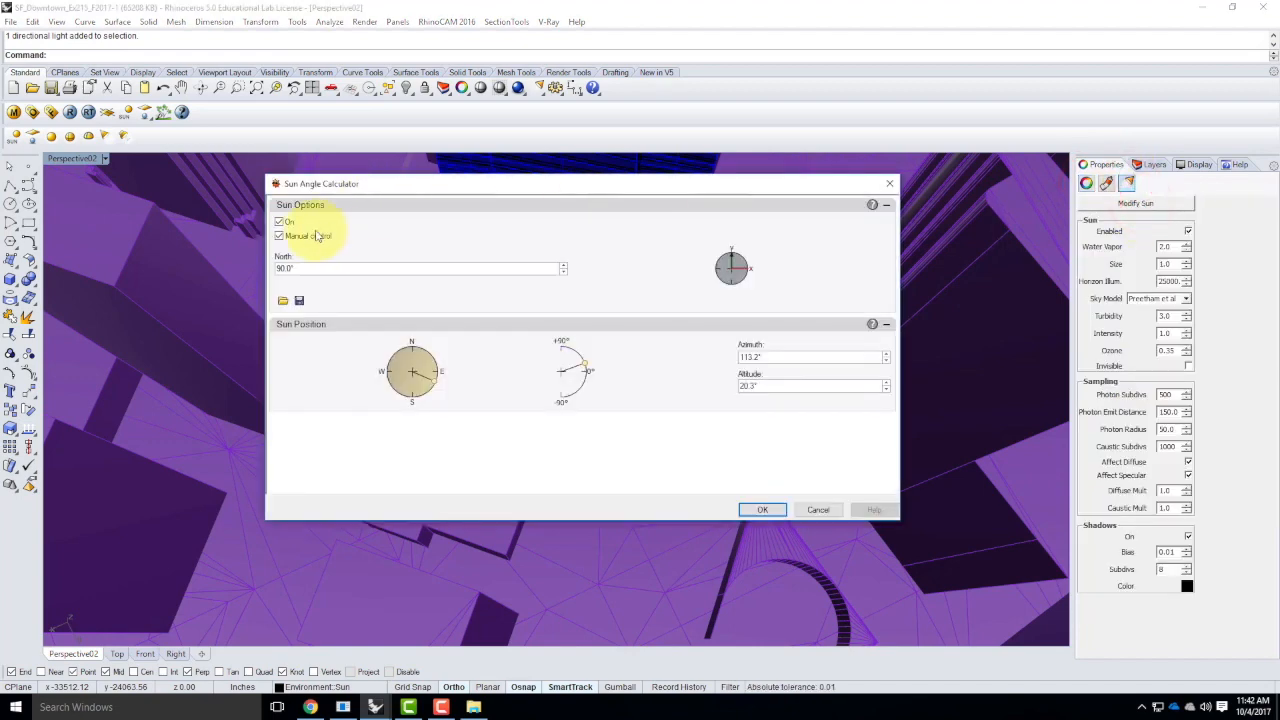
drag(894, 251, 880, 432)
click(314, 435)
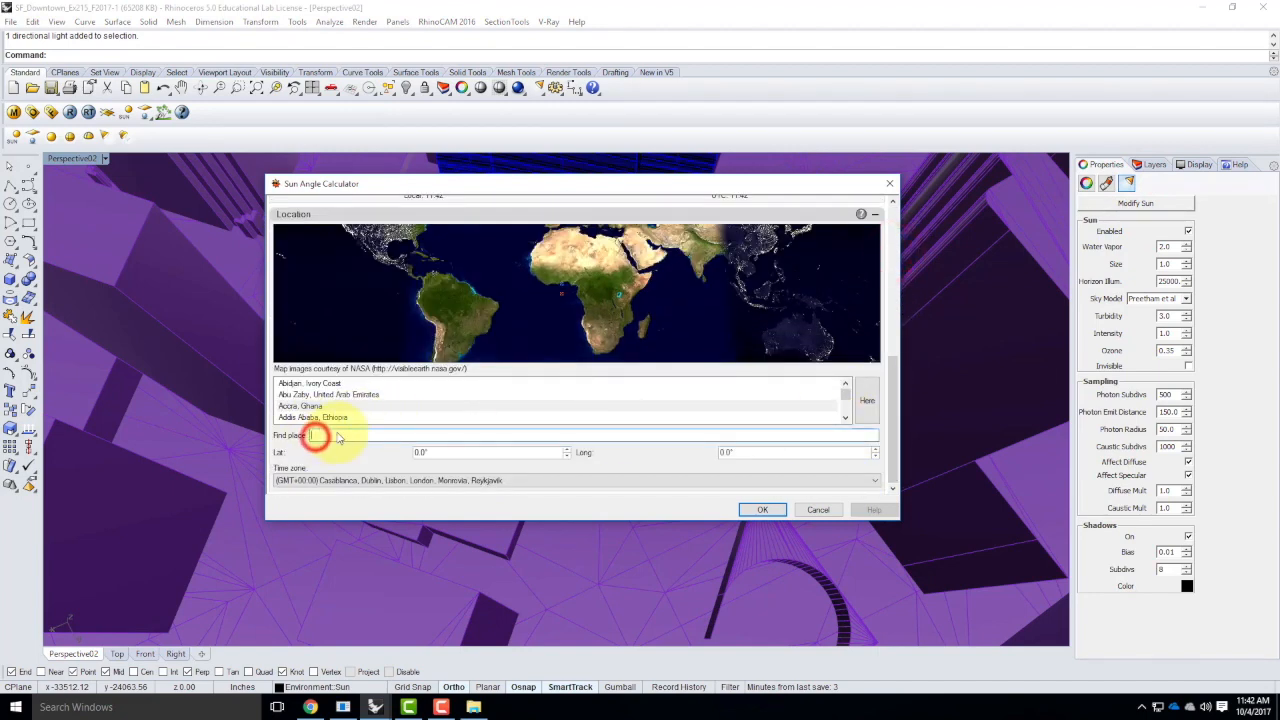
text(san fran)
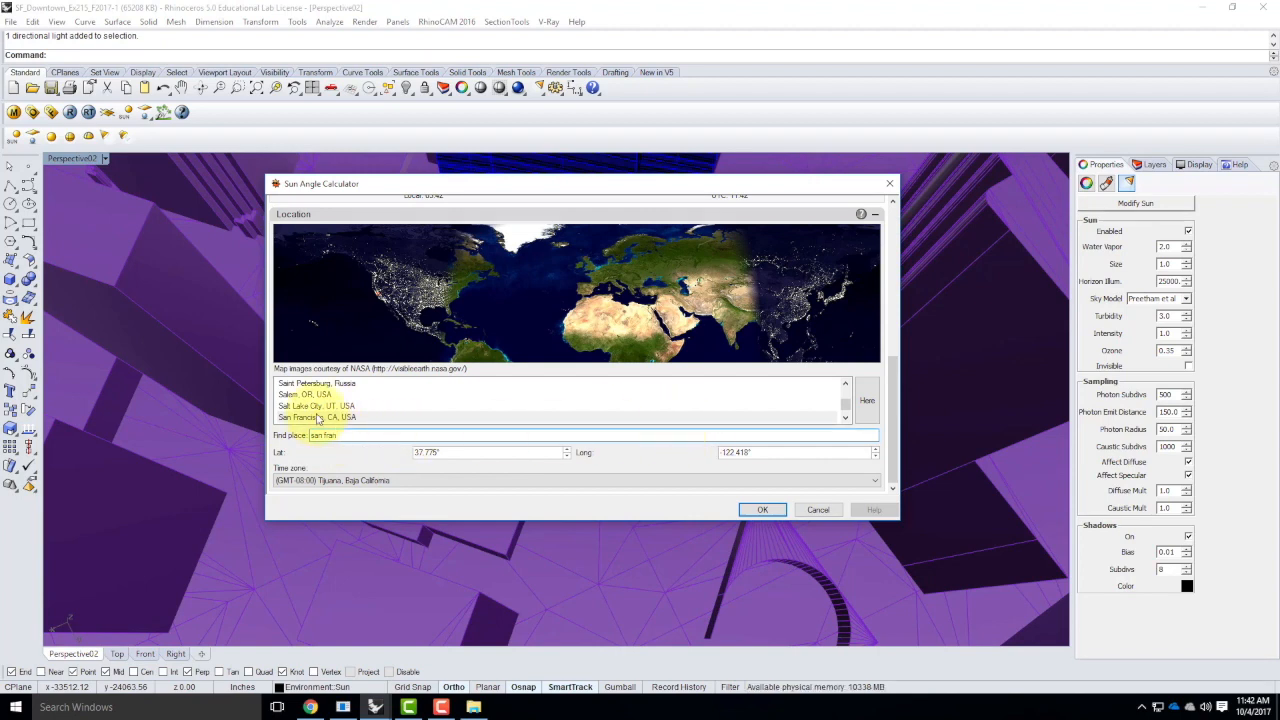
click(317, 414)
Enable daylight saving, set the sun's time of day to about 3:57 PM, and accept the sun settings
scroll(720, 394, up, 1)
drag(890, 400, 894, 322)
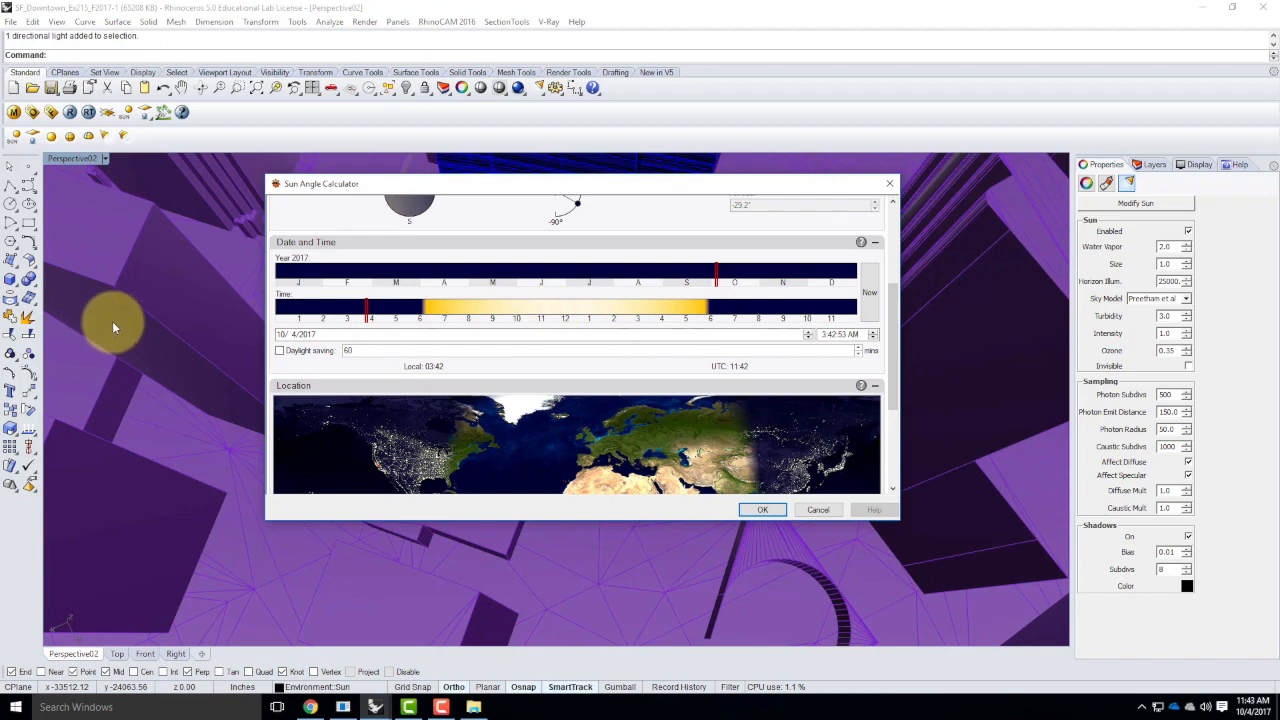
click(280, 350)
mouse_move(537, 305)
mouse_down()
mouse_move(705, 315)
mouse_move(661, 307)
mouse_up()
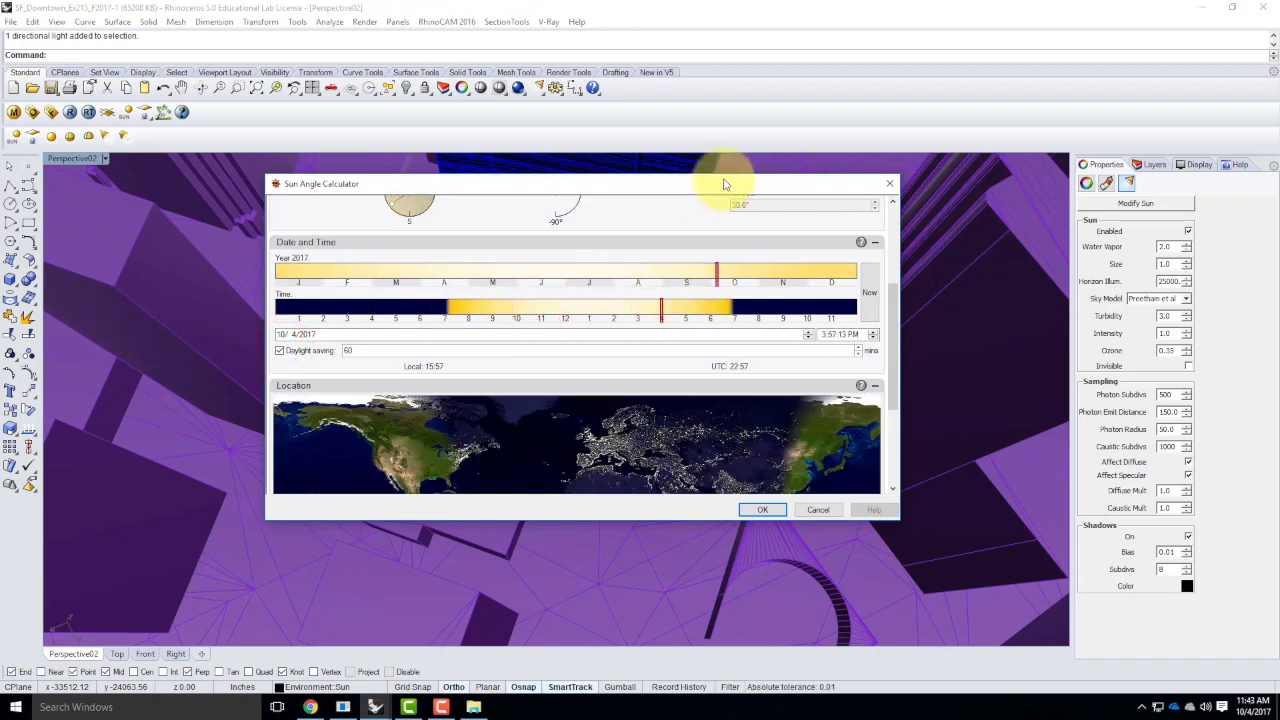
click(761, 511)
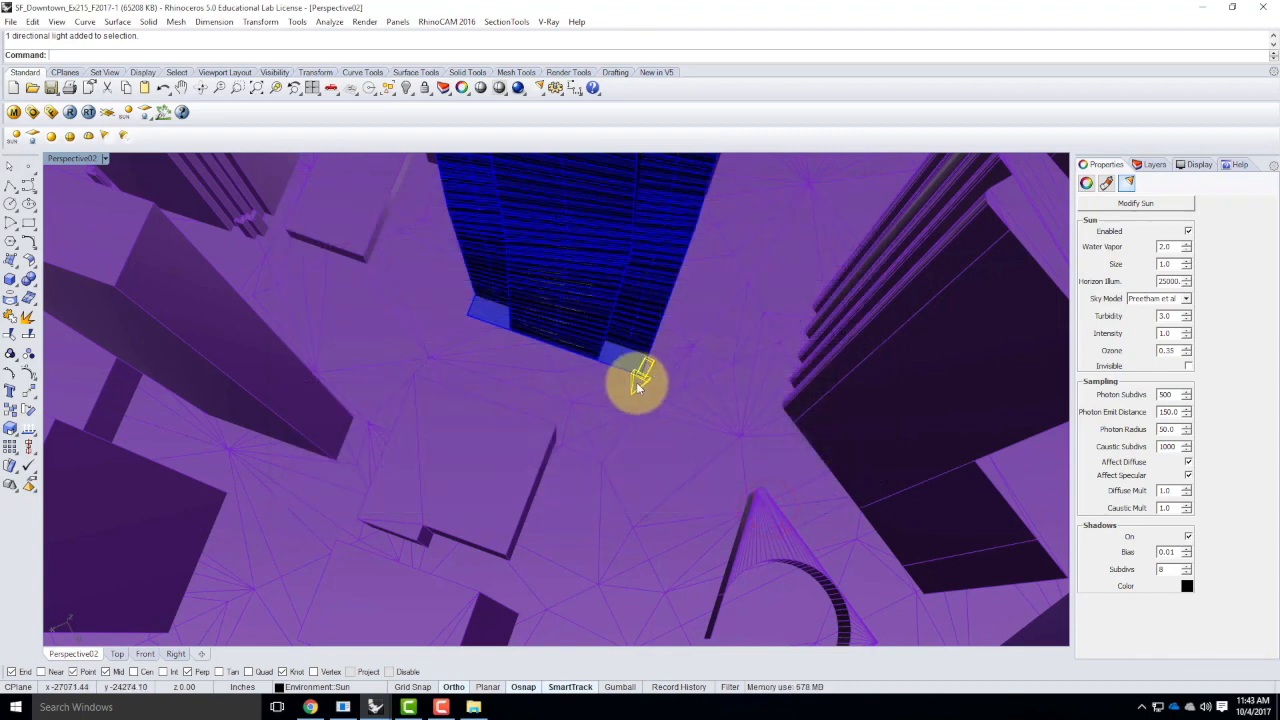
Undo the last sunlight operation and redo it
key(ctrl+z)
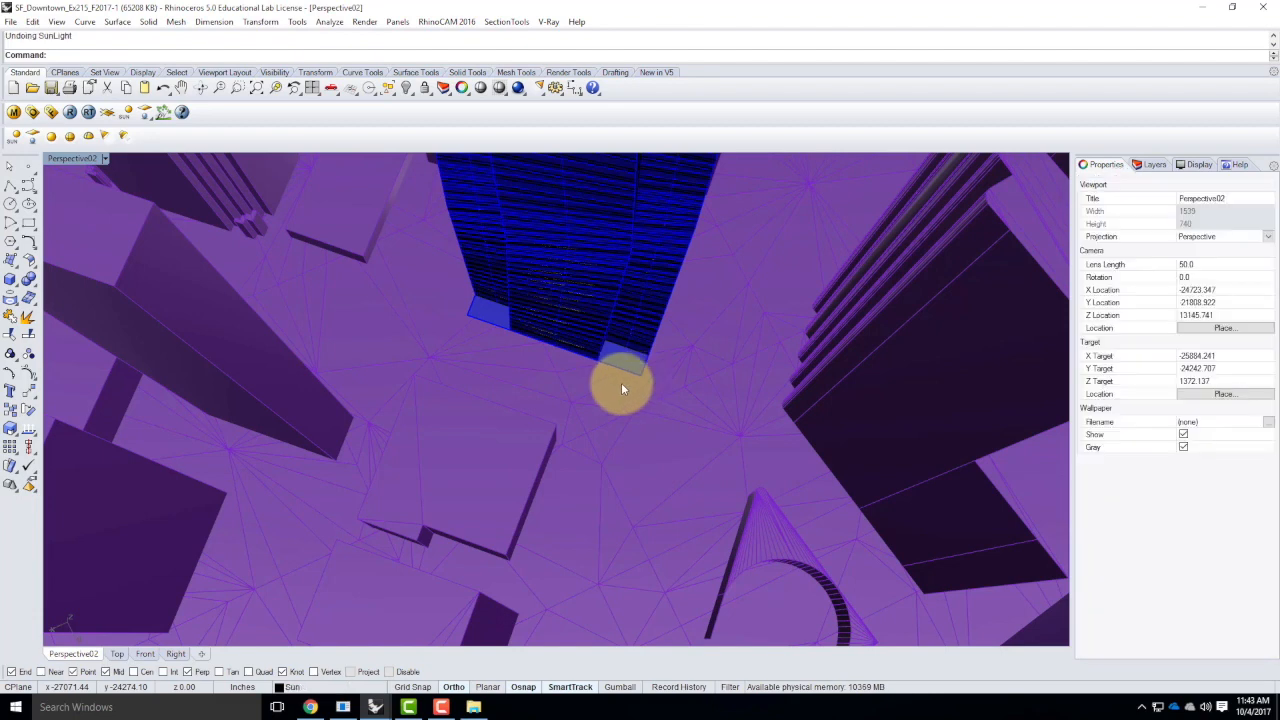
click(32, 21)
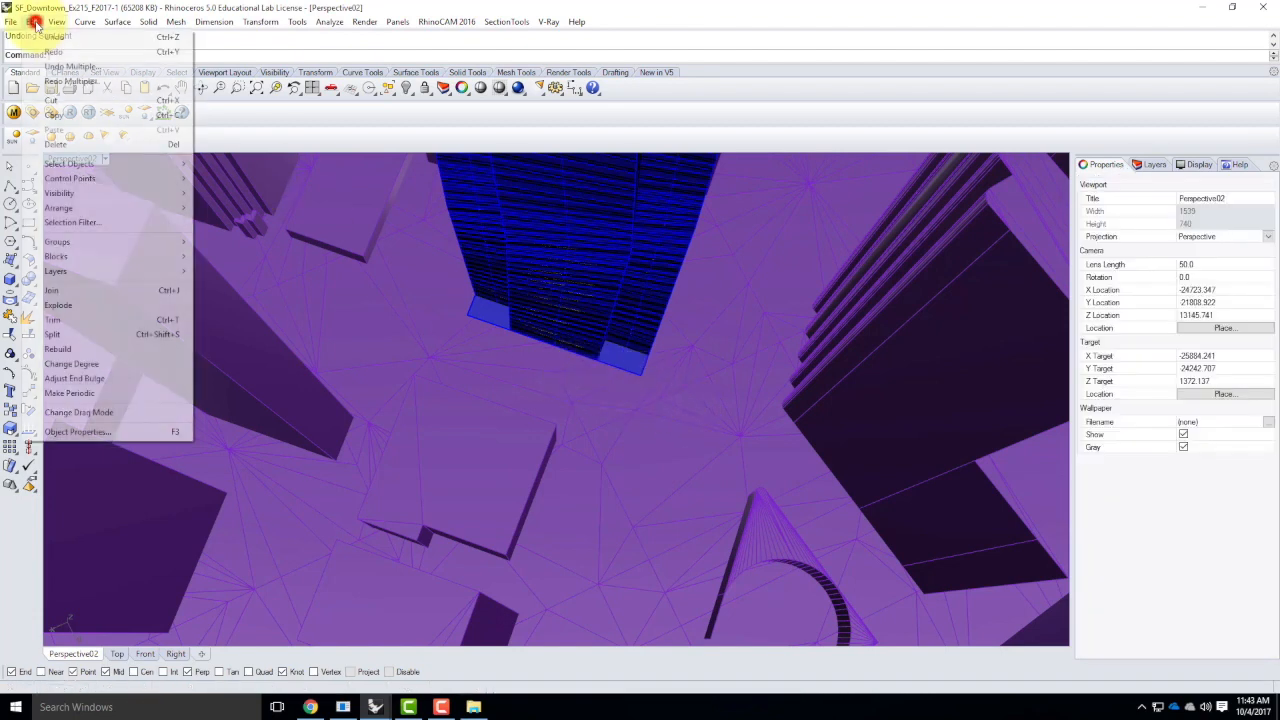
click(47, 51)
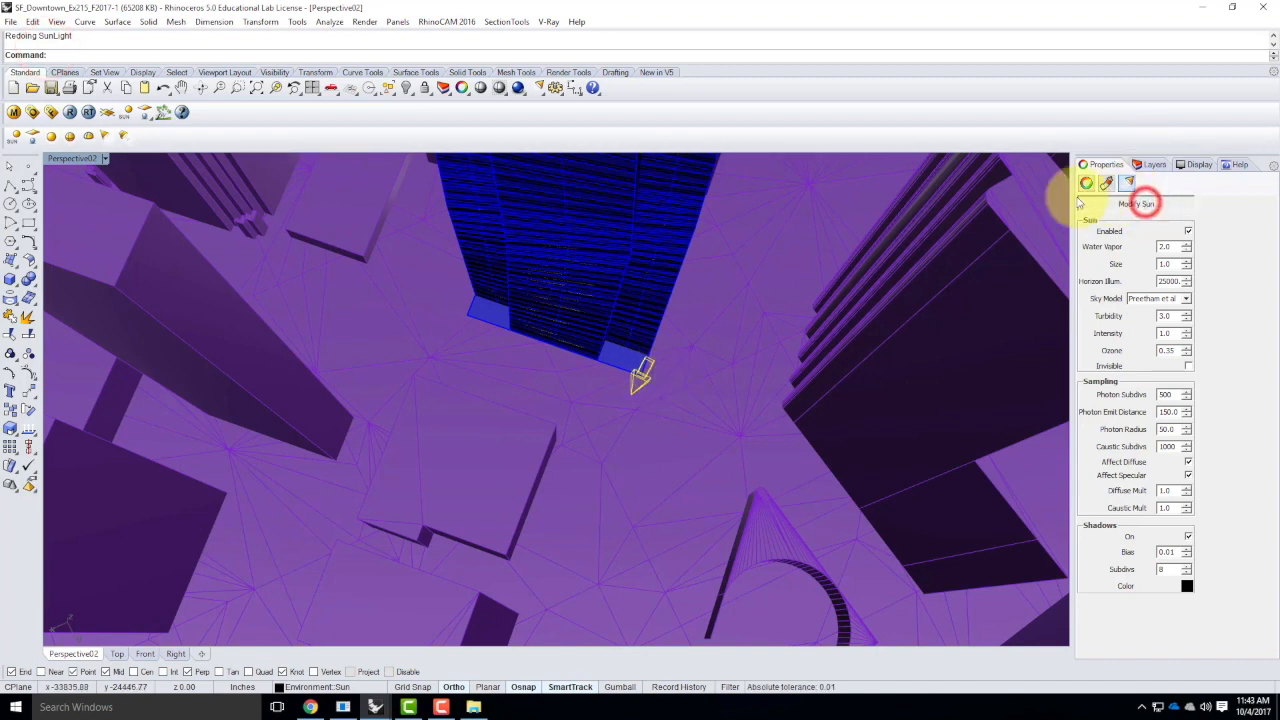
Try to reopen the sun settings of the sunlight at the skyscraper's base, reselecting the light, and deselect it
click(1143, 202)
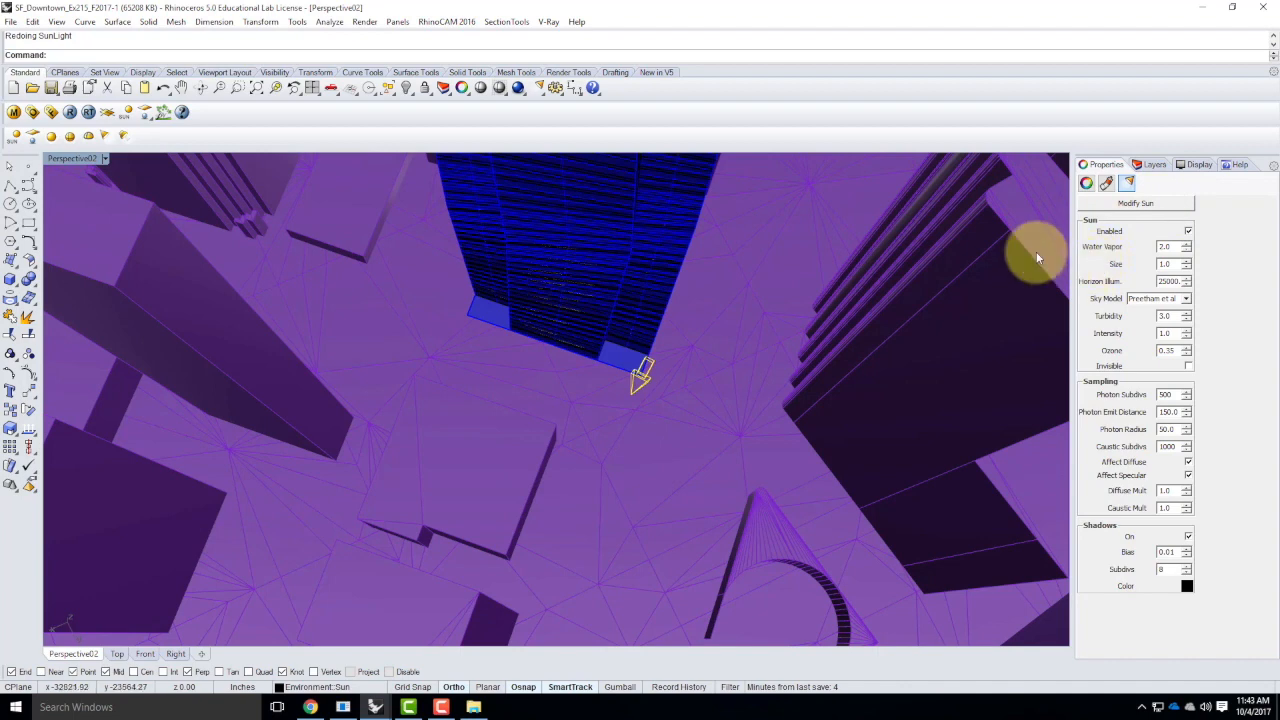
click(718, 336)
click(648, 377)
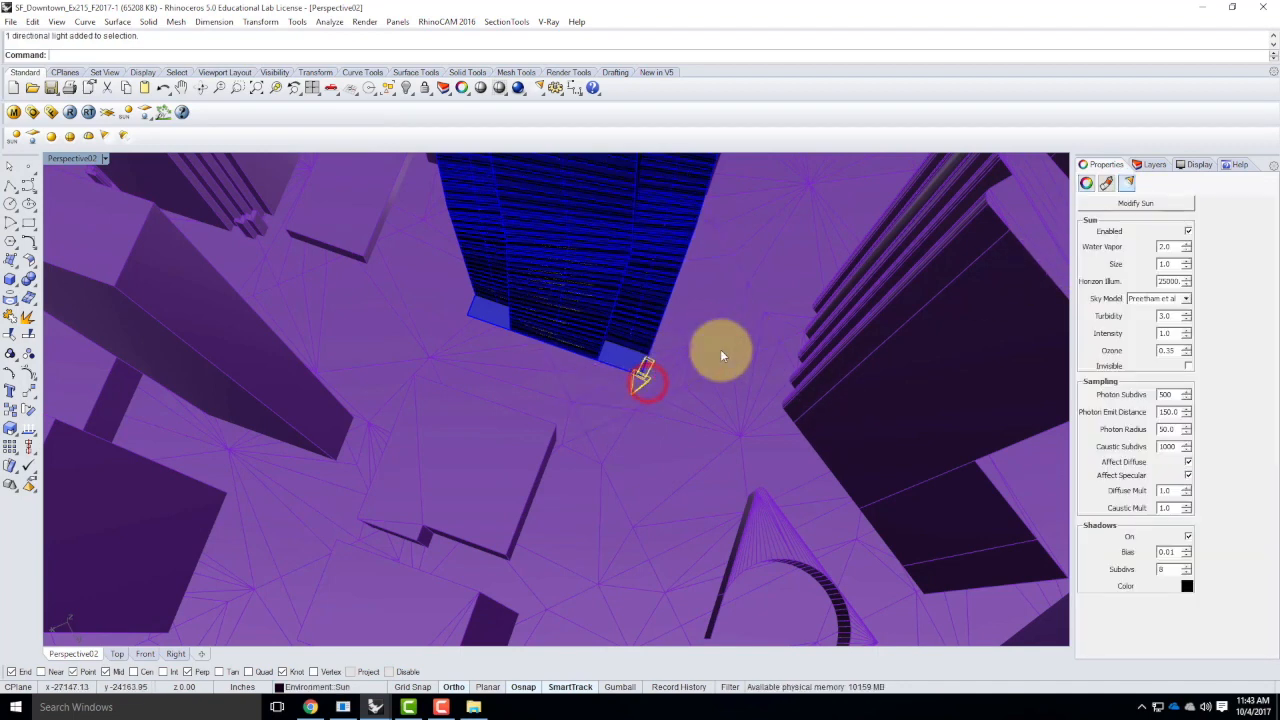
click(1145, 201)
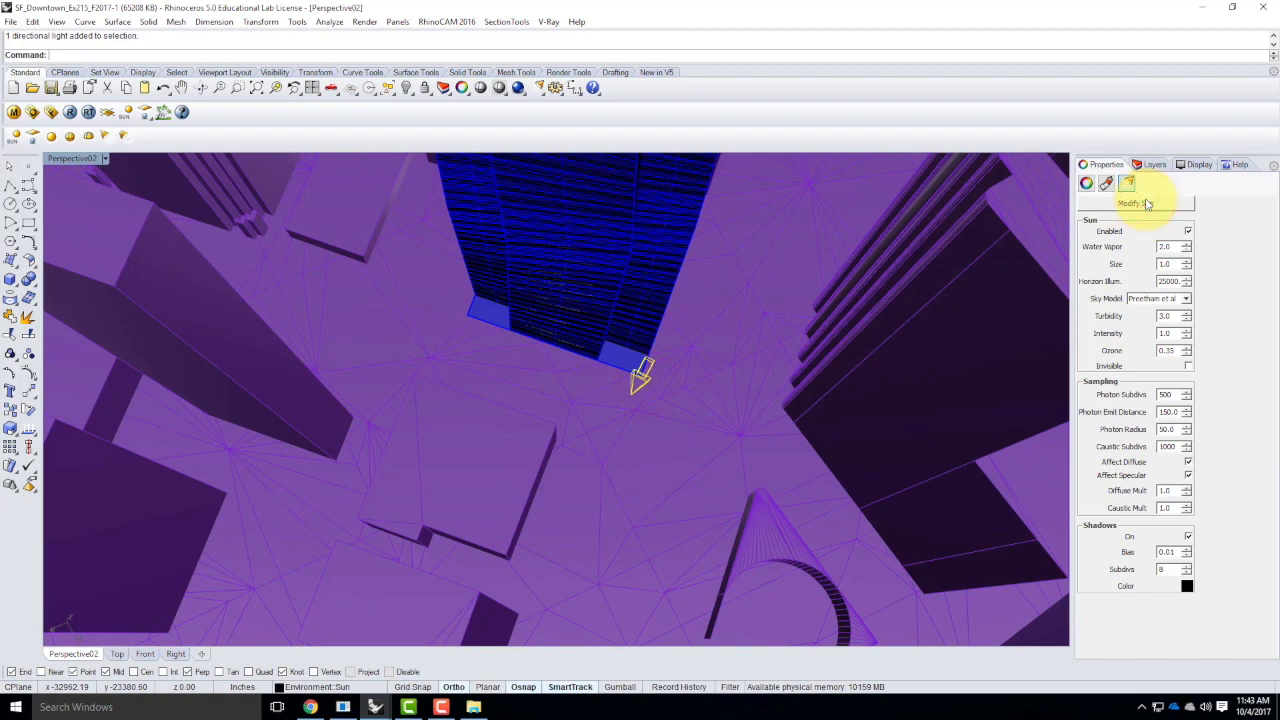
click(1142, 200)
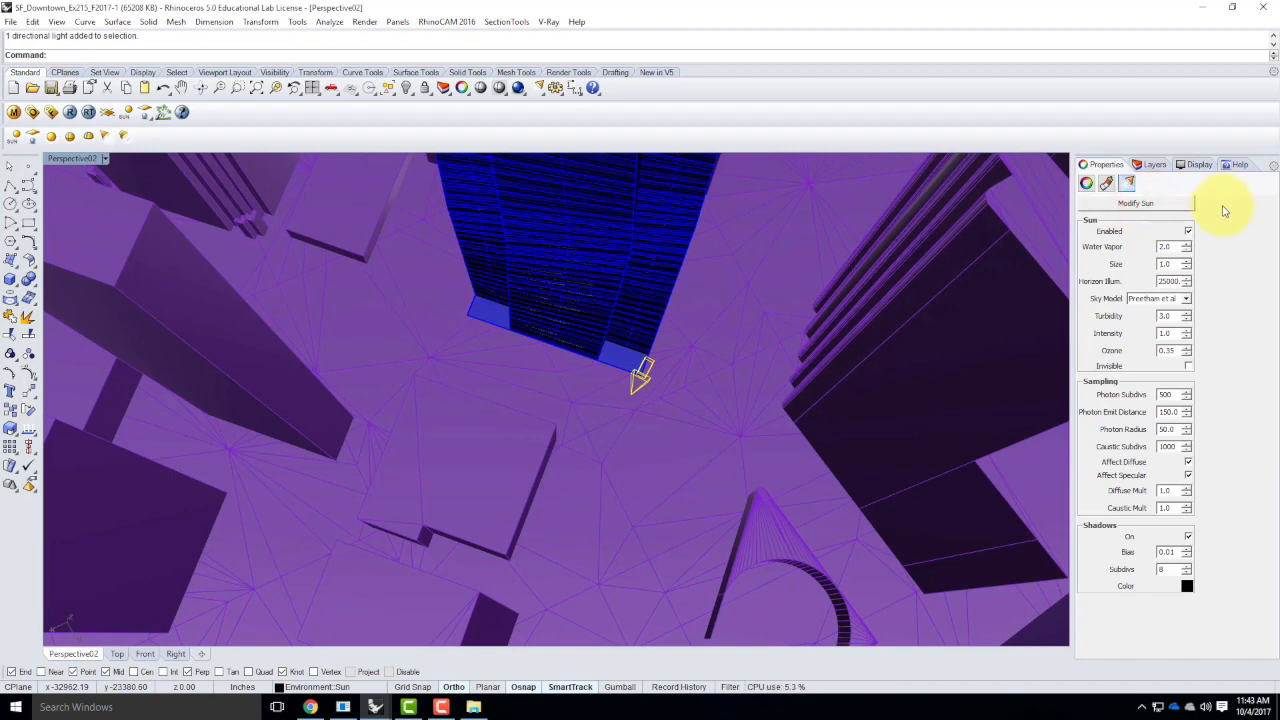
click(691, 354)
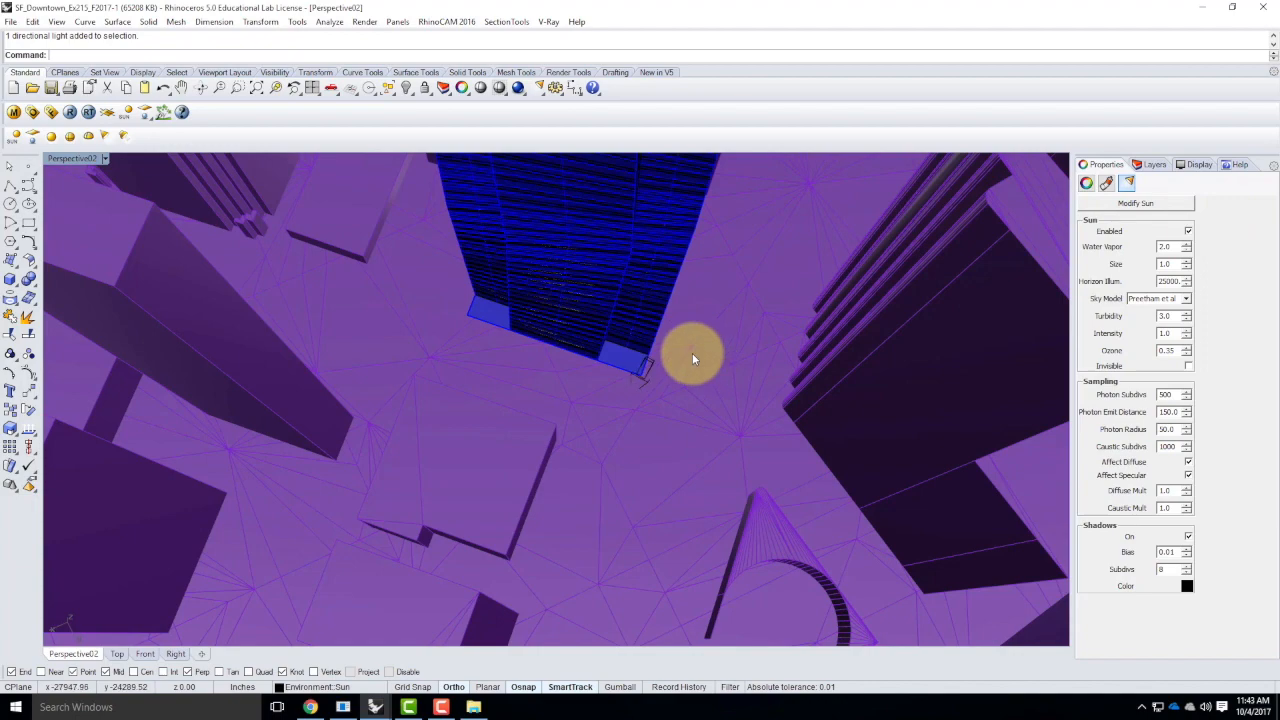
Display the layer list and highlight the Sun sublayer under Environment
scroll(646, 368, down, 5)
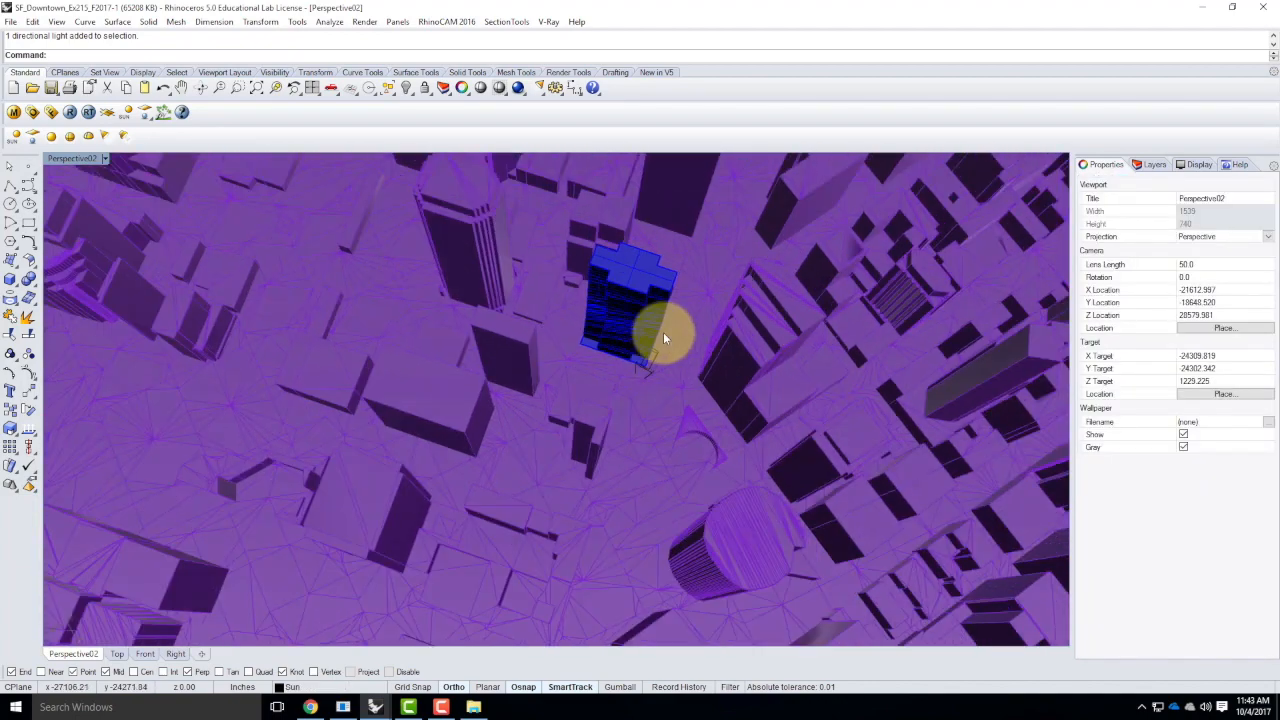
scroll(672, 350, up, 3)
scroll(646, 398, up, 3)
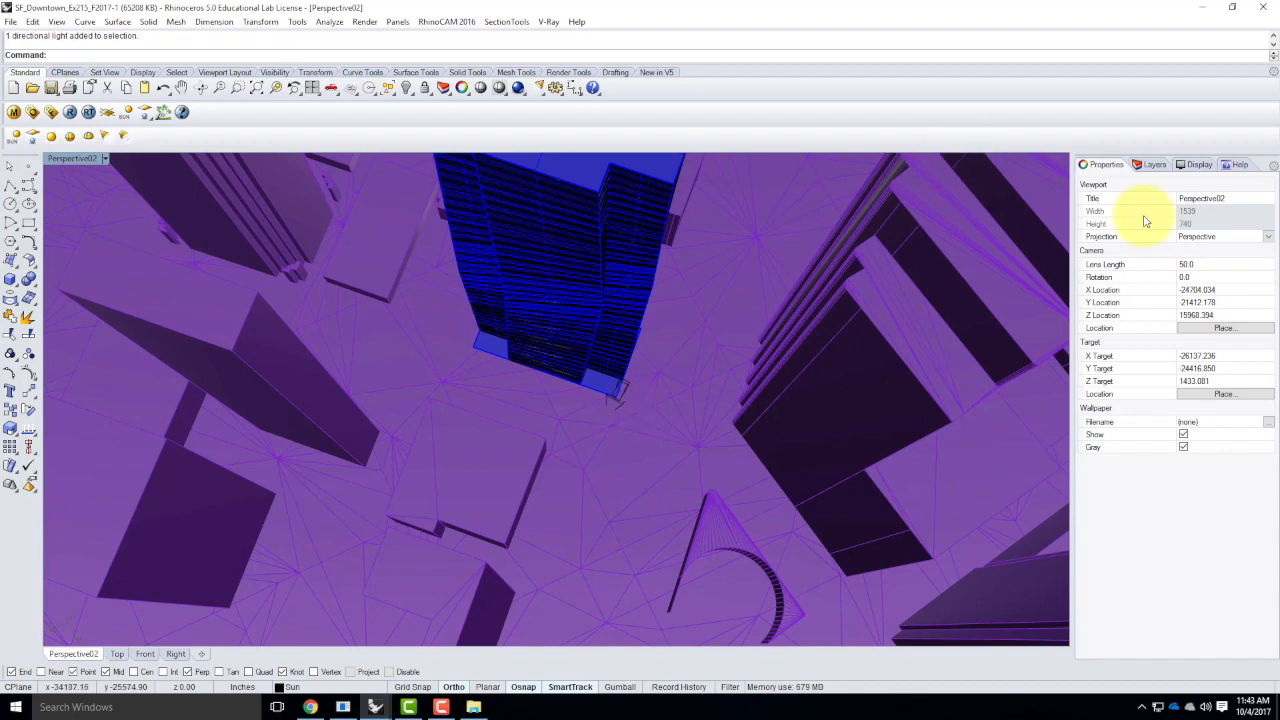
click(1152, 166)
click(1108, 230)
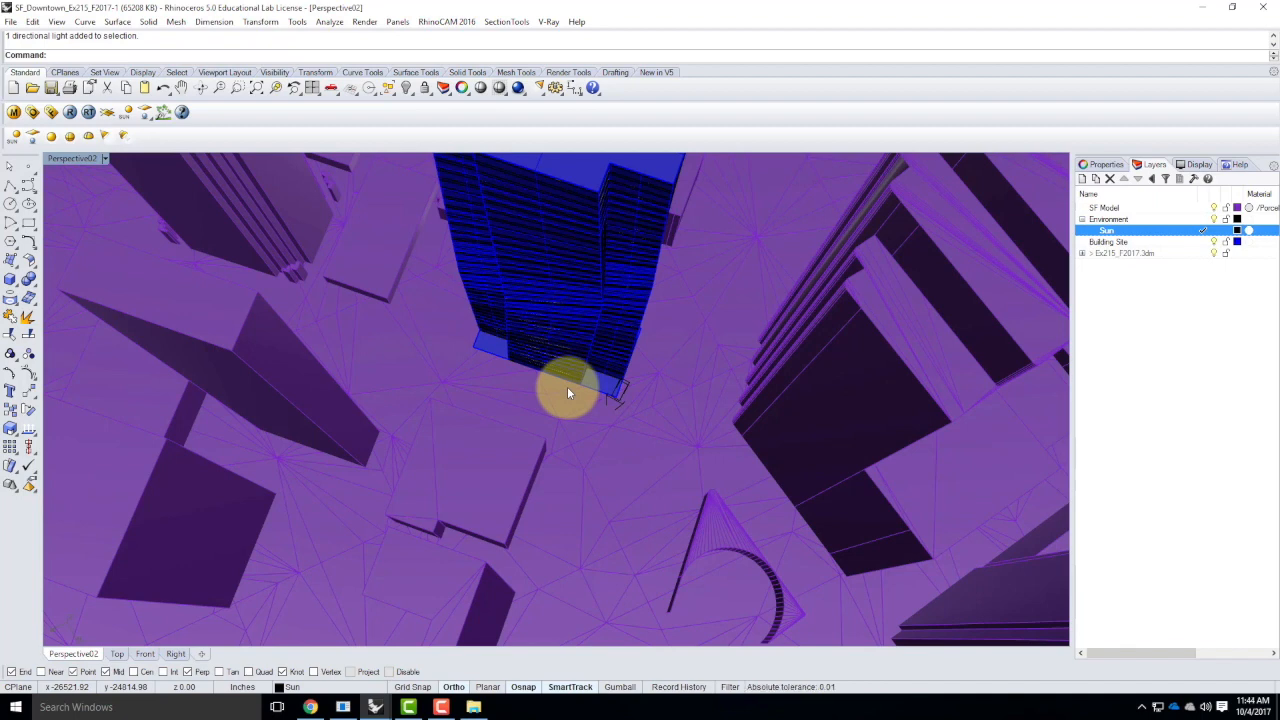
Try to assign a TexSky texture to the V-Ray environment's reflection/refraction background and choose its sun source
click(33, 114)
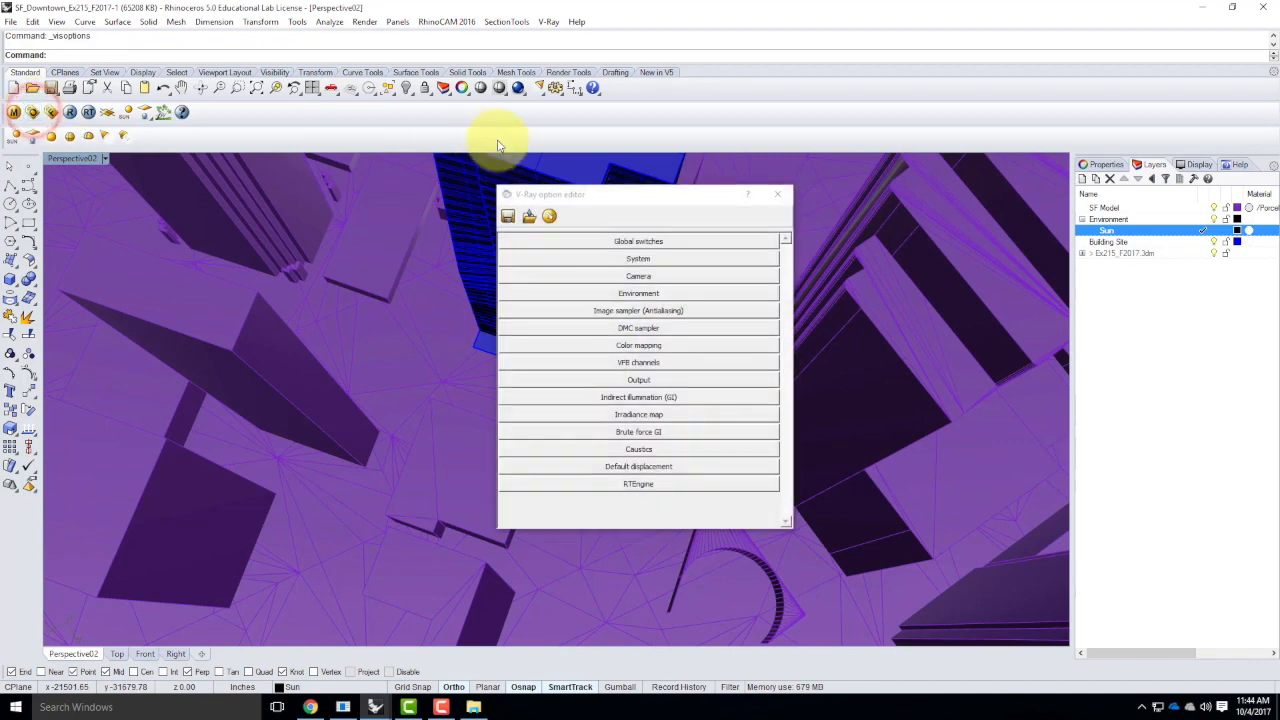
click(636, 293)
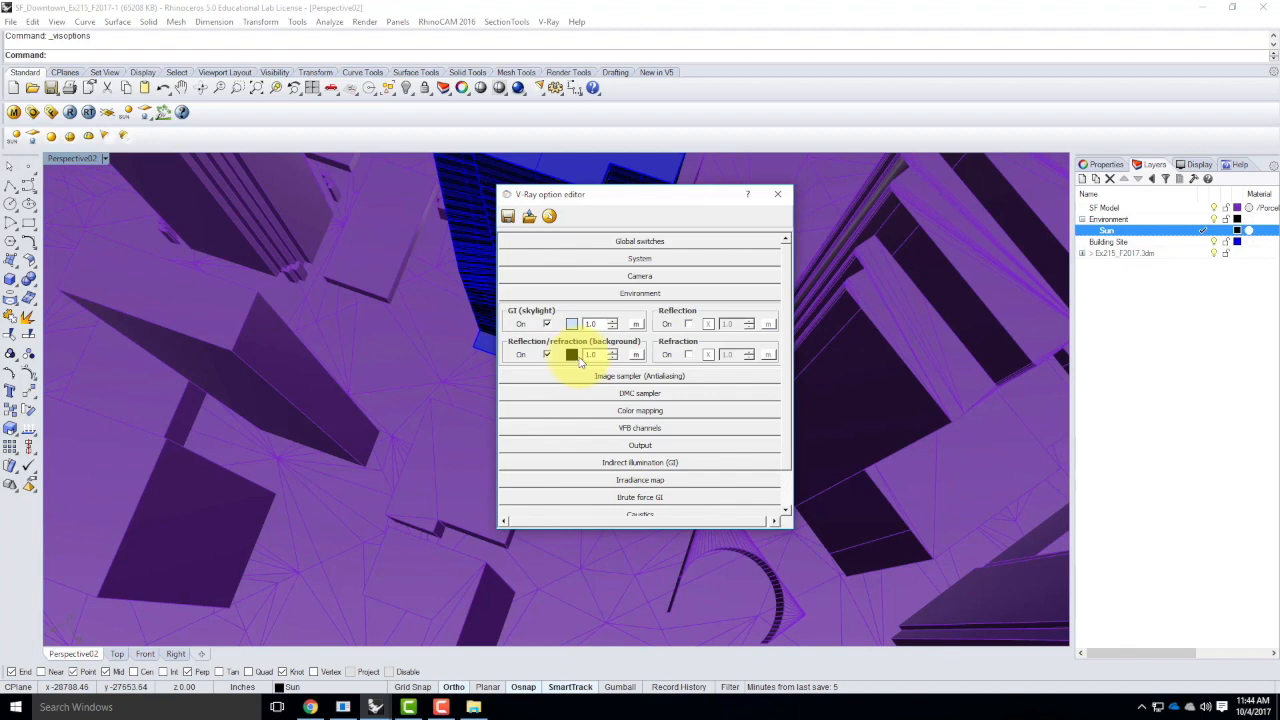
click(637, 356)
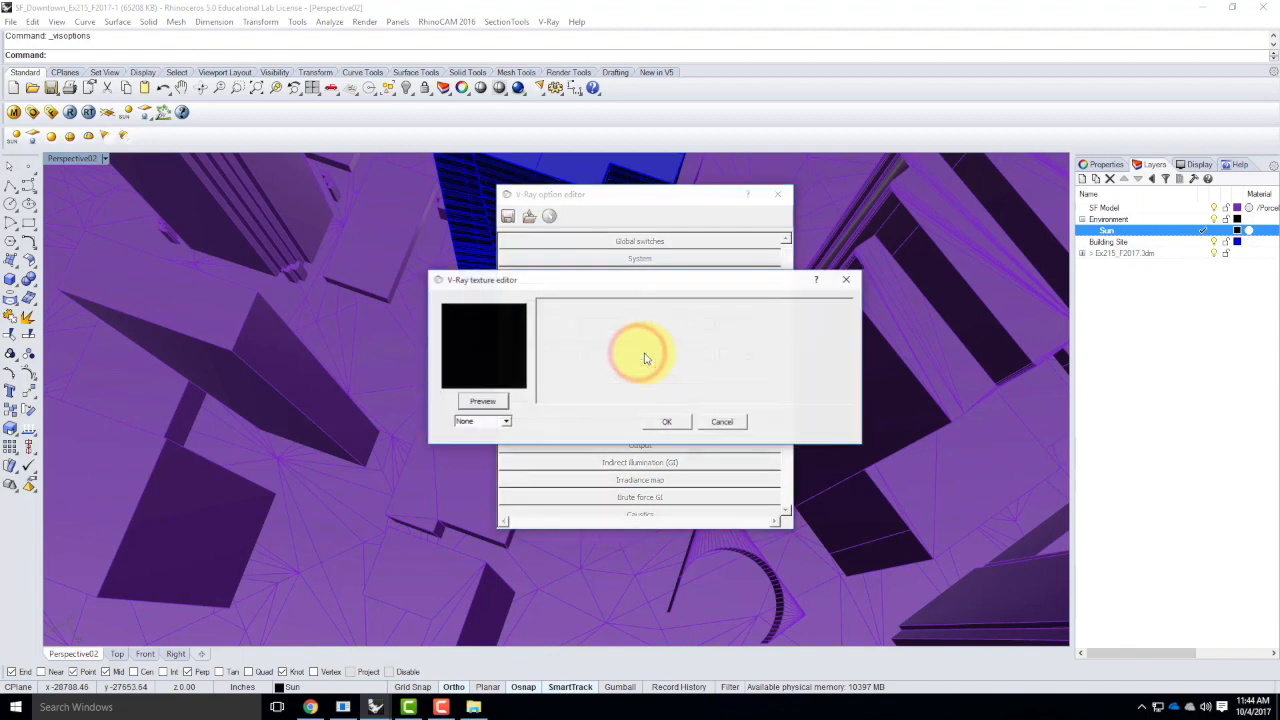
click(491, 422)
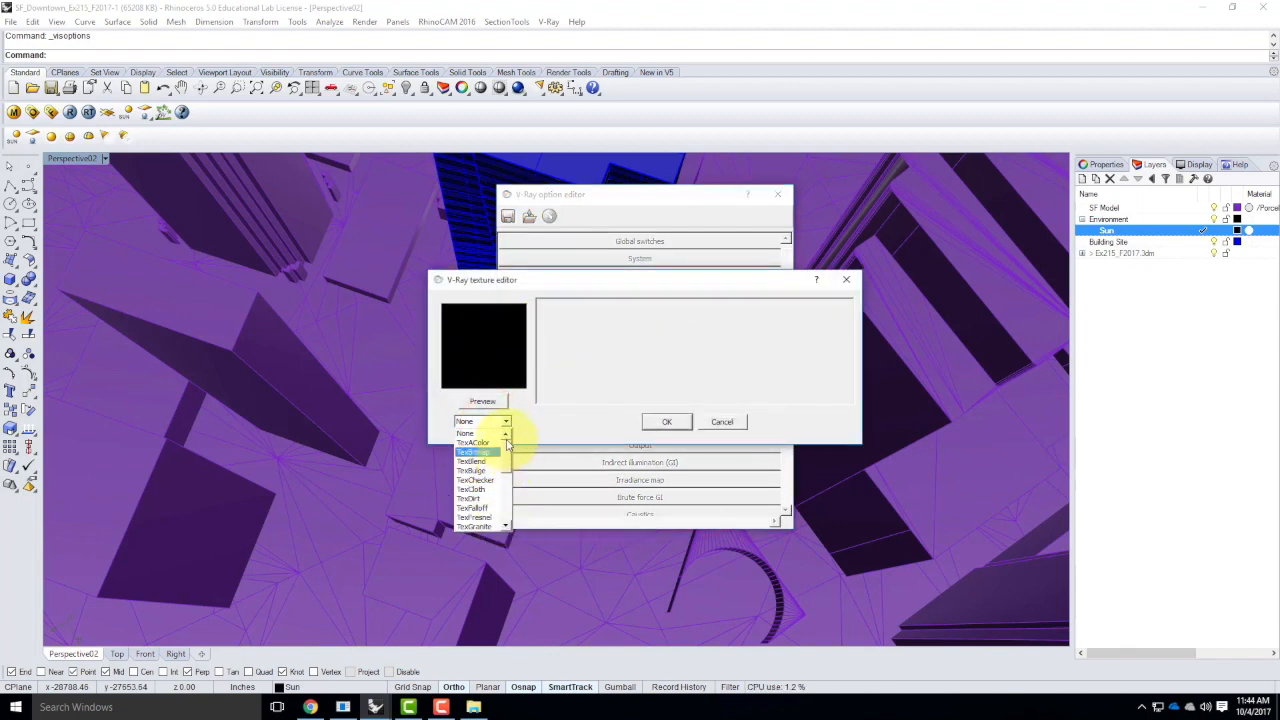
drag(509, 463, 503, 502)
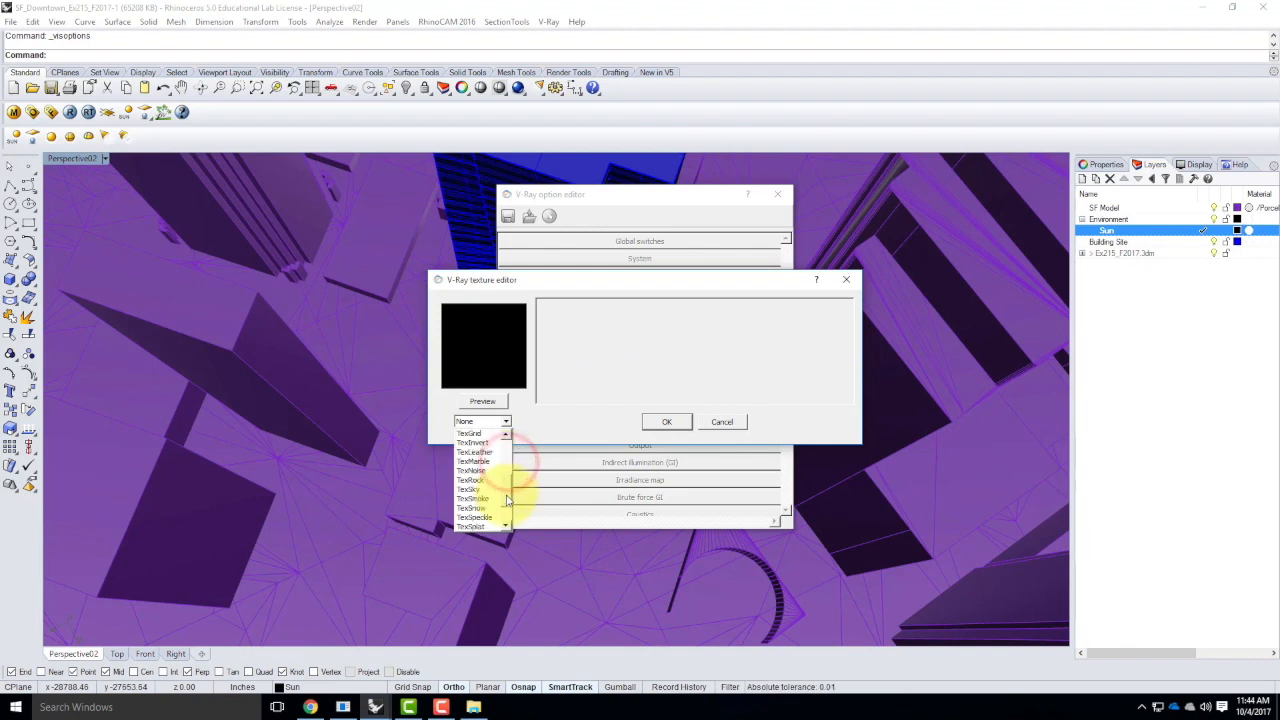
click(478, 490)
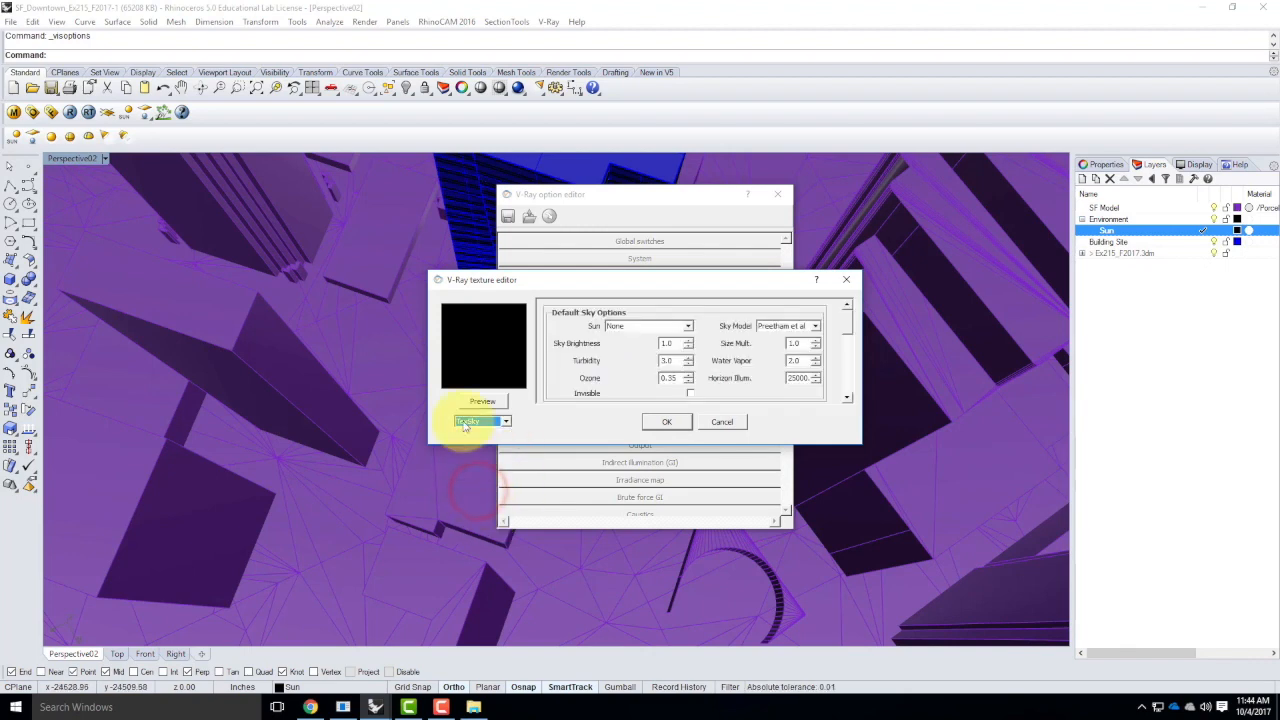
click(647, 330)
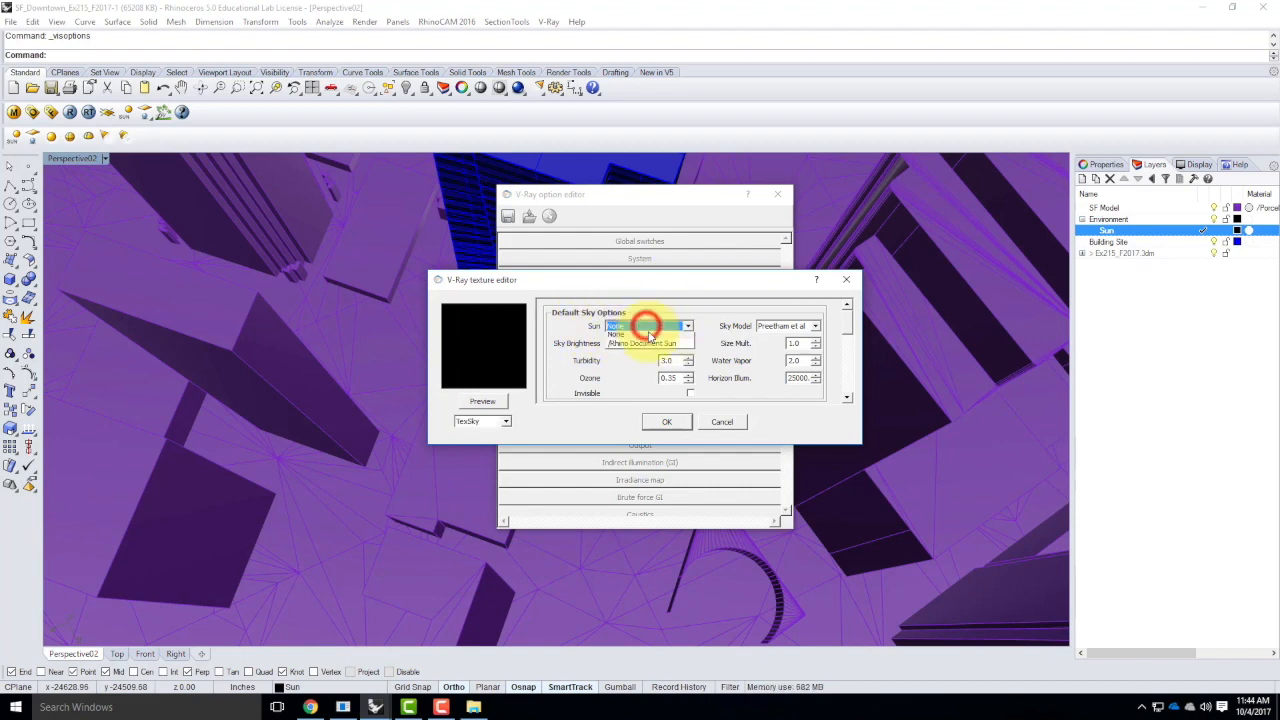
click(723, 423)
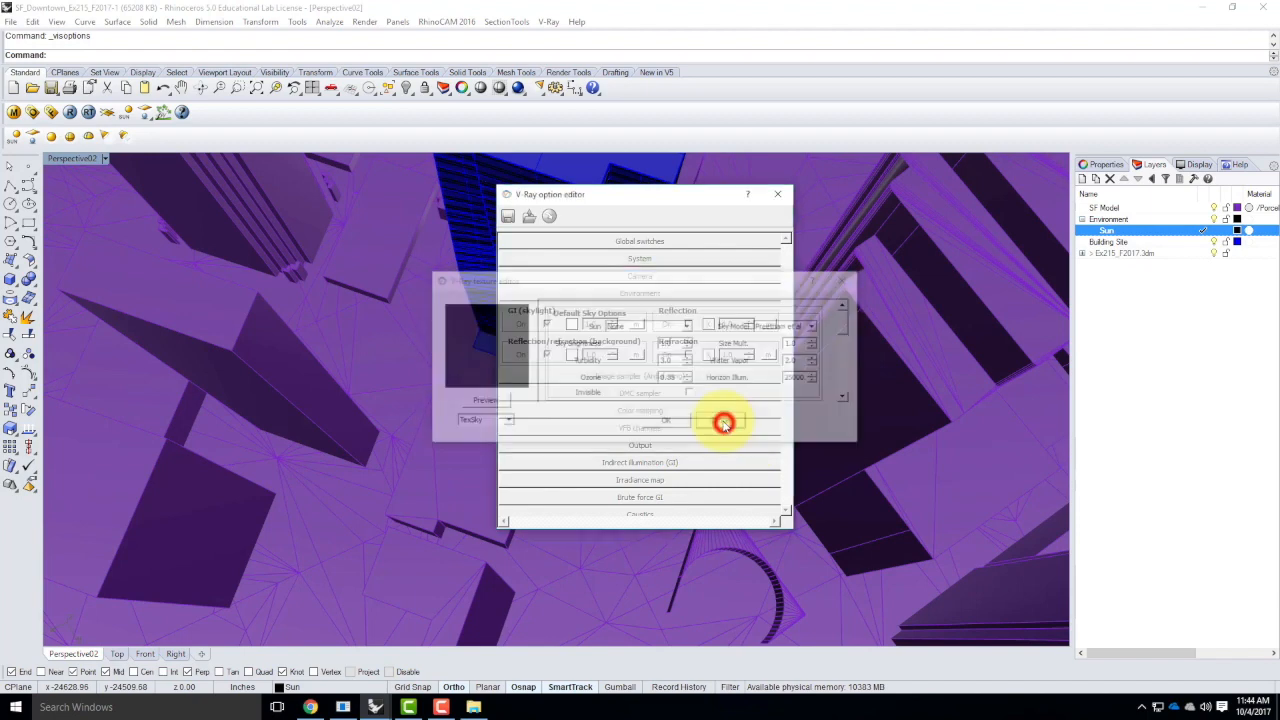
click(772, 198)
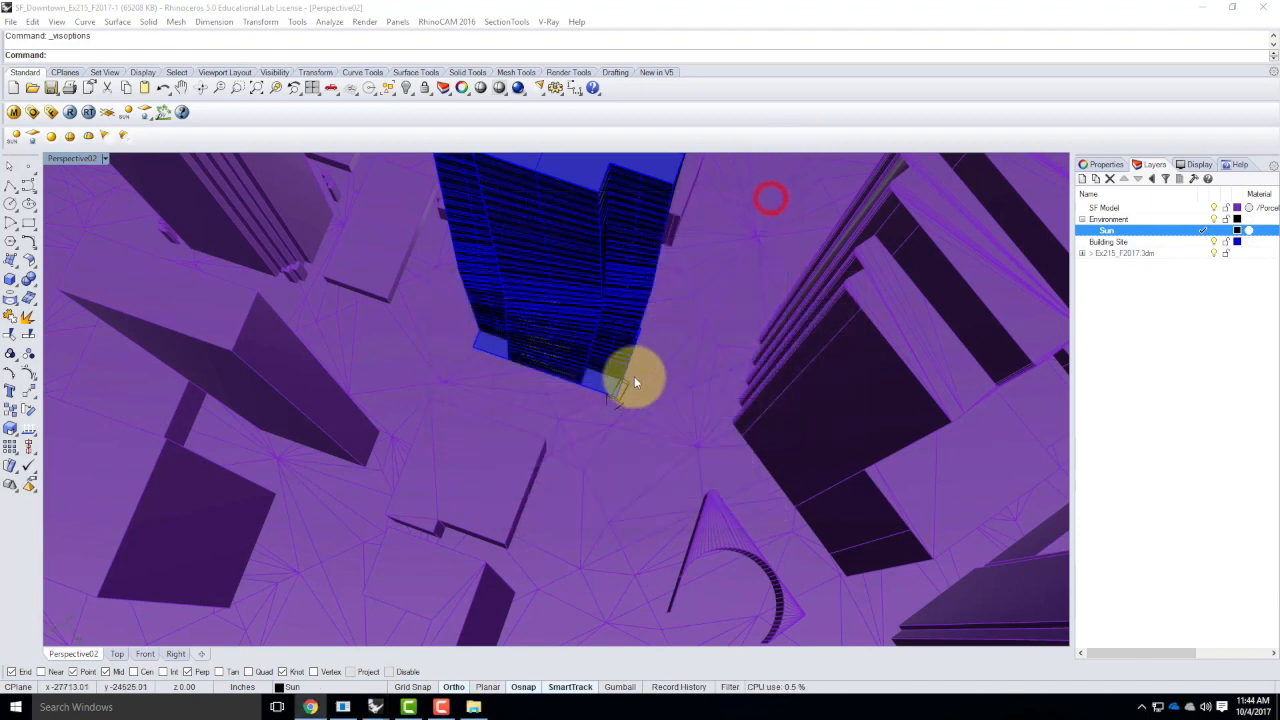
Delete the existing sunlight and place a new one located in San Francisco, CA, USA, at the near corner of the skyscraper's base
click(618, 390)
key(Delete)
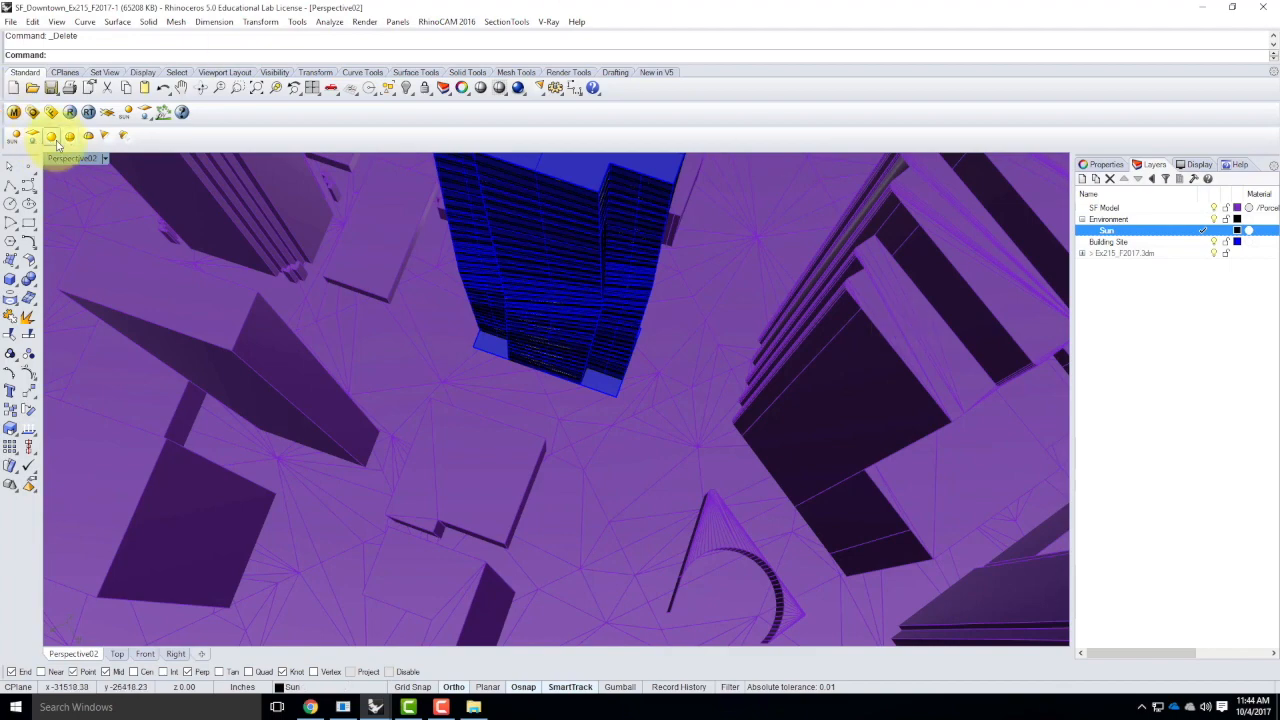
click(126, 112)
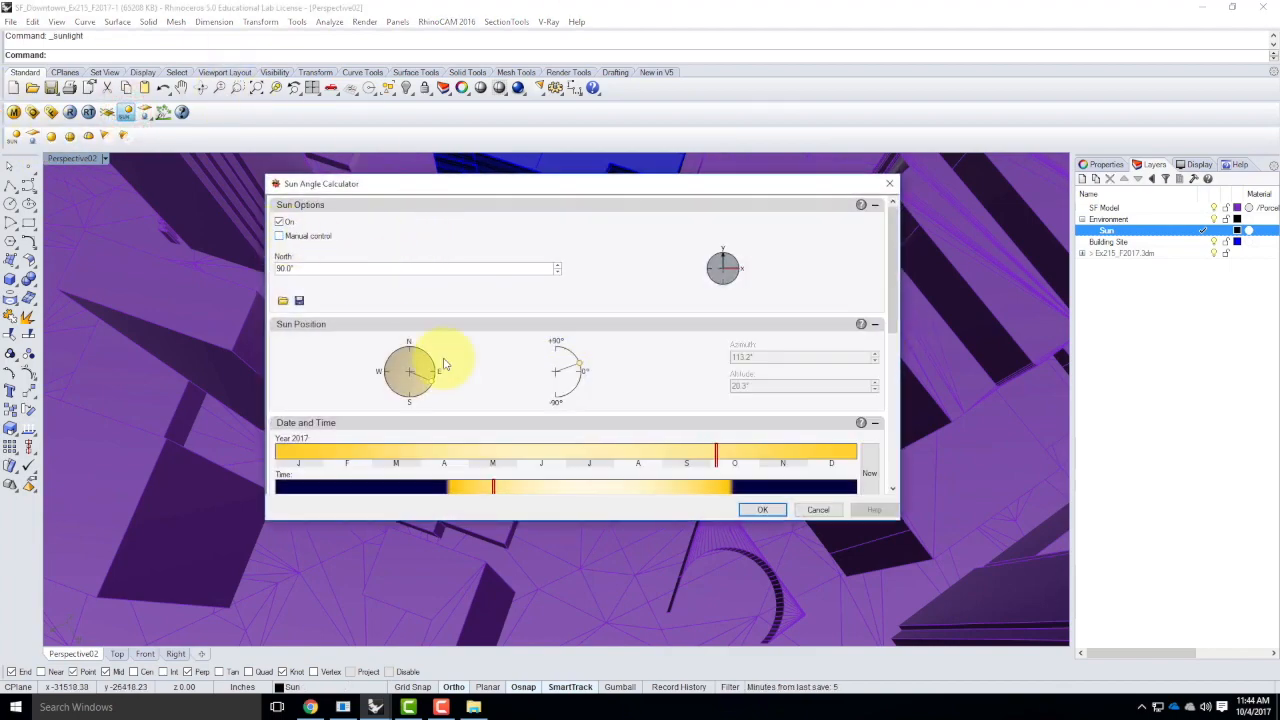
drag(889, 258, 897, 420)
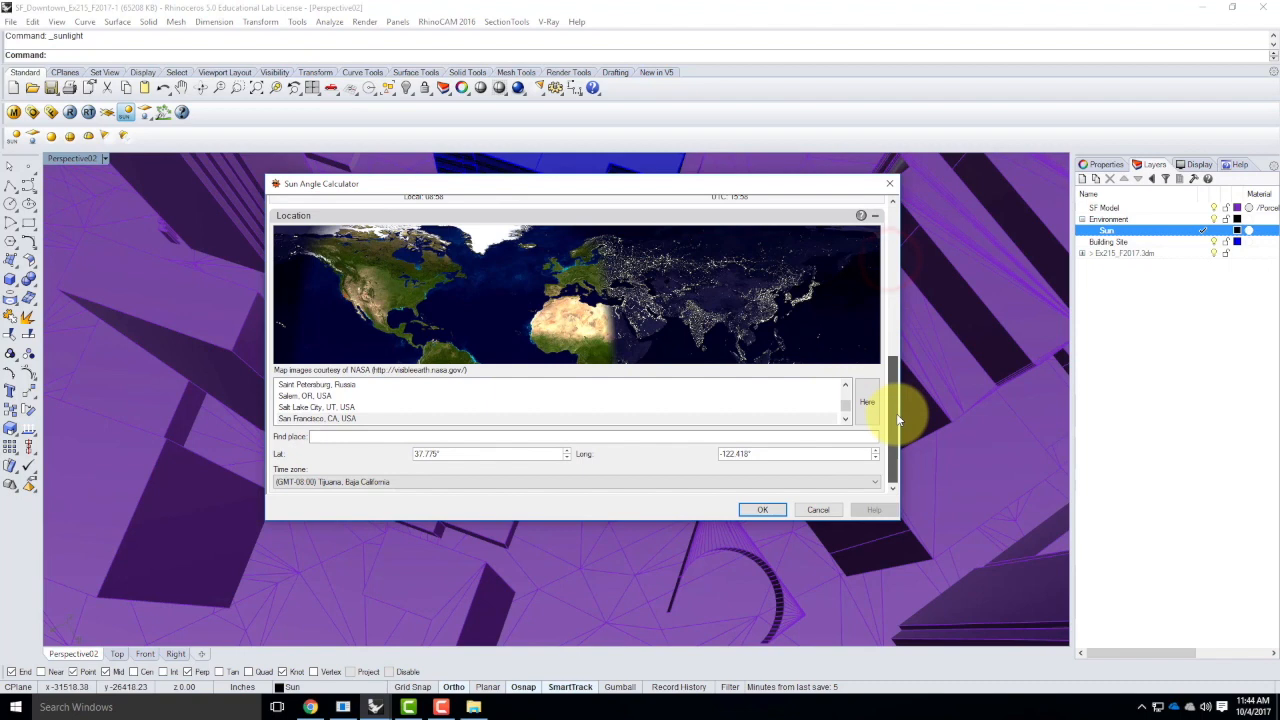
click(316, 417)
drag(893, 410, 893, 300)
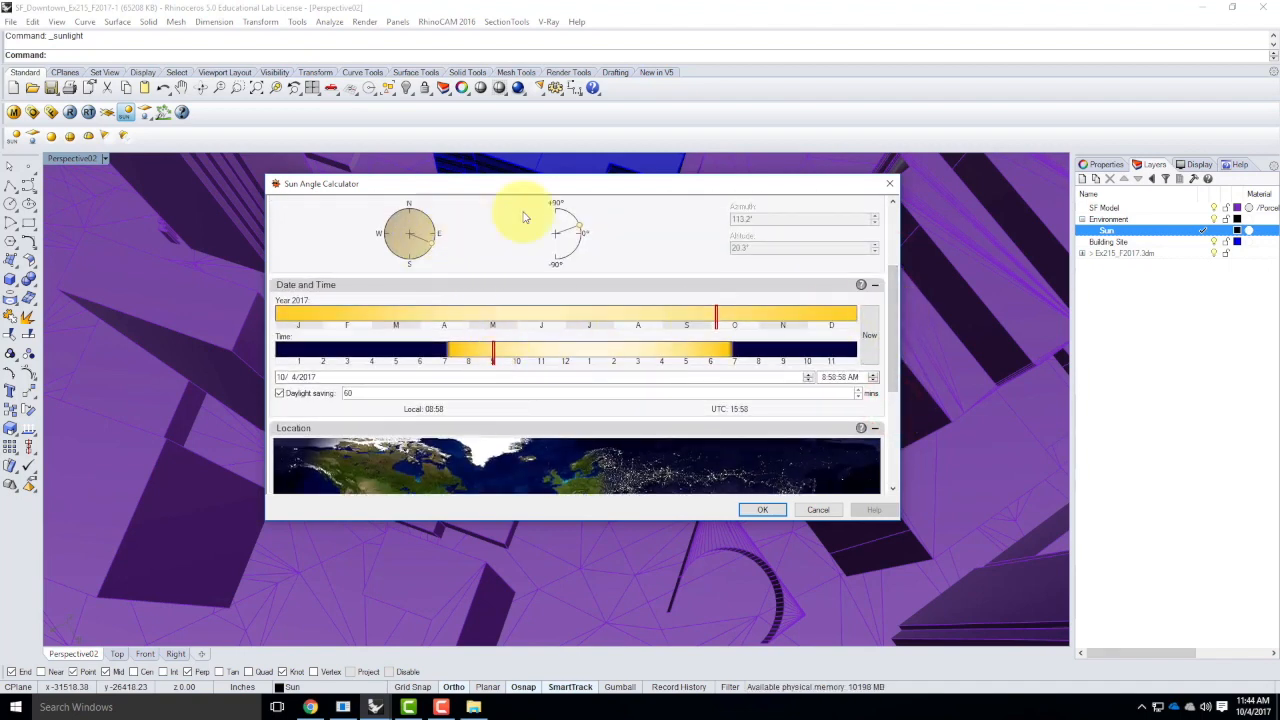
click(762, 509)
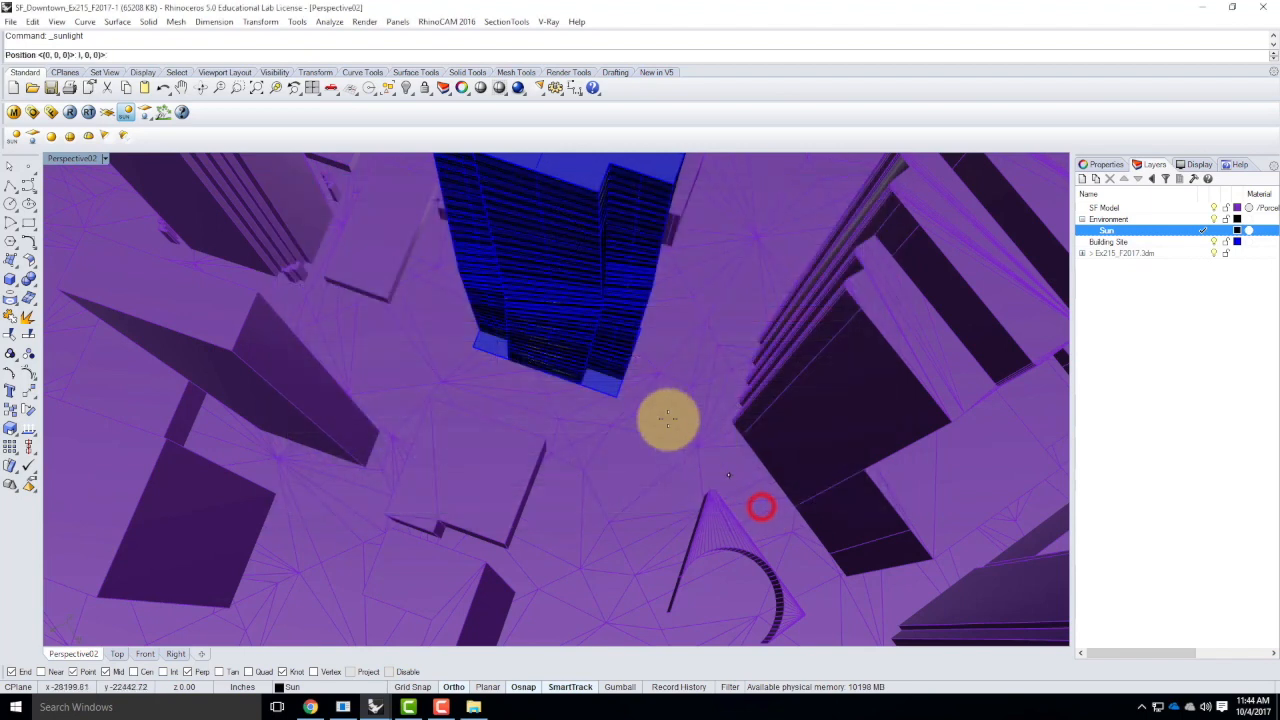
click(614, 397)
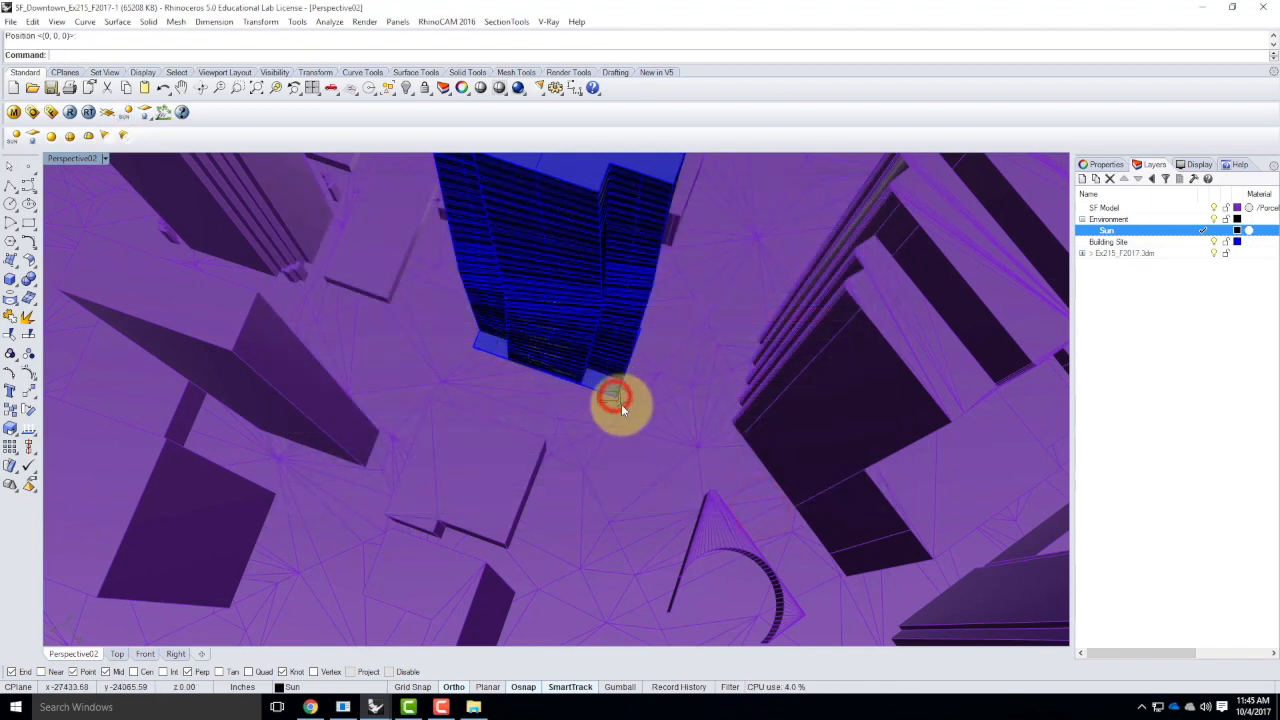
Assign a TexSky texture with the Rhino Document Sun to the V-Ray environment's reflection/refraction background
click(30, 114)
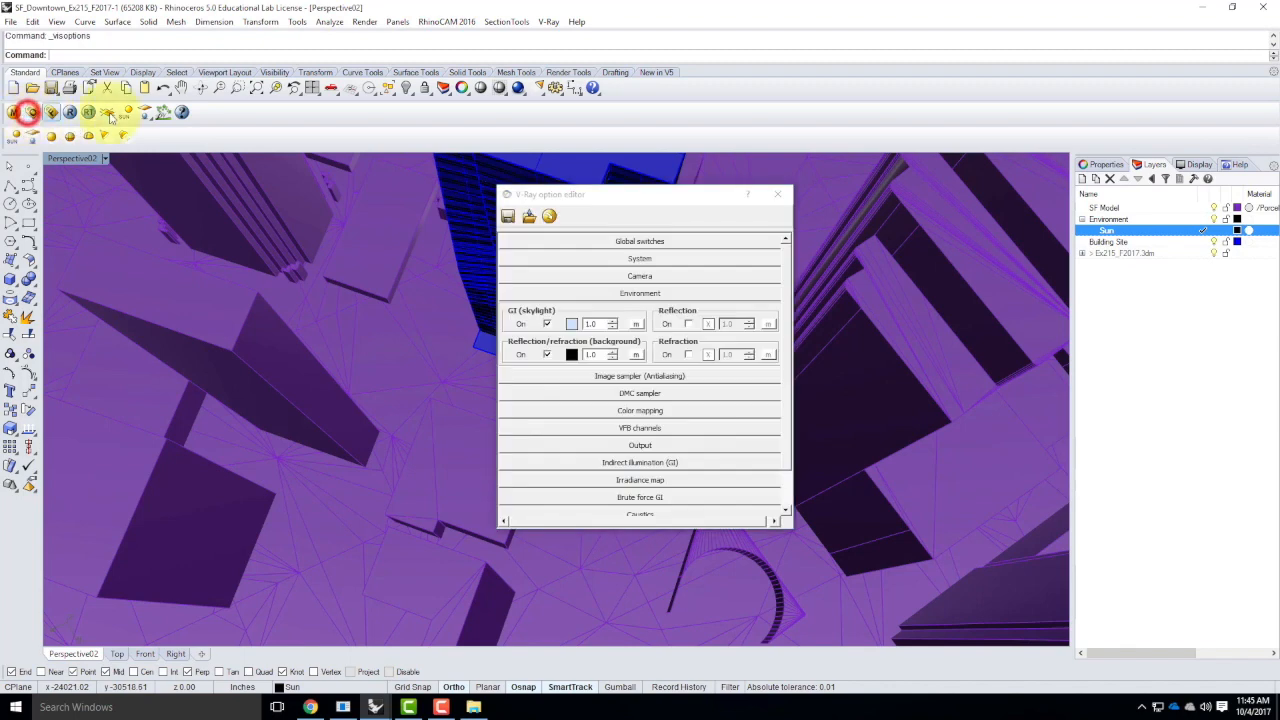
click(635, 355)
click(481, 422)
drag(507, 457, 498, 510)
click(472, 452)
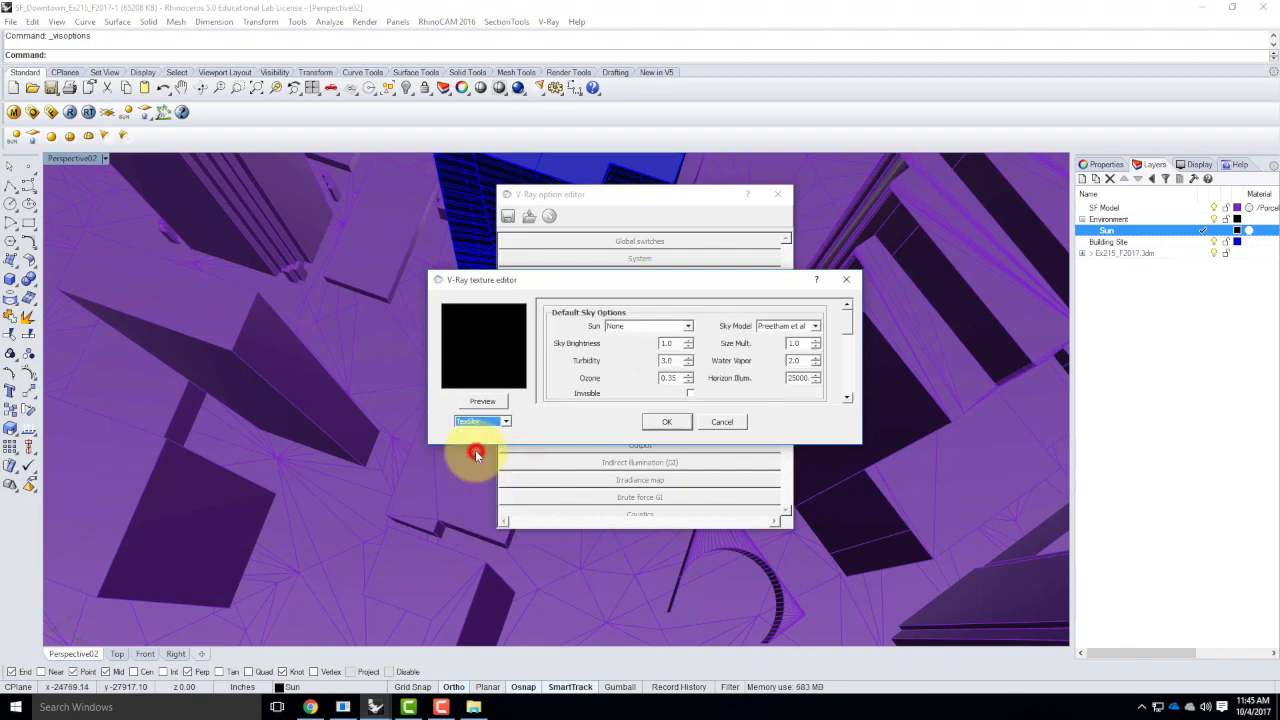
click(648, 326)
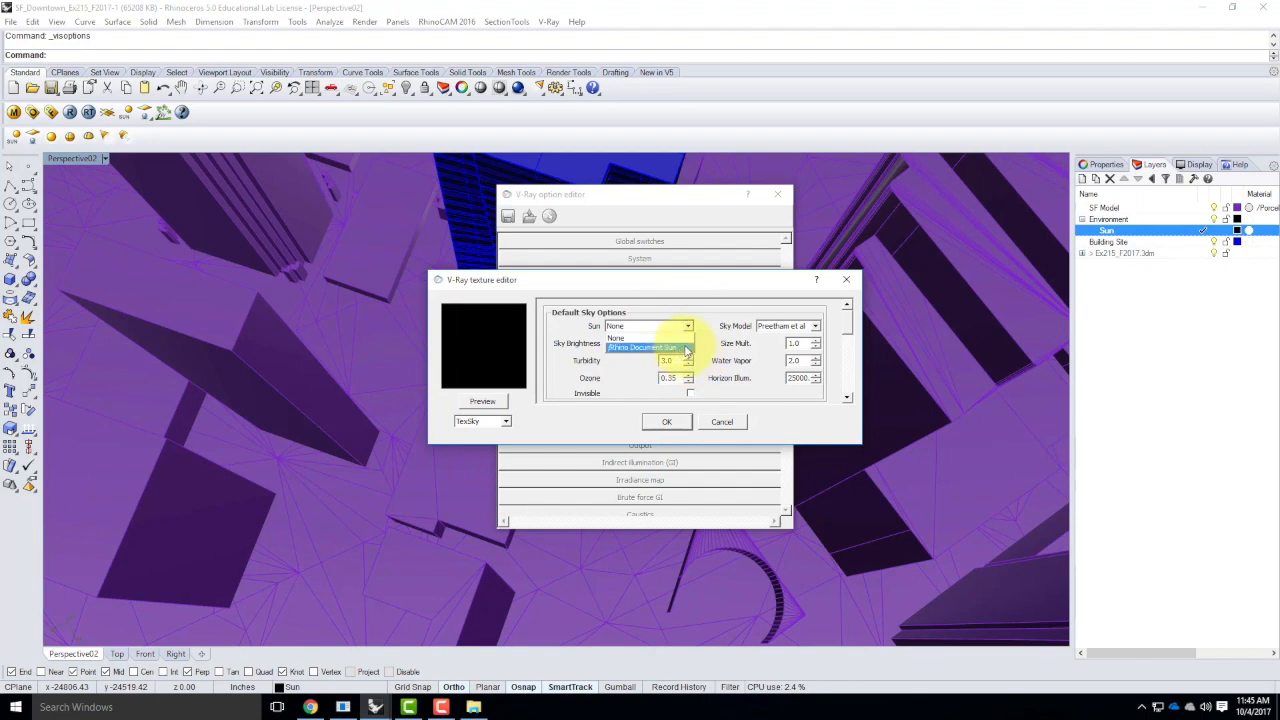
click(684, 347)
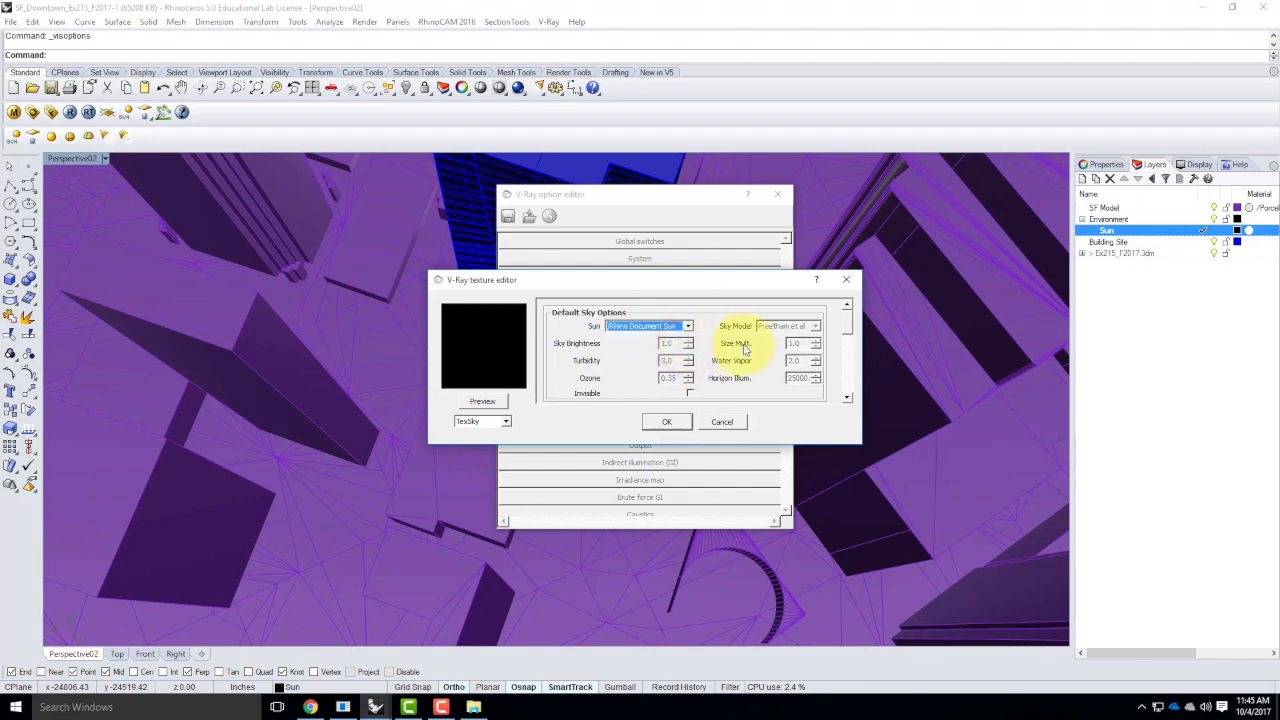
drag(846, 316, 791, 297)
click(688, 327)
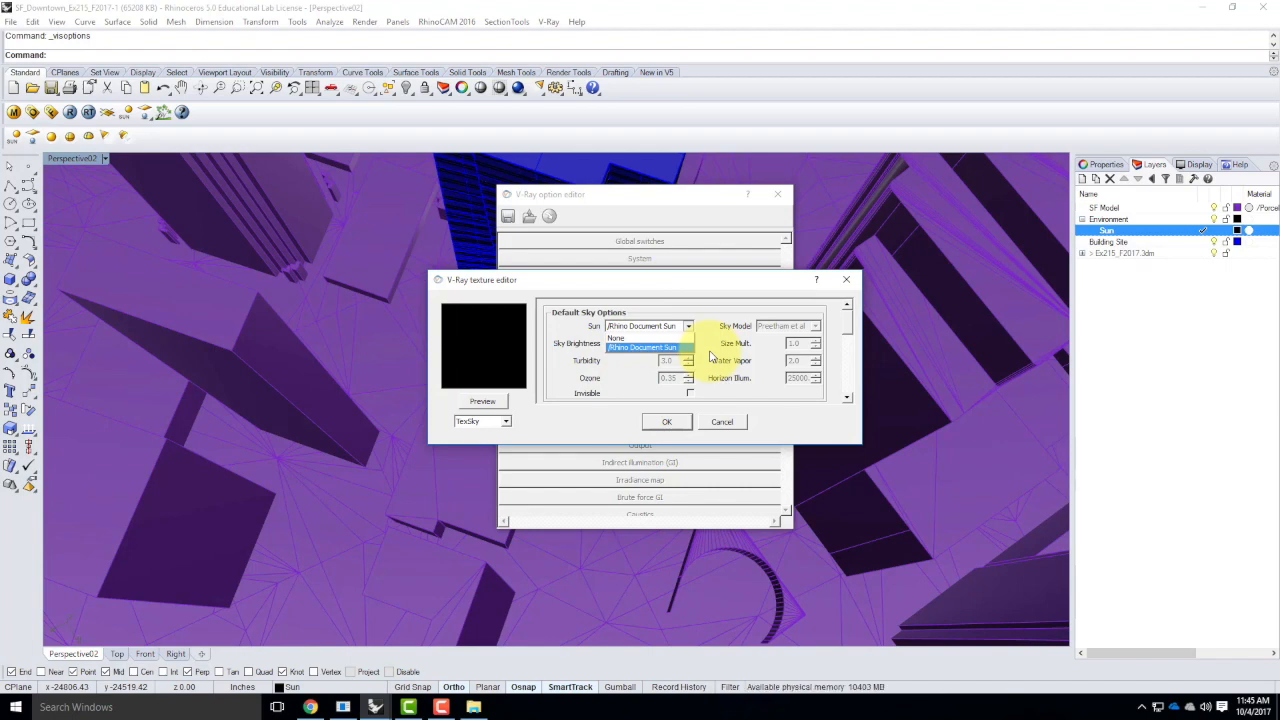
click(670, 421)
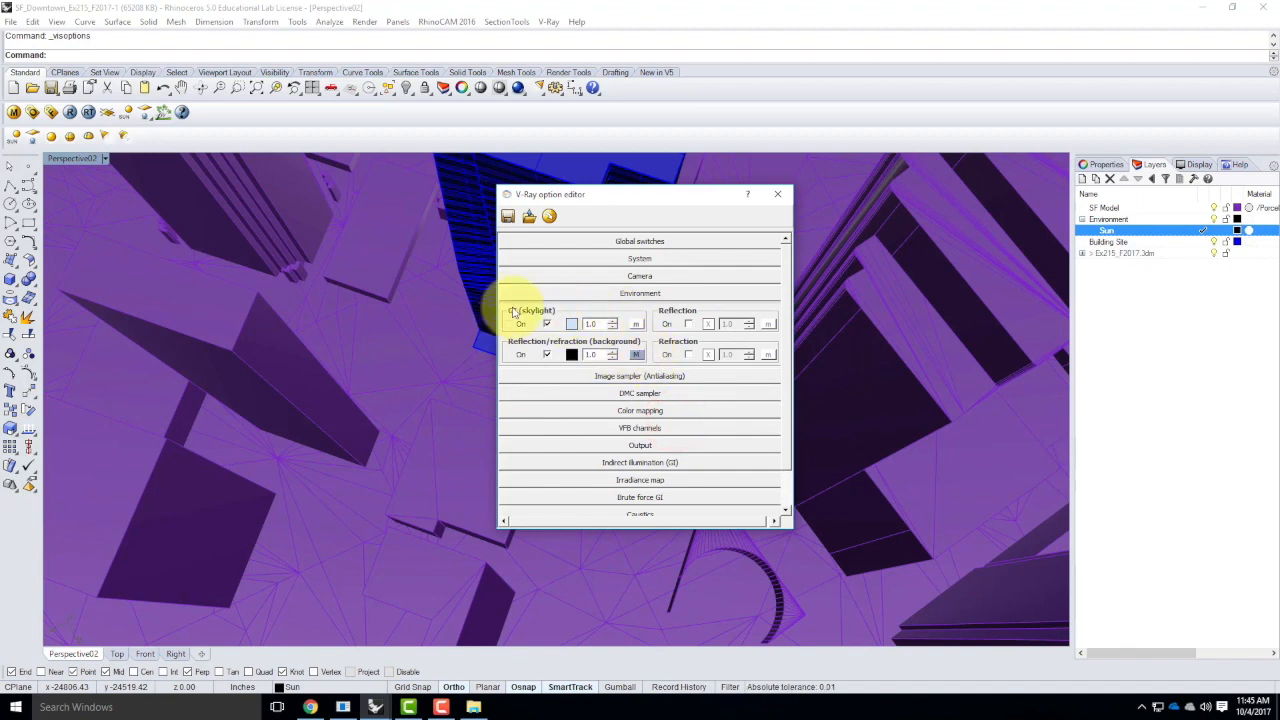
Assign a TexSky texture with the Rhino Document Sun to the V-Ray environment's GI skylight and close the option editor
click(636, 324)
click(506, 421)
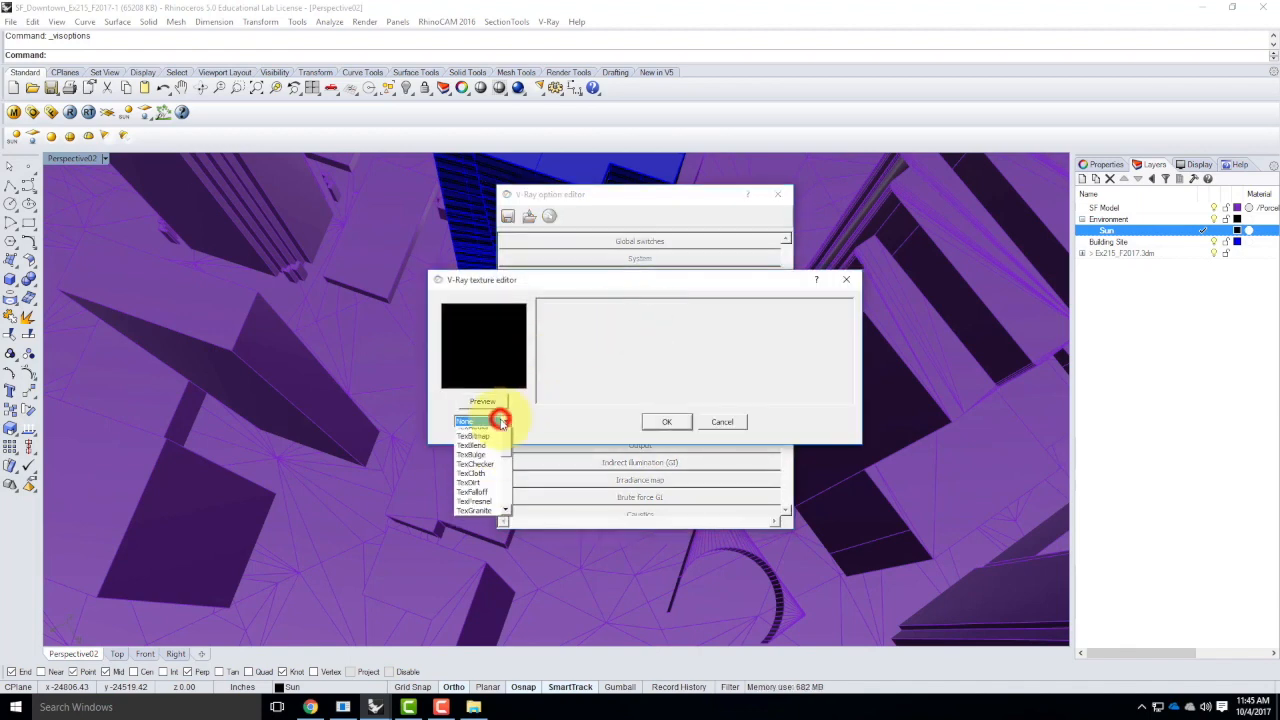
drag(510, 467, 508, 518)
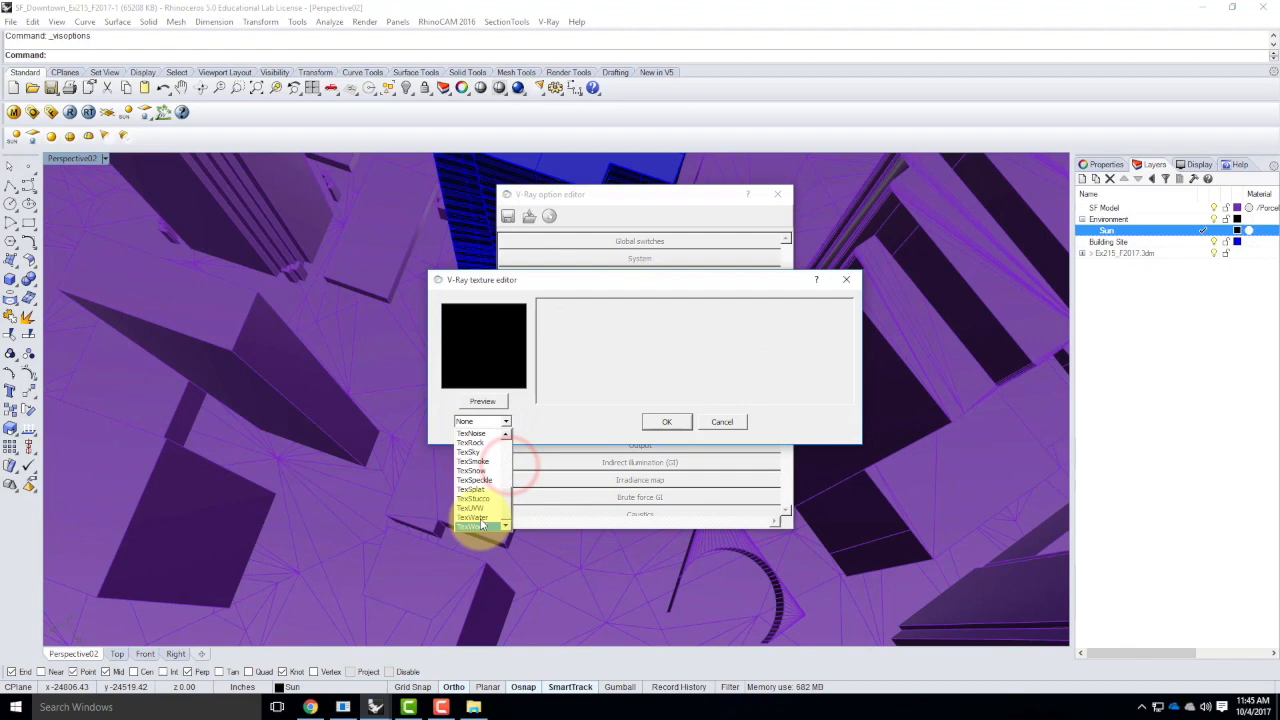
click(476, 453)
click(663, 326)
click(632, 348)
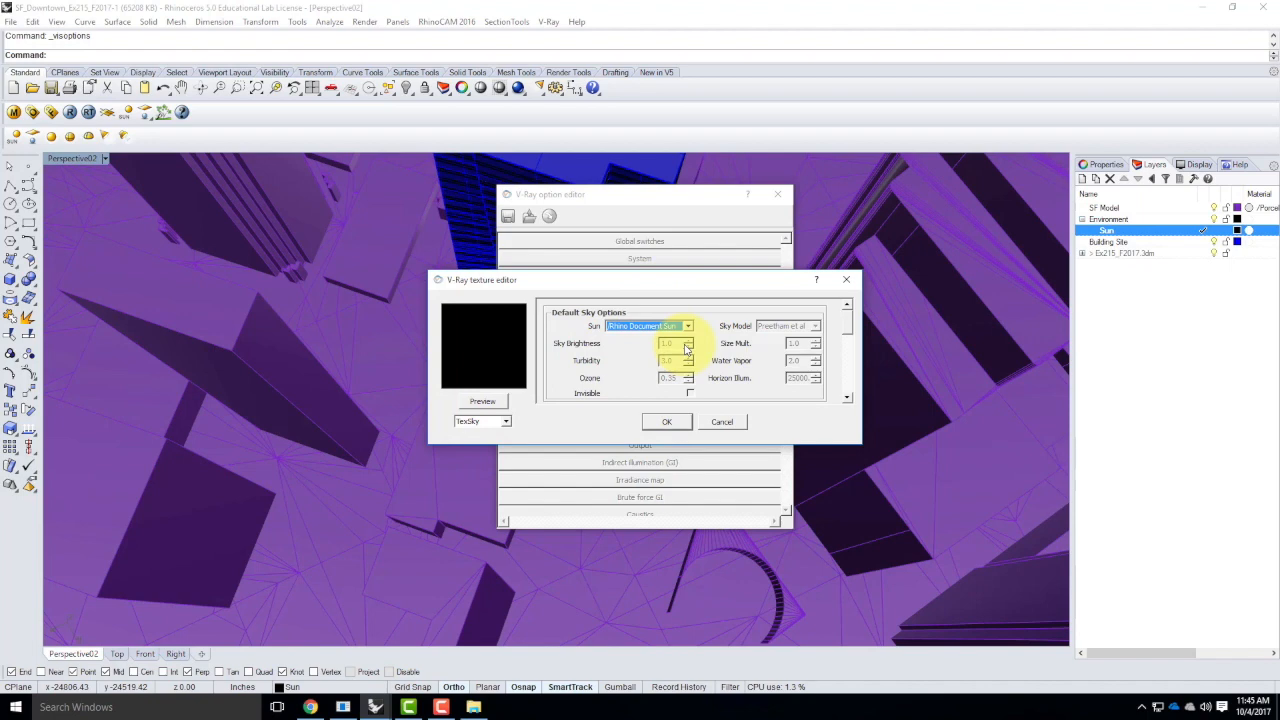
click(668, 423)
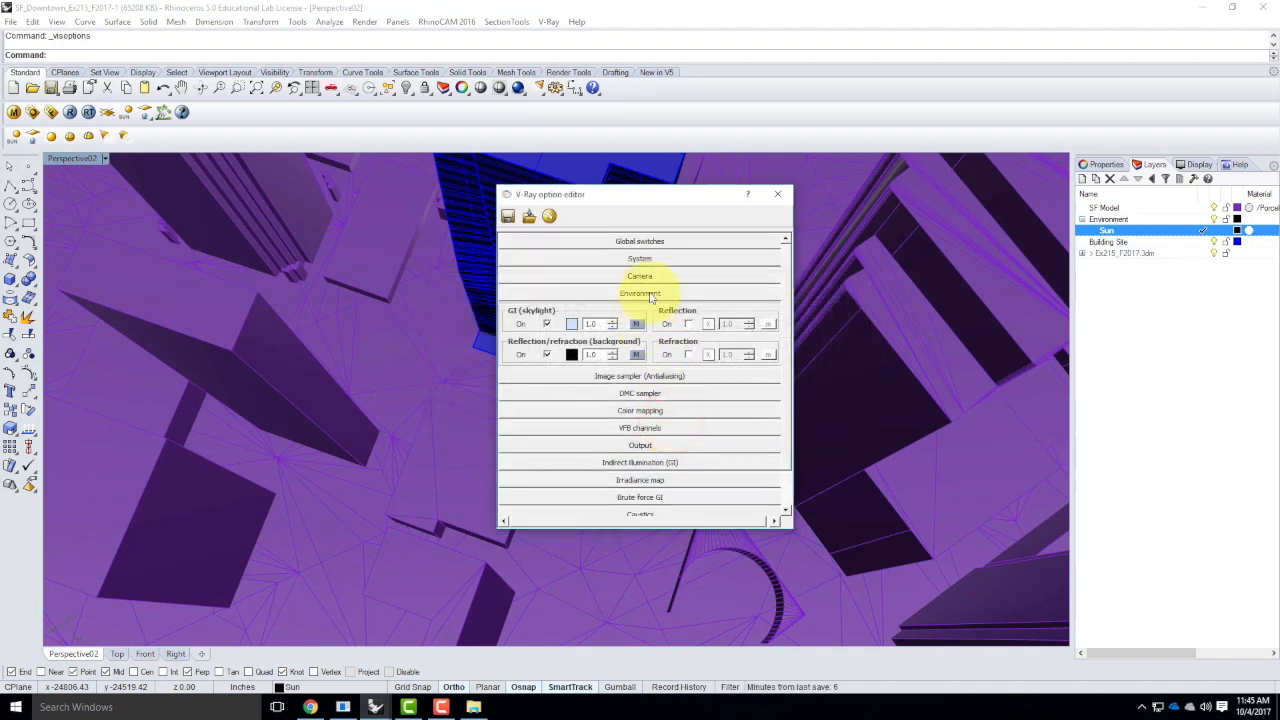
click(779, 196)
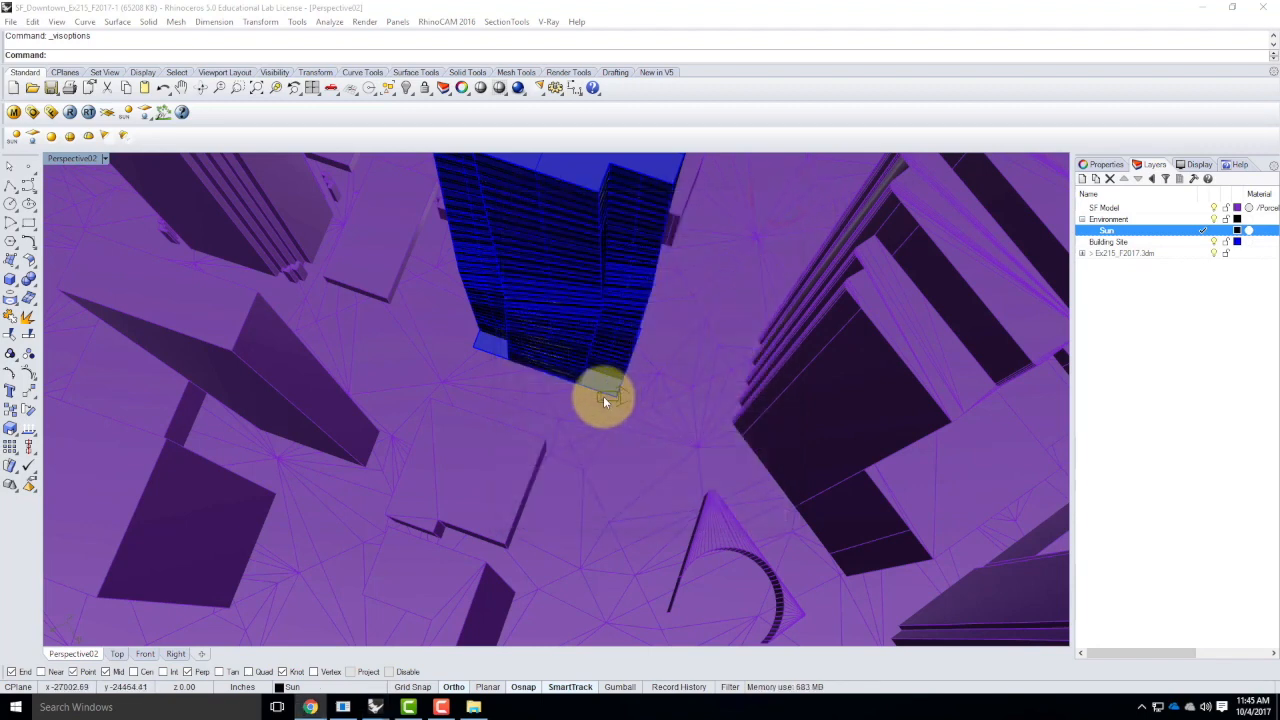
Select the sunlight at the skyscraper's base, switch the viewport to the saved view Perspective01 and save the file
click(600, 403)
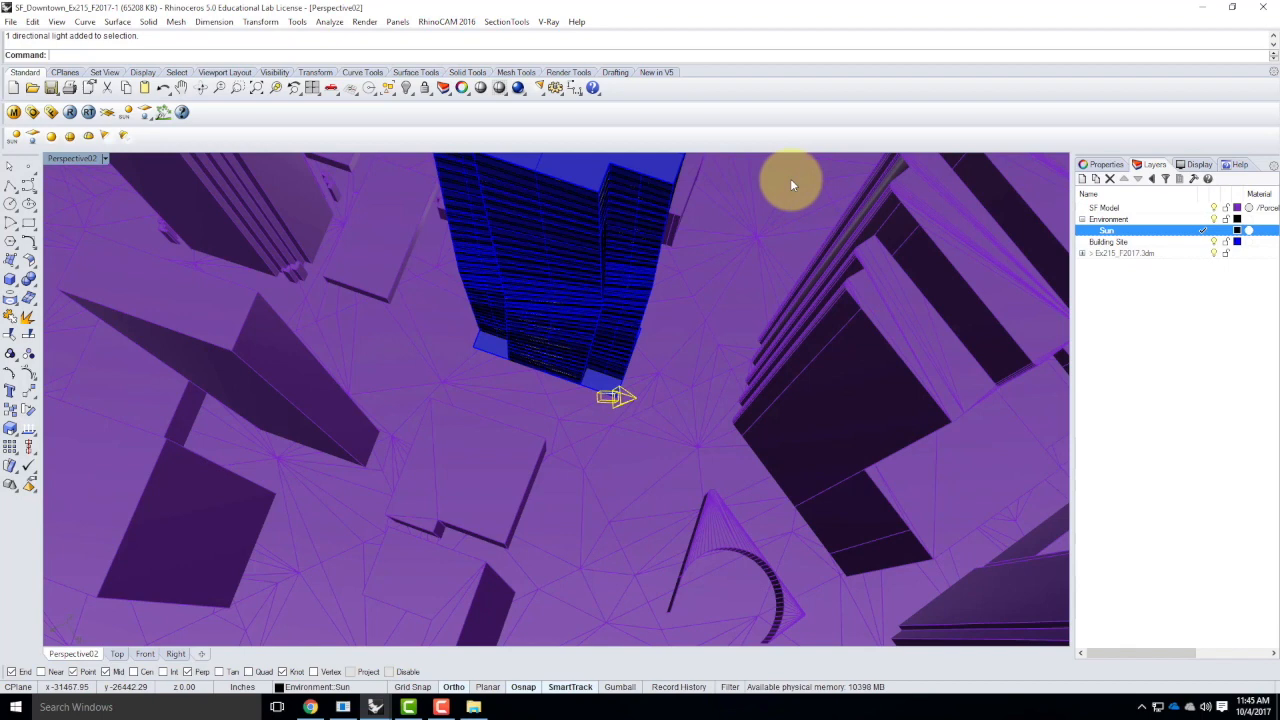
click(104, 158)
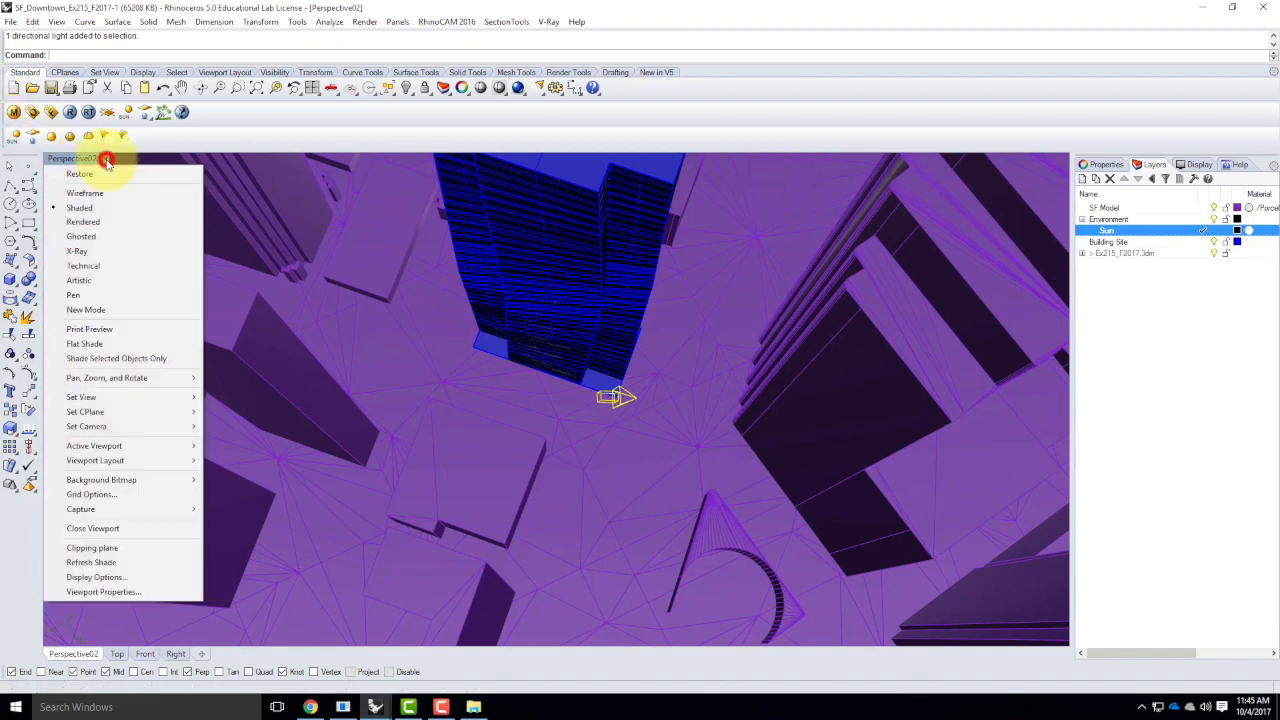
mouse_move(90, 397)
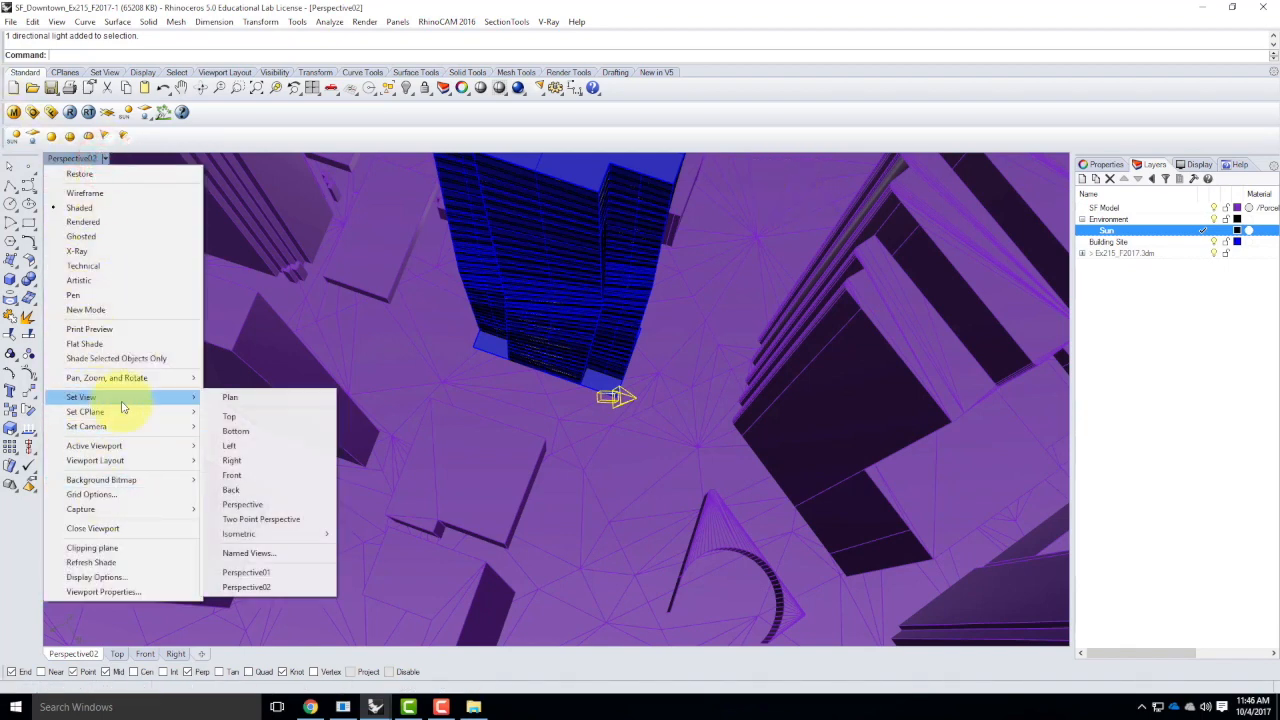
click(248, 572)
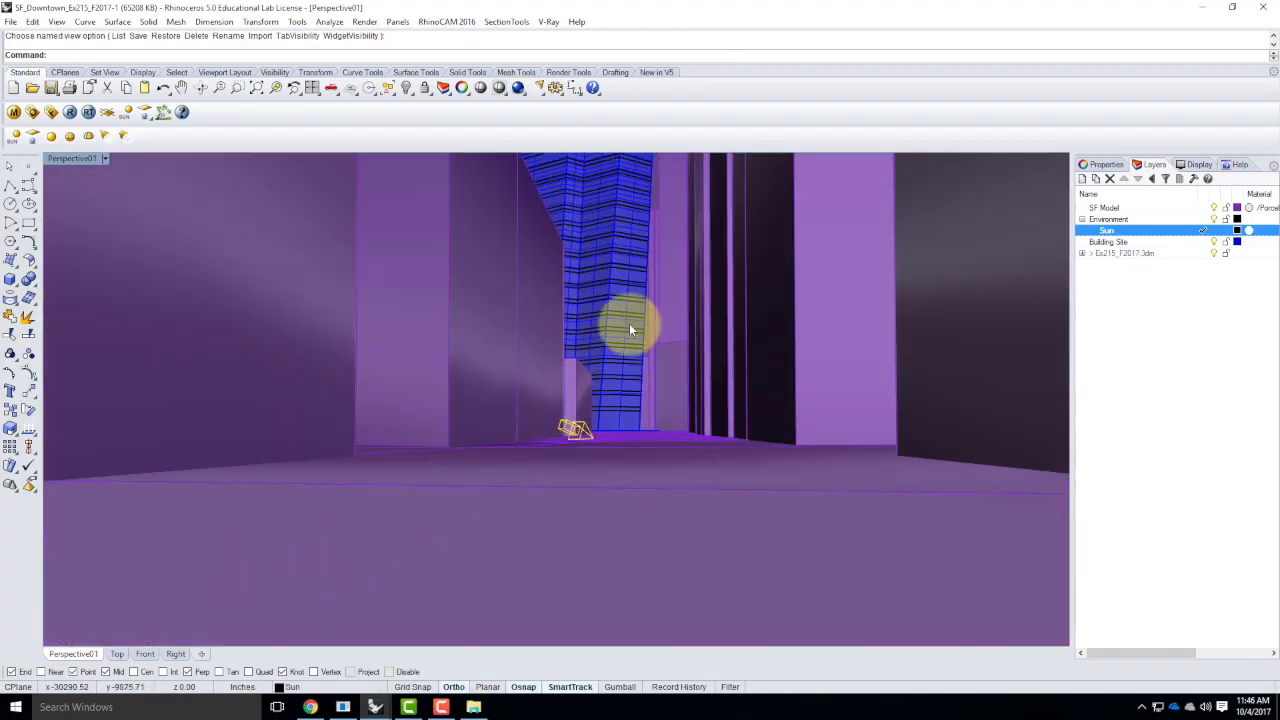
click(10, 21)
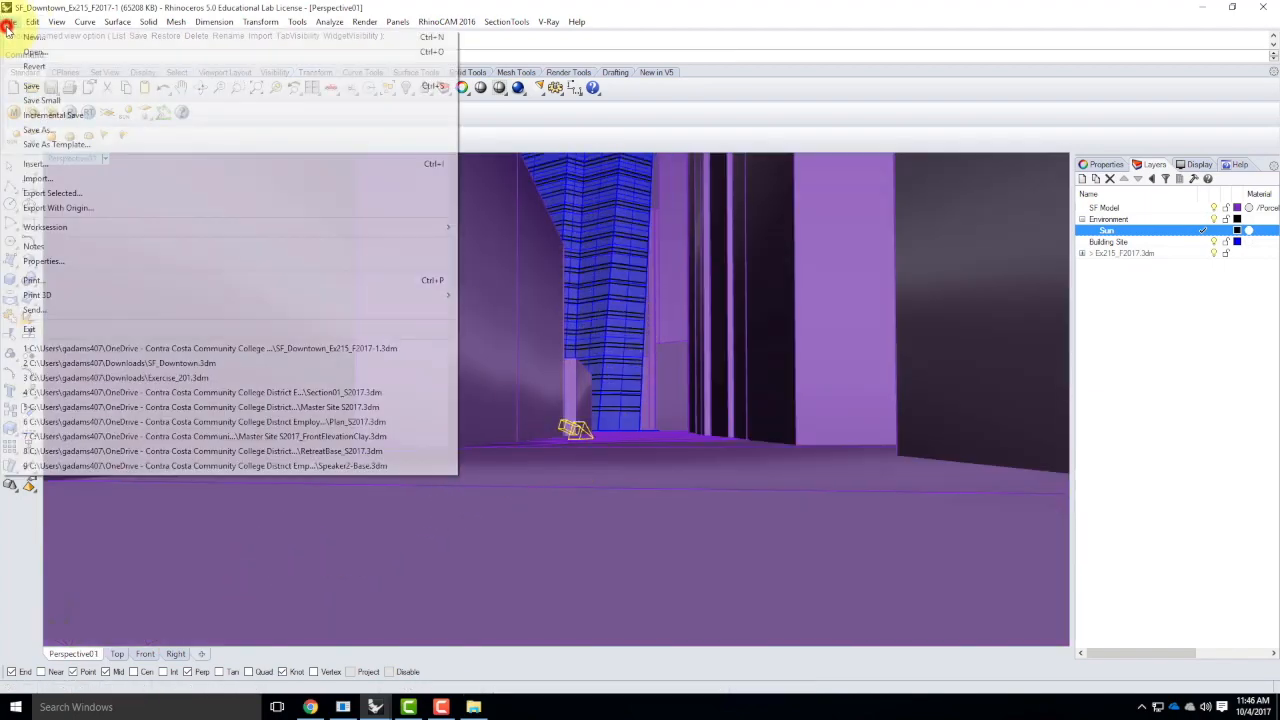
click(33, 86)
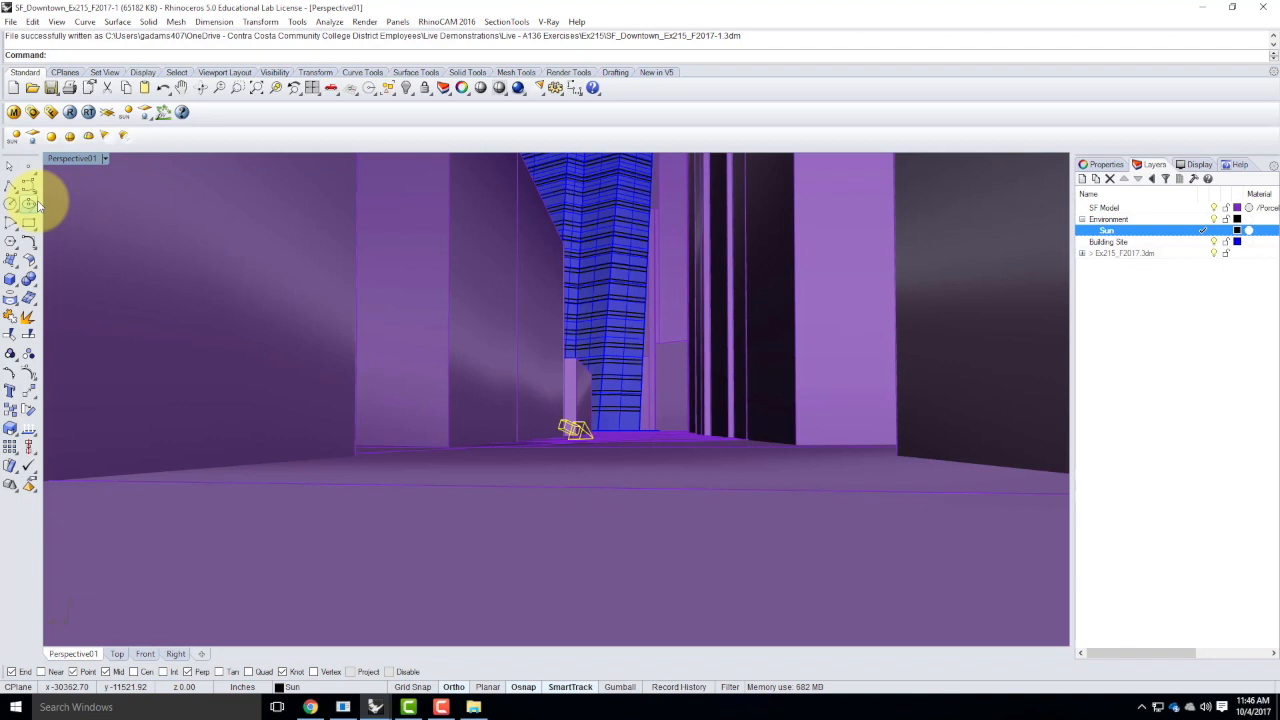
In the V-Ray output settings, match the image aspect ratio to the current viewport
click(33, 114)
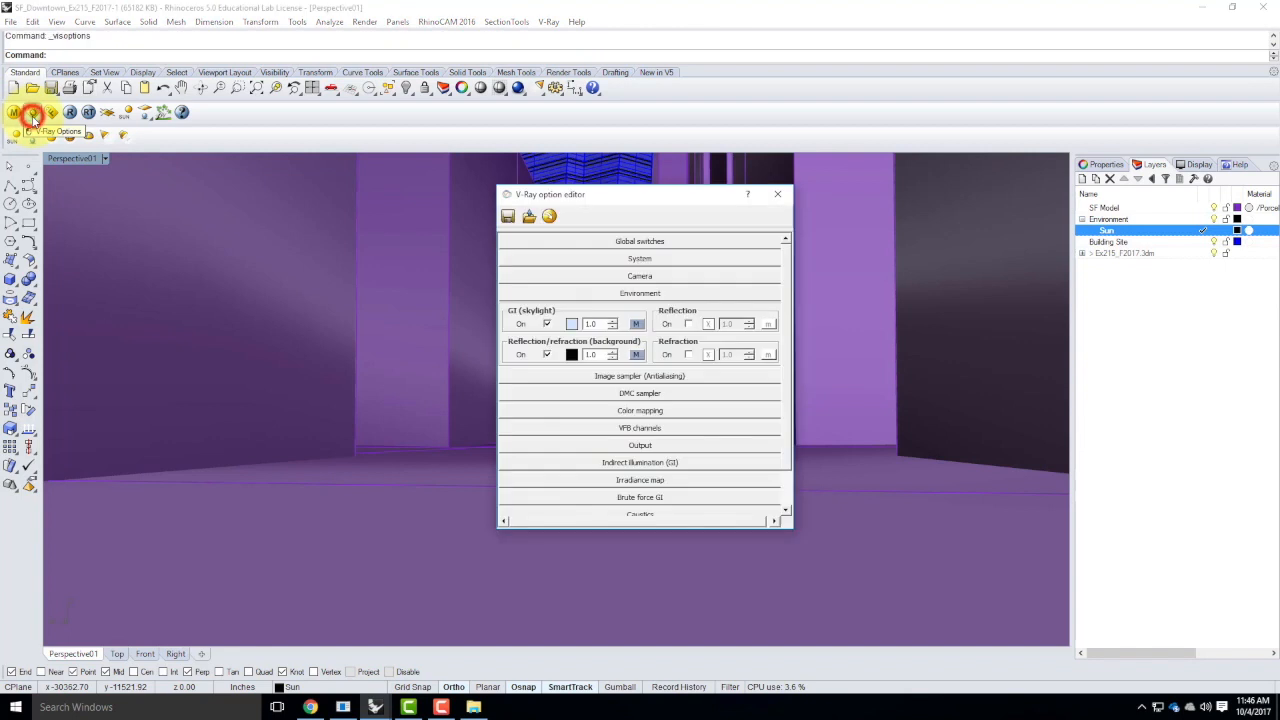
click(585, 292)
click(643, 379)
drag(640, 199, 921, 221)
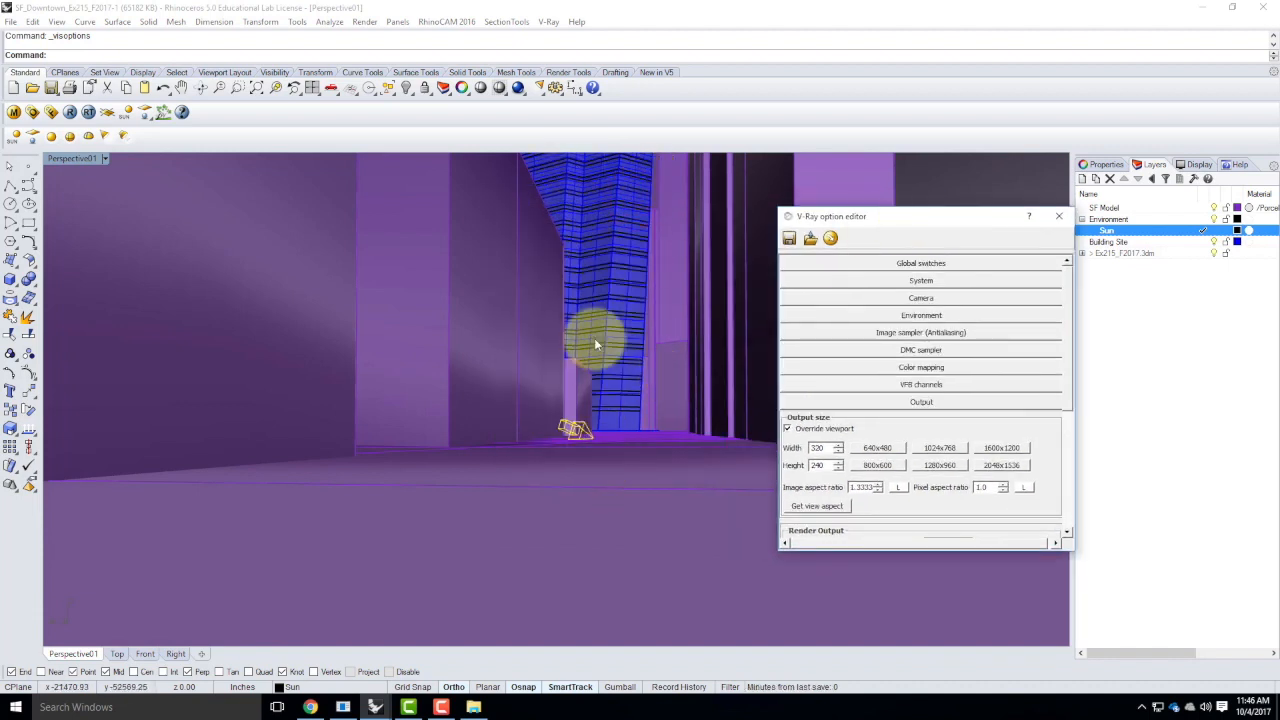
click(826, 506)
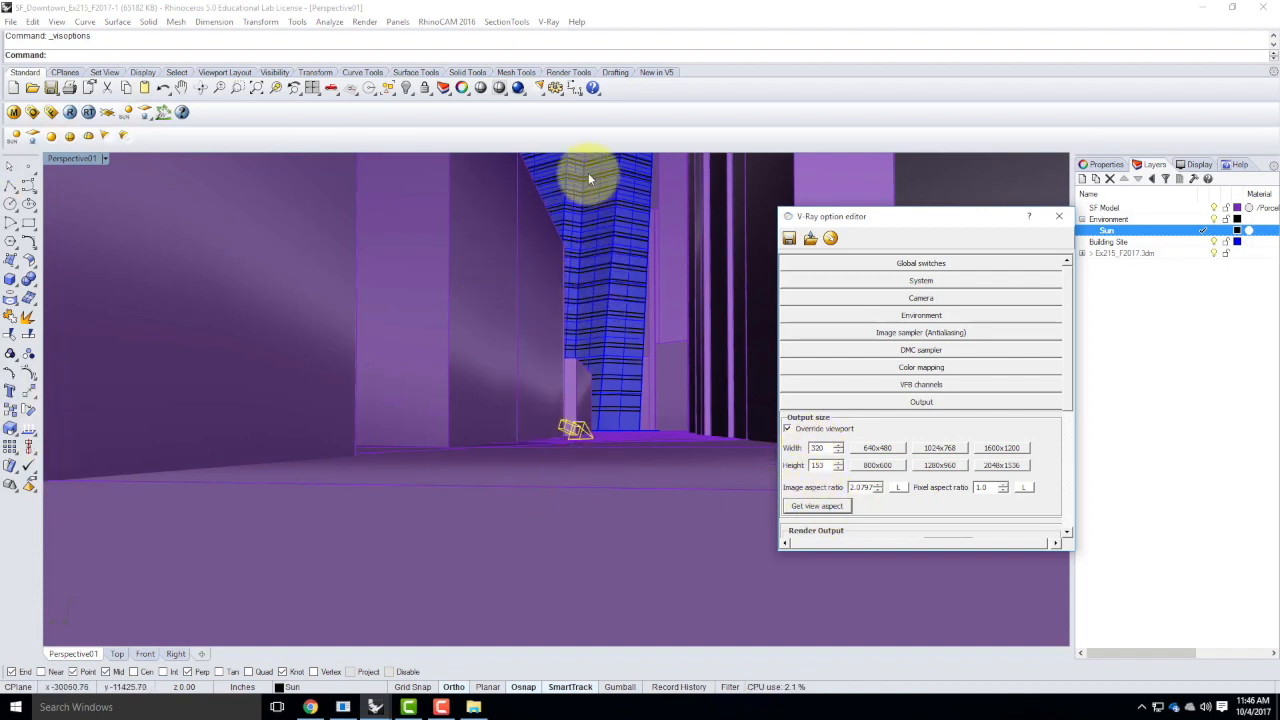
Set the V-Ray output size to a width of 100 and a height of 1000, and collapse the output settings
double_click(822, 447)
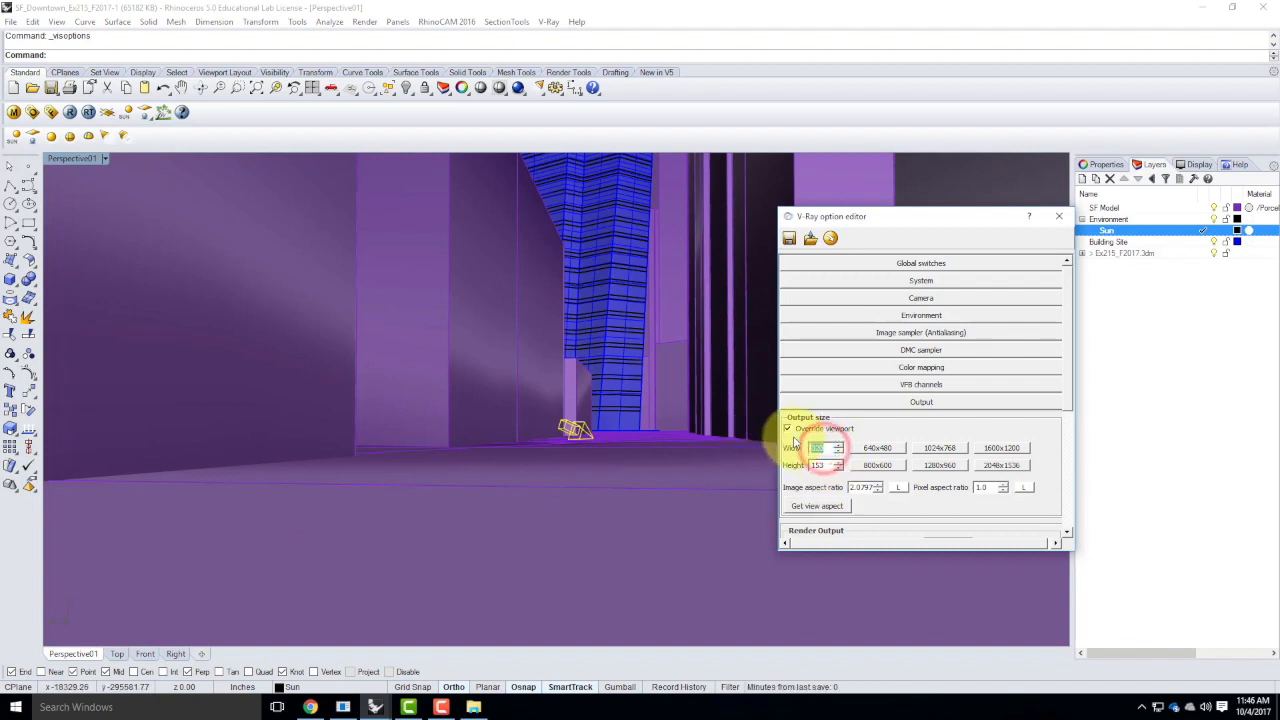
text(100)
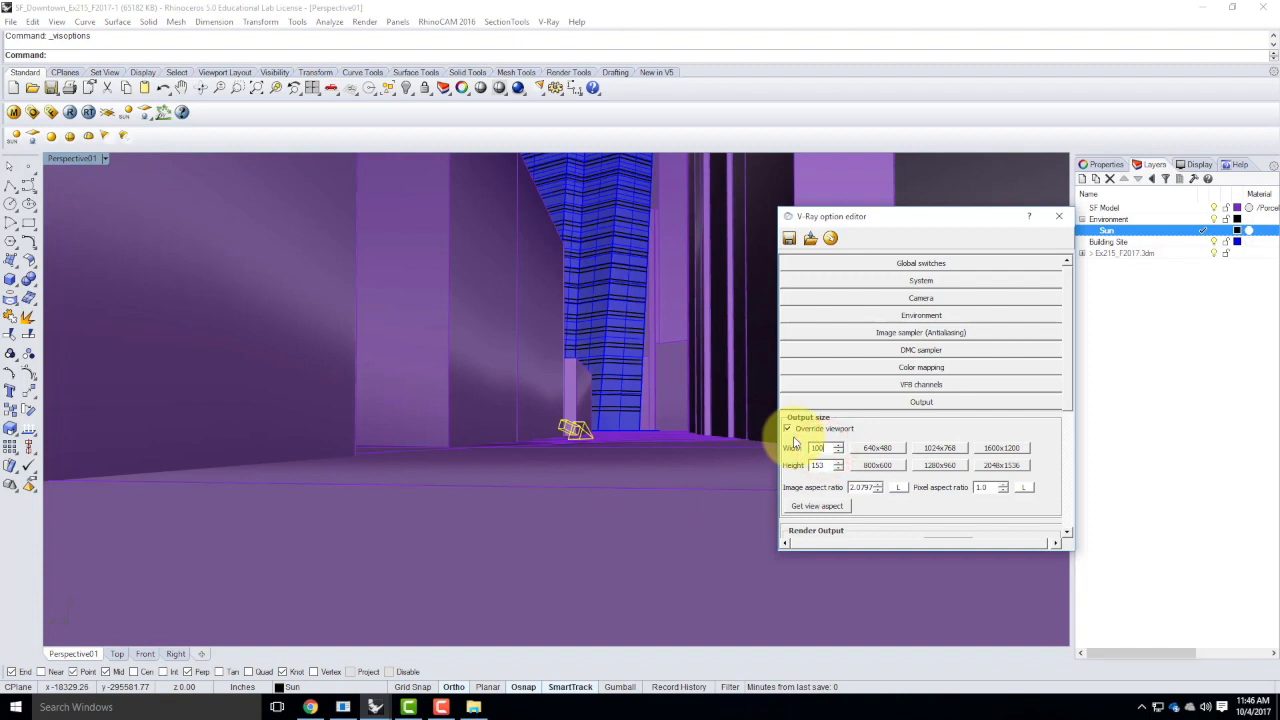
double_click(822, 465)
text(1000)
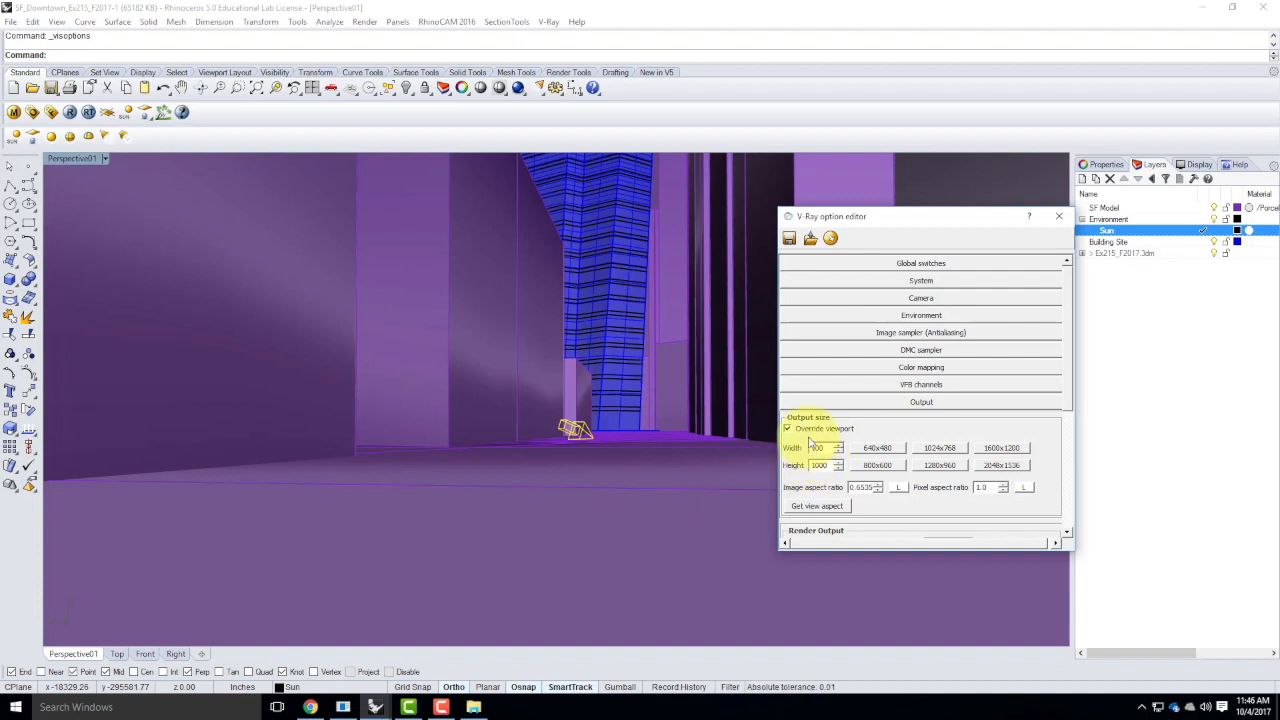
drag(1069, 286, 1229, 243)
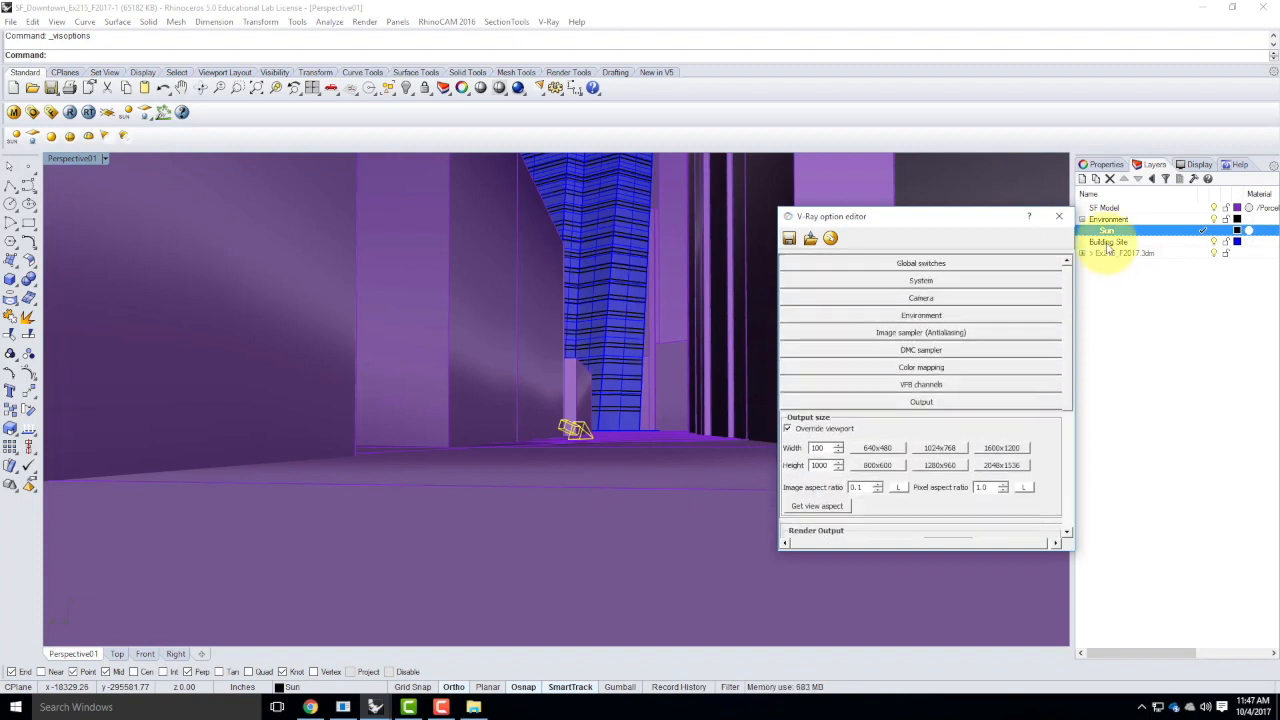
click(921, 403)
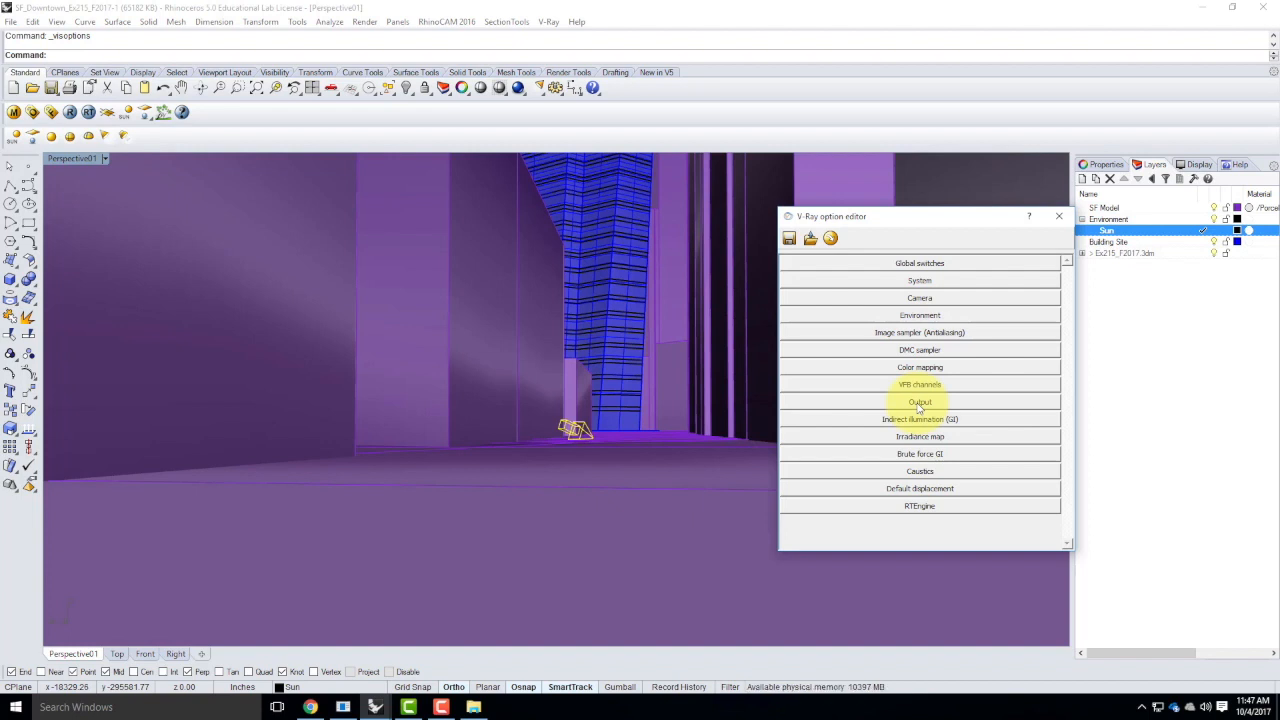
Check the status of the XMLDRSpawner window, minimize it and return to the V-Ray option editor
click(343, 707)
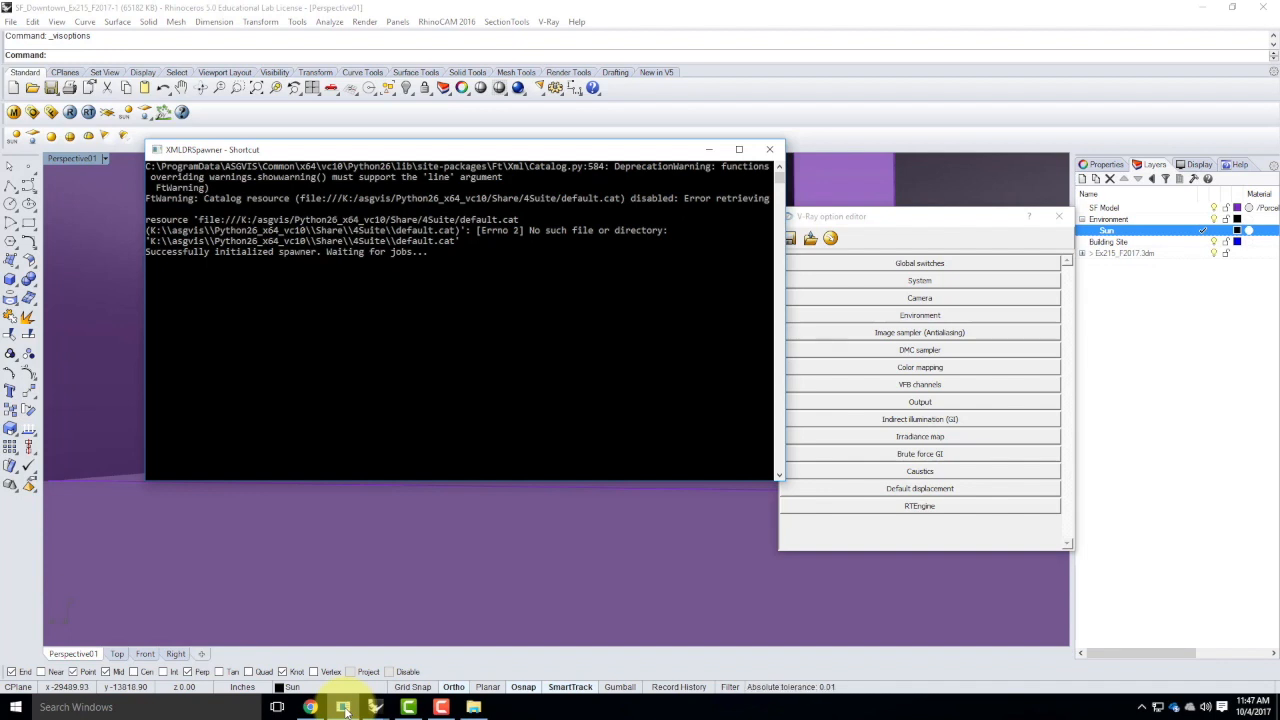
click(708, 150)
drag(890, 222, 500, 187)
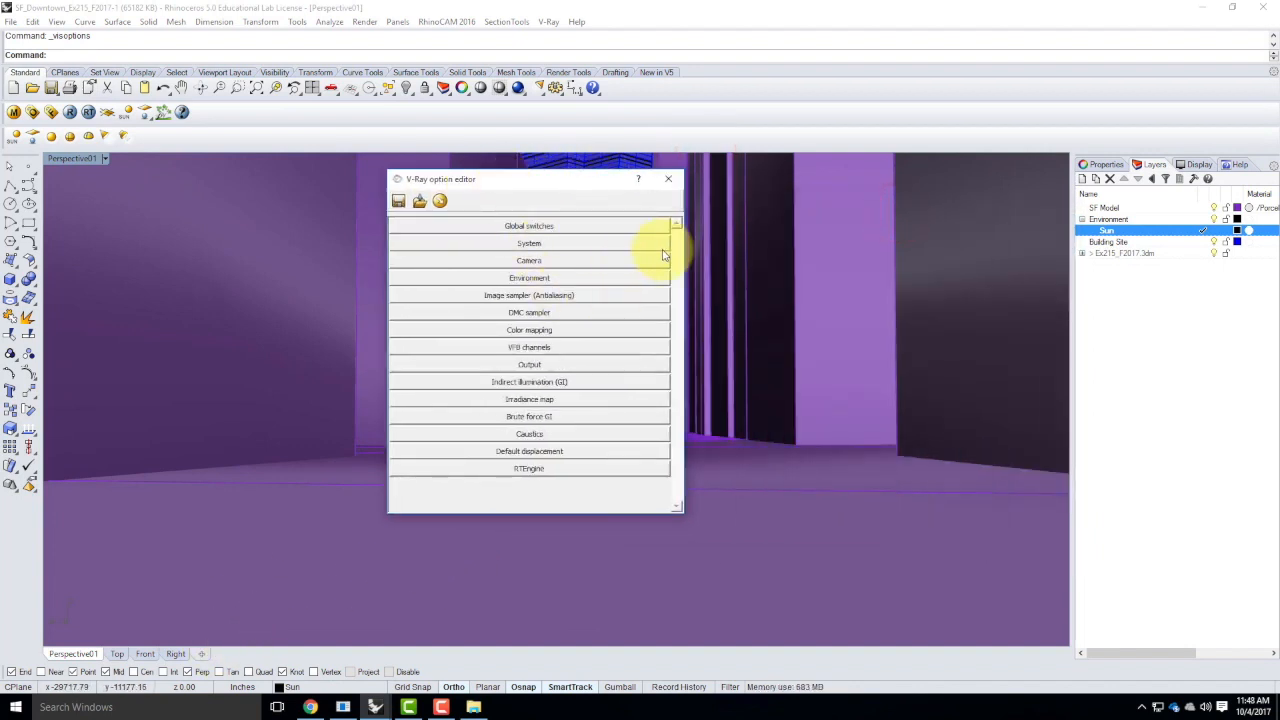
Turn on distributed rendering in the V-Ray system settings and add the render servers found on the network to the host list
click(535, 245)
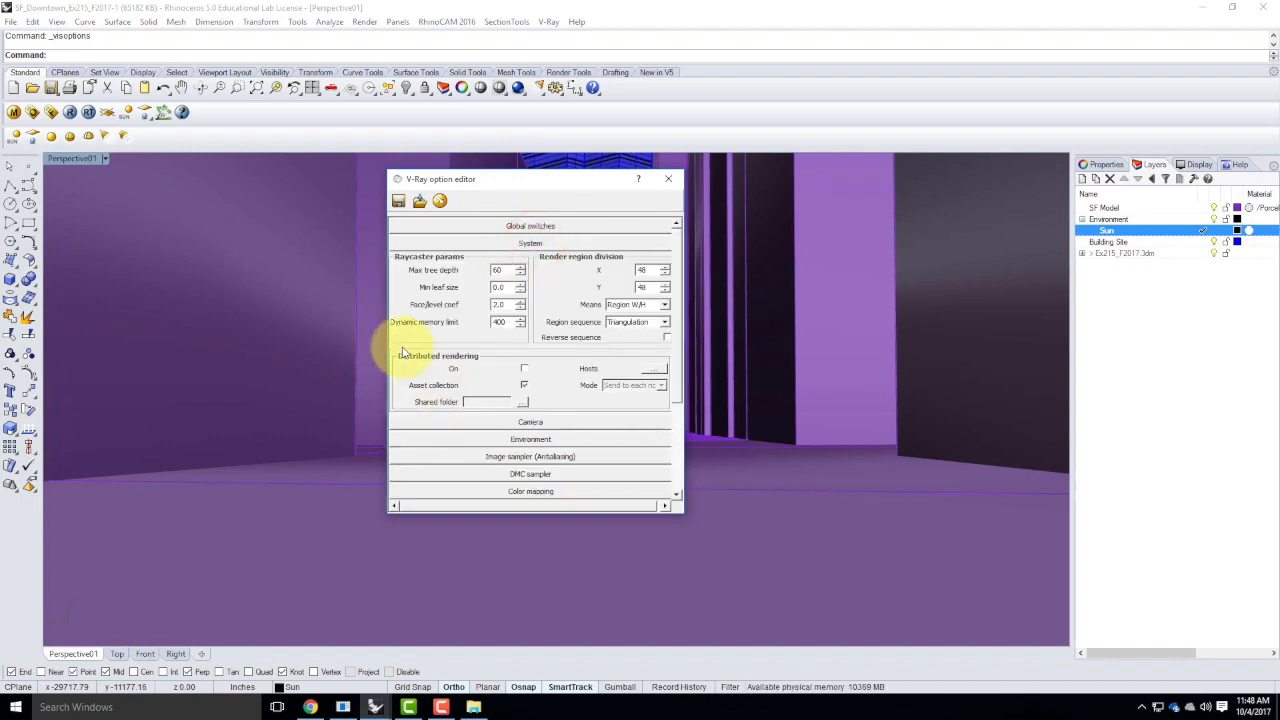
click(524, 369)
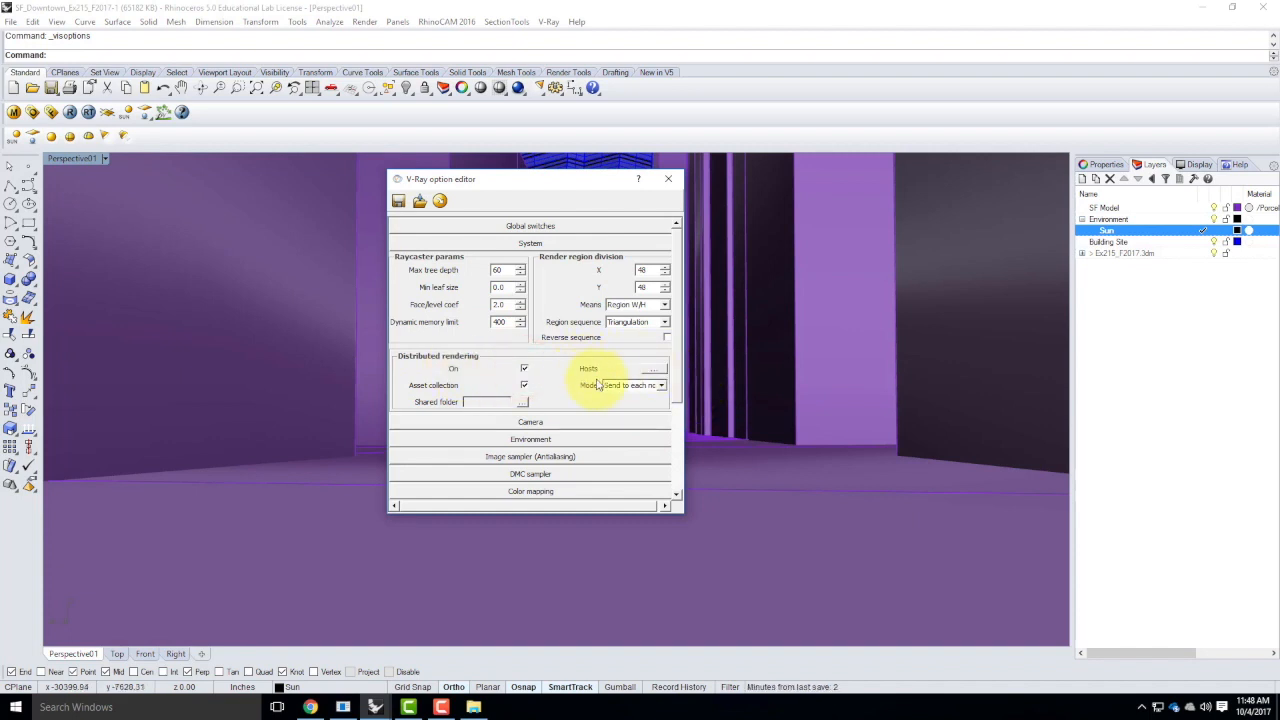
click(656, 370)
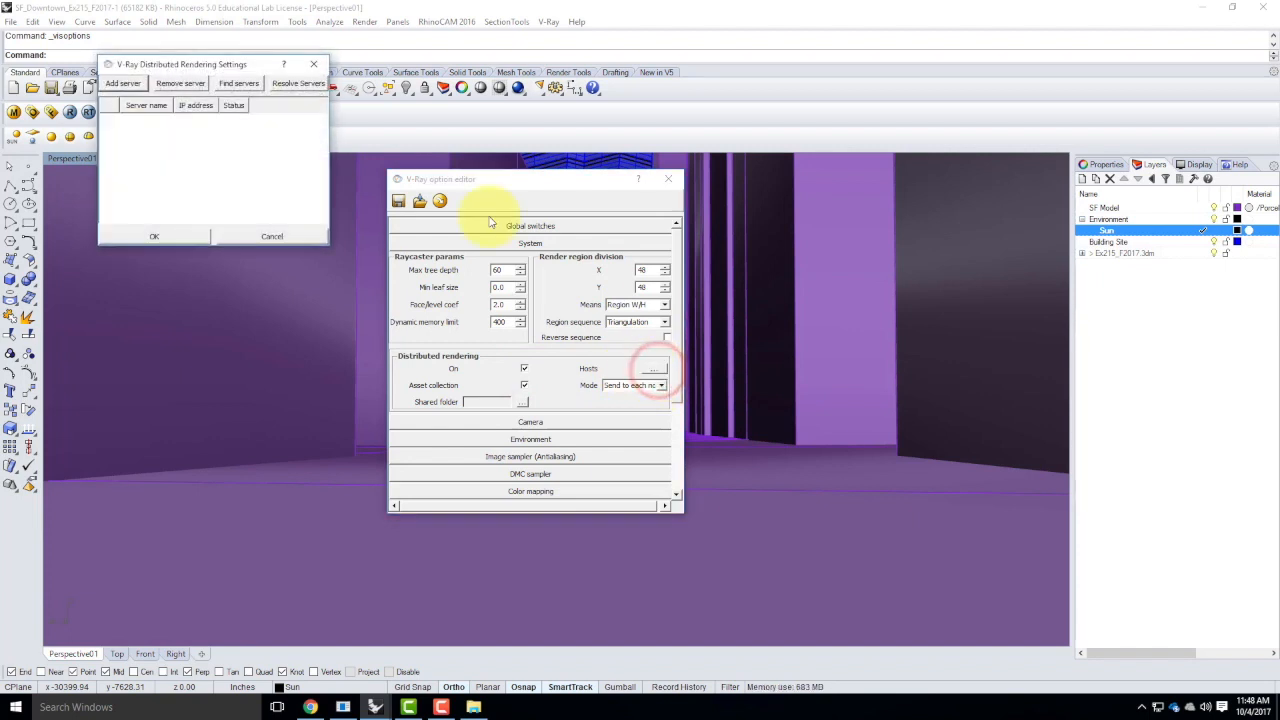
click(243, 86)
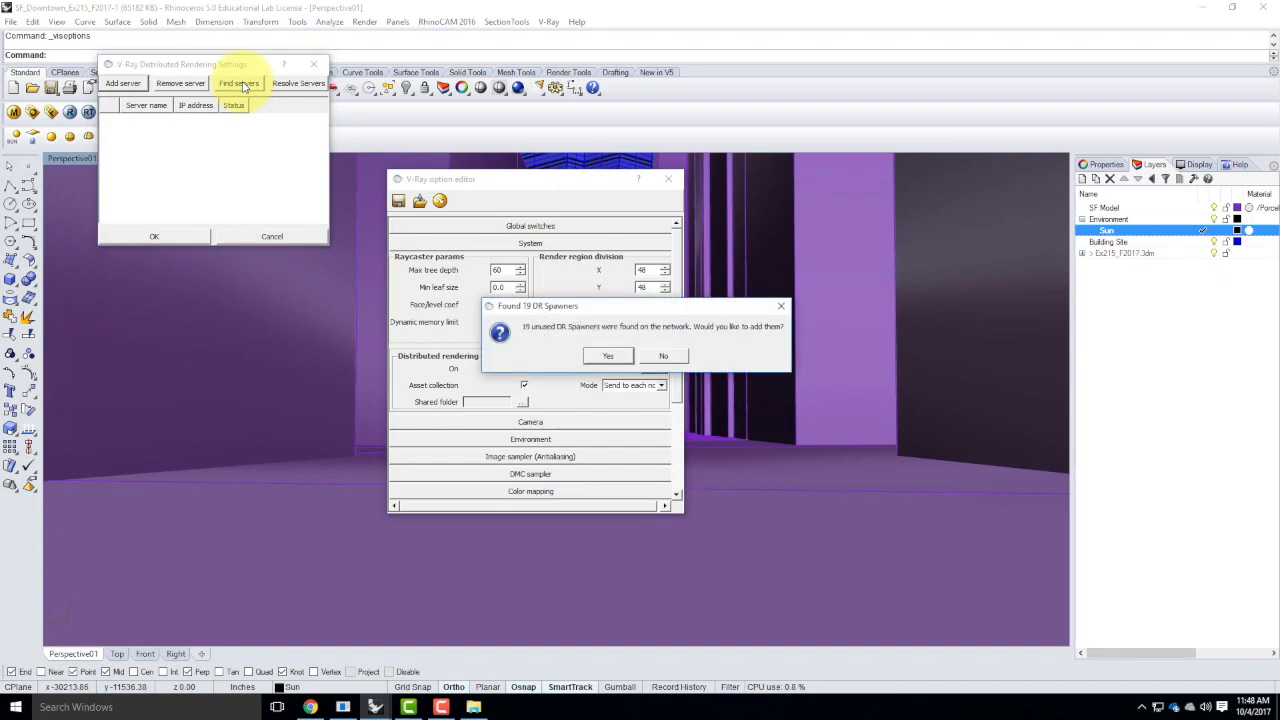
click(607, 356)
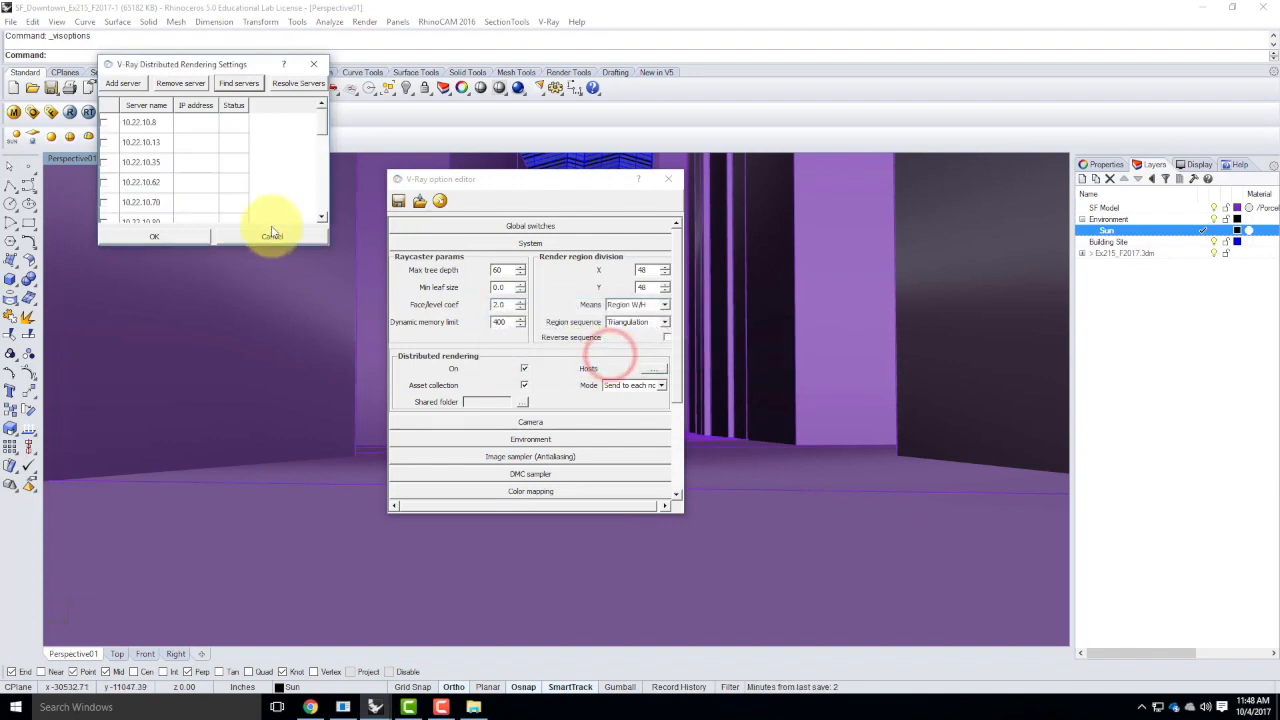
drag(212, 245, 212, 550)
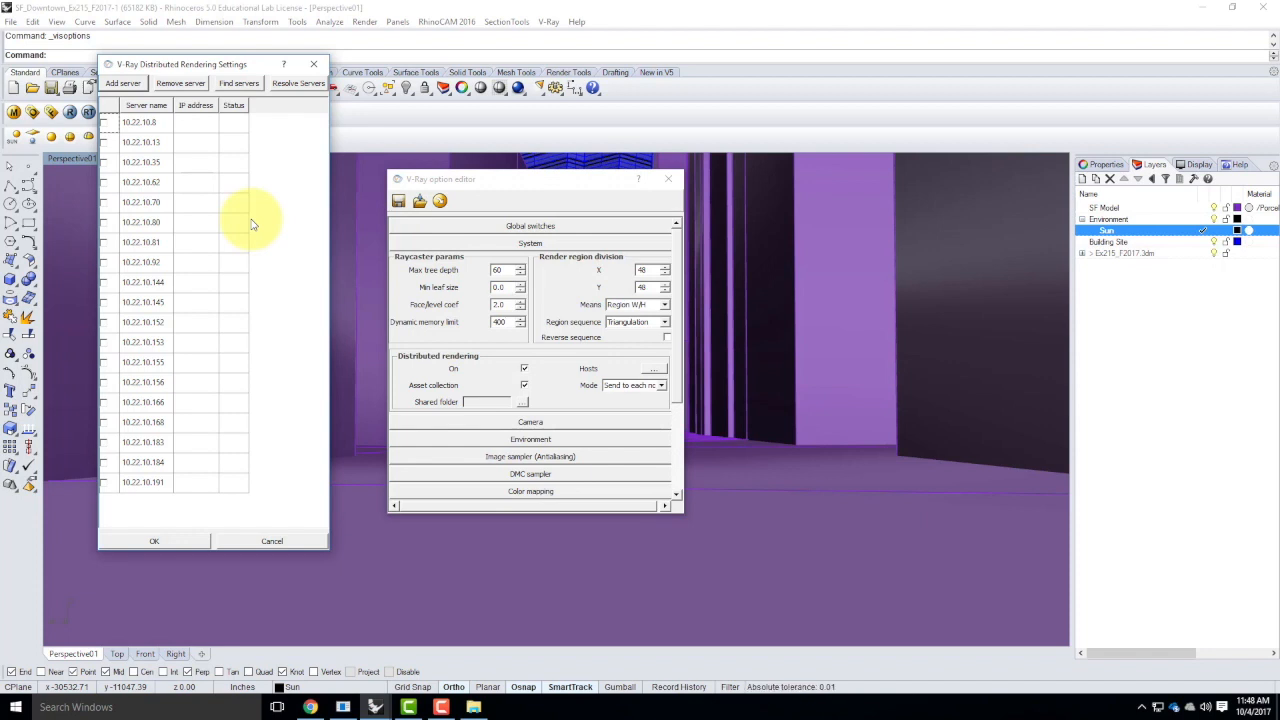
Enable the first five render servers, 10.22.10.8 through 10.22.10.70, and accept the distributed rendering settings
click(103, 122)
click(103, 142)
click(103, 162)
click(103, 182)
click(103, 202)
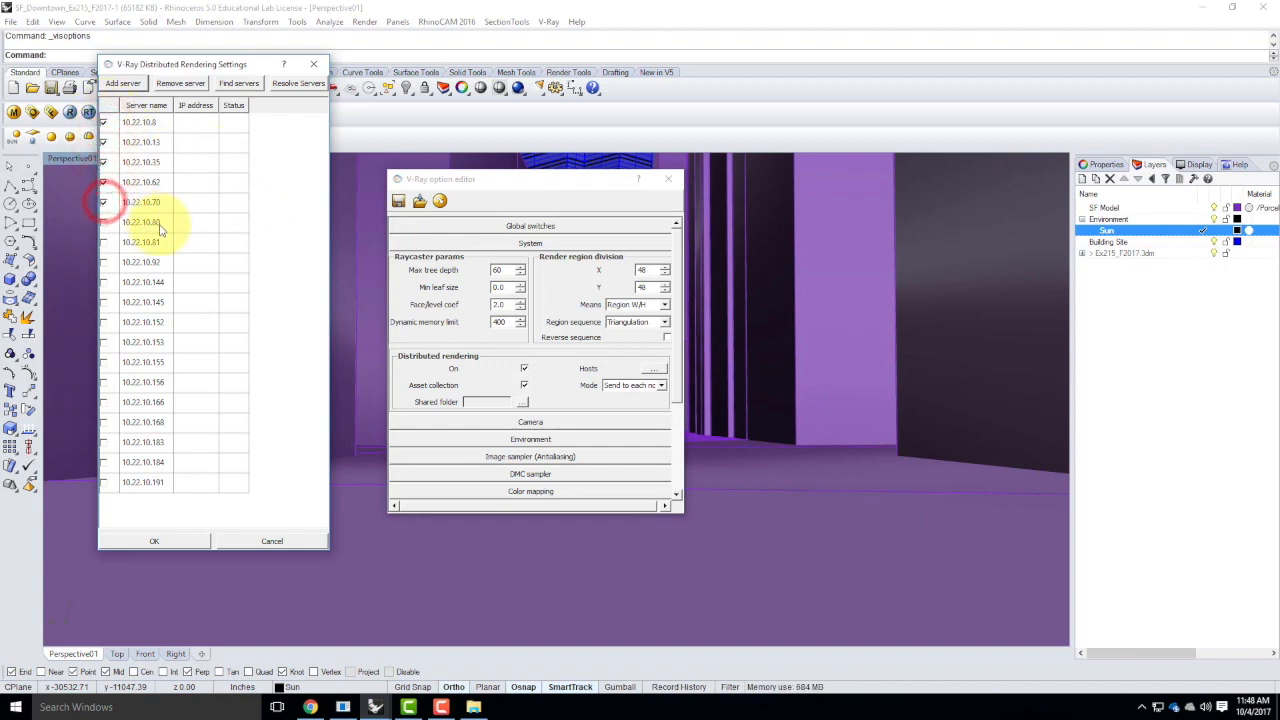
click(155, 542)
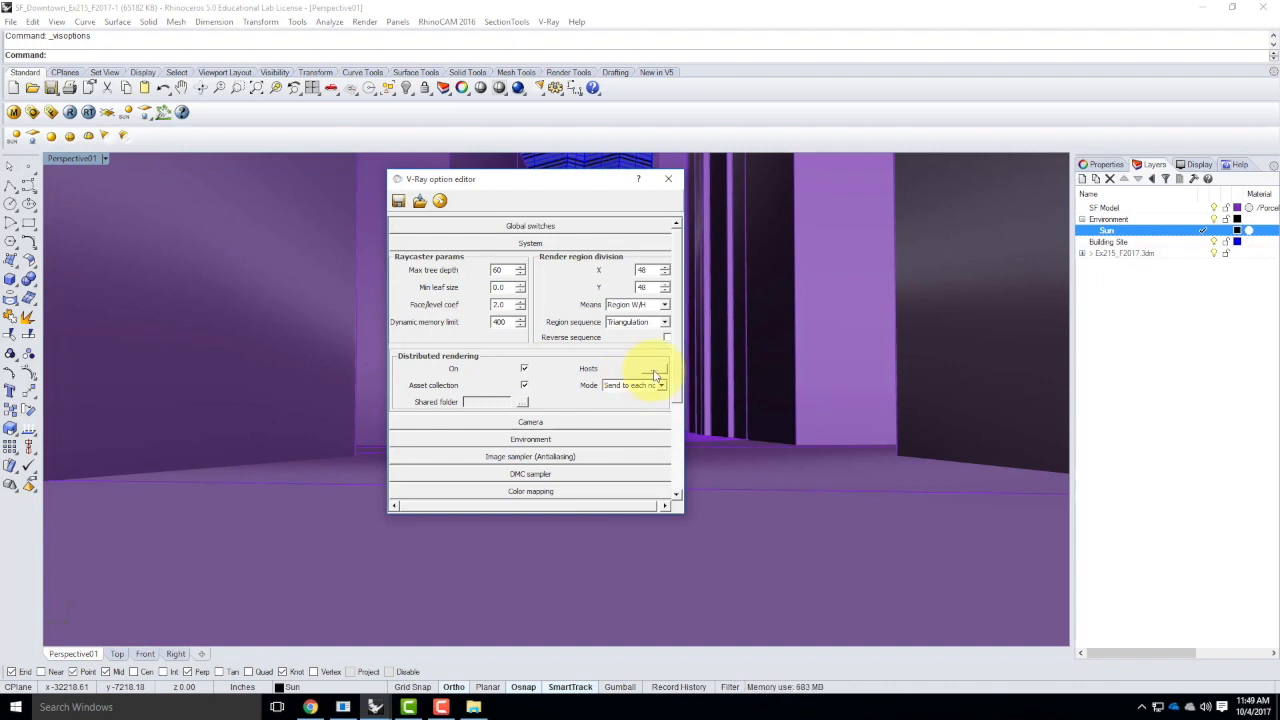
Enable five more render servers, 10.22.10.81 through 10.22.10.152, accept the distributed rendering settings and close the V-Ray option editor
click(654, 370)
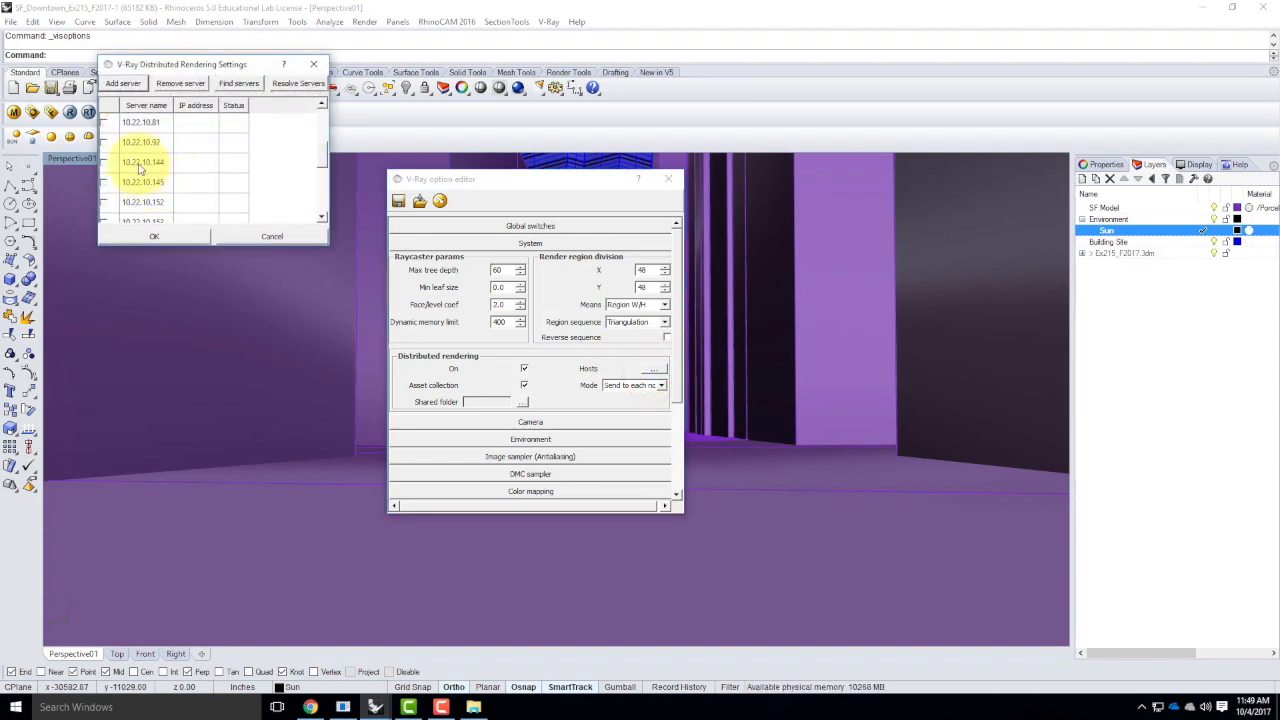
click(104, 123)
click(103, 142)
click(103, 162)
click(103, 182)
click(103, 202)
click(148, 238)
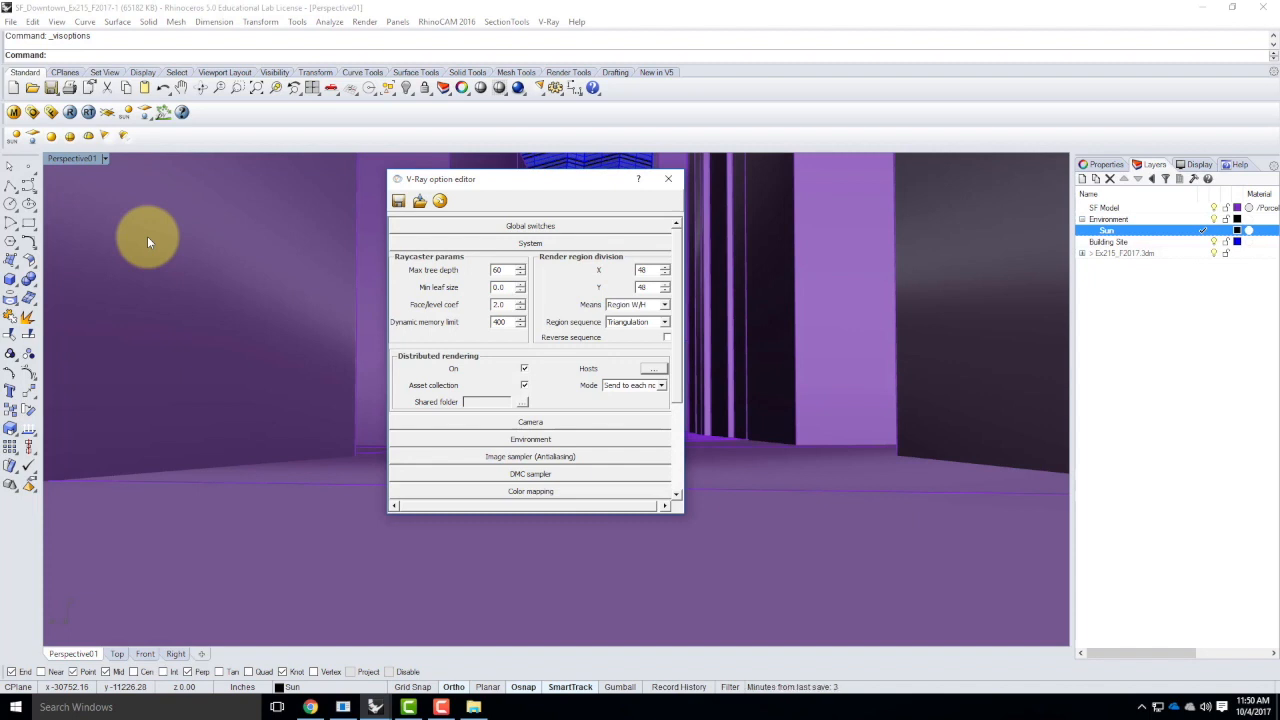
click(671, 181)
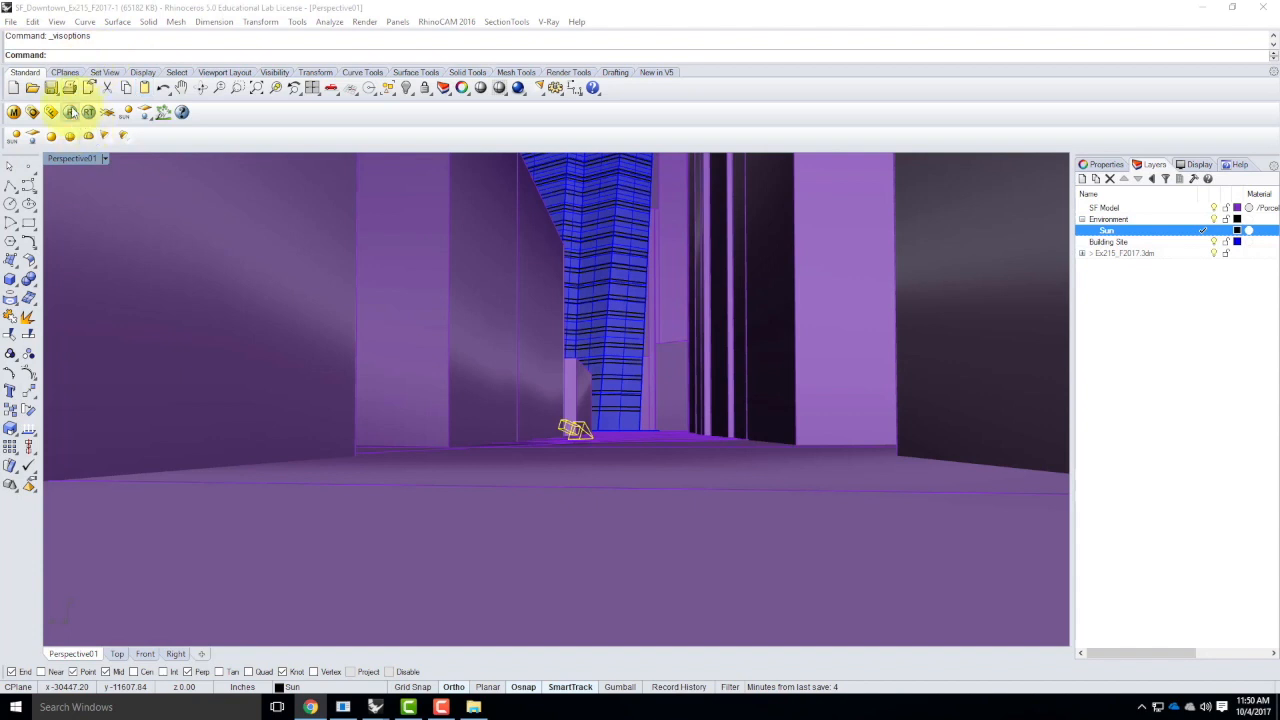
Start a V-Ray test render of the Perspective01 view, abort it and close the frame buffer and progress windows
click(70, 112)
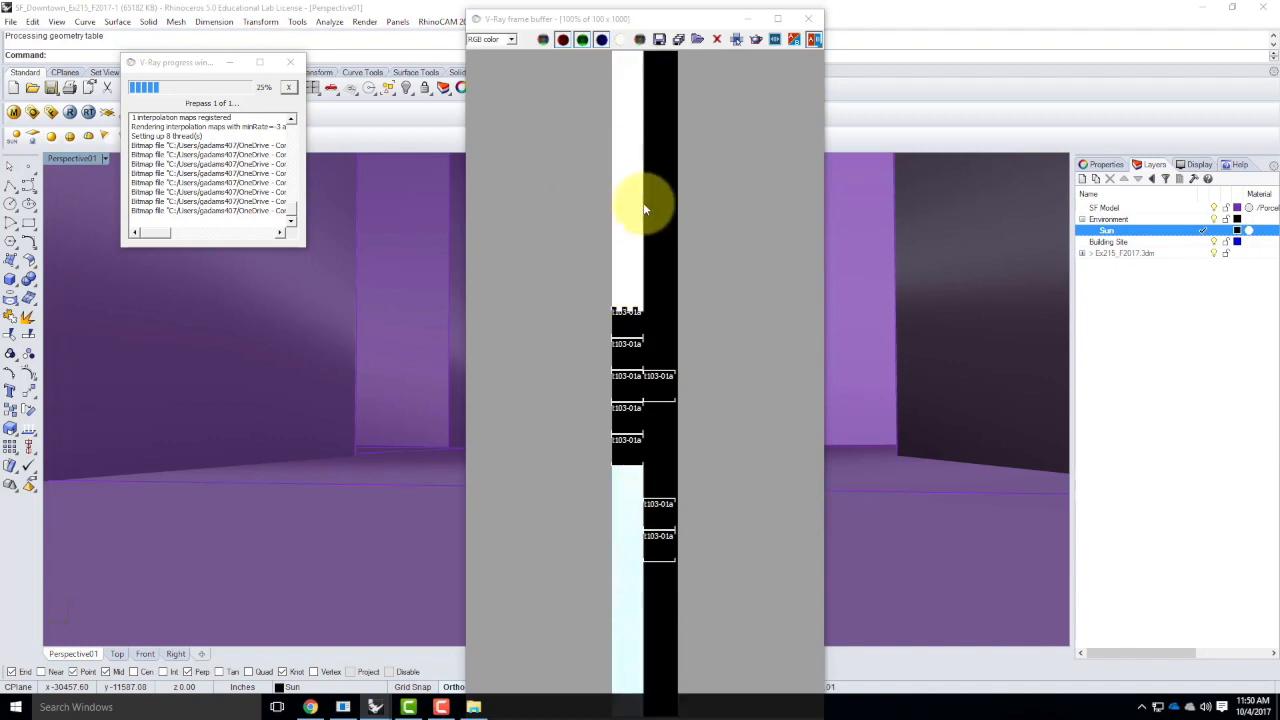
click(809, 19)
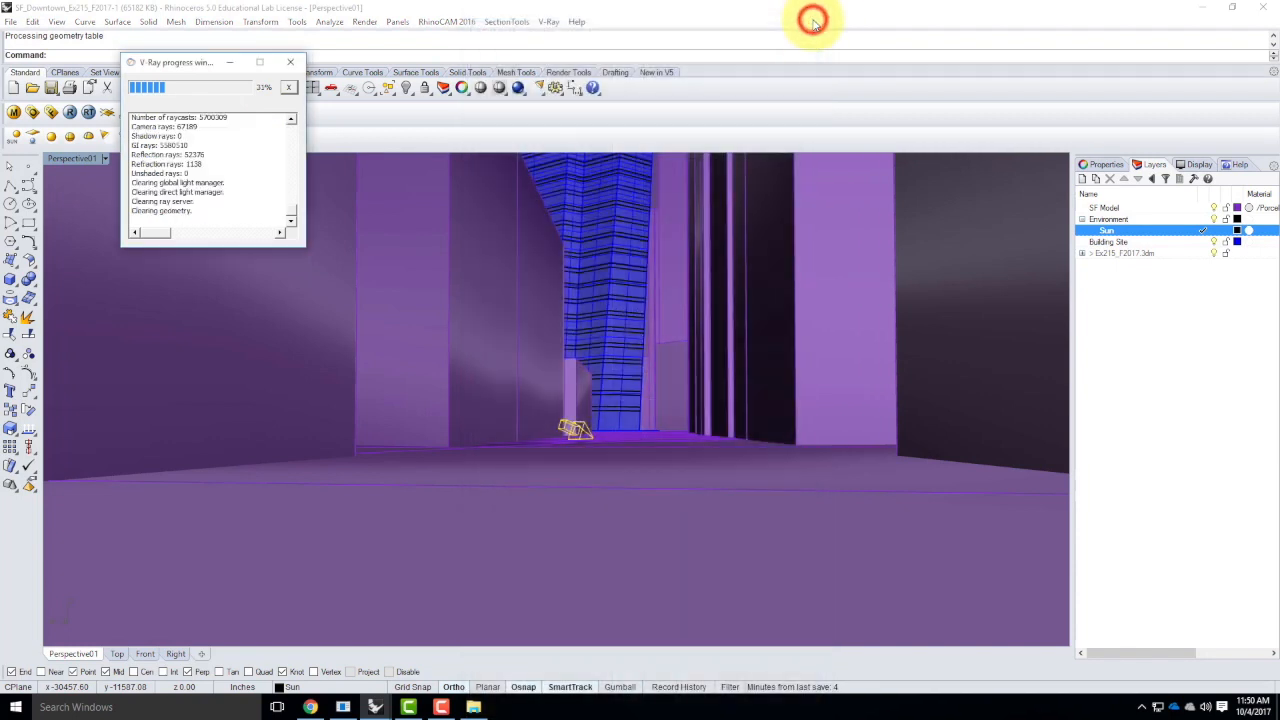
click(289, 62)
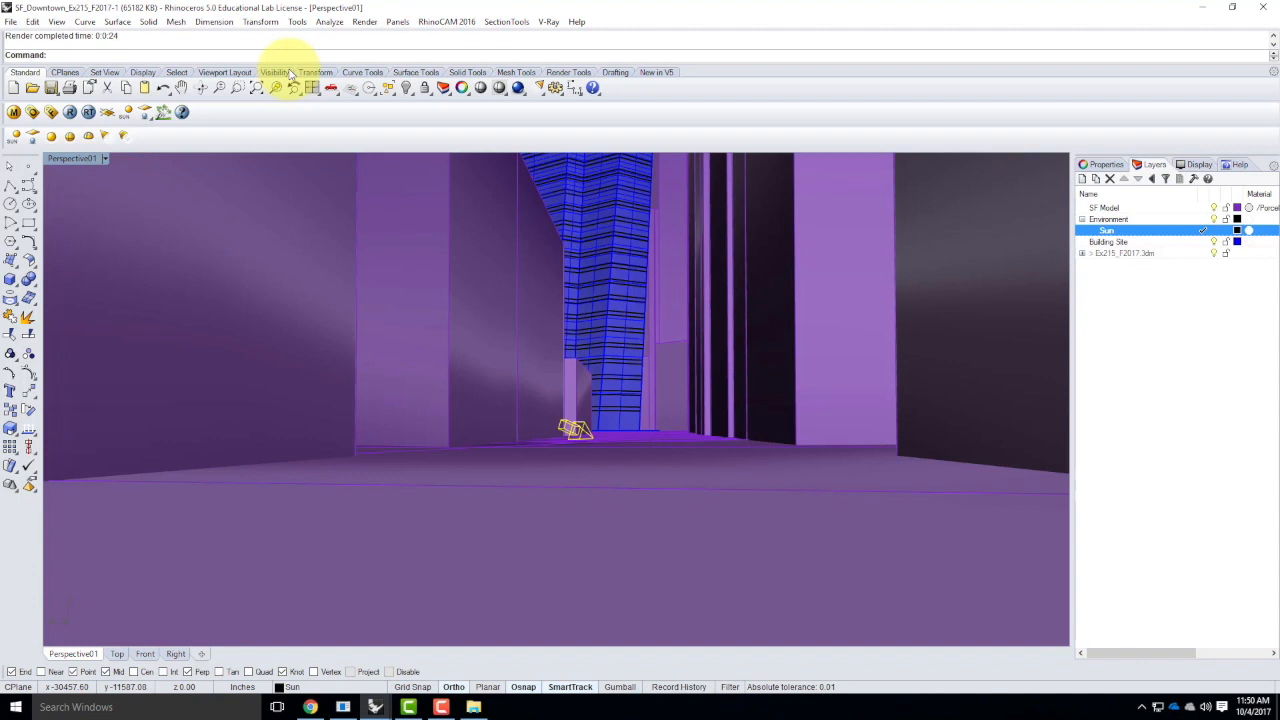
Turn on the physical camera in the V-Ray camera settings, check its exposure parameters and close the option editor
click(31, 113)
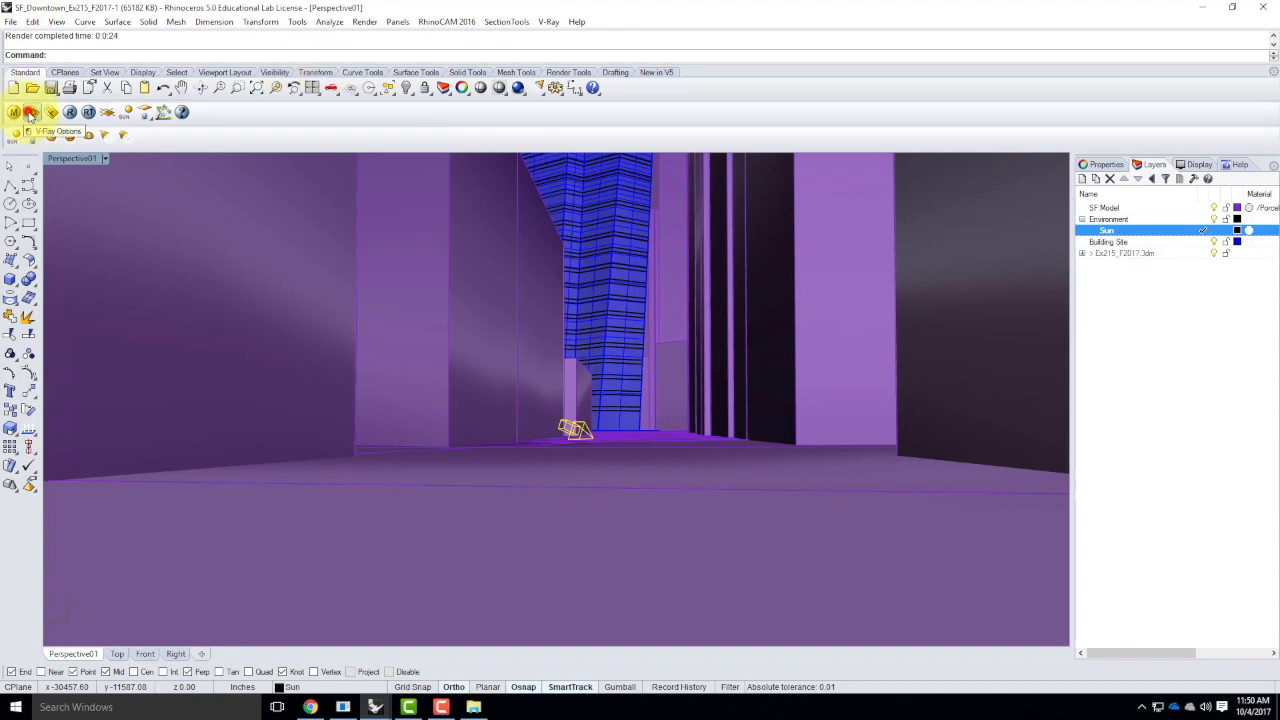
click(463, 245)
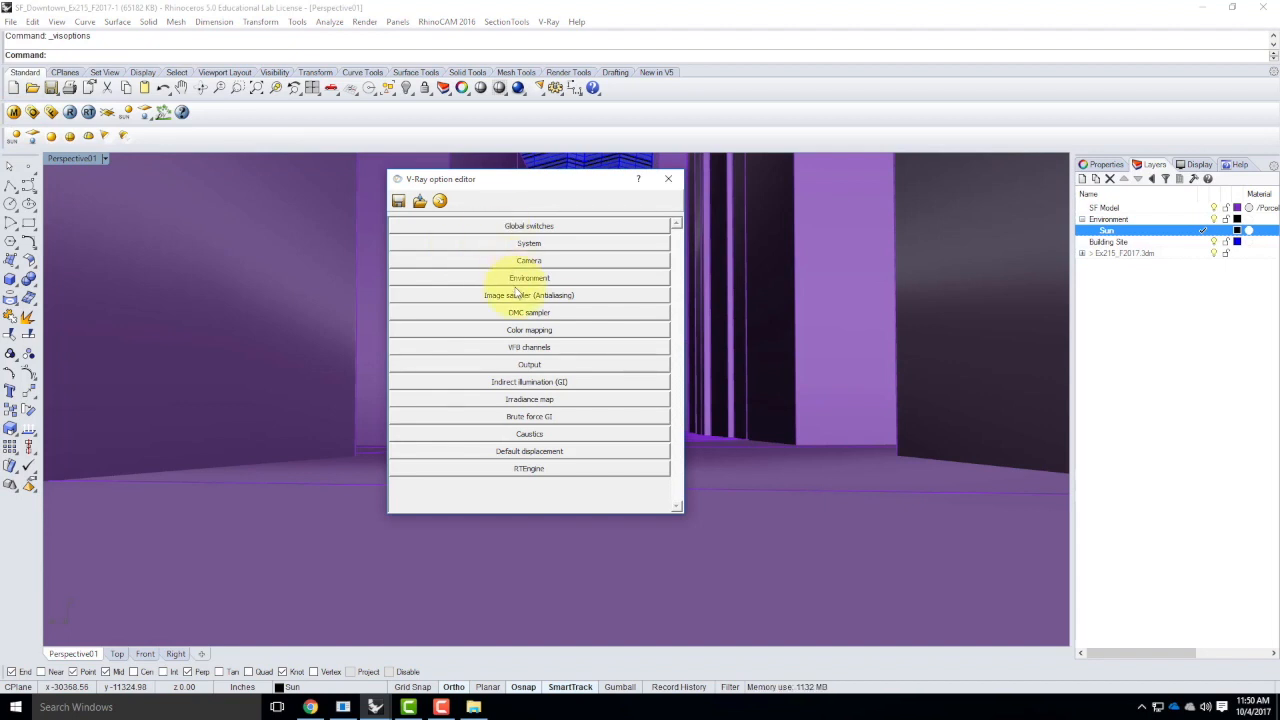
click(530, 261)
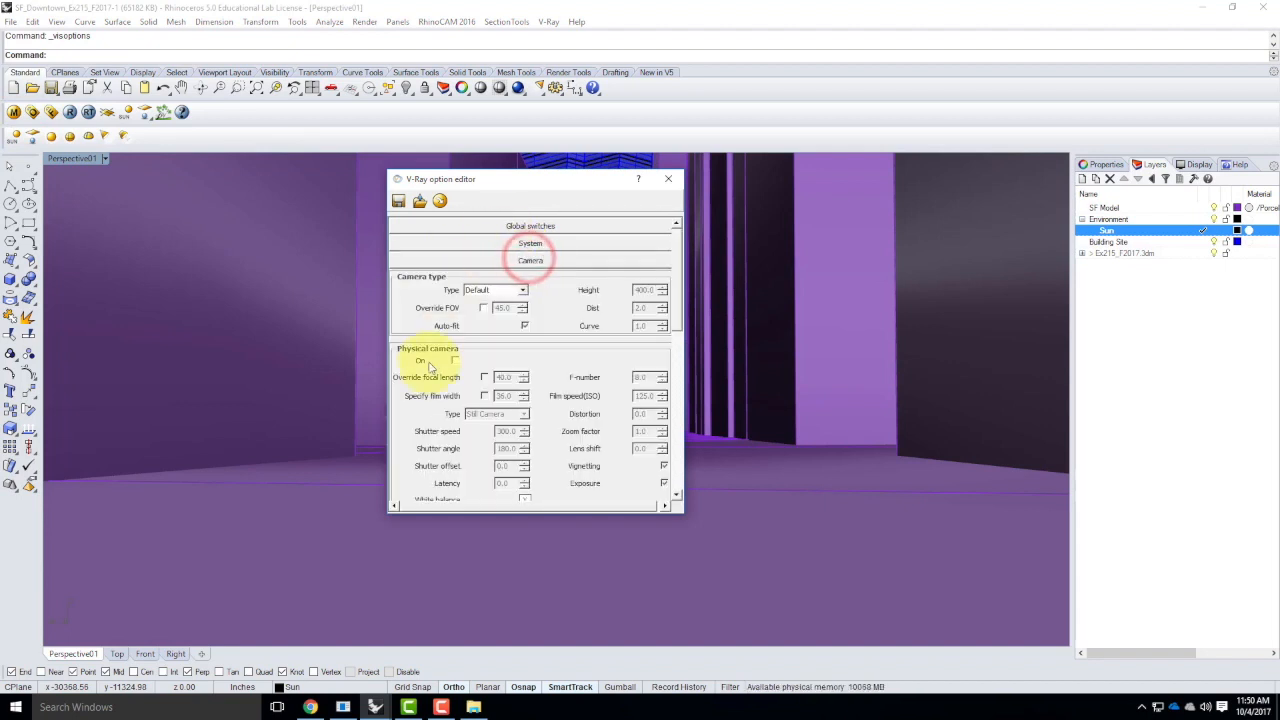
click(455, 361)
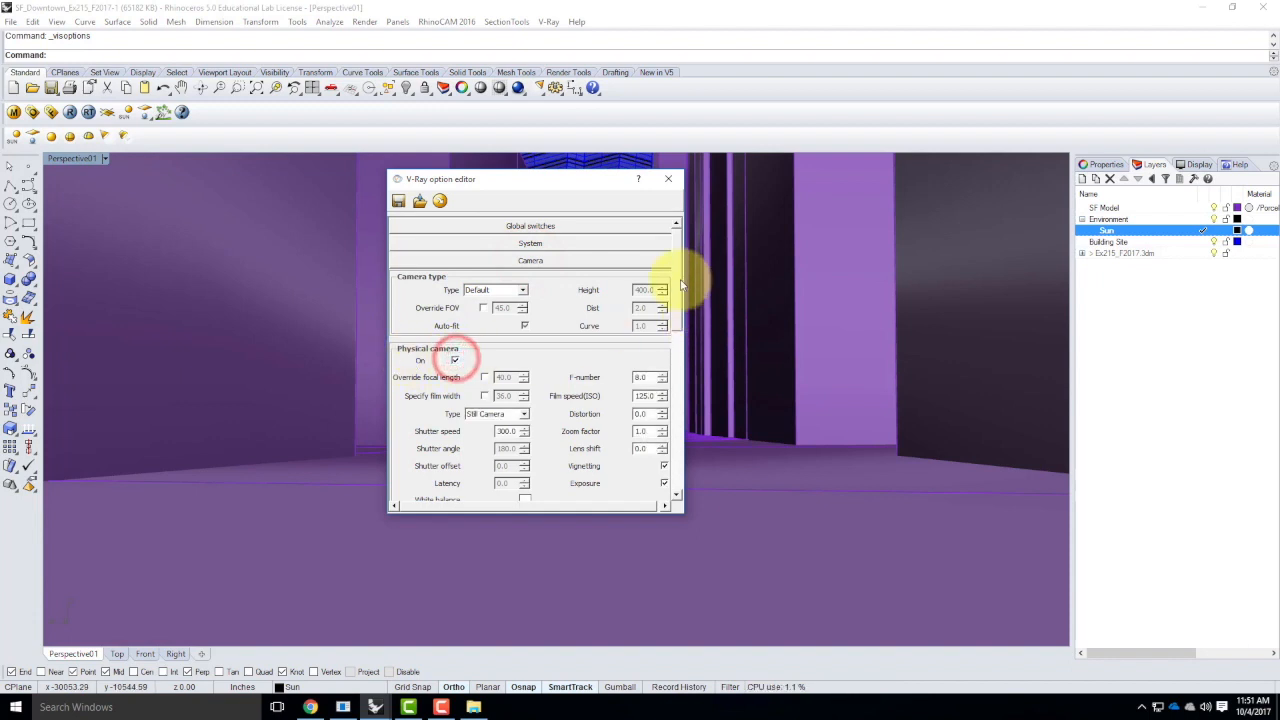
scroll(677, 283, down, 2)
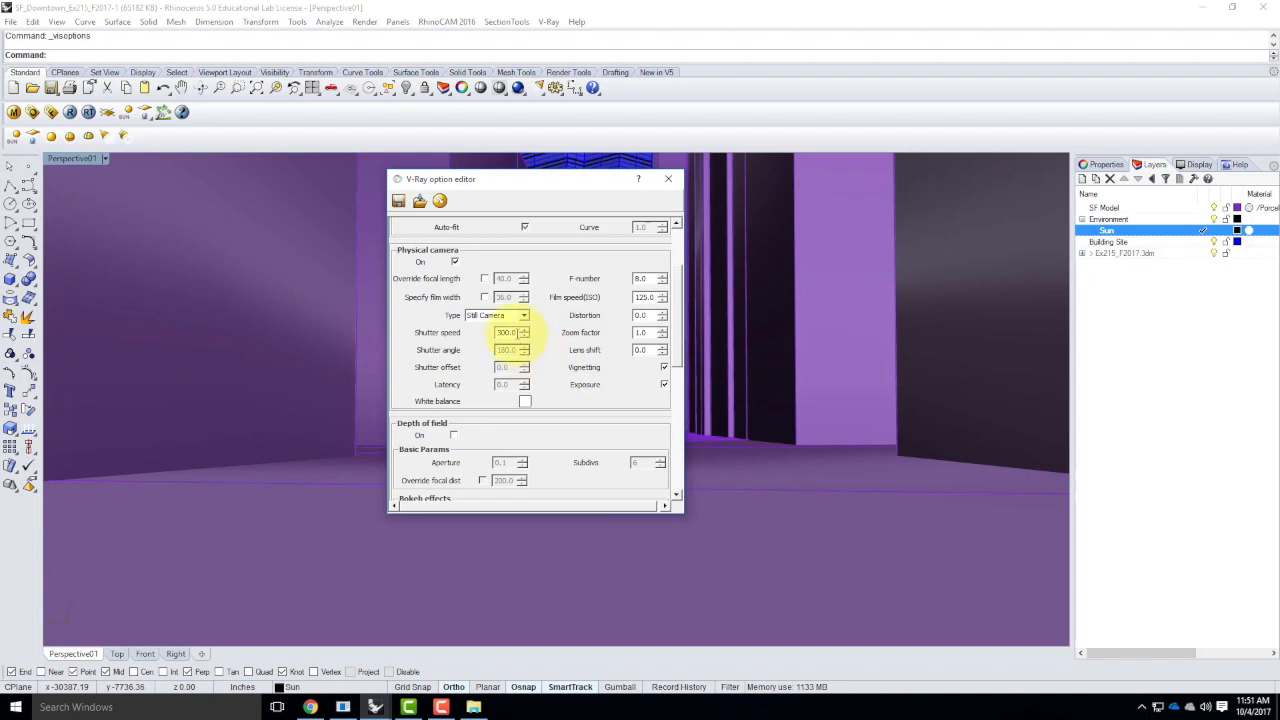
mouse_move(520, 338)
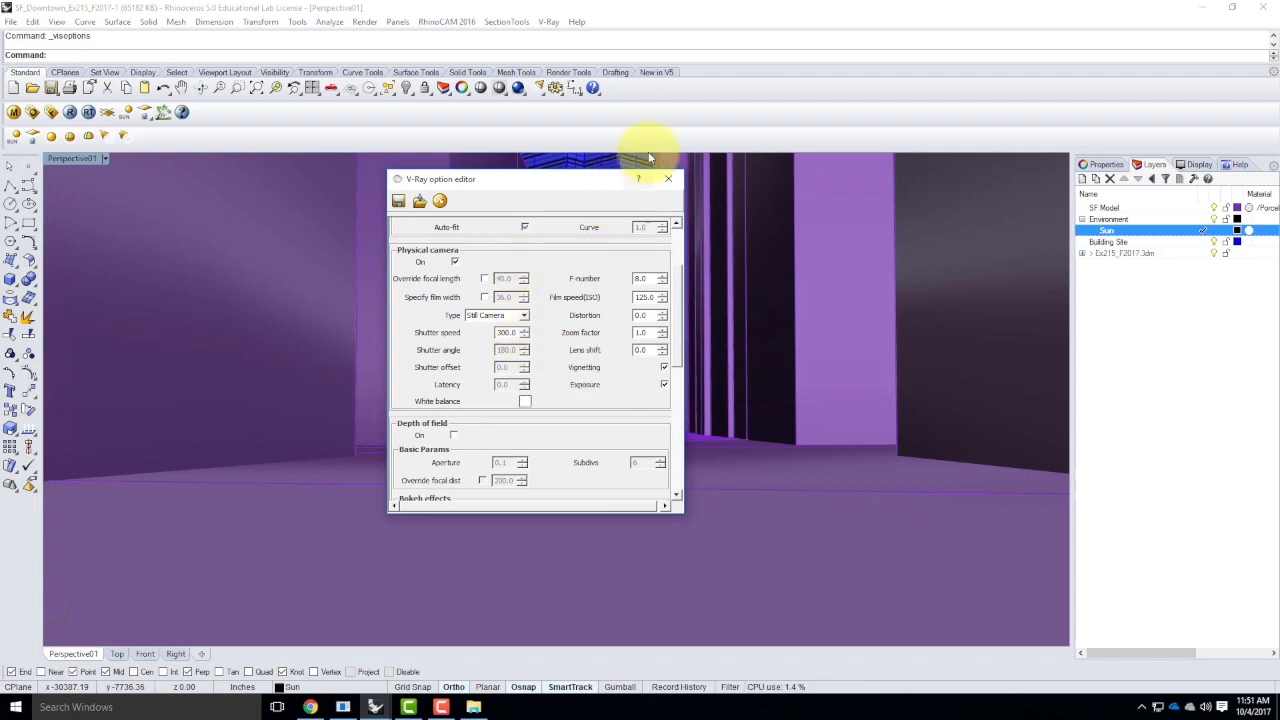
click(667, 181)
Set the V-Ray output height to 600 and close the option editor
click(32, 112)
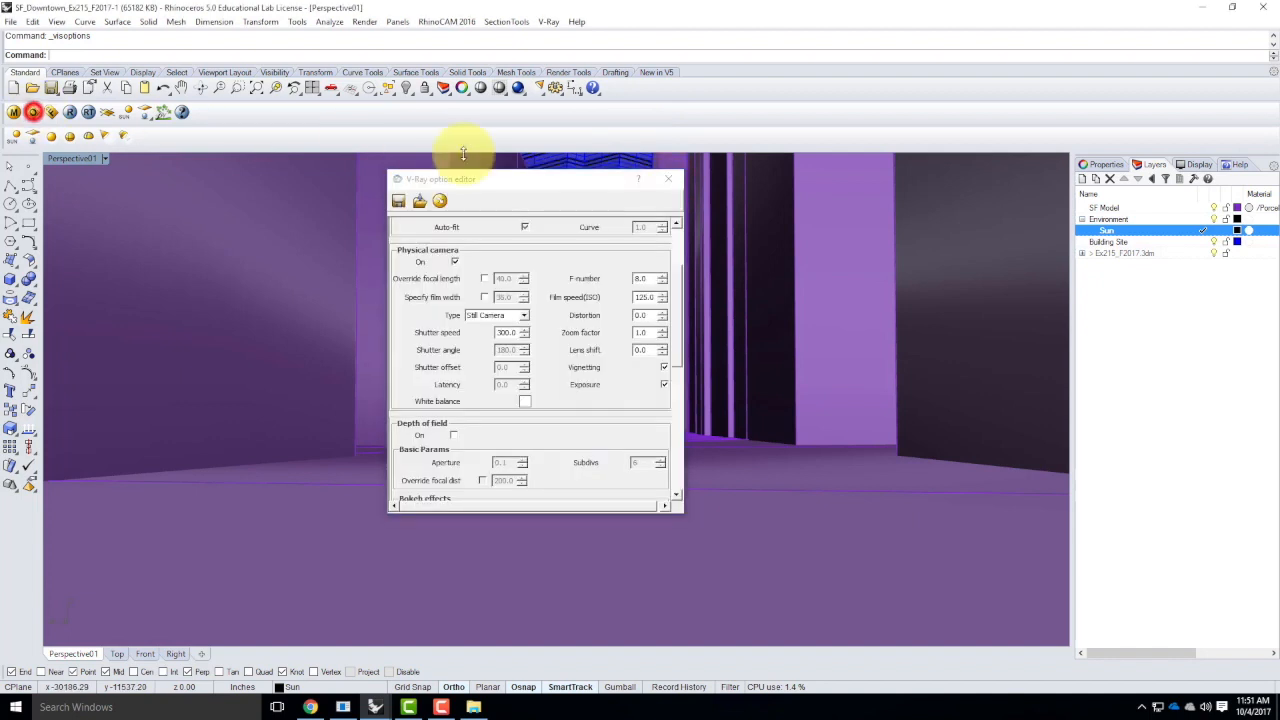
drag(679, 296, 681, 421)
click(562, 383)
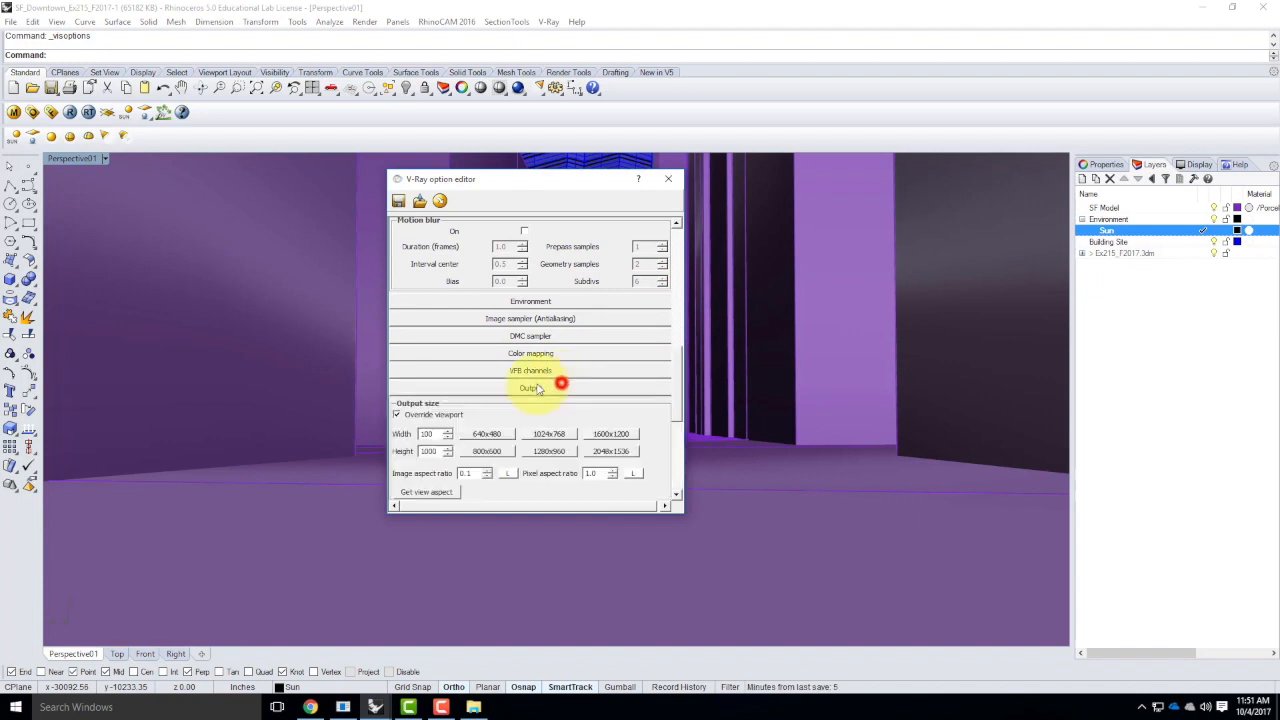
double_click(434, 451)
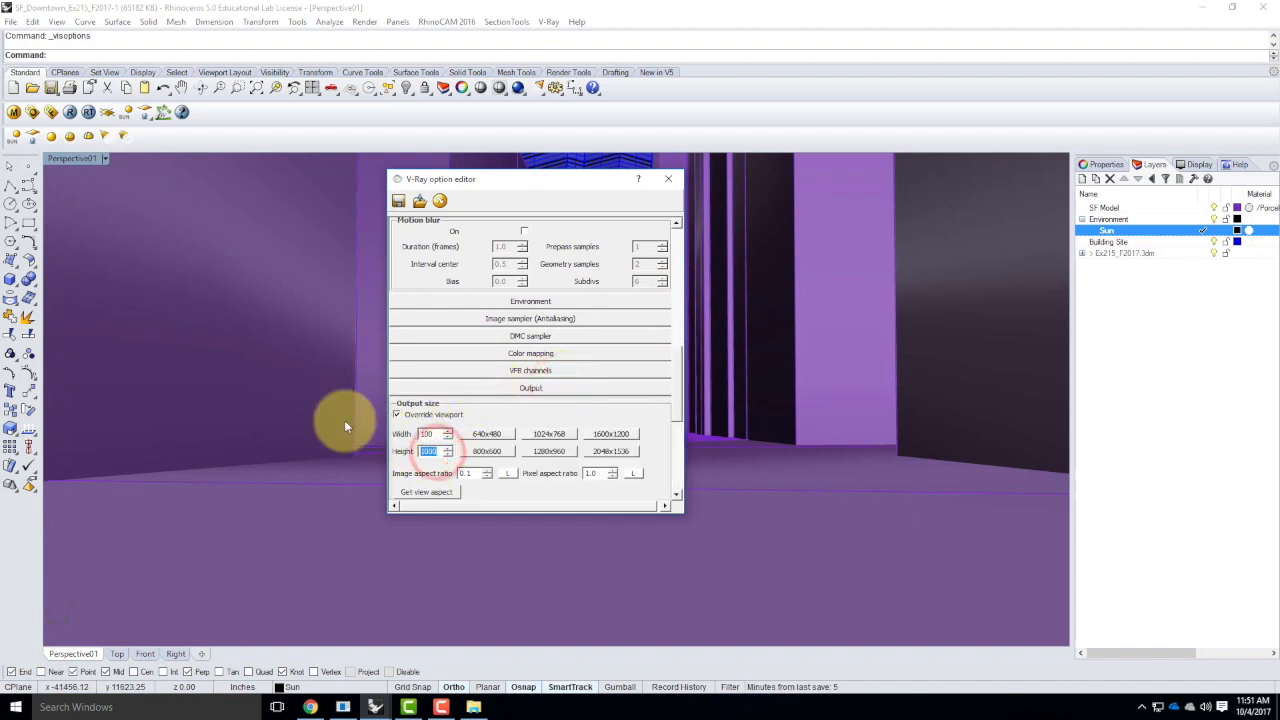
text(600)
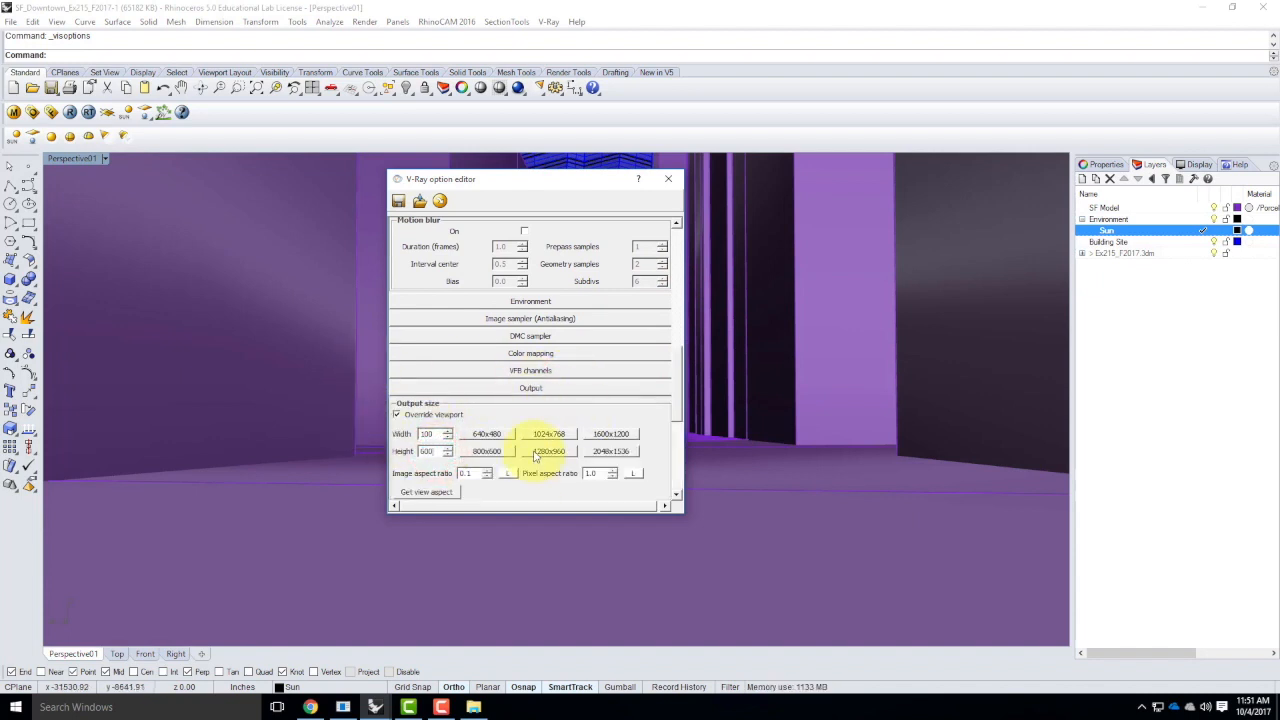
click(668, 178)
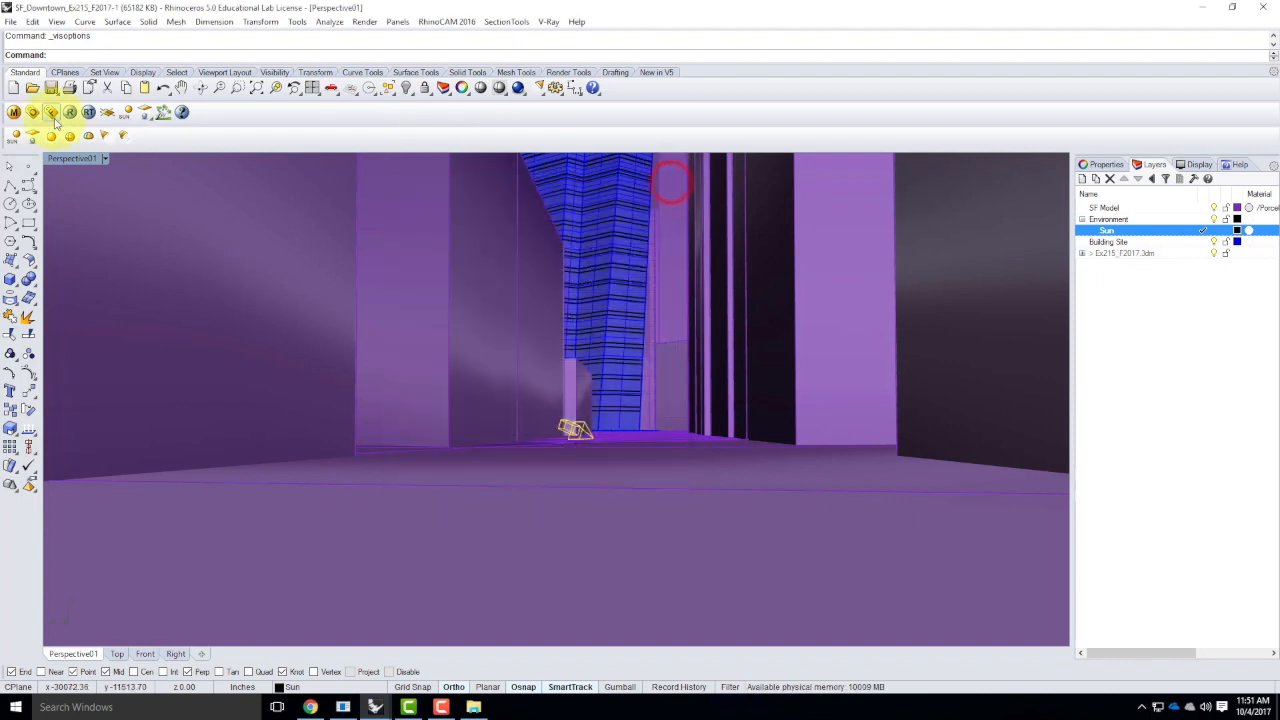
Render the Perspective01 view with V-Ray and review the render host connections in the enlarged progress log
click(70, 112)
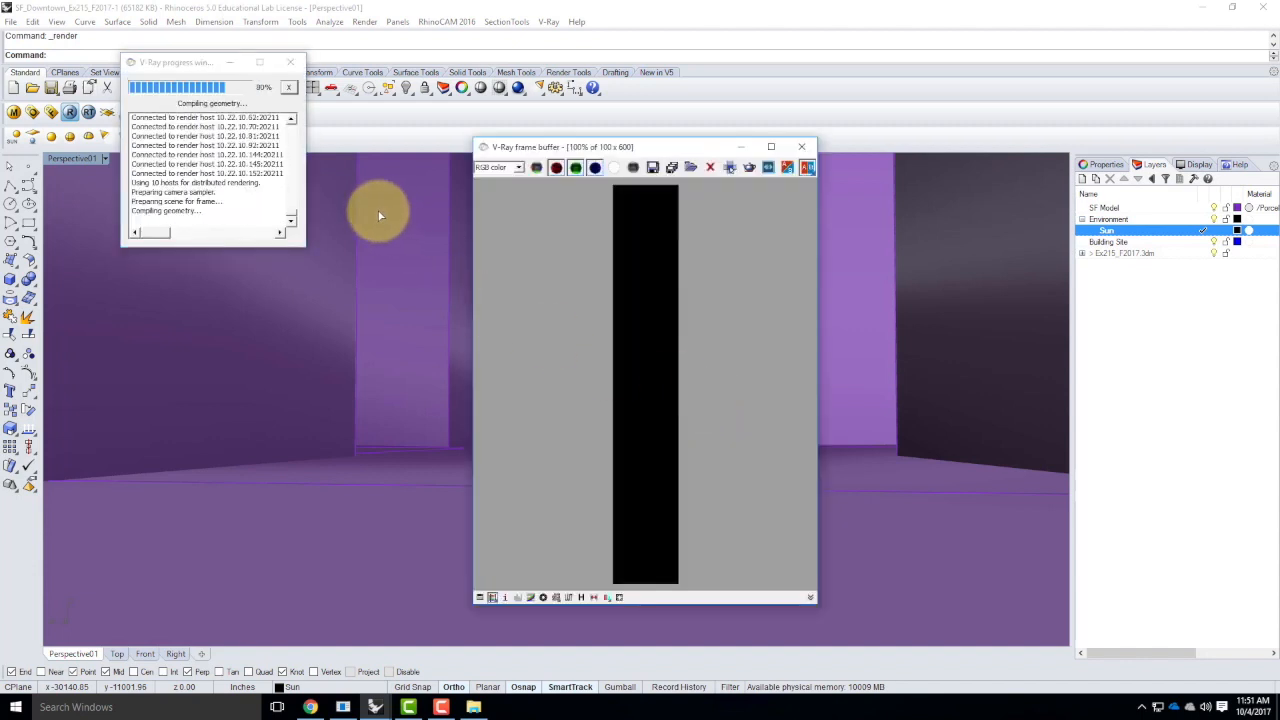
drag(300, 245, 430, 592)
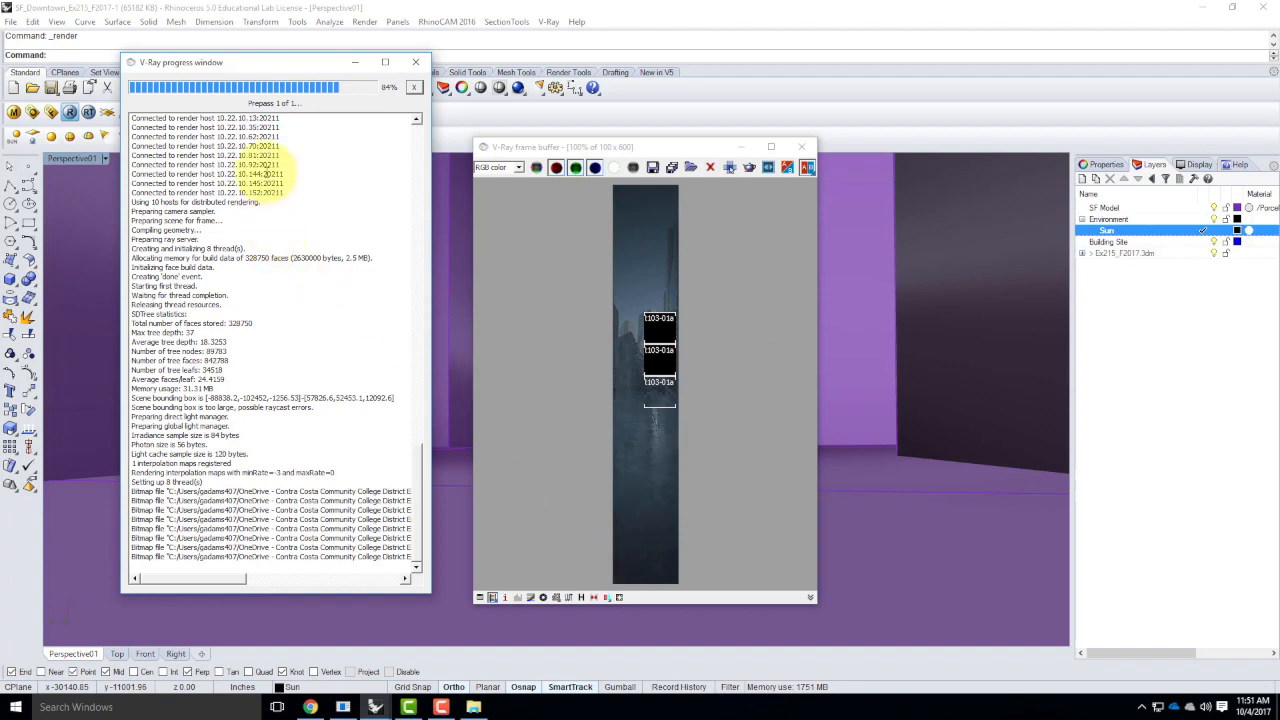
scroll(205, 180, up, 10)
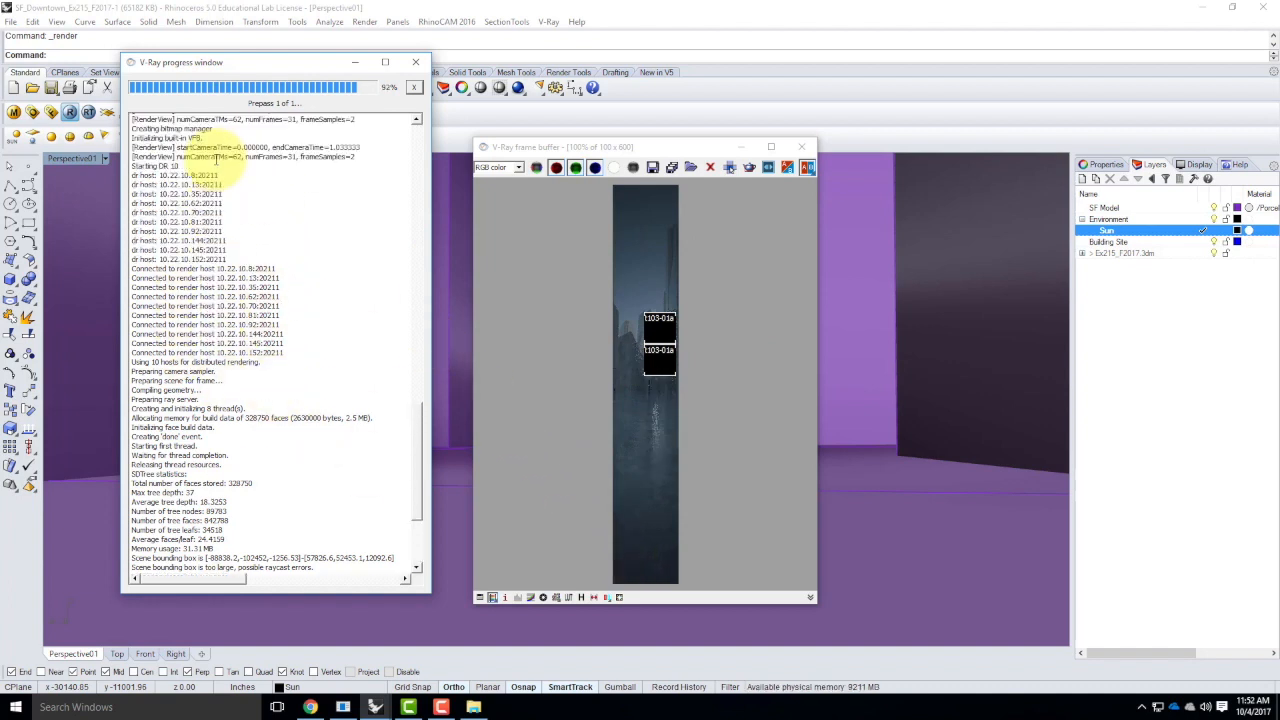
scroll(214, 265, up, 5)
scroll(214, 265, up, 3)
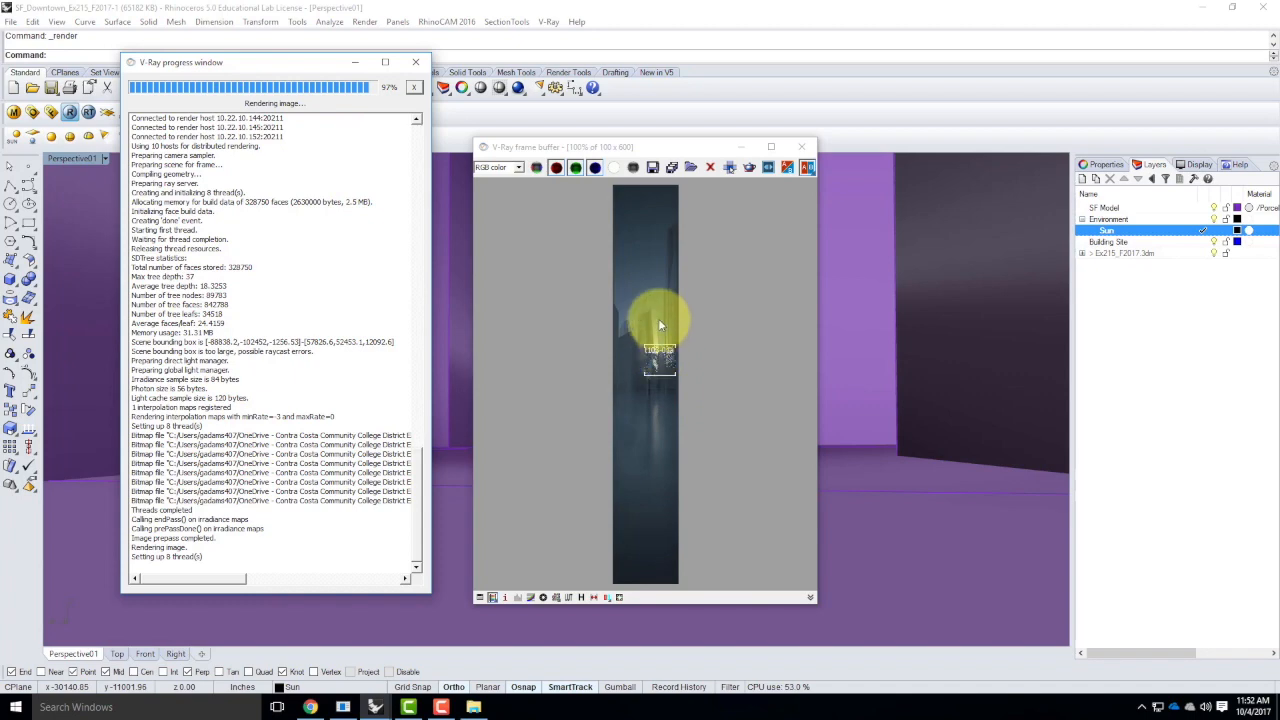
Inspect the rendered skyscraper up close in the V-Ray frame buffer and close the frame buffer
scroll(640, 340, up, 2)
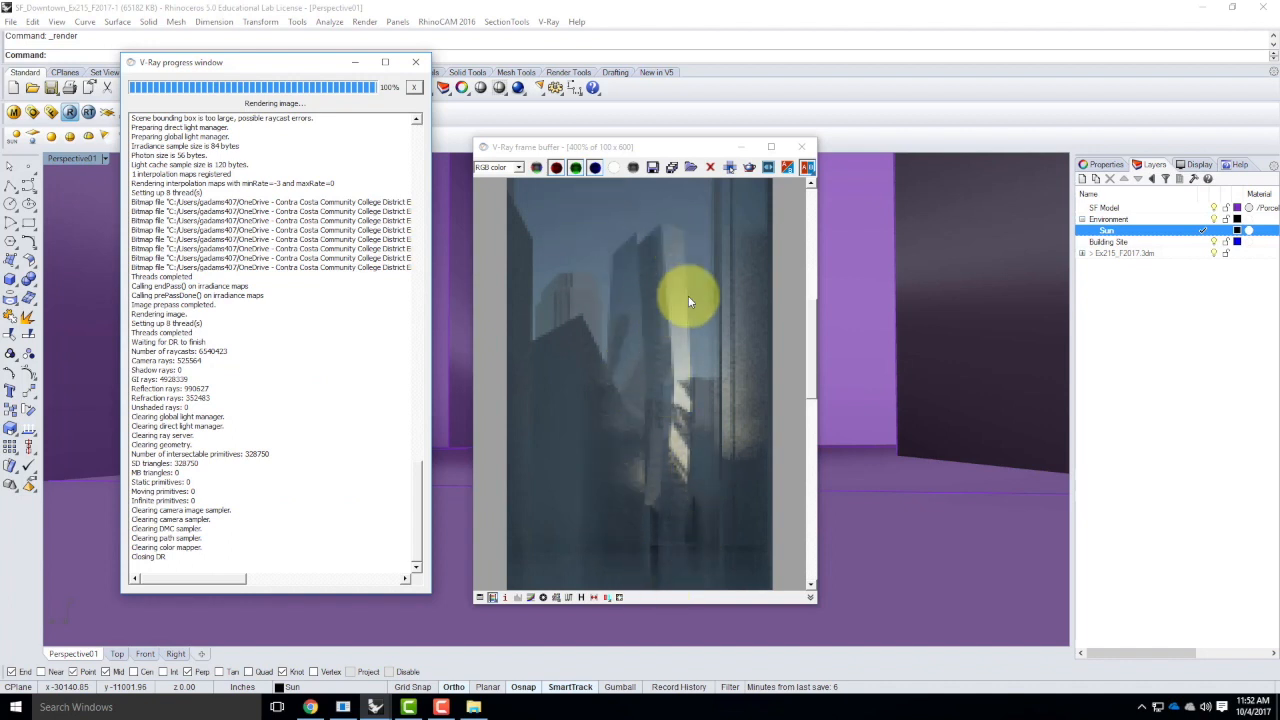
scroll(636, 480, down, 2)
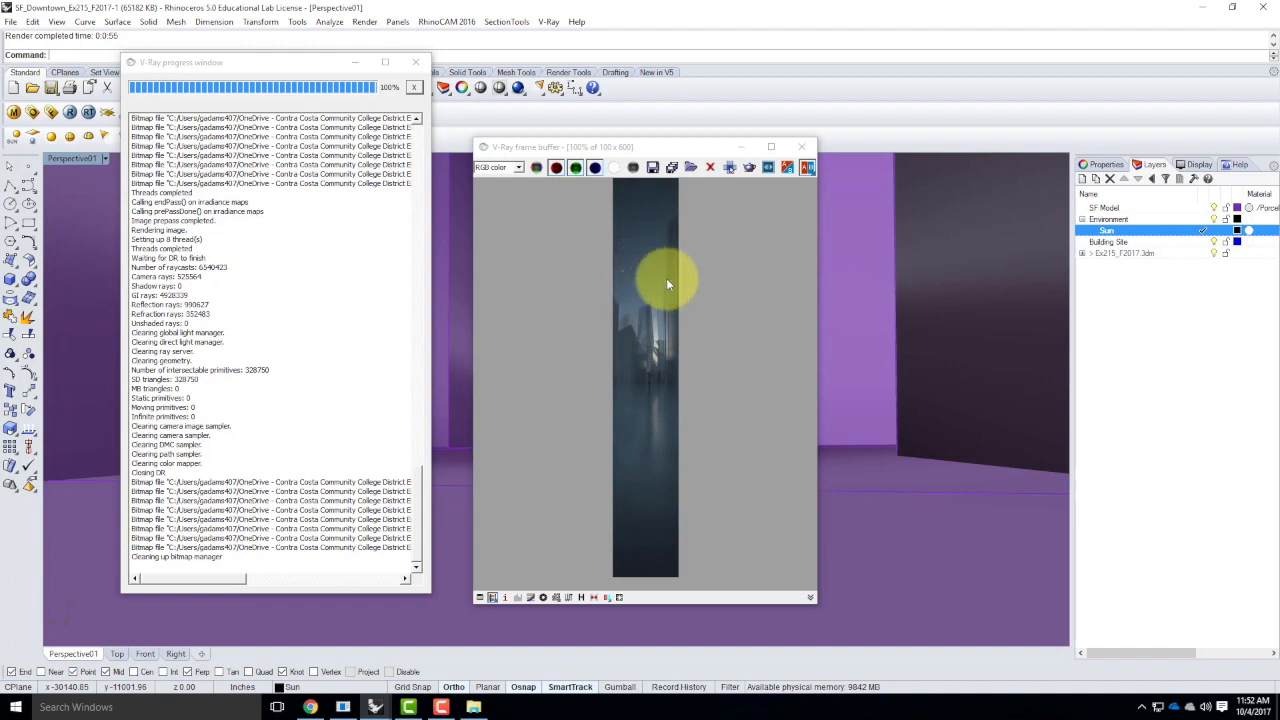
click(801, 147)
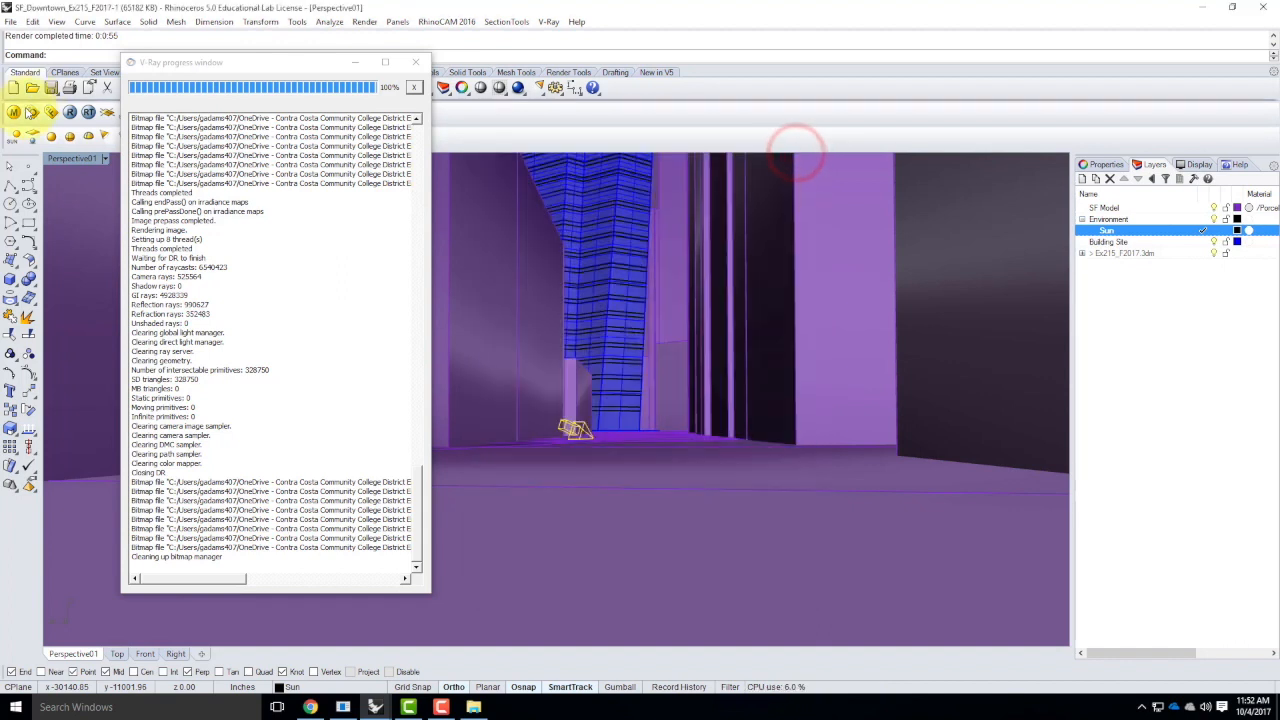
Set the physical camera's shutter speed to 200 in the V-Ray options and close the option editor
click(16, 113)
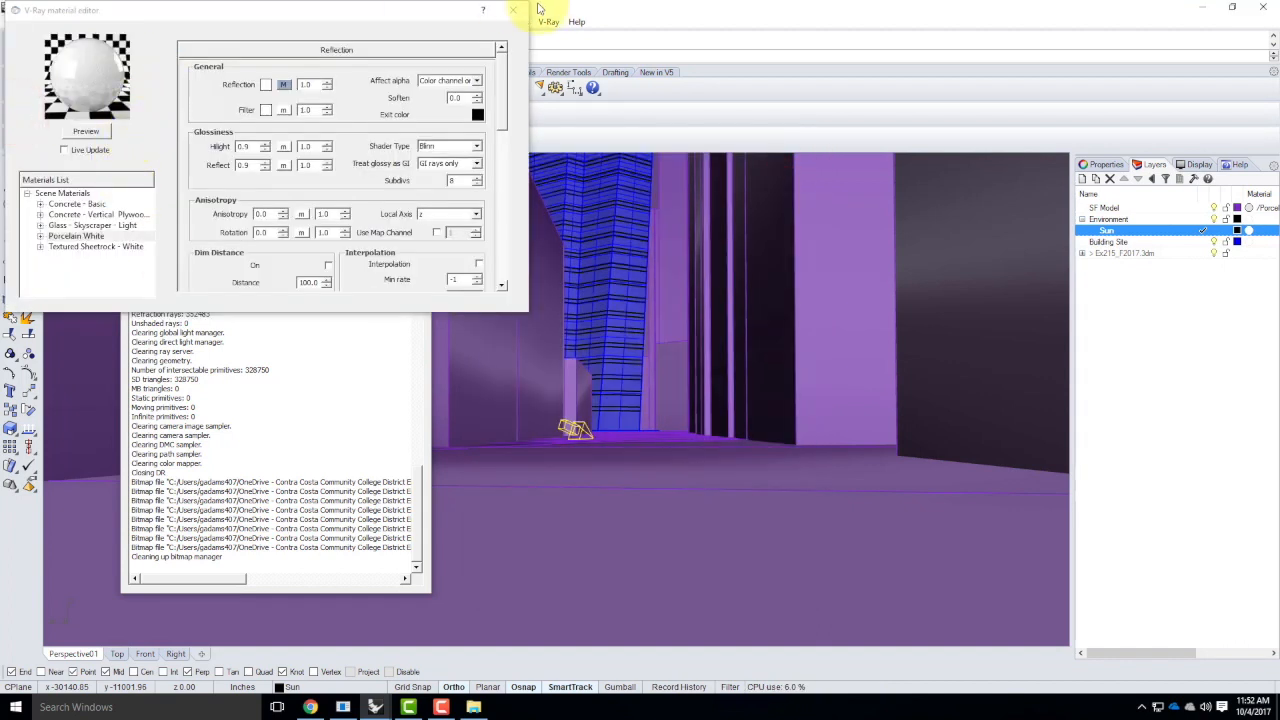
click(30, 112)
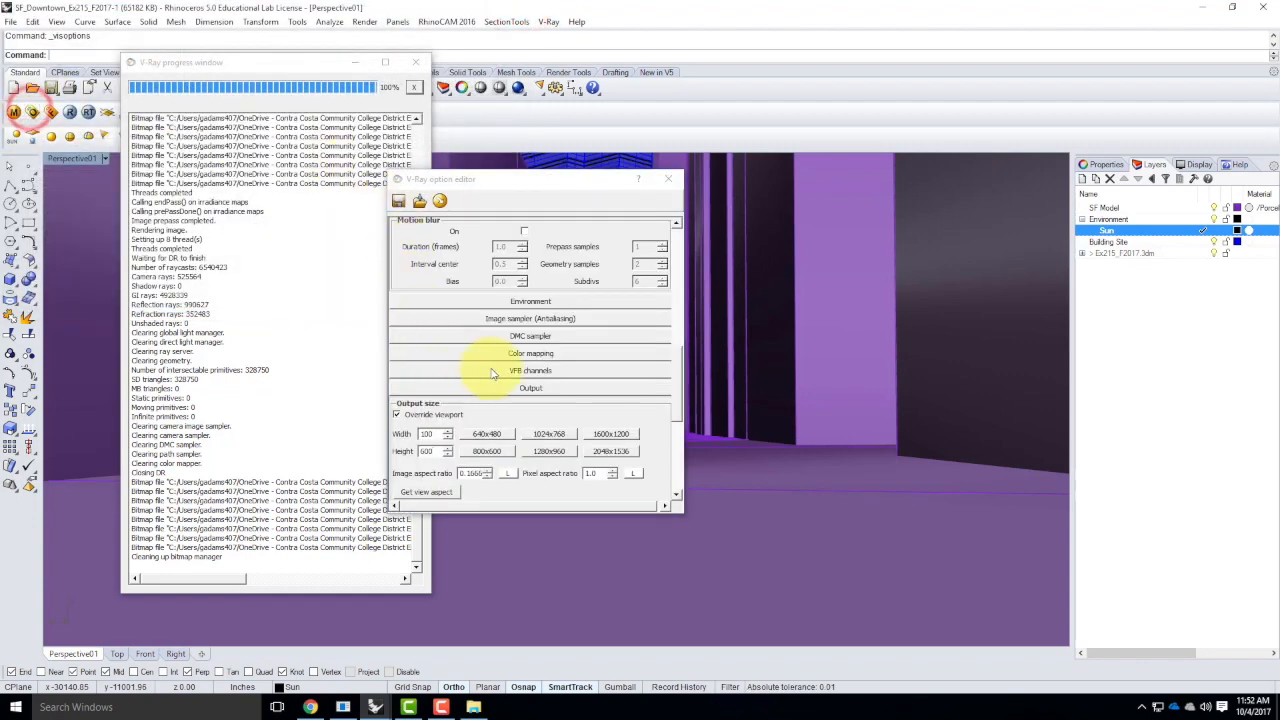
scroll(510, 368, up, 2)
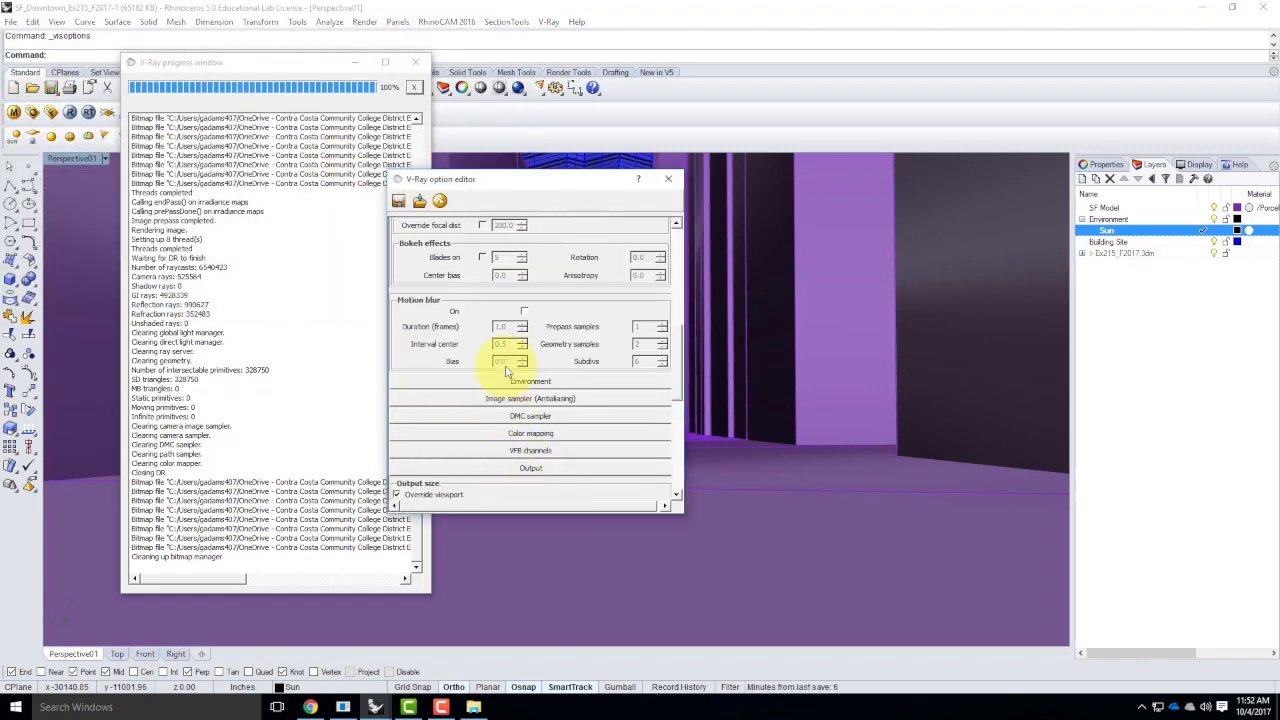
scroll(490, 304, up, 2)
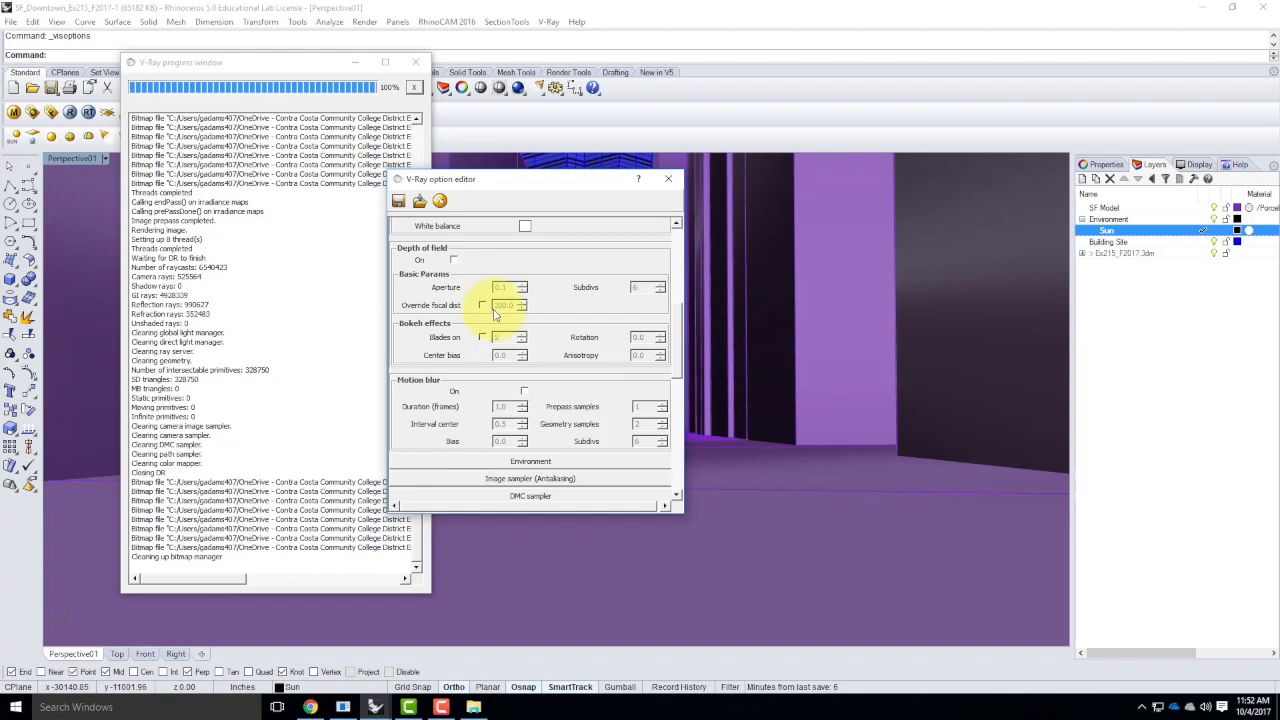
scroll(520, 290, up, 5)
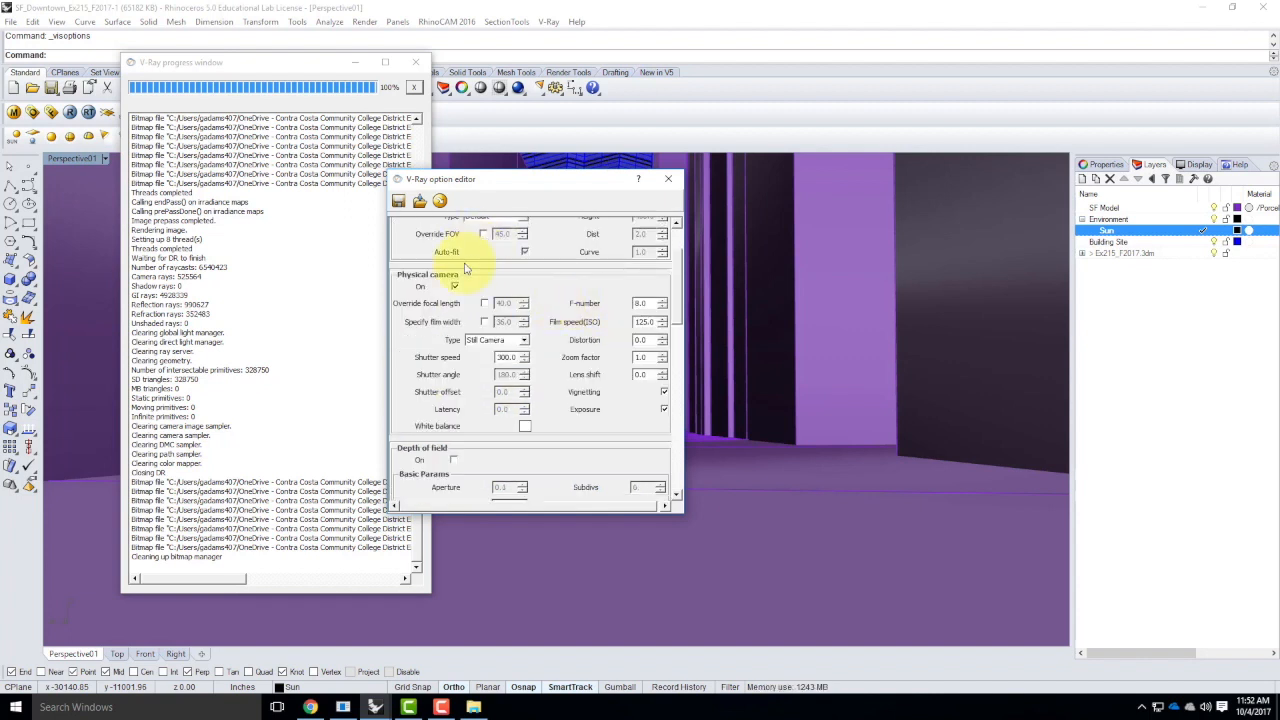
double_click(508, 357)
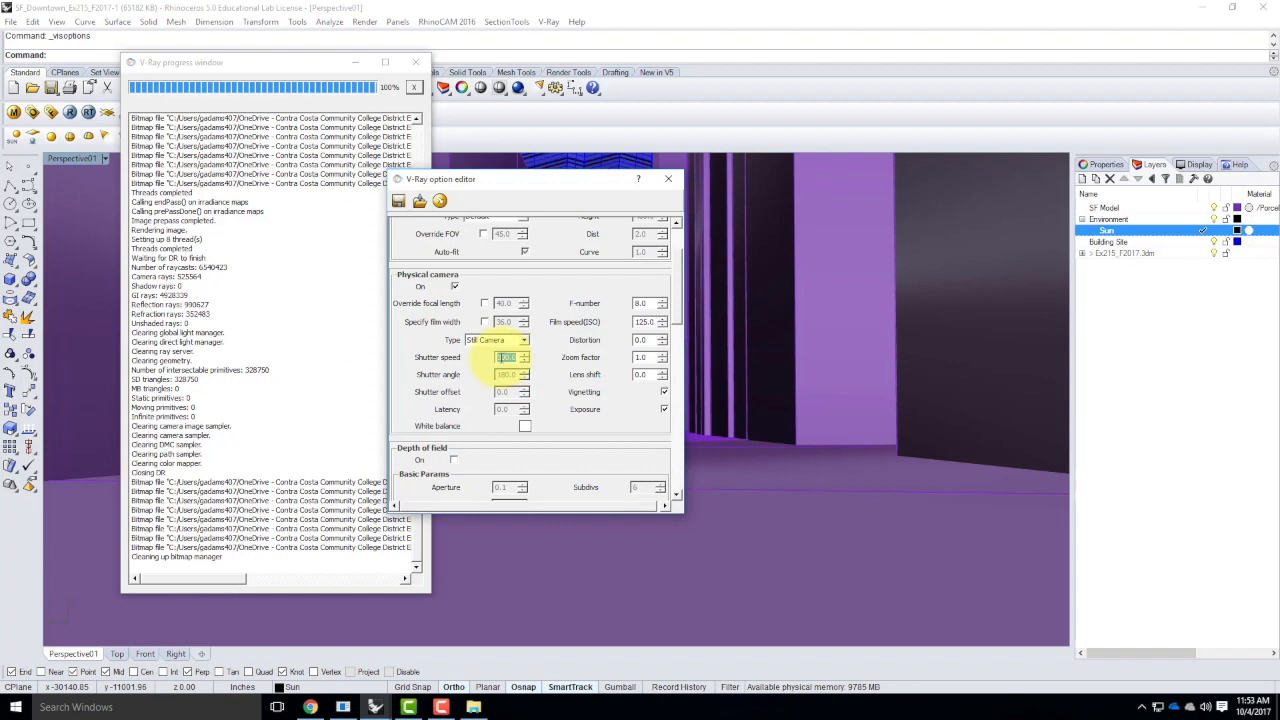
text(200)
click(532, 315)
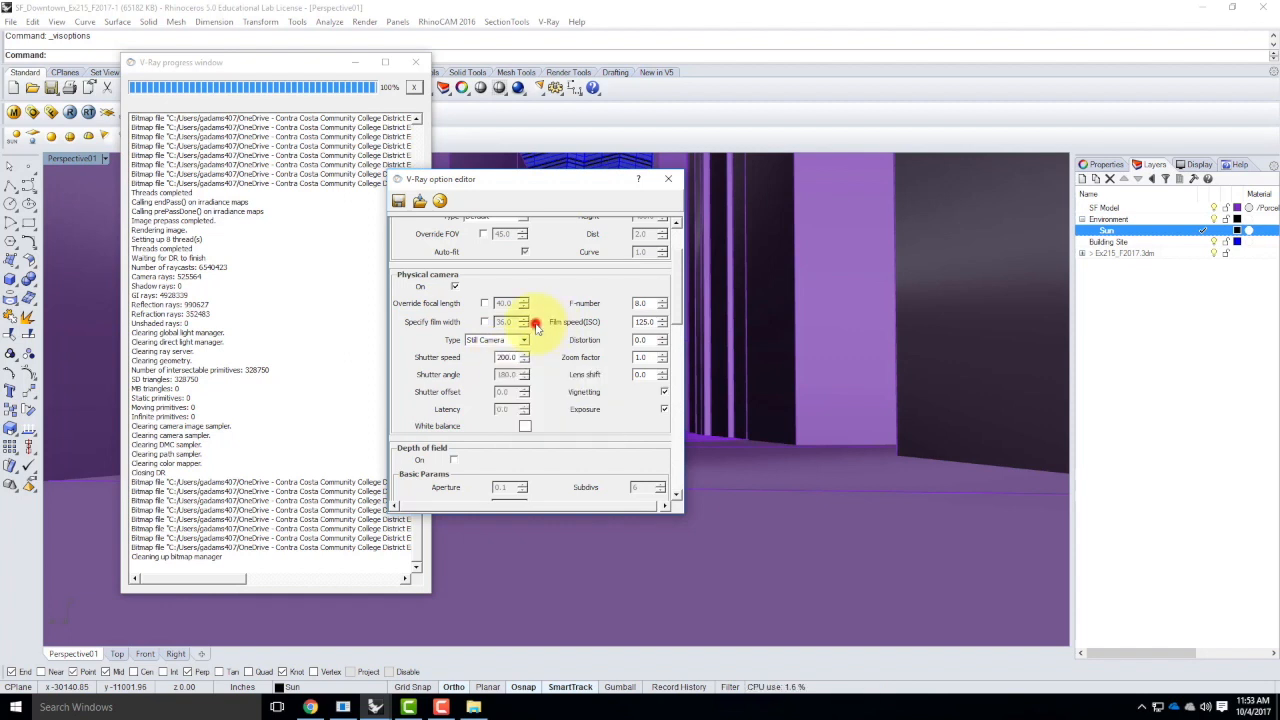
click(670, 180)
Set the V-Ray output height to 400 and lock the image aspect ratio
click(30, 113)
click(675, 272)
drag(675, 303, 676, 418)
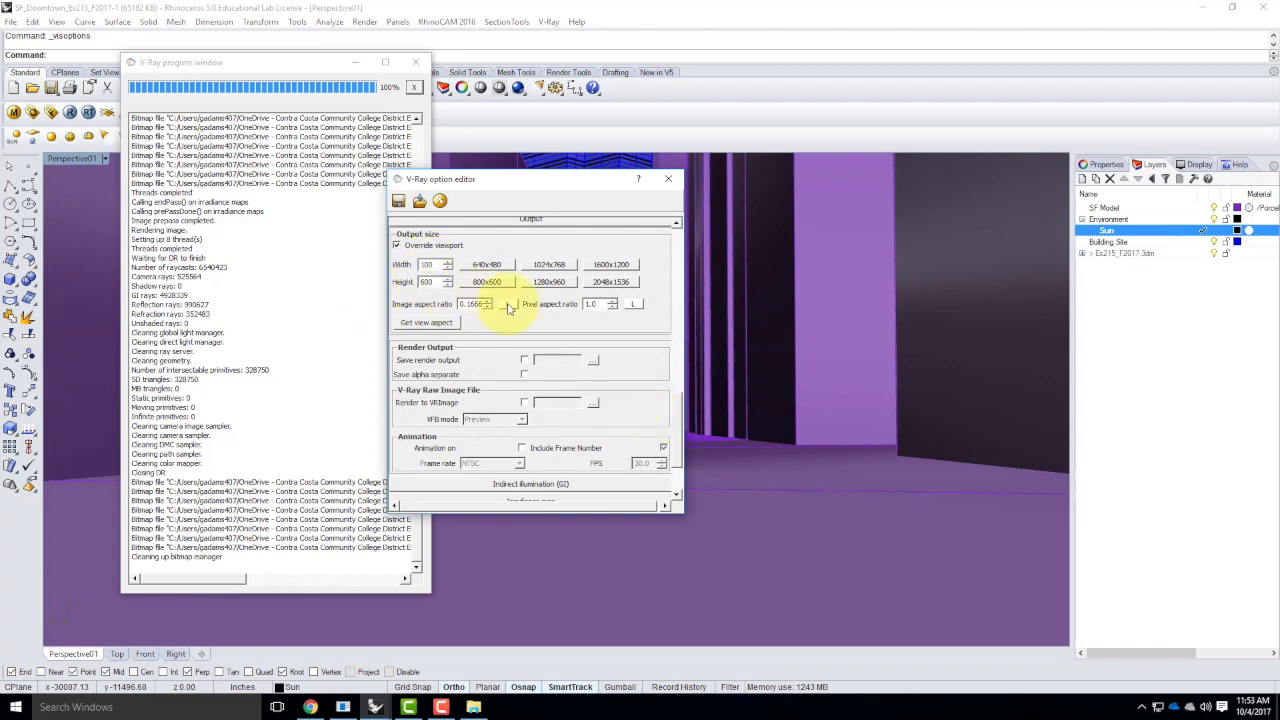
click(509, 304)
click(509, 304)
double_click(428, 282)
text(40)
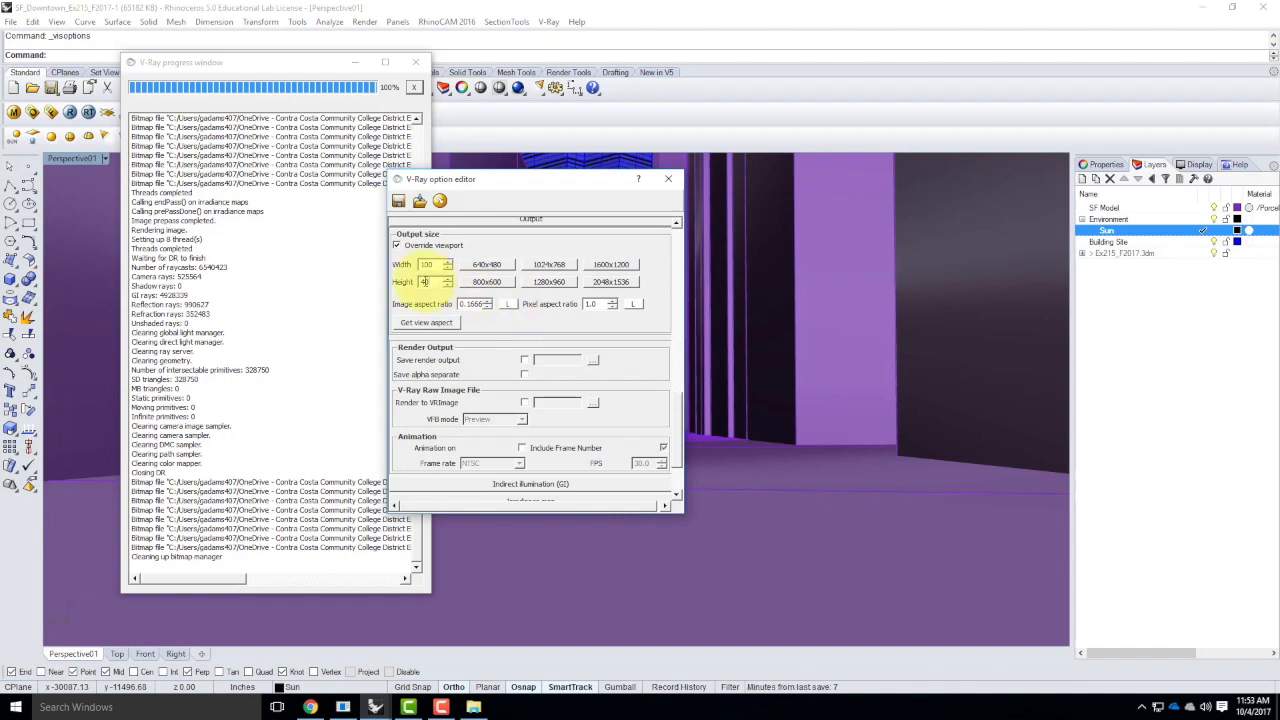
click(508, 304)
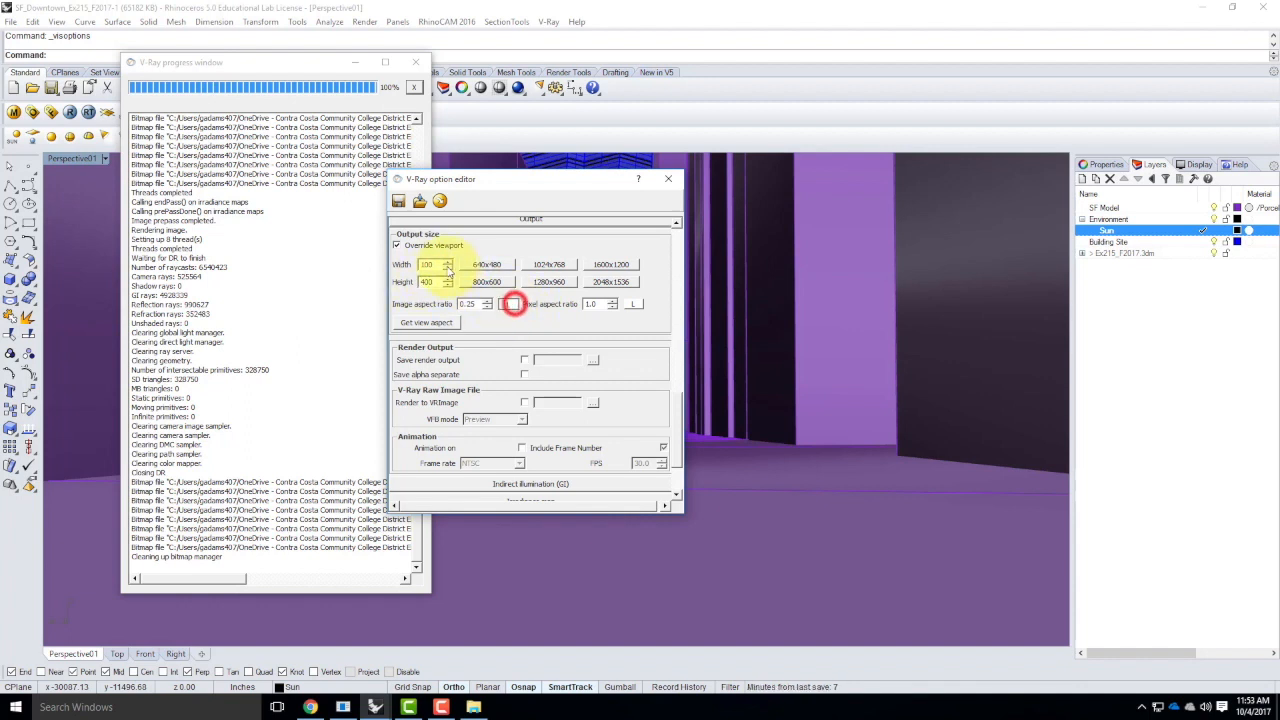
Set the V-Ray output width to 400 with the aspect ratio locked and close the option editor
double_click(430, 264)
text(4)
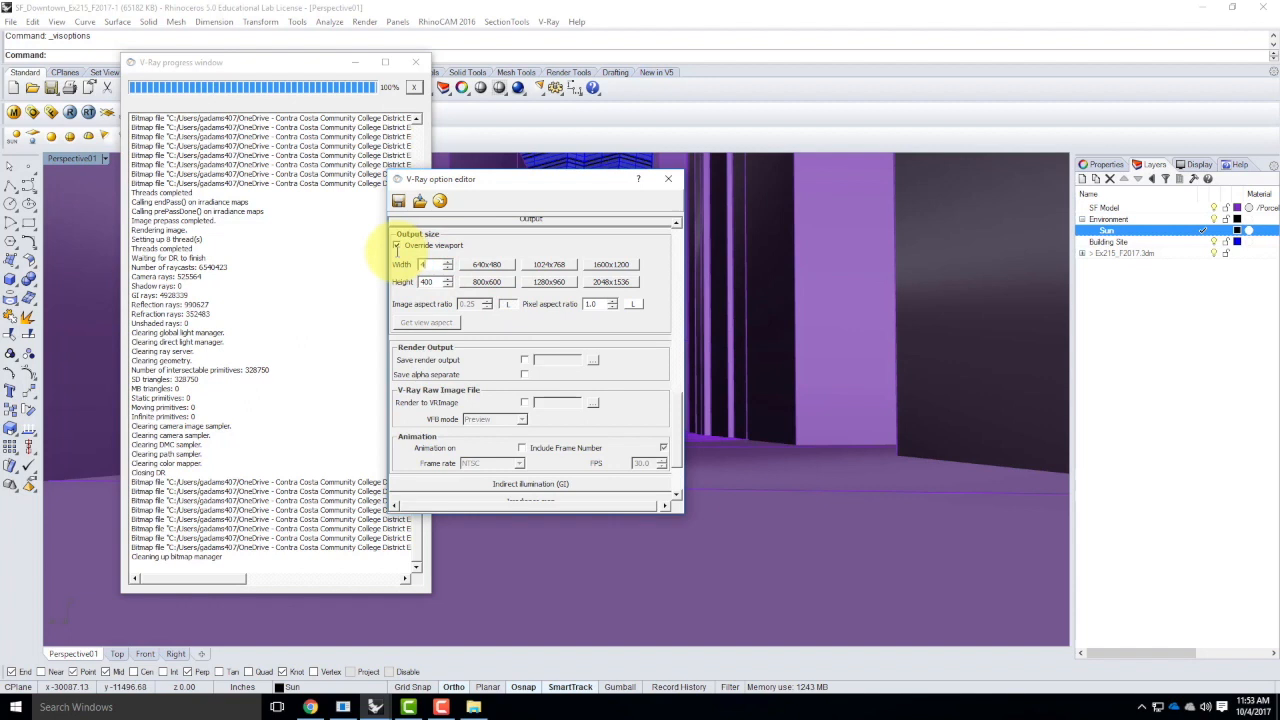
text(00)
click(428, 281)
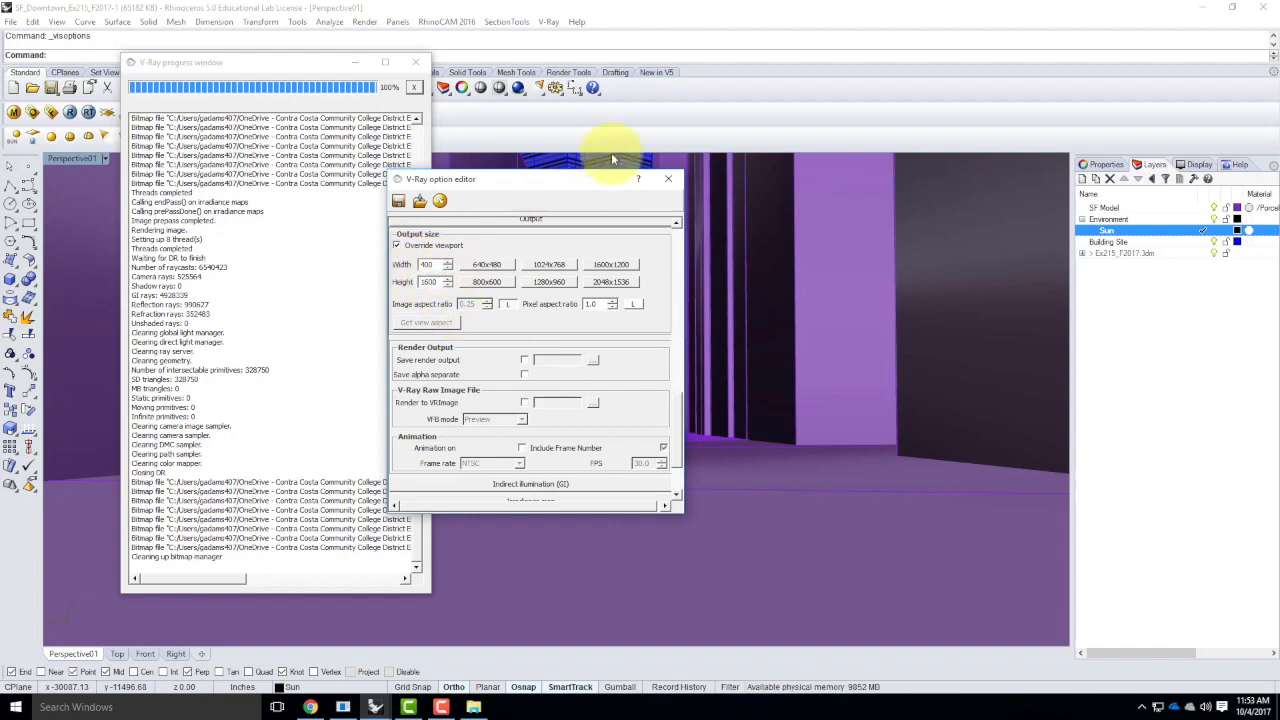
click(670, 182)
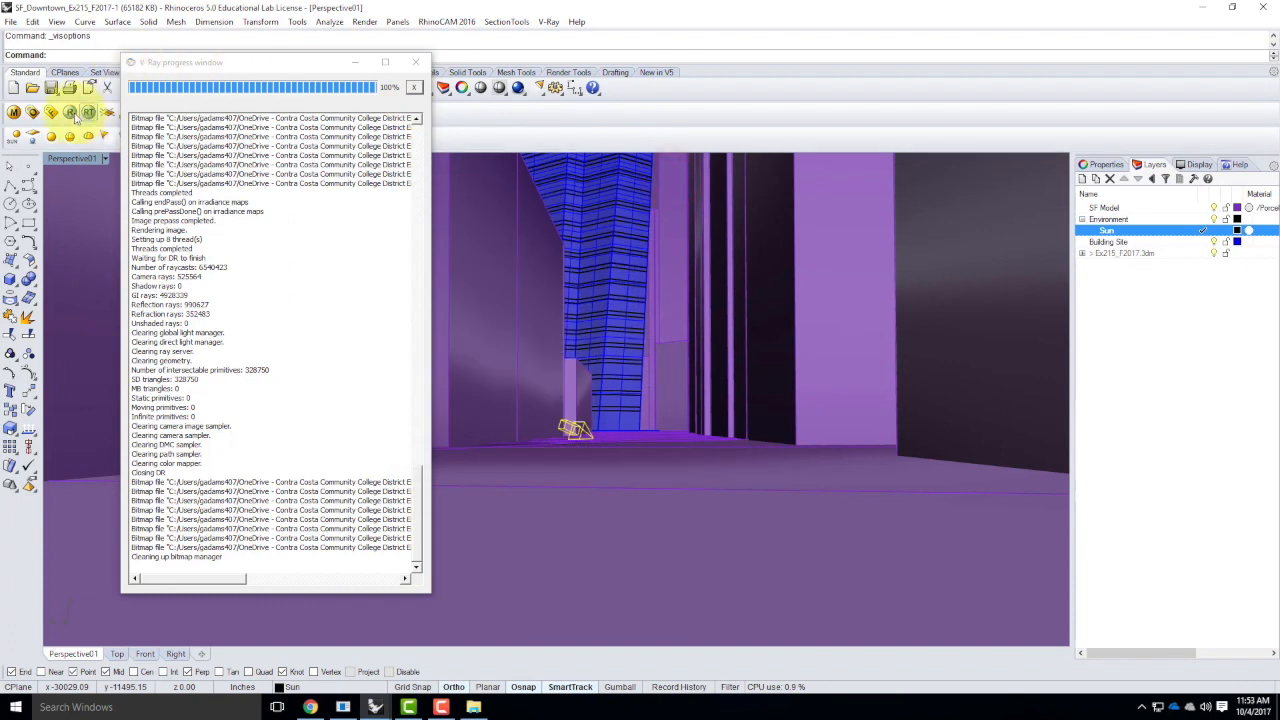
Render the Perspective01 view with V-Ray and inspect the emerging image up close along with the progress log
click(70, 114)
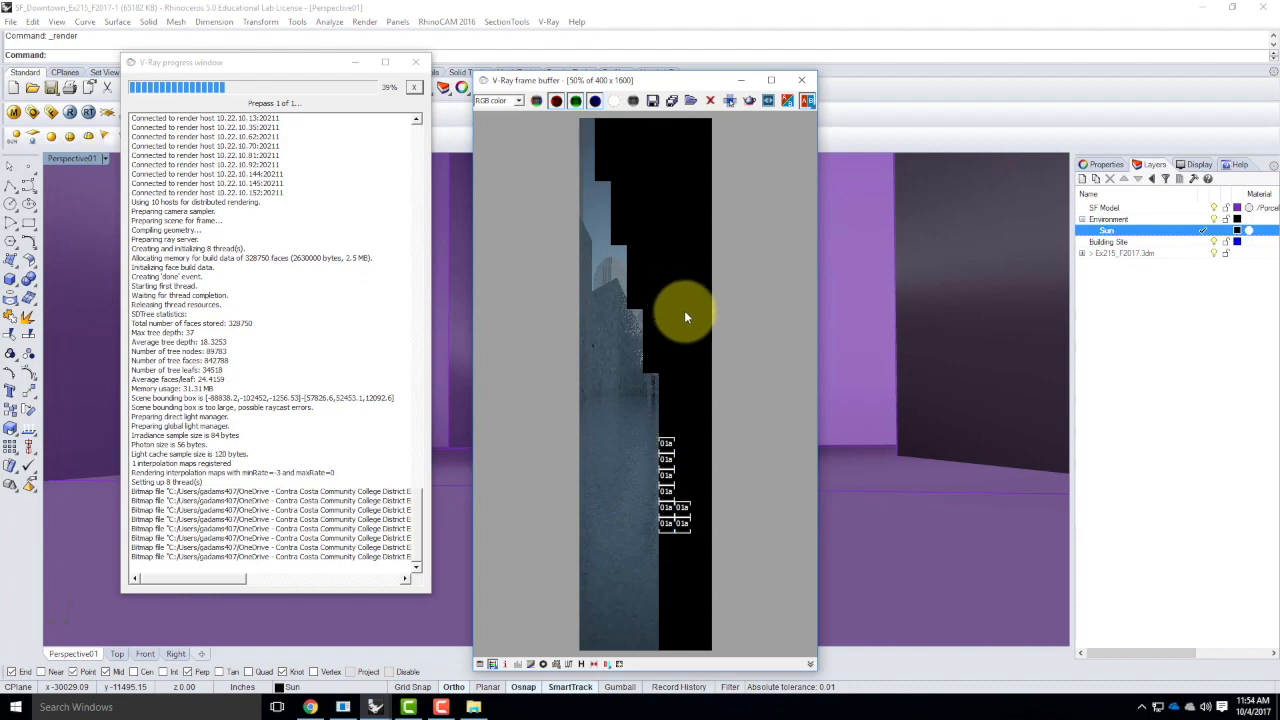
scroll(685, 317, up, 4)
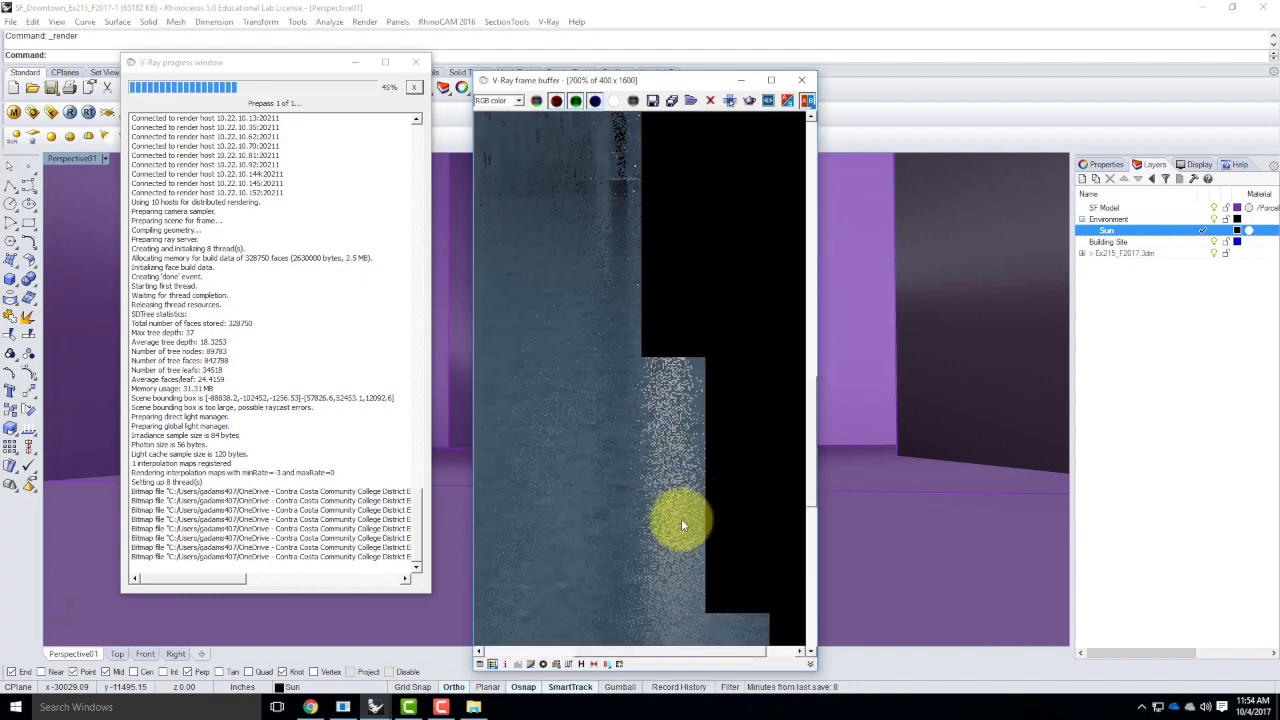
scroll(681, 521, down, 2)
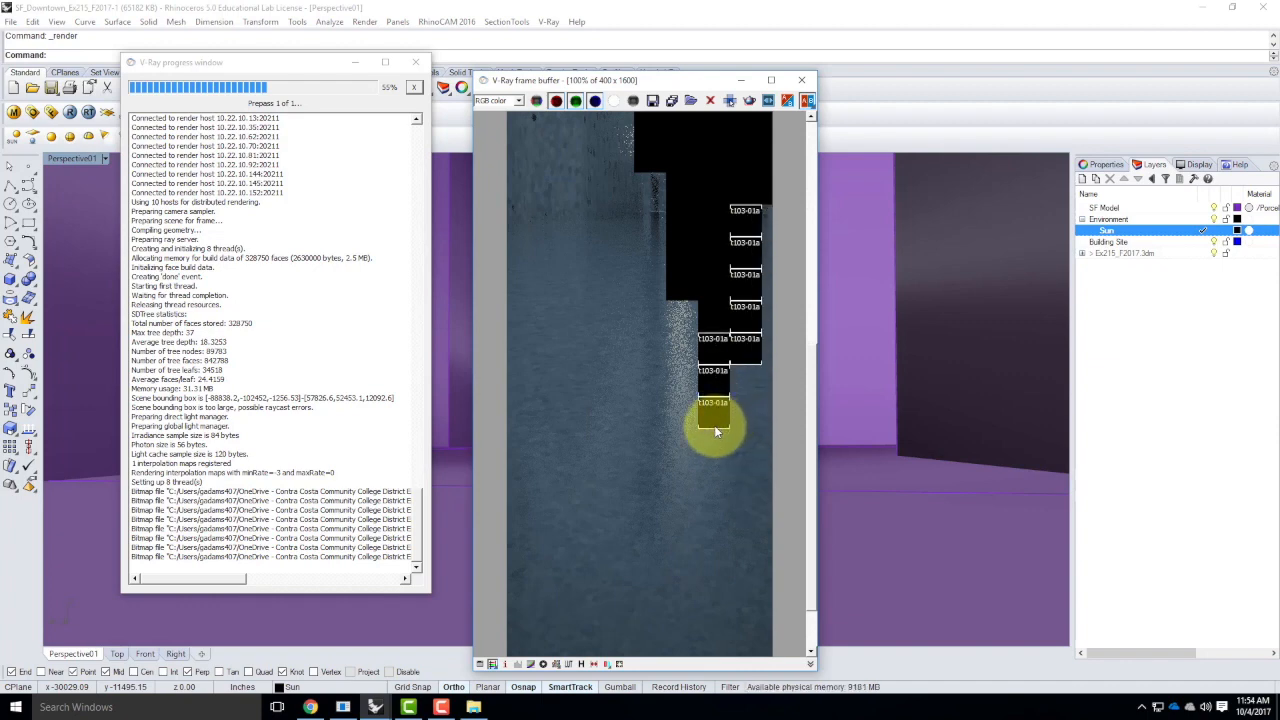
scroll(676, 460, down, 2)
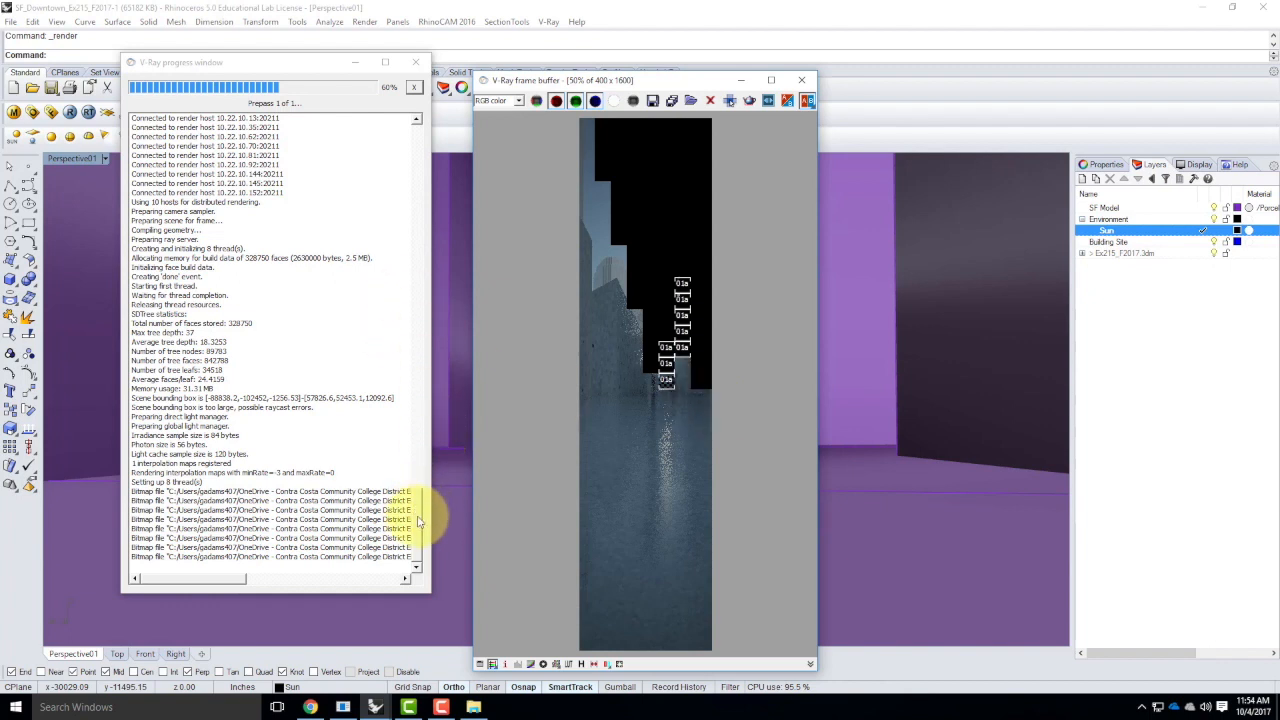
drag(418, 516, 418, 497)
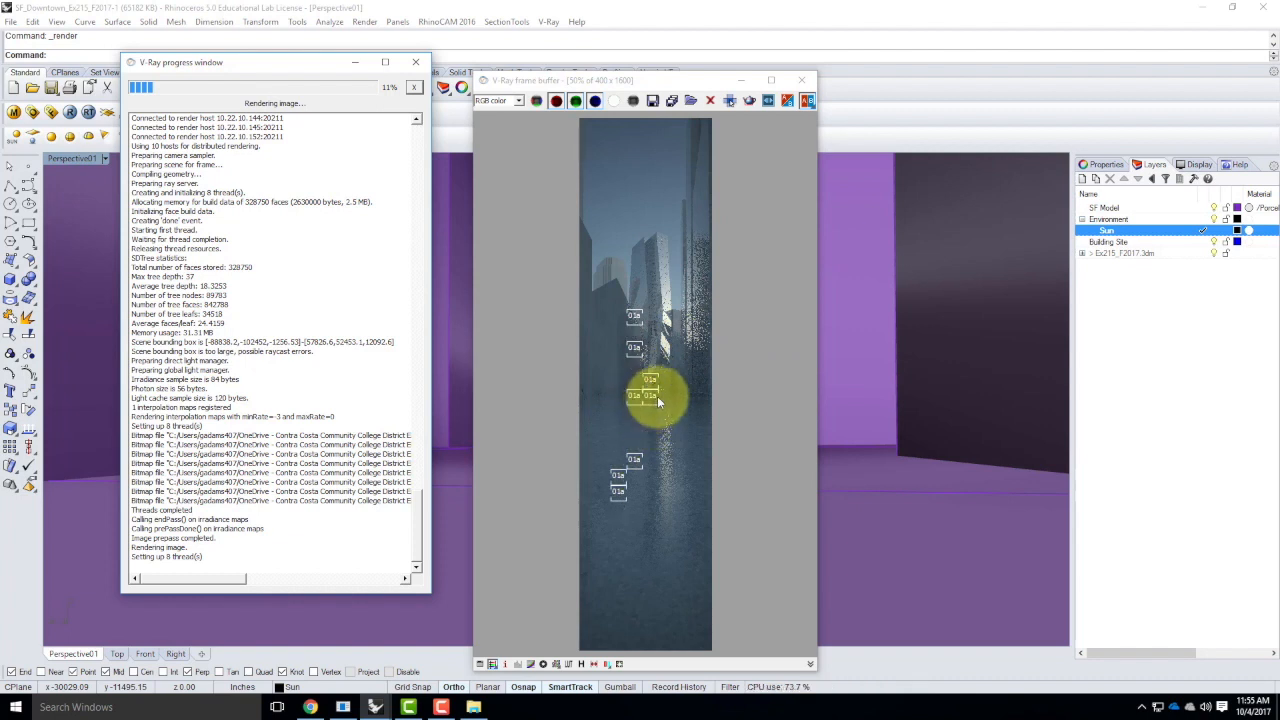
Close the V-Ray frame buffer and progress window and save the scene file
click(801, 80)
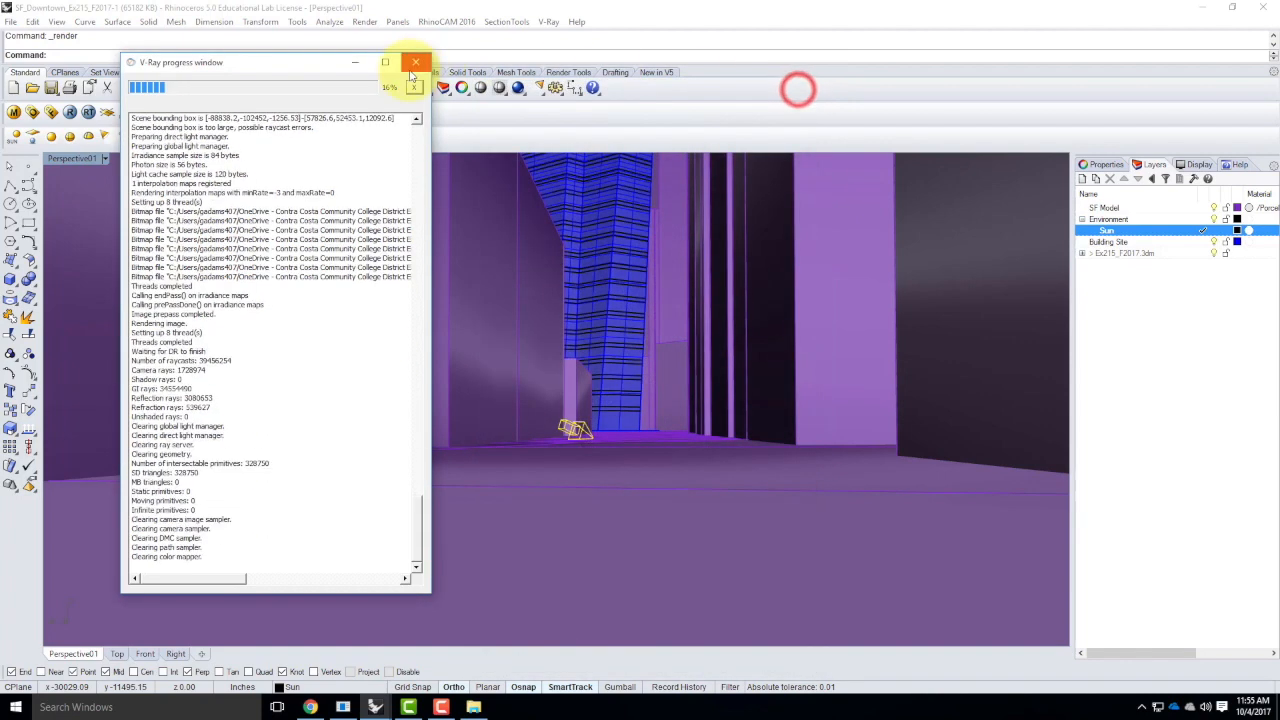
click(417, 62)
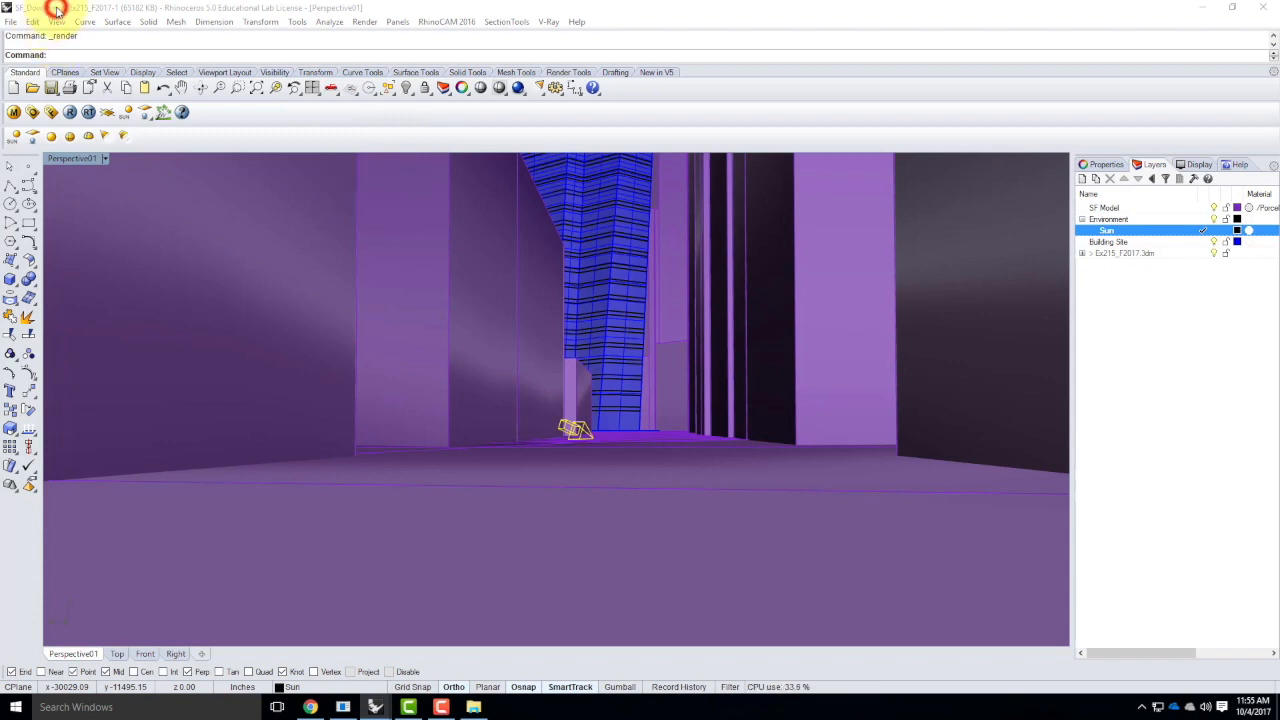
click(11, 21)
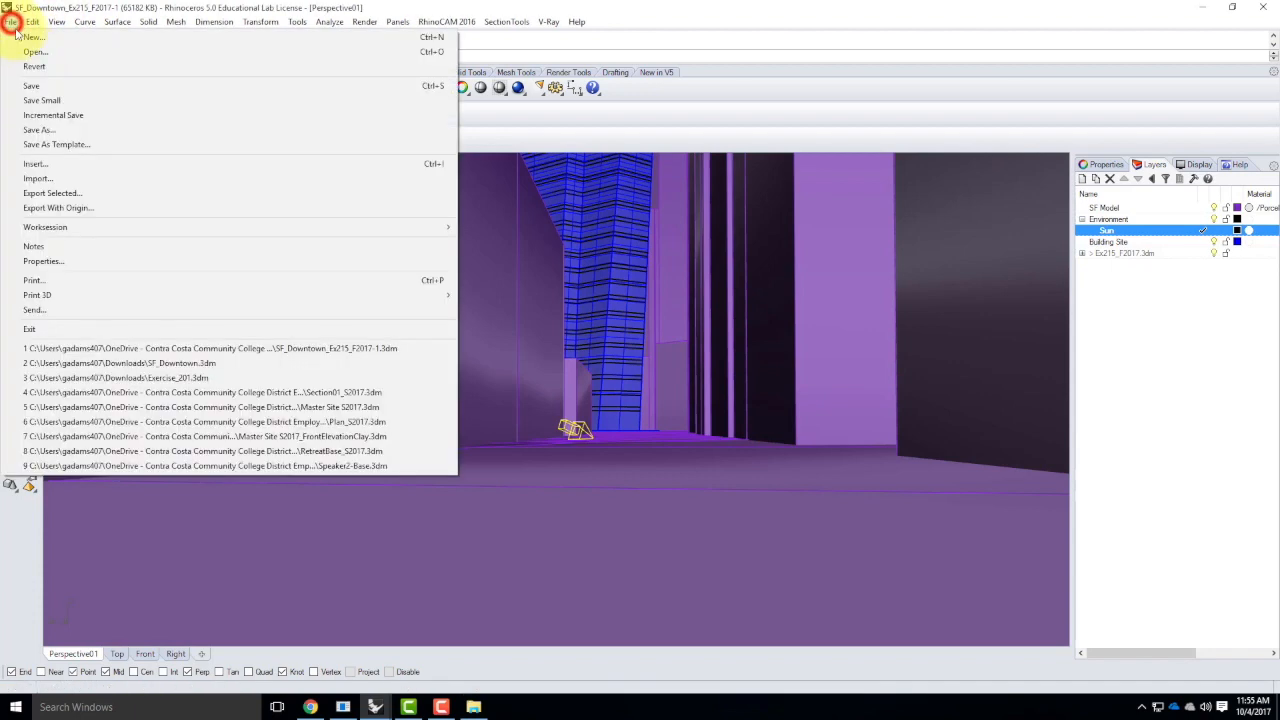
click(31, 86)
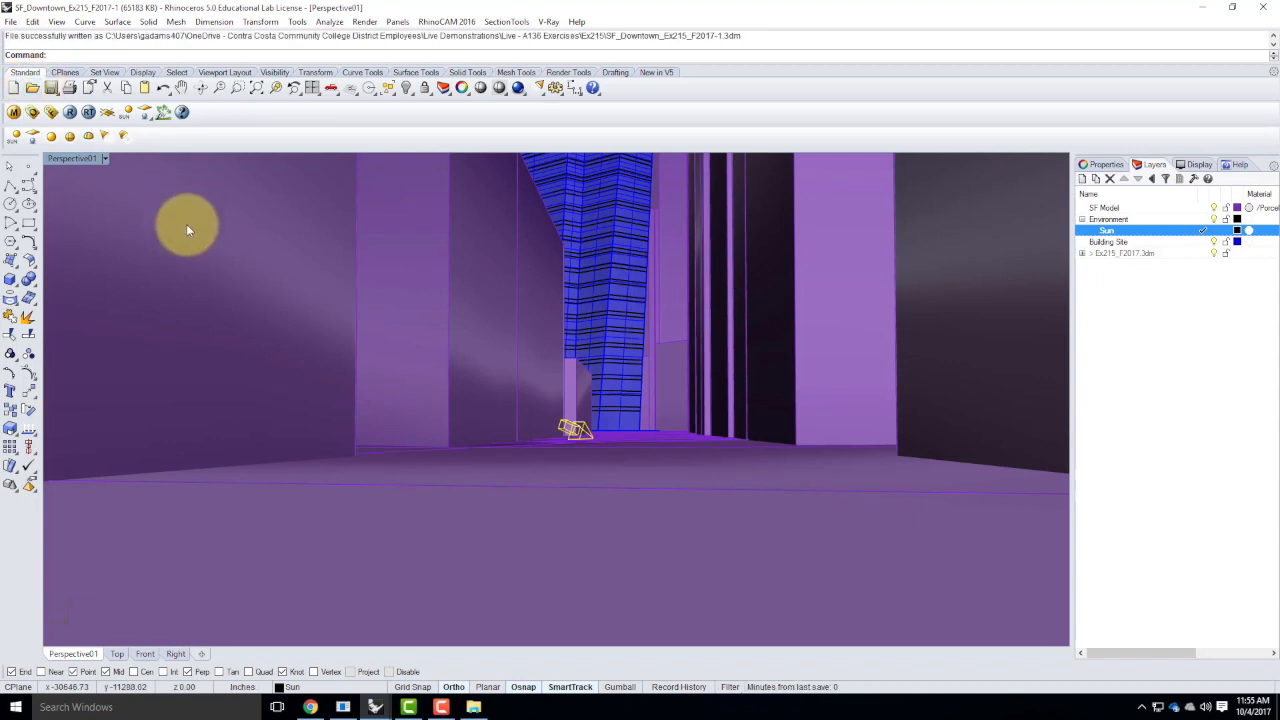
Select all objects on the SF Model layer and name their V-Ray mesh export SanFrancisco-Mesh in the Ex215 exercise folder
right_click(1118, 208)
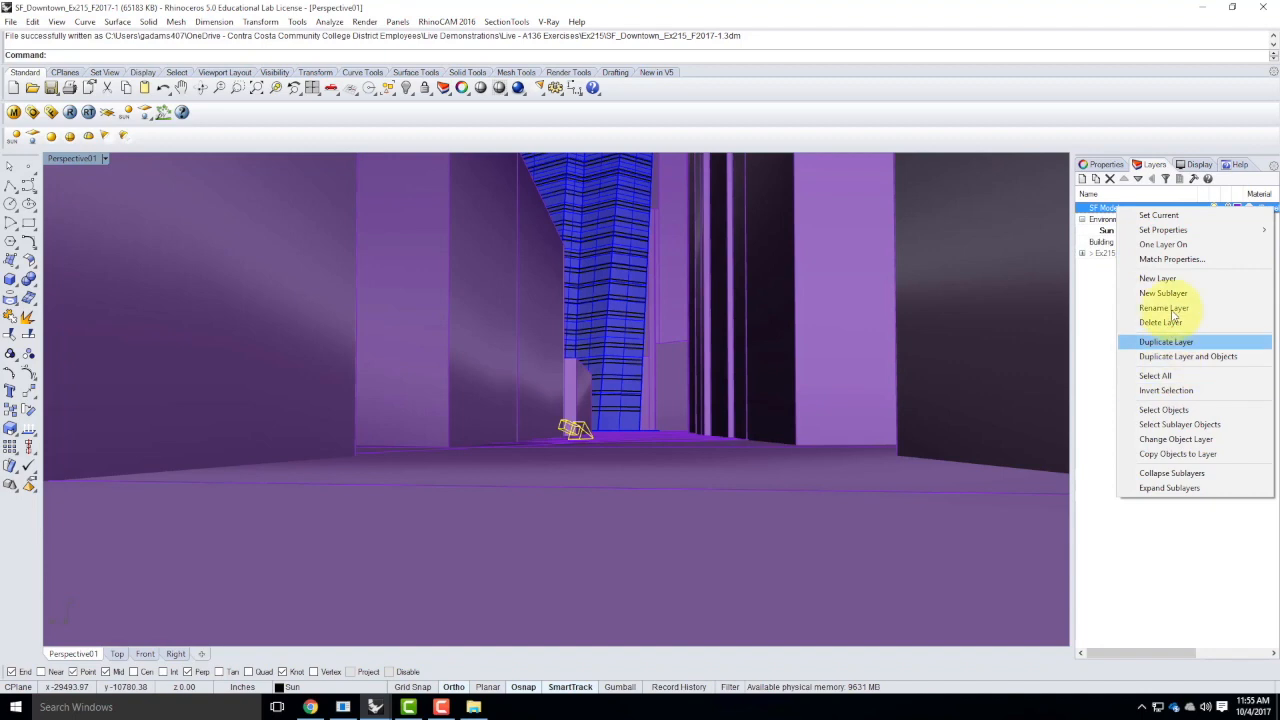
click(1163, 409)
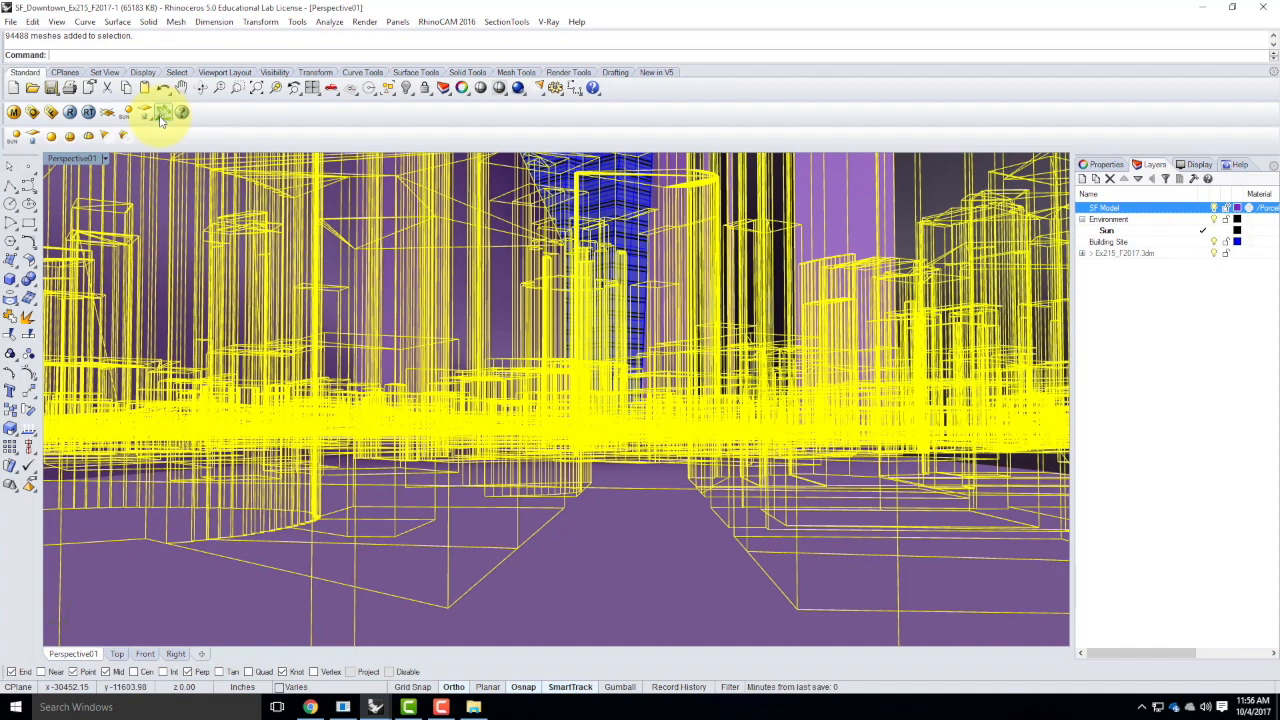
click(161, 117)
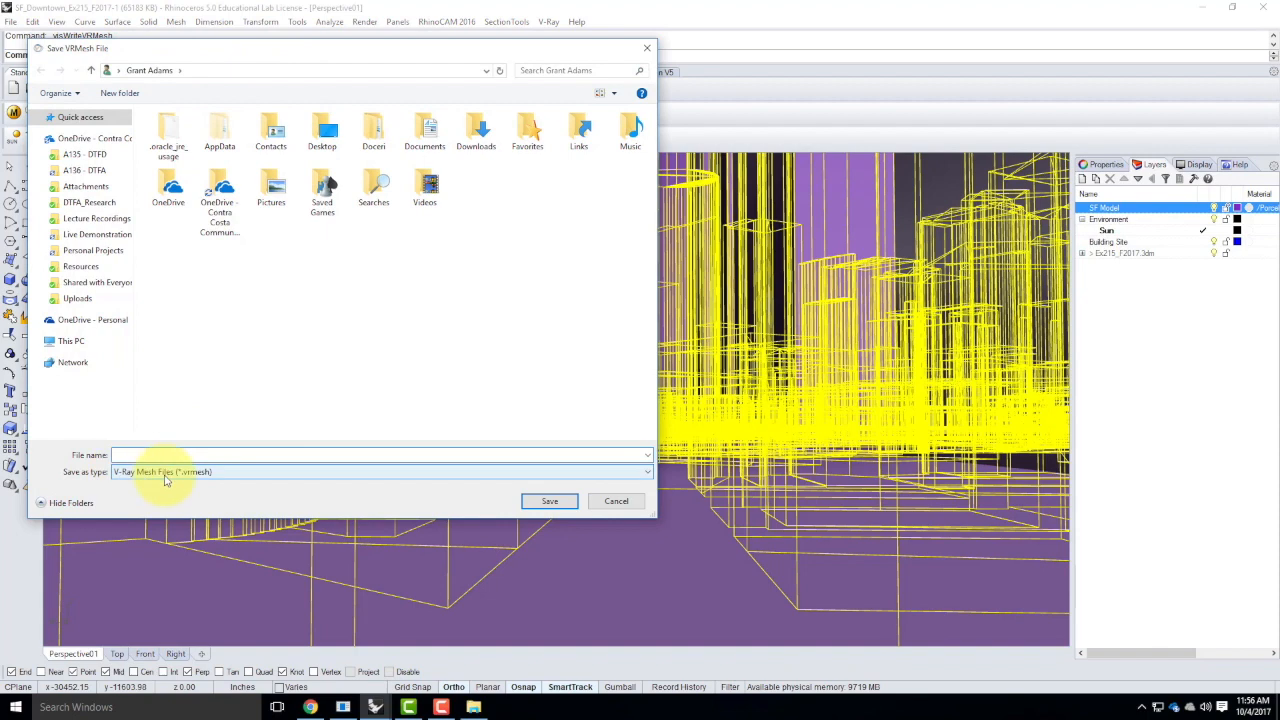
click(95, 236)
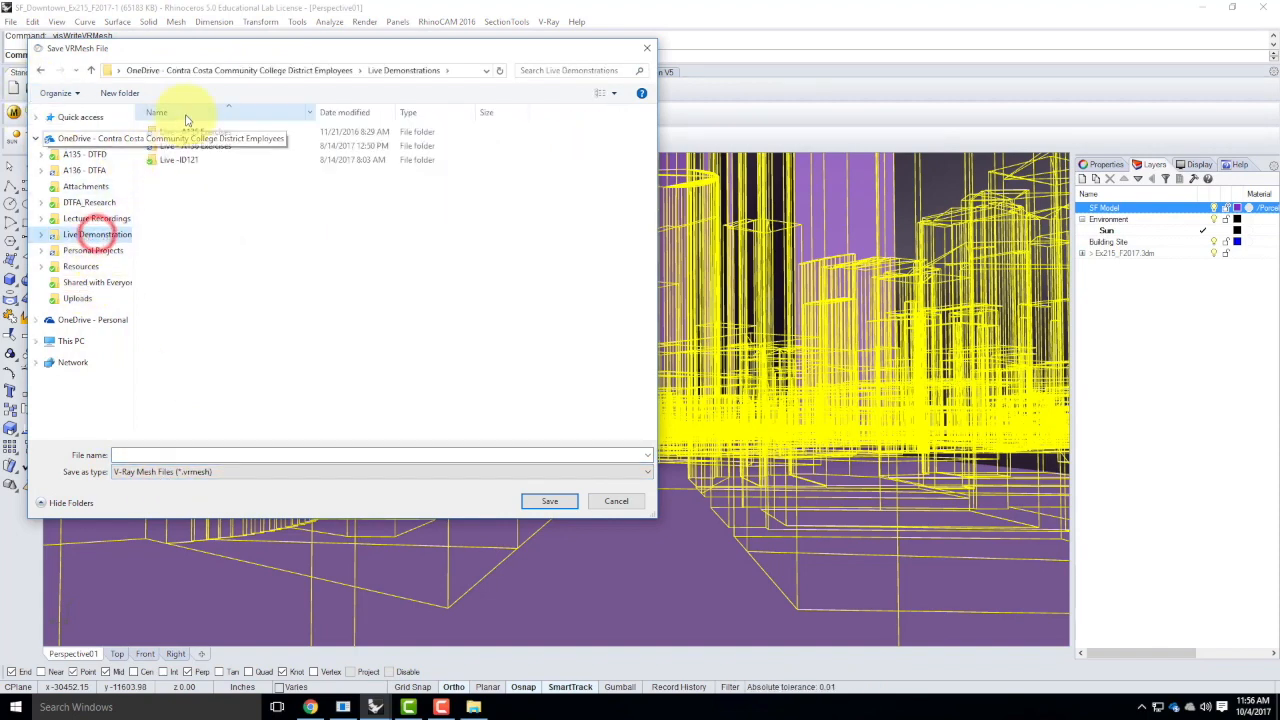
double_click(201, 146)
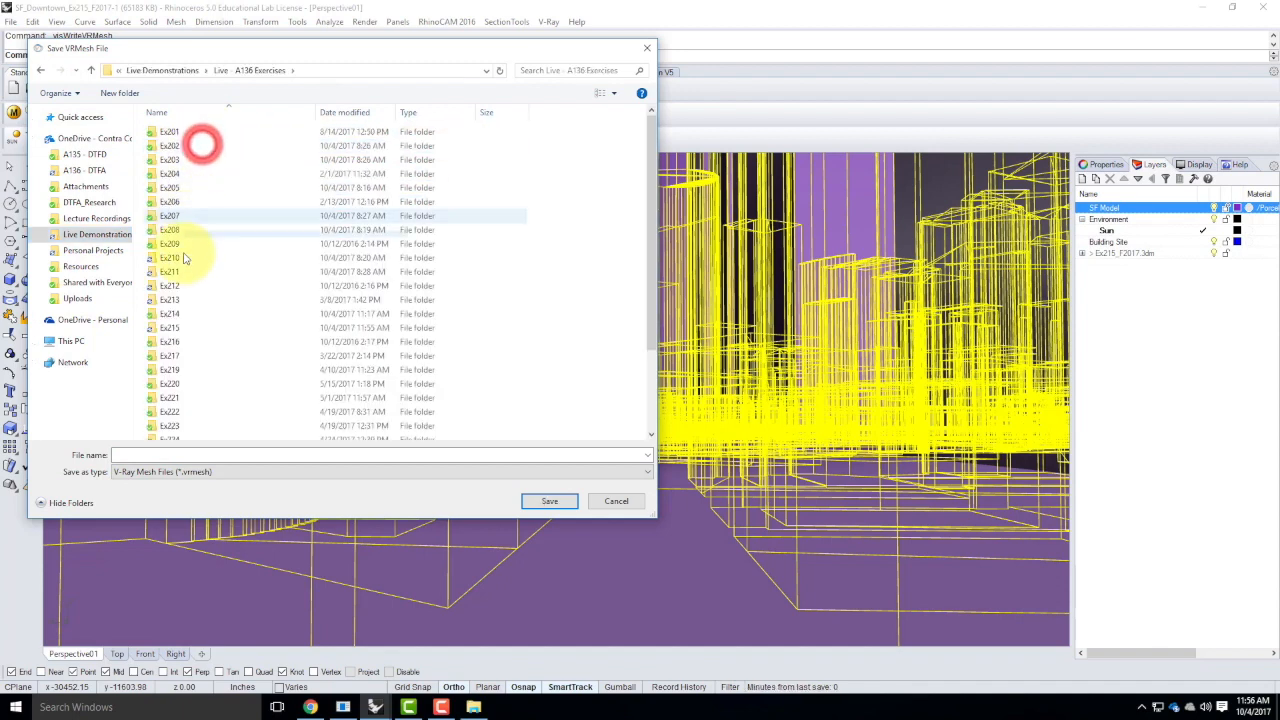
double_click(173, 327)
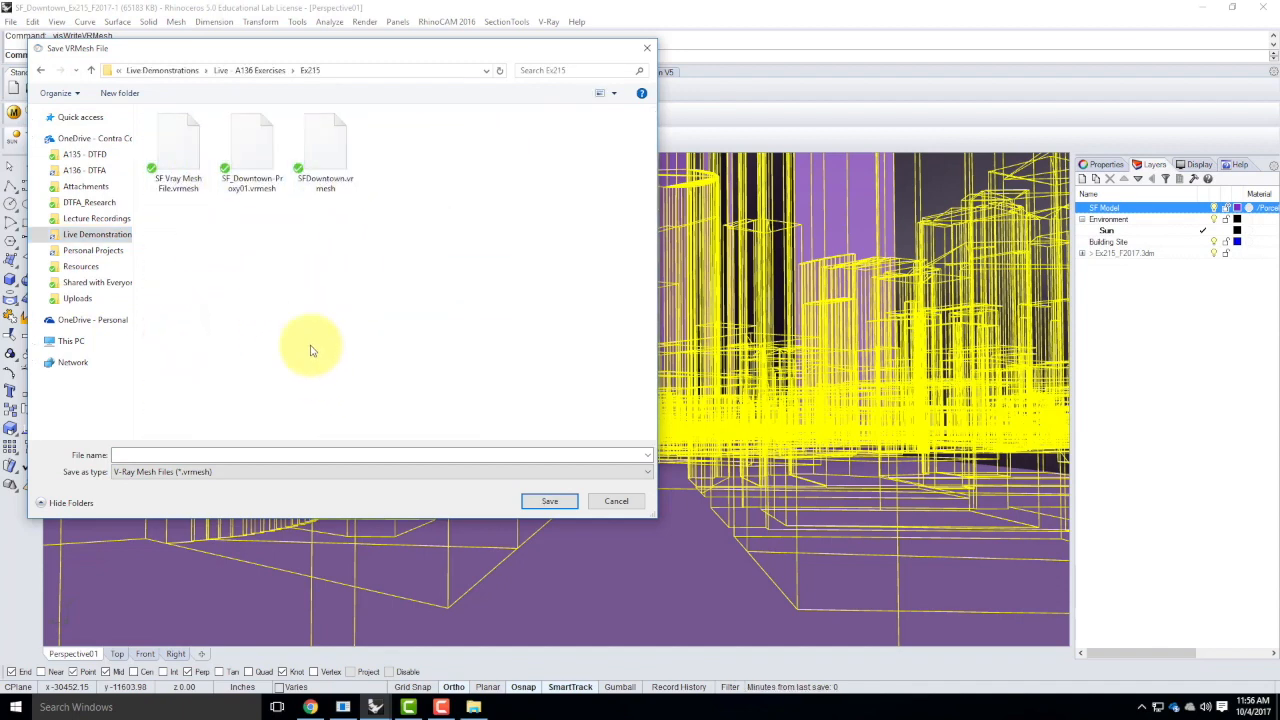
click(158, 456)
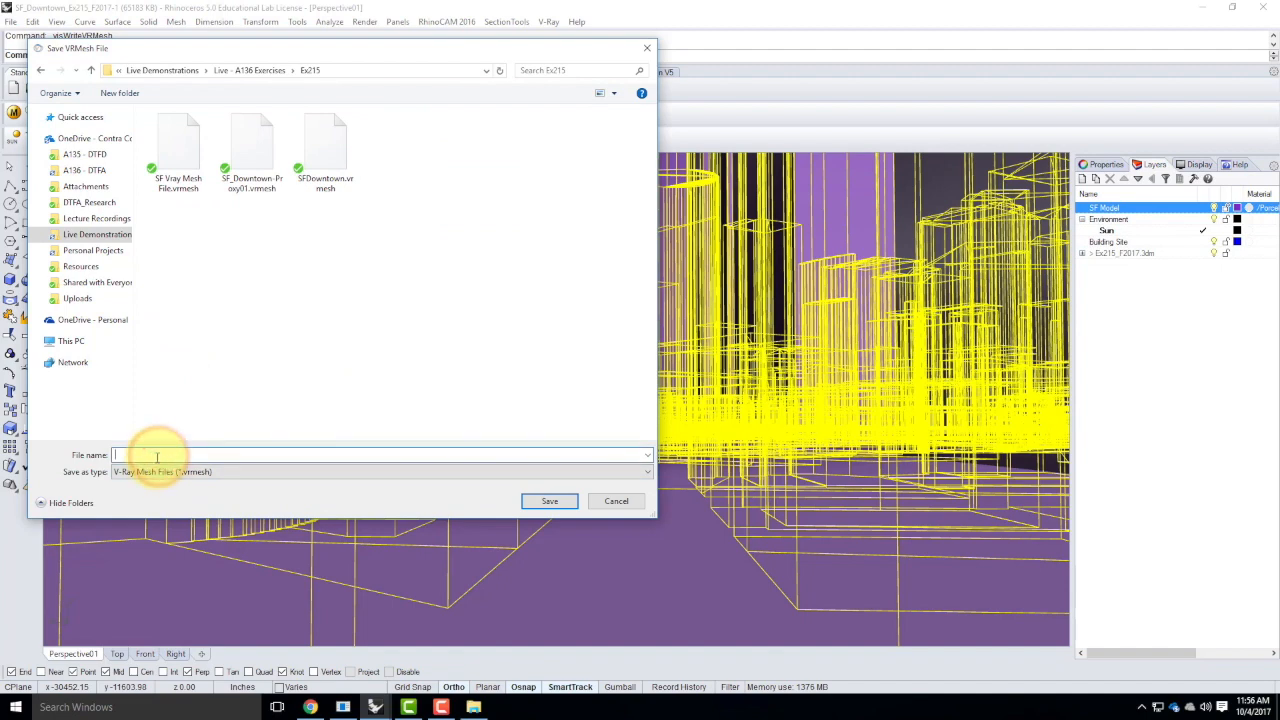
text(San)
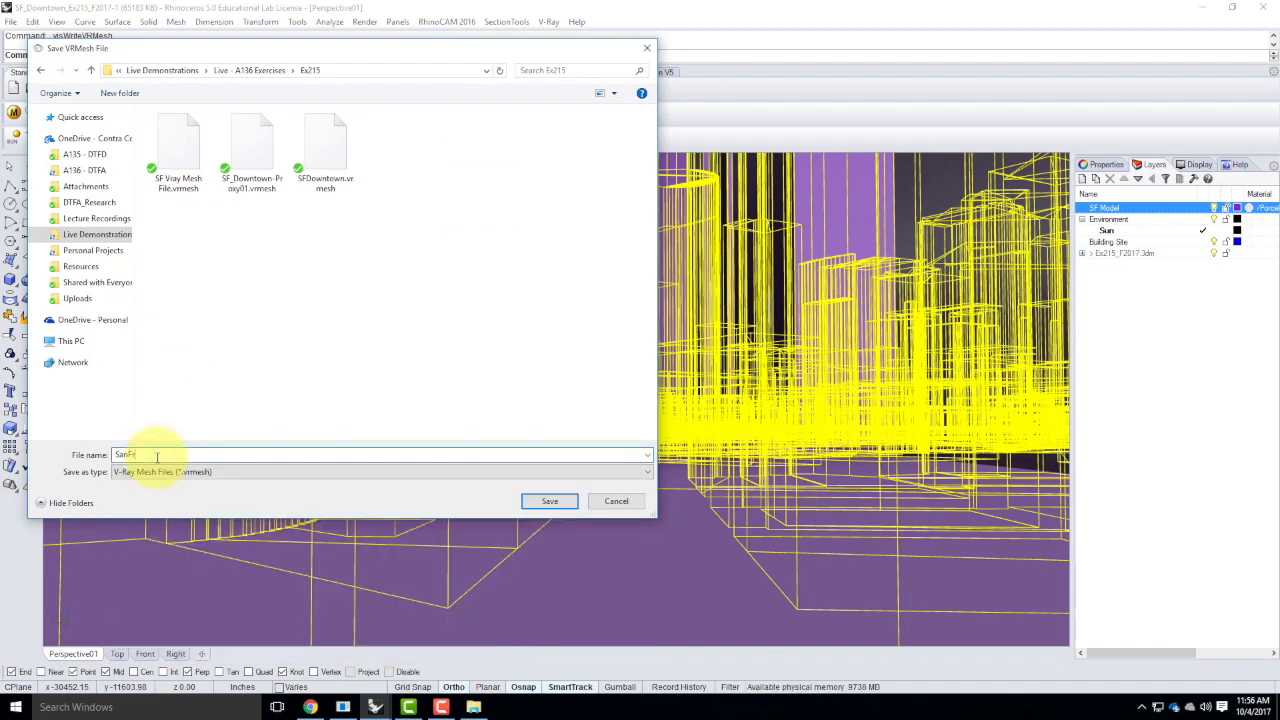
text(Francisco-Mesh)
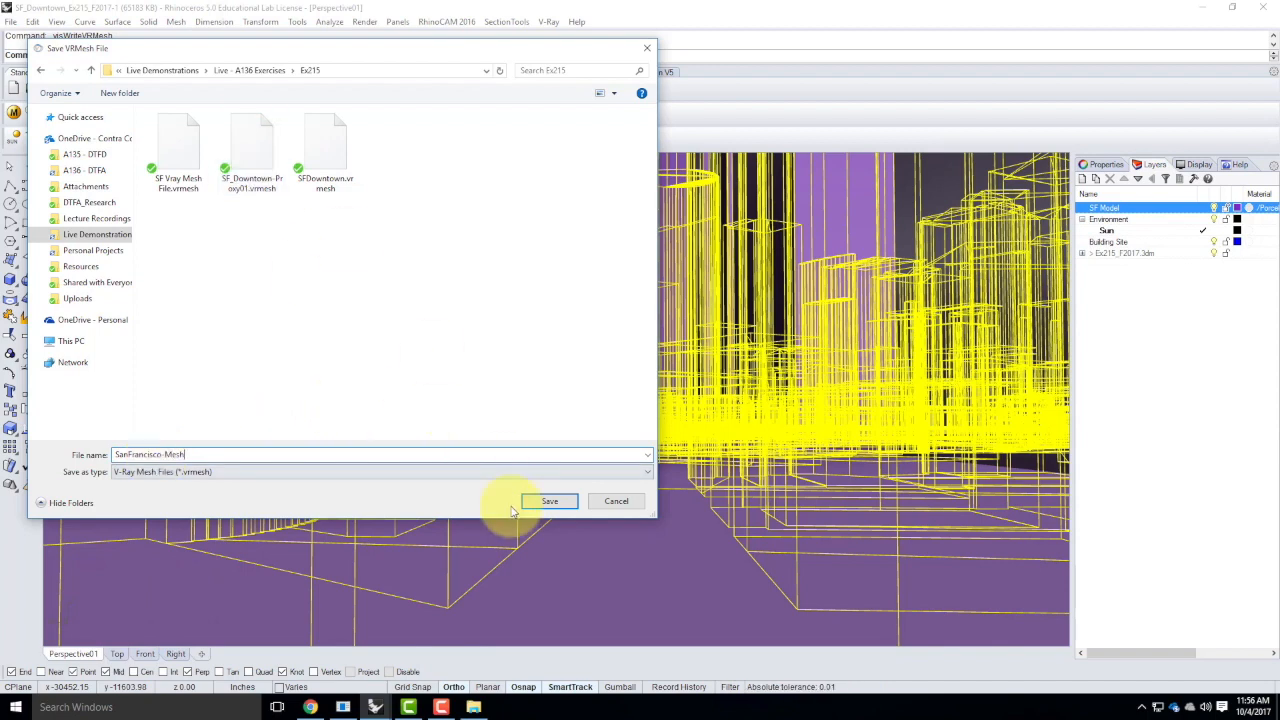
click(569, 504)
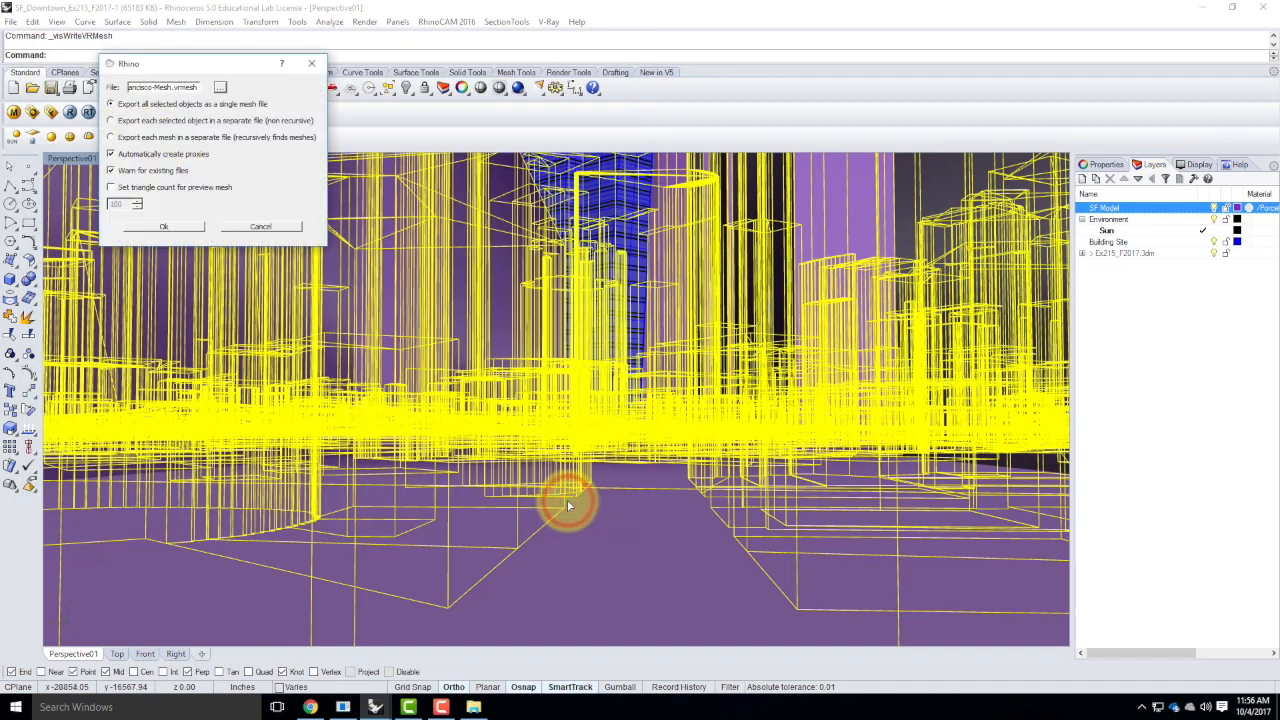
drag(198, 65, 334, 197)
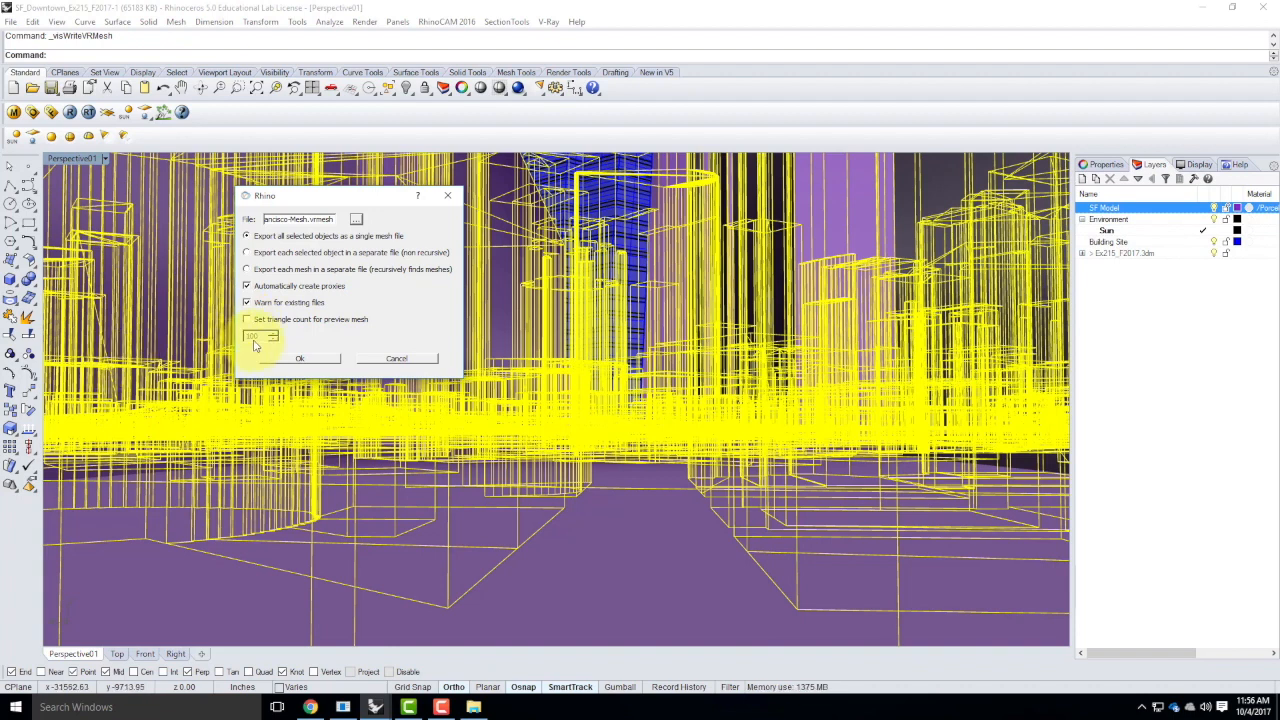
Try a custom triangle count of 1000 for the preview mesh
click(246, 320)
click(262, 336)
text(0)
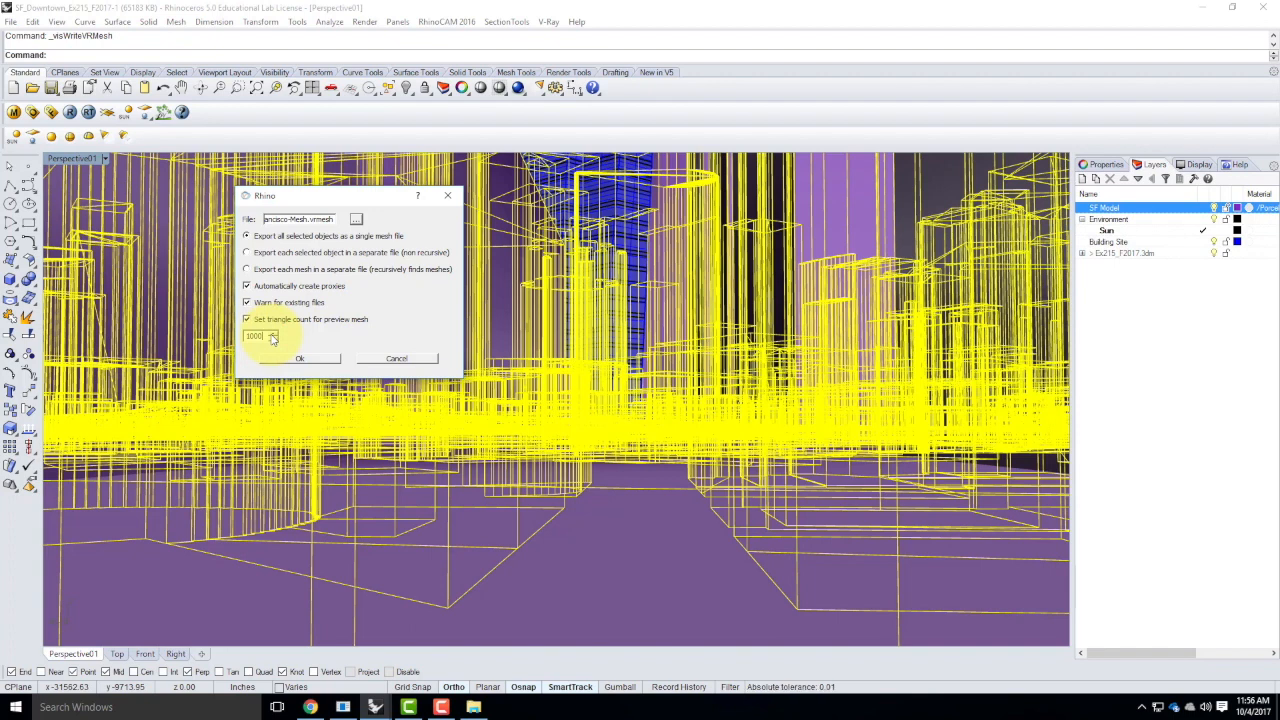
click(258, 337)
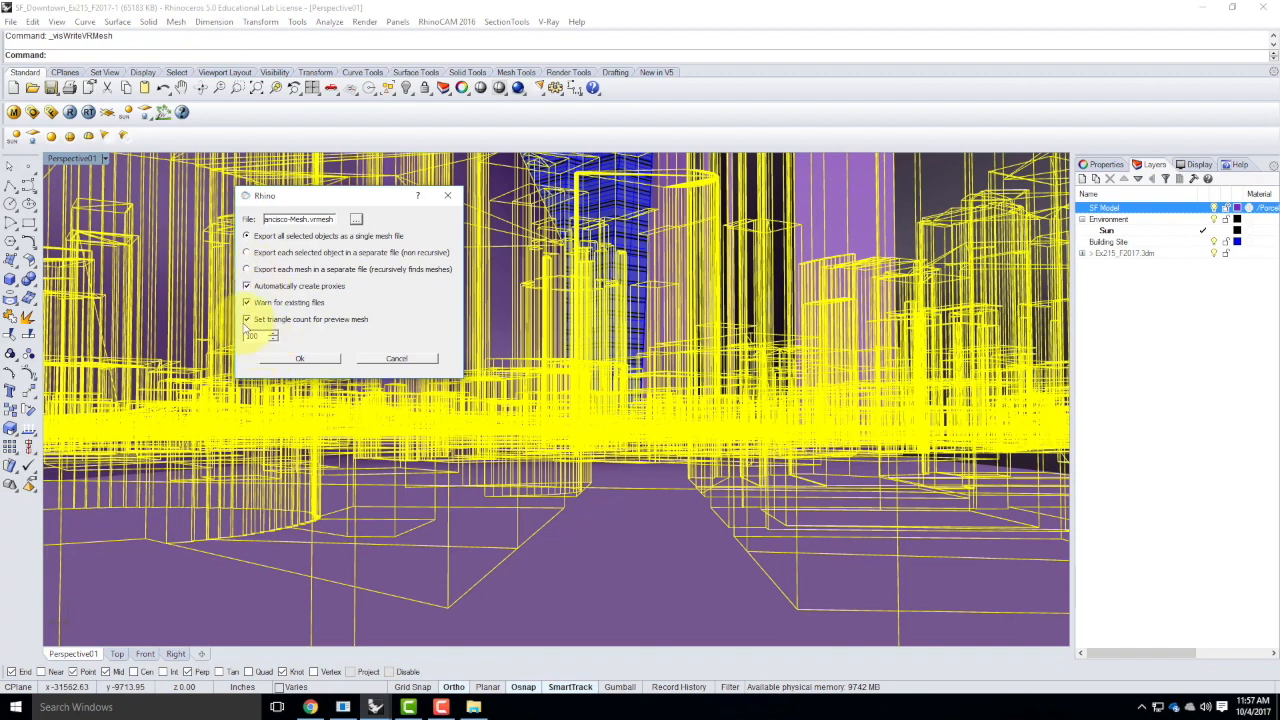
click(246, 320)
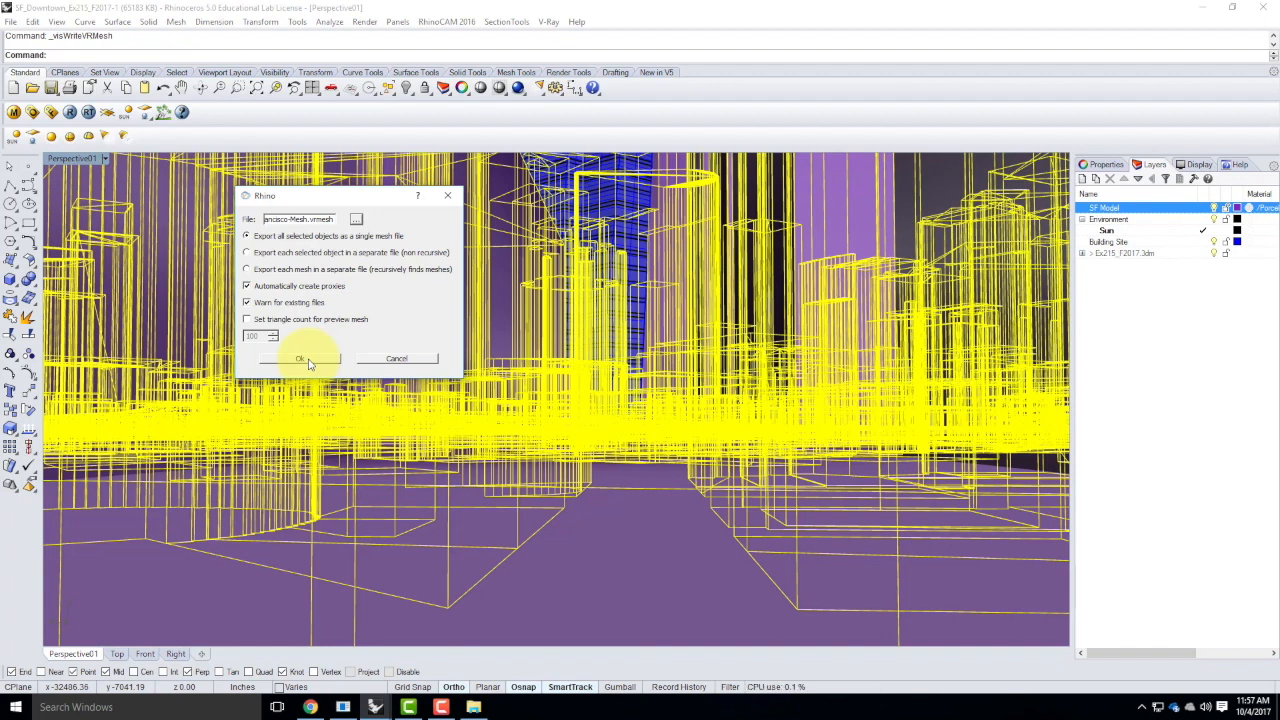
Export the selected city objects as a single V-Ray mesh file with proxies created automatically
click(302, 359)
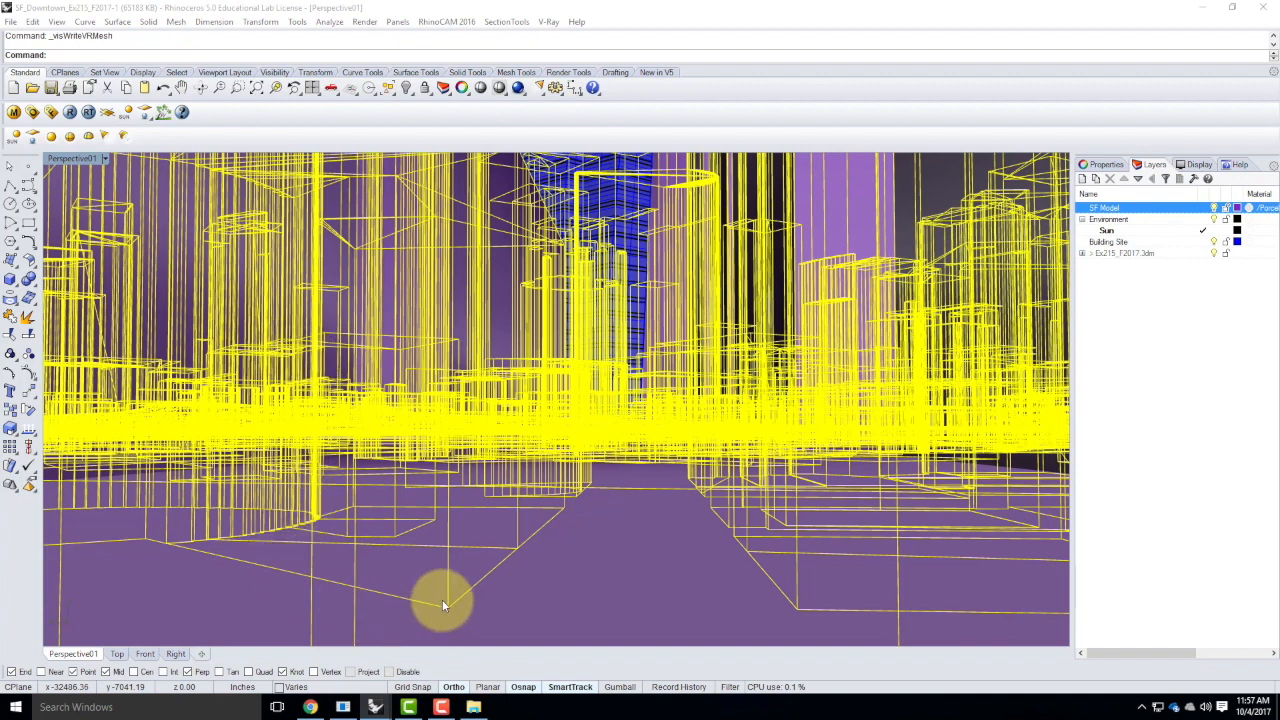
click(455, 707)
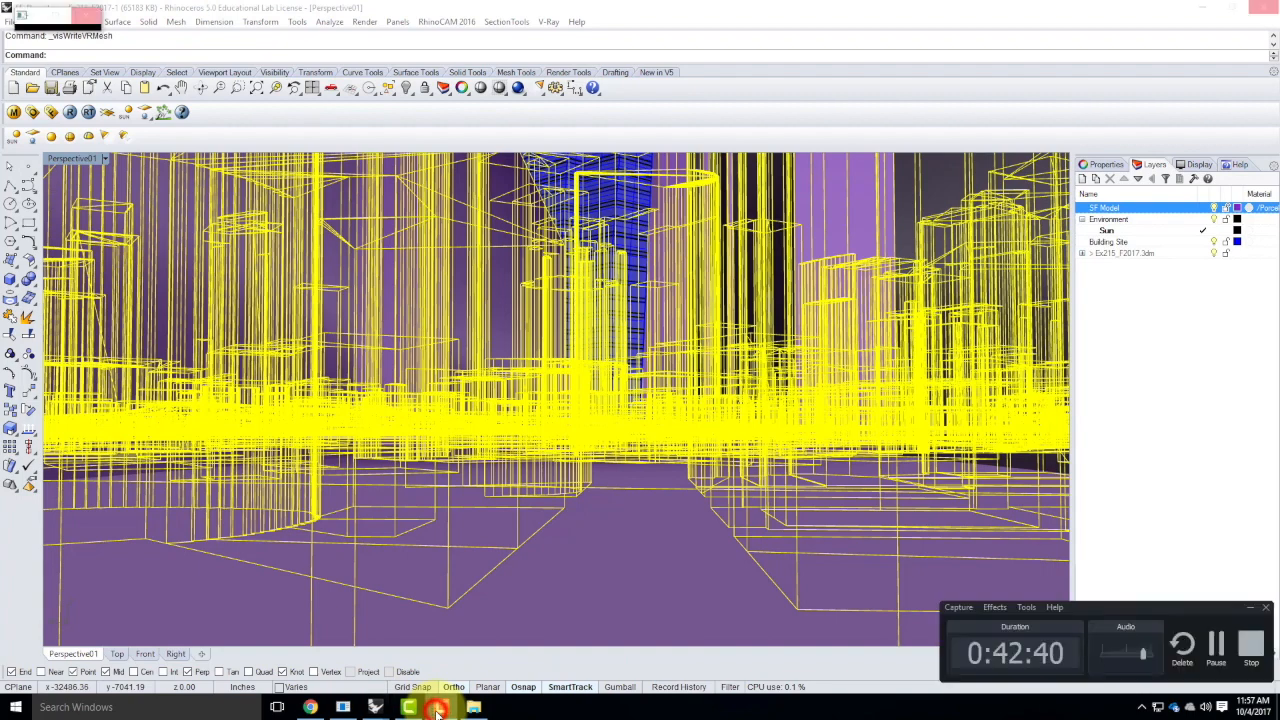
click(1220, 646)
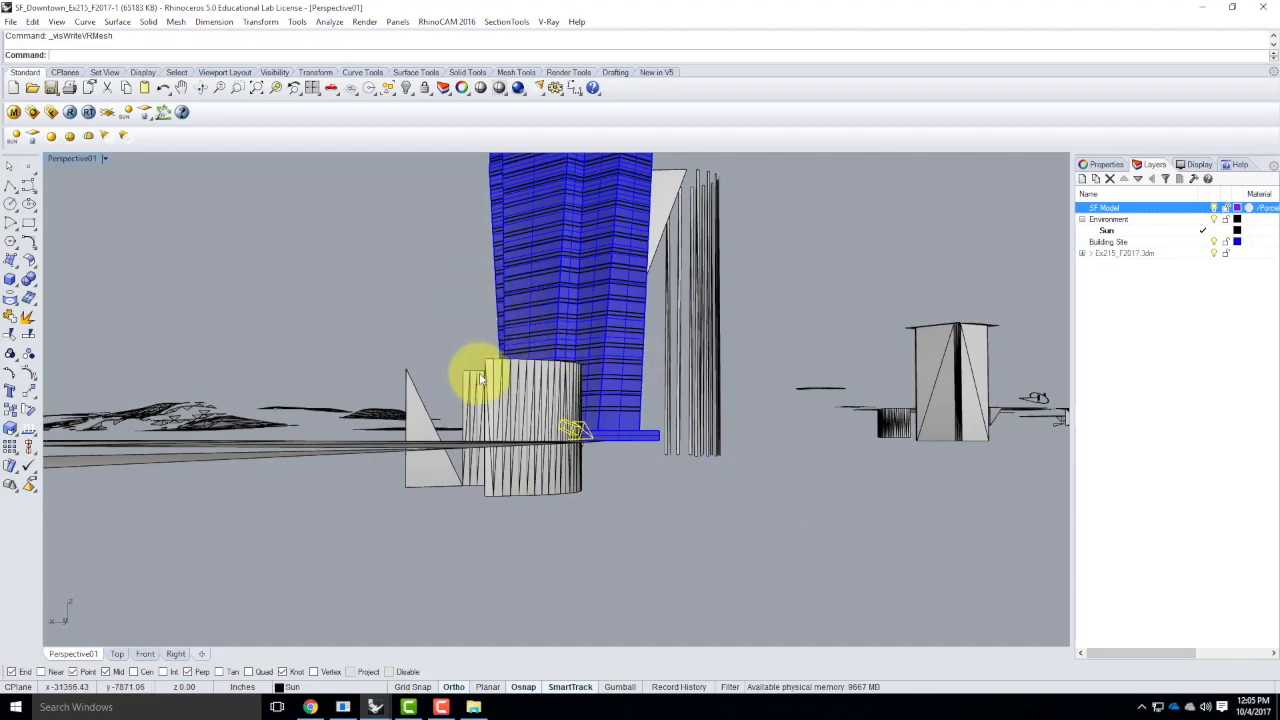
Examine the proxy preview of the city model around the blue skyscraper from several angles and distances
right_drag(412, 295, 418, 369)
scroll(430, 385, down, 10)
scroll(566, 434, up, 9)
scroll(438, 305, down, 11)
scroll(486, 420, up, 9)
right_drag(617, 408, 760, 412)
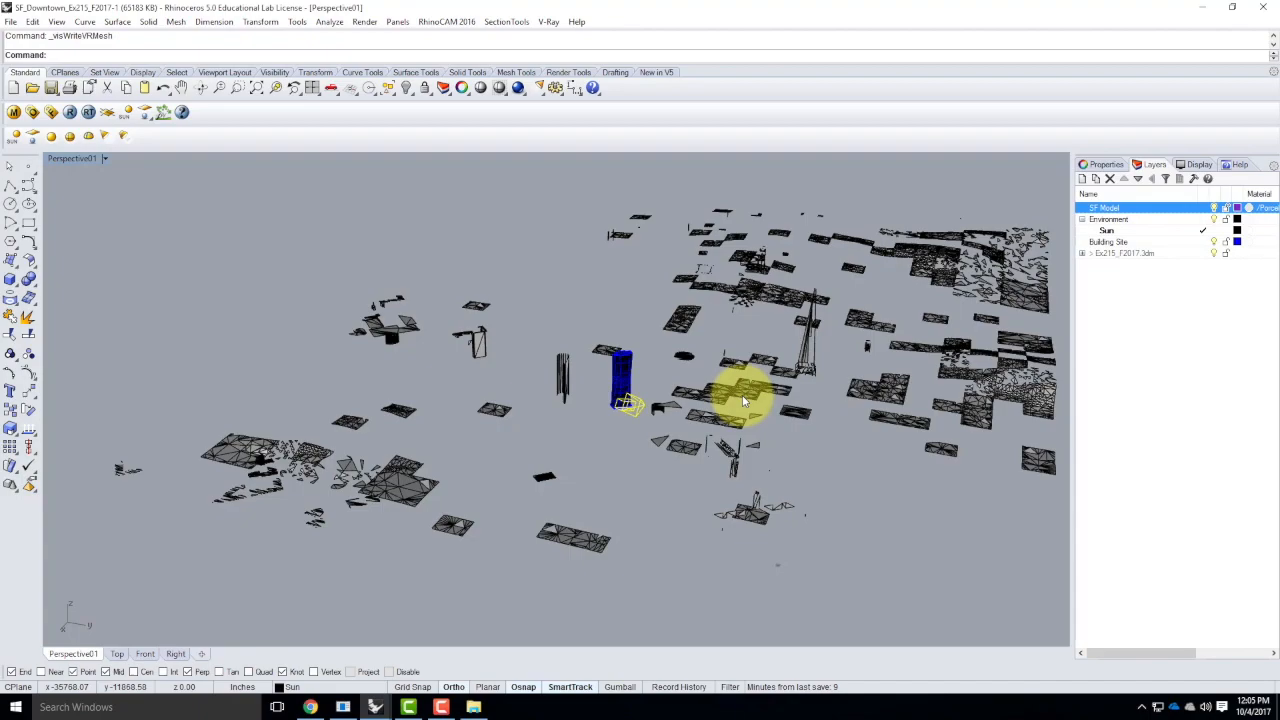
right_drag(687, 393, 757, 392)
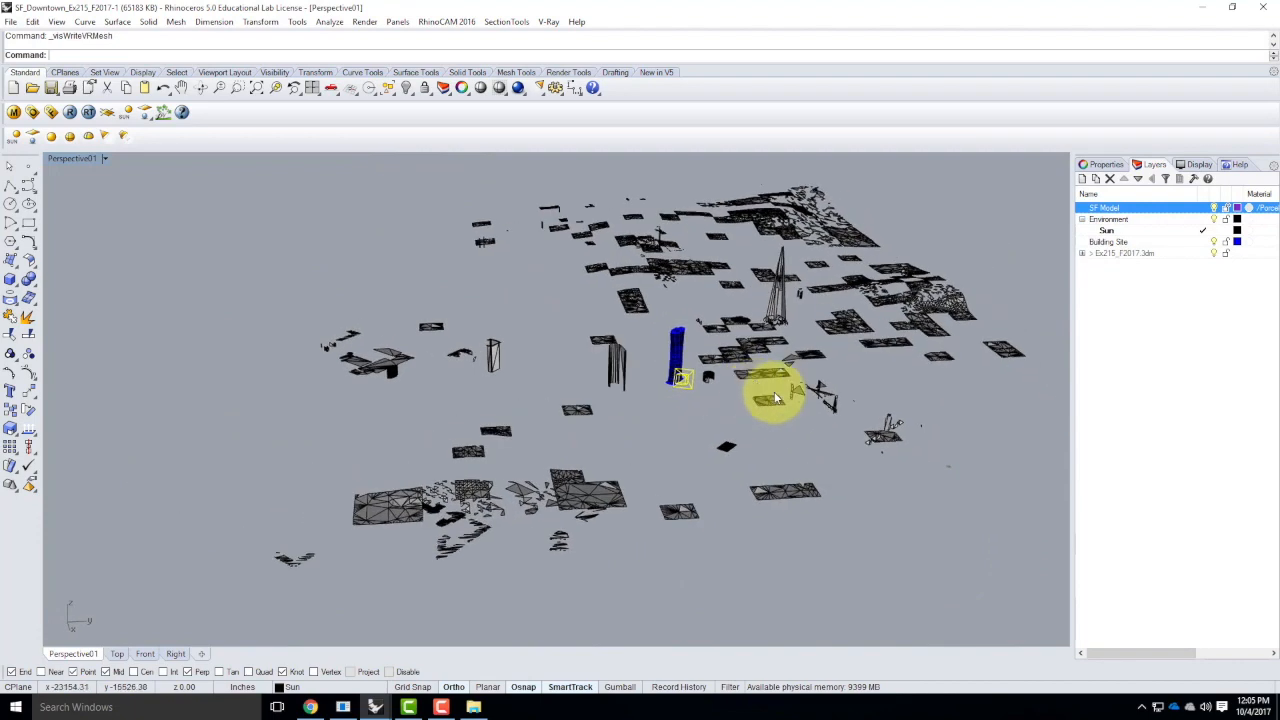
scroll(775, 397, up, 6)
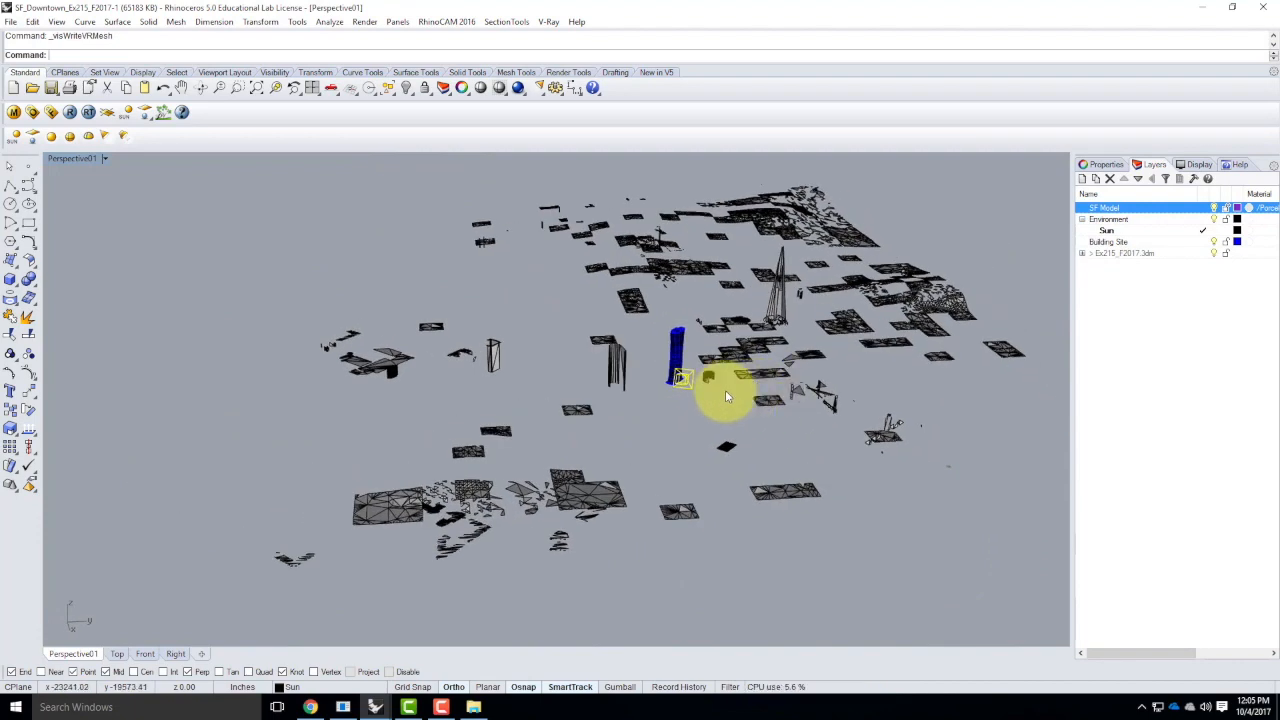
right_drag(775, 397, 700, 414)
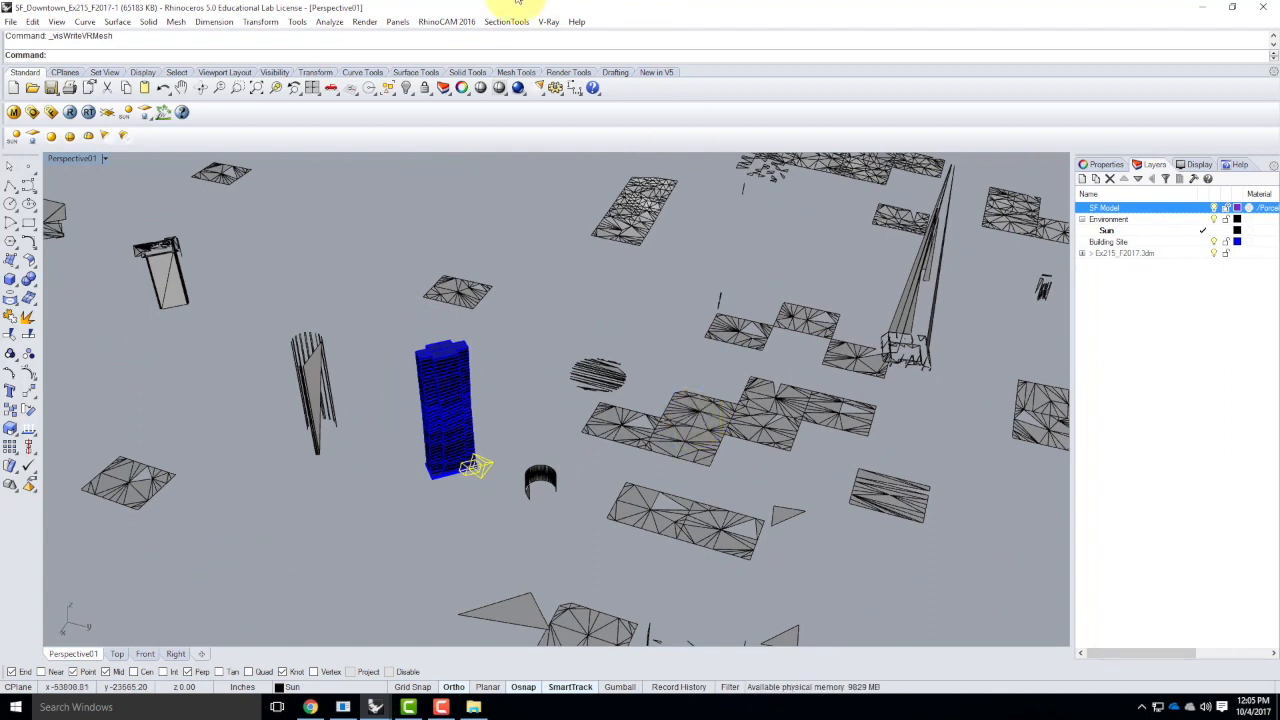
Restore the saved view Perspective01 in the perspective viewport, and switch it to the saved view Perspective02
click(103, 159)
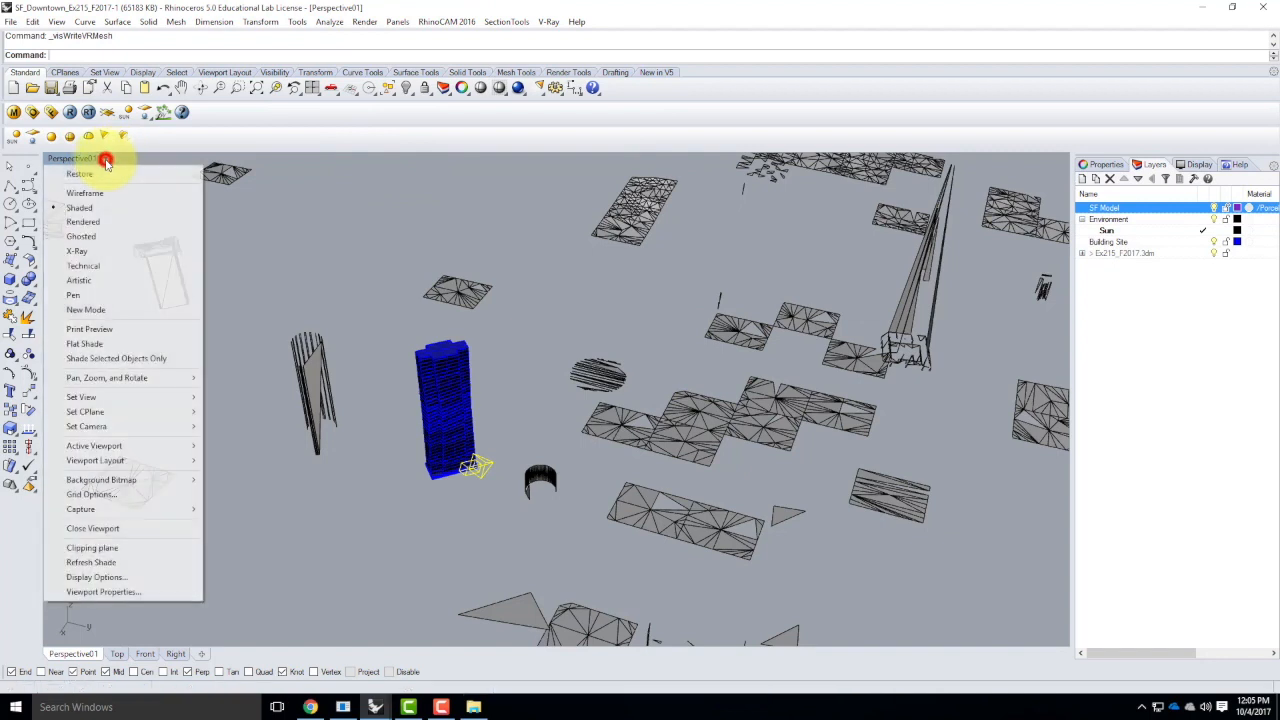
mouse_move(97, 400)
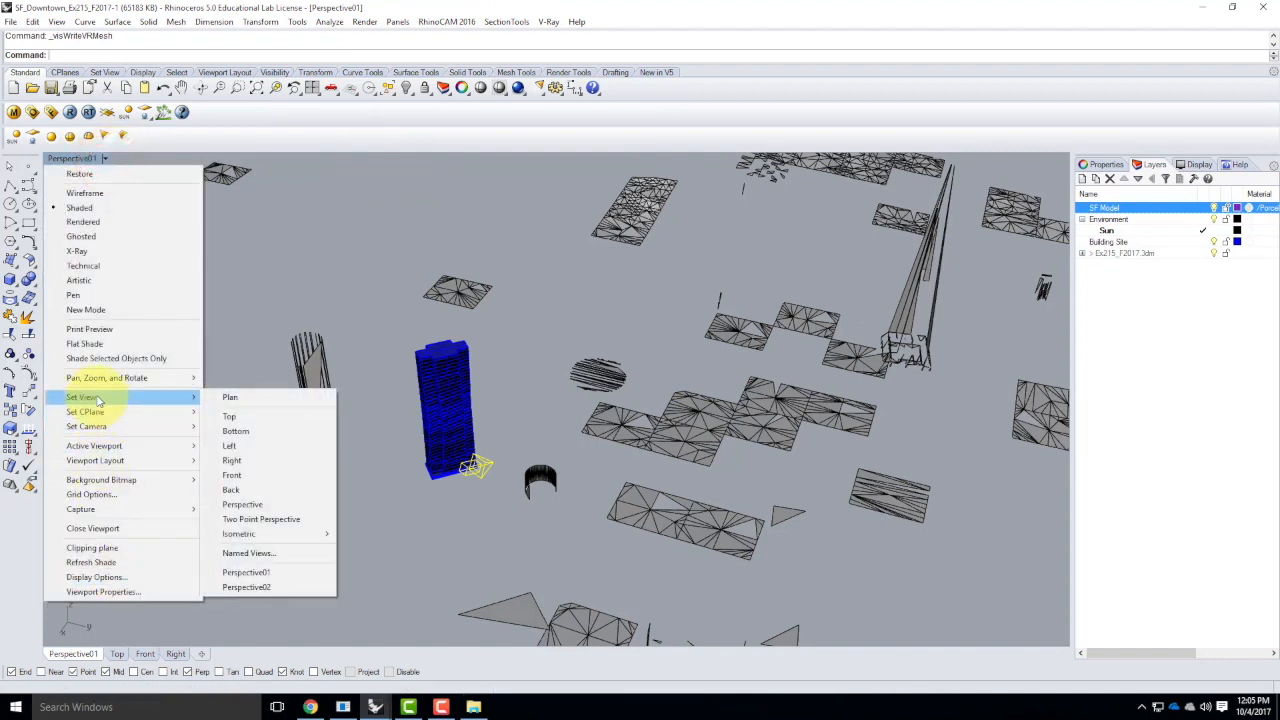
click(264, 576)
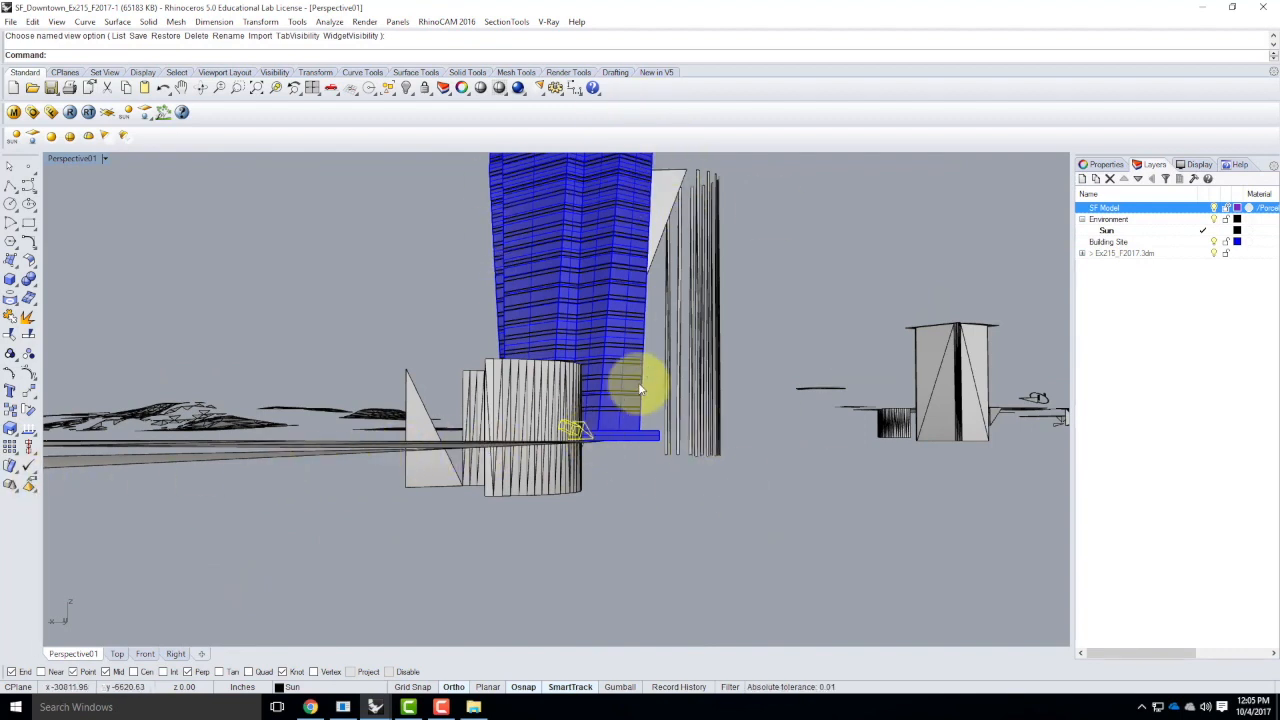
click(105, 158)
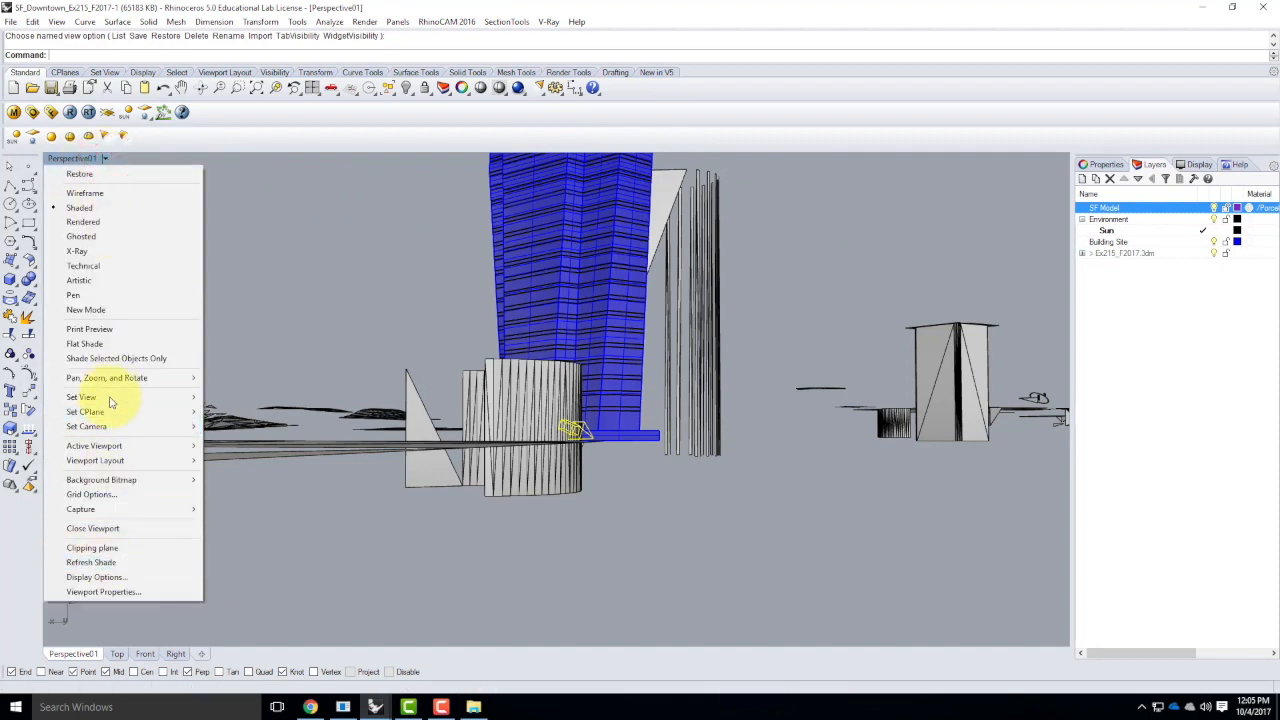
mouse_move(110, 397)
click(266, 588)
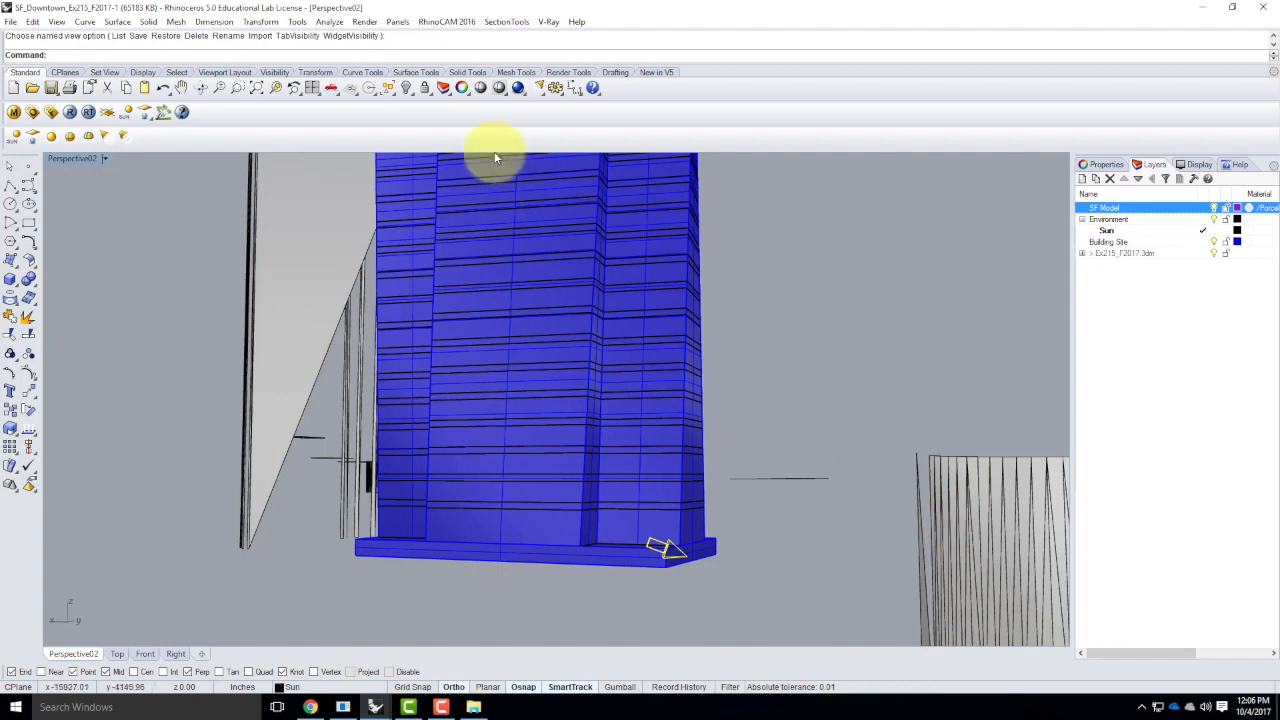
Review the output size in the V-Ray options and render the Perspective02 view with the city proxy
click(33, 112)
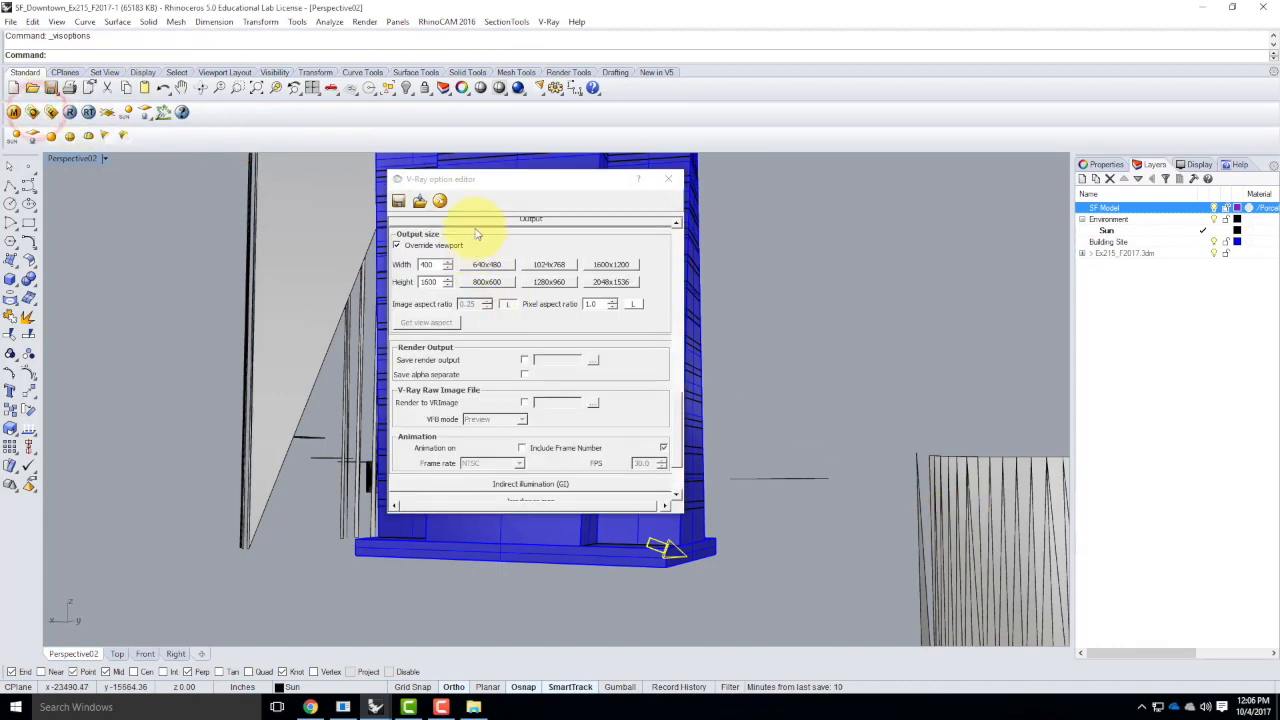
click(676, 450)
drag(680, 462, 692, 421)
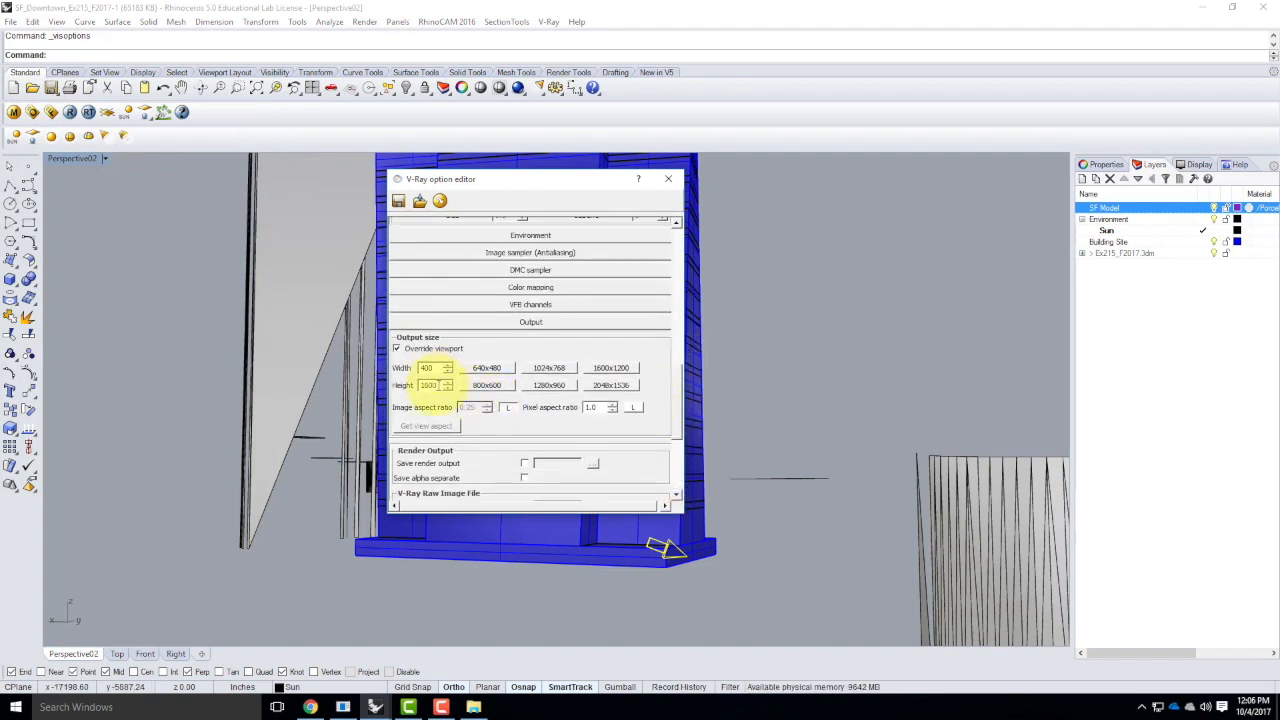
click(668, 179)
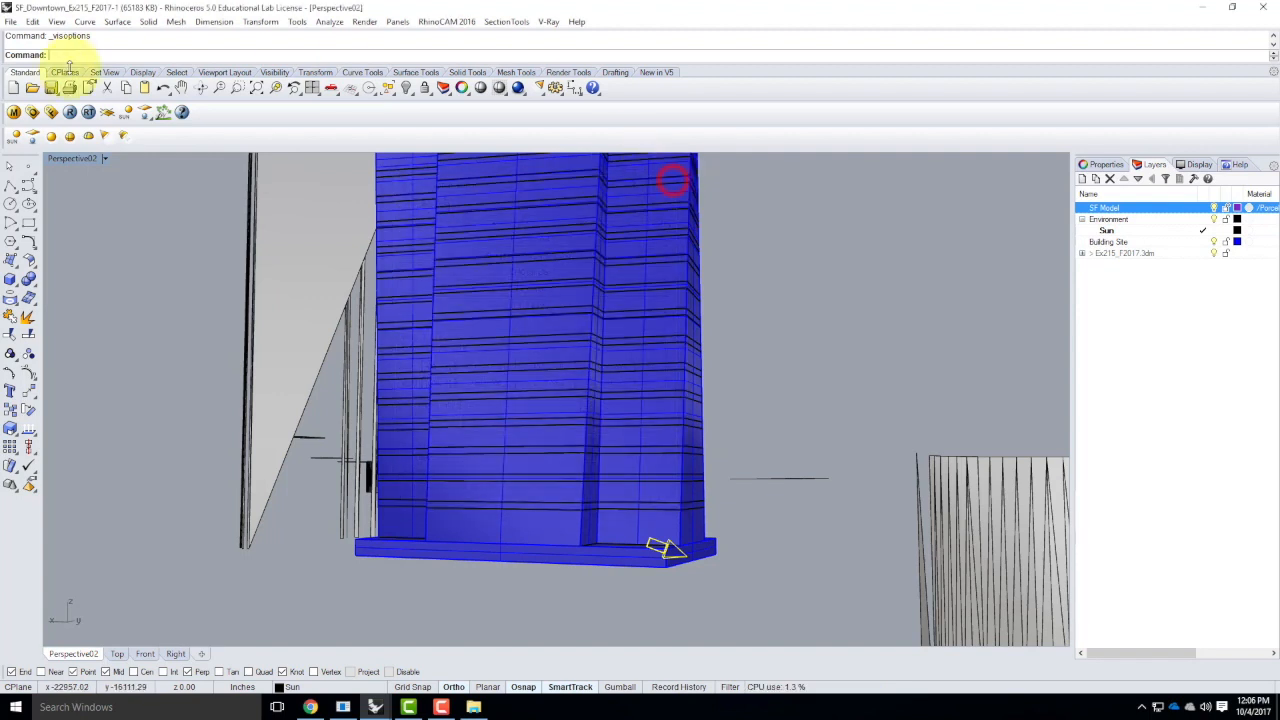
click(72, 116)
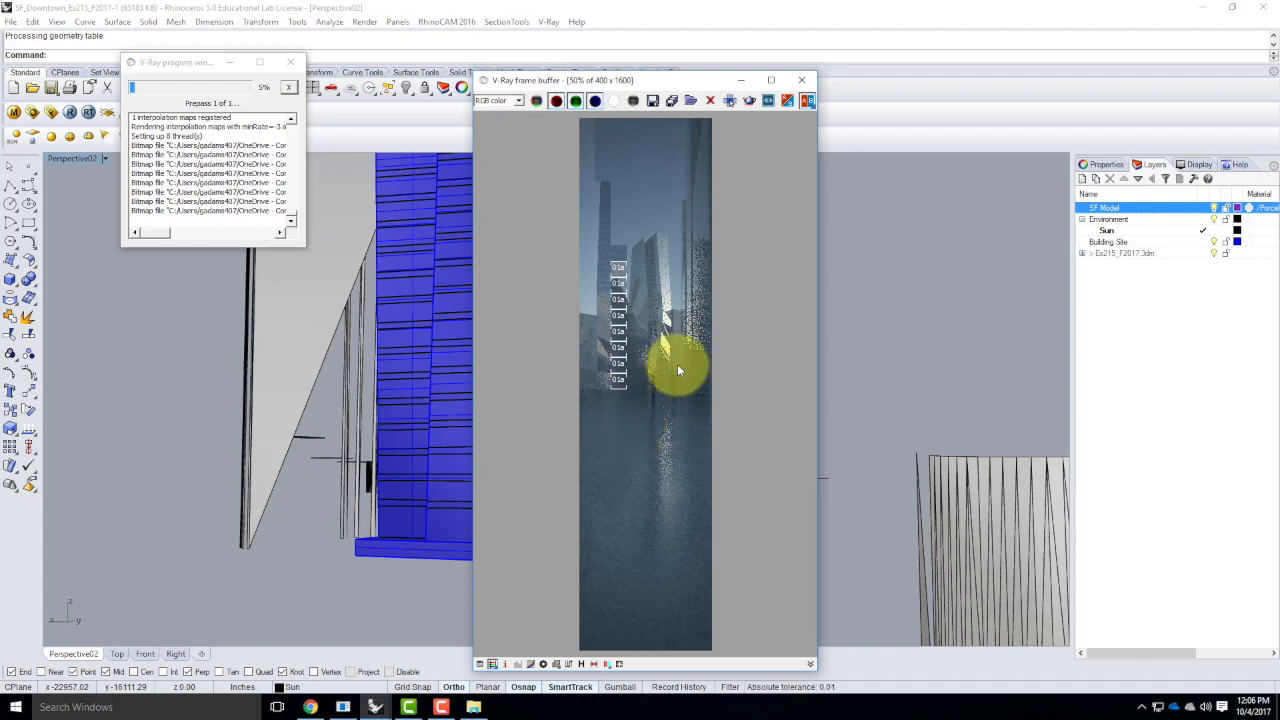
click(443, 707)
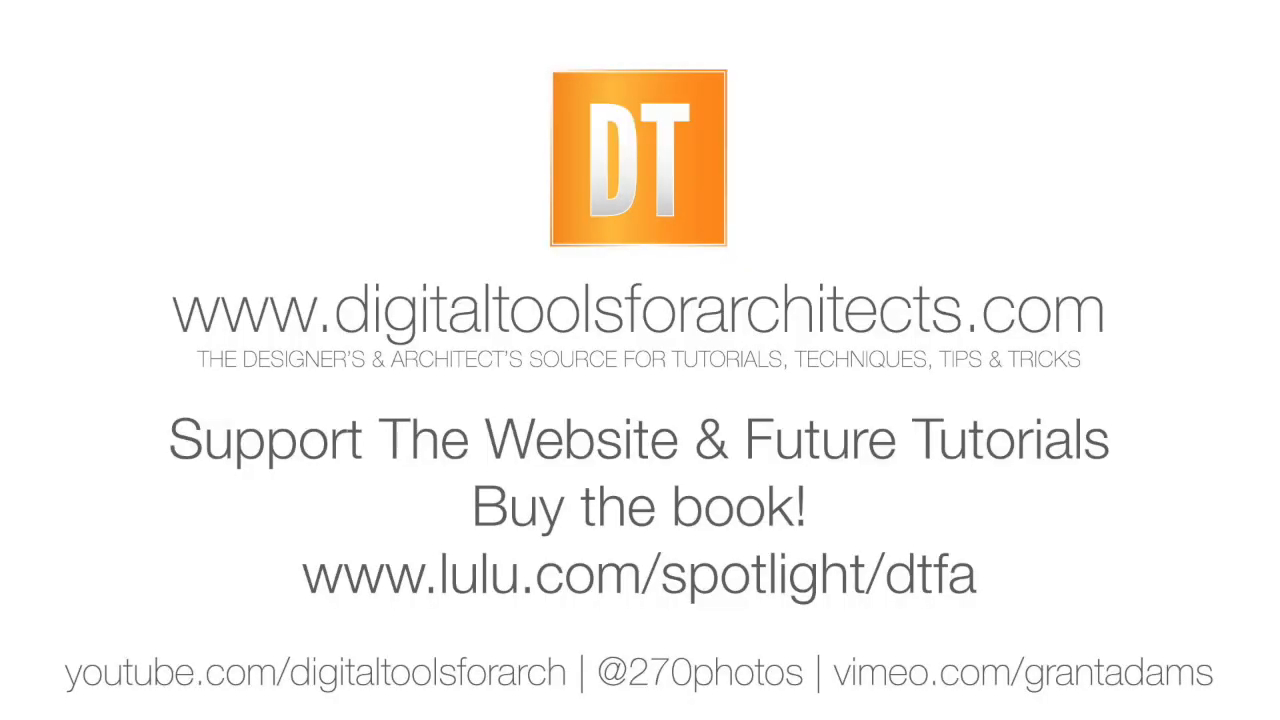